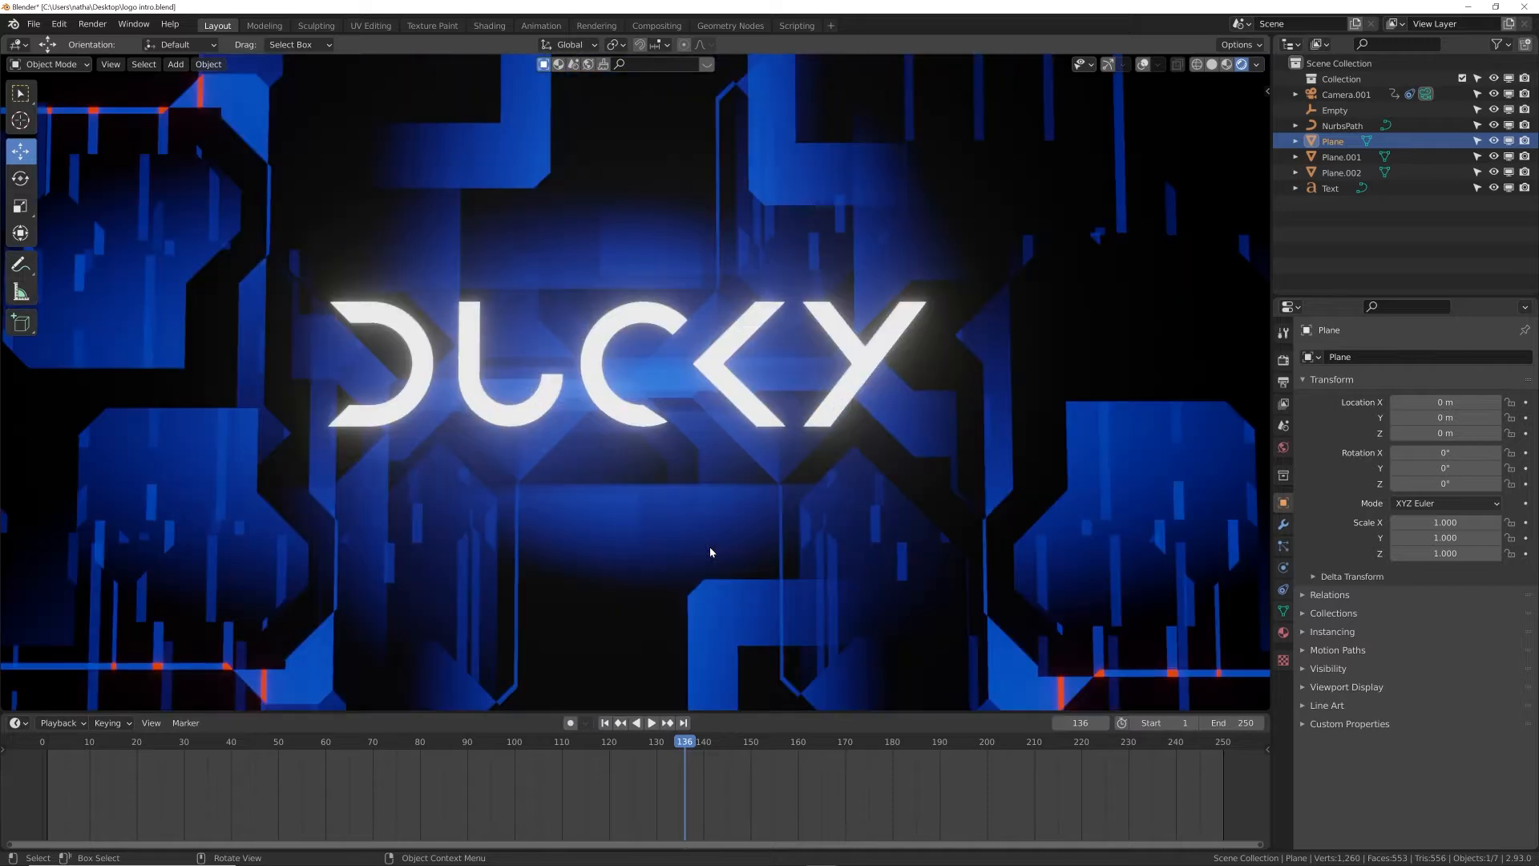
# - Preview the logo intro at frame 66, switch to solid shading with gizmos and overlays shown, and play the camera animation from the start
pyautogui.moveTo(687, 744); pyautogui.dragTo(354, 761)
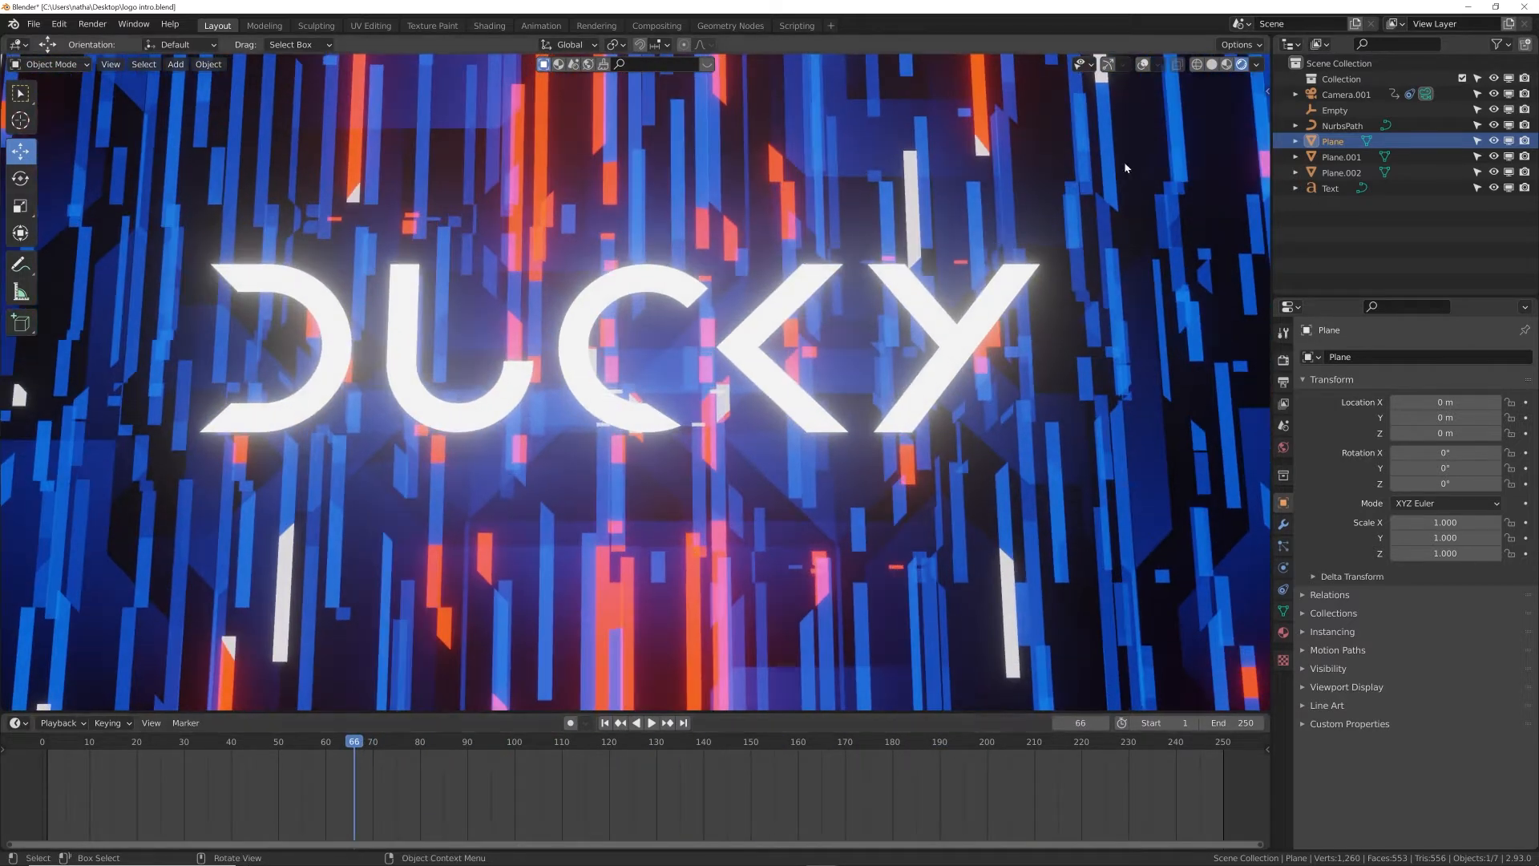
pyautogui.click(1211, 65)
pyautogui.moveTo(1071, 319)
pyautogui.mouseDown(button='middle')
pyautogui.moveTo(760, 275)
pyautogui.moveTo(818, 323)
pyautogui.moveTo(849, 323)
pyautogui.moveTo(247, 500)
pyautogui.mouseUp(button='middle')
pyautogui.click(1107, 64)
pyautogui.click(1143, 64)
pyautogui.click(604, 722)
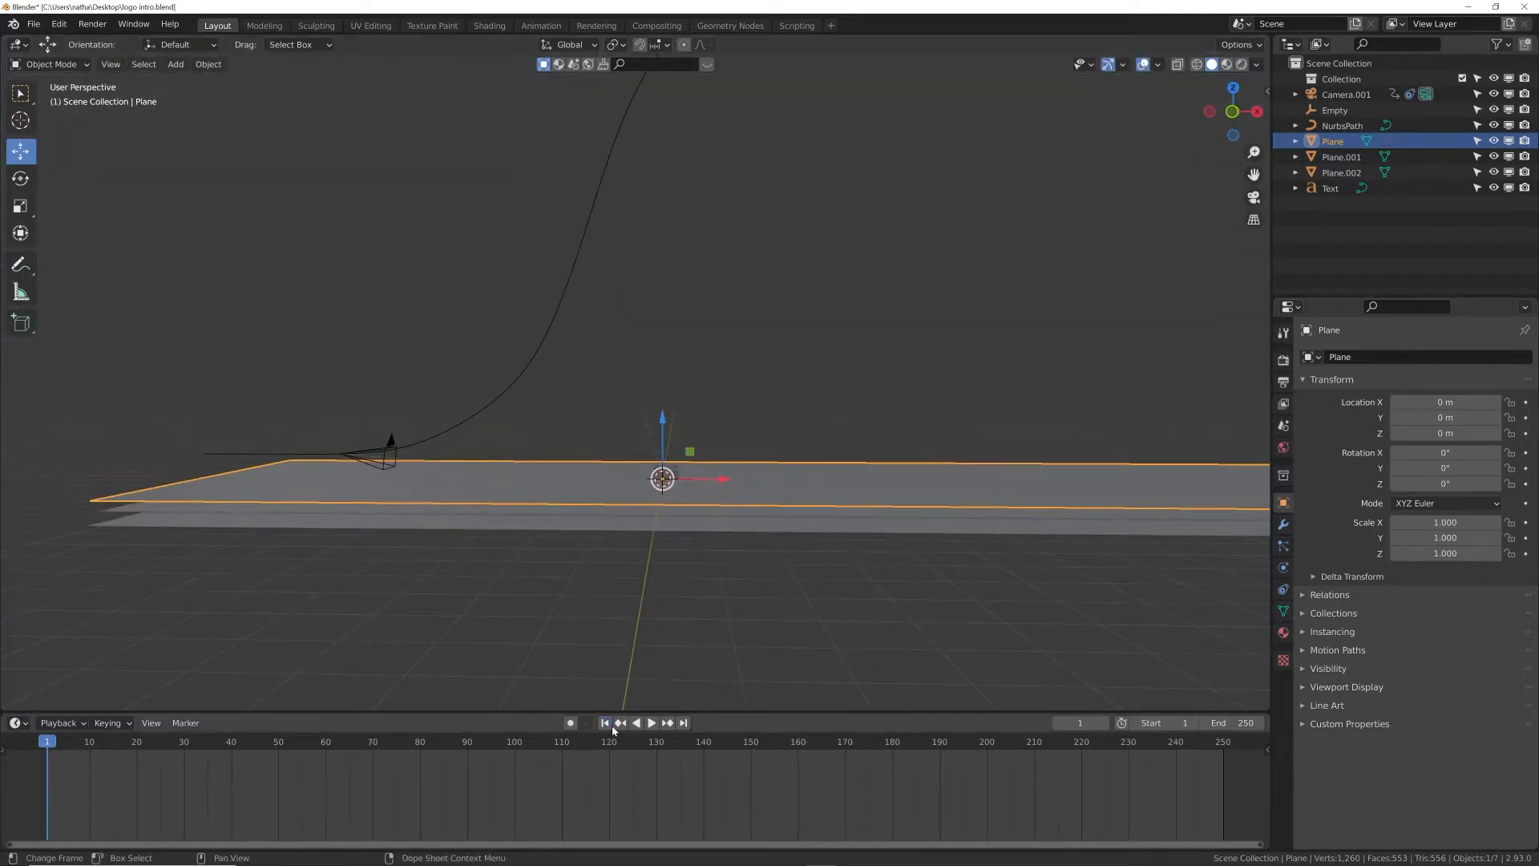
pyautogui.press('space')
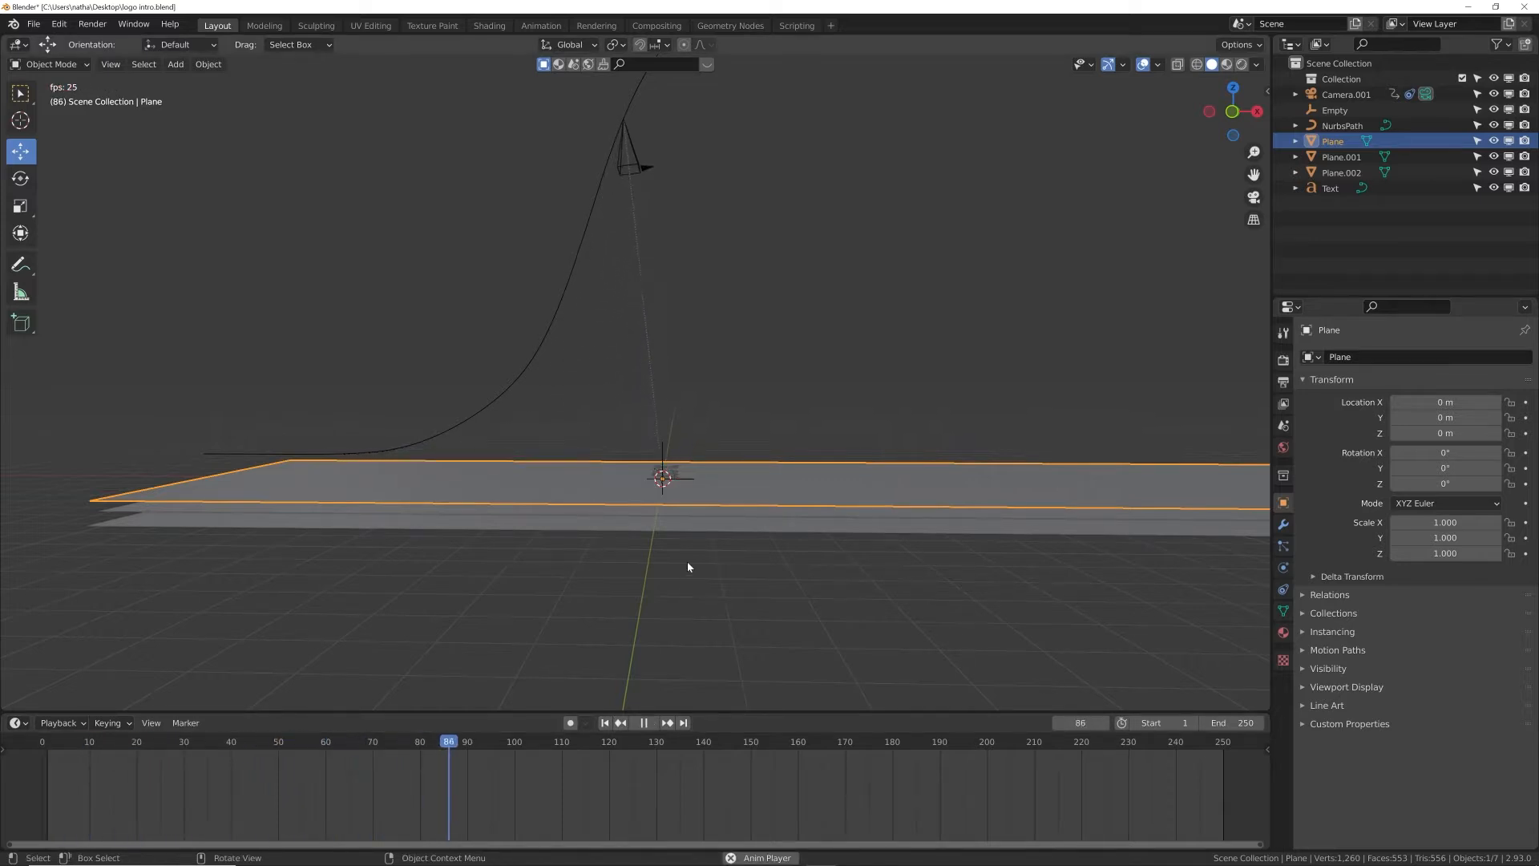
pyautogui.press('space')
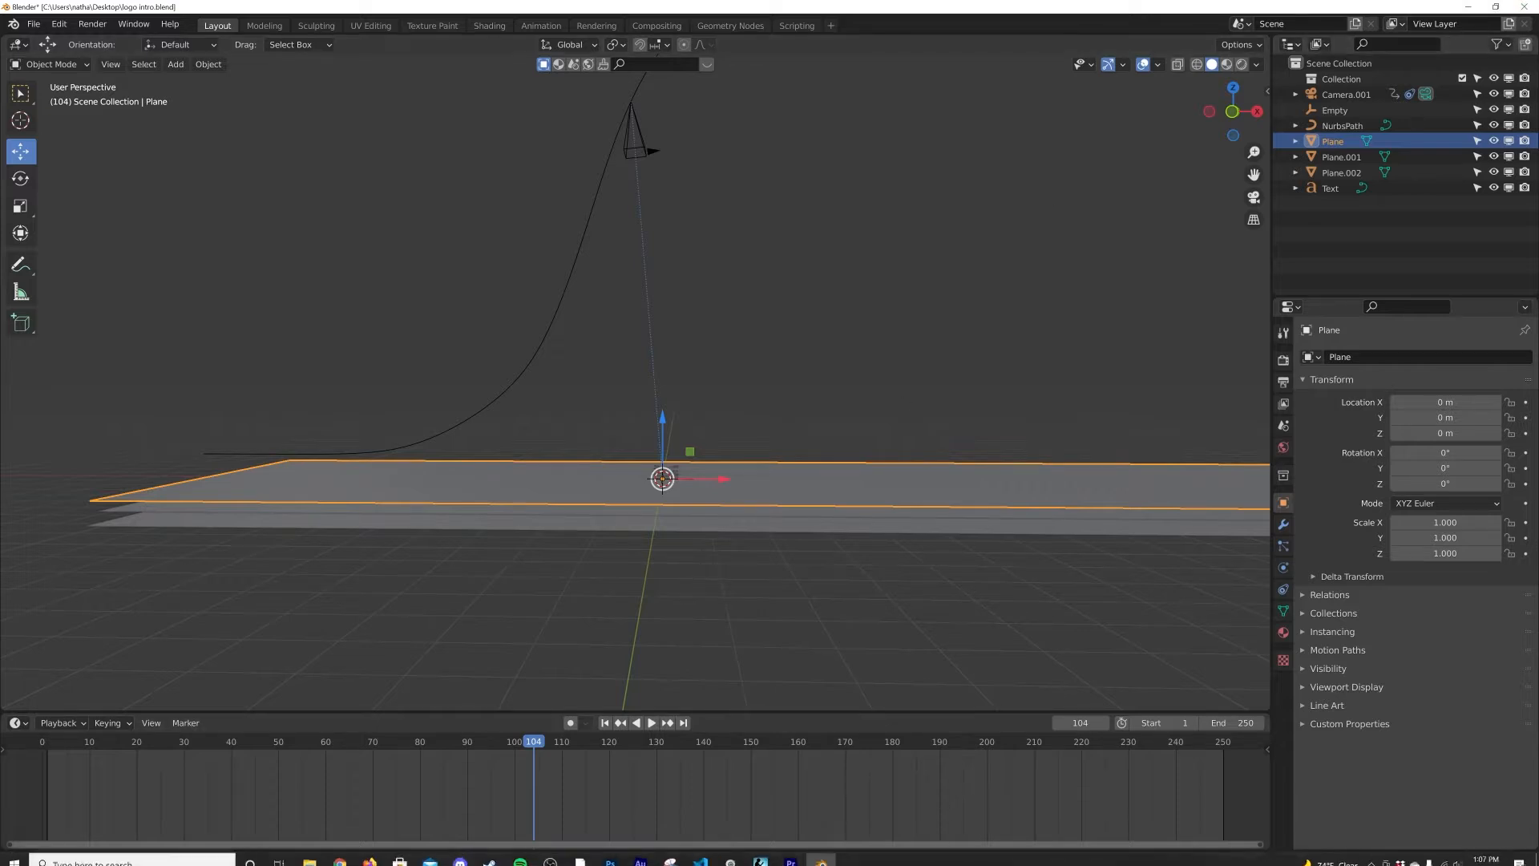
# - Open a new Blender instance and dismiss the splash screen to start with an empty scene
pyautogui.rightClick(833, 860)
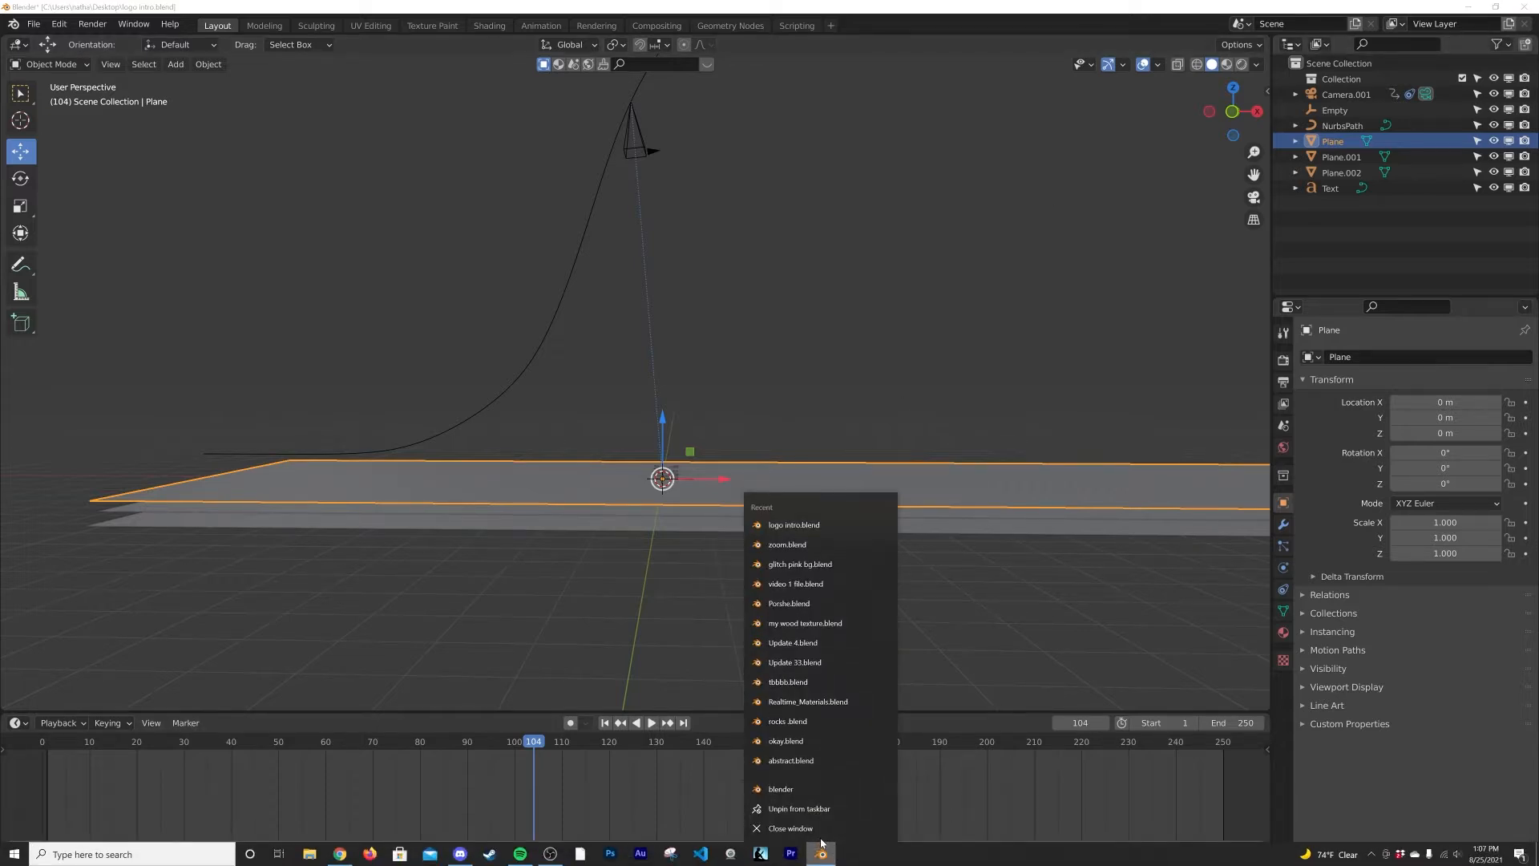
pyautogui.click(797, 796)
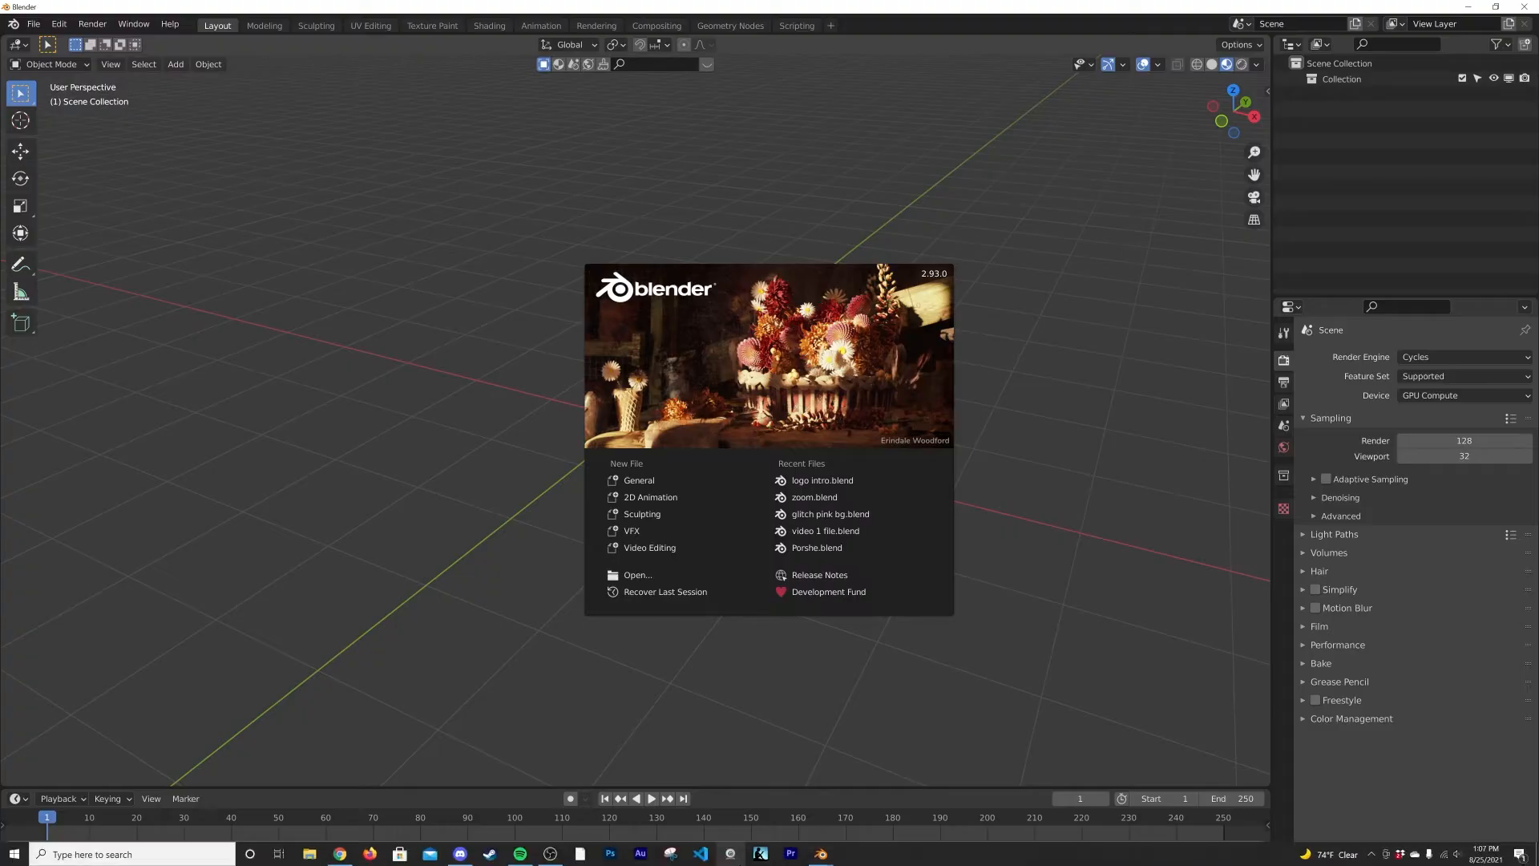
pyautogui.click(347, 377)
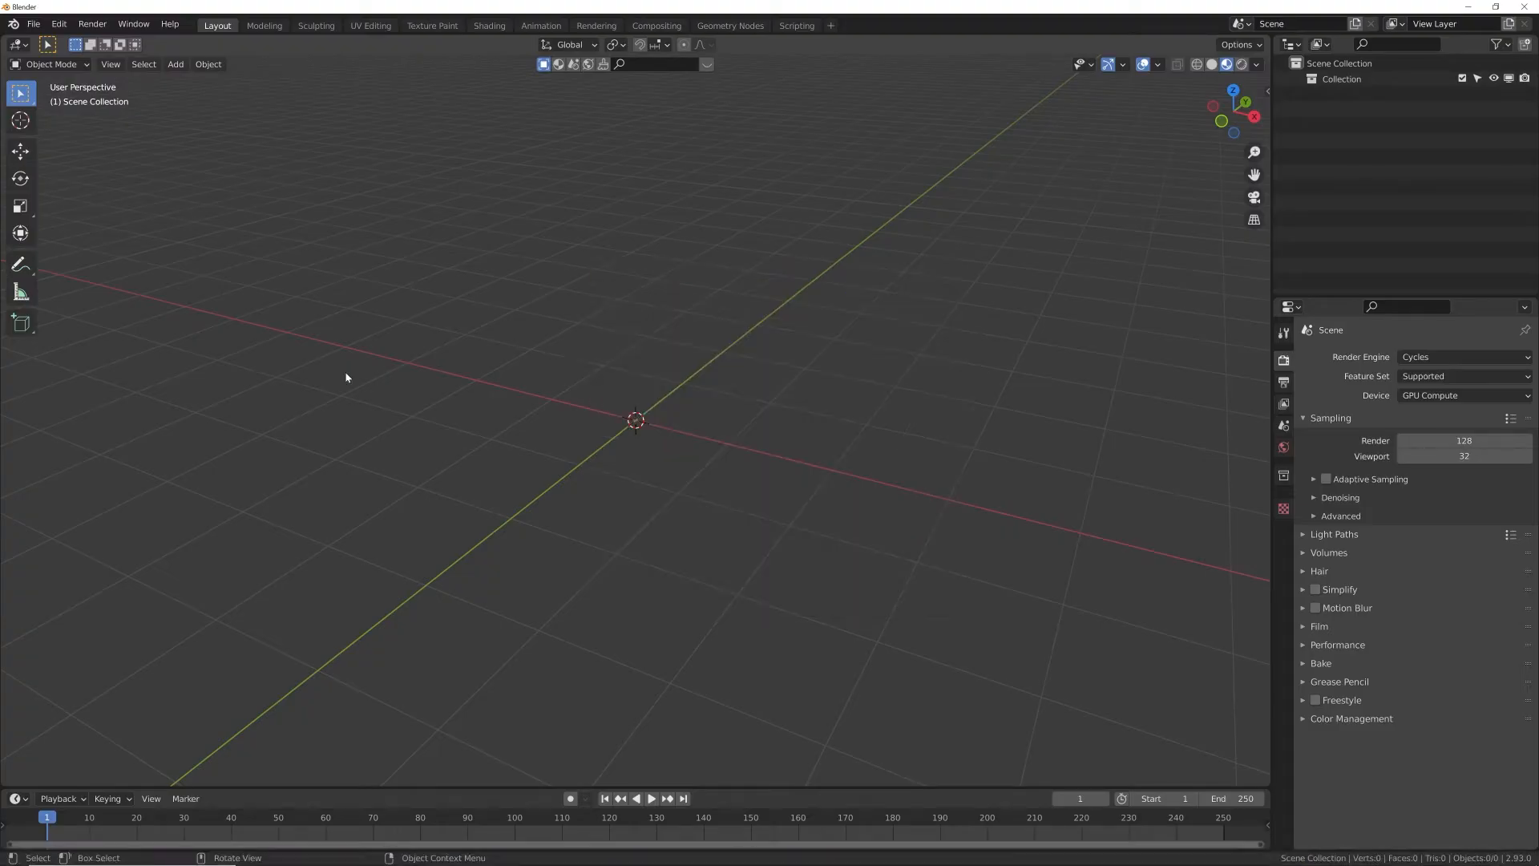
# - Add a mesh plane at the origin and scale it uniformly by a factor of 5
pyautogui.hotkey('shift', 'a')
pyautogui.moveTo(423, 237)
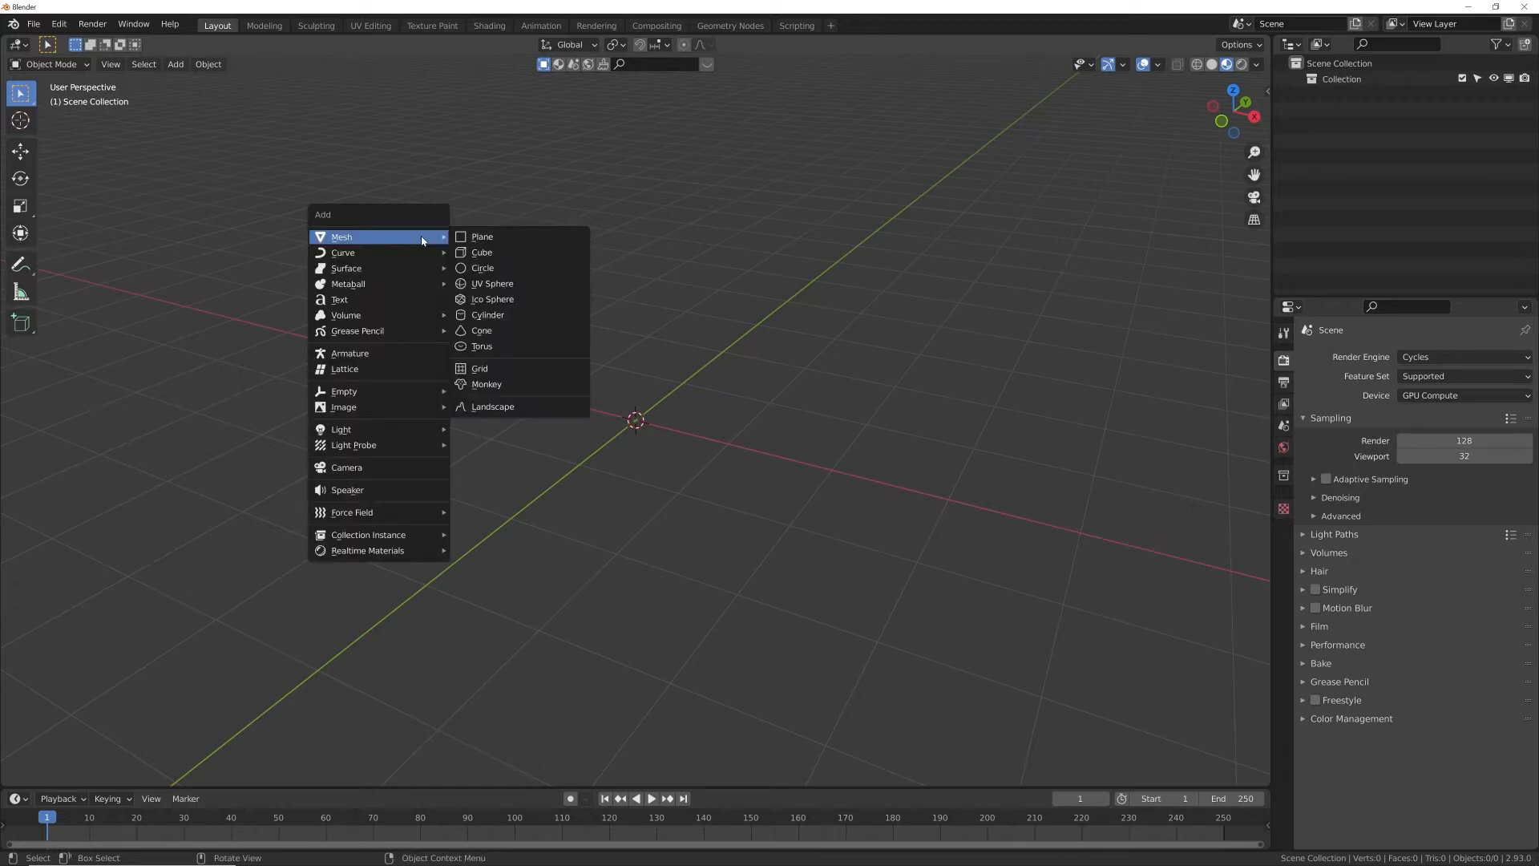
pyautogui.click(492, 238)
pyautogui.moveTo(832, 399); pyautogui.dragTo(699, 503, button='middle')
pyautogui.press('s')
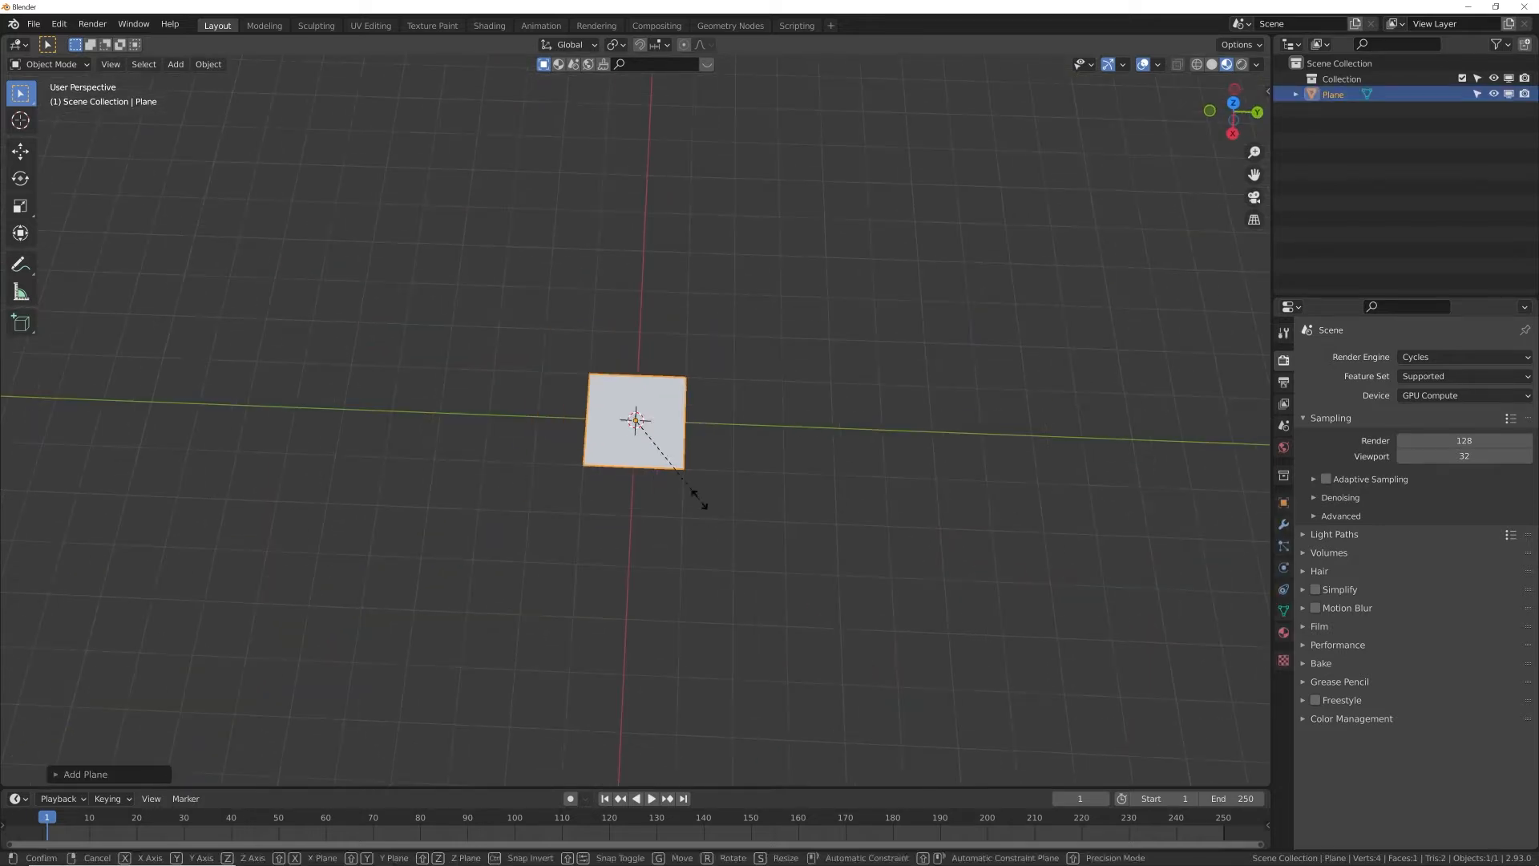
pyautogui.press('5')
pyautogui.press('Return')
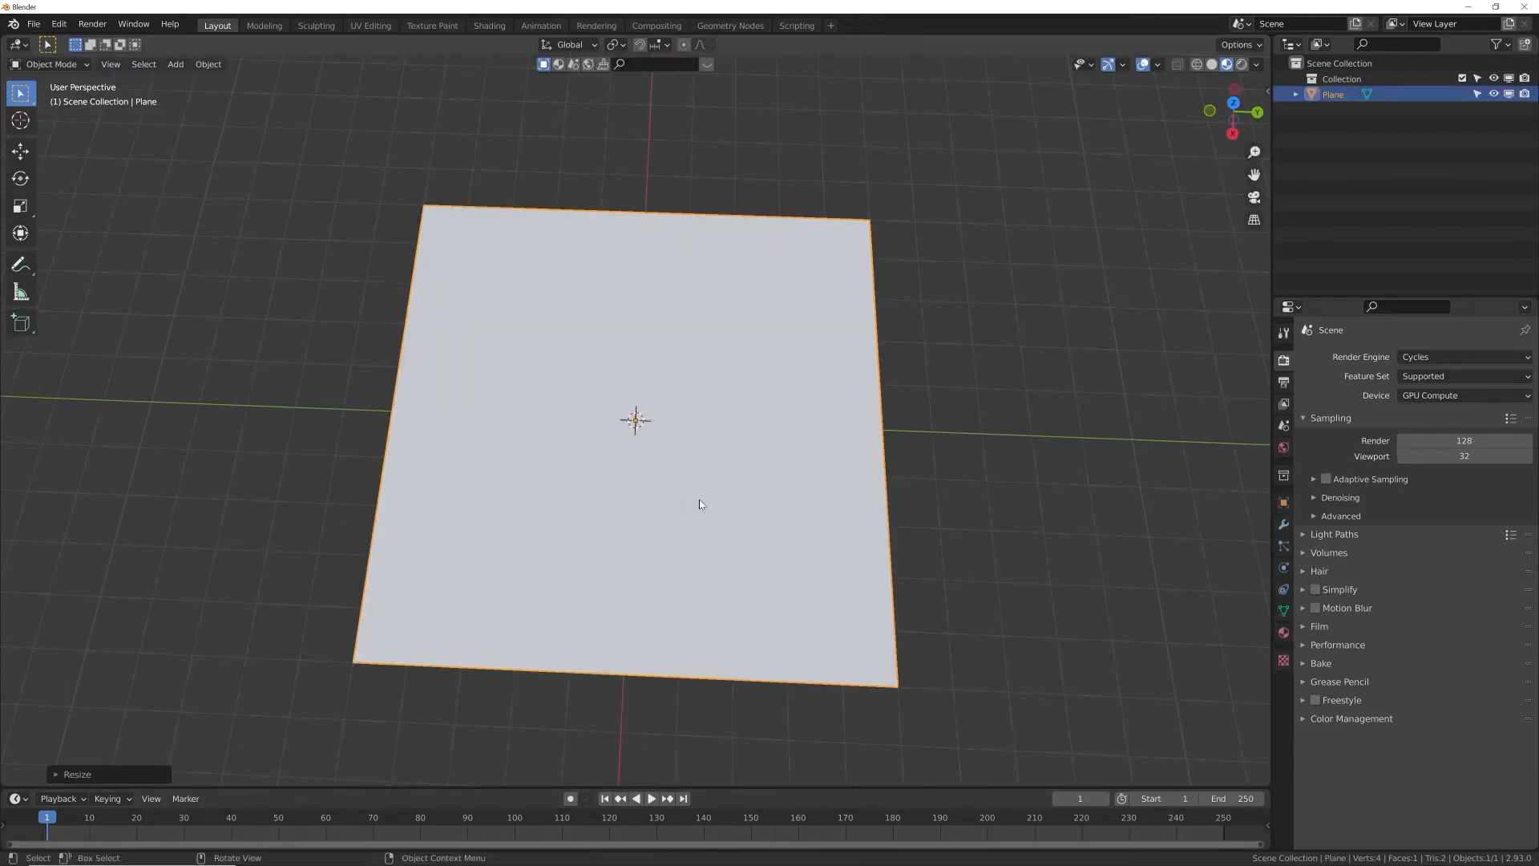
# - Stretch the plane along Y to a scale of about 11.3 and apply its scale
pyautogui.click(1283, 504)
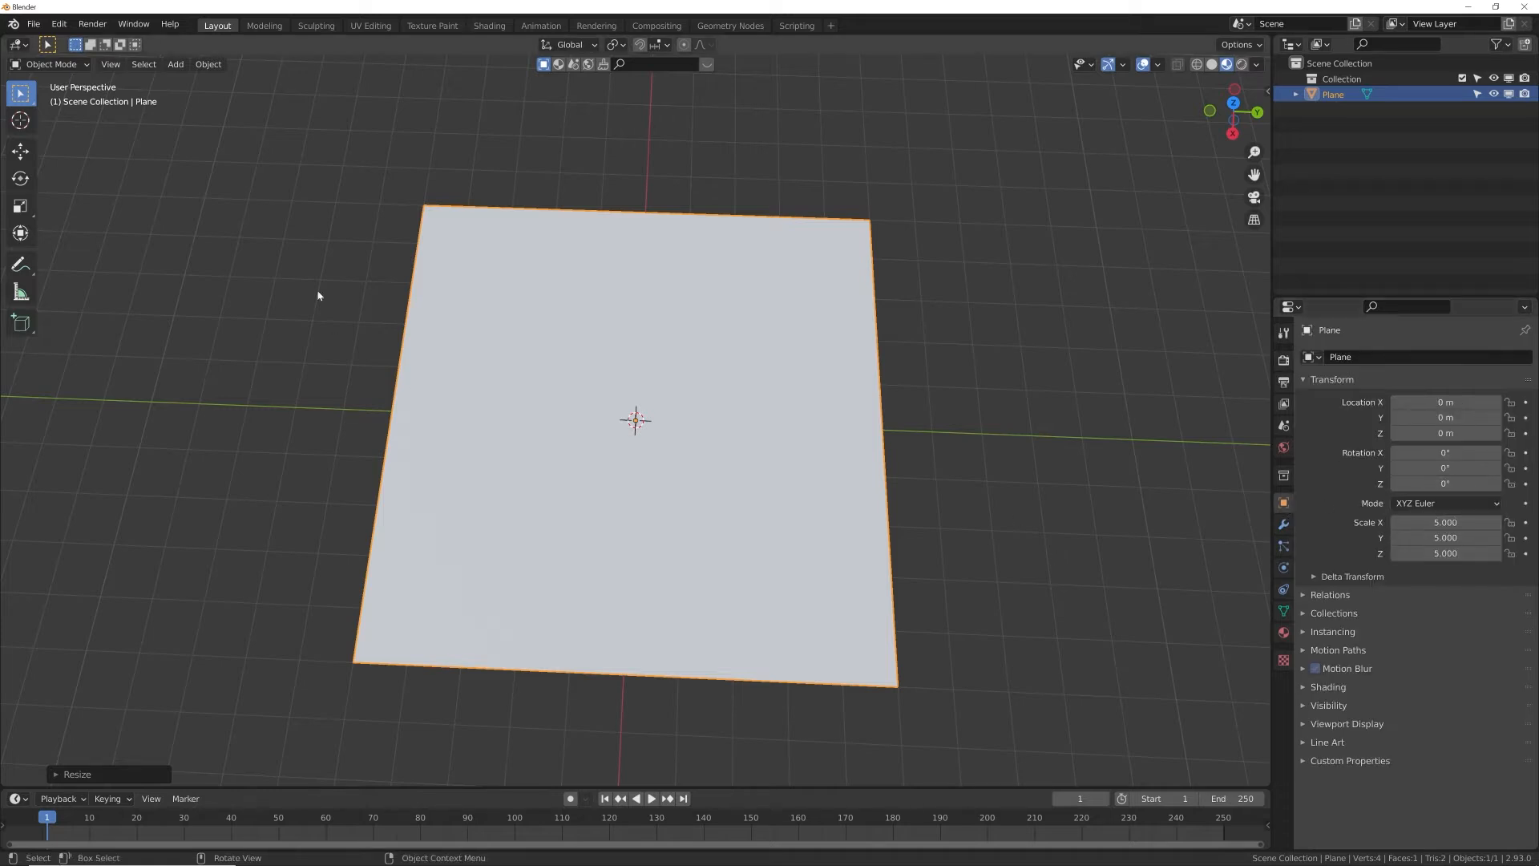
pyautogui.click(20, 206)
pyautogui.scroll(-3, 814, 422)
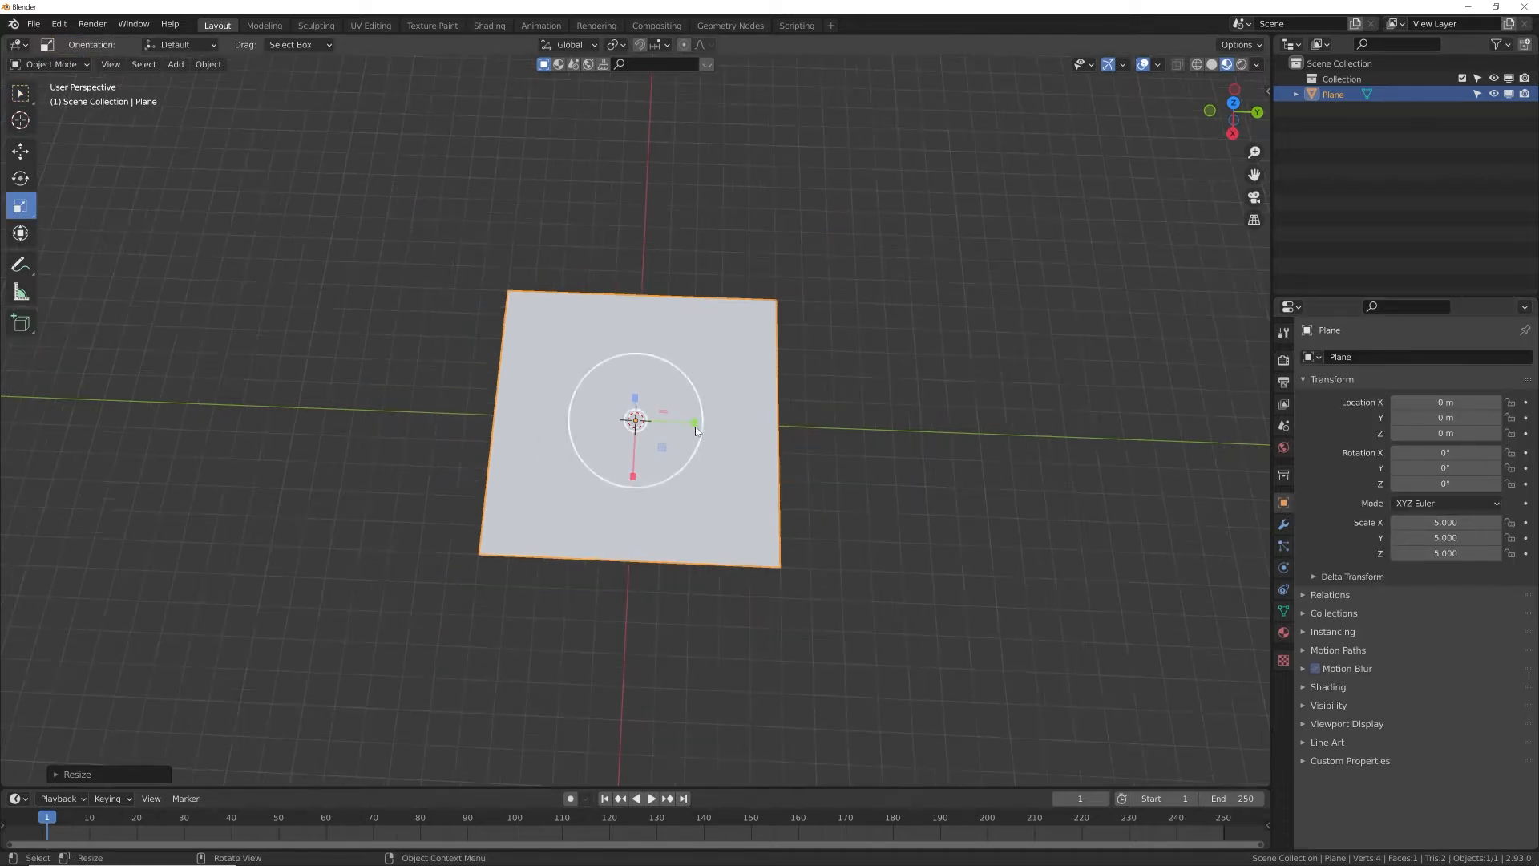
pyautogui.moveTo(697, 421); pyautogui.dragTo(784, 426)
pyautogui.hotkey('ctrl', 'a')
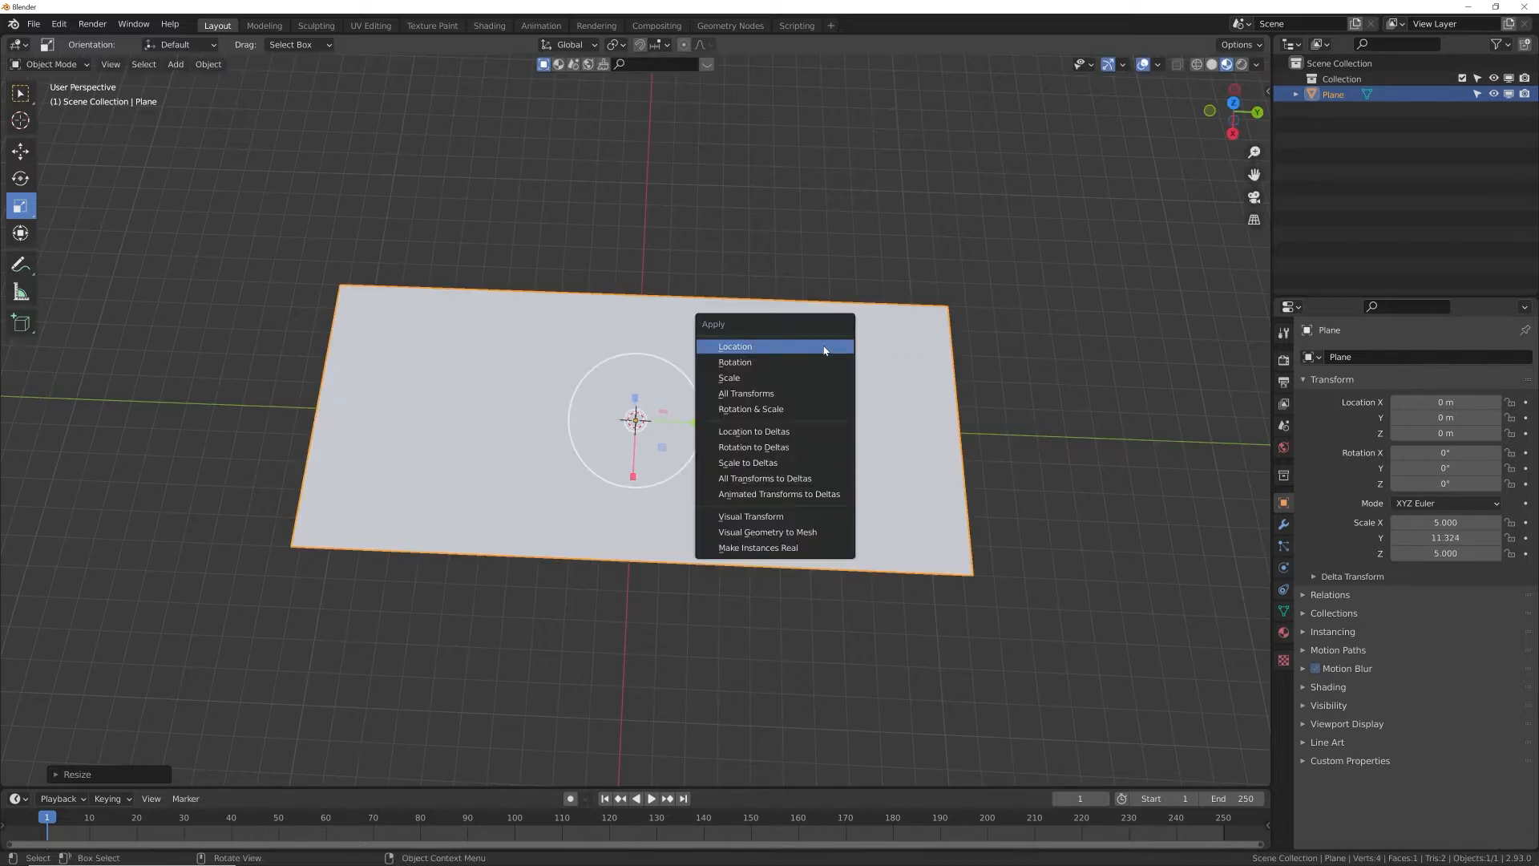
pyautogui.click(765, 375)
# - Switch to the Shading workspace and remove the file browser and image editor areas to widen the viewport and node editor
pyautogui.moveTo(758, 438); pyautogui.dragTo(807, 432, button='middle')
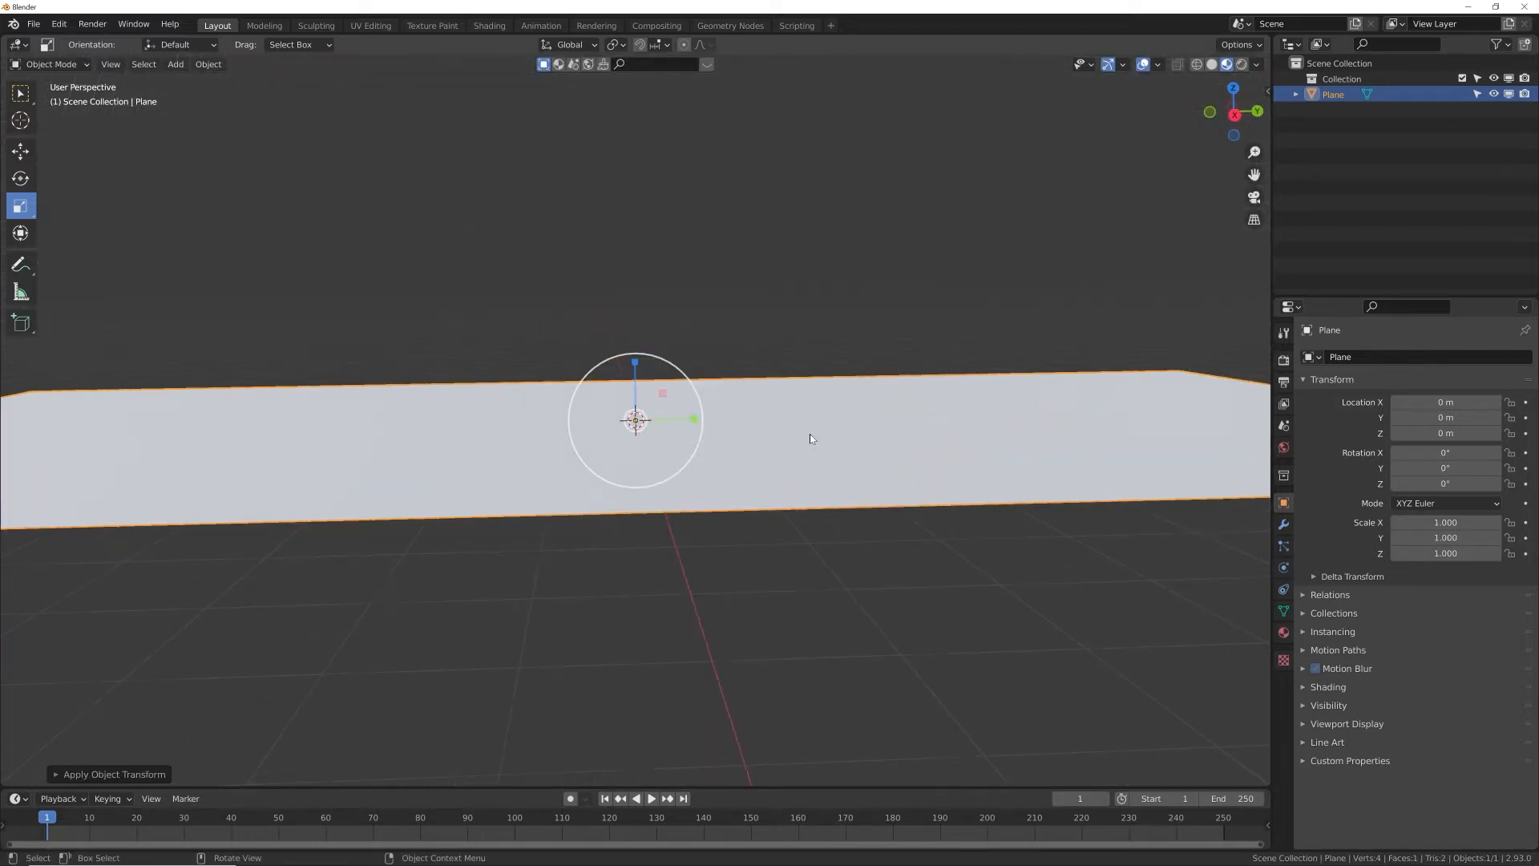
pyautogui.click(489, 26)
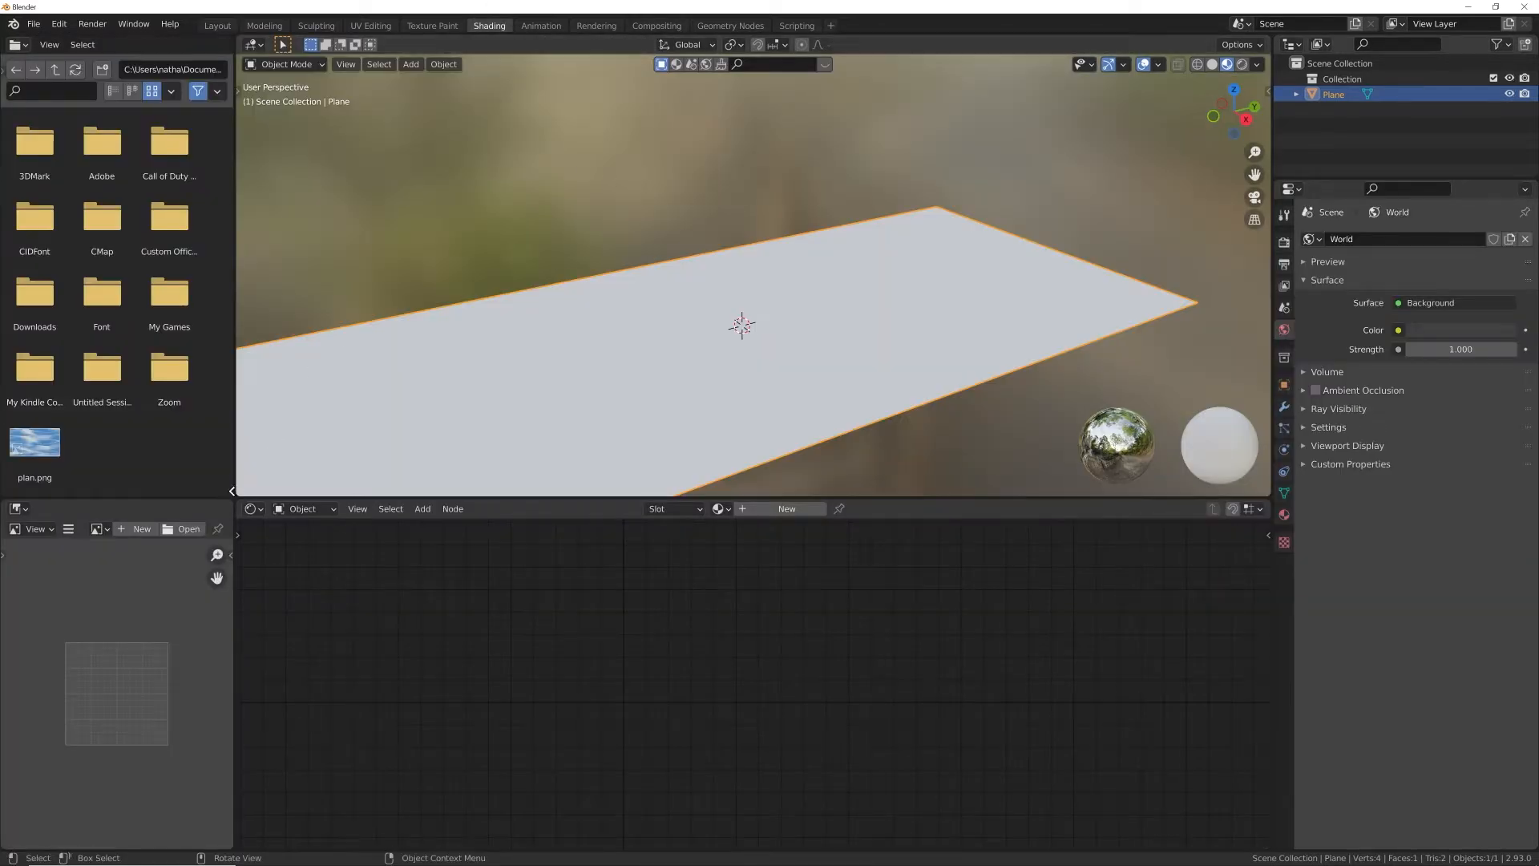
pyautogui.moveTo(231, 491); pyautogui.dragTo(196, 513)
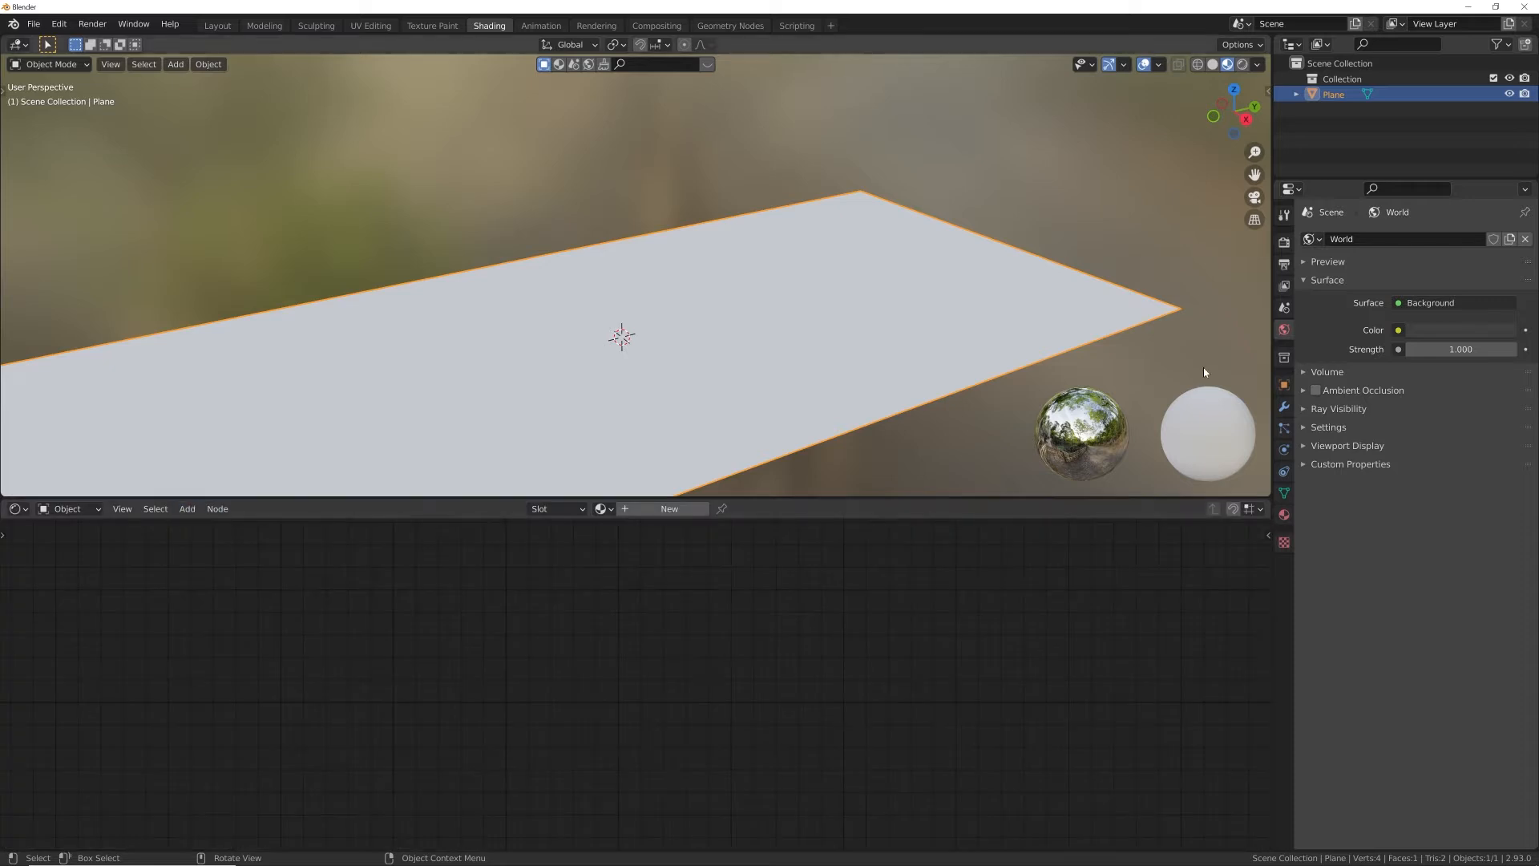
# - Set the render engine to Eevee and enable Ambient Occlusion, Bloom, Screen Space Reflections and Motion Blur
pyautogui.click(1284, 241)
pyautogui.click(1464, 239)
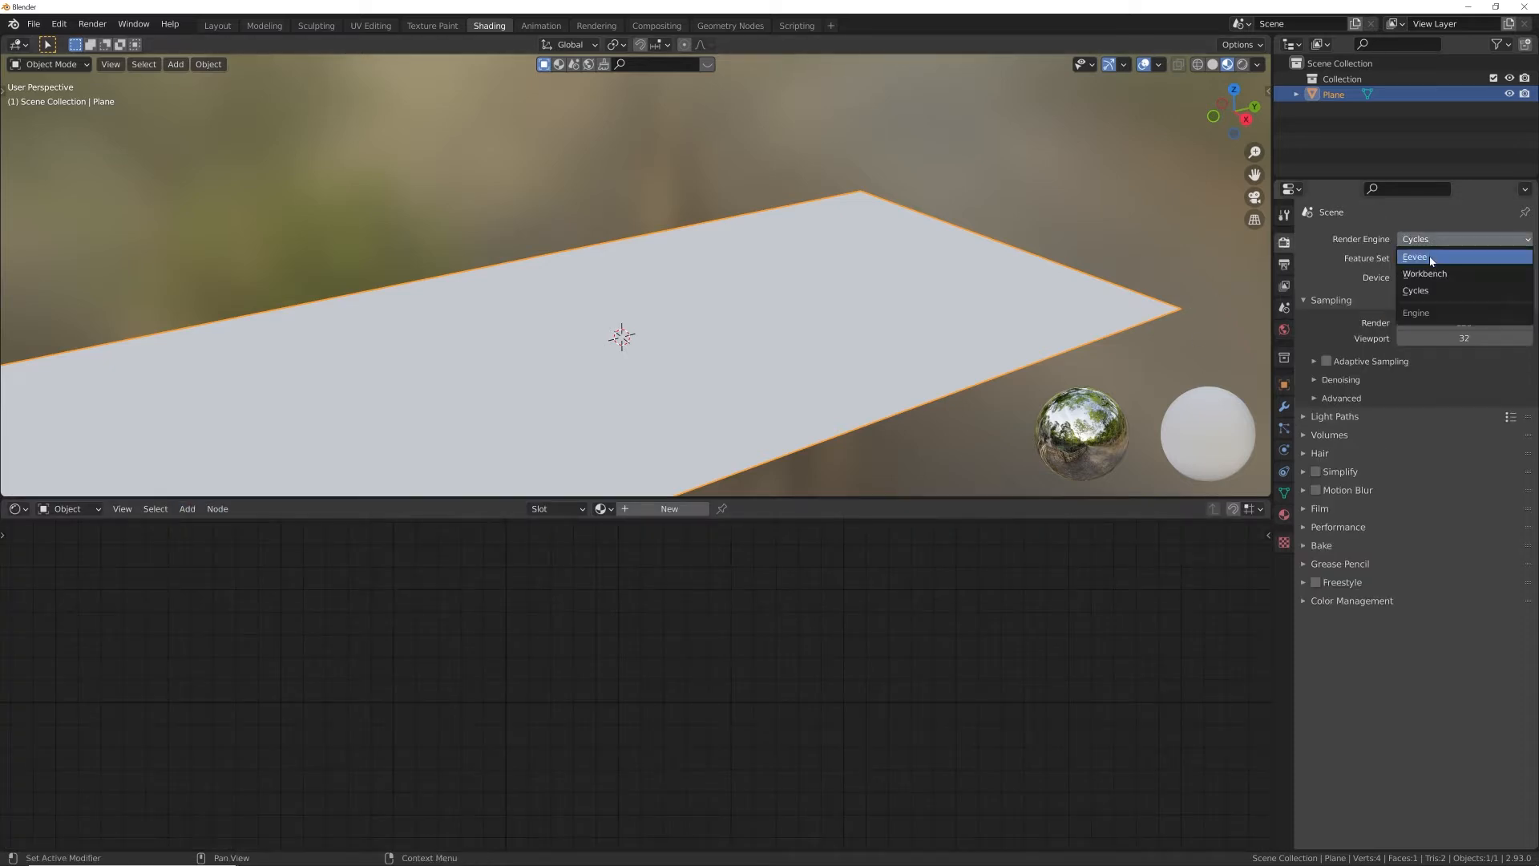
pyautogui.click(1427, 255)
pyautogui.click(1319, 341)
pyautogui.click(1317, 360)
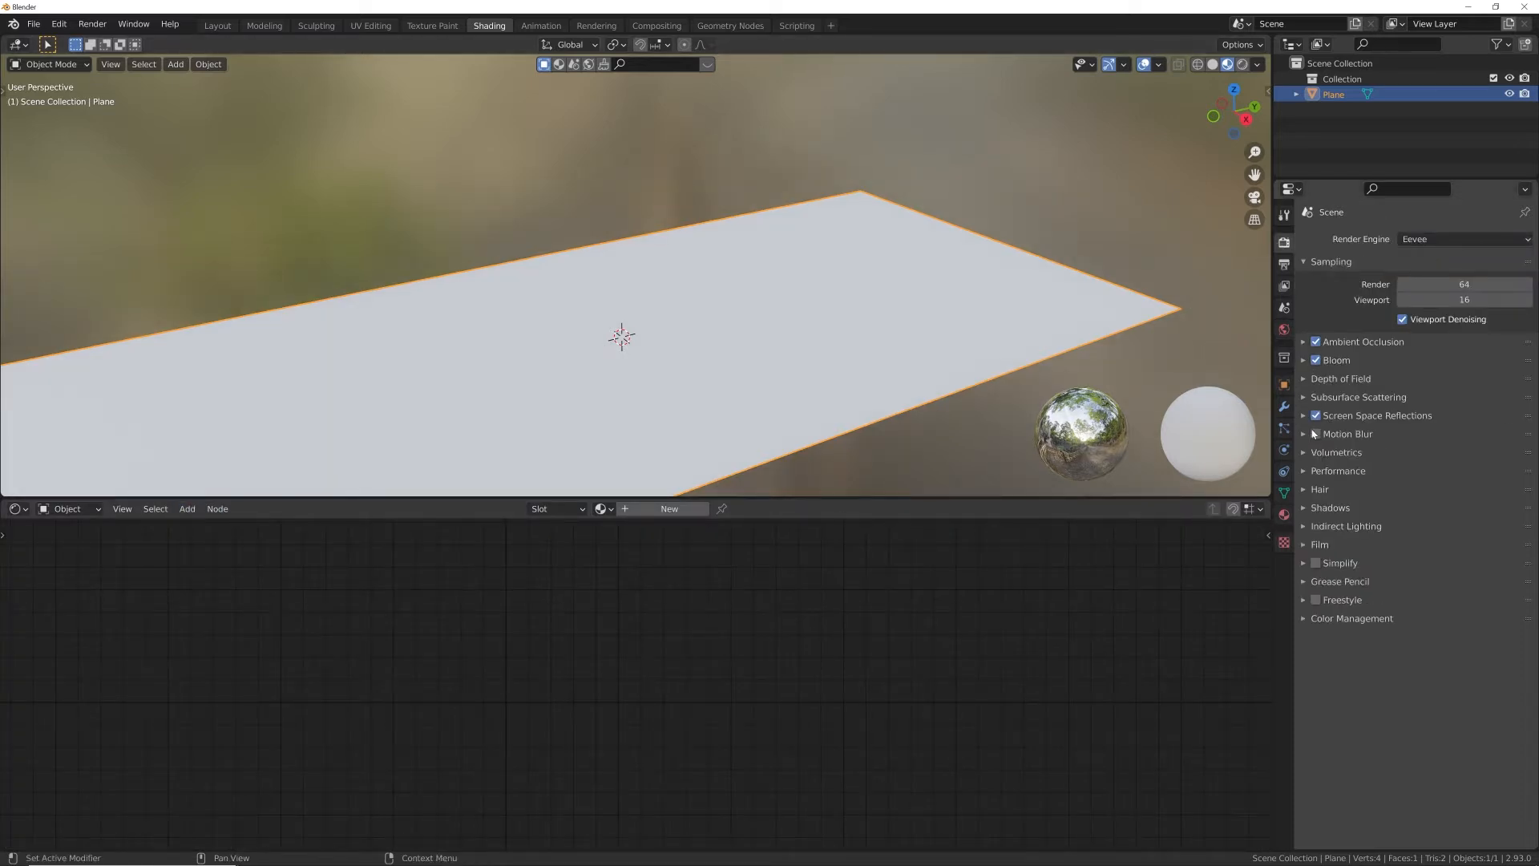
pyautogui.click(1316, 433)
# - Hide the viewport's HDRI background by lowering World Opacity in the shading options to its minimum
pyautogui.click(1257, 65)
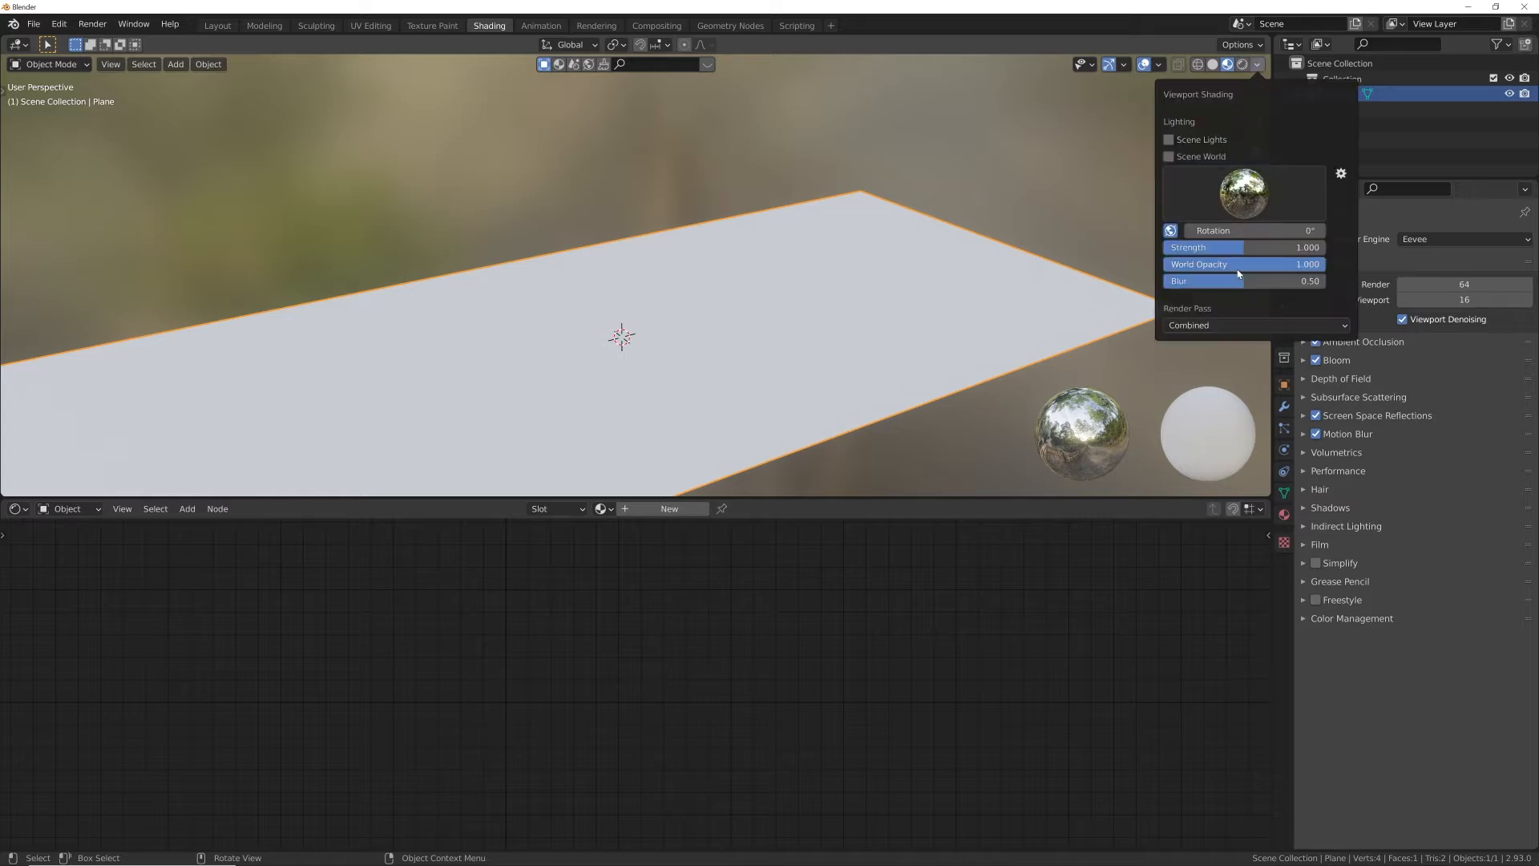
pyautogui.moveTo(1236, 268); pyautogui.dragTo(1165, 267)
pyautogui.moveTo(666, 309)
pyautogui.mouseDown(button='middle')
pyautogui.moveTo(853, 339)
pyautogui.moveTo(834, 334)
pyautogui.moveTo(877, 287)
pyautogui.mouseUp(button='middle')
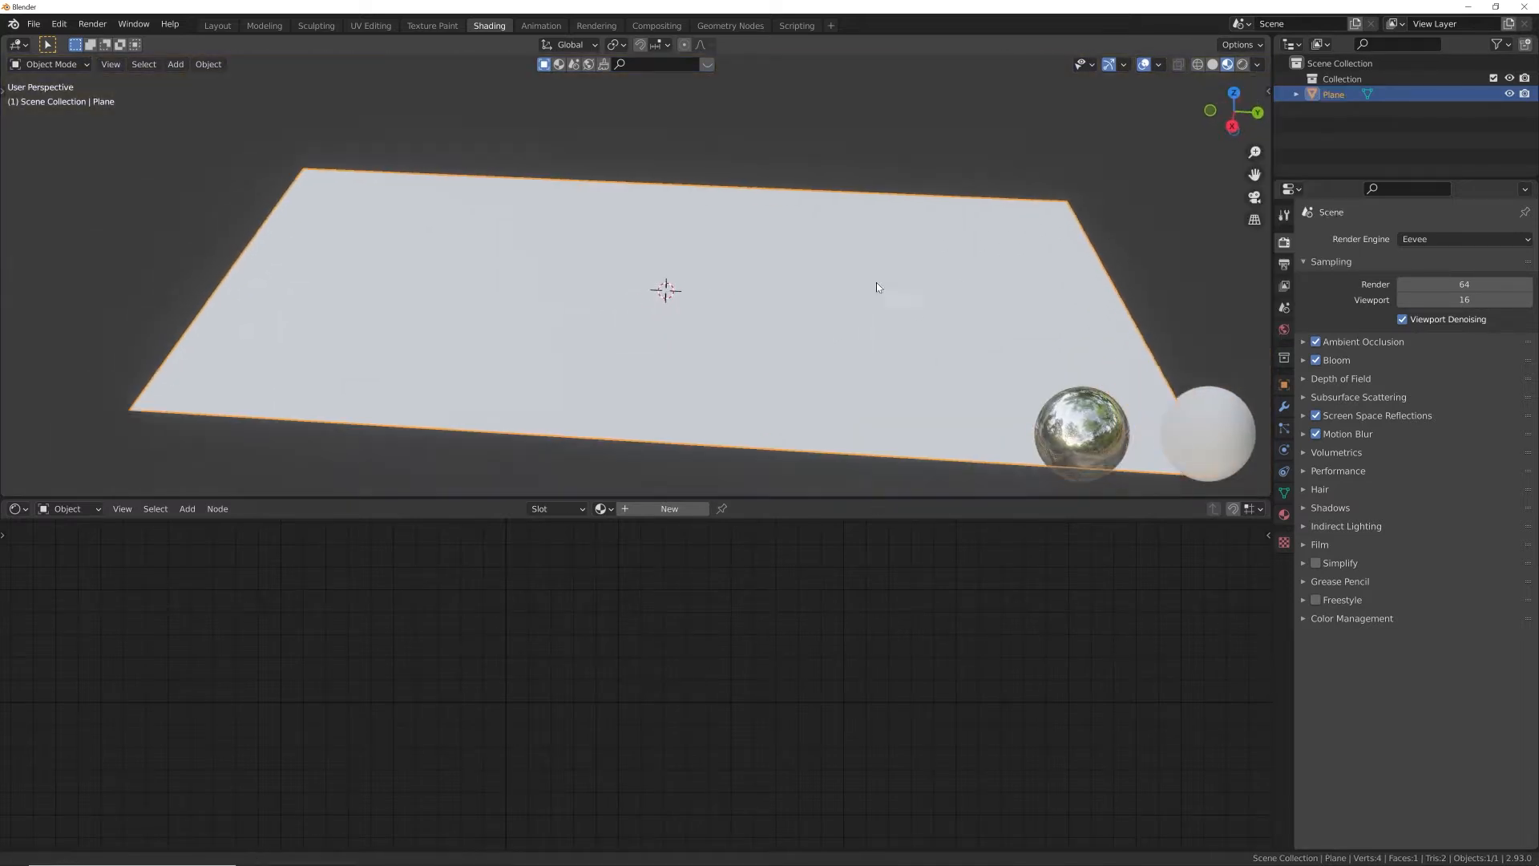
# - Create a new material on the plane, enlarge the node editor, and delete the Principled BSDF node
pyautogui.click(668, 509)
pyautogui.moveTo(798, 497); pyautogui.dragTo(804, 373)
pyautogui.moveTo(687, 515); pyautogui.dragTo(694, 623, button='middle')
pyautogui.click(631, 445)
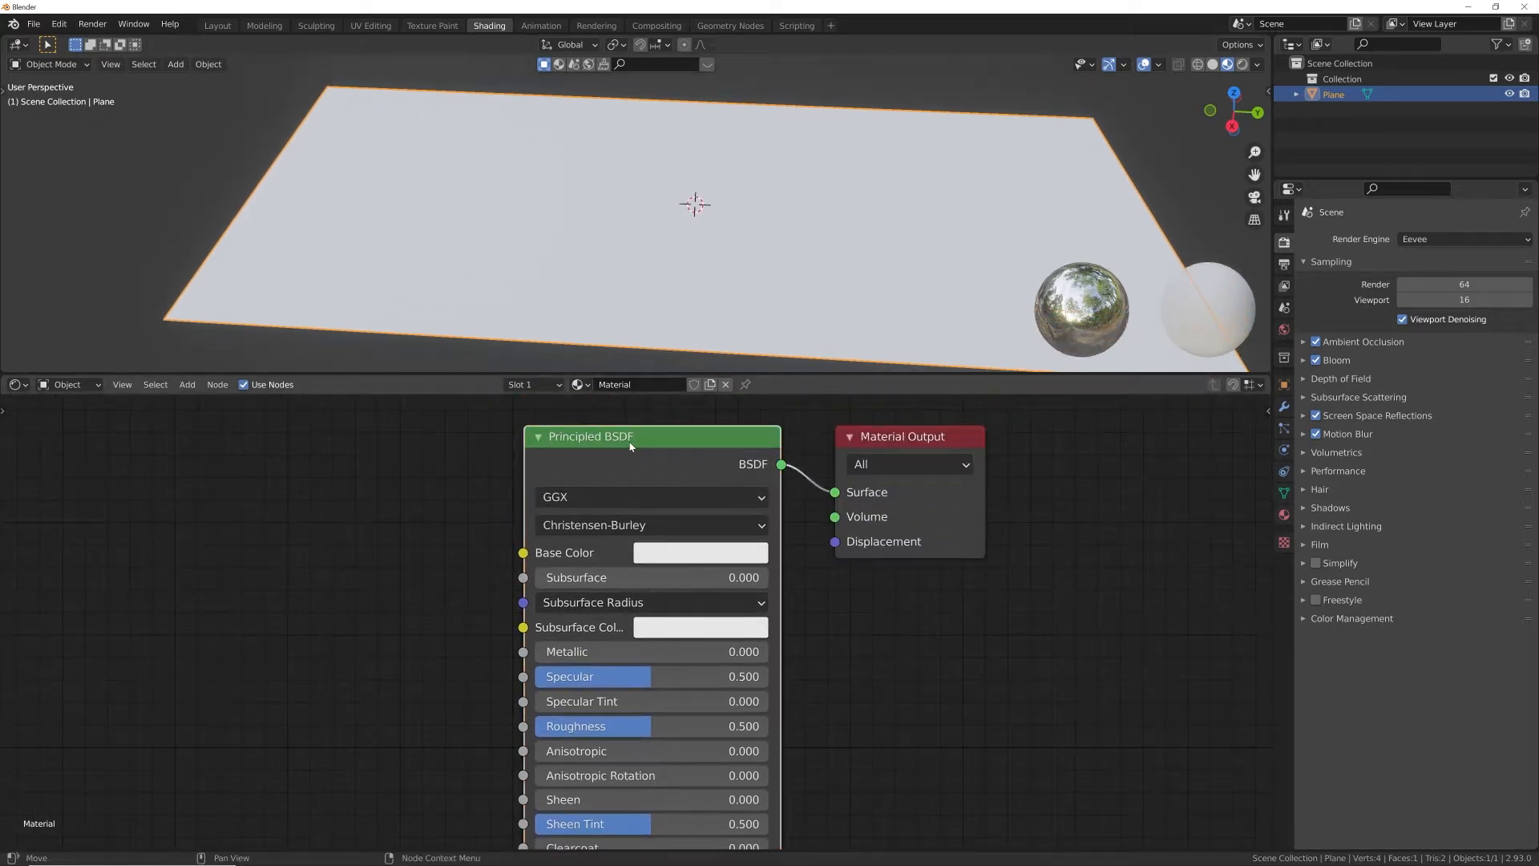
pyautogui.press('x')
# - Add an Emission shader node and place it well before the Material Output node
pyautogui.hotkey('shift', 'a')
pyautogui.click(631, 445)
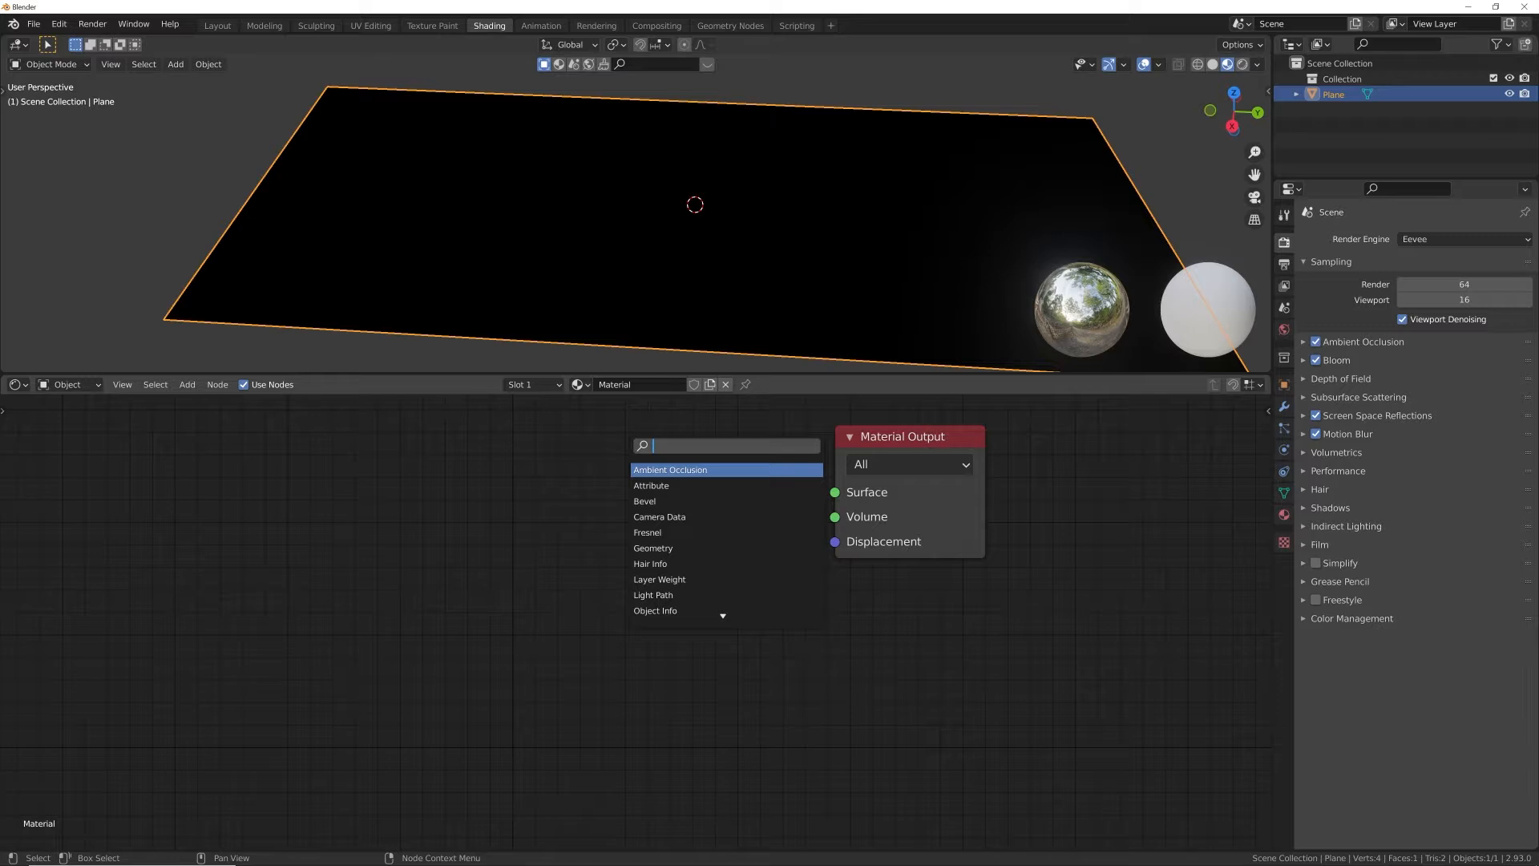
pyautogui.write('em')
pyautogui.press('Return')
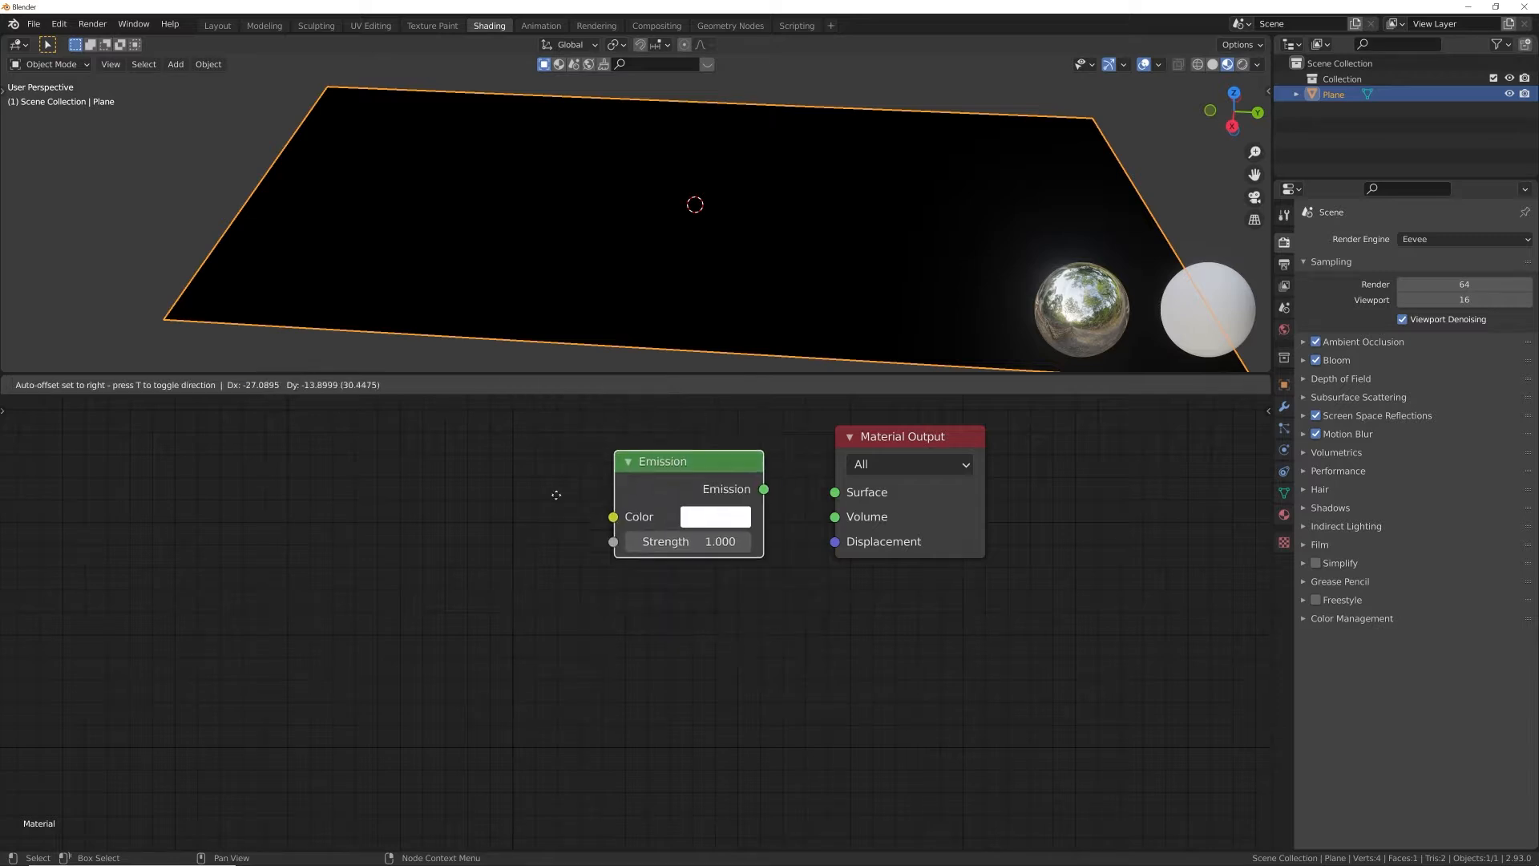
pyautogui.click(566, 508)
# - Add a Mix Shader node, link its output to the Material Output's Surface, and feed Emission into its first Shader input
pyautogui.hotkey('shift', 'a')
pyautogui.click(720, 481)
pyautogui.write('mix')
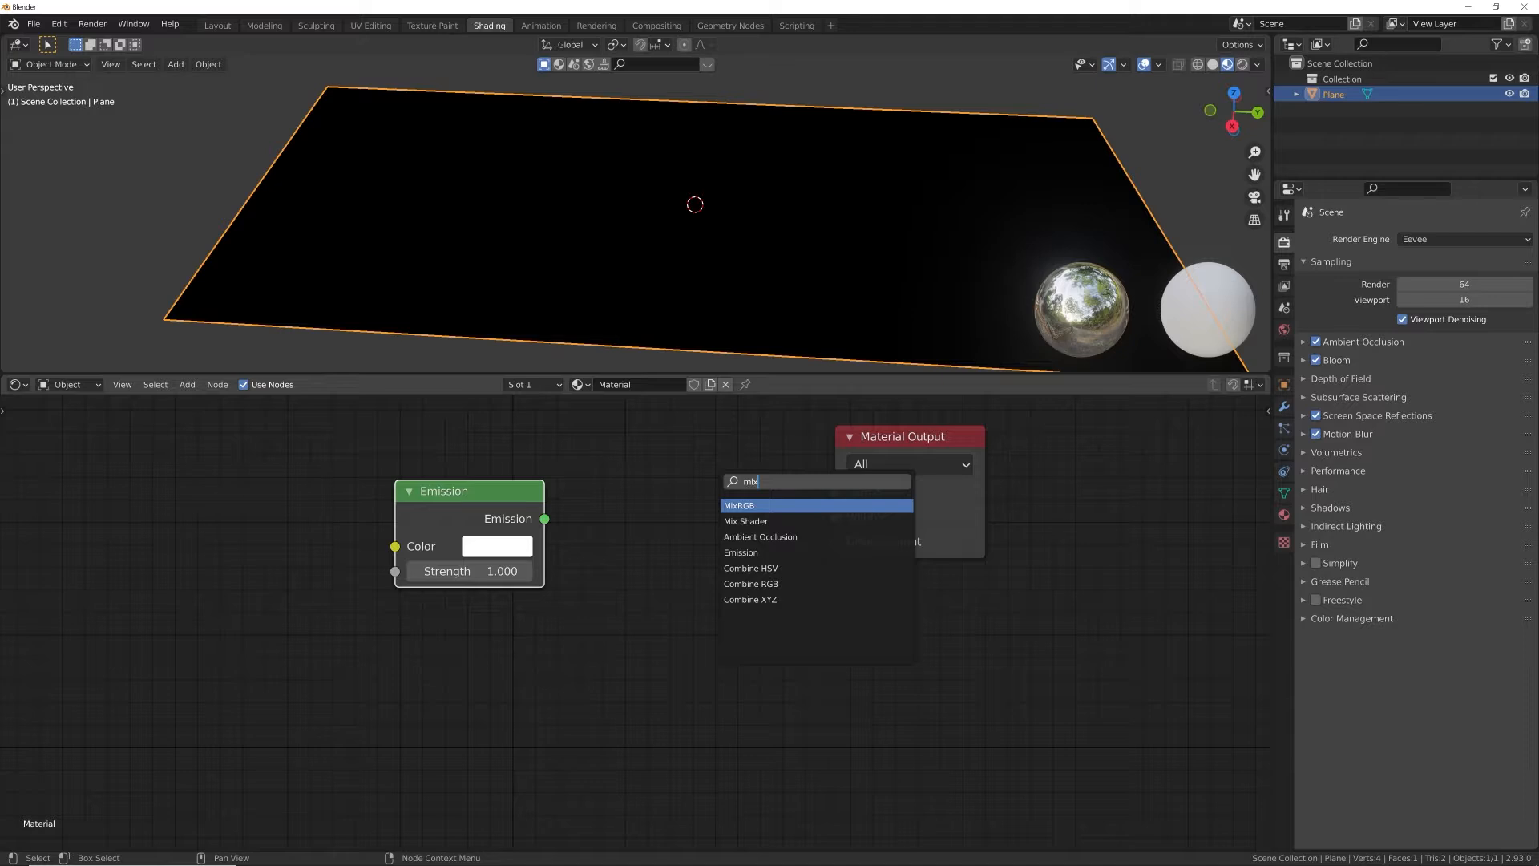
pyautogui.press('Down')
pyautogui.press('Return')
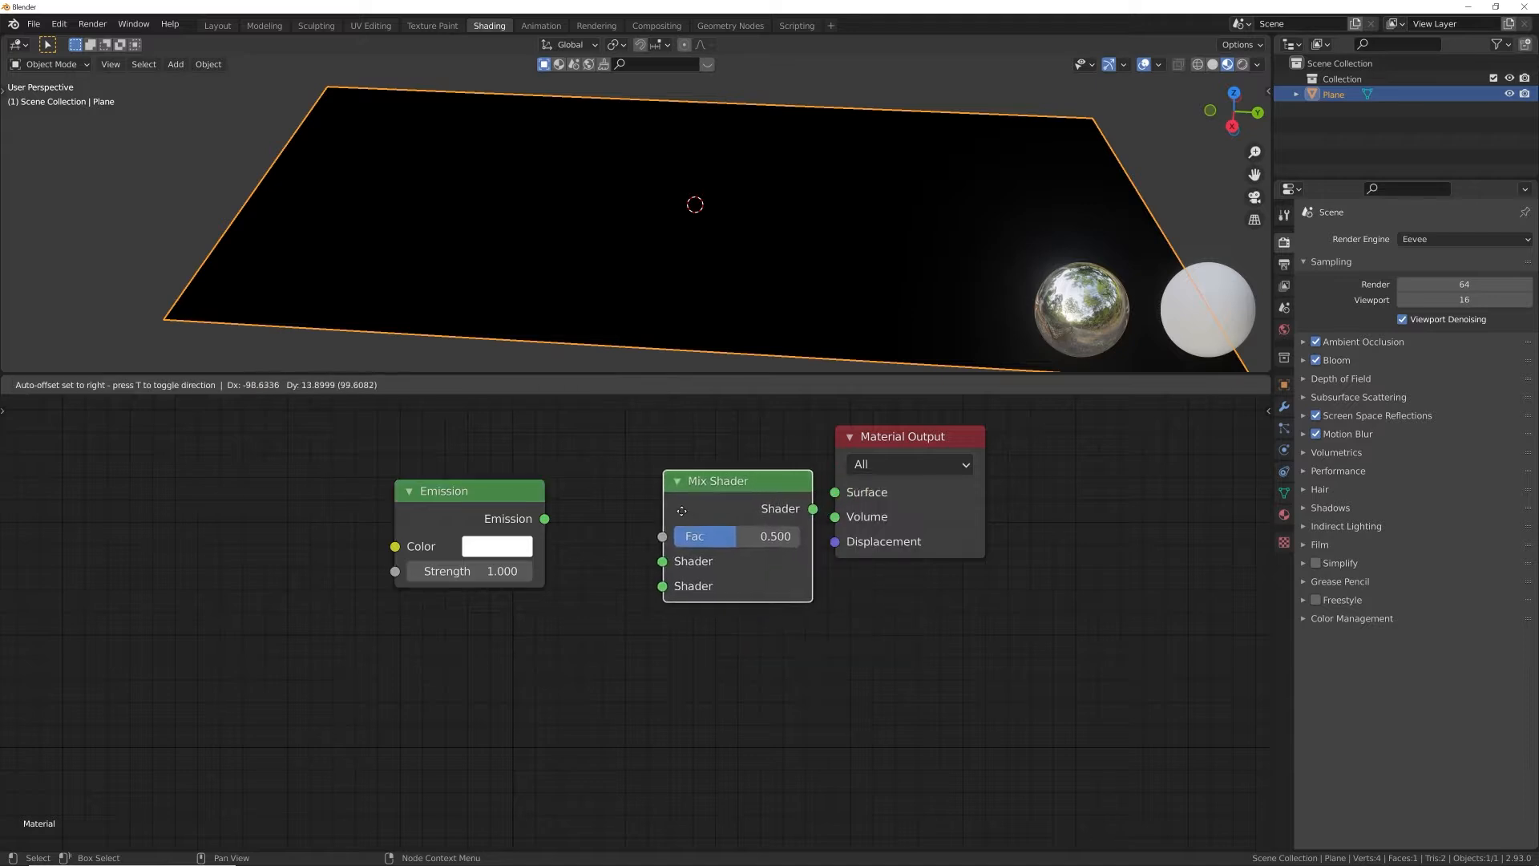
pyautogui.click(685, 517)
pyautogui.moveTo(768, 507); pyautogui.dragTo(837, 496)
pyautogui.moveTo(545, 520); pyautogui.dragTo(617, 559)
# - Add a Transparent BSDF node and link it to the Mix Shader's first Shader input, with Emission swapped to the second
pyautogui.hotkey('shift', 'a')
pyautogui.press('Escape')
pyautogui.hotkey('shift', 'a')
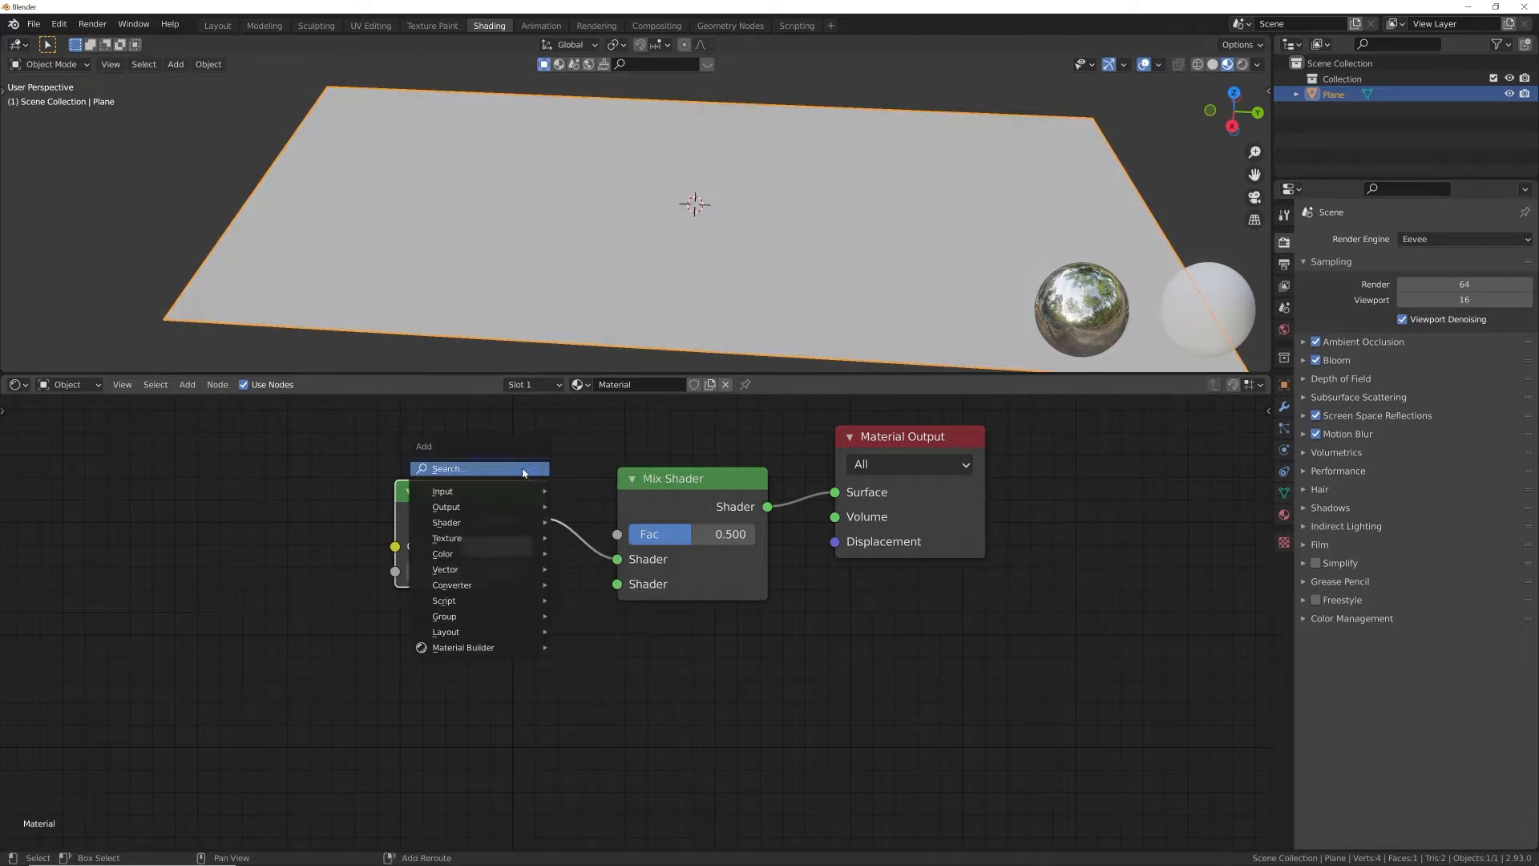
pyautogui.click(522, 470)
pyautogui.write('tra')
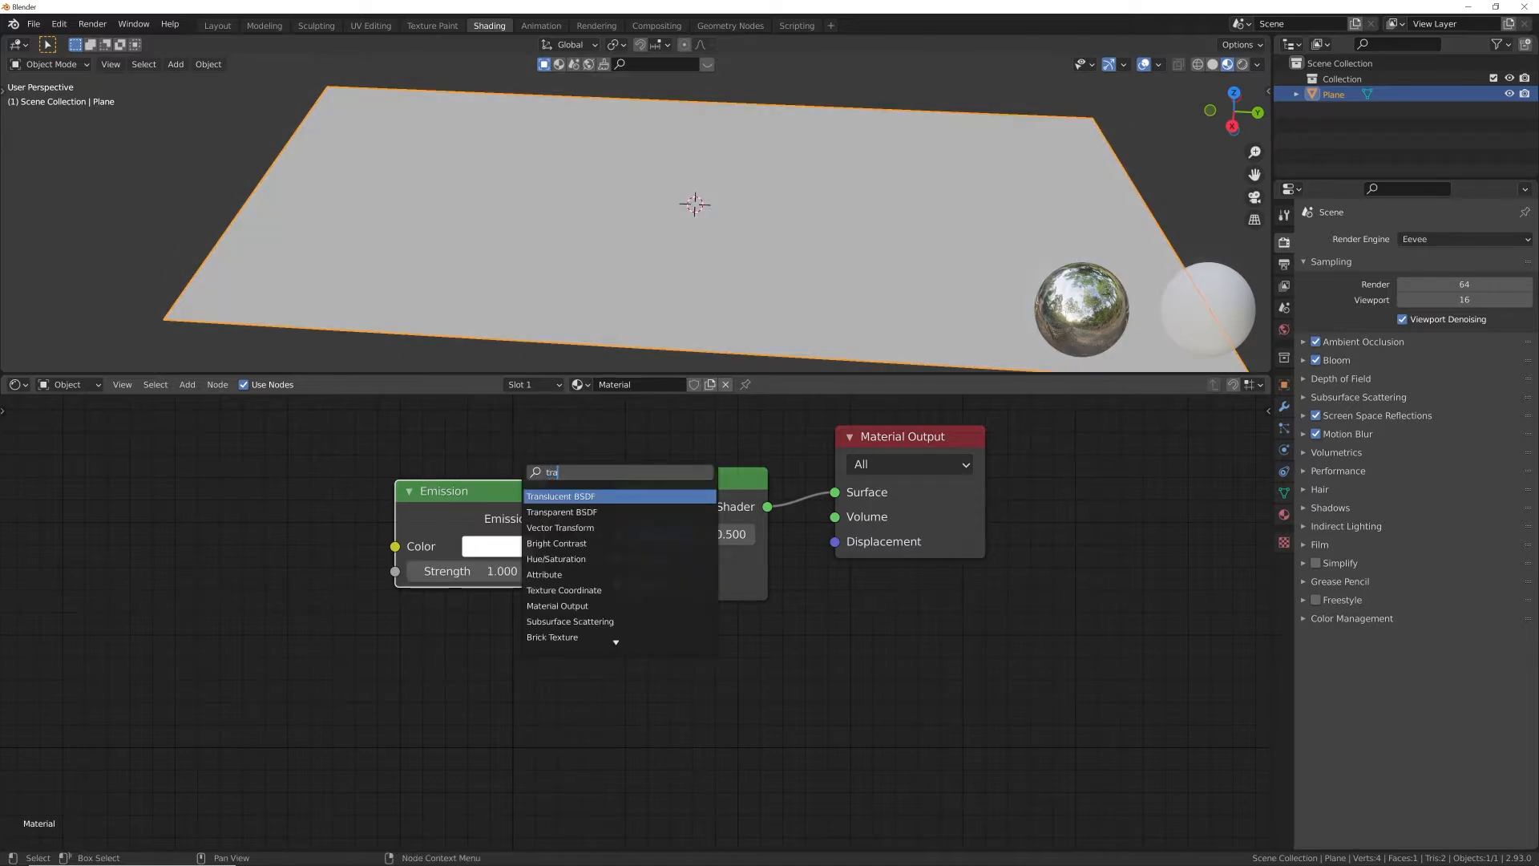
pyautogui.click(553, 511)
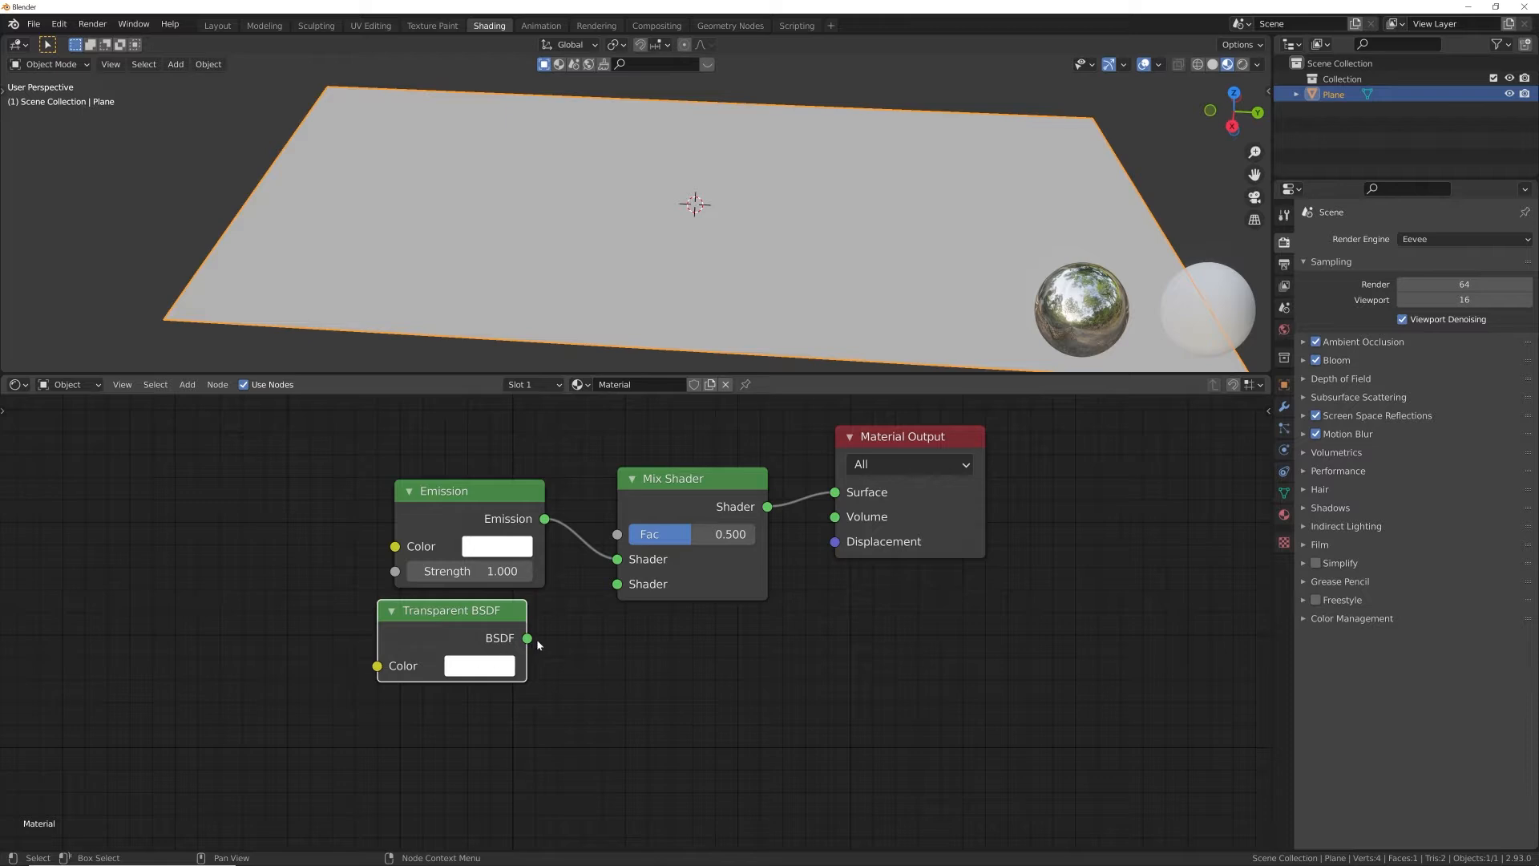
pyautogui.moveTo(528, 638); pyautogui.dragTo(611, 567)
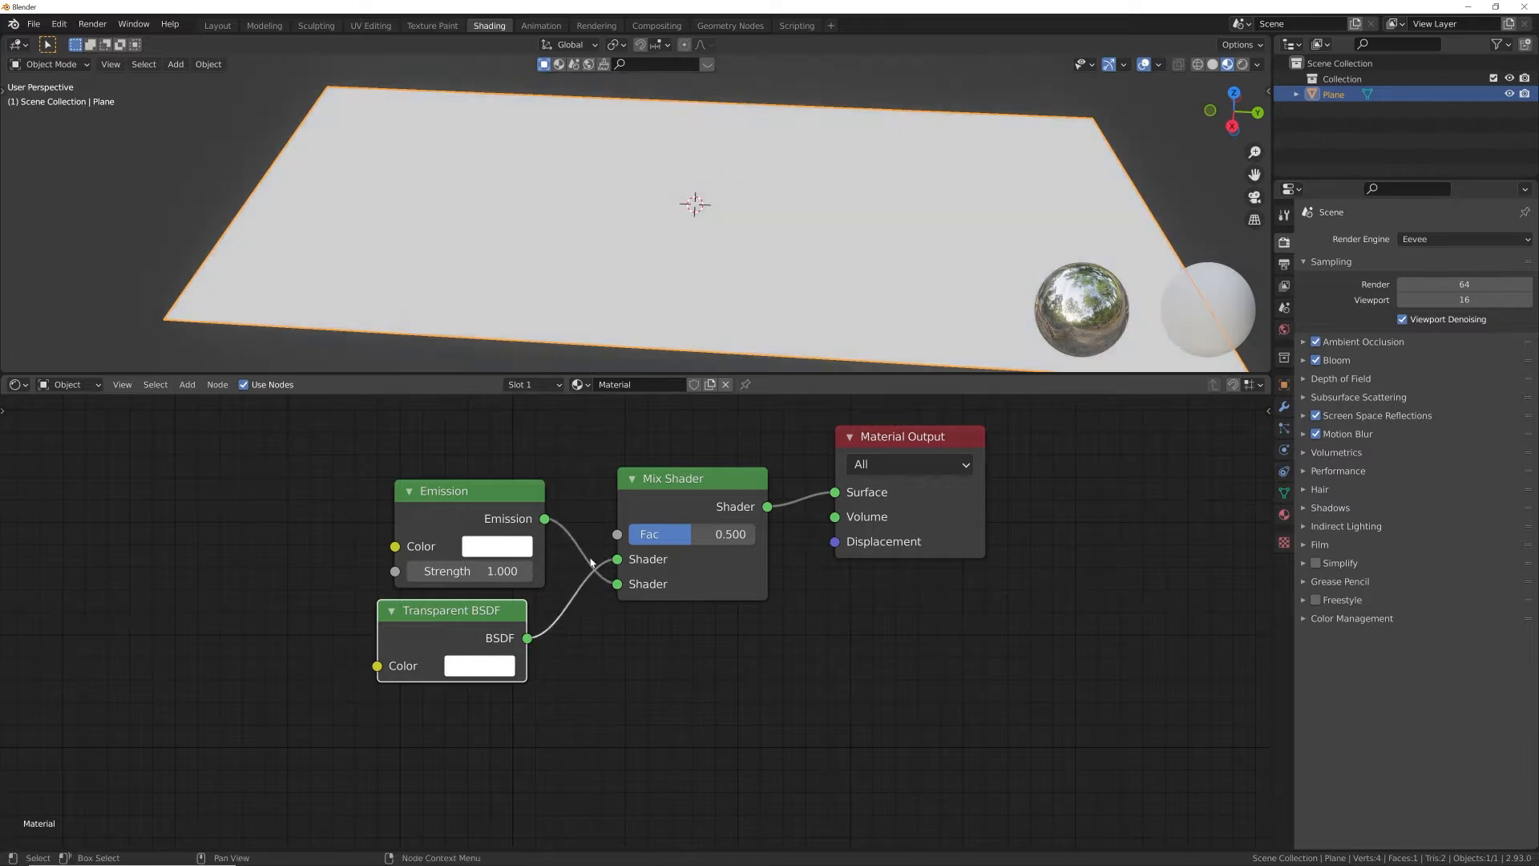
# - Rearrange the shader nodes so Transparent BSDF sits above Emission and the Mix Shader is raised beside the Material Output
pyautogui.moveTo(447, 498); pyautogui.dragTo(457, 712)
pyautogui.moveTo(457, 618); pyautogui.dragTo(473, 519)
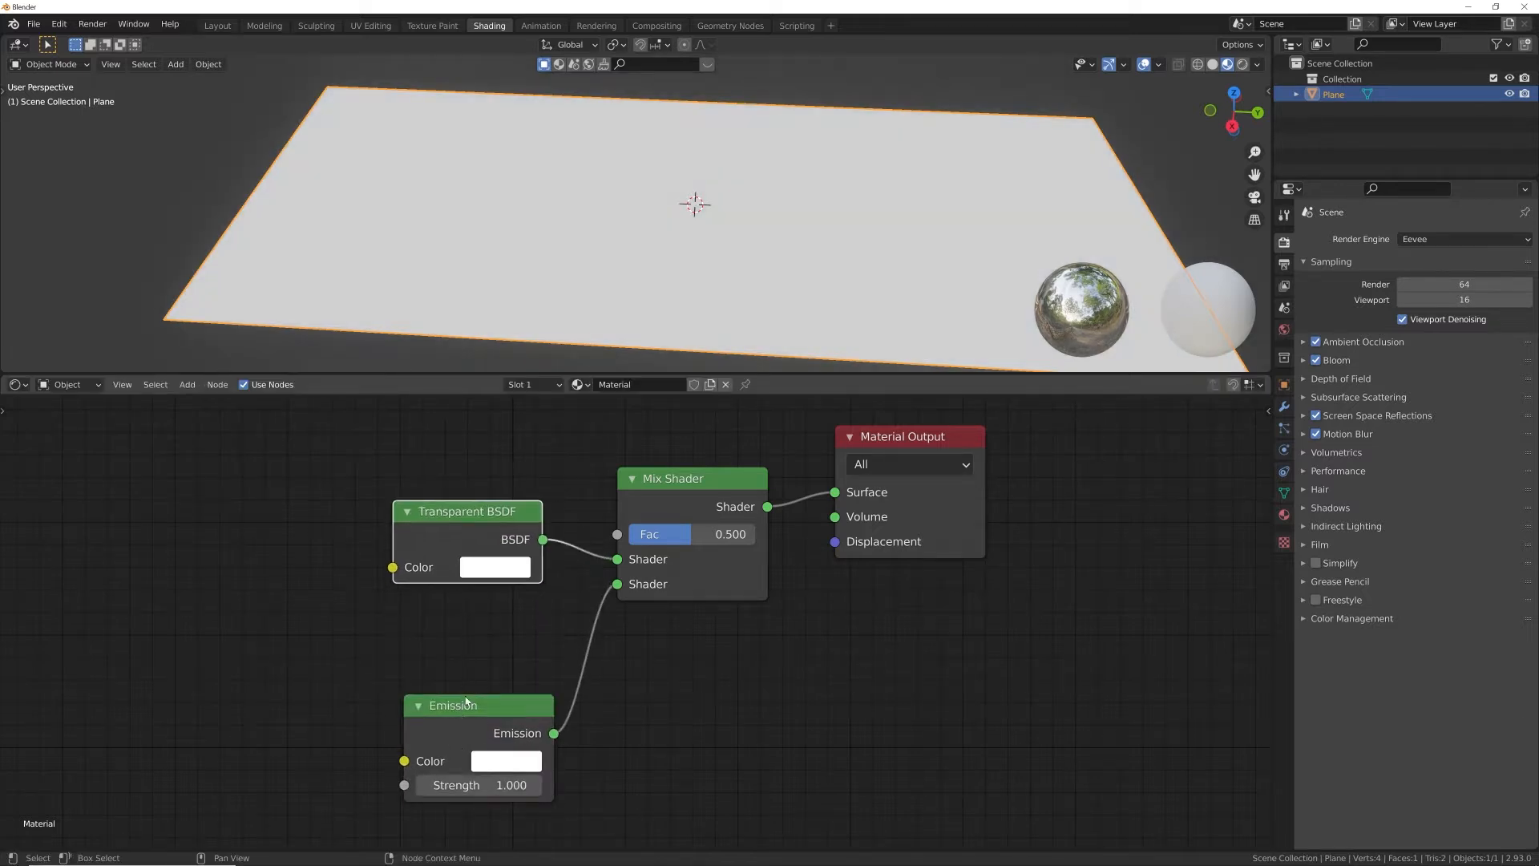
pyautogui.moveTo(466, 706); pyautogui.dragTo(466, 674)
pyautogui.moveTo(455, 525); pyautogui.dragTo(464, 590)
pyautogui.moveTo(577, 525); pyautogui.dragTo(572, 650, button='middle')
pyautogui.moveTo(701, 601); pyautogui.dragTo(705, 547)
# - Add a ColorRamp node above the Transparent BSDF and link its Color output to the Mix Shader's Fac input
pyautogui.hotkey('shift', 'a')
pyautogui.click(579, 508)
pyautogui.write('col')
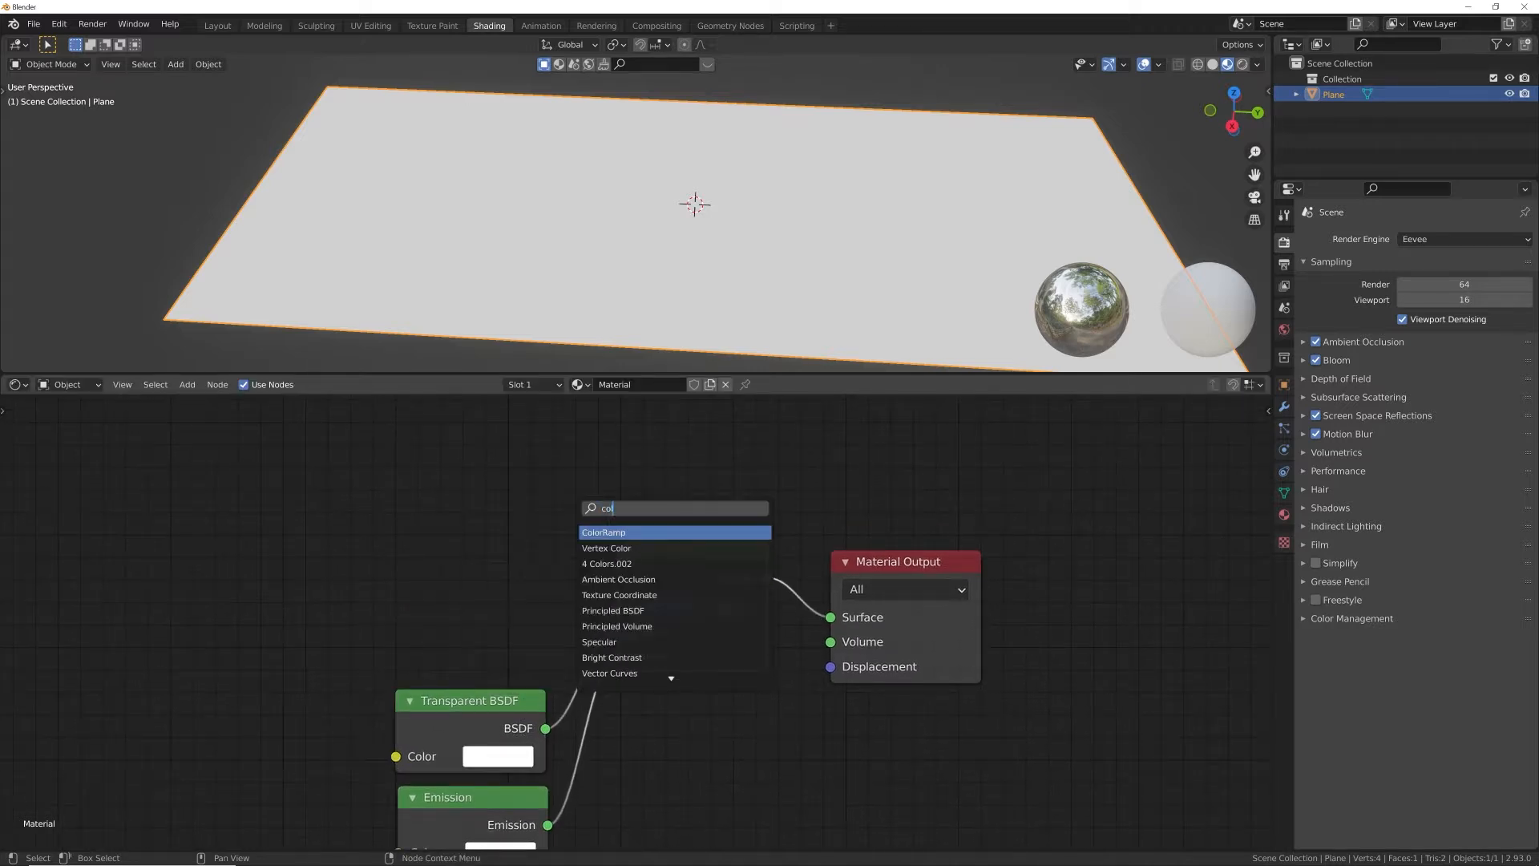
pyautogui.click(594, 531)
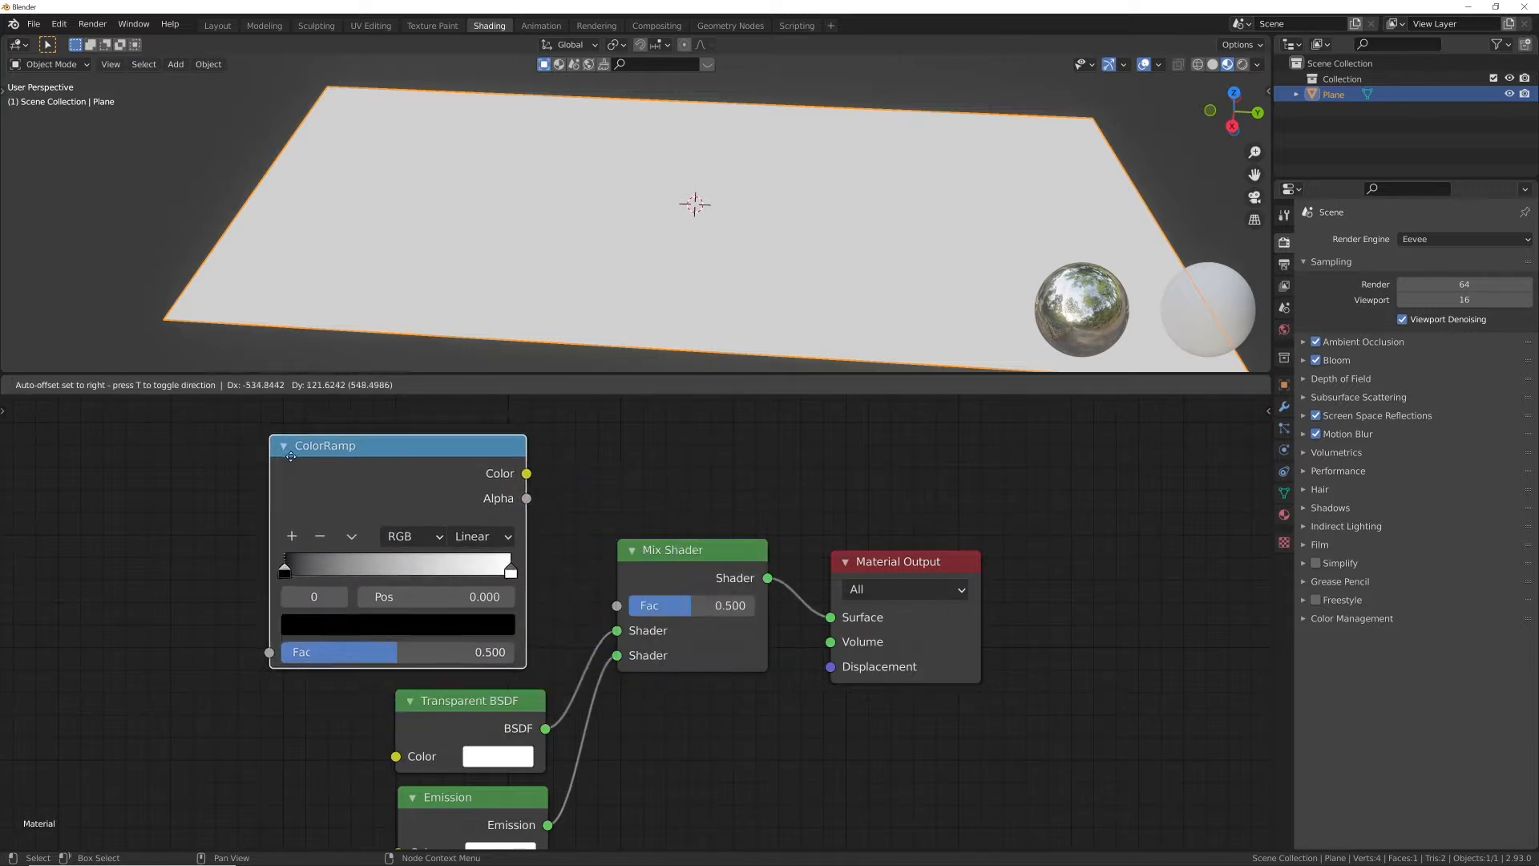
pyautogui.click(444, 447)
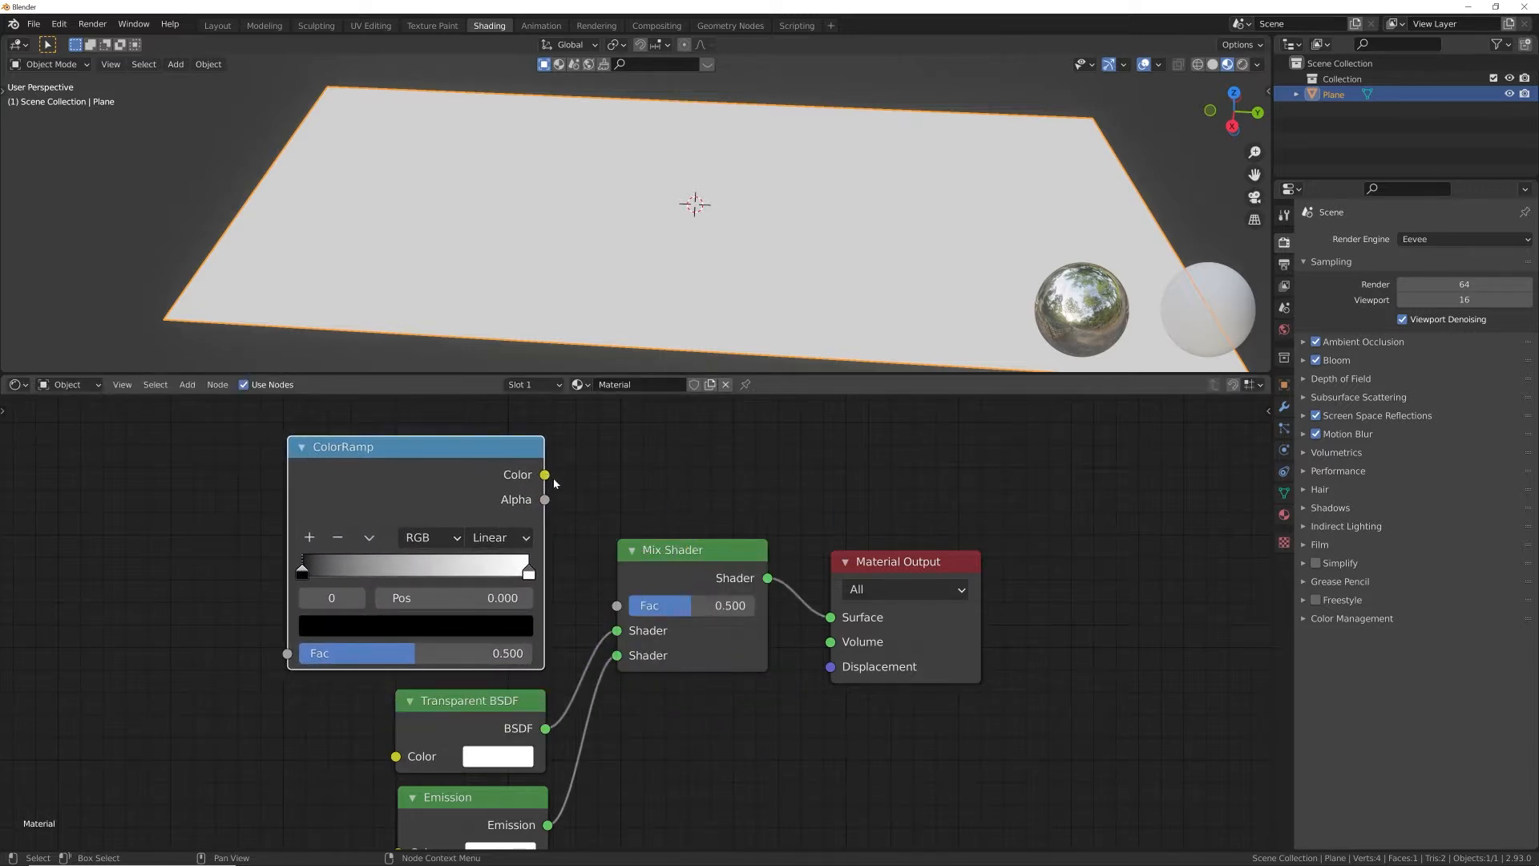
pyautogui.moveTo(553, 483); pyautogui.dragTo(616, 605)
# - Add a Brick Texture node and place it in the free space before the ColorRamp
pyautogui.moveTo(228, 523); pyautogui.dragTo(624, 537, button='middle')
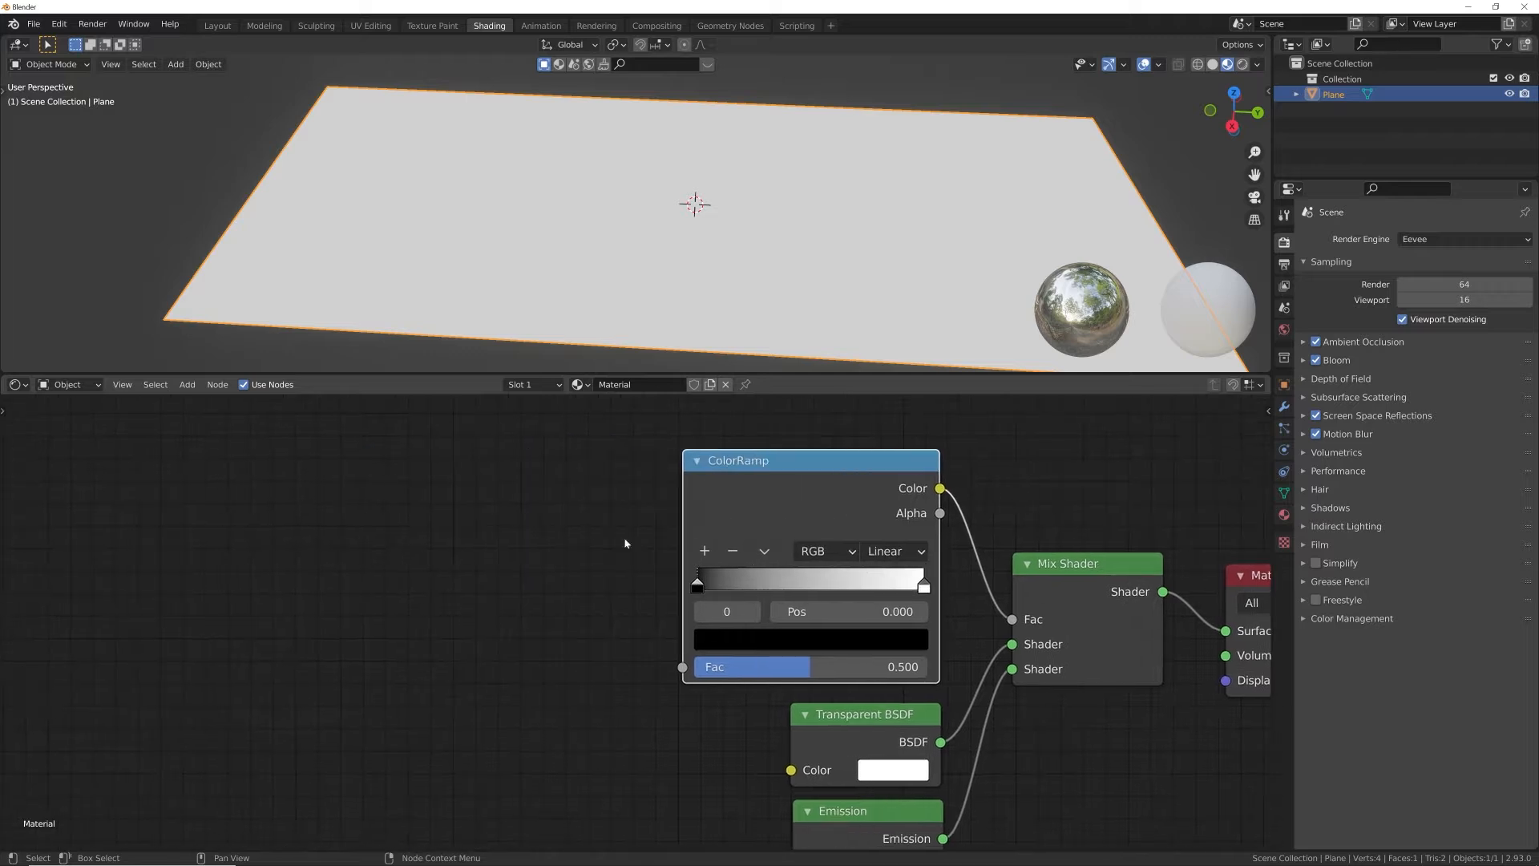
pyautogui.hotkey('shift', 'a')
pyautogui.click(513, 512)
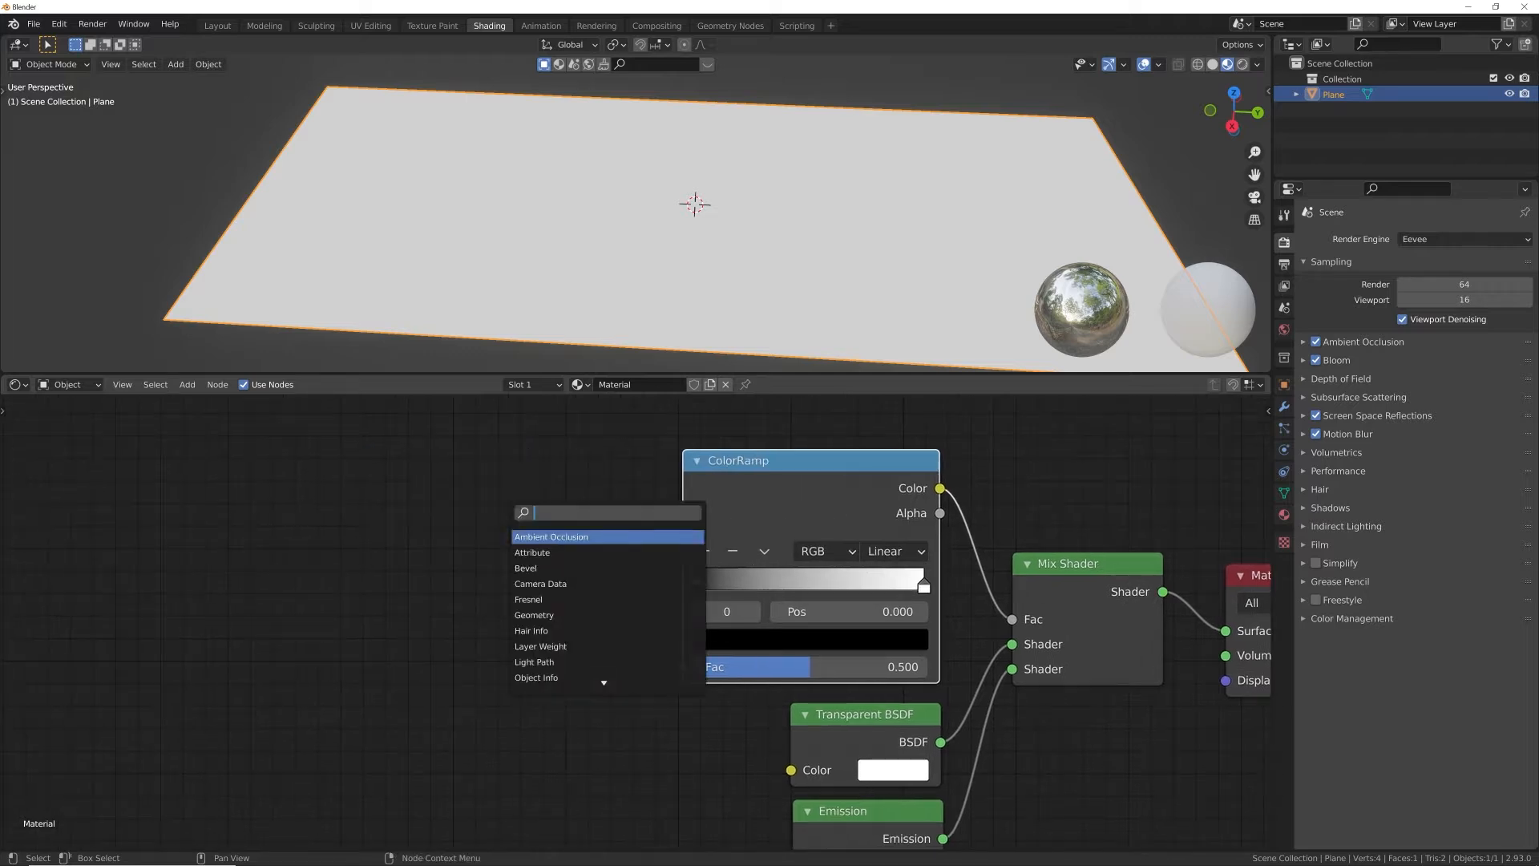
pyautogui.write('b')
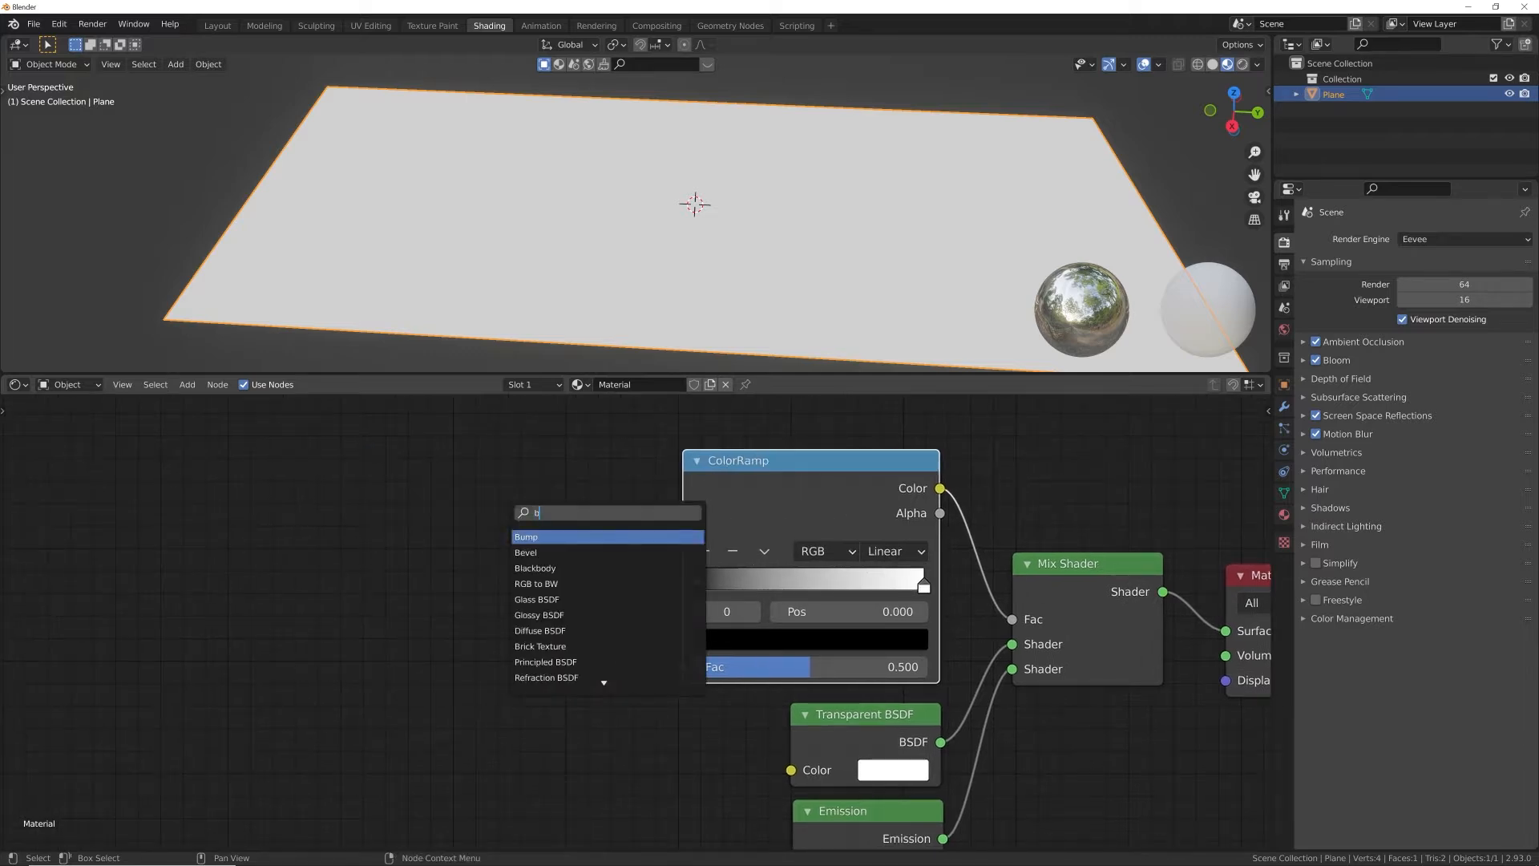
pyautogui.write('ri')
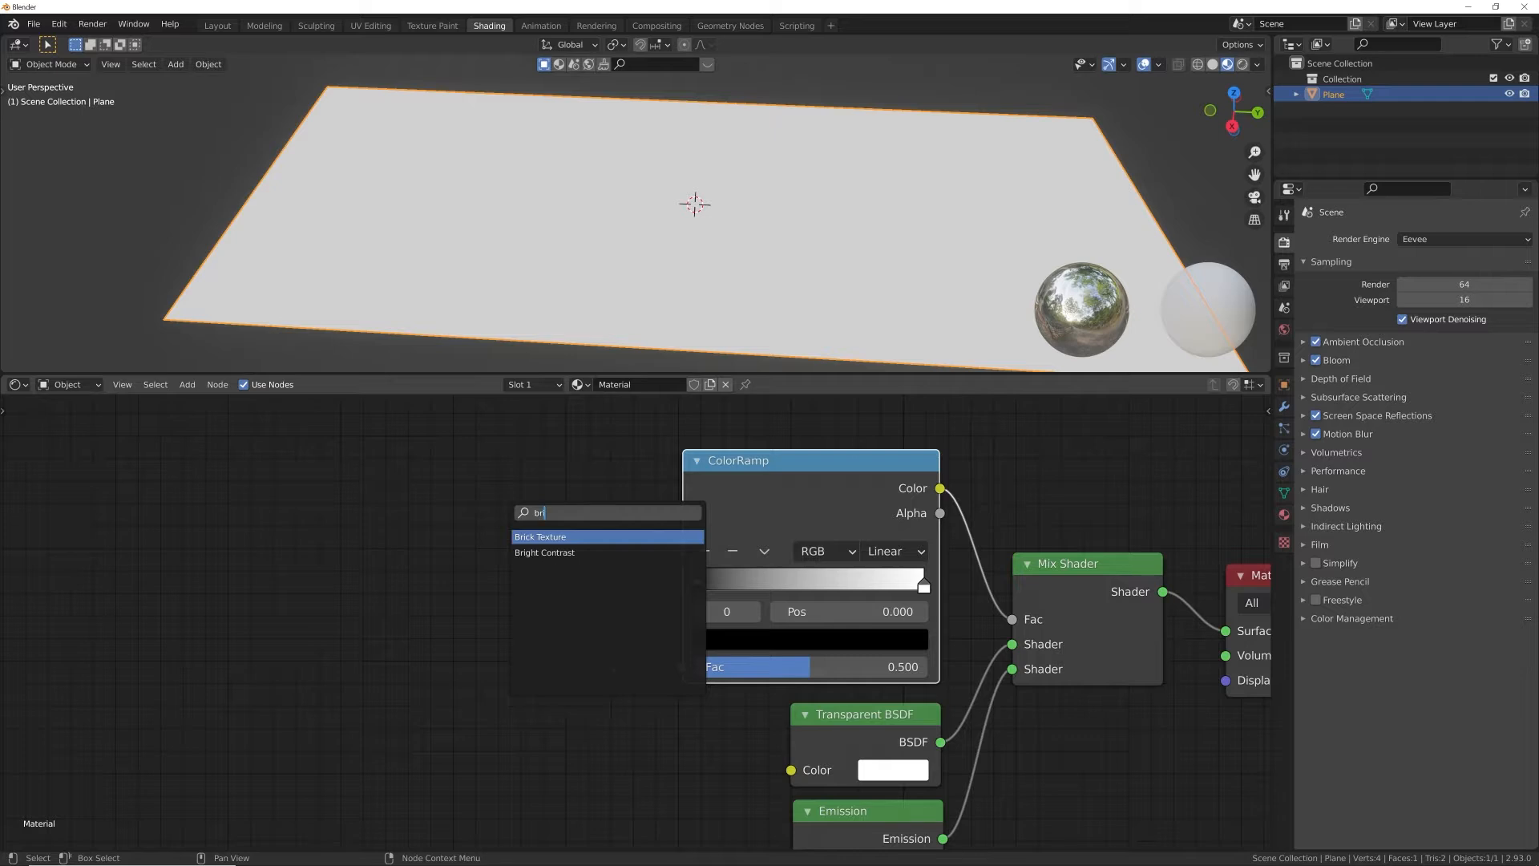
pyautogui.press('Return')
pyautogui.click(428, 541)
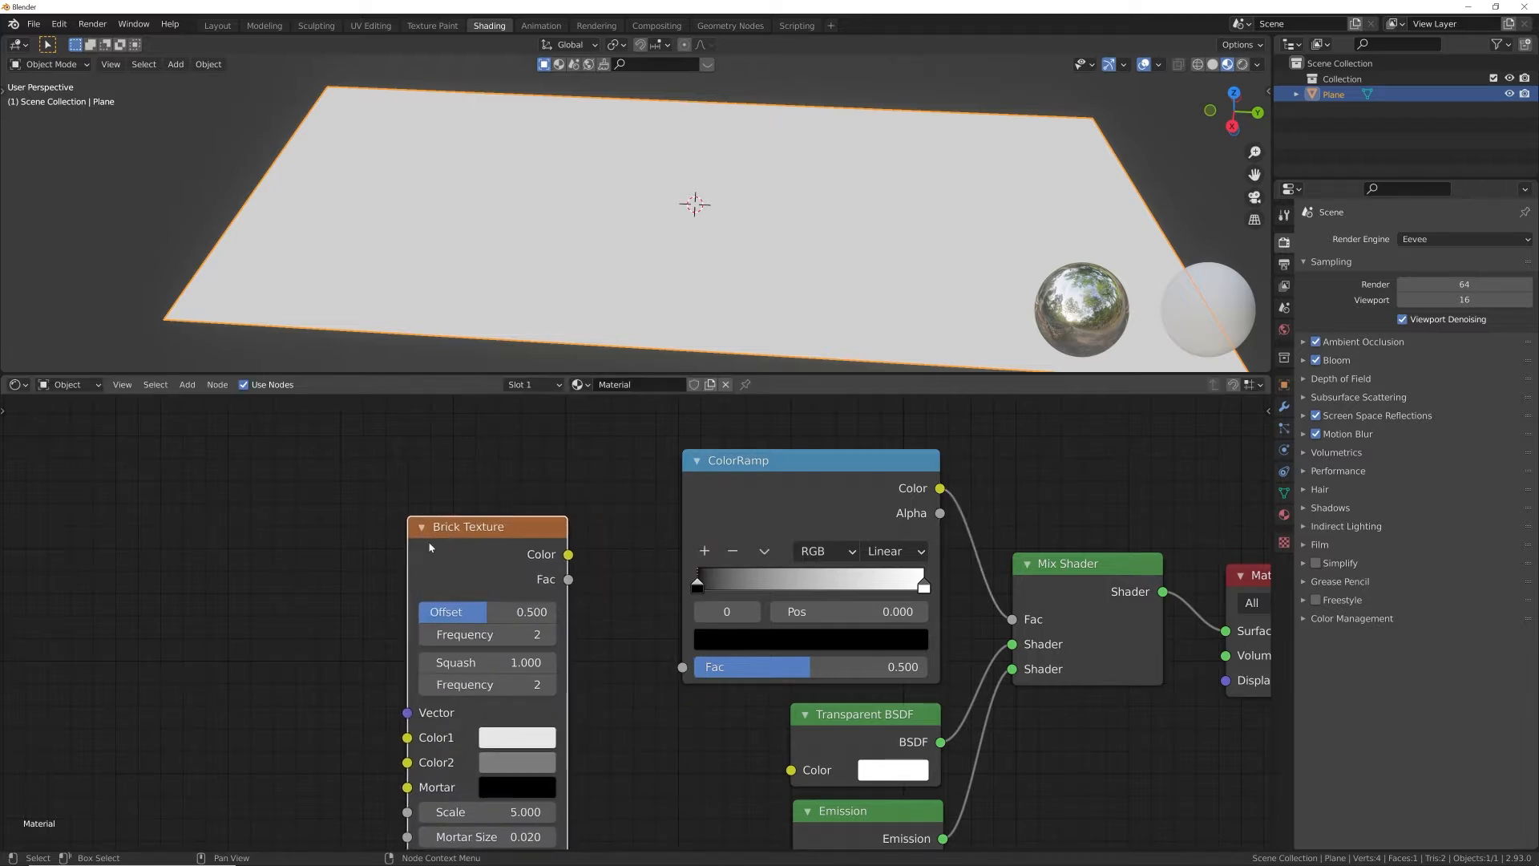
# - Give the Brick Texture Texture Coordinate and Mapping nodes driven by Object coordinates, and link its Color output to the ColorRamp's Fac
pyautogui.hotkey('ctrl', 't')
pyautogui.scroll(-4, 394, 584)
pyautogui.moveTo(393, 617); pyautogui.dragTo(474, 538, button='middle')
pyautogui.press('g')
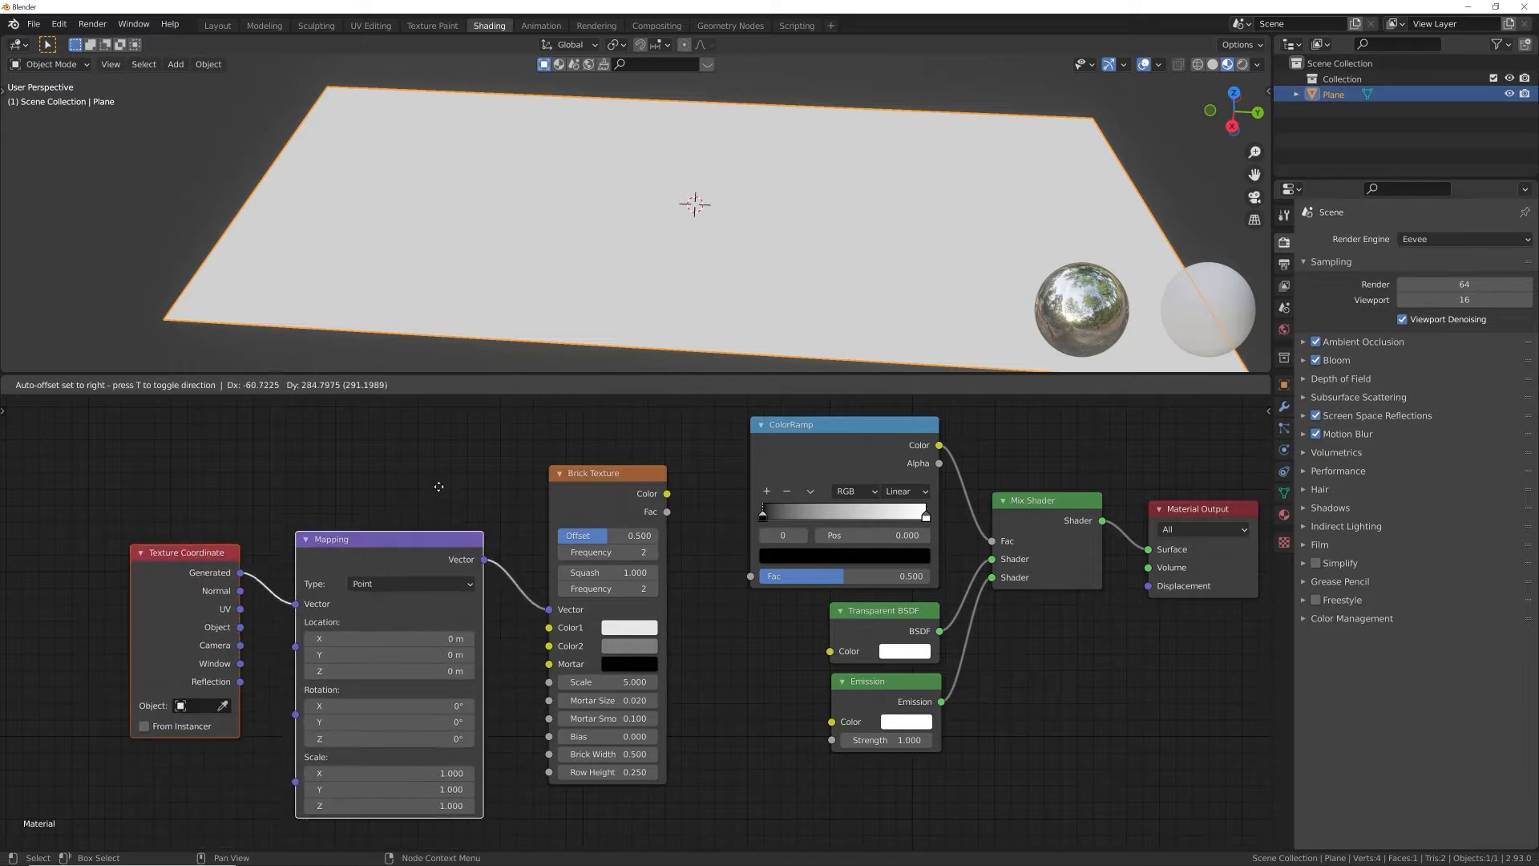
pyautogui.click(441, 492)
pyautogui.moveTo(231, 625); pyautogui.dragTo(304, 594)
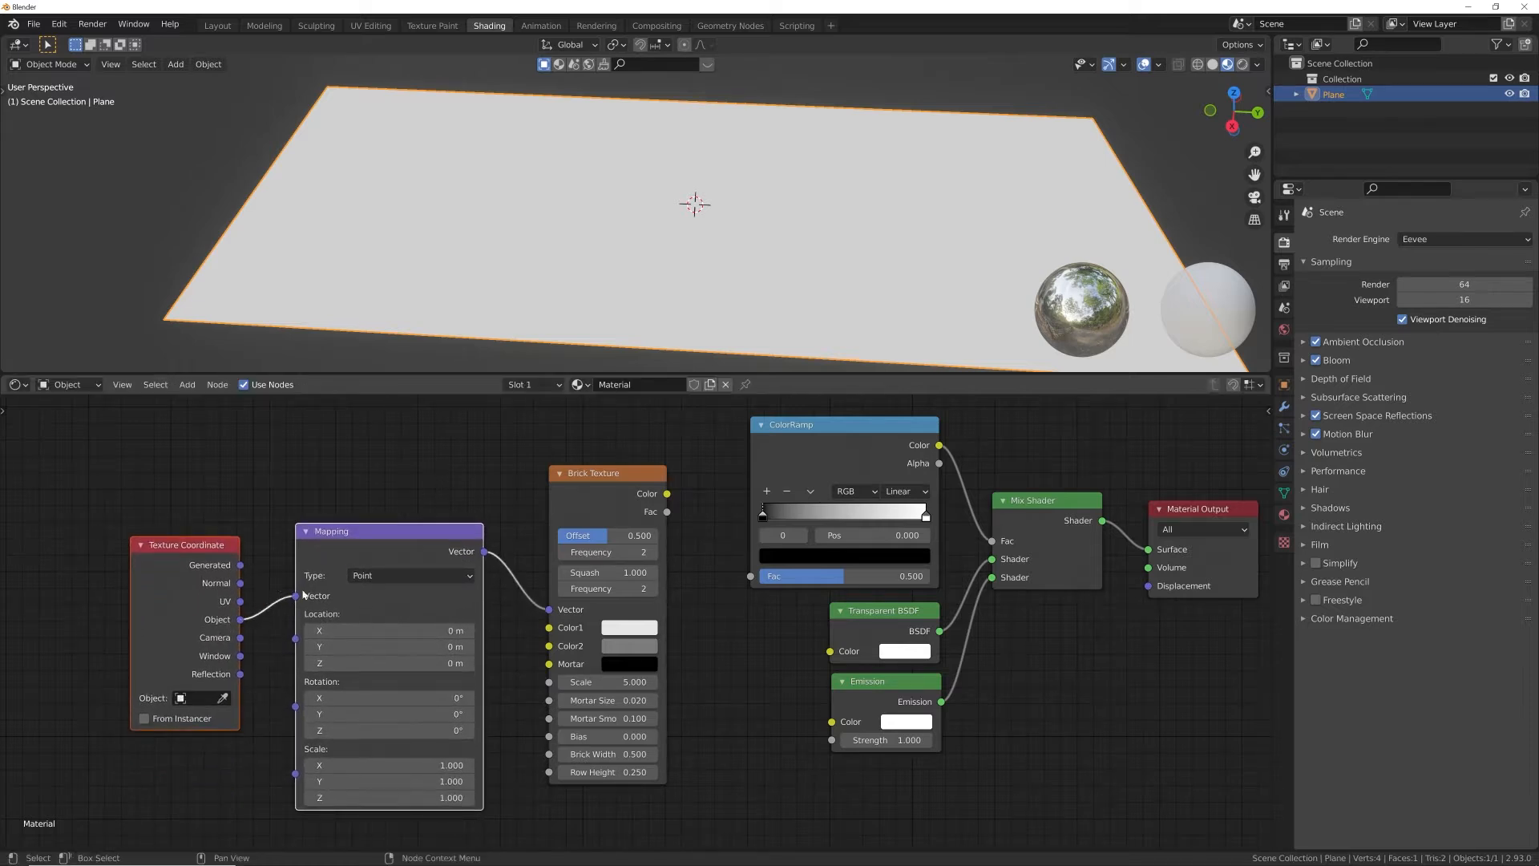
pyautogui.moveTo(668, 496); pyautogui.dragTo(767, 580)
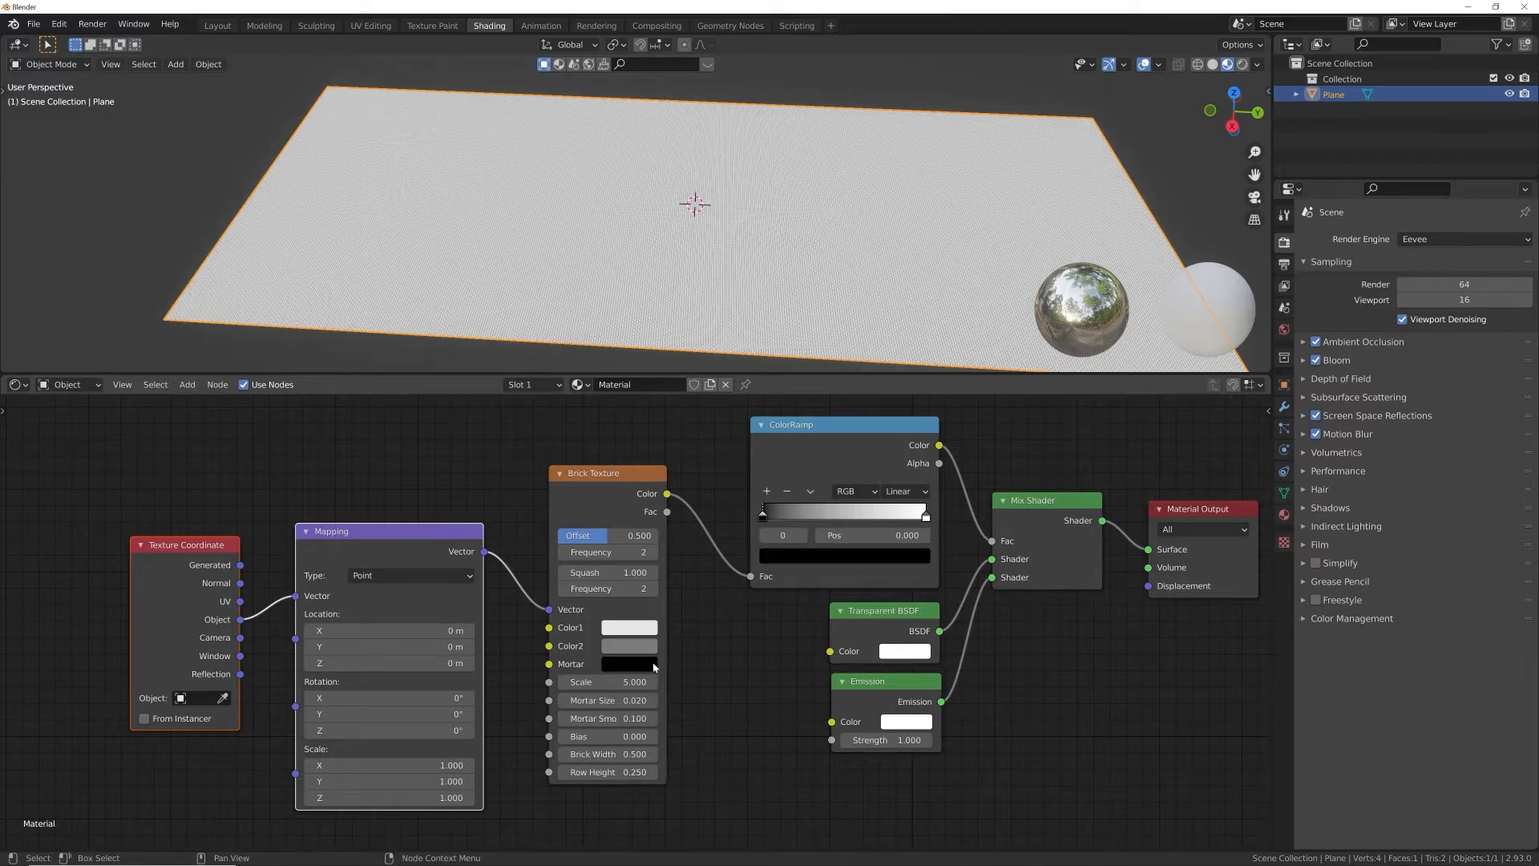
# - Set the Brick Texture's Scale to 1, Mortar Size to 0.100 and Mortar Smooth to 0
pyautogui.click(609, 682)
pyautogui.write('1')
pyautogui.press('Return')
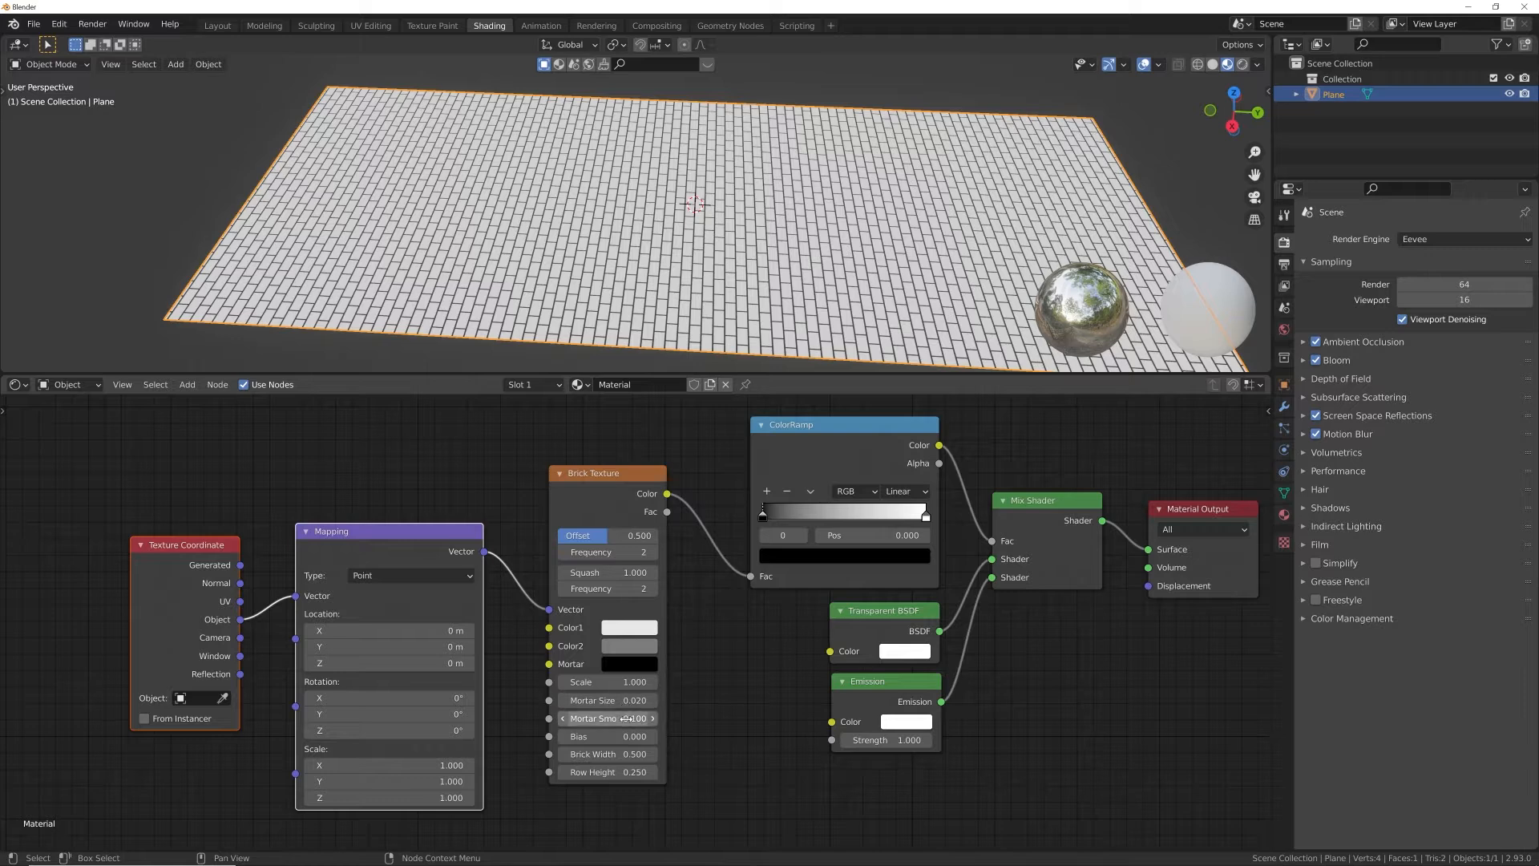
pyautogui.moveTo(626, 719)
pyautogui.mouseDown()
pyautogui.moveTo(570, 719)
pyautogui.moveTo(662, 704)
pyautogui.moveTo(642, 705)
pyautogui.mouseUp()
pyautogui.keyDown('shift'); pyautogui.click(630, 708); pyautogui.keyUp('shift')
pyautogui.scroll(5, 736, 277)
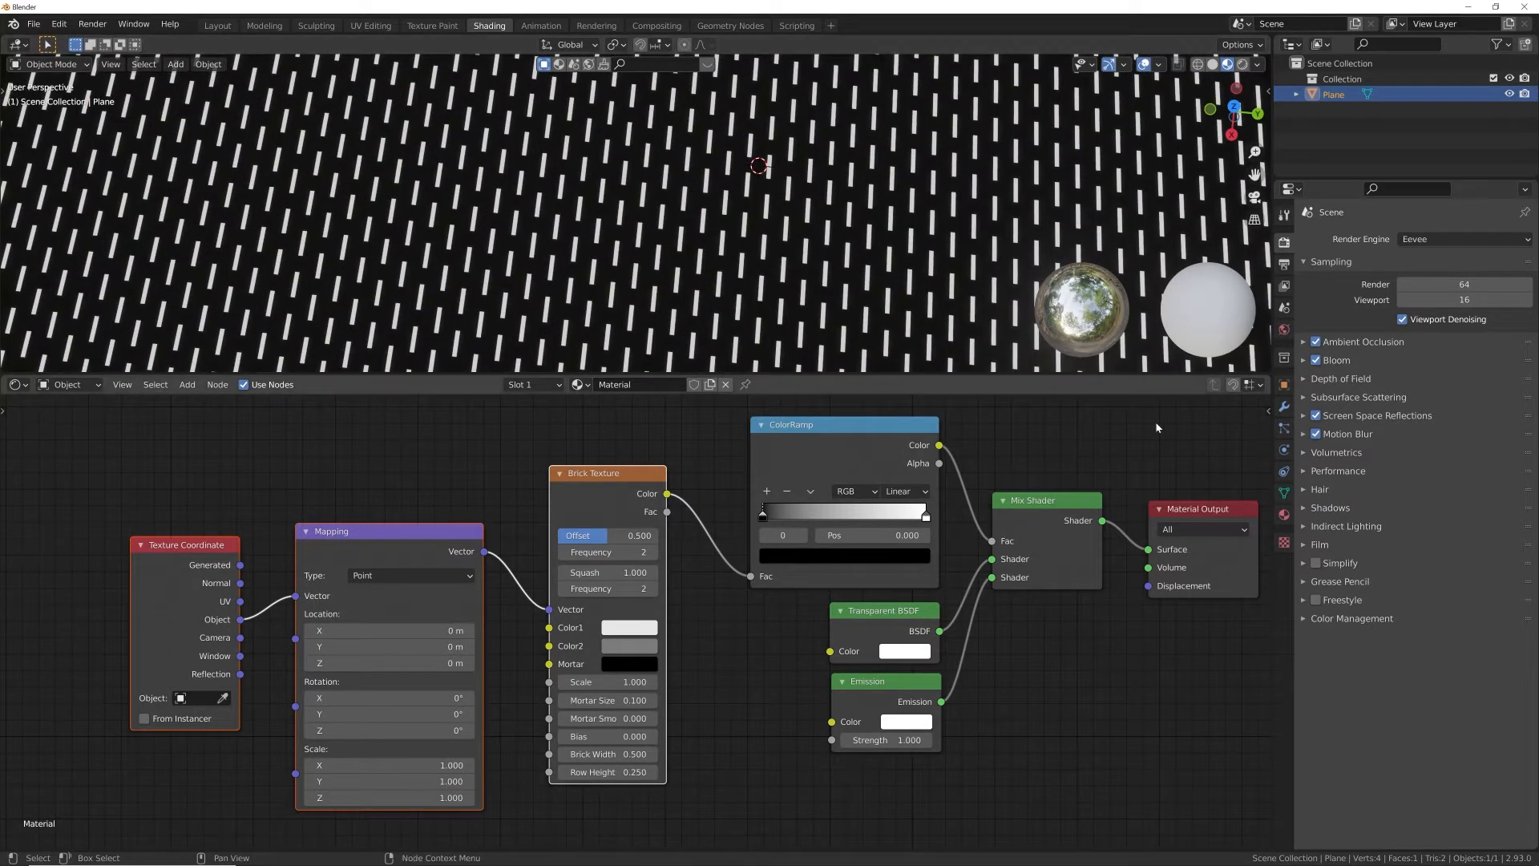
# - Change the plane material's Blend Mode to Alpha Blend
pyautogui.click(1285, 515)
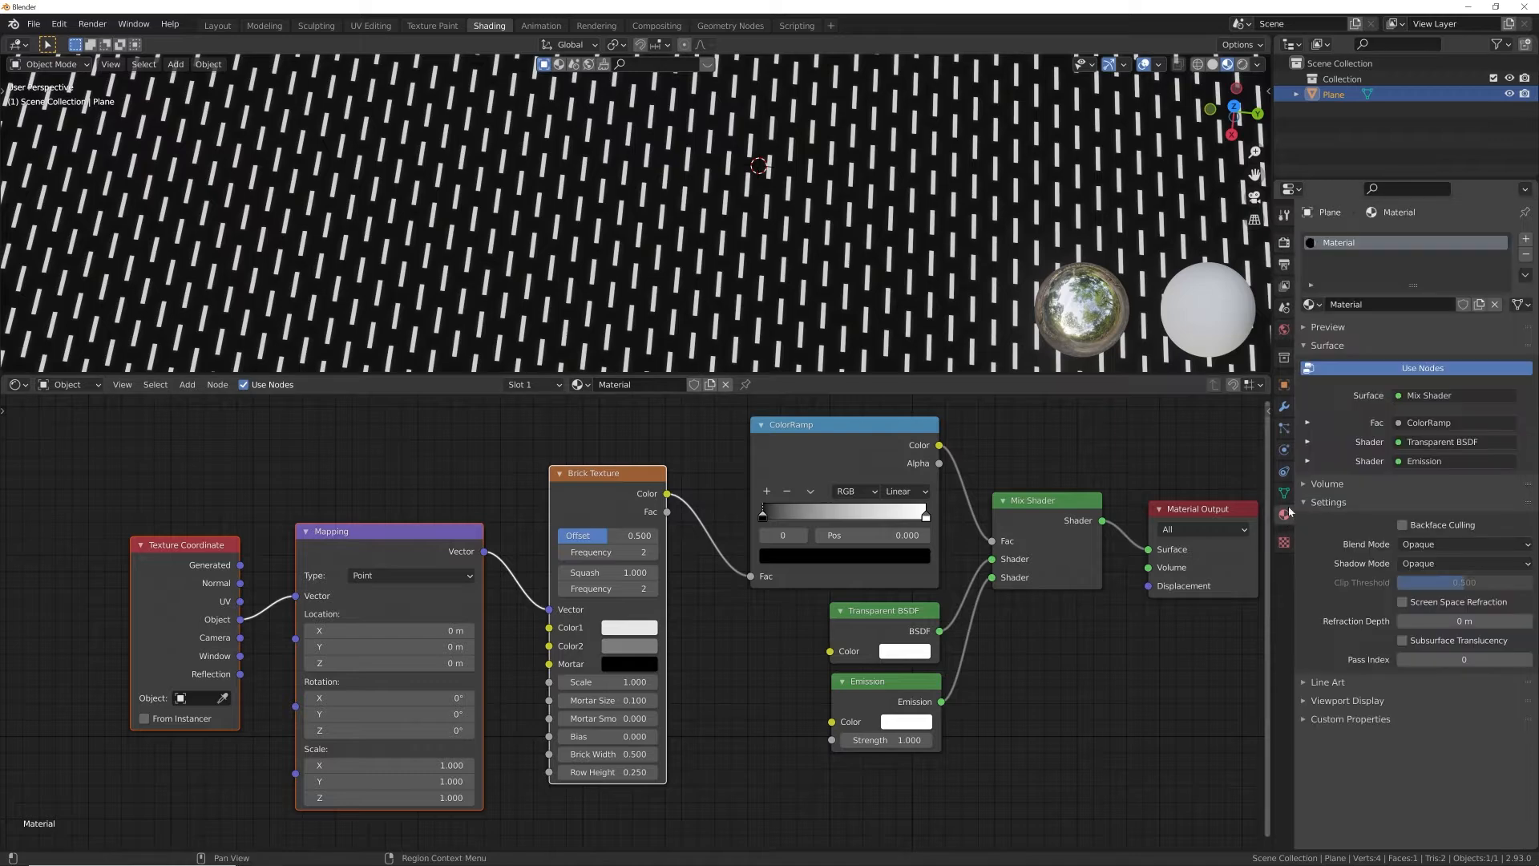
pyautogui.click(1407, 545)
pyautogui.click(1431, 619)
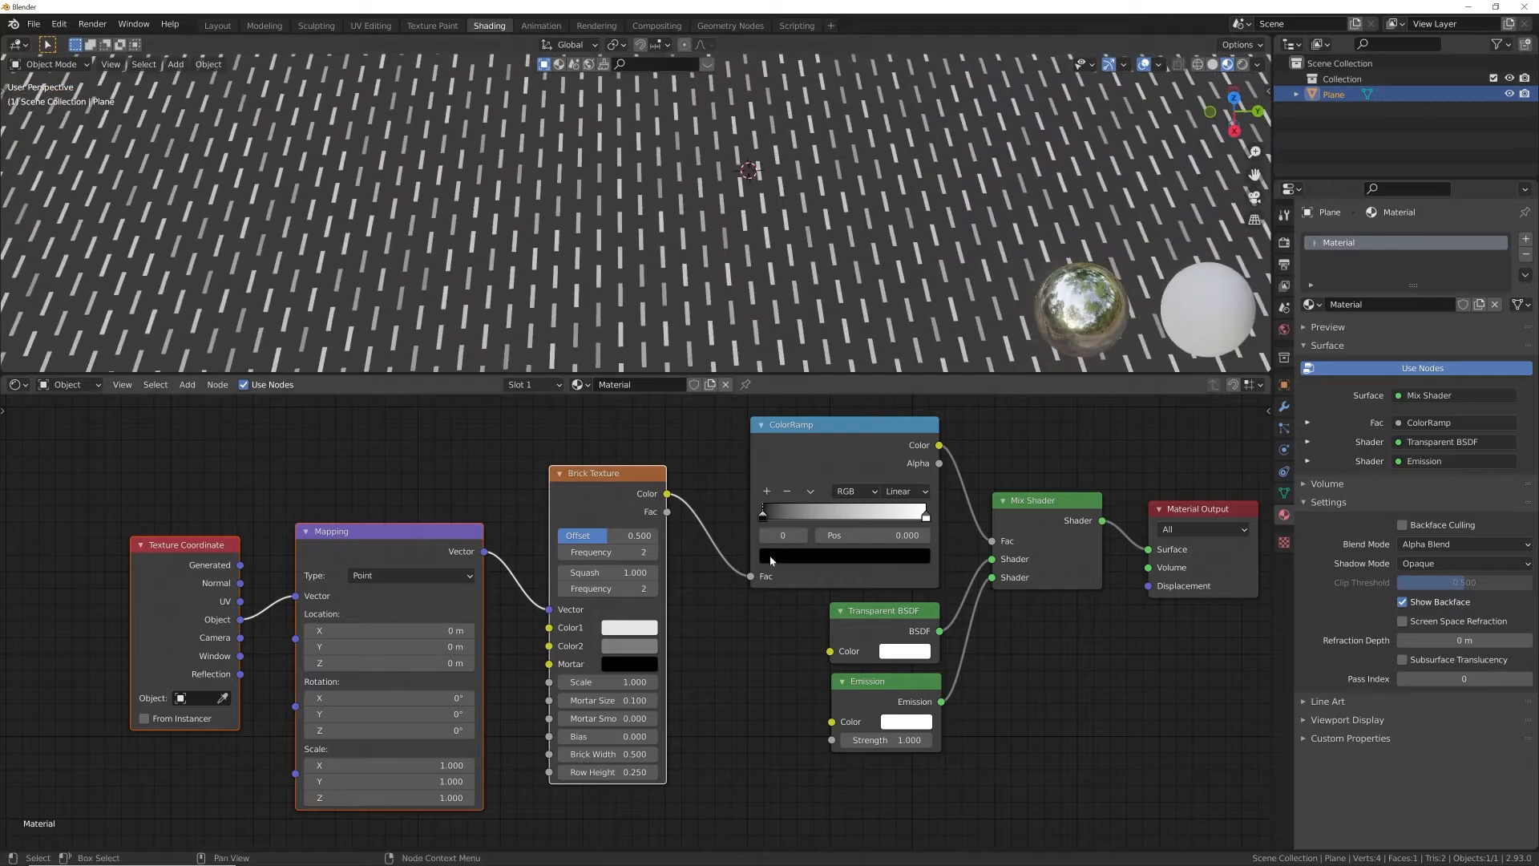
# - Set the Brick Texture's offset Frequency to 4 and its Brick Width to 0.790
pyautogui.scroll(-1, 772, 563)
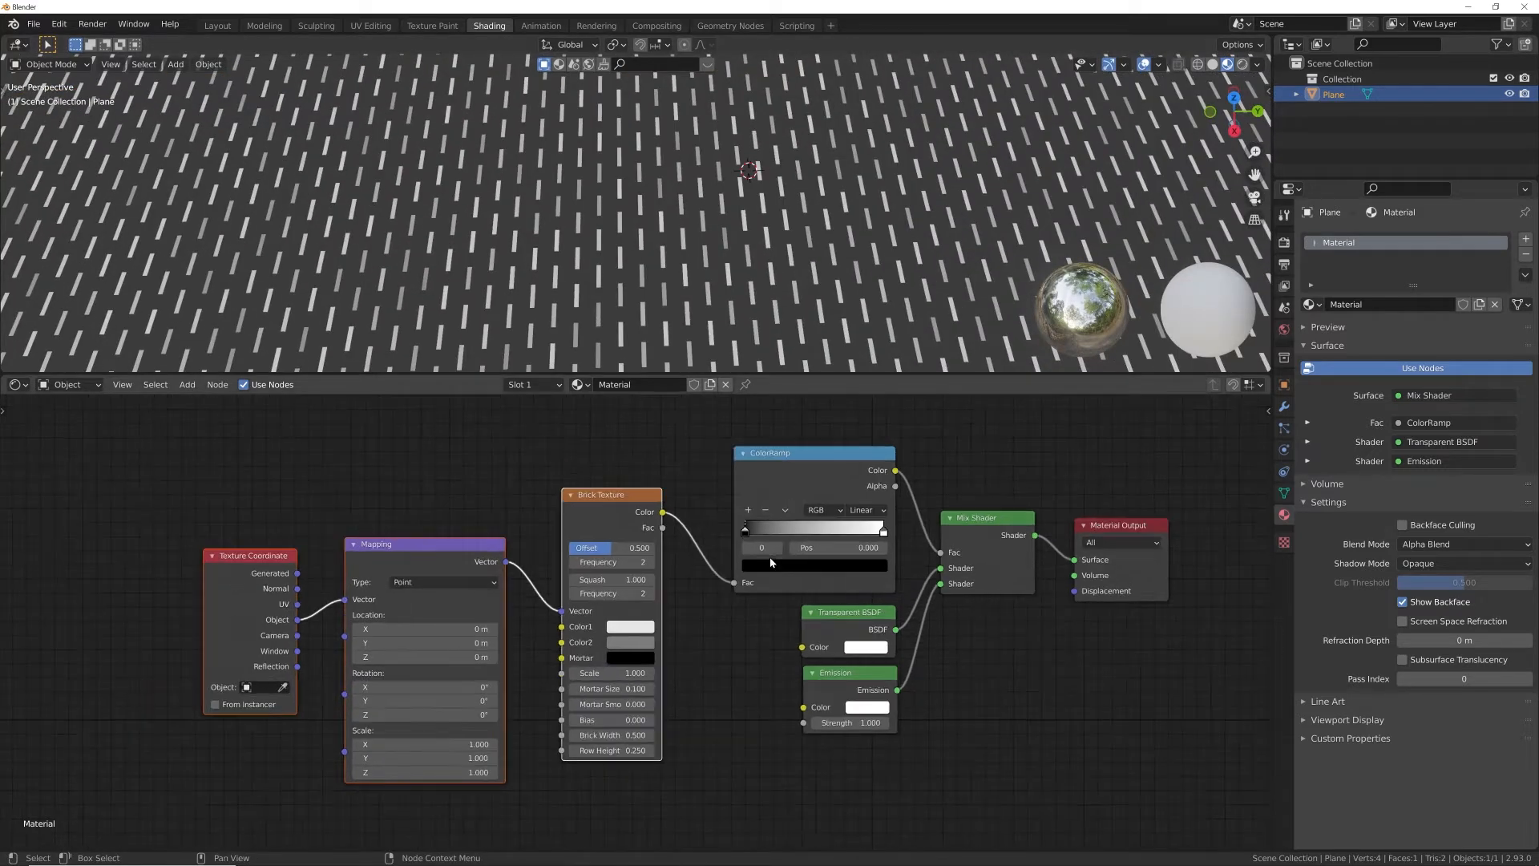
pyautogui.click(650, 562)
pyautogui.click(650, 562)
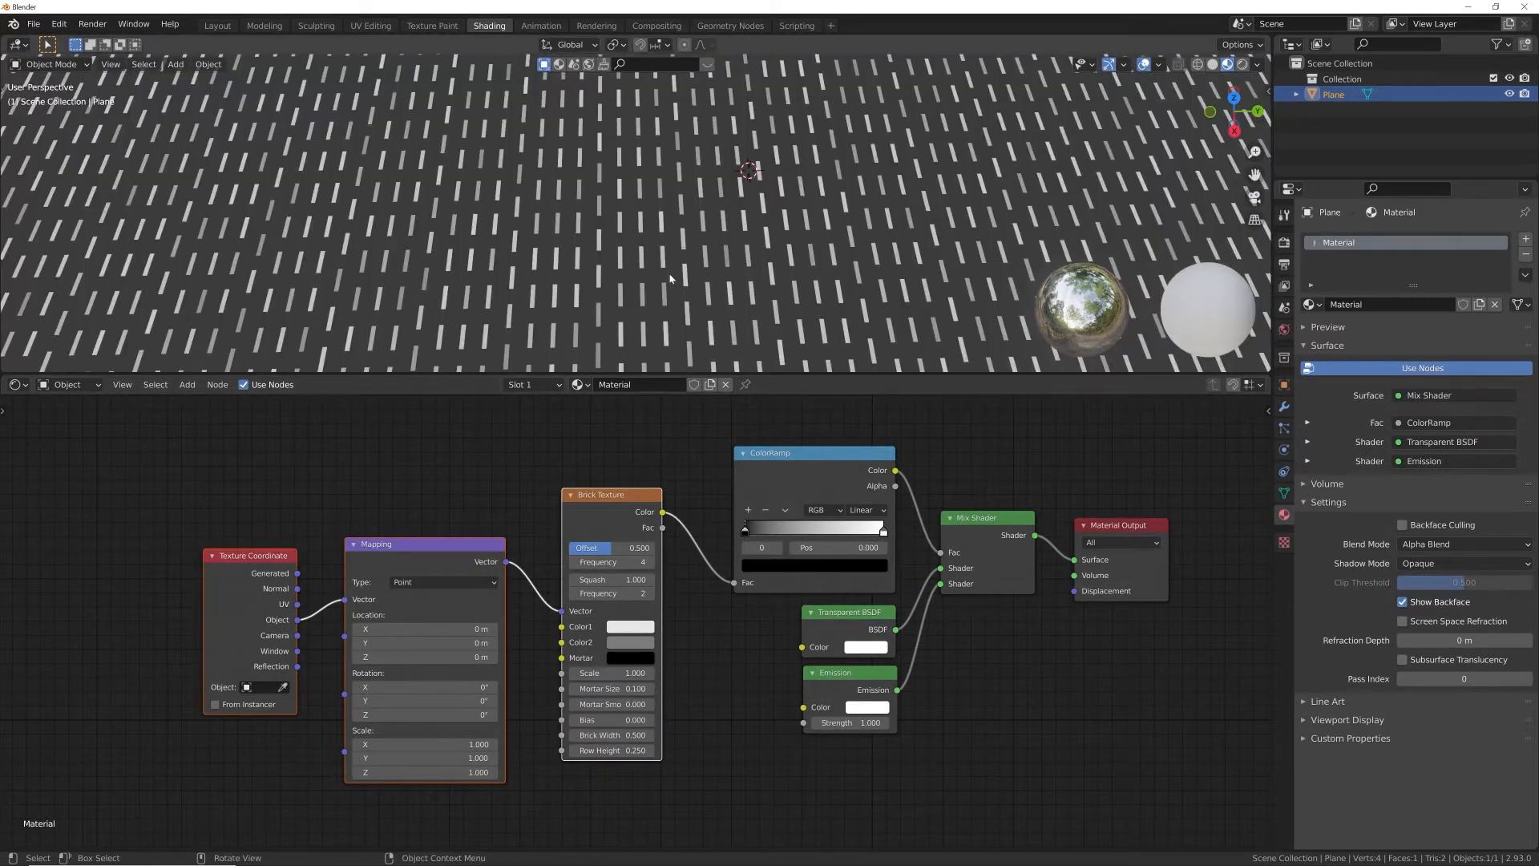
pyautogui.click(667, 232)
pyautogui.scroll(-3, 667, 233)
pyautogui.moveTo(667, 233); pyautogui.dragTo(720, 255, button='middle')
pyautogui.scroll(1, 720, 255)
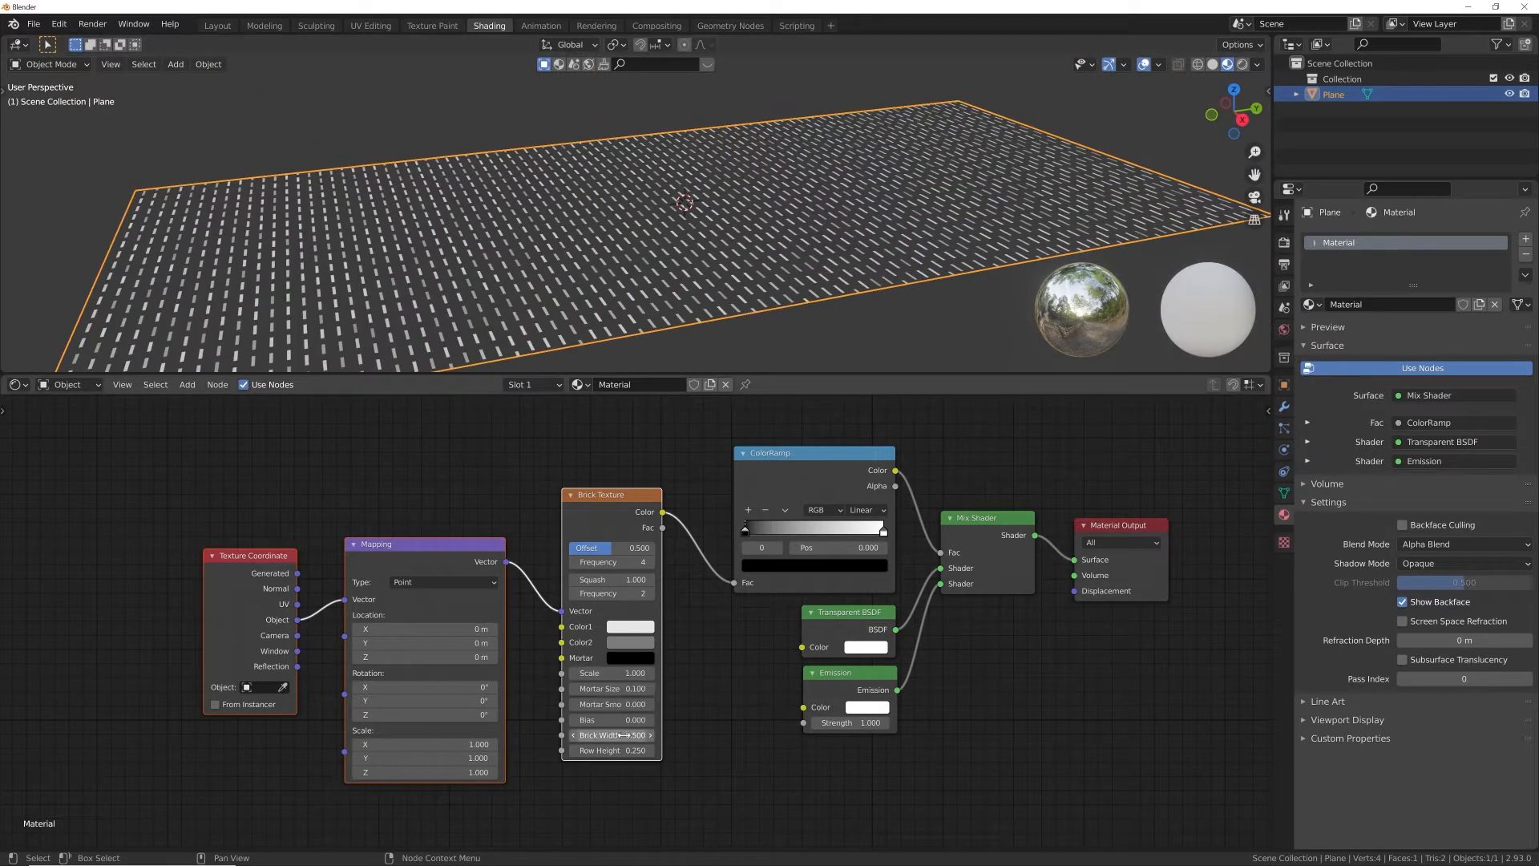
pyautogui.moveTo(609, 735)
pyautogui.mouseDown()
pyautogui.moveTo(681, 735)
pyautogui.moveTo(609, 751)
pyautogui.moveTo(623, 750)
pyautogui.mouseUp()
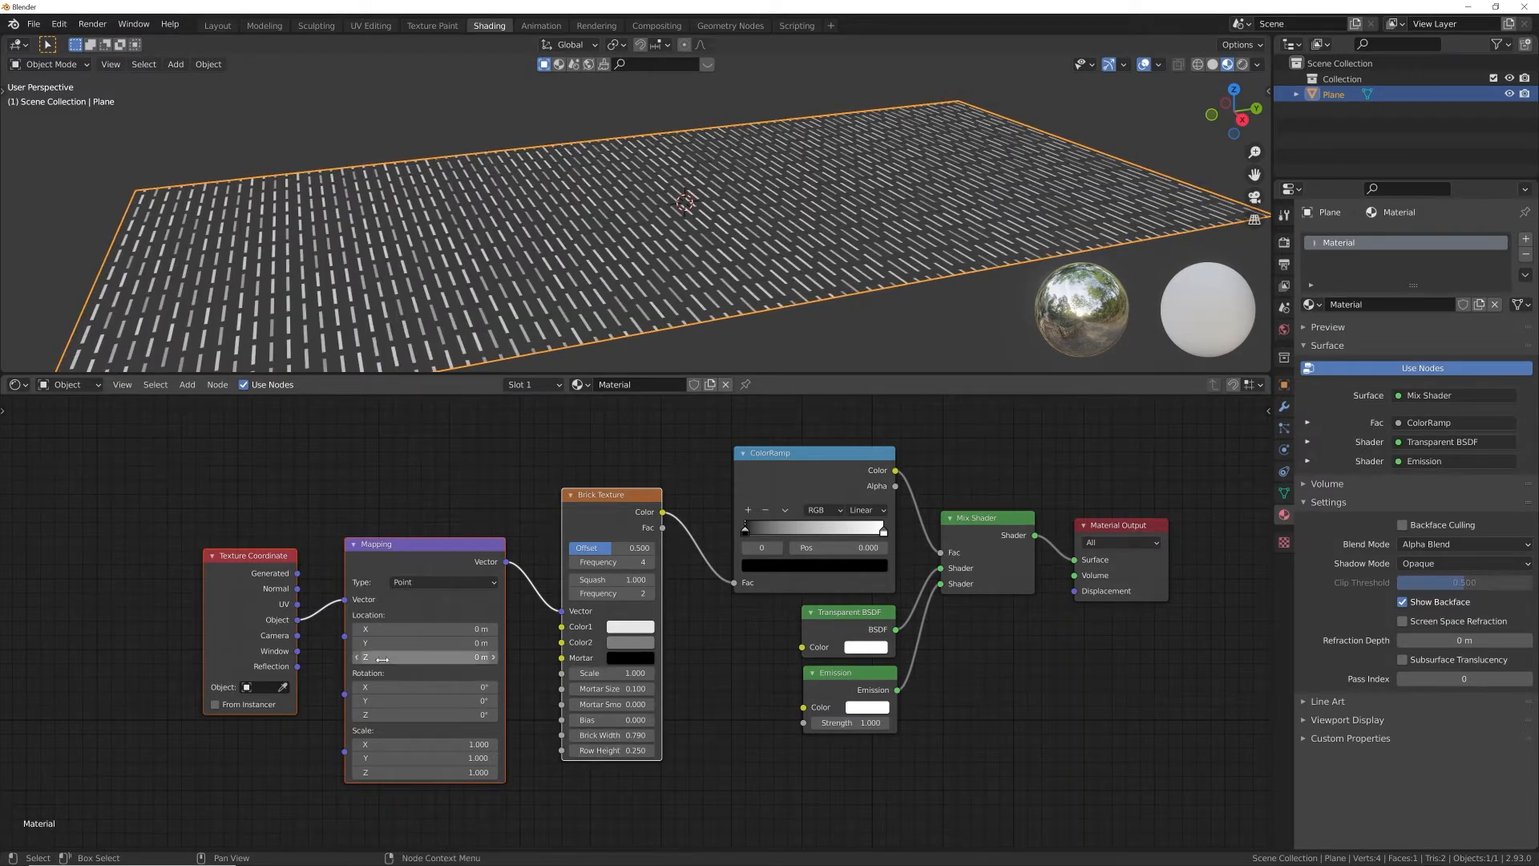
# - Set the Mapping node's Z rotation to 90° so the dashes run along the other axis
pyautogui.moveTo(421, 713); pyautogui.dragTo(465, 713)
pyautogui.click(421, 713)
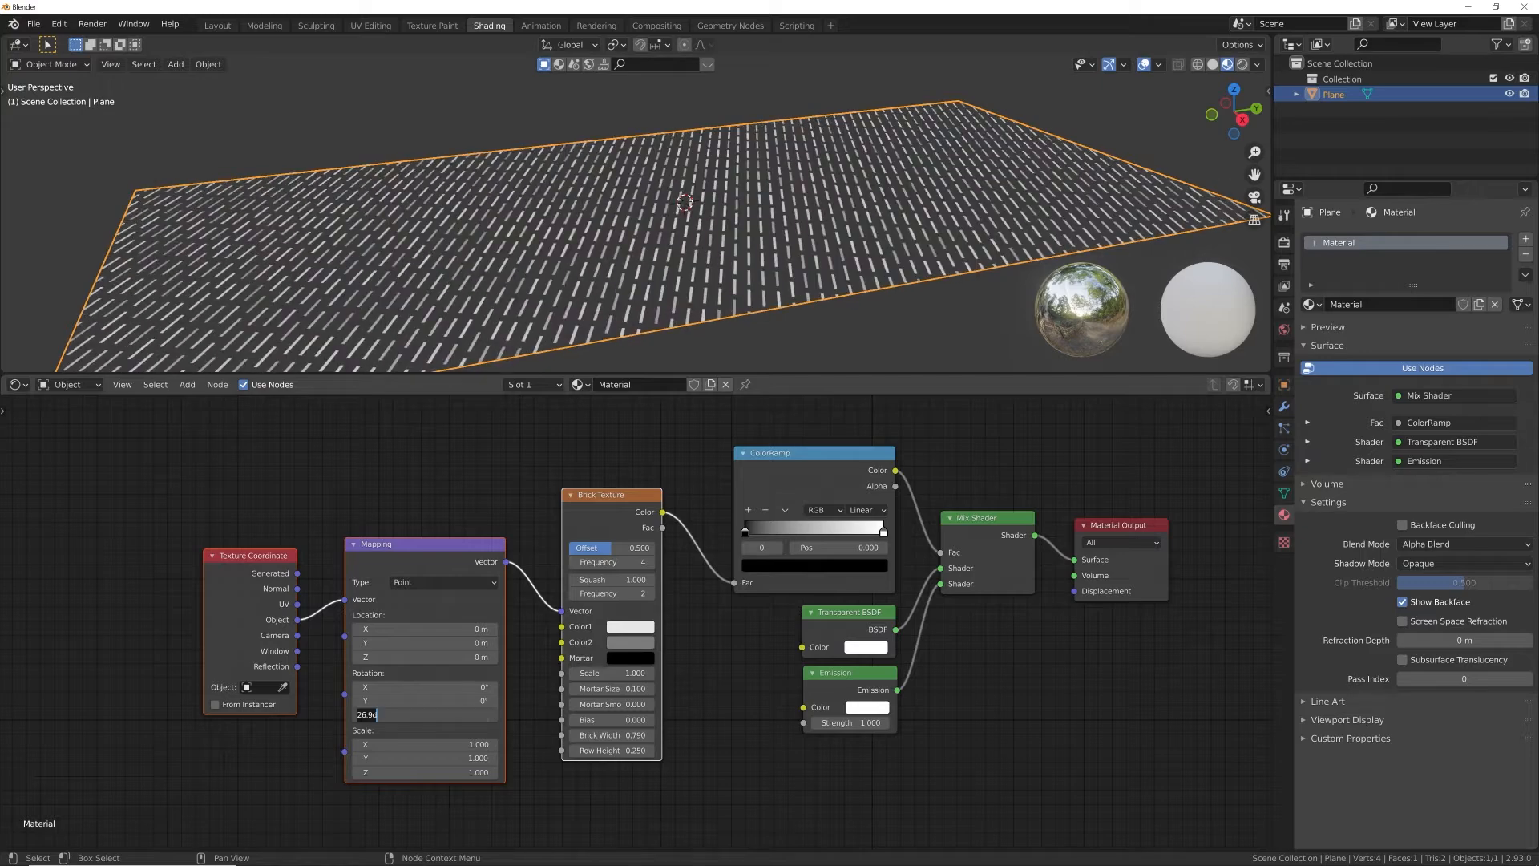
pyautogui.write('90')
pyautogui.press('Return')
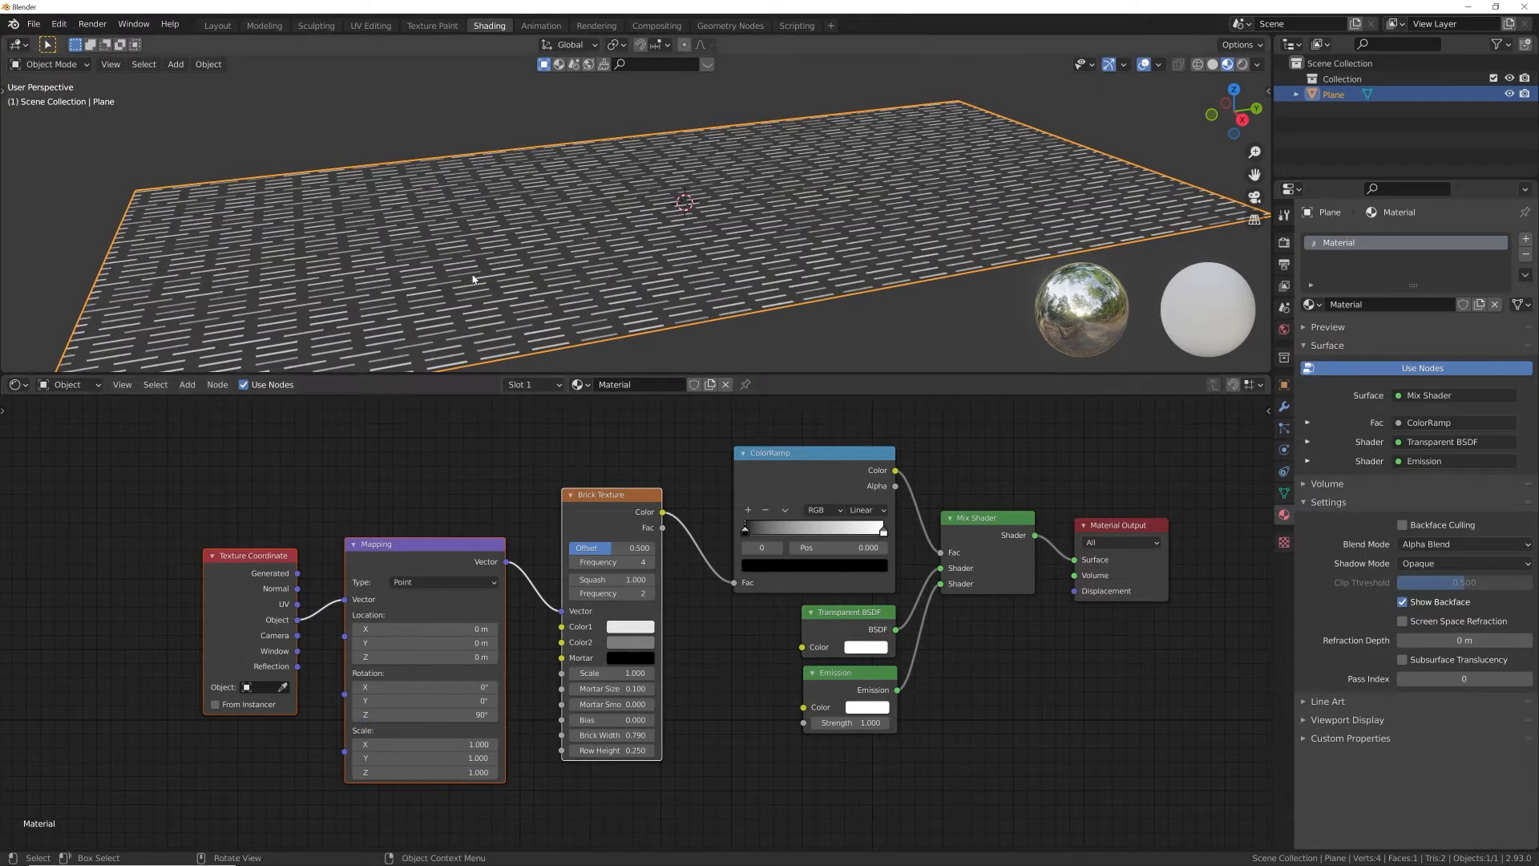
# - Switch the 3D viewport to rendered shading and make the world background color black
pyautogui.moveTo(593, 297); pyautogui.dragTo(631, 275, button='middle')
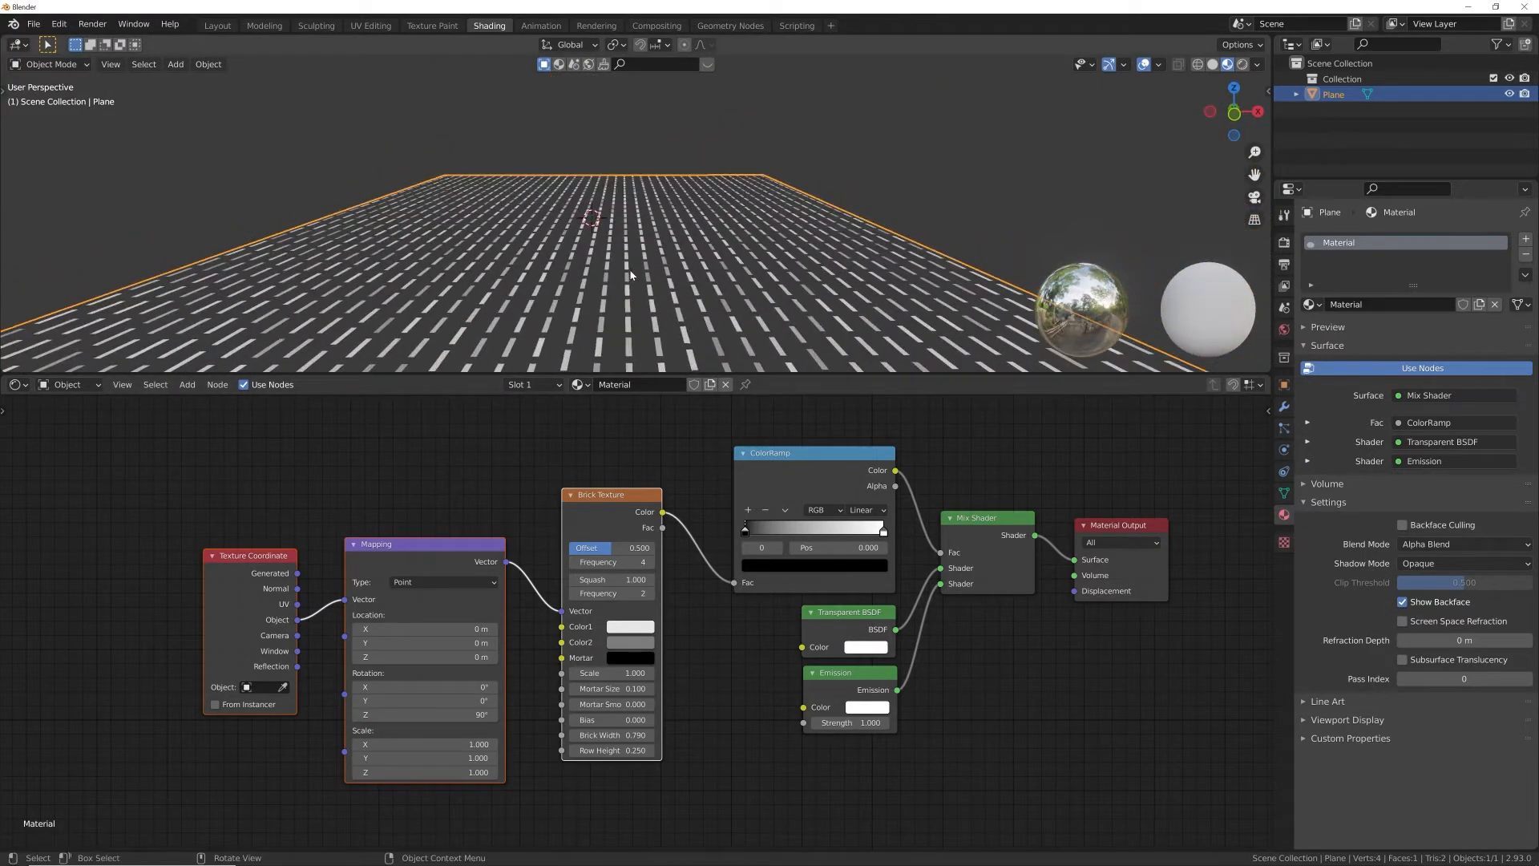
pyautogui.moveTo(642, 215); pyautogui.dragTo(1258, 72, button='middle')
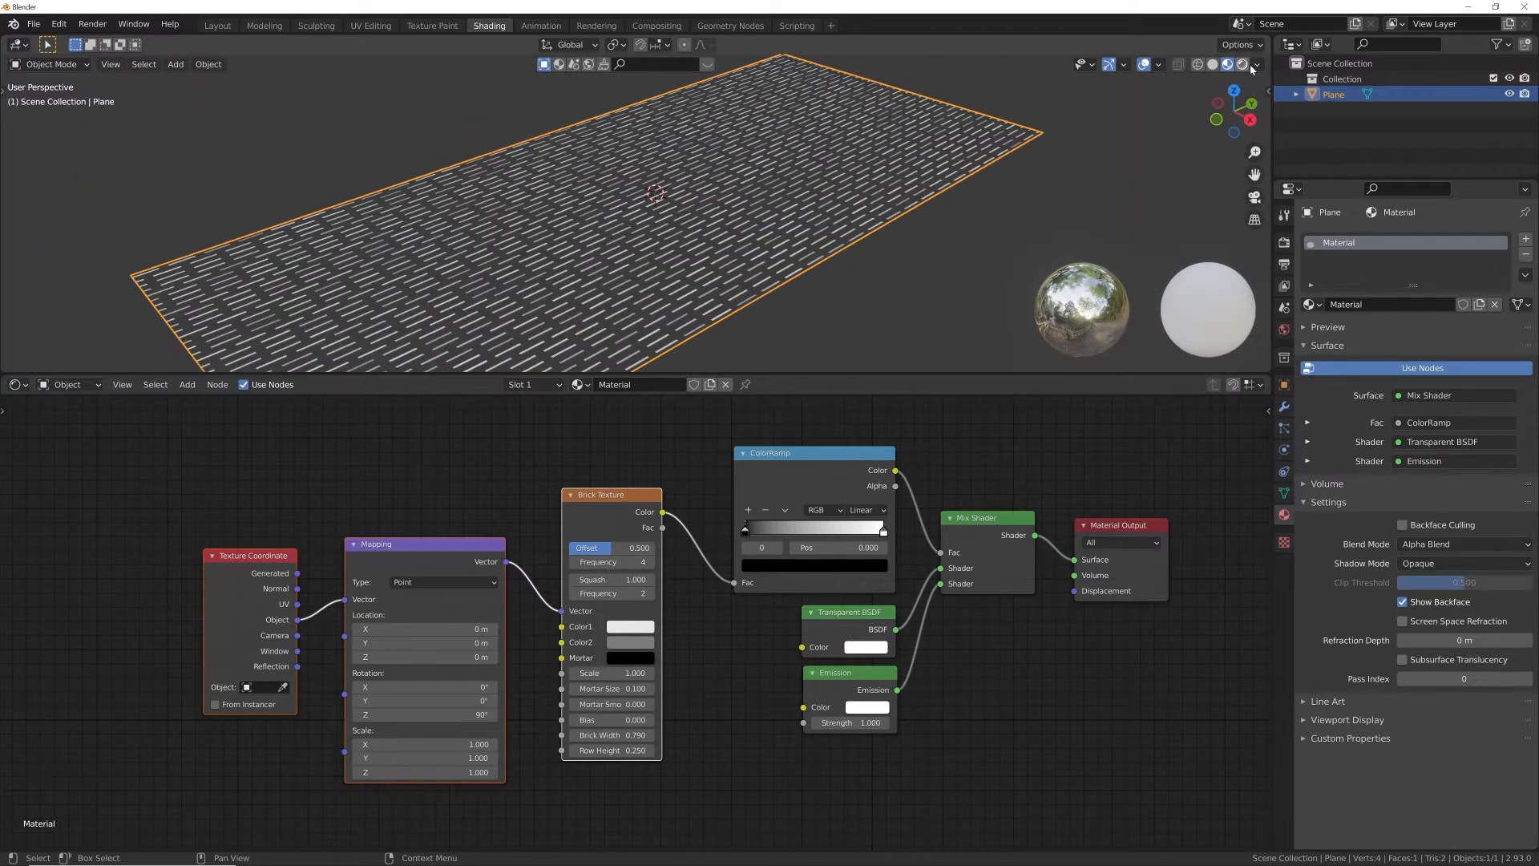
pyautogui.click(1242, 65)
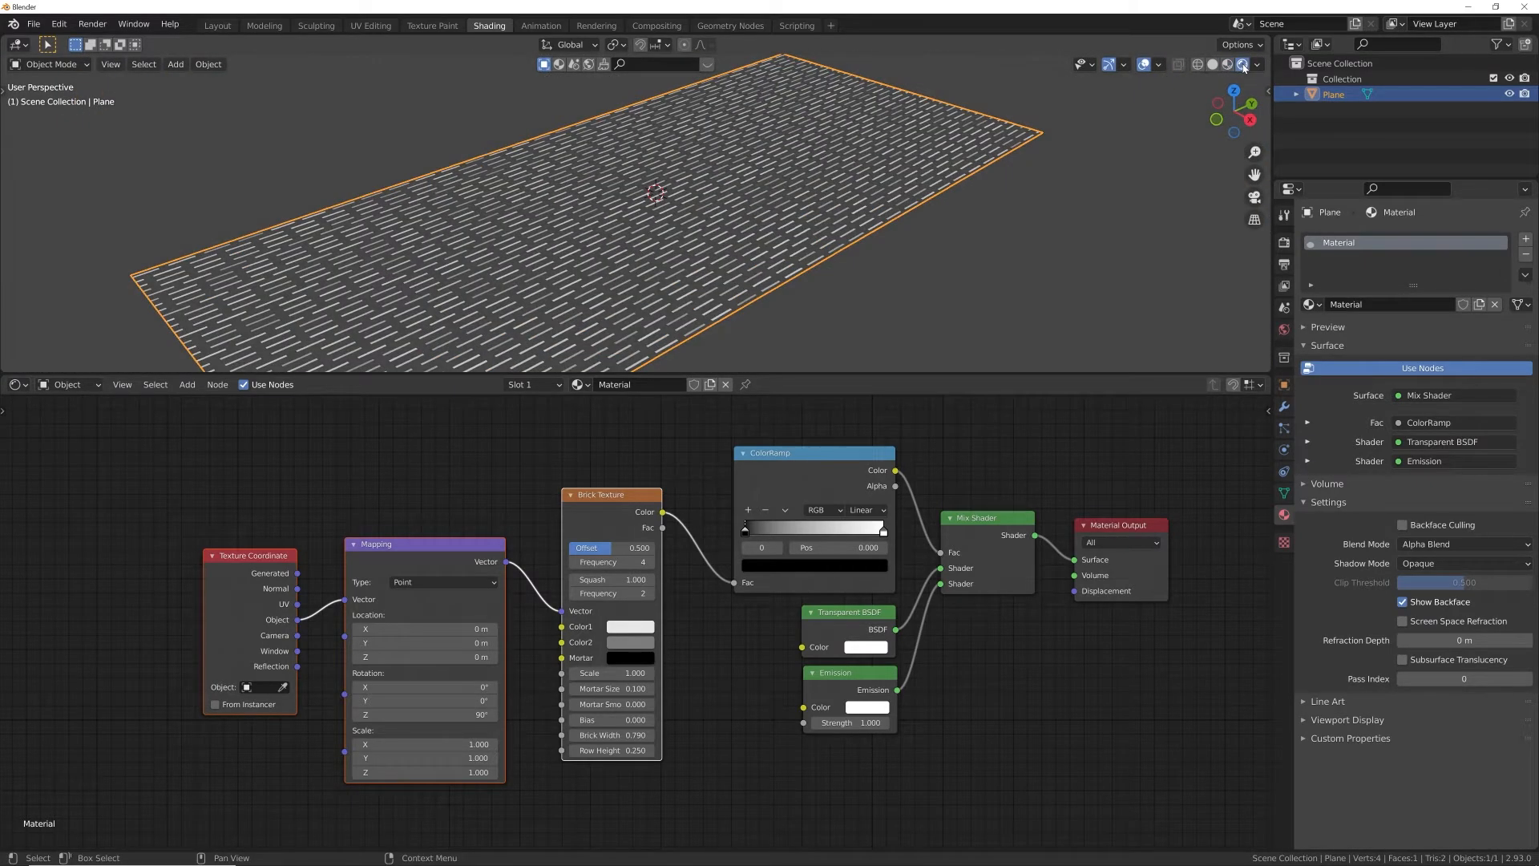
pyautogui.click(1284, 329)
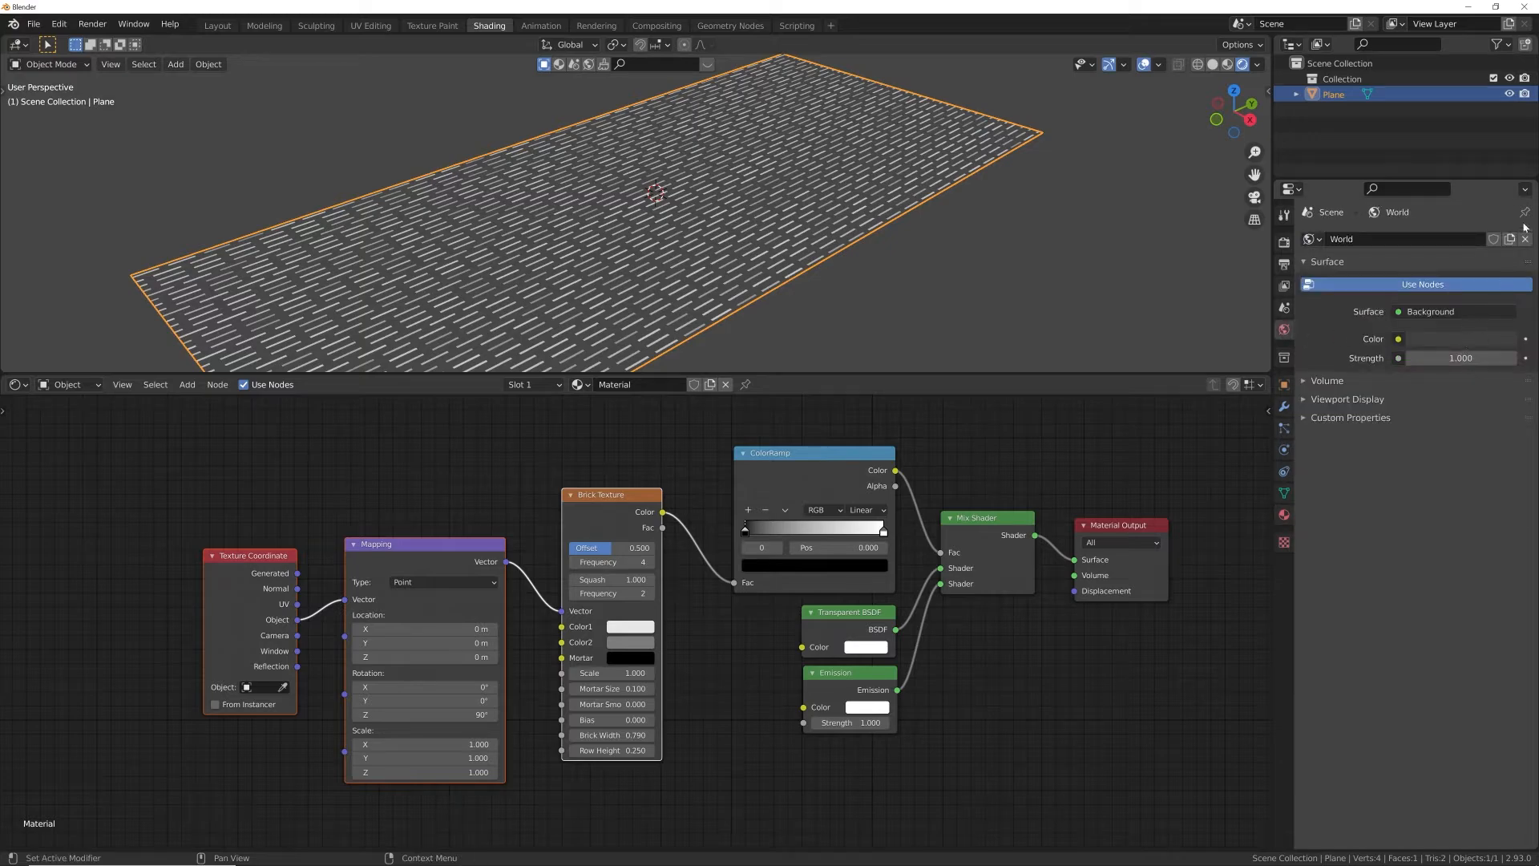
pyautogui.click(1480, 339)
pyautogui.click(1504, 230)
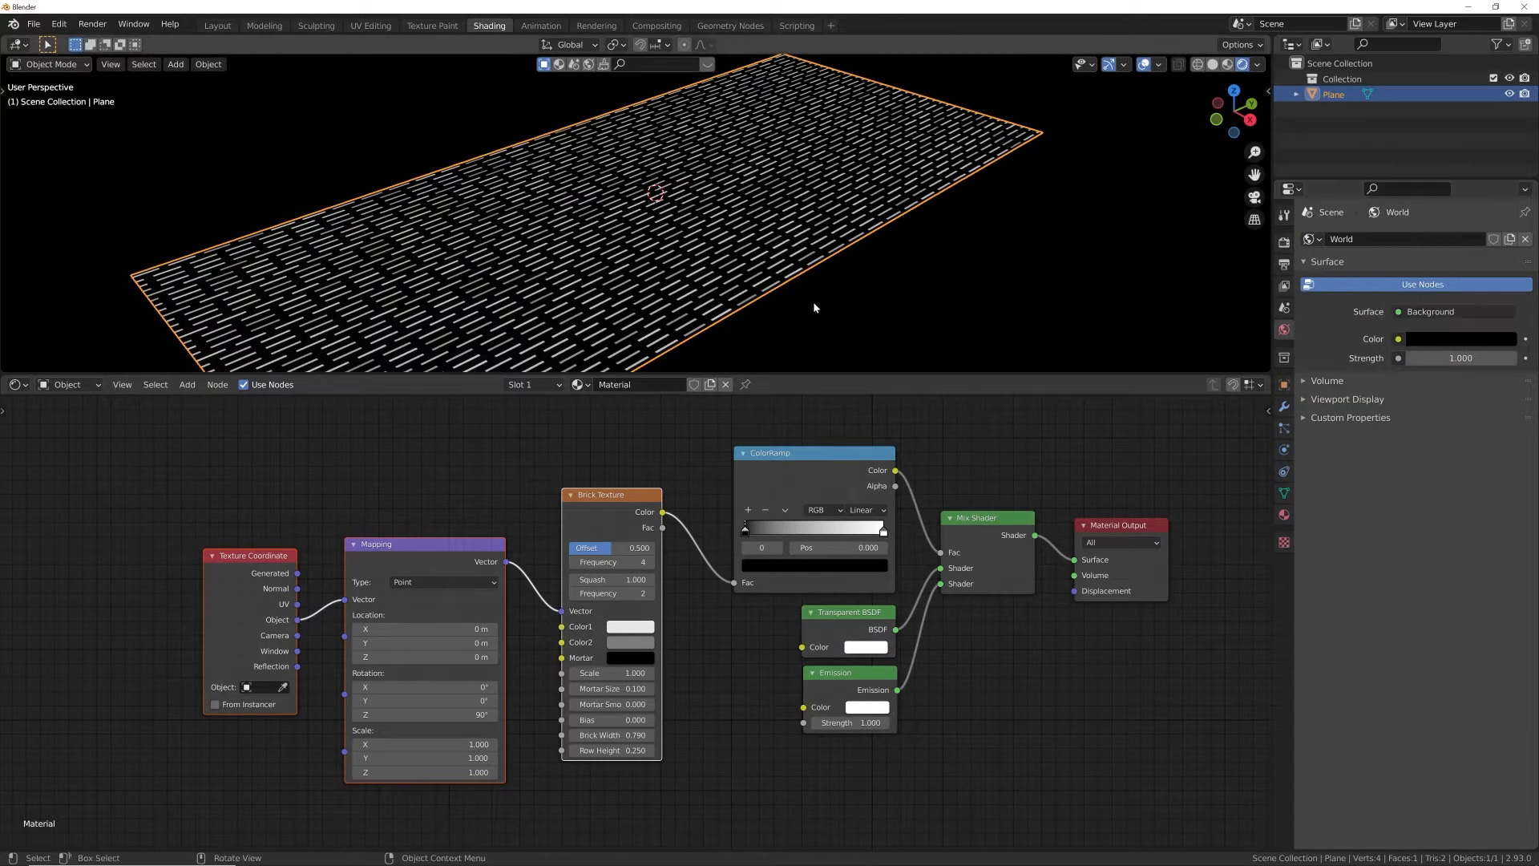
# - Move the Texture Coordinate, Mapping and Brick Texture nodes together farther away from the ColorRamp to make room
pyautogui.moveTo(813, 301); pyautogui.dragTo(743, 308, button='middle')
pyautogui.scroll(-2, 716, 616)
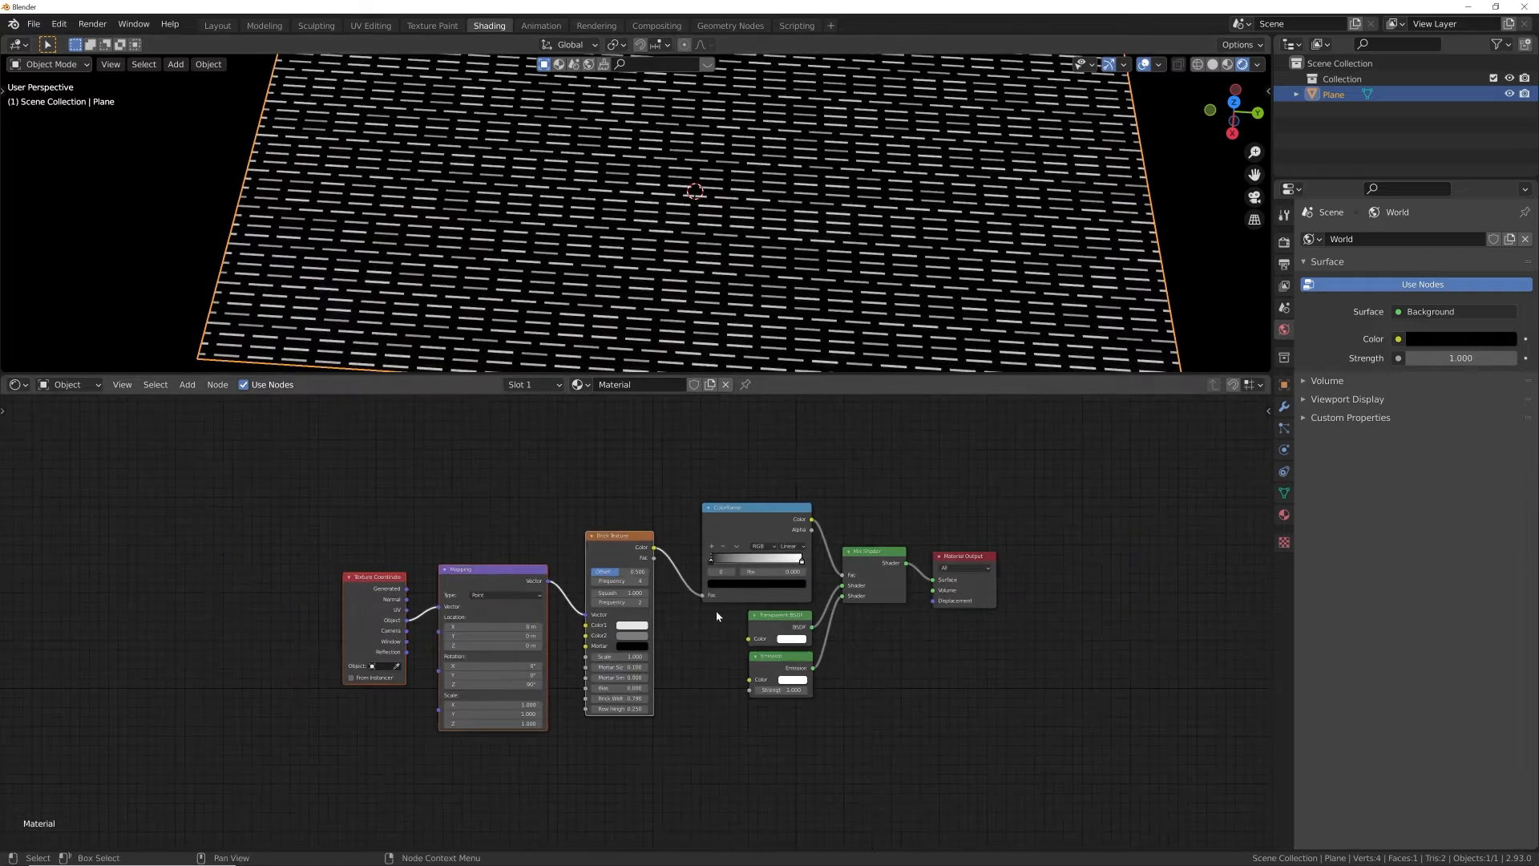
pyautogui.moveTo(669, 626); pyautogui.dragTo(292, 654)
pyautogui.press('g')
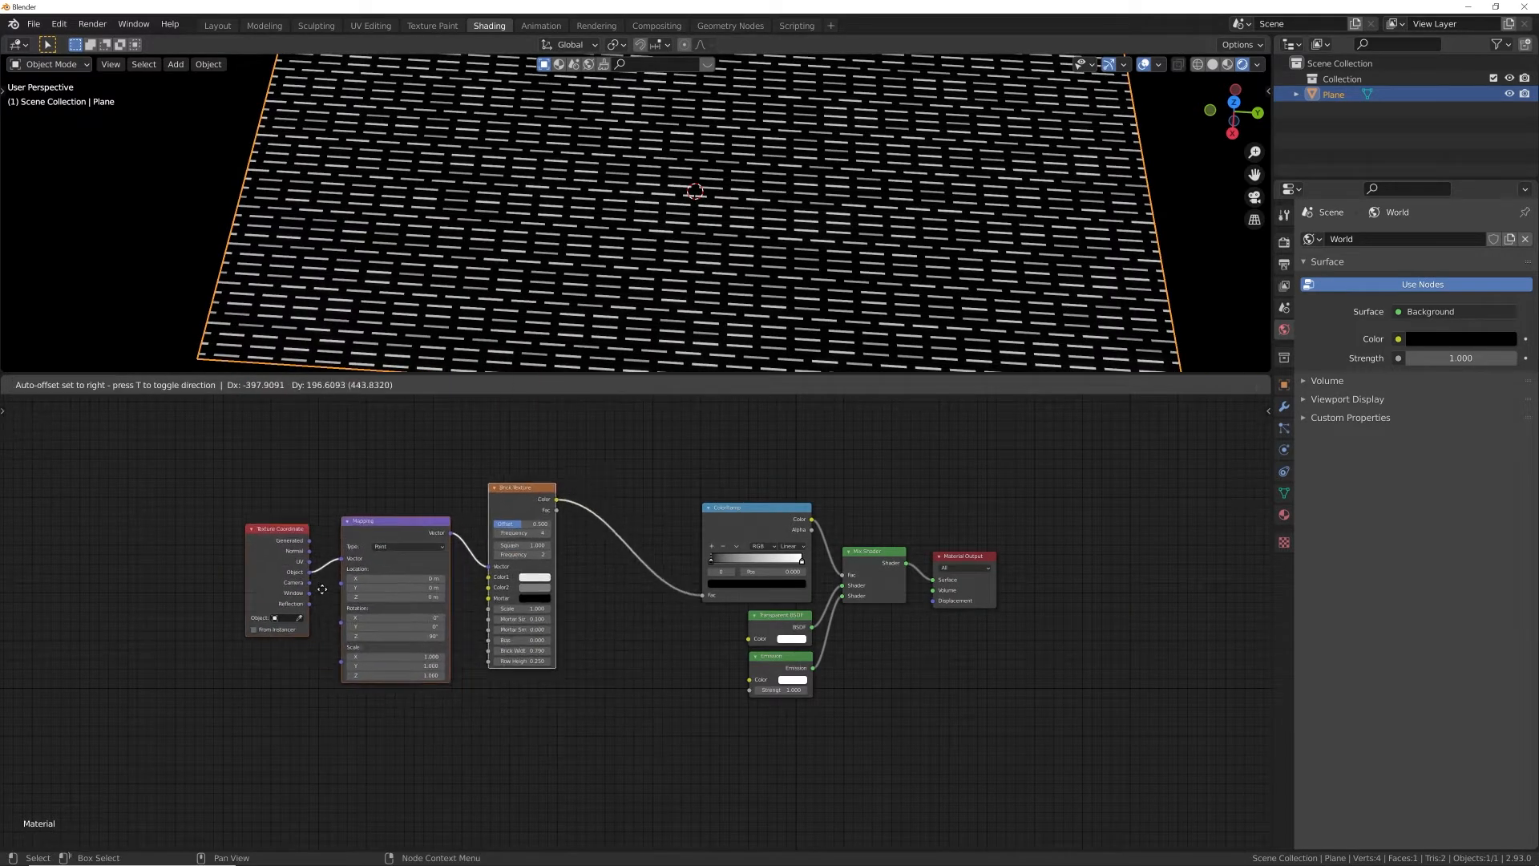
pyautogui.click(439, 632)
pyautogui.scroll(1, 439, 631)
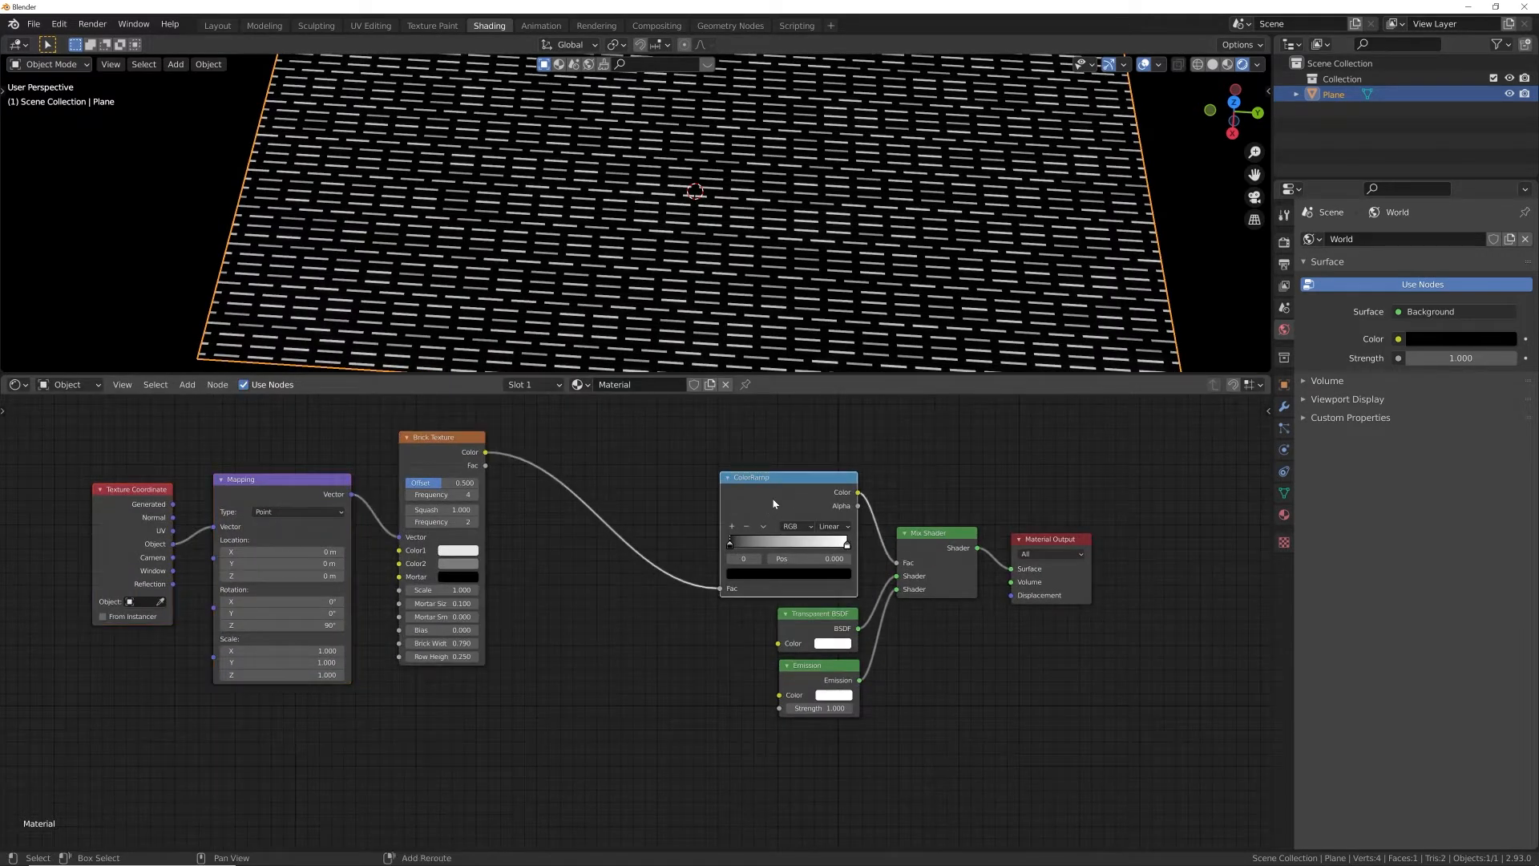
# - Duplicate the ColorRamp beside Emission, linking its Color output to Emission's Color and the Brick Texture's Color output to its Fac
pyautogui.hotkey('shift', 'd')
pyautogui.moveTo(726, 683); pyautogui.dragTo(779, 695)
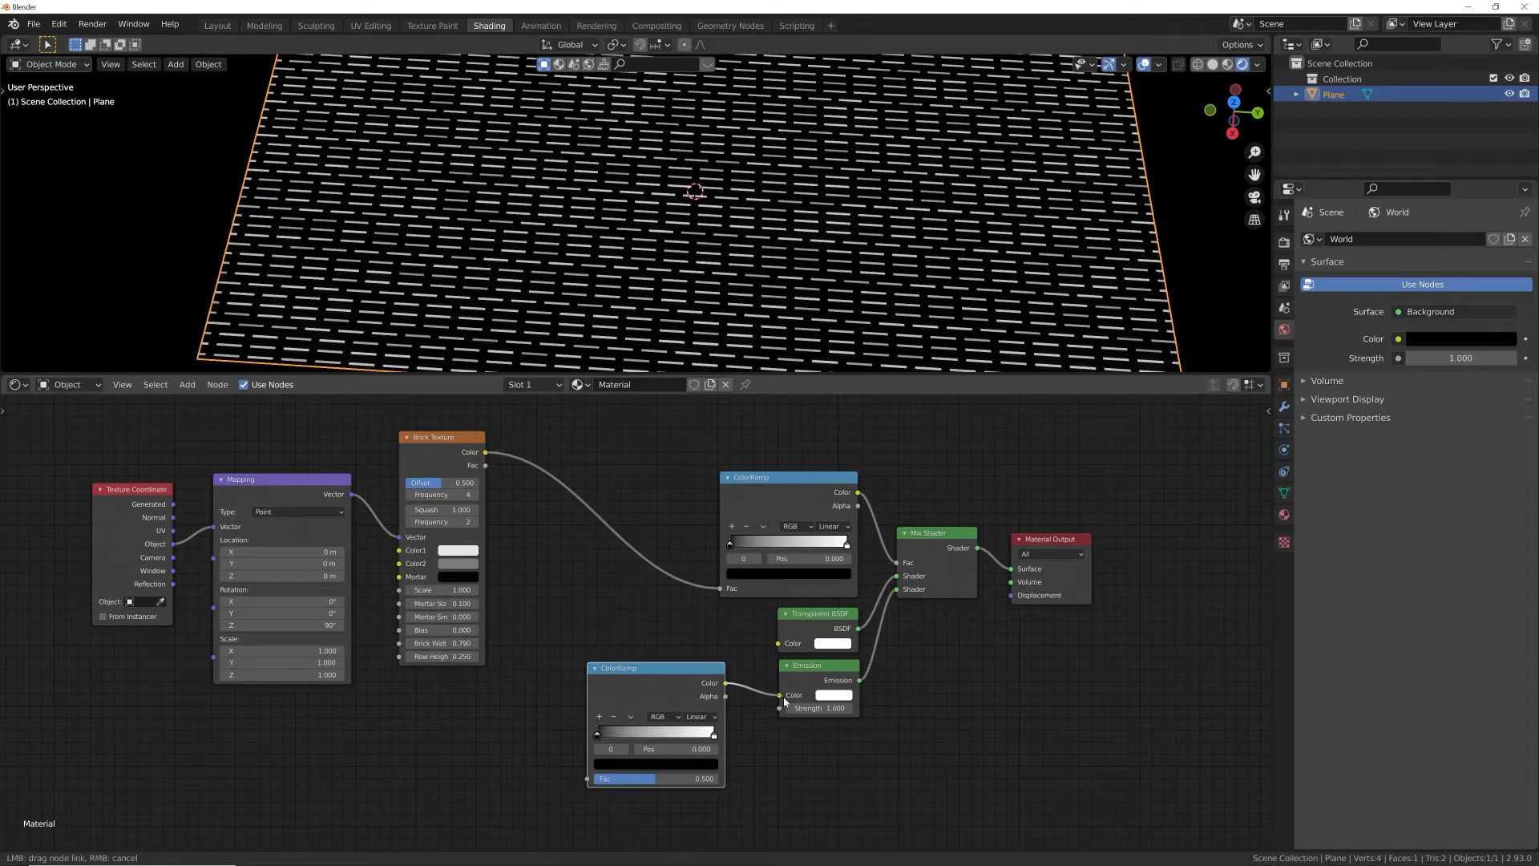
pyautogui.moveTo(485, 454); pyautogui.dragTo(592, 782)
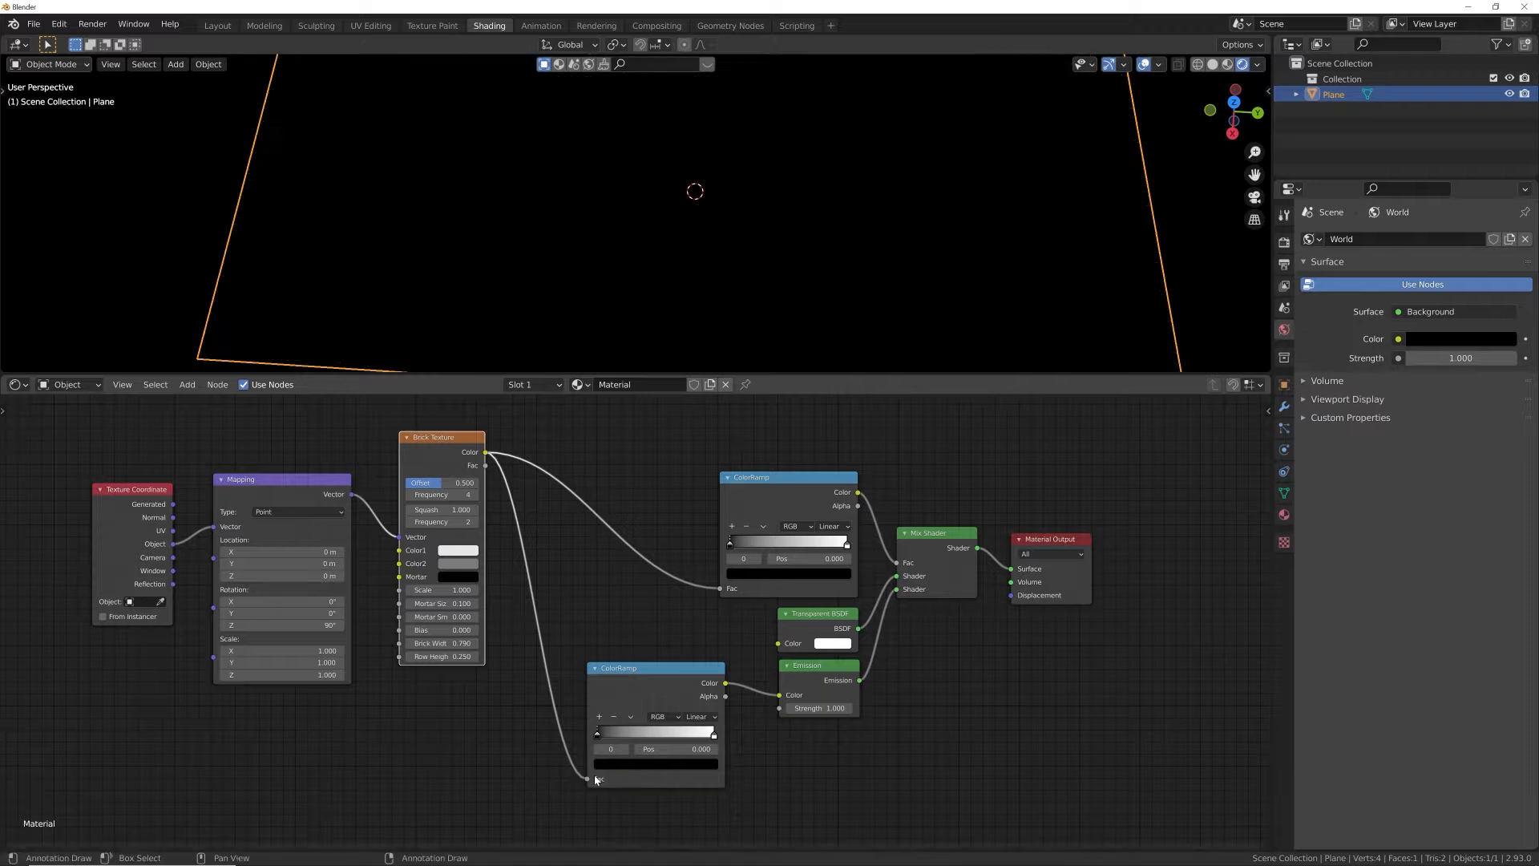
# - Add a middle stop at 0.500 to the duplicated ColorRamp and set its interpolation to Constant
pyautogui.scroll(3, 586, 785)
pyautogui.click(572, 786)
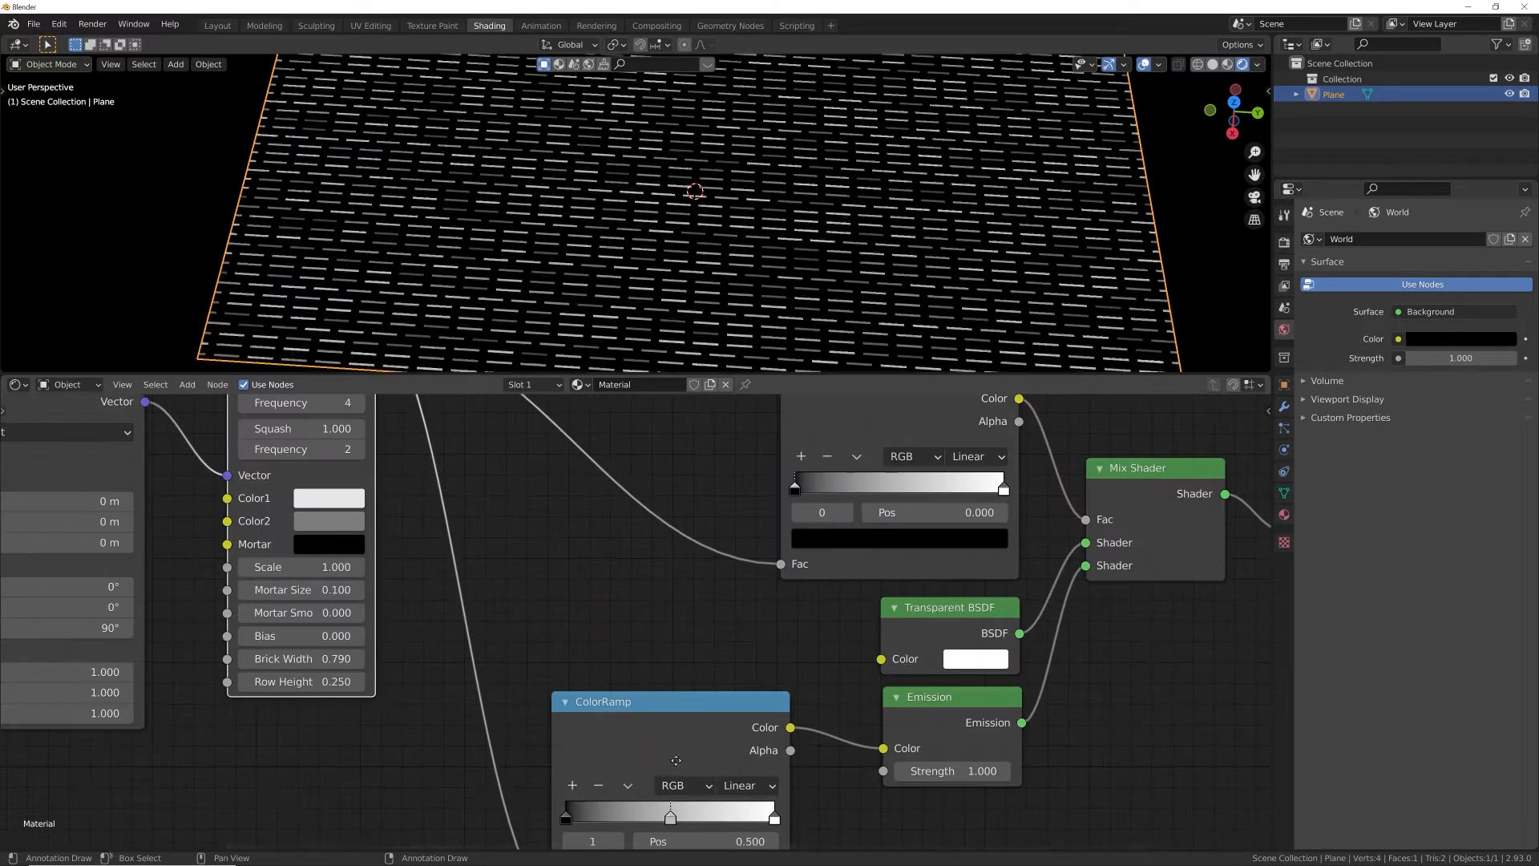
pyautogui.moveTo(665, 831); pyautogui.dragTo(687, 657, button='middle')
pyautogui.scroll(2, 635, 622)
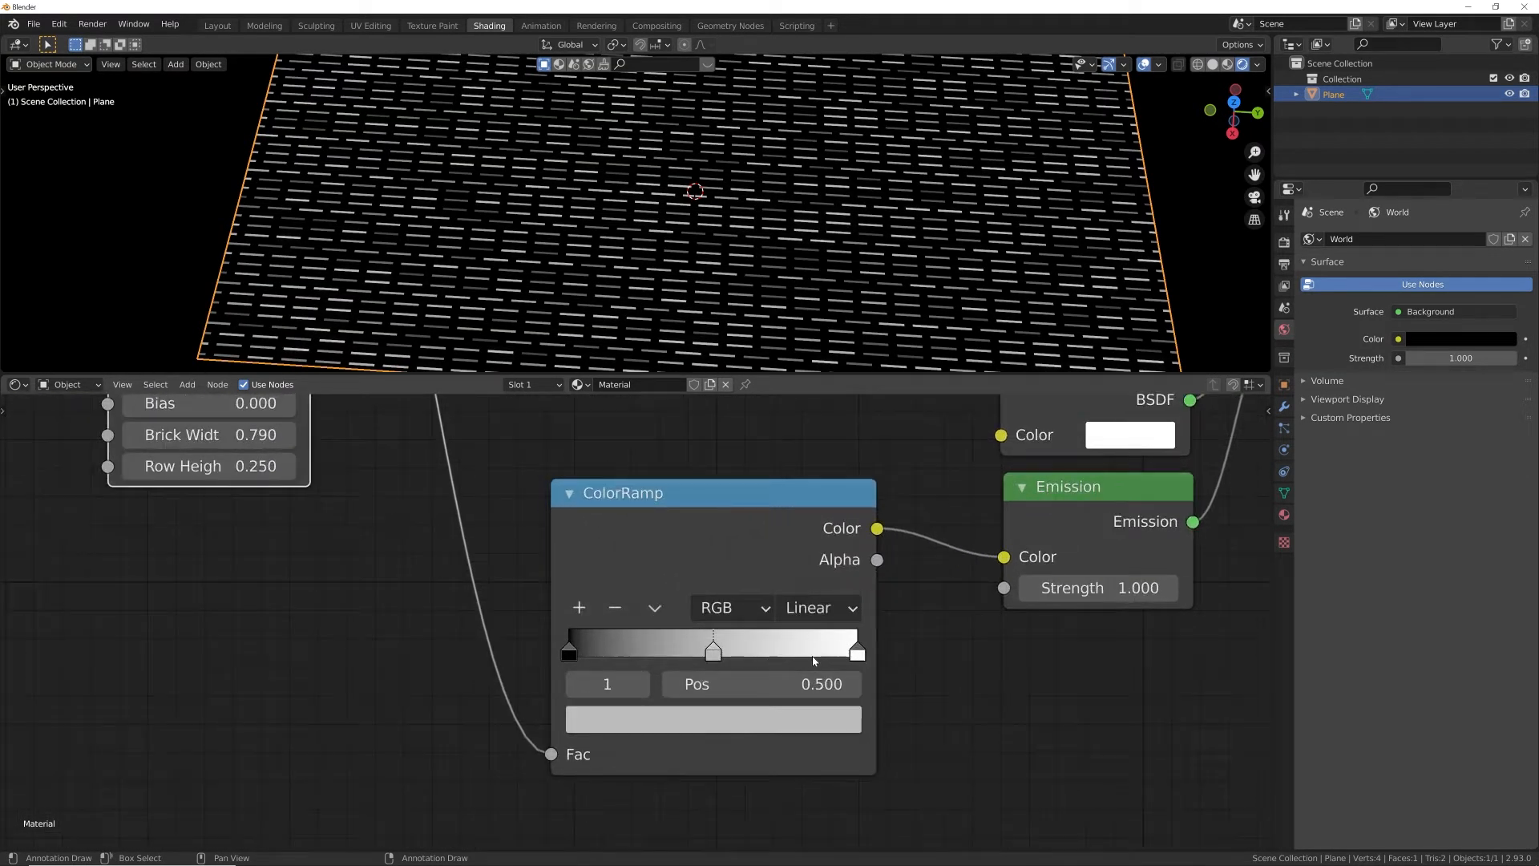
pyautogui.click(834, 610)
pyautogui.click(836, 763)
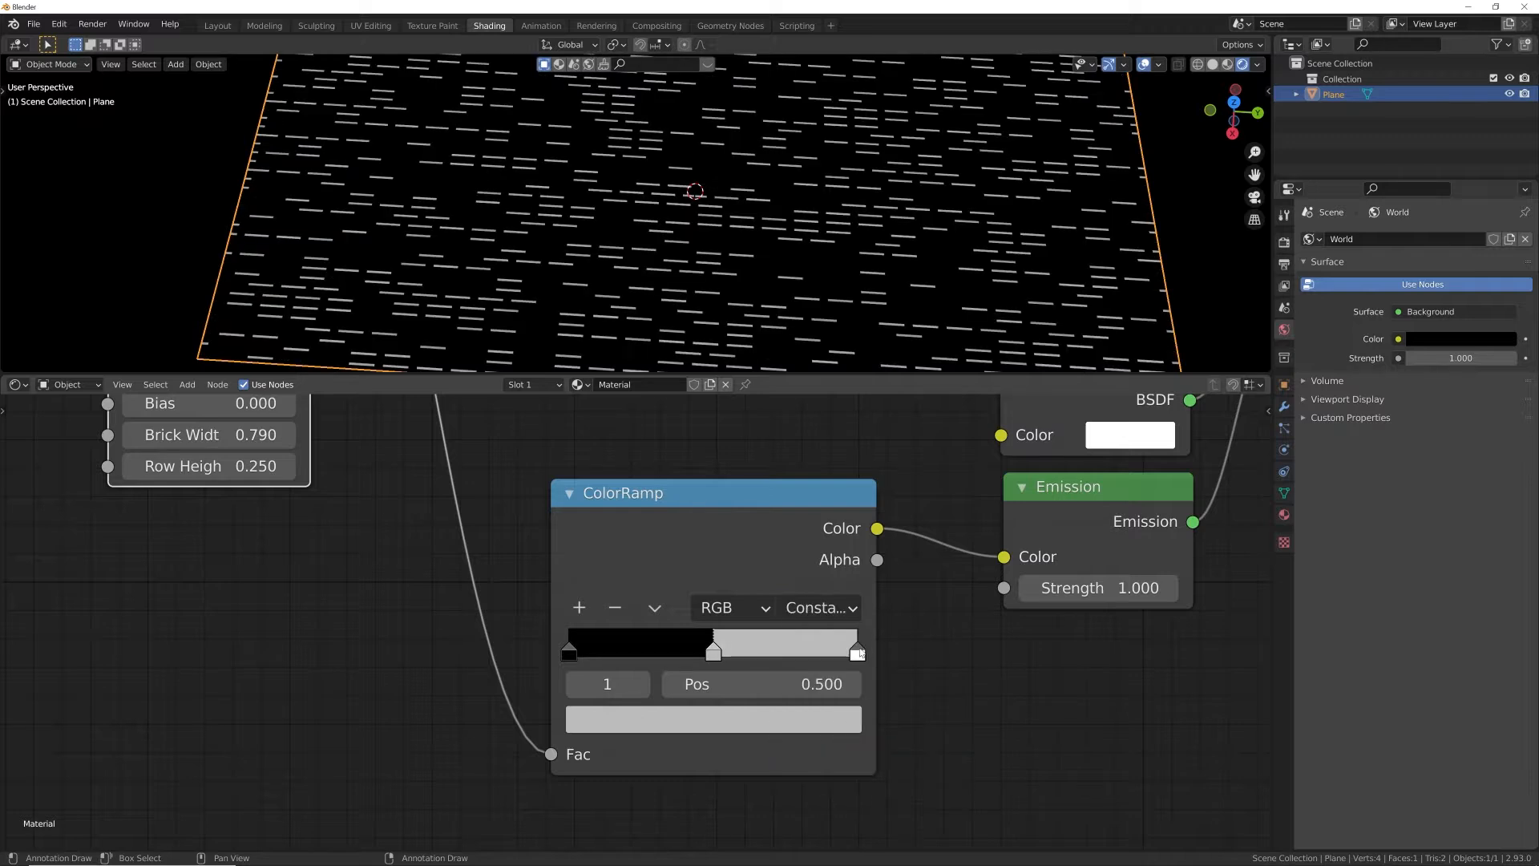
# - Move the duplicated ramp's white stop to about 0.708 and darken its color to light grey
pyautogui.moveTo(857, 655); pyautogui.dragTo(772, 684)
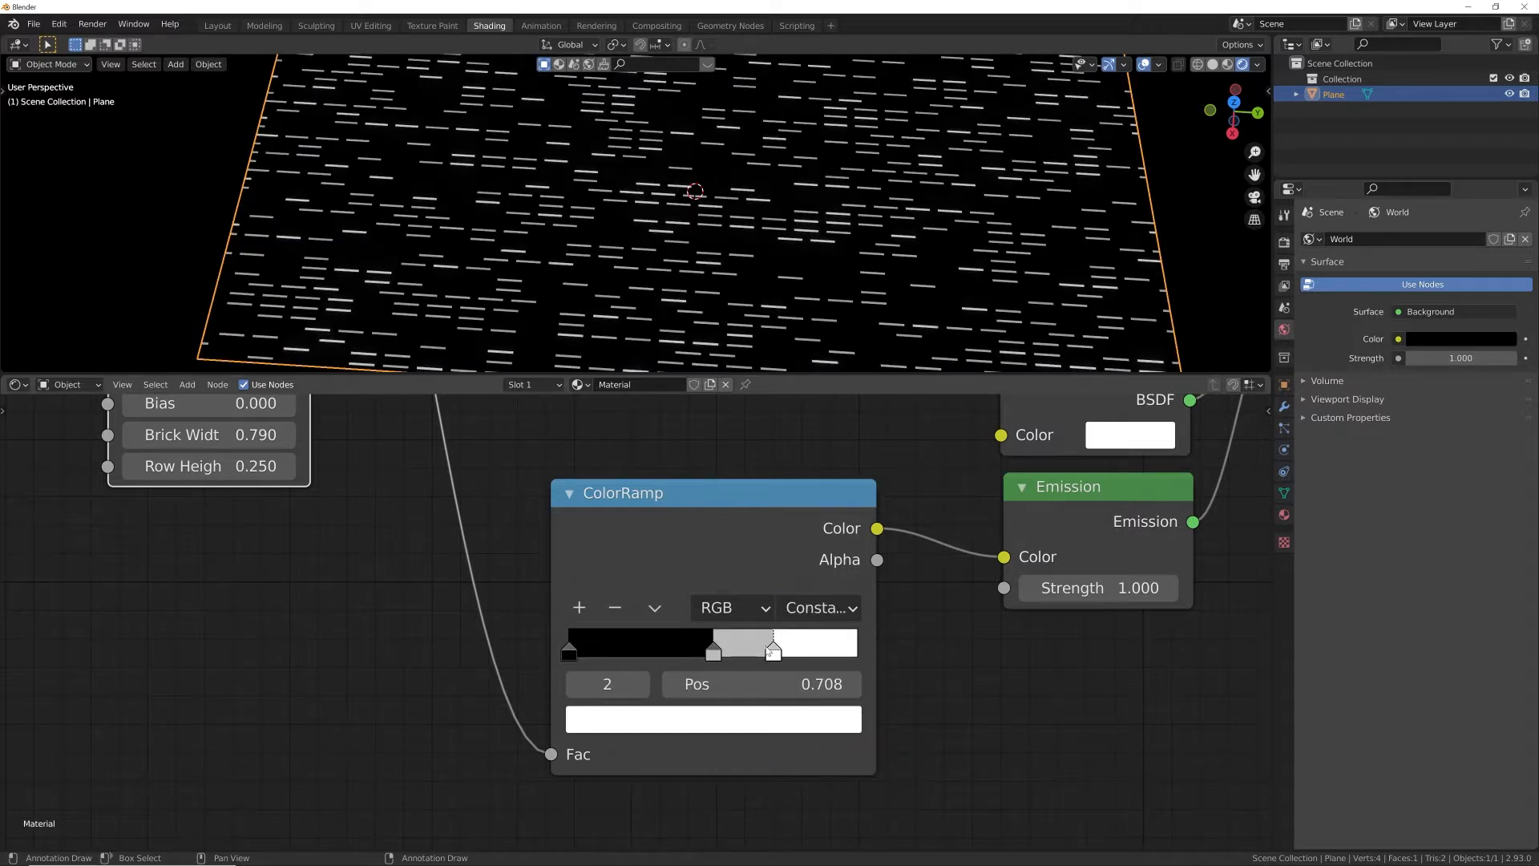
pyautogui.click(800, 719)
pyautogui.click(782, 722)
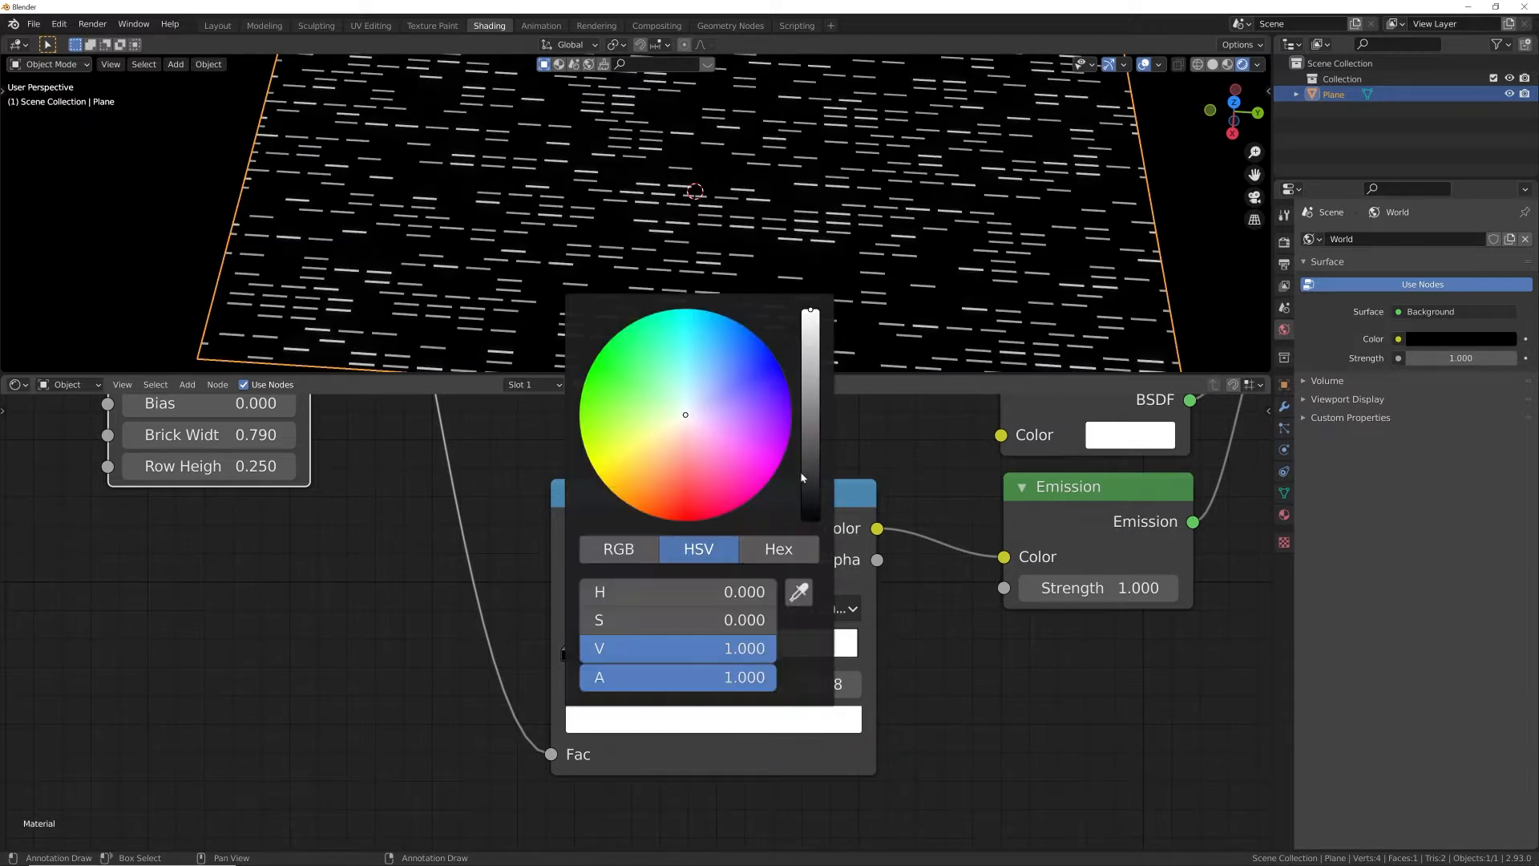
pyautogui.click(811, 376)
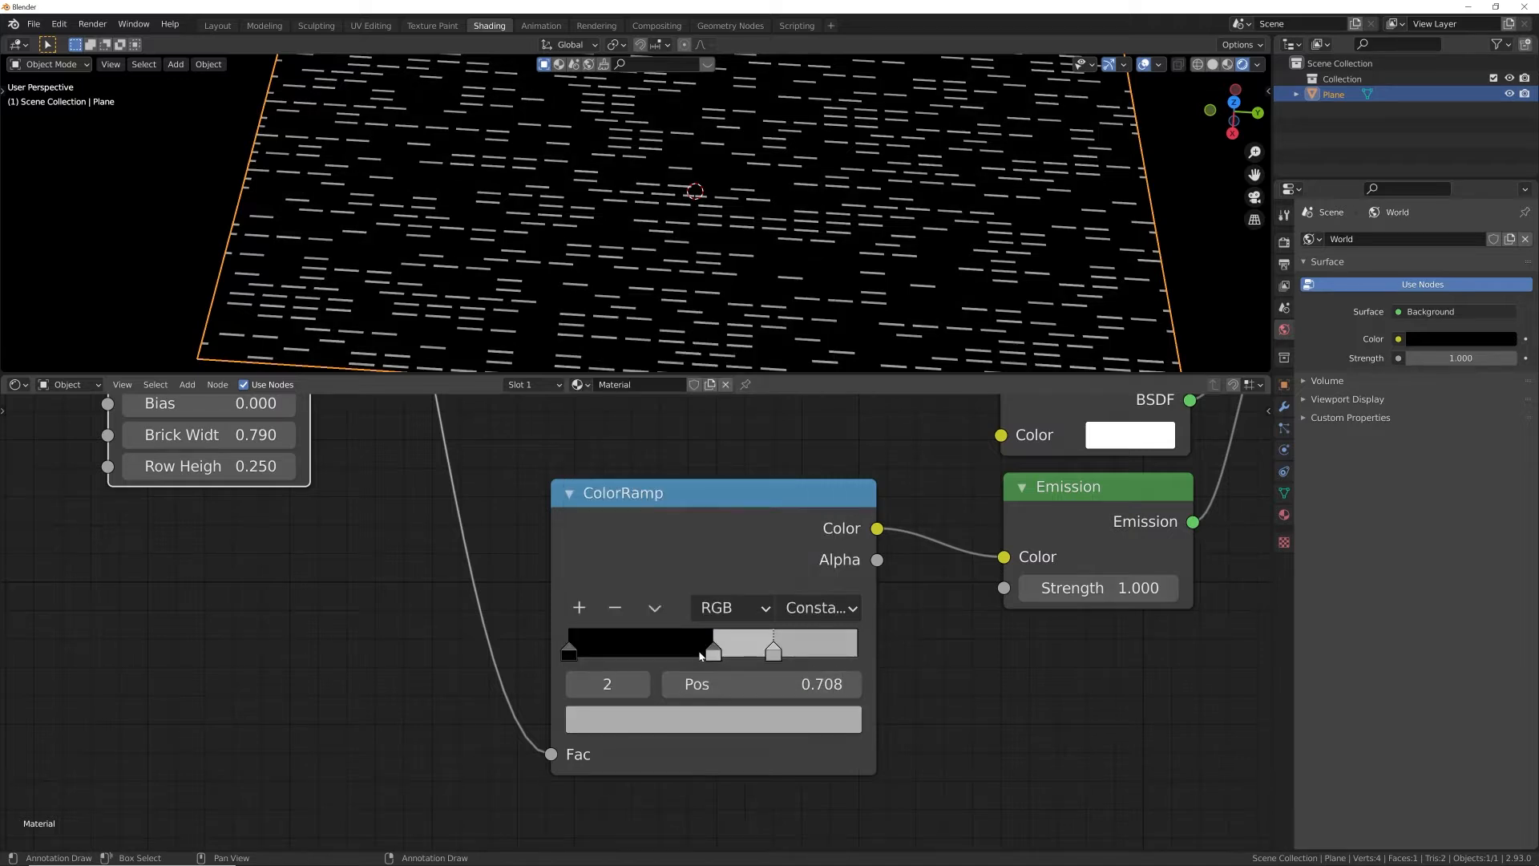
# - Color the middle stop of the Constant ColorRamp blue
pyautogui.click(715, 654)
pyautogui.click(729, 726)
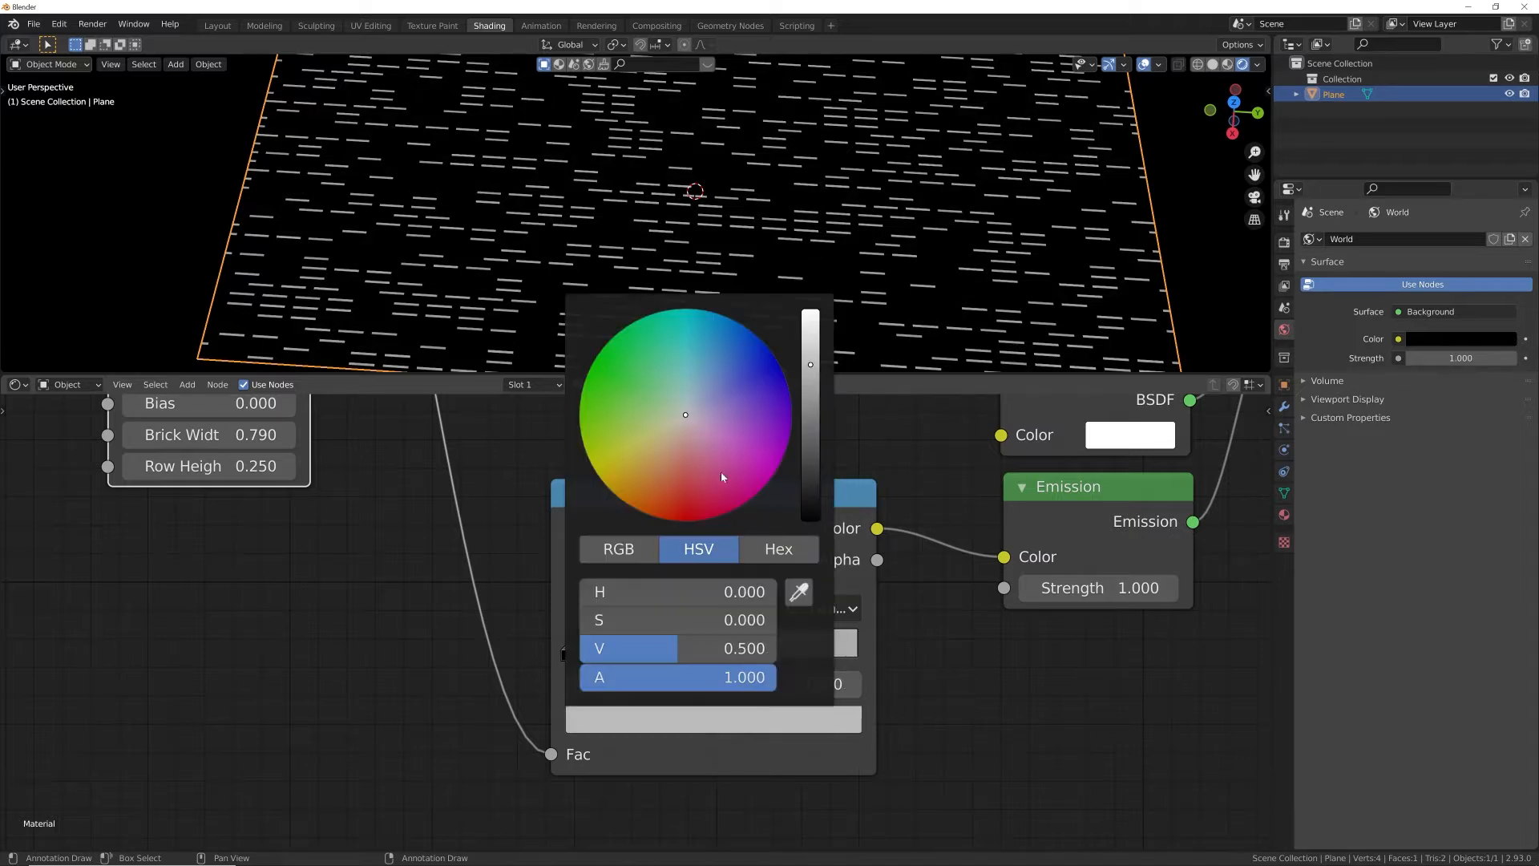
pyautogui.click(737, 342)
# - Change the Constant ColorRamp's first stop at 0.000 to a full-brightness orange-red
pyautogui.click(570, 655)
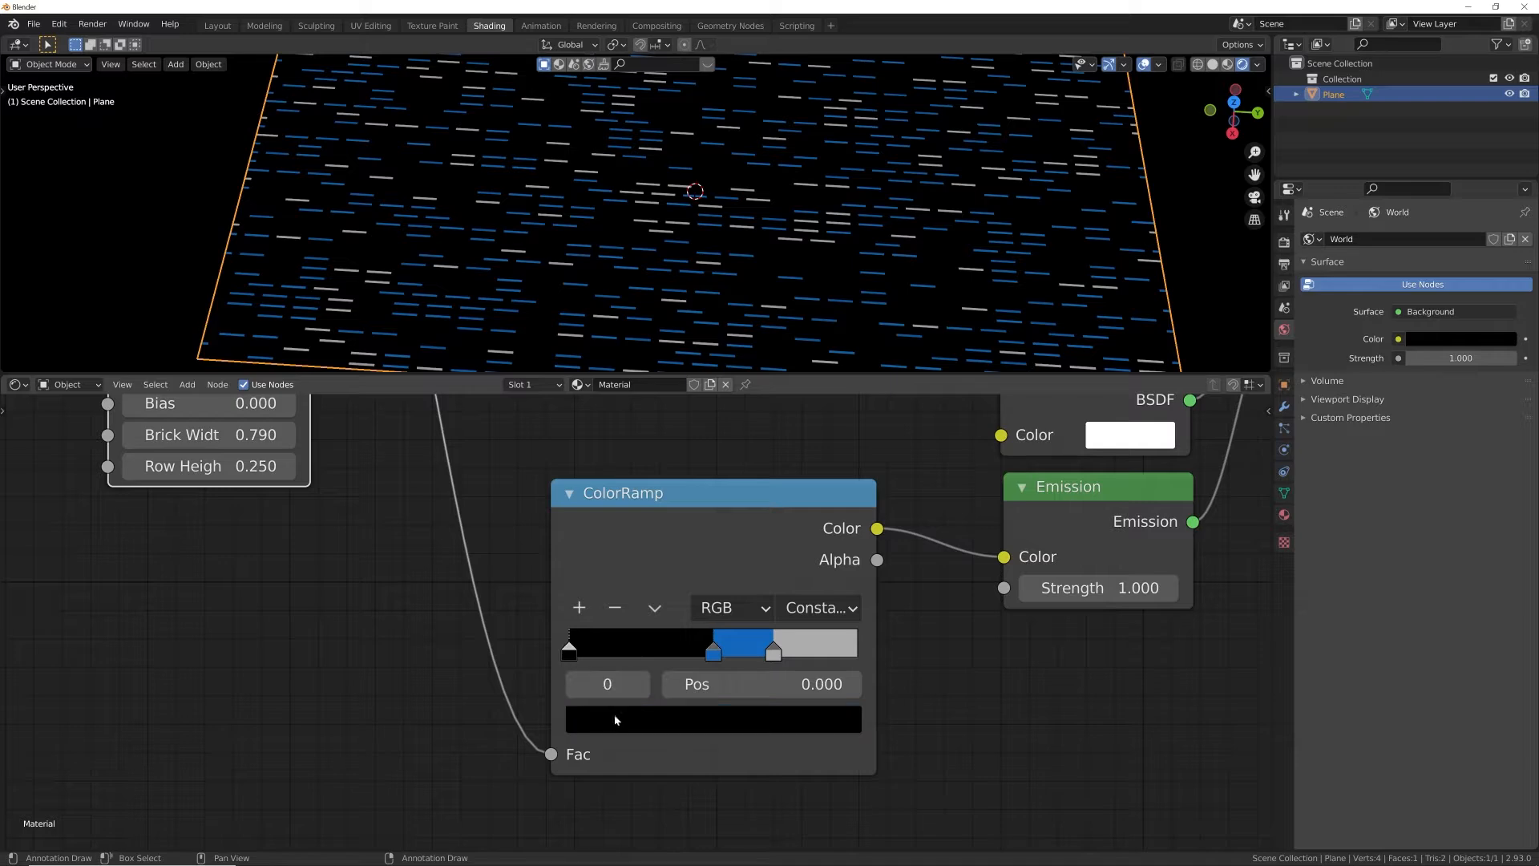
pyautogui.click(617, 720)
pyautogui.click(810, 356)
pyautogui.click(811, 311)
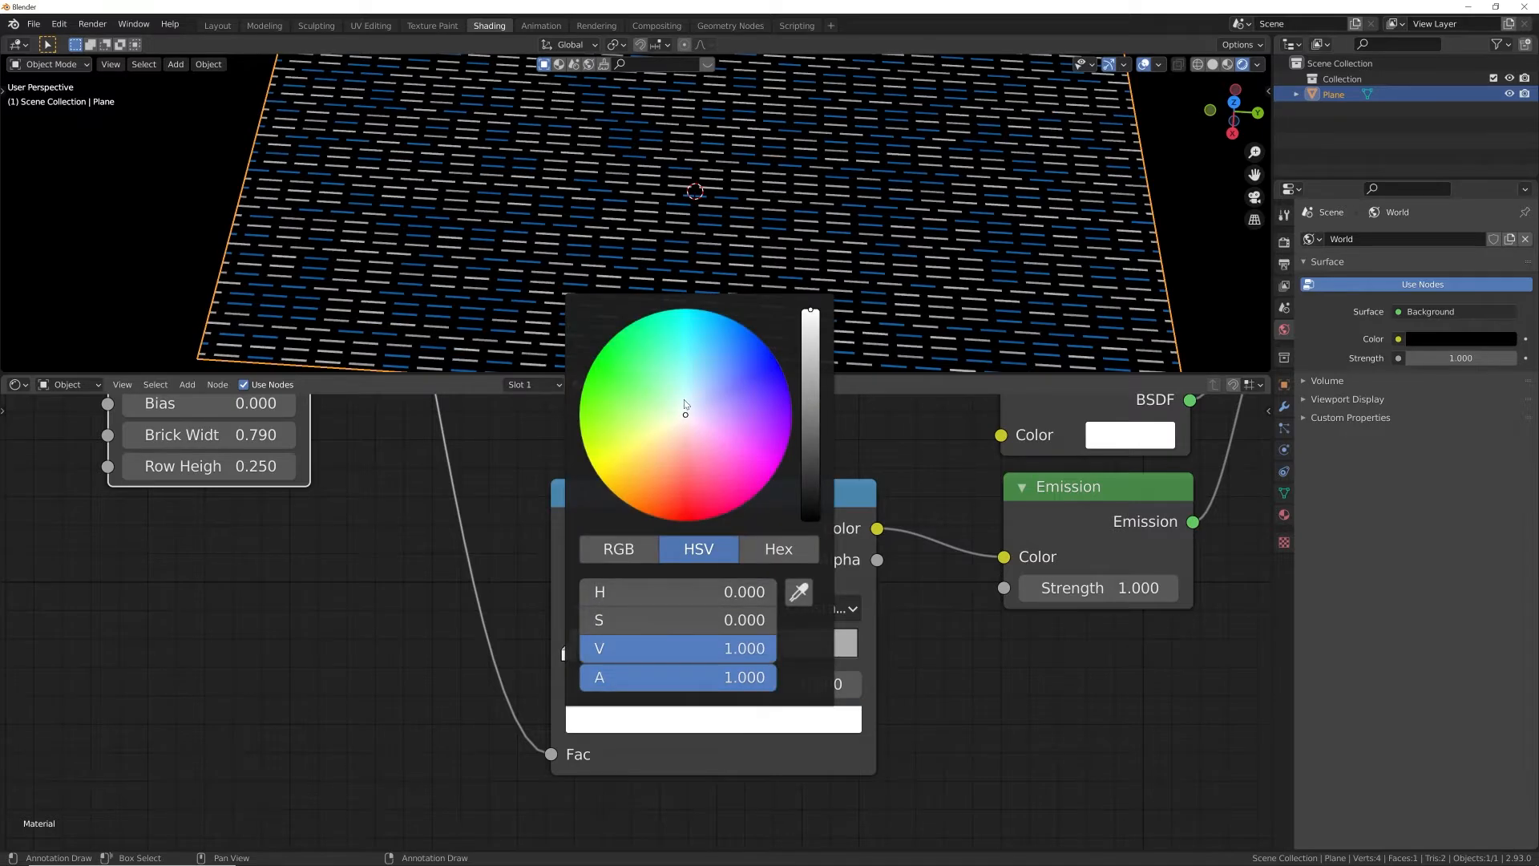
pyautogui.click(662, 517)
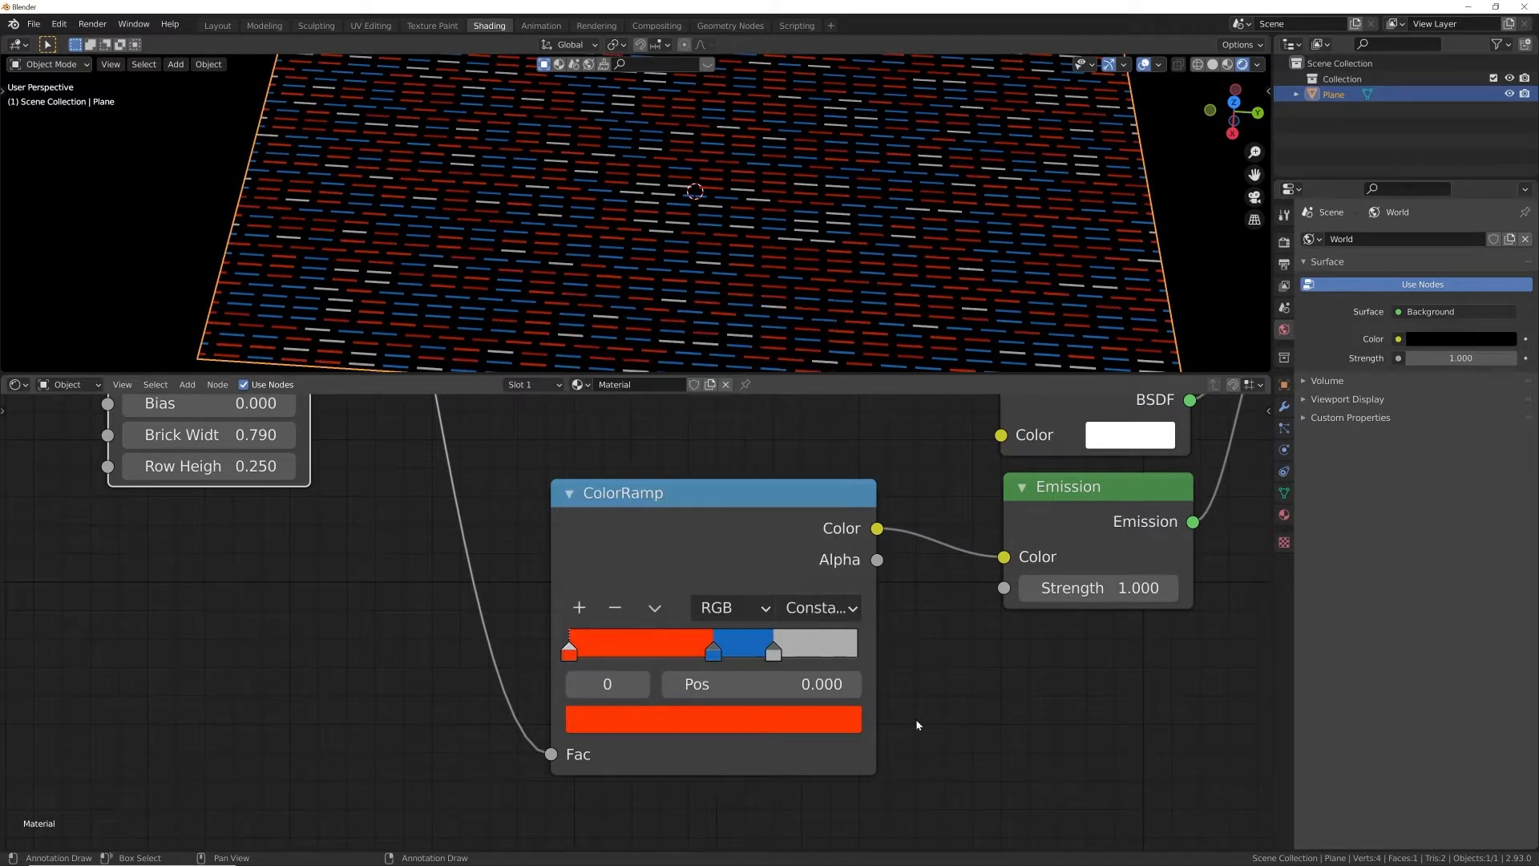
# - Move the ramp's blue stop to 0.422 and its light grey stop to 0.591, and set the Emission Strength to 8.500
pyautogui.moveTo(712, 652); pyautogui.dragTo(680, 656)
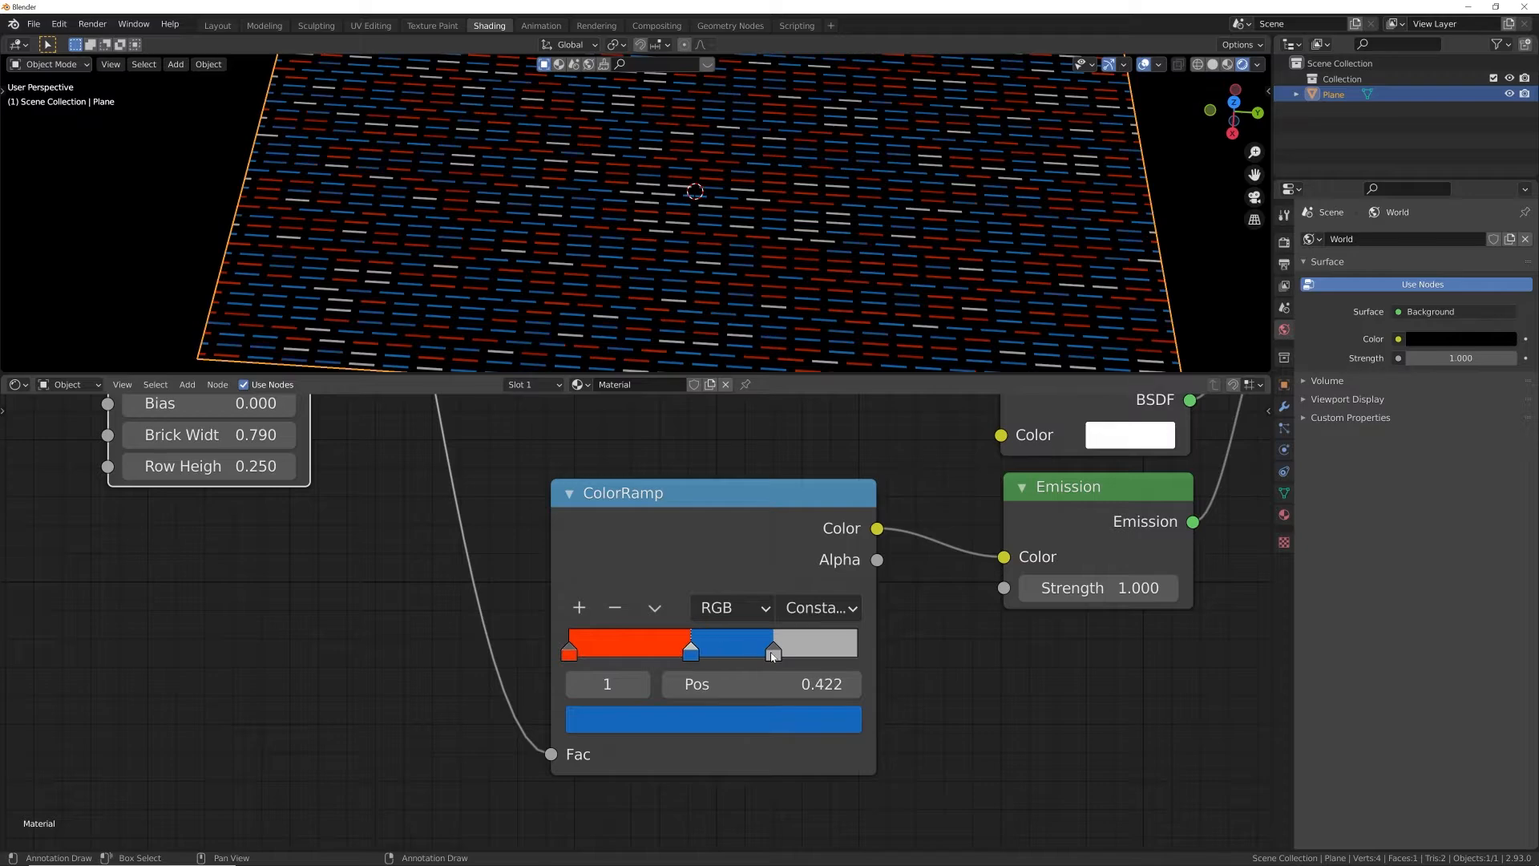
pyautogui.moveTo(773, 655); pyautogui.dragTo(739, 657)
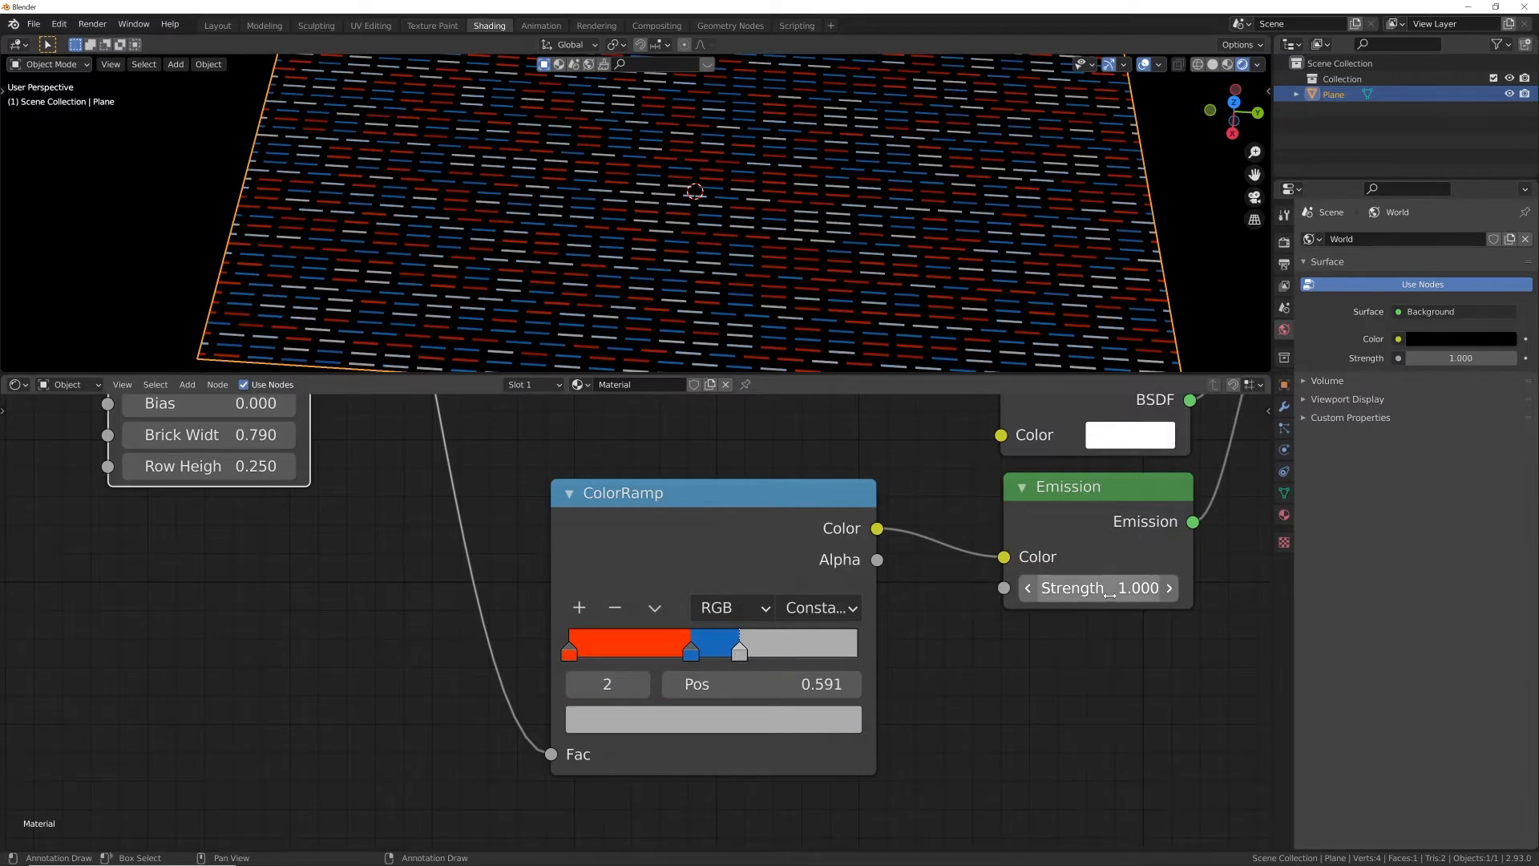
pyautogui.moveTo(1102, 587); pyautogui.dragTo(1147, 588)
pyautogui.moveTo(962, 370); pyautogui.dragTo(673, 301, button='middle')
pyautogui.scroll(-2, 368, 660)
# - Spread the Texture Coordinate and Mapping nodes apart from the Brick Texture node to make room between them
pyautogui.moveTo(449, 659); pyautogui.dragTo(550, 733, button='middle')
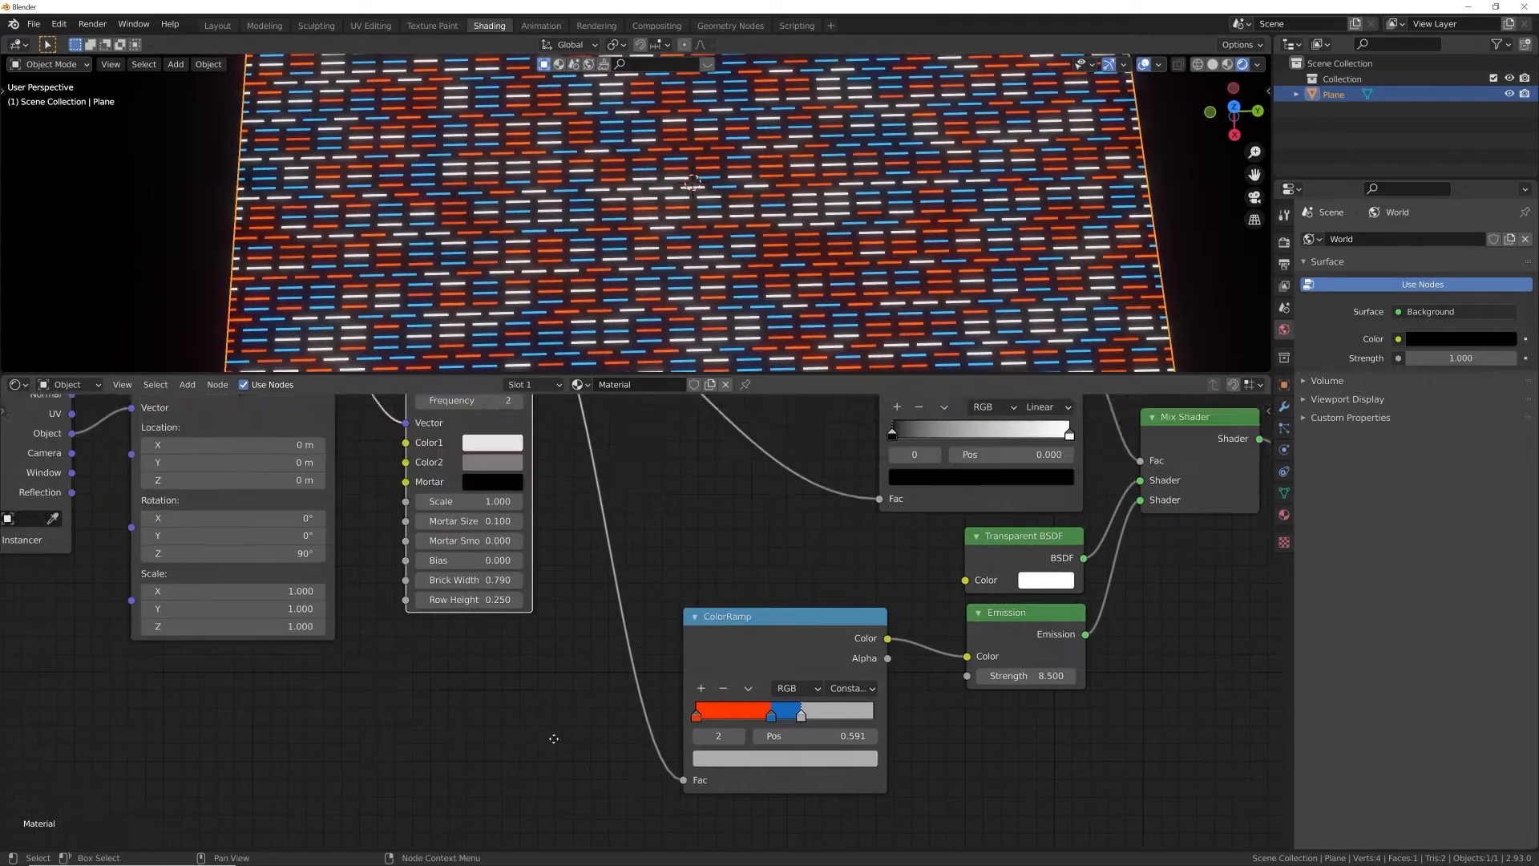
pyautogui.scroll(-5, 538, 734)
pyautogui.moveTo(340, 670); pyautogui.dragTo(542, 703, button='middle')
pyautogui.moveTo(380, 569); pyautogui.dragTo(537, 579)
pyautogui.press('g')
pyautogui.click(464, 597)
pyautogui.scroll(5, 627, 505)
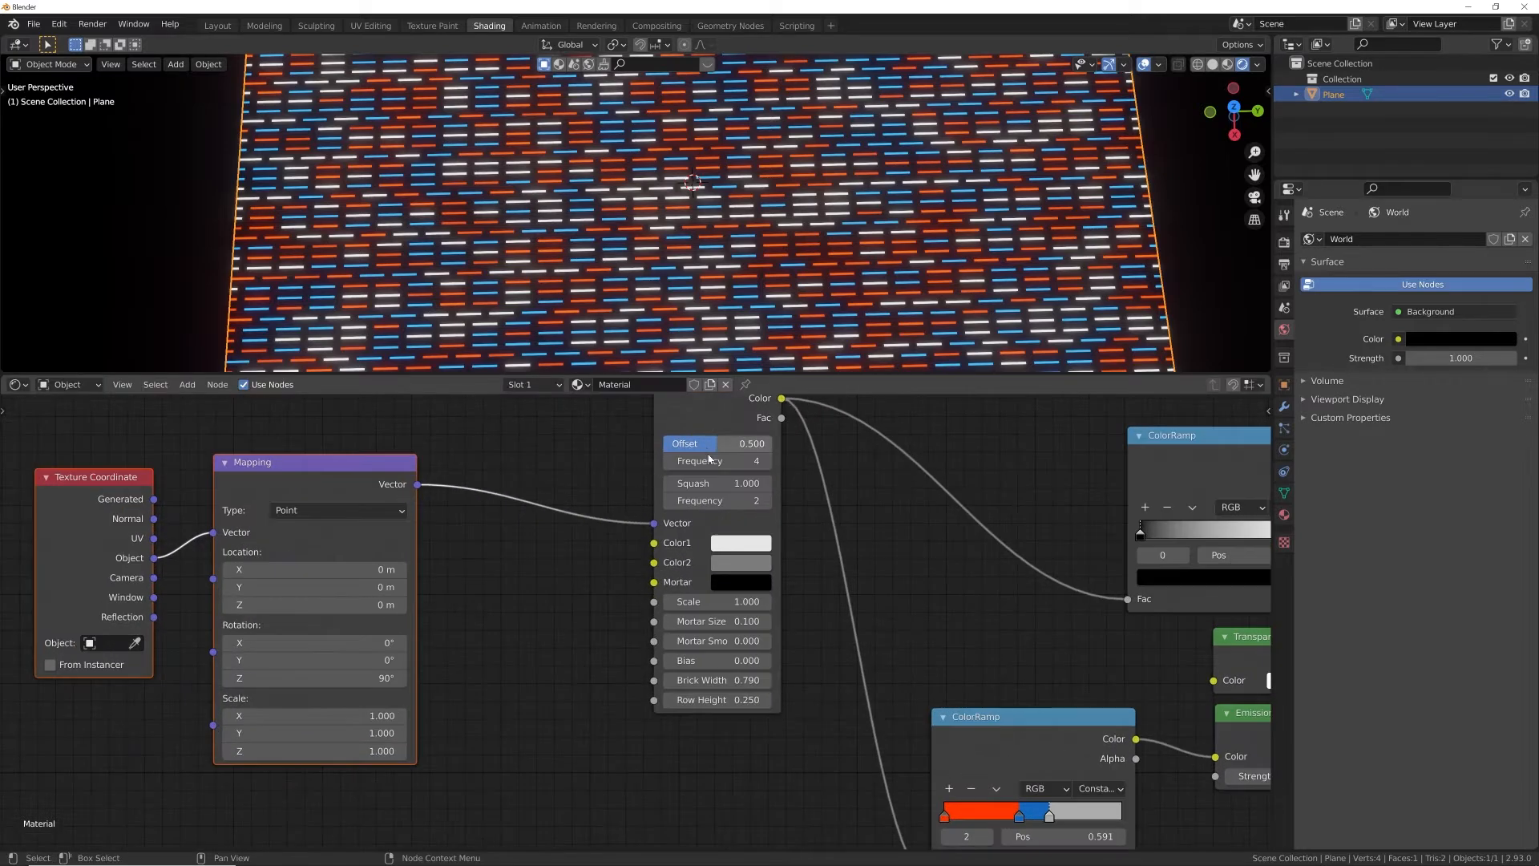
pyautogui.moveTo(709, 459); pyautogui.dragTo(710, 533, button='middle')
pyautogui.moveTo(705, 481); pyautogui.dragTo(771, 532)
# - Insert a Voronoi Texture node into the link between Mapping and Brick Texture
pyautogui.hotkey('shift', 'a')
pyautogui.click(607, 499)
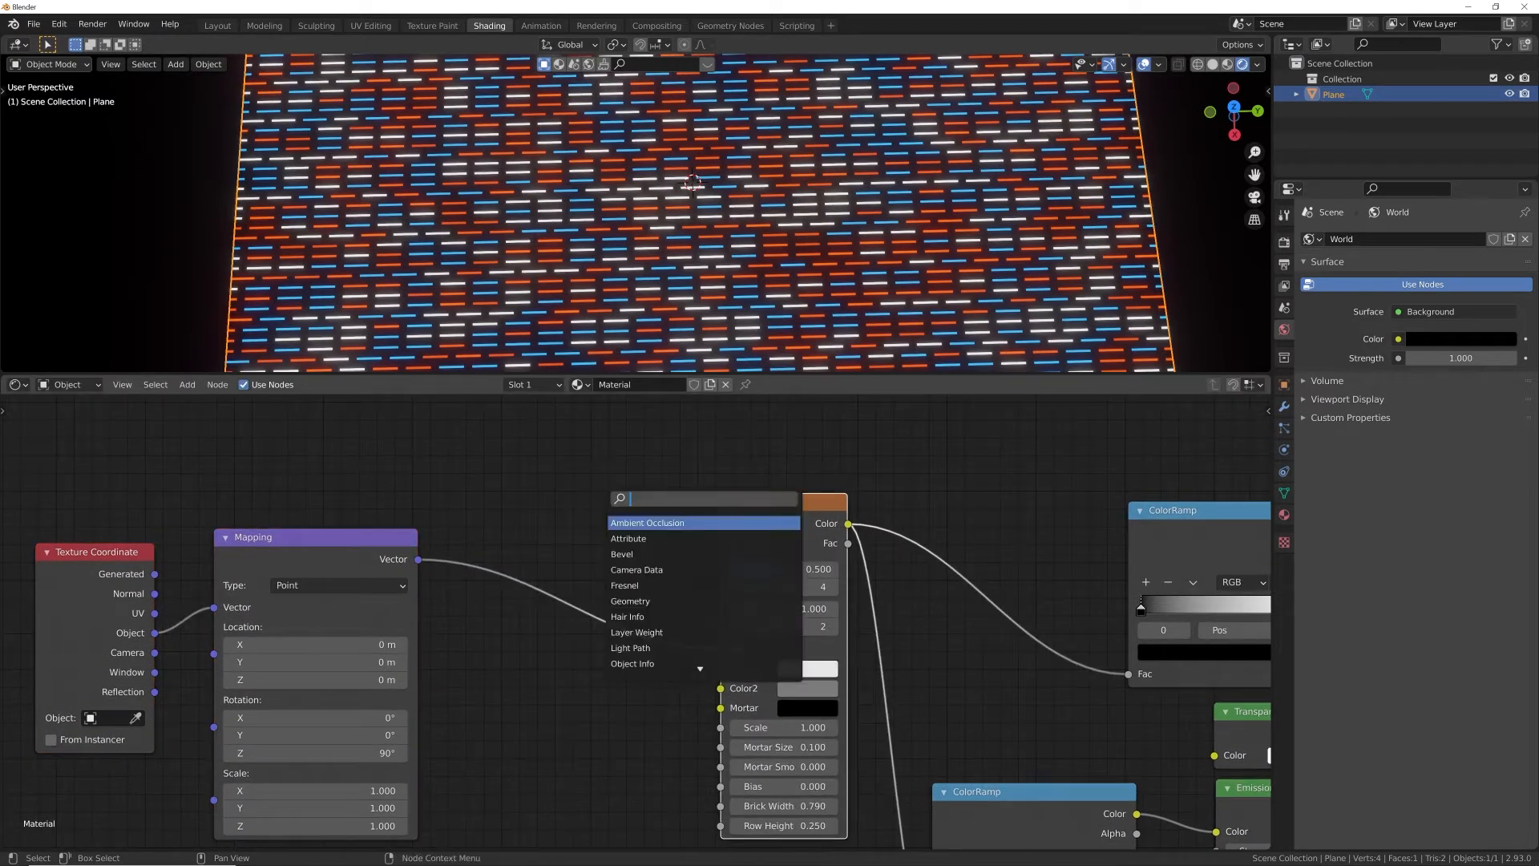
pyautogui.write('vor')
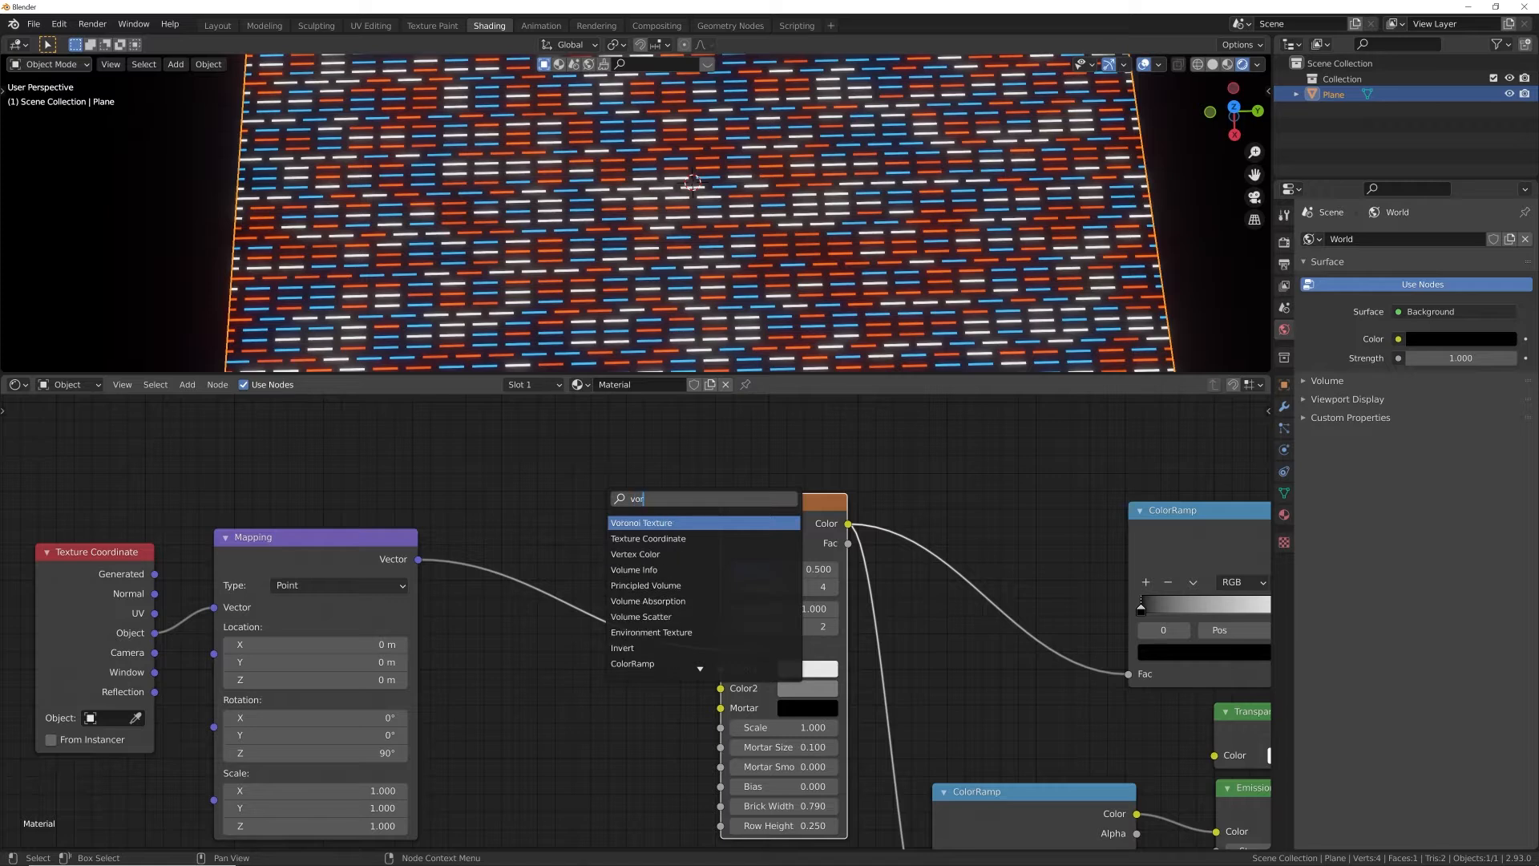
pyautogui.press('Return')
pyautogui.click(540, 540)
# - Set the Voronoi Texture to 4D with the F2 feature and the Chebychev distance metric
pyautogui.click(592, 618)
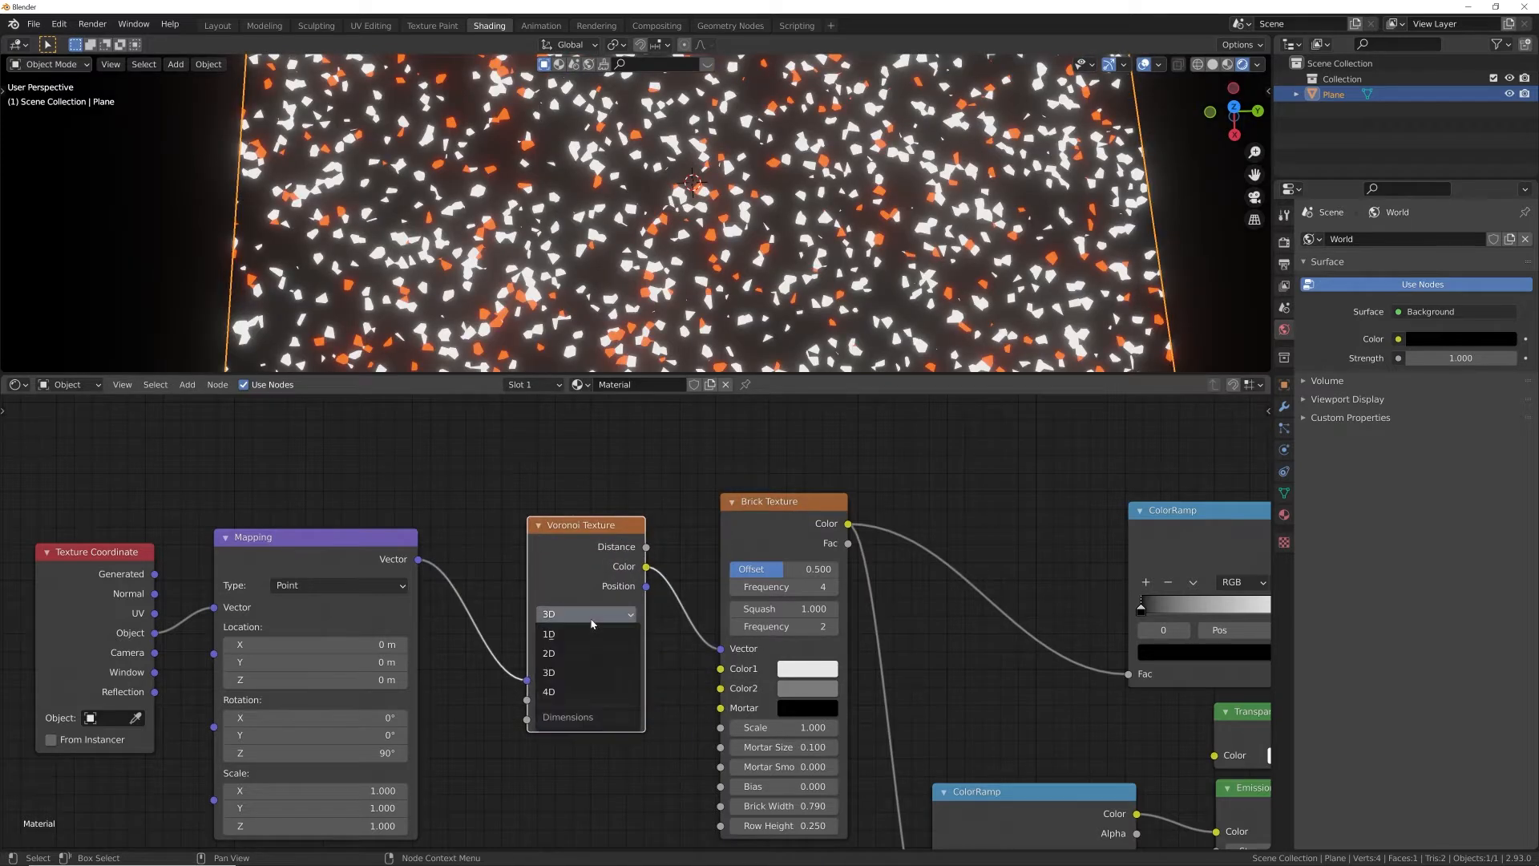
pyautogui.click(566, 691)
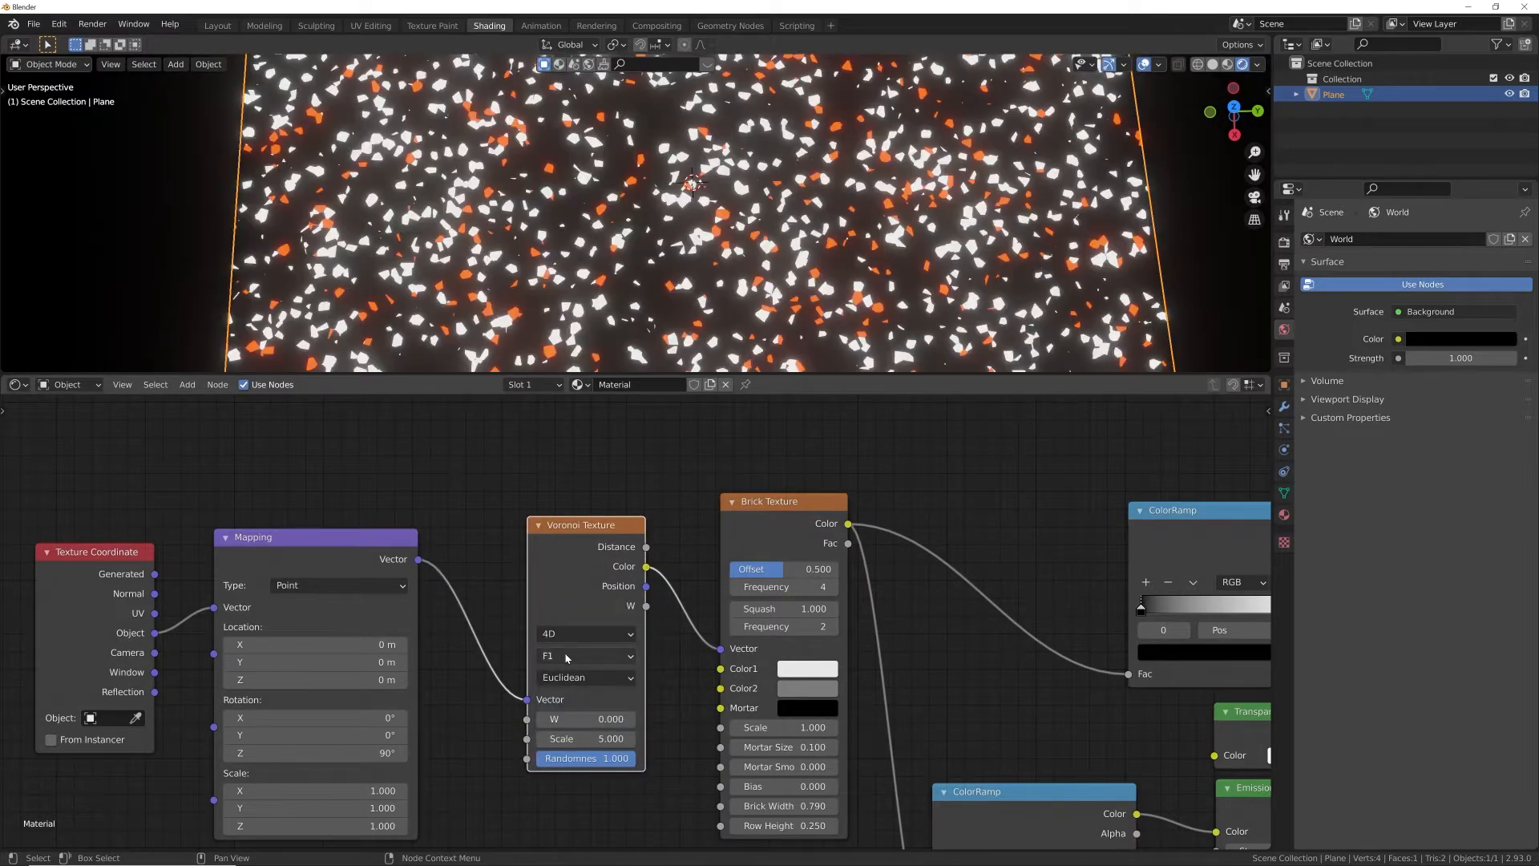
pyautogui.click(573, 659)
pyautogui.click(570, 695)
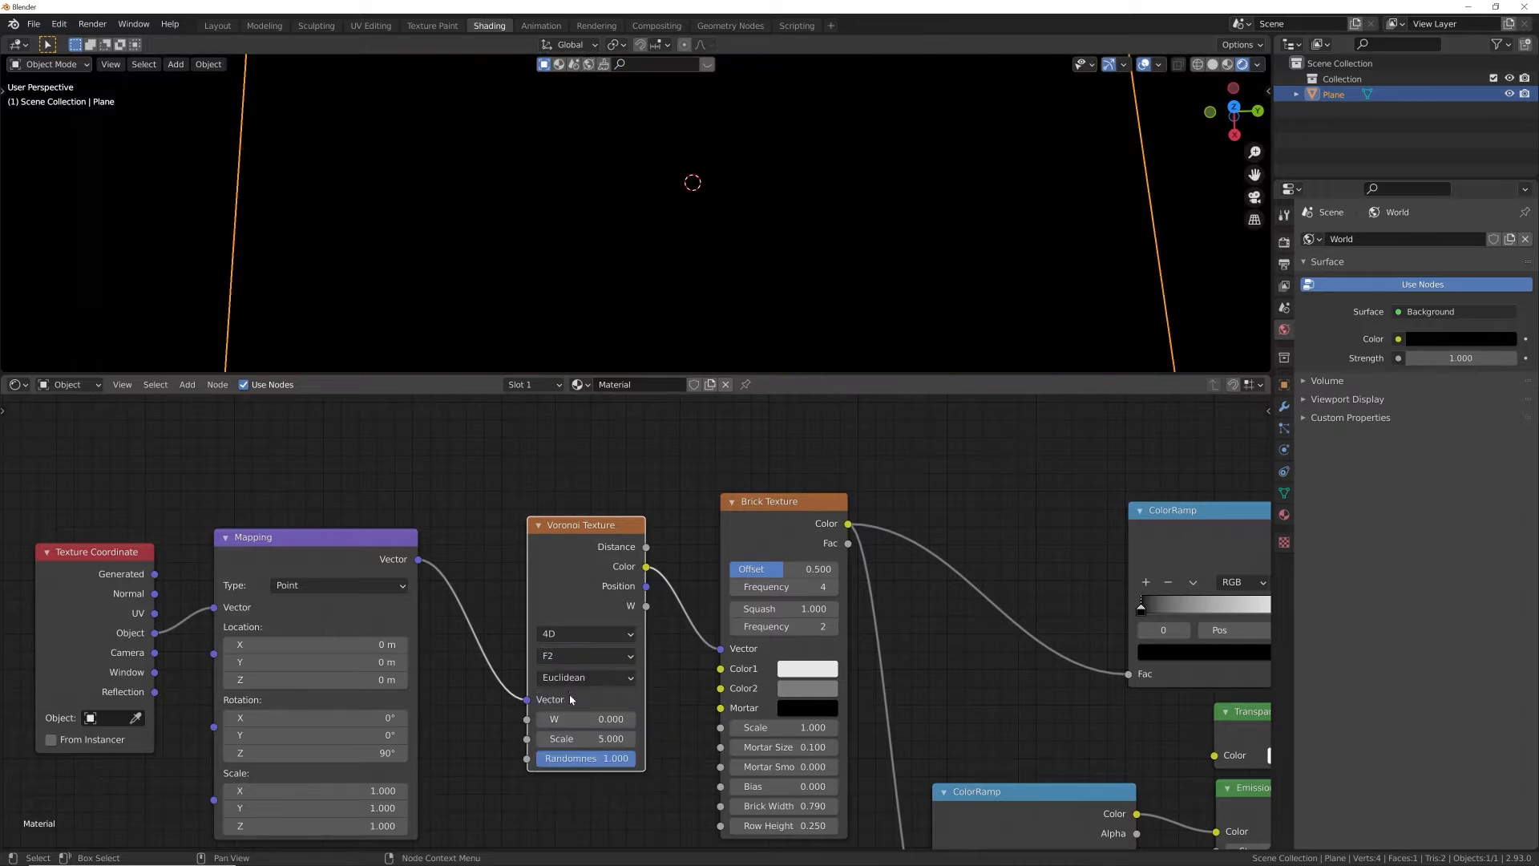
pyautogui.click(584, 676)
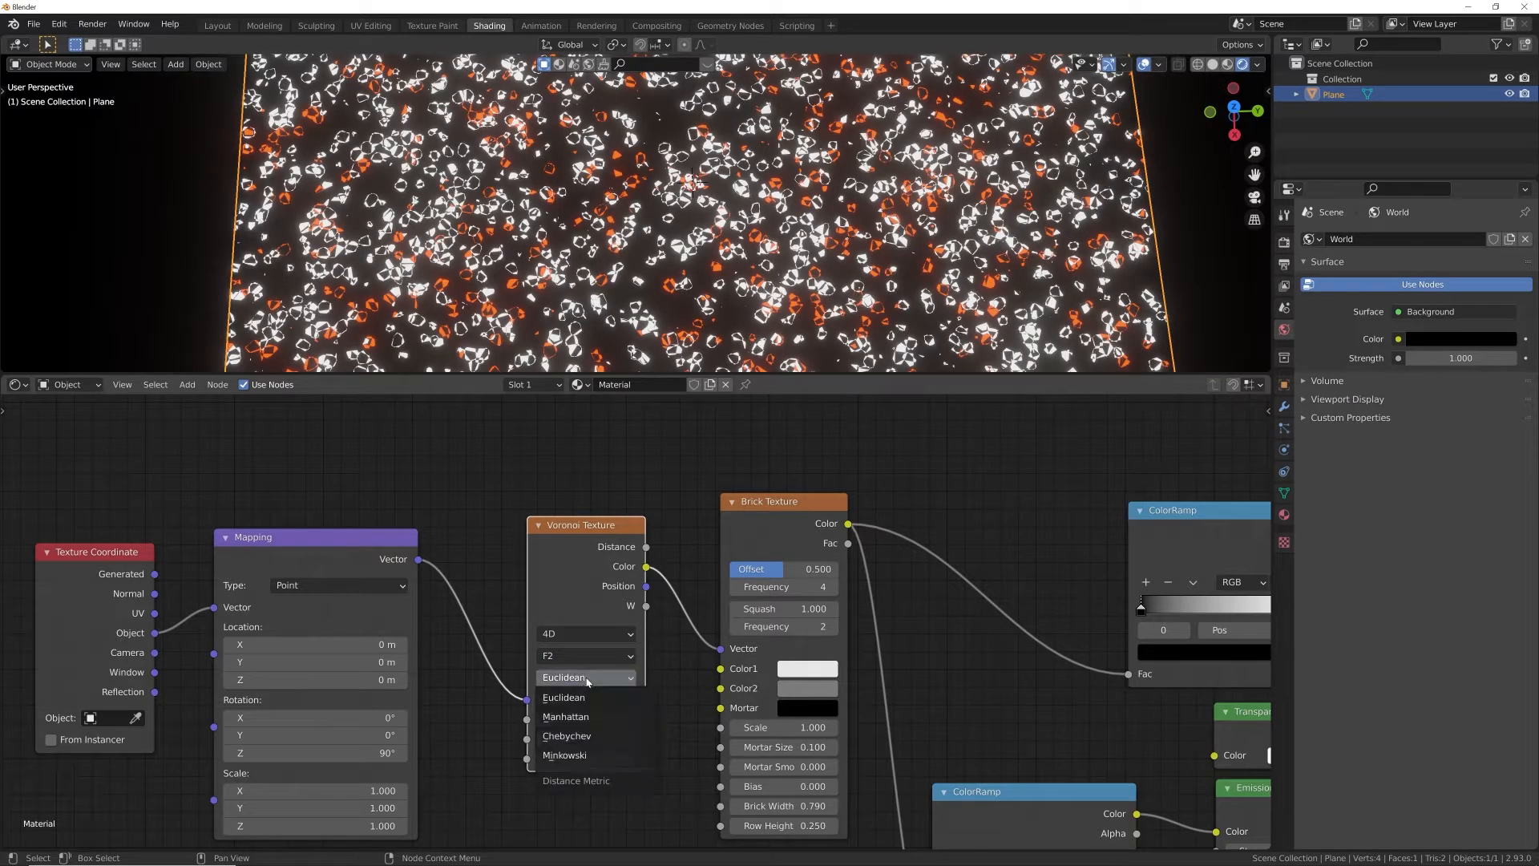
pyautogui.click(582, 738)
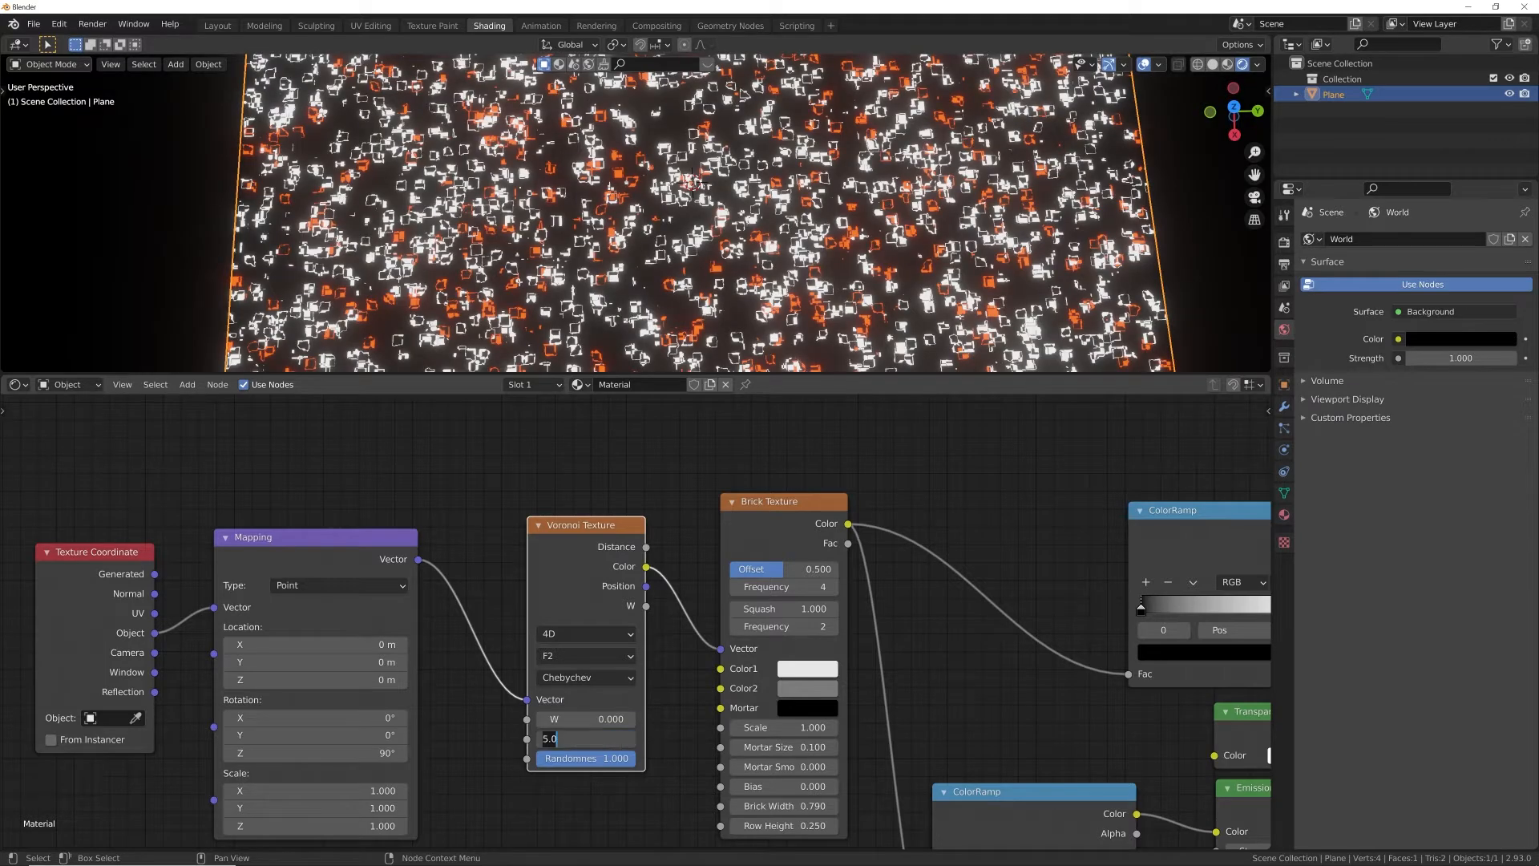
# - Try a Voronoi Texture Scale of 0.4 and raise it to 1.130
pyautogui.write('0.4')
pyautogui.press('Return')
pyautogui.scroll(-4, 772, 239)
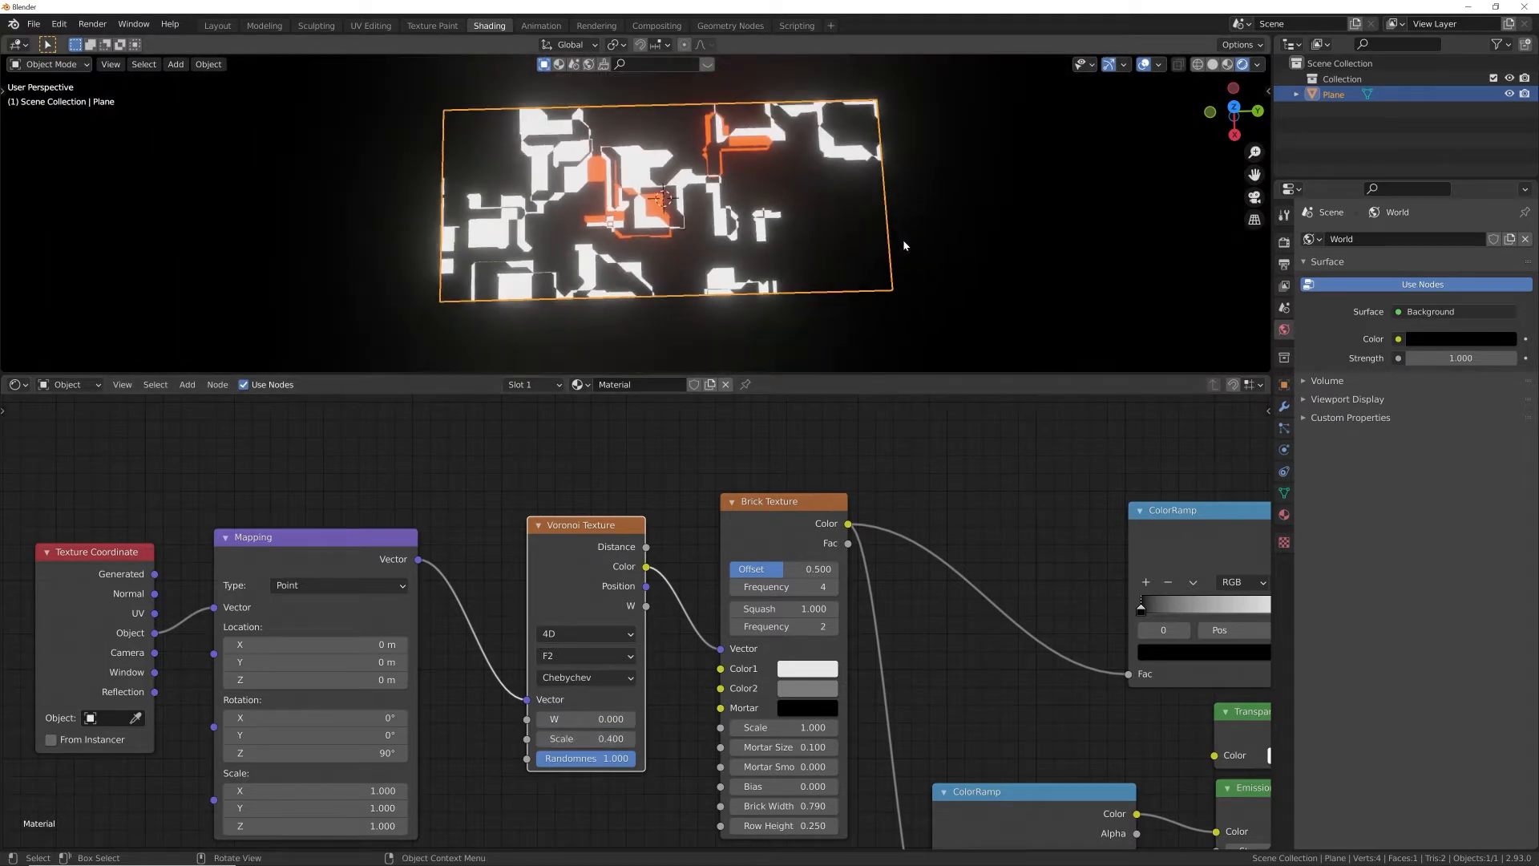
pyautogui.moveTo(585, 739); pyautogui.dragTo(651, 739)
# - Move the Texture Coordinate, Mapping and Voronoi Texture nodes together farther away from the Brick Texture
pyautogui.press('Home')
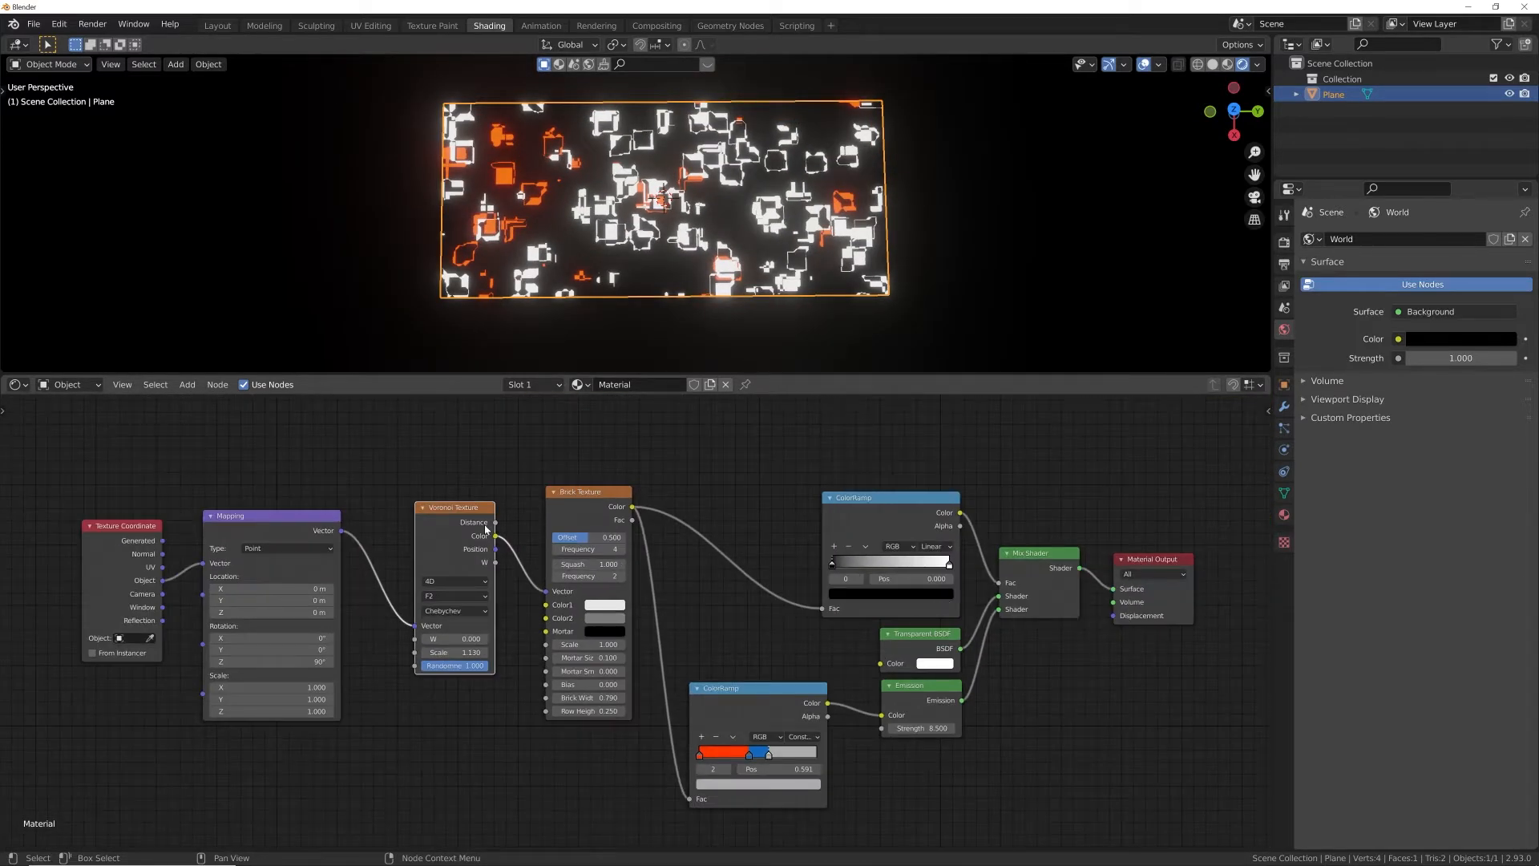
pyautogui.moveTo(485, 529); pyautogui.dragTo(695, 561, button='middle')
pyautogui.moveTo(654, 497); pyautogui.dragTo(312, 705)
pyautogui.press('g')
pyautogui.click(369, 681)
# - Insert a MixRGB node between Voronoi Texture and Brick Texture, and link Mapping's Vector output to its Color2
pyautogui.scroll(2, 656, 508)
pyautogui.hotkey('shift', 'a')
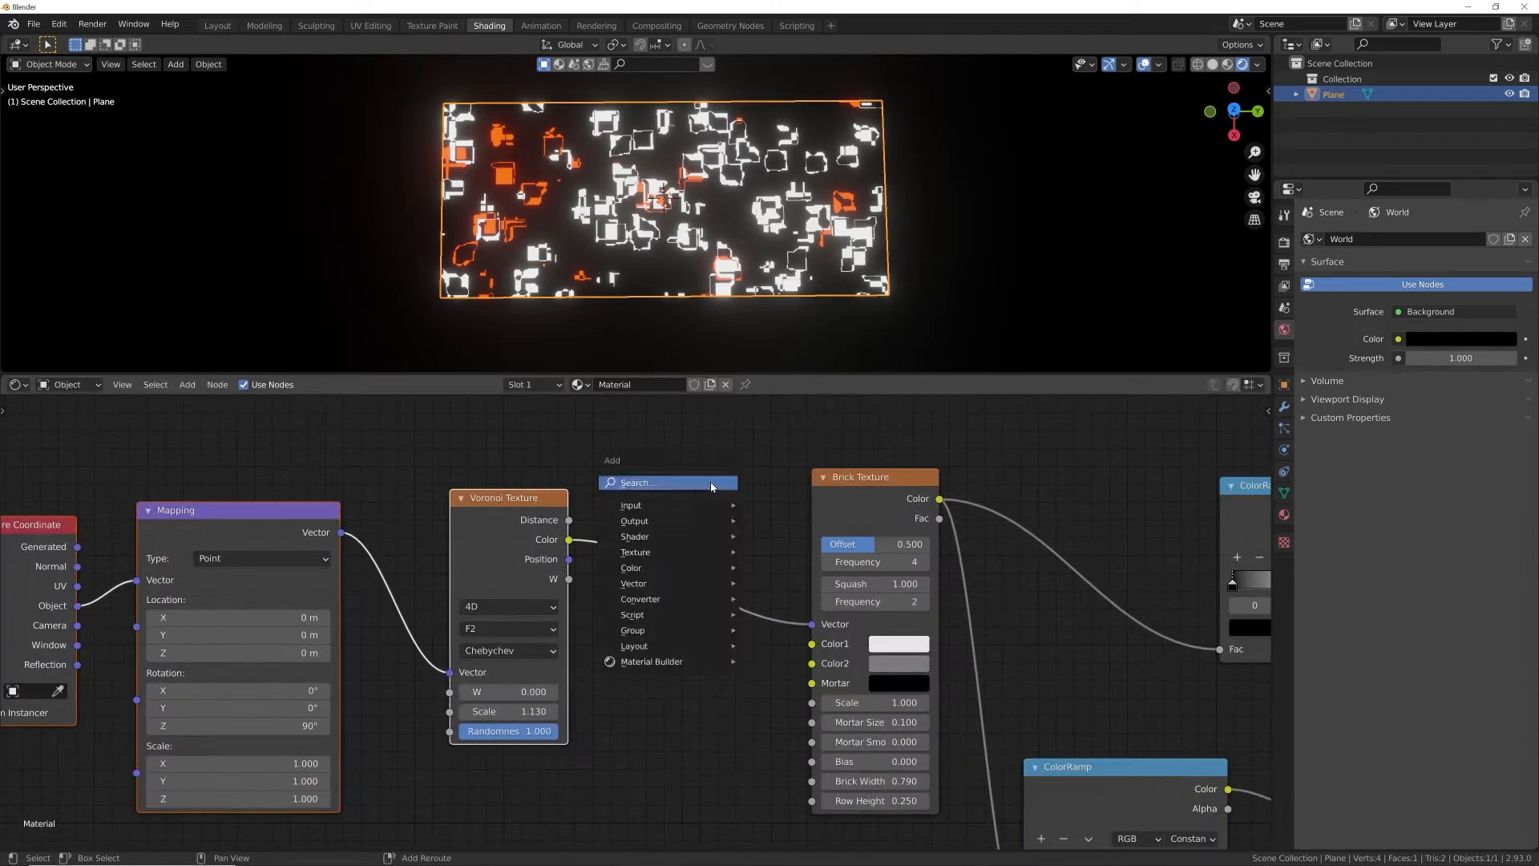
pyautogui.write('mix')
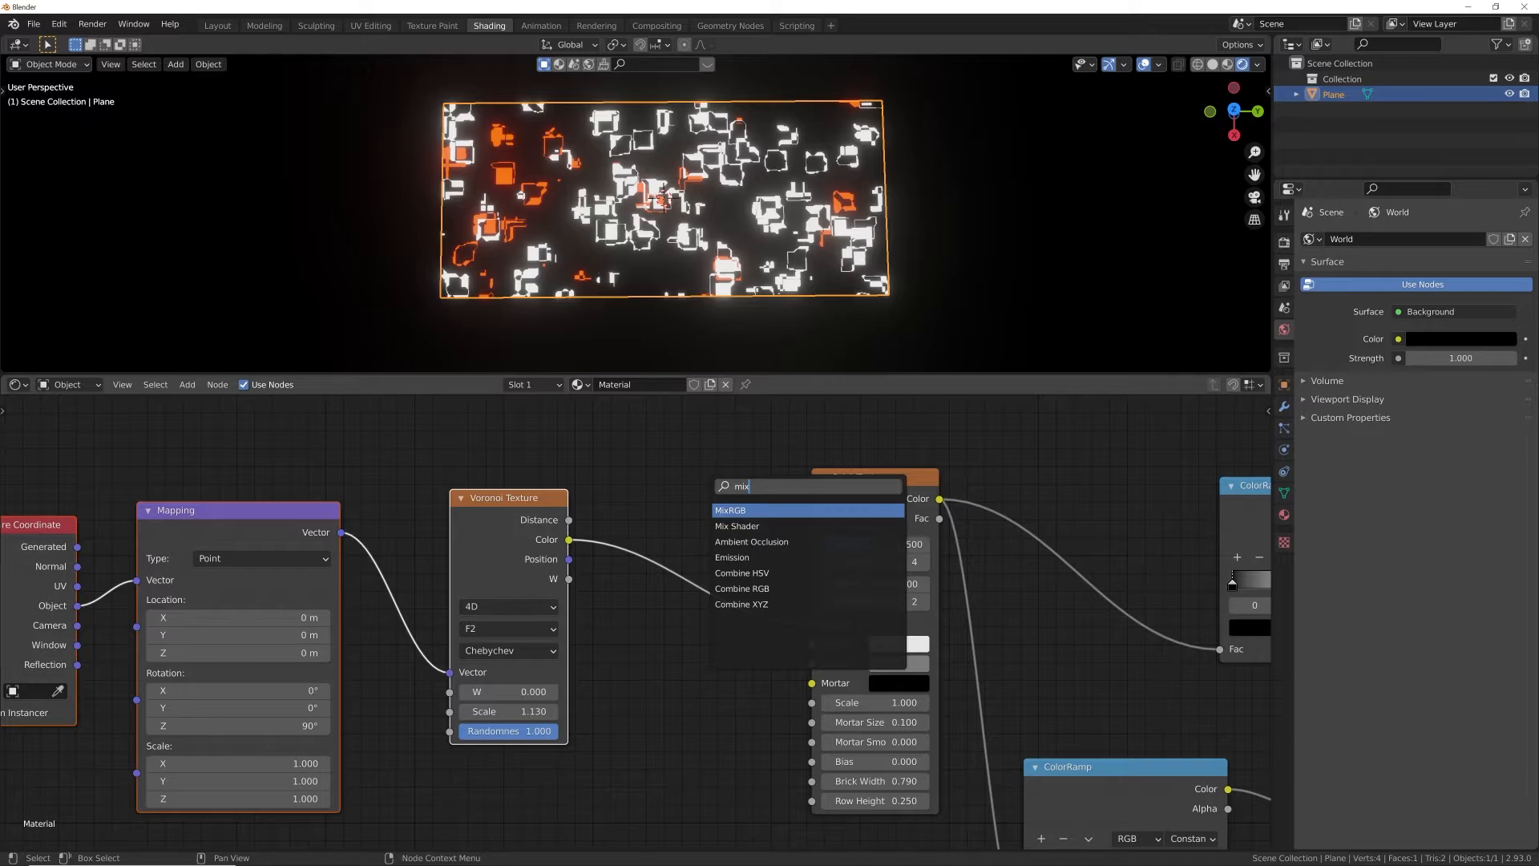
pyautogui.press('Return')
pyautogui.click(738, 577)
pyautogui.moveTo(340, 532); pyautogui.dragTo(684, 641)
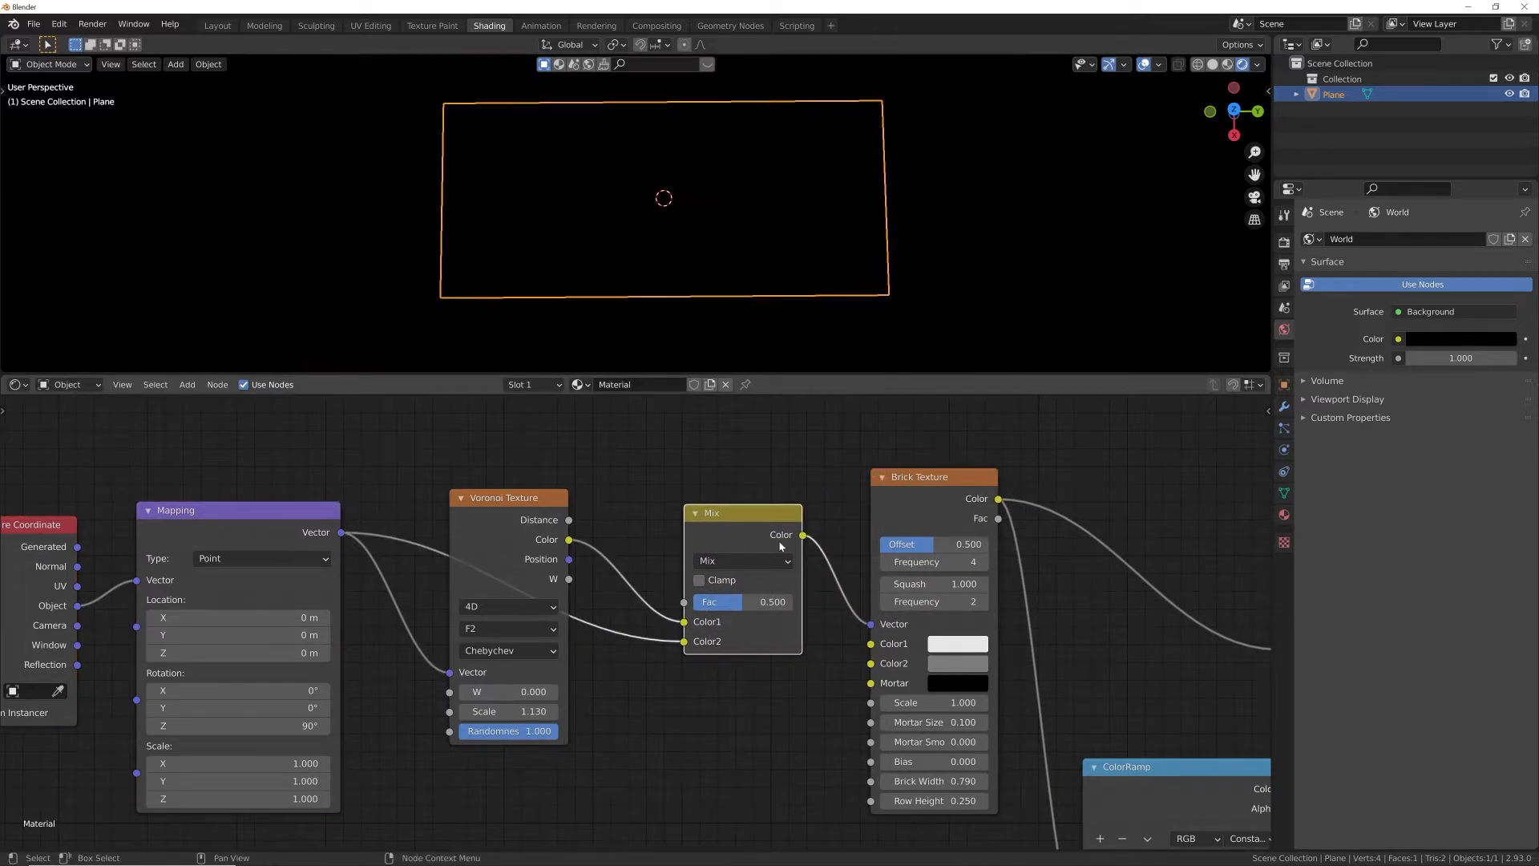
# - Change the Mix node's blending mode to Add
pyautogui.scroll(2, 779, 542)
pyautogui.click(788, 542)
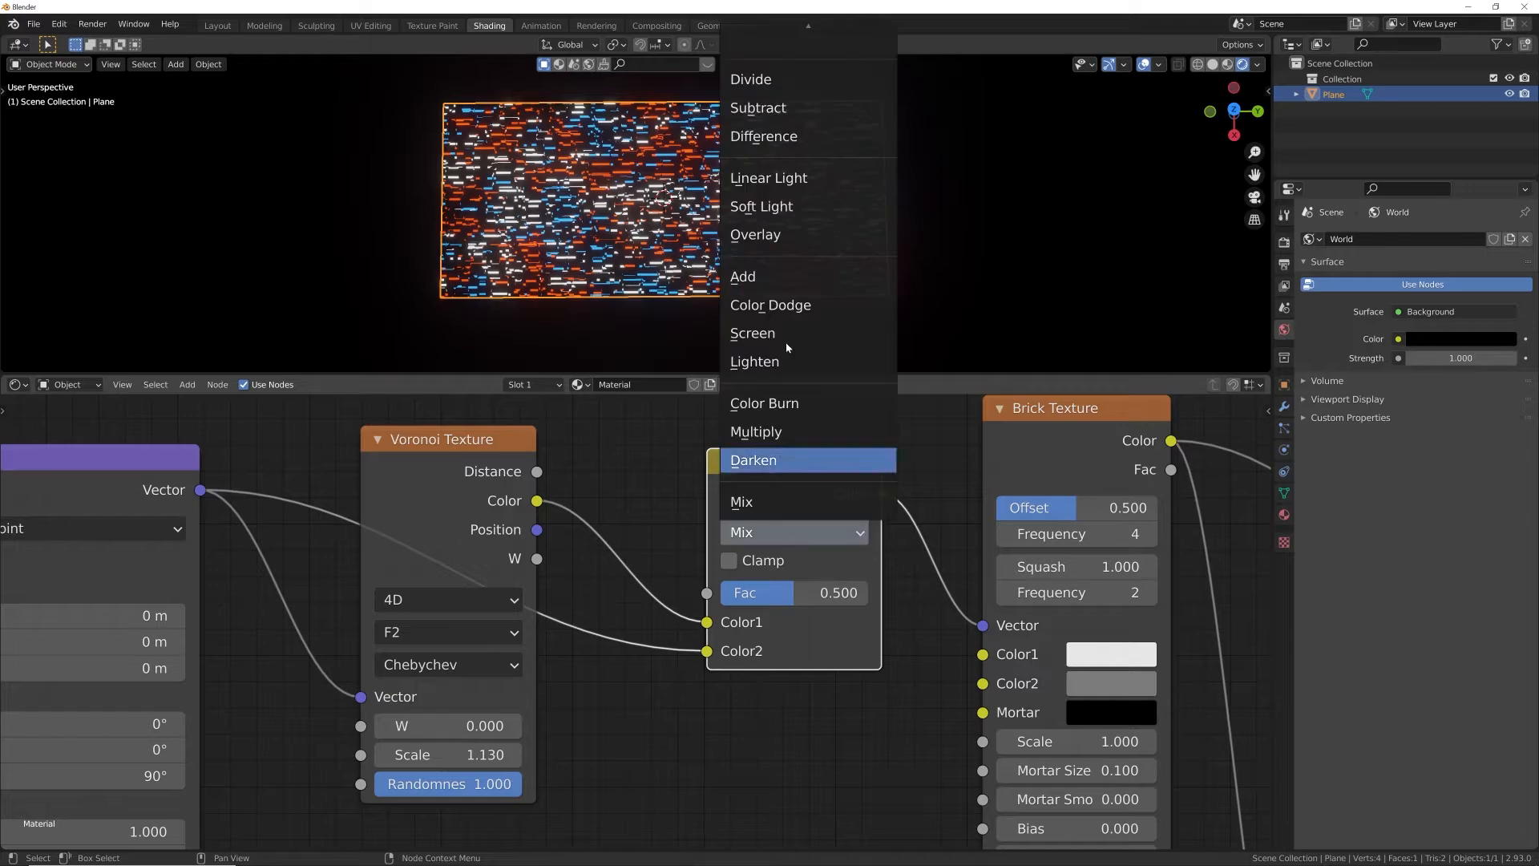
pyautogui.click(743, 277)
pyautogui.scroll(3, 711, 275)
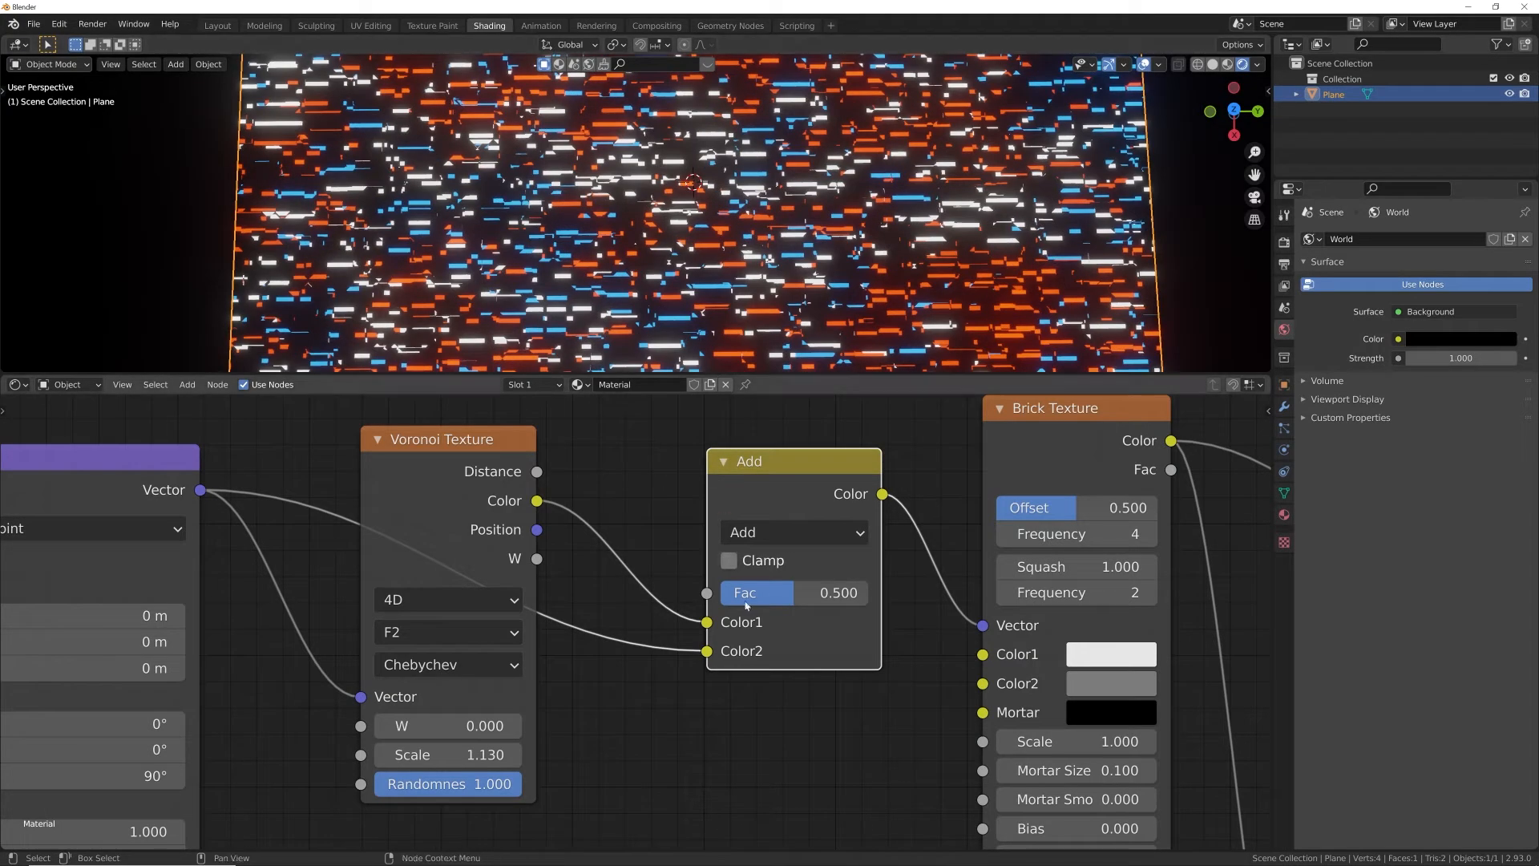
pyautogui.moveTo(641, 264); pyautogui.dragTo(831, 125, button='middle')
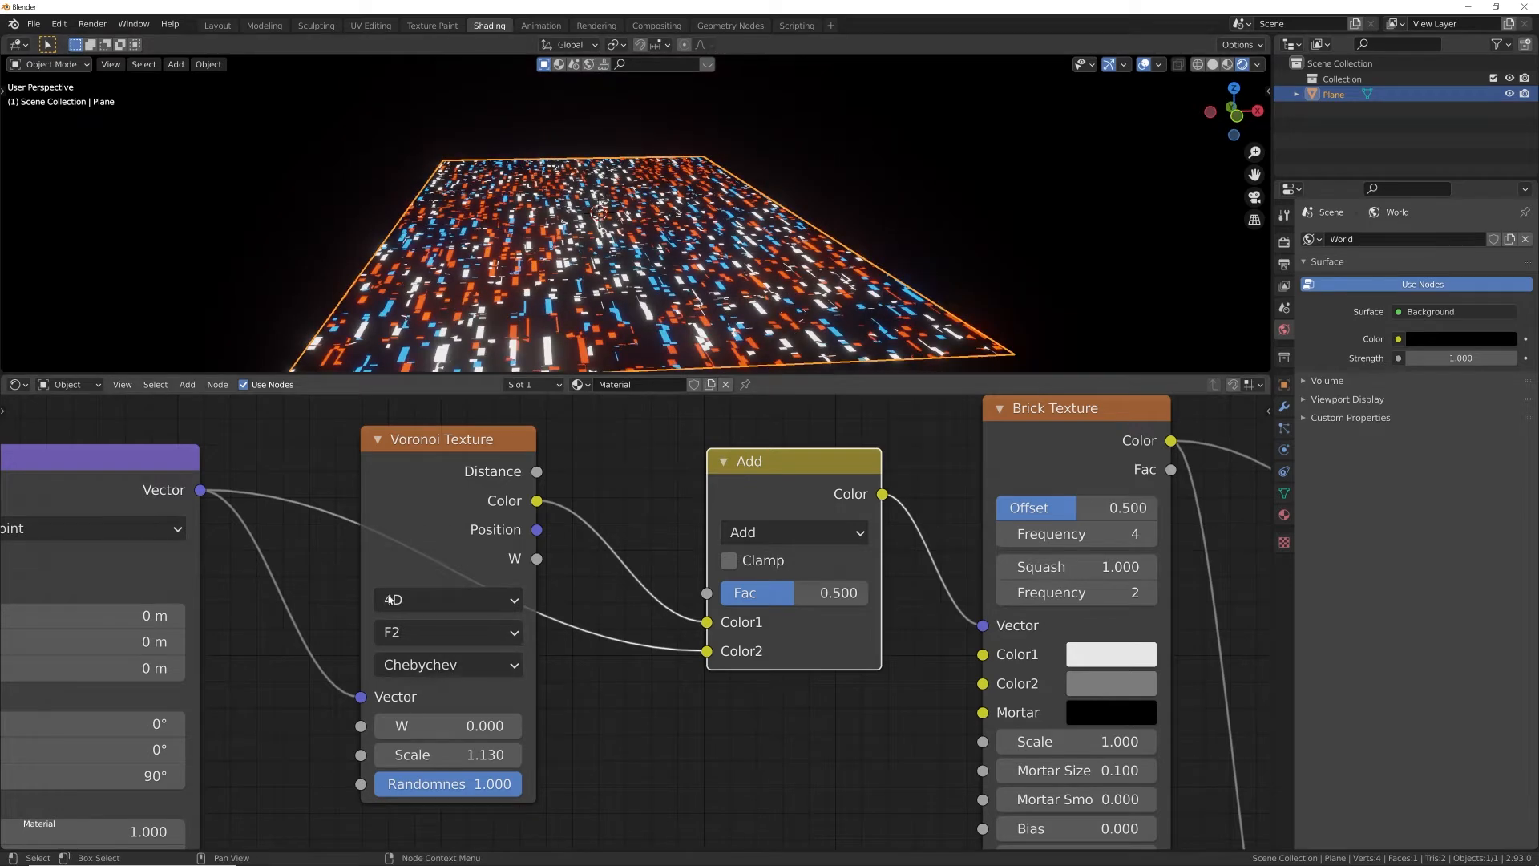
# - Set the Voronoi Texture's W to 1.830 and its Scale to 0.630
pyautogui.click(415, 599)
pyautogui.moveTo(480, 726); pyautogui.dragTo(635, 726)
pyautogui.moveTo(478, 754); pyautogui.dragTo(438, 754)
pyautogui.moveTo(716, 163); pyautogui.dragTo(569, 252, button='middle')
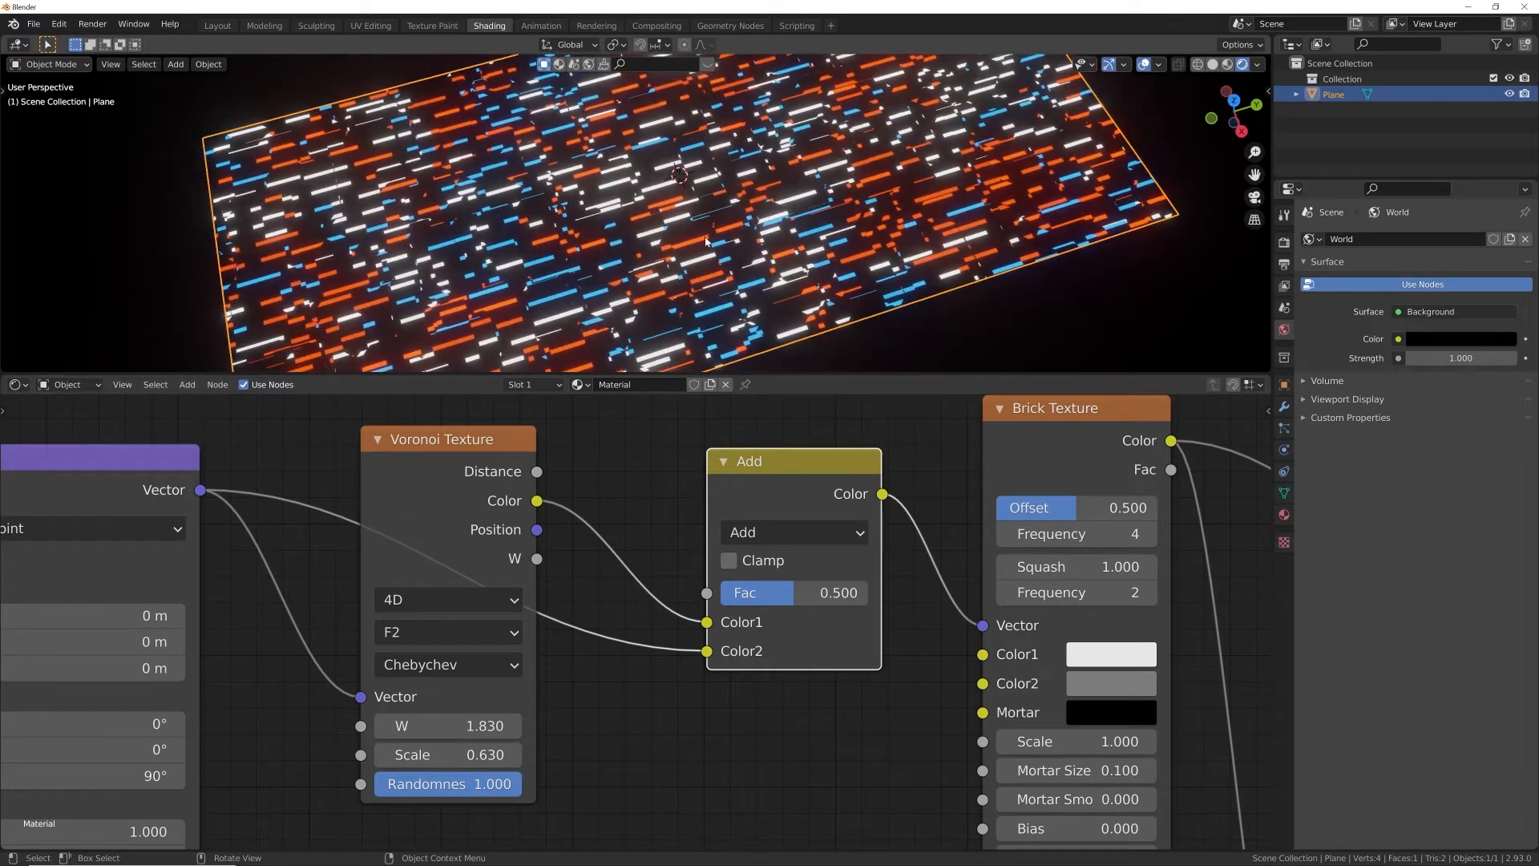
pyautogui.moveTo(706, 238); pyautogui.dragTo(738, 265, button='middle')
pyautogui.scroll(2, 733, 278)
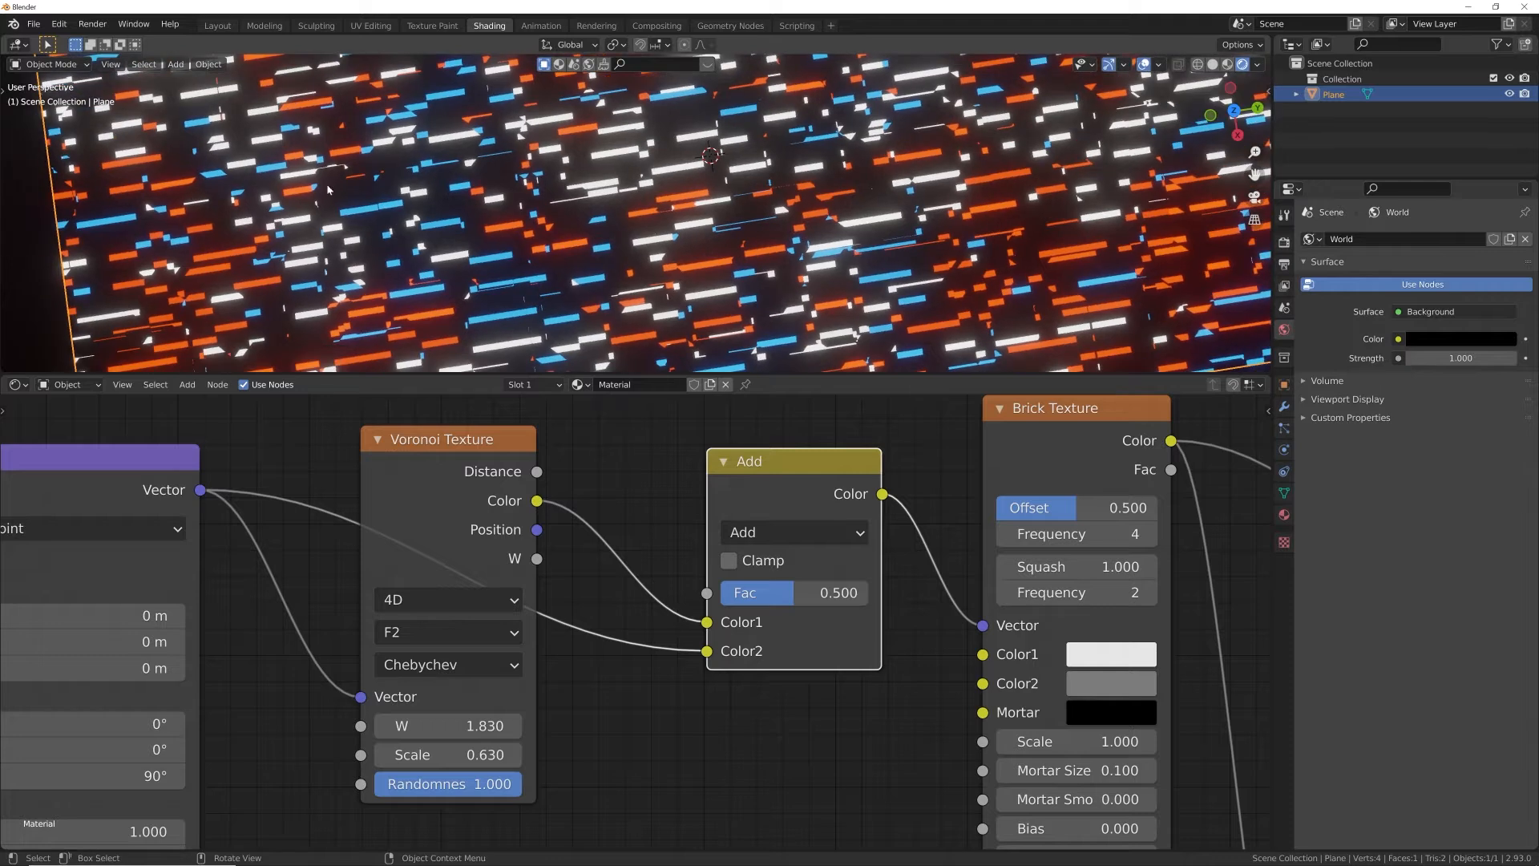
pyautogui.scroll(-1, 328, 190)
# - Save the project on the Desktop under the name "4 tutorial pat"
pyautogui.click(33, 24)
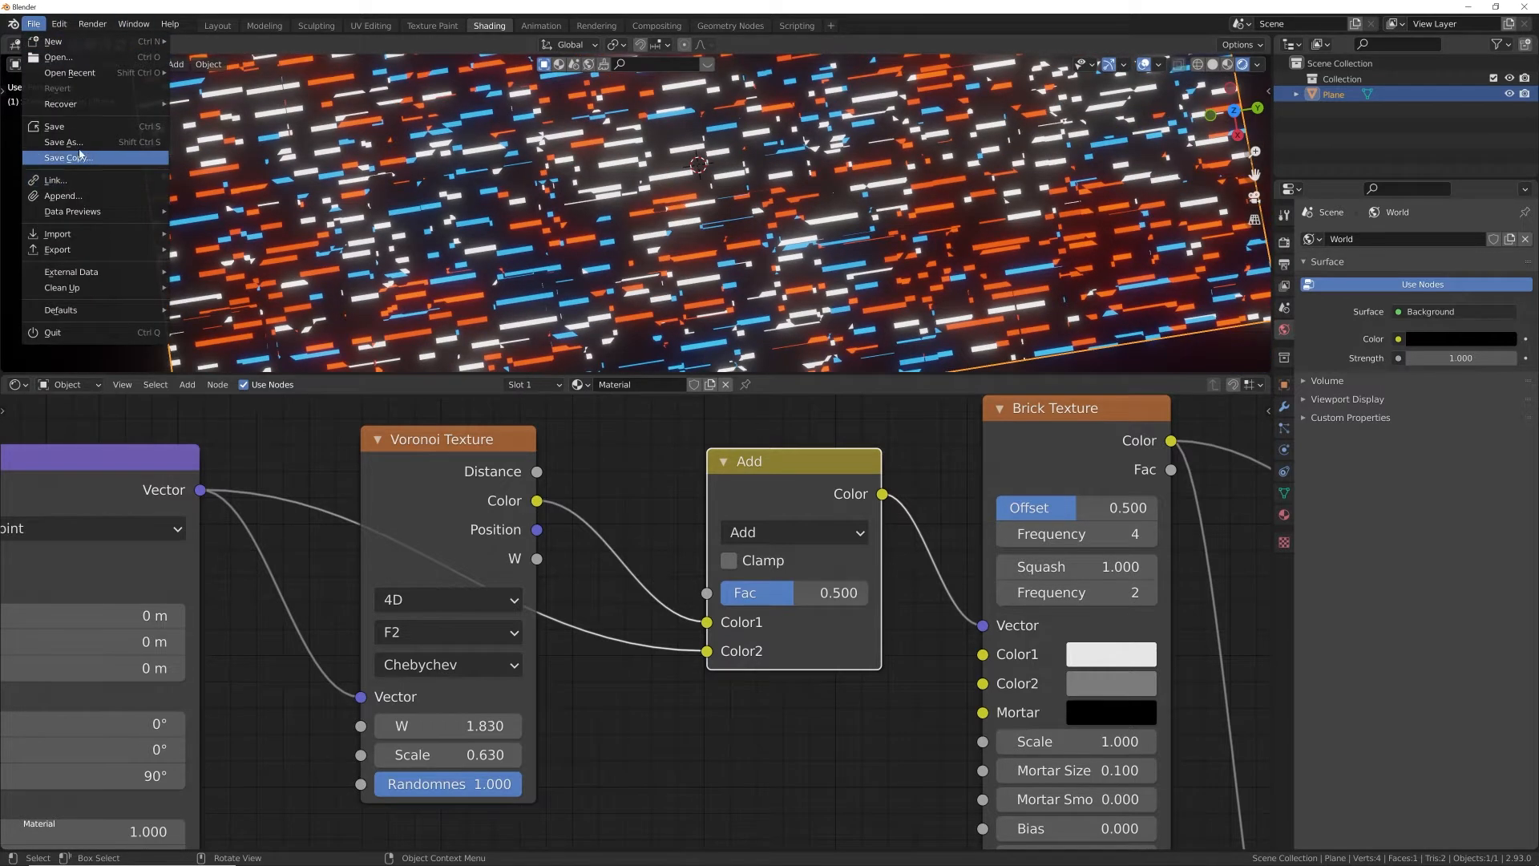
pyautogui.click(44, 160)
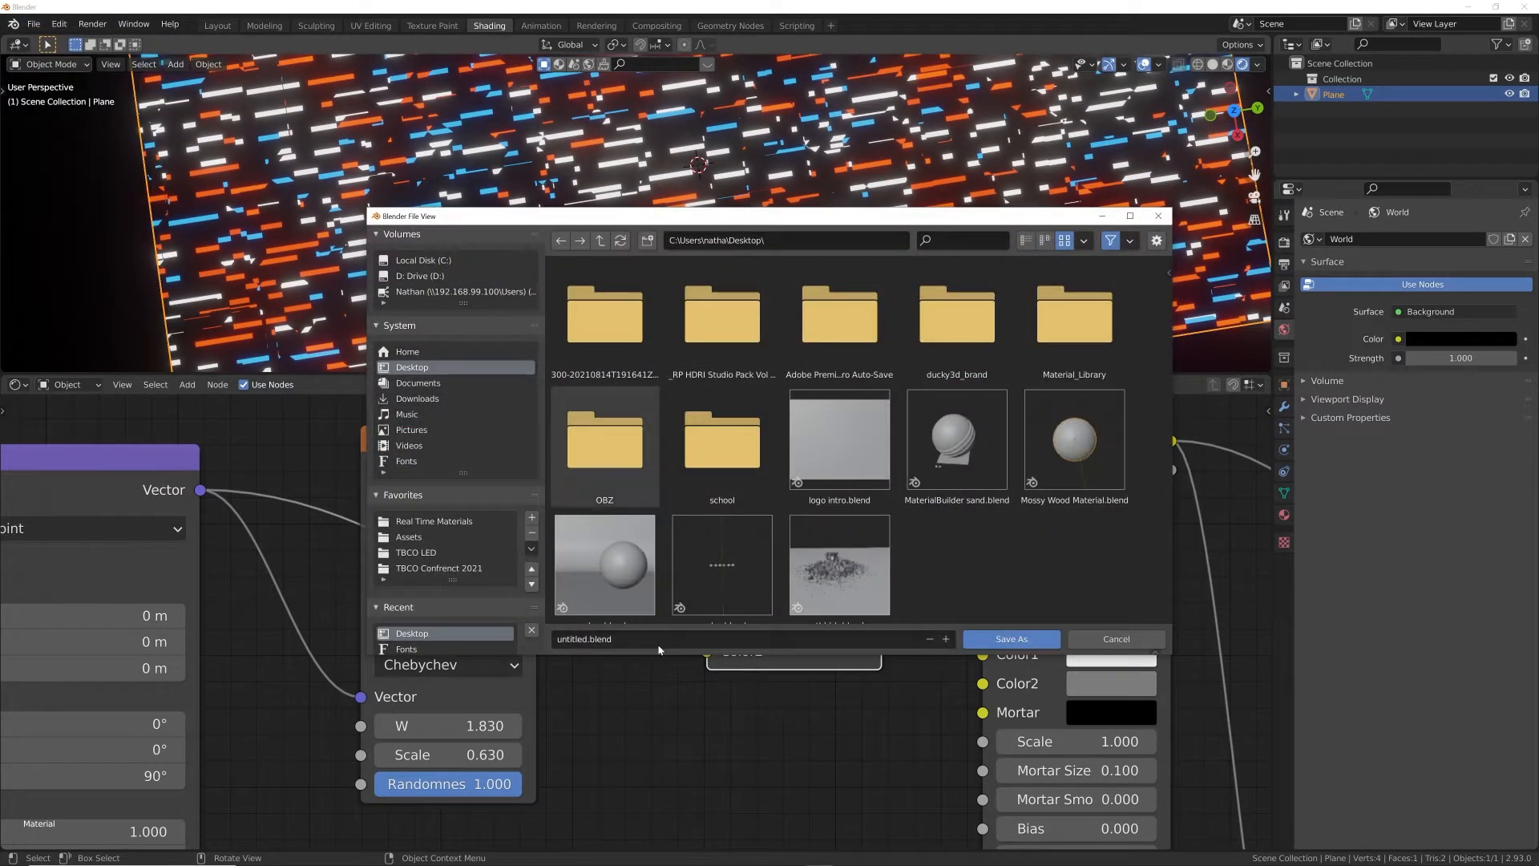
pyautogui.click(659, 646)
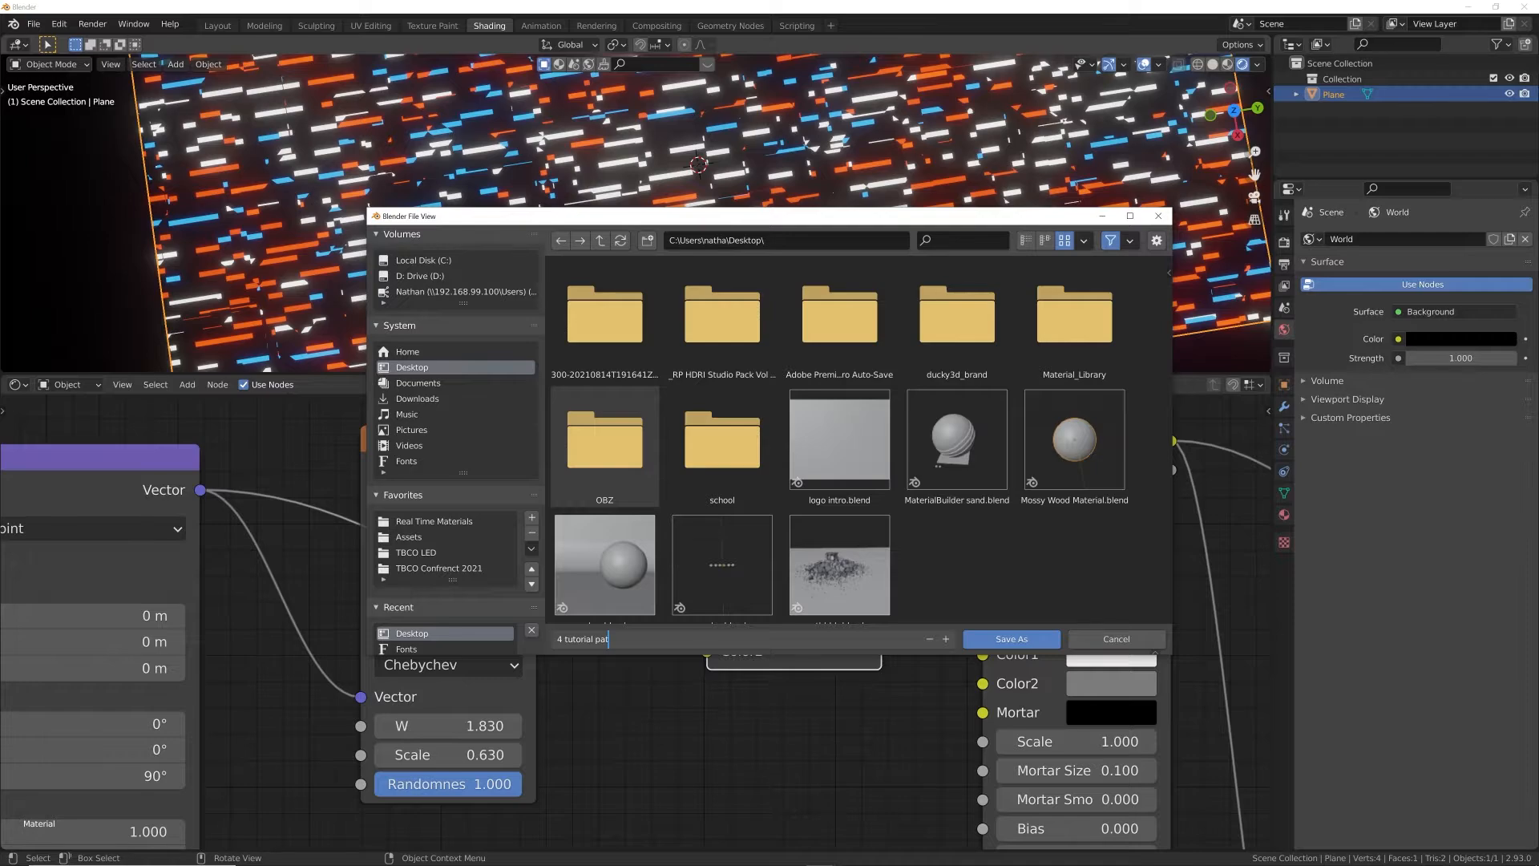
pyautogui.press('Return')
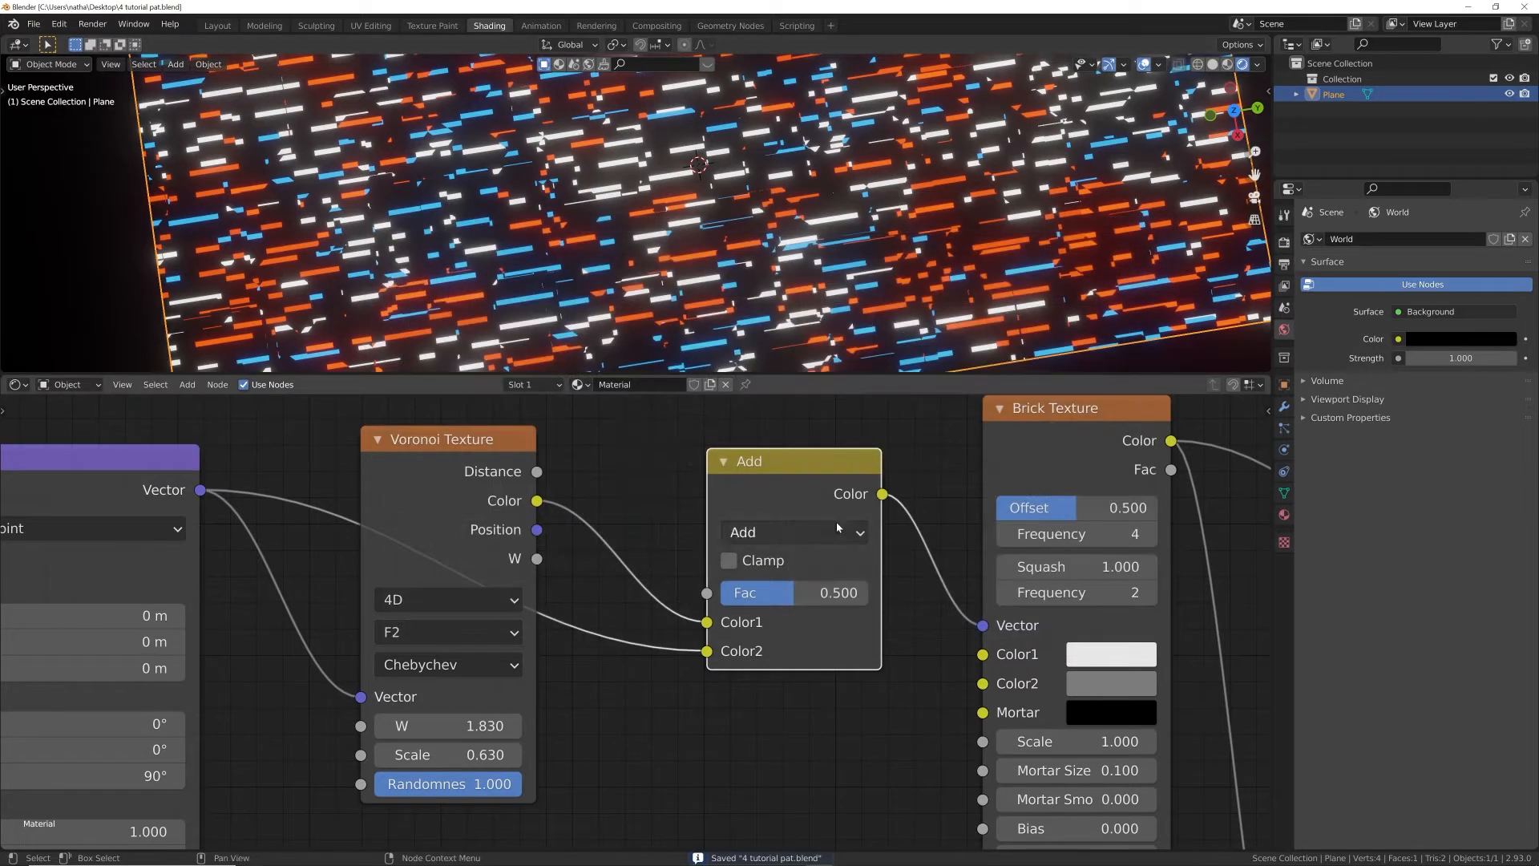
# - Examine the distorted glowing dash pattern on the plane from several angles and distances
pyautogui.scroll(-6, 762, 217)
pyautogui.moveTo(745, 225); pyautogui.dragTo(790, 164, button='middle')
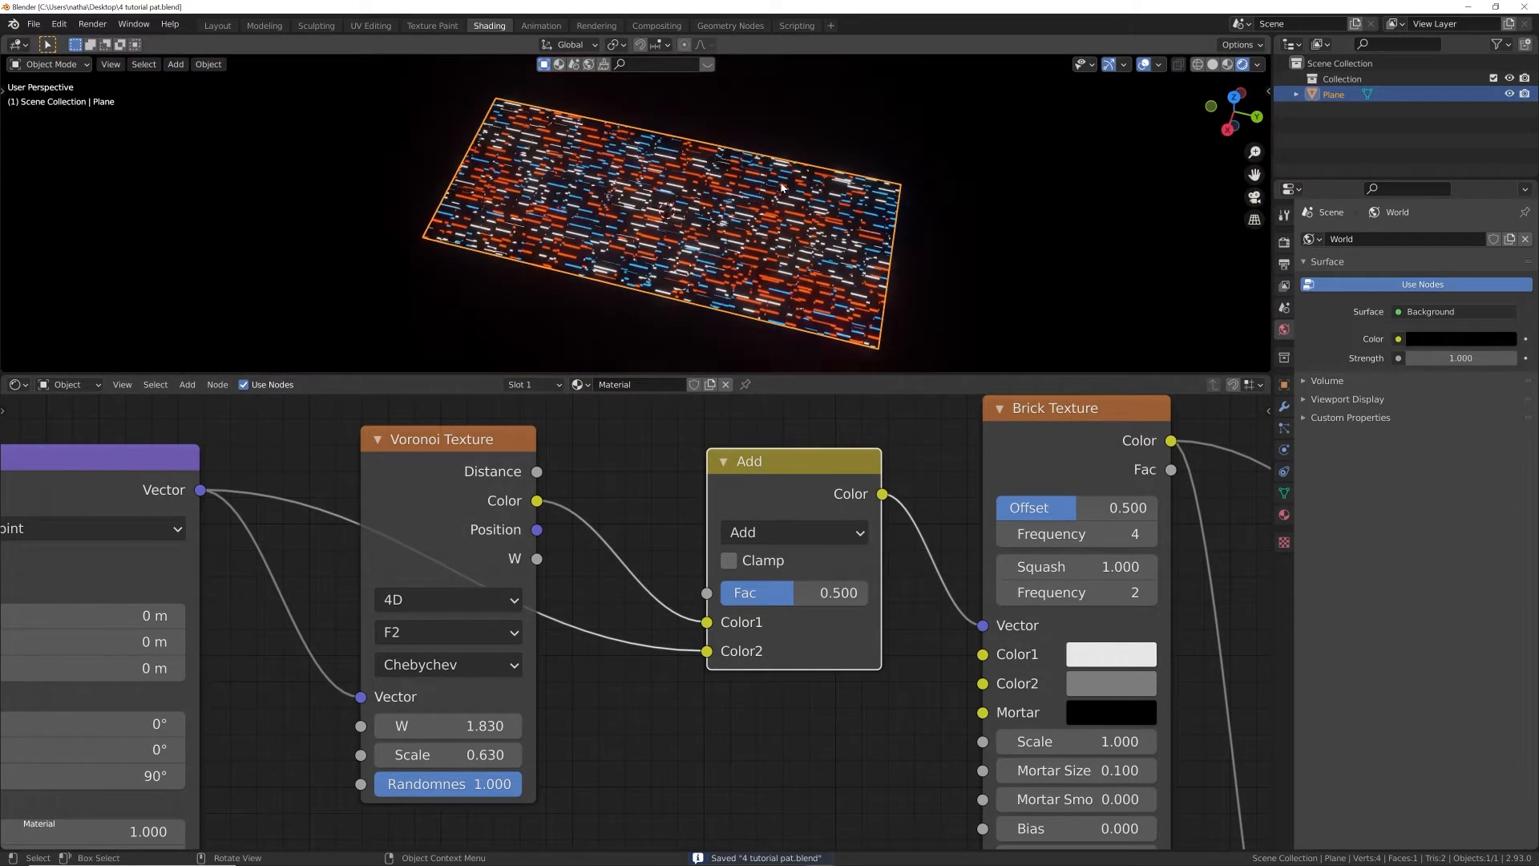
pyautogui.scroll(4, 789, 192)
pyautogui.moveTo(789, 261); pyautogui.dragTo(794, 290, button='middle')
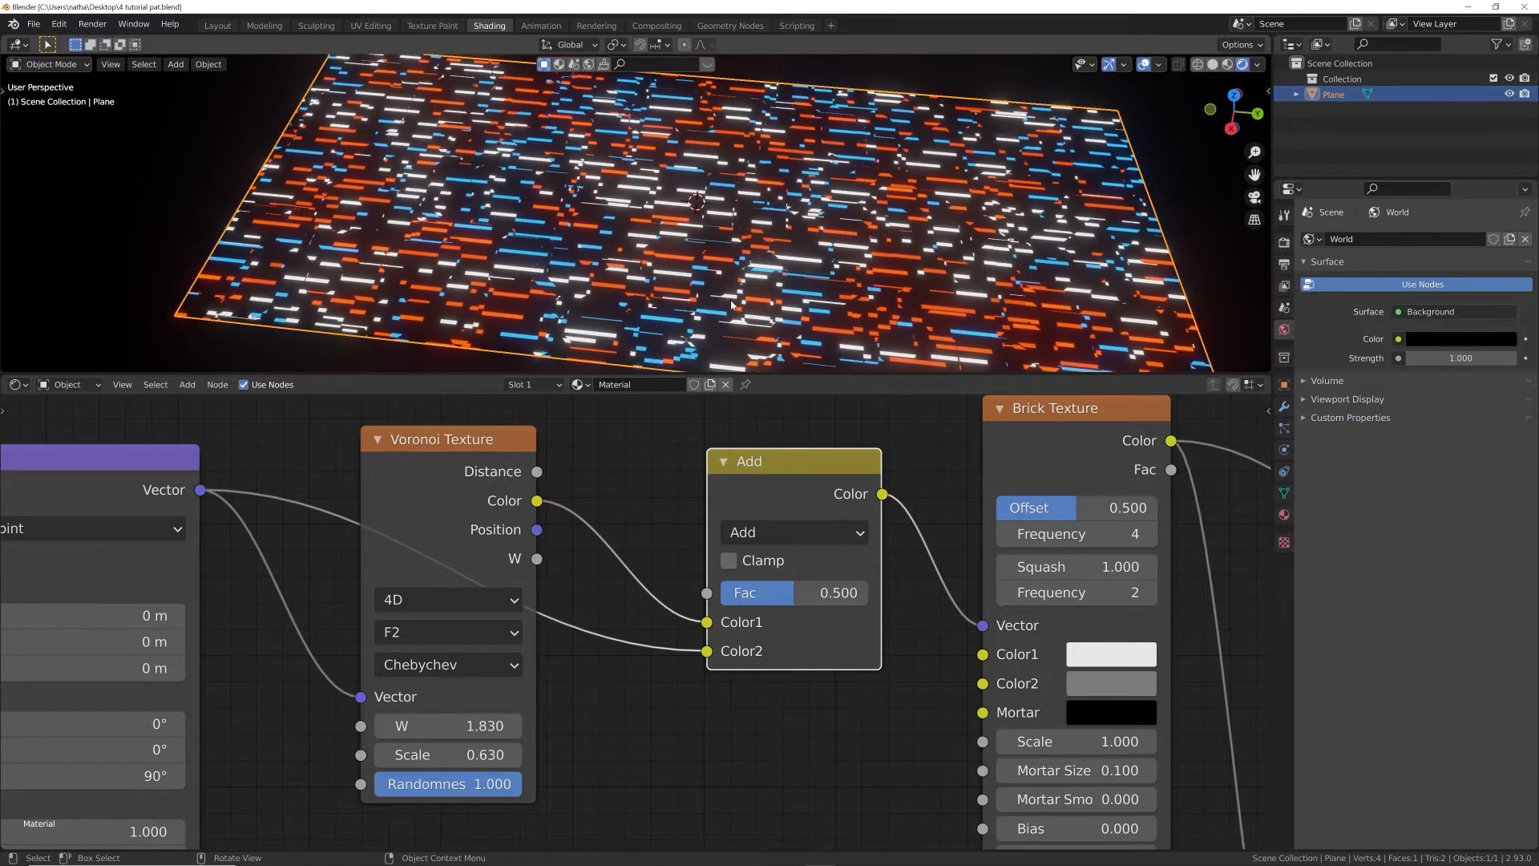
pyautogui.scroll(-6, 943, 639)
pyautogui.moveTo(942, 638); pyautogui.dragTo(820, 644, button='middle')
pyautogui.moveTo(628, 237); pyautogui.dragTo(545, 243, button='middle')
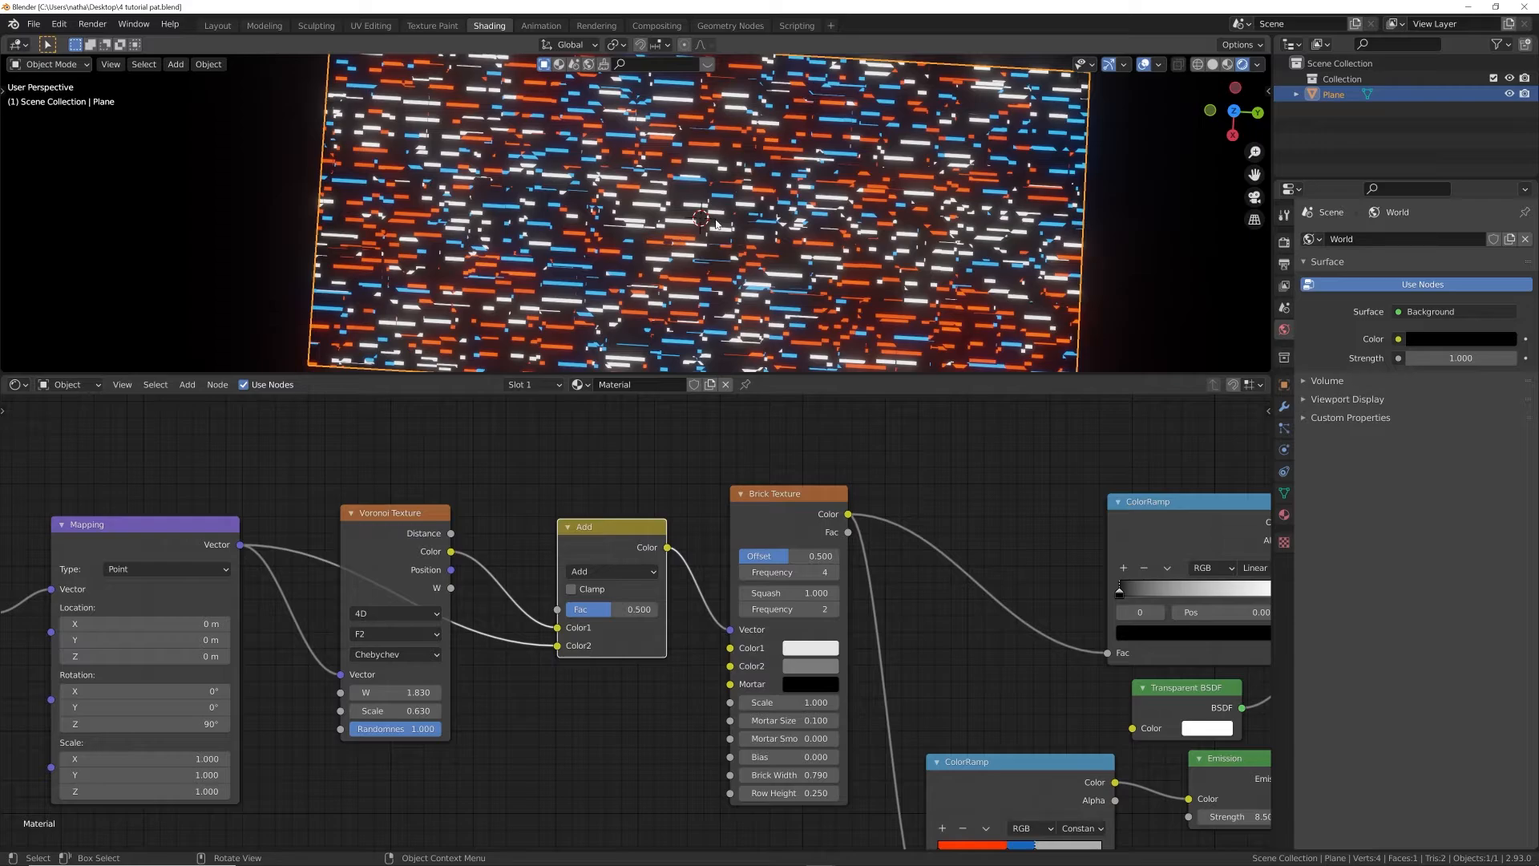
pyautogui.moveTo(574, 270); pyautogui.dragTo(675, 237, button='middle')
pyautogui.moveTo(735, 278); pyautogui.dragTo(700, 232, button='middle')
pyautogui.scroll(-4, 700, 231)
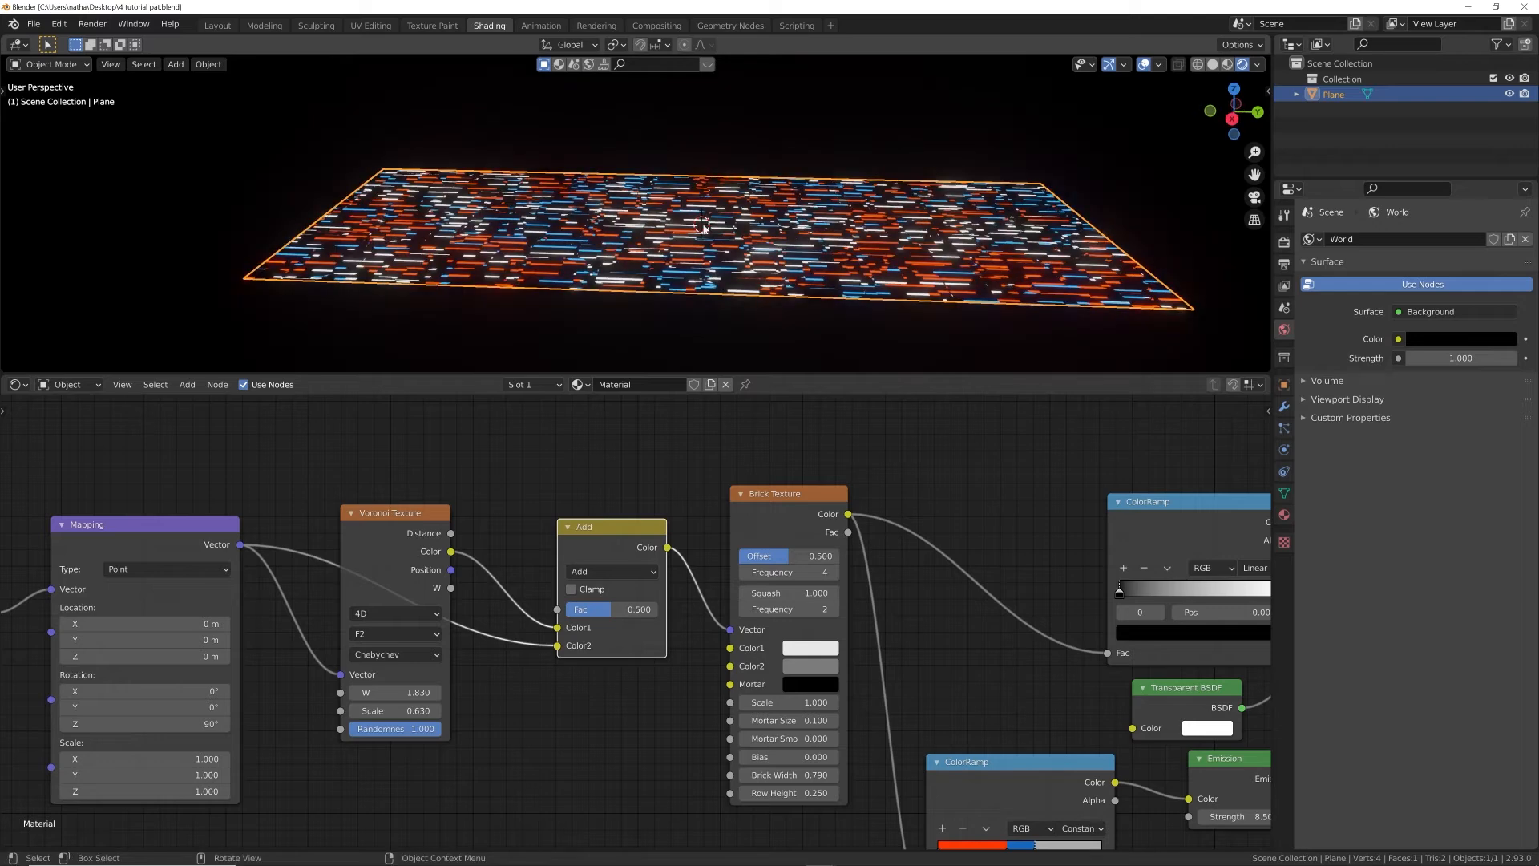
# - Duplicate the plane in place and show the 3D viewport's tools
pyautogui.hotkey('shift', 'd')
pyautogui.press('Escape')
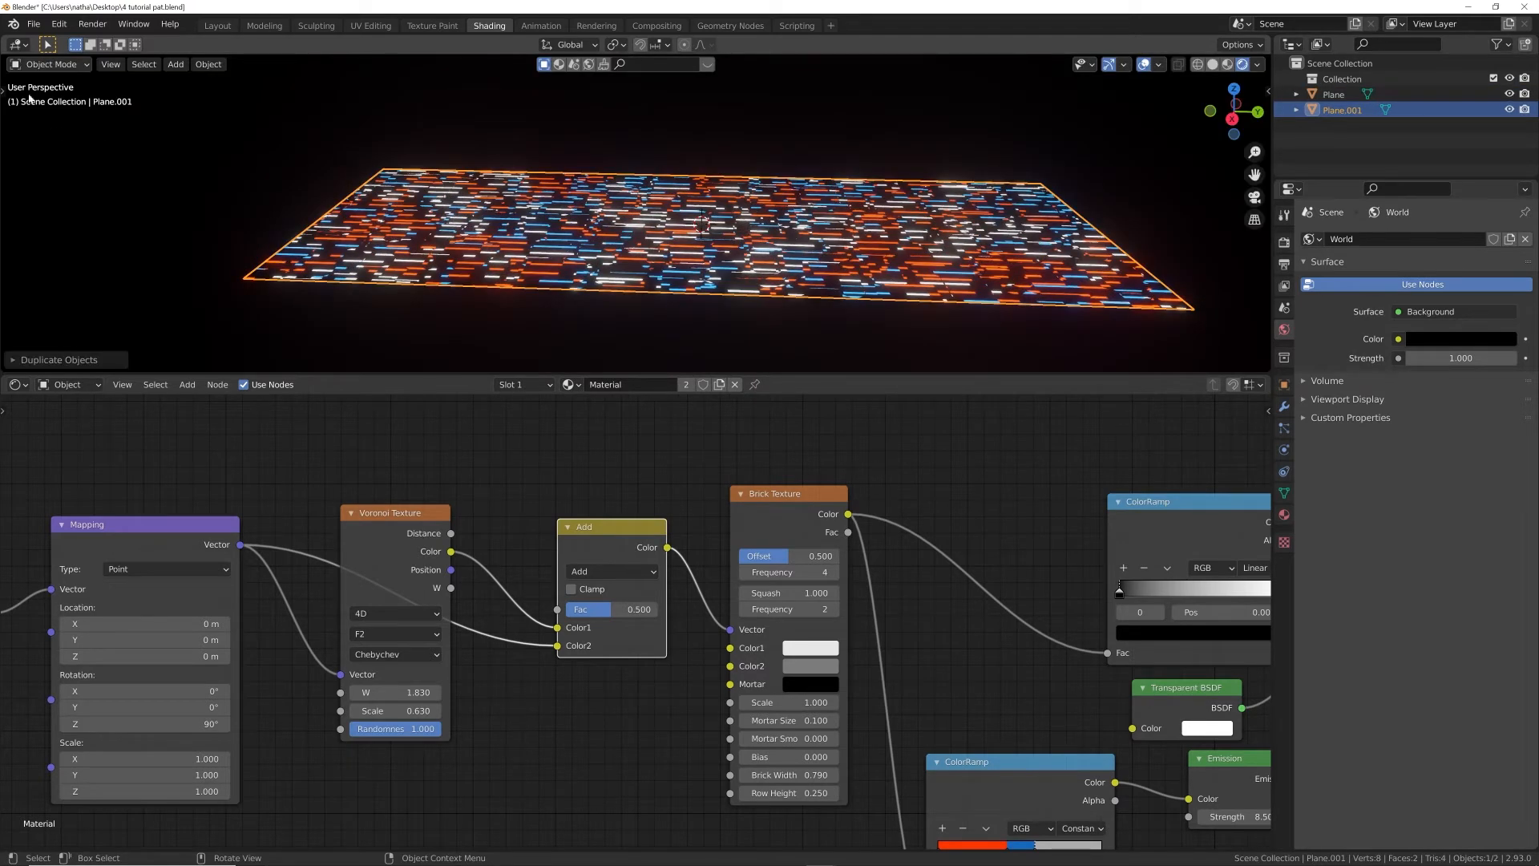
pyautogui.click(7, 95)
pyautogui.click(3, 92)
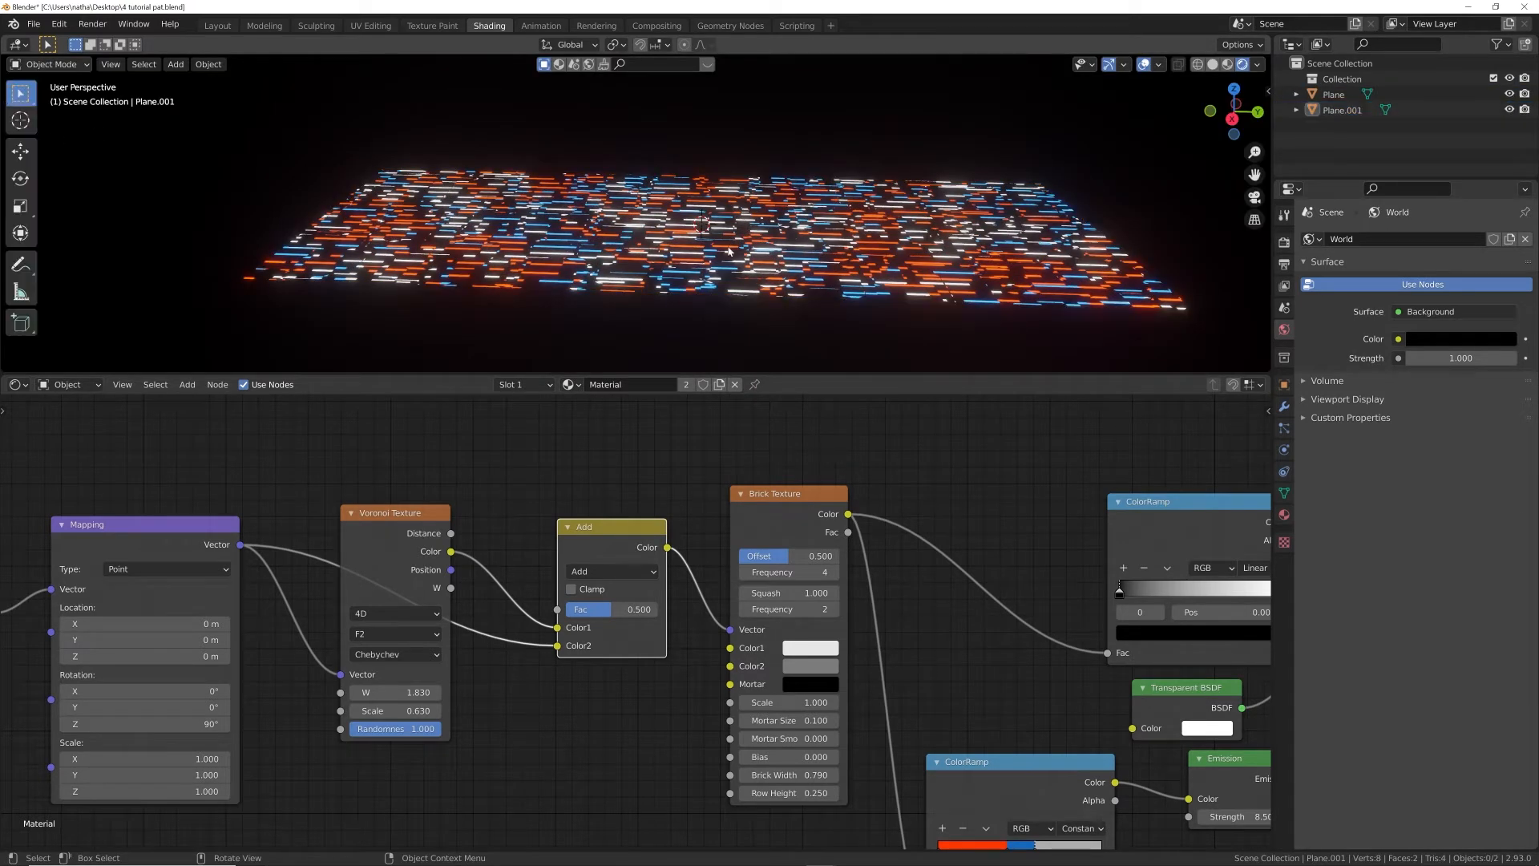
# - Select the duplicated plane and raise it slightly along Z above the original
pyautogui.click(441, 273)
pyautogui.click(21, 151)
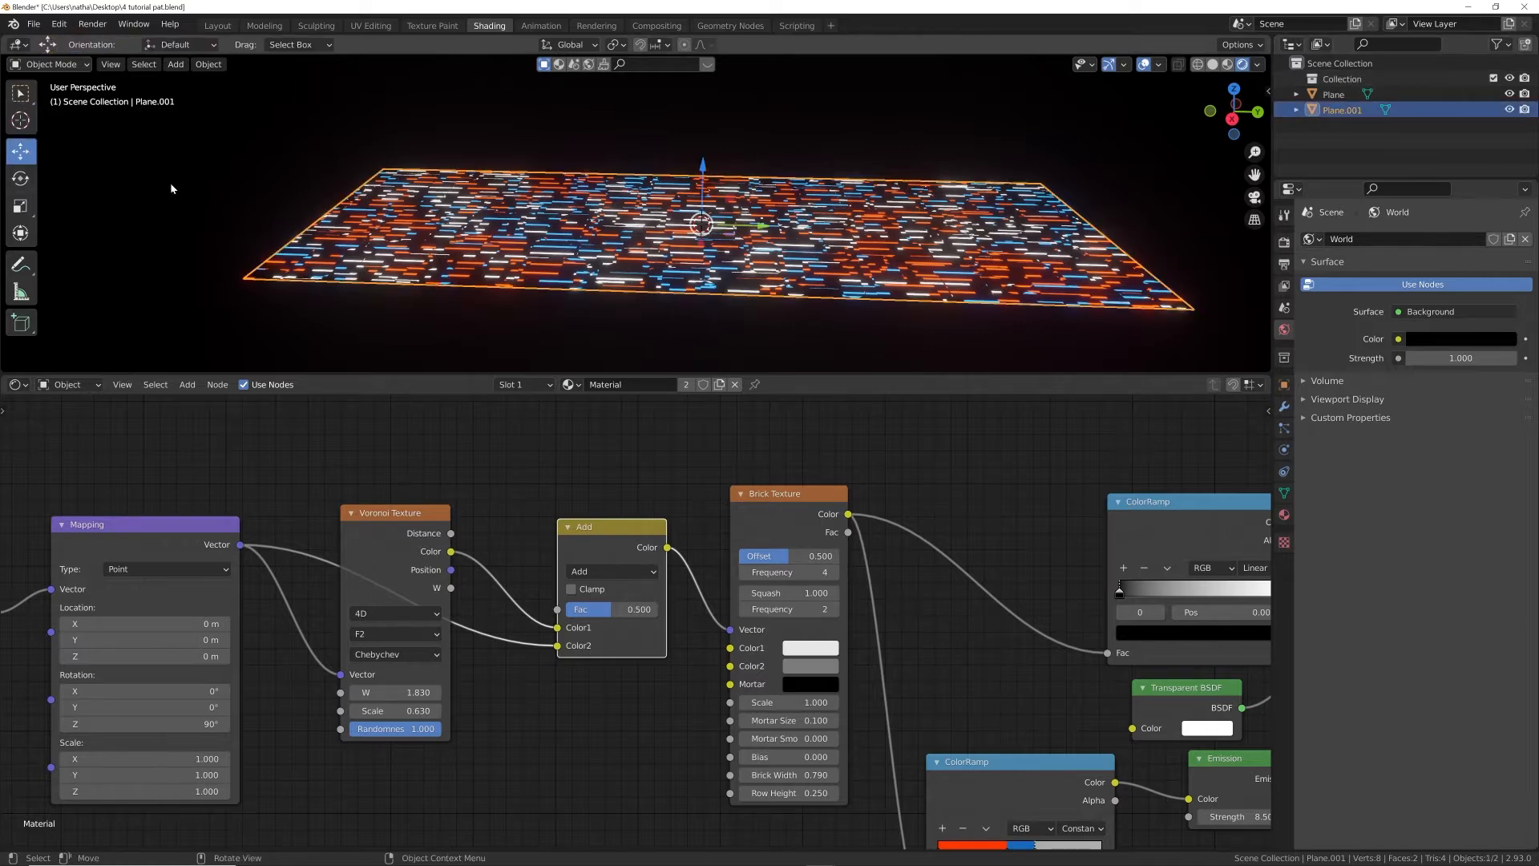
pyautogui.moveTo(702, 172); pyautogui.dragTo(706, 168)
# - Duplicate the raised plane and move the new copy about 0.25 m down along Z
pyautogui.hotkey('shift', 'd')
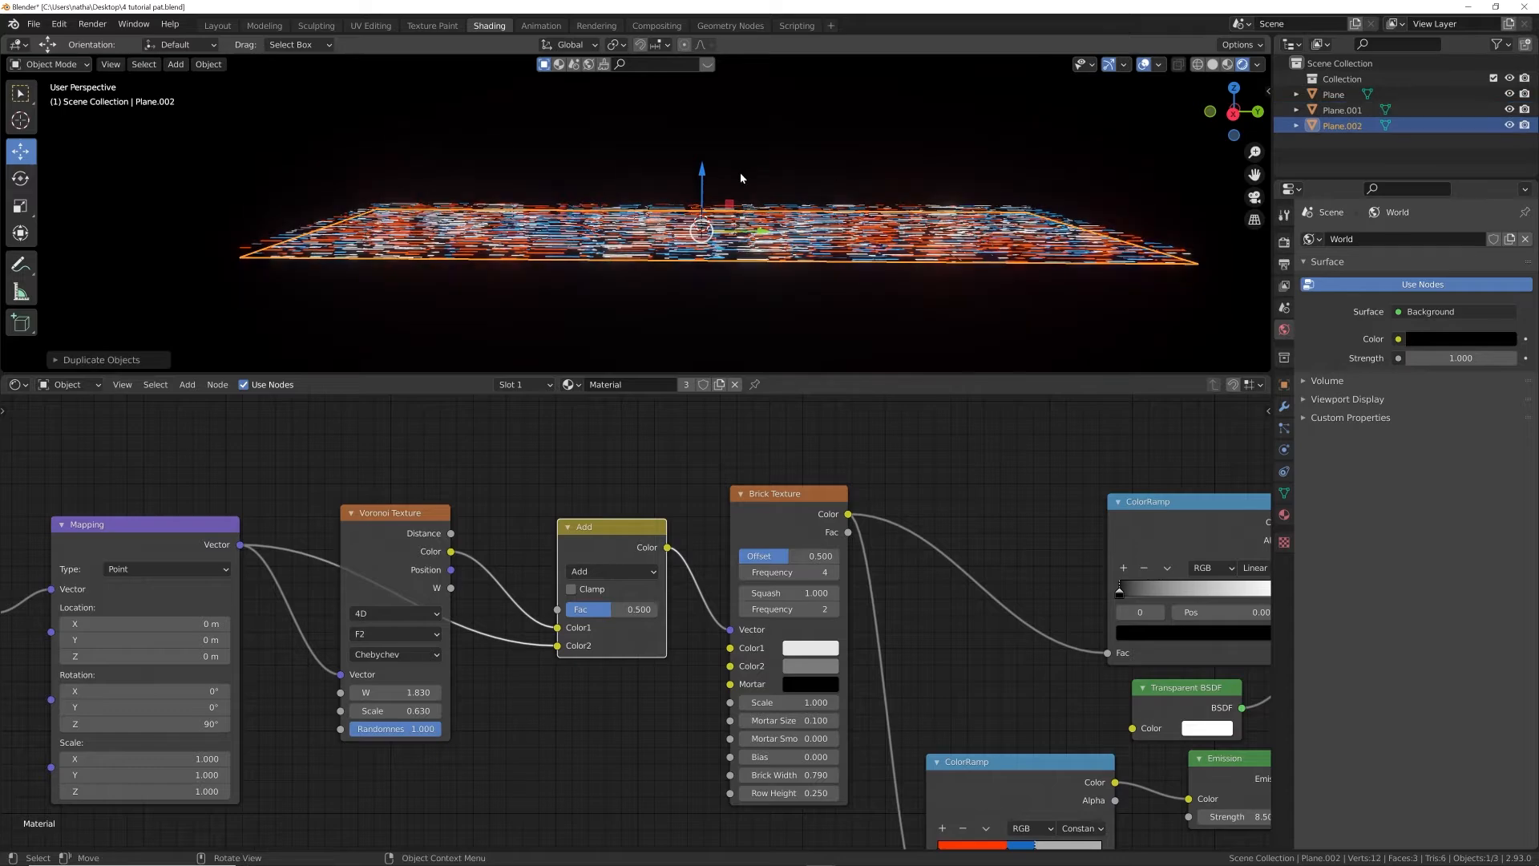
pyautogui.press('z')
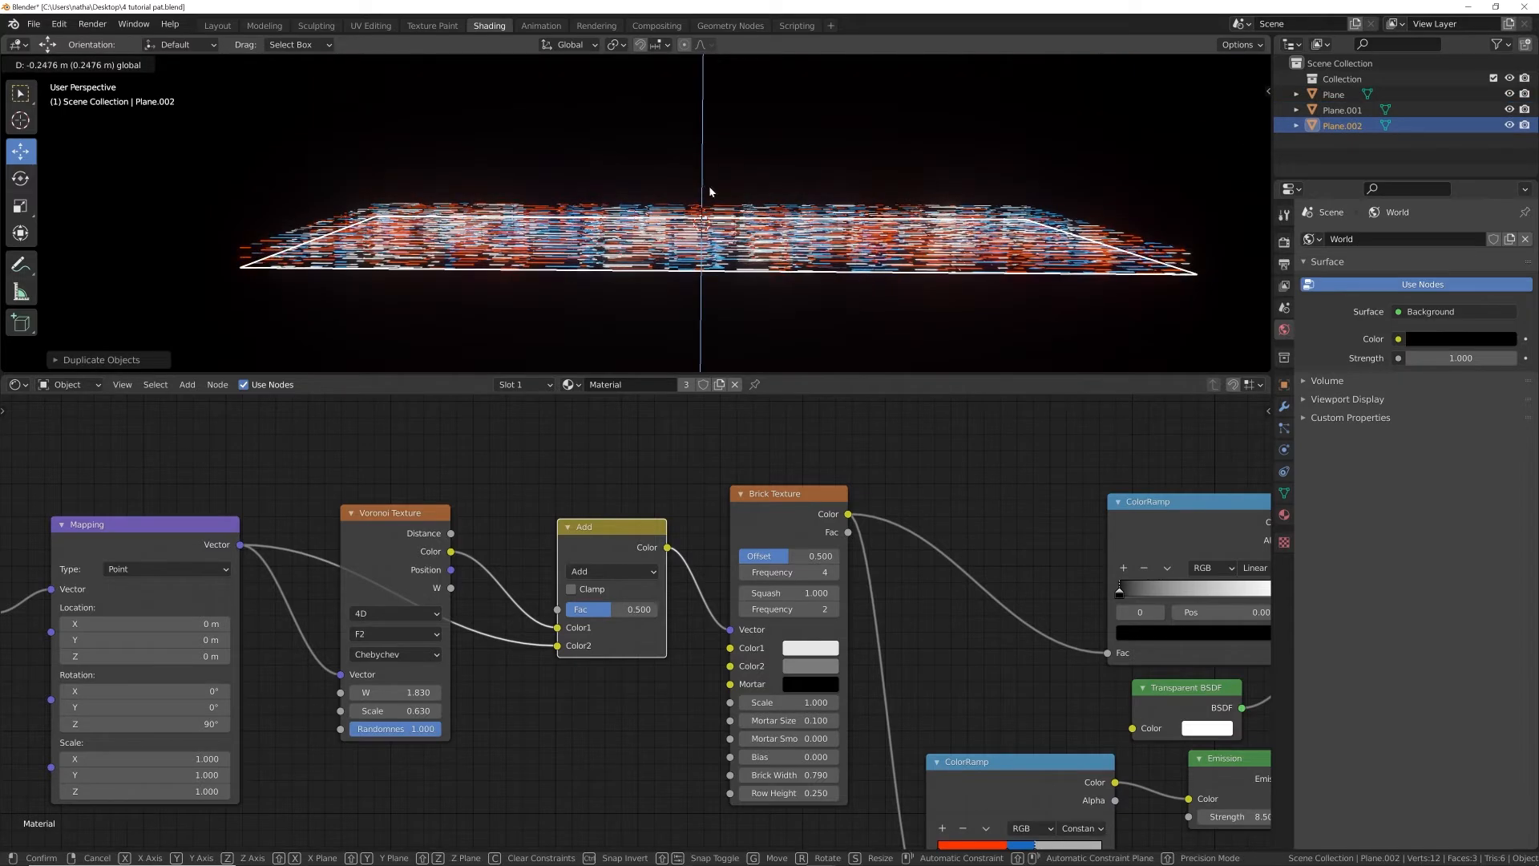
pyautogui.click(712, 193)
pyautogui.click(786, 183)
pyautogui.moveTo(786, 183); pyautogui.dragTo(745, 347, button='middle')
pyautogui.scroll(3, 754, 301)
pyautogui.scroll(2, 741, 289)
pyautogui.moveTo(841, 260); pyautogui.dragTo(846, 296, button='middle')
pyautogui.scroll(-4, 846, 296)
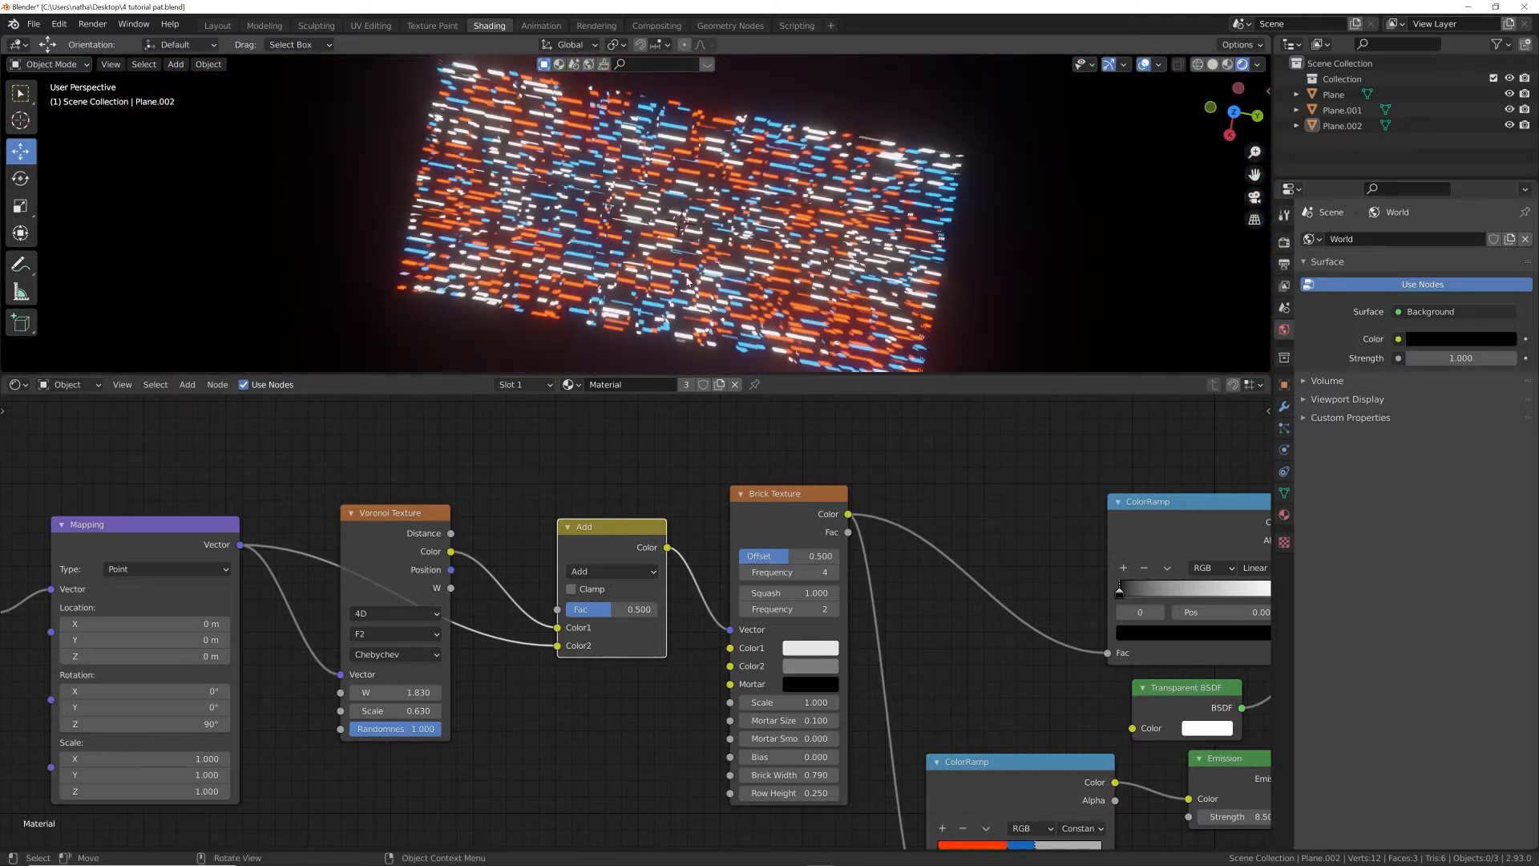
# - Move the Texture Coordinate, Mapping, Voronoi, Add and Brick Texture nodes together farther away from the two ColorRamps
pyautogui.scroll(-3, 565, 566)
pyautogui.moveTo(565, 566); pyautogui.dragTo(683, 554, button='middle')
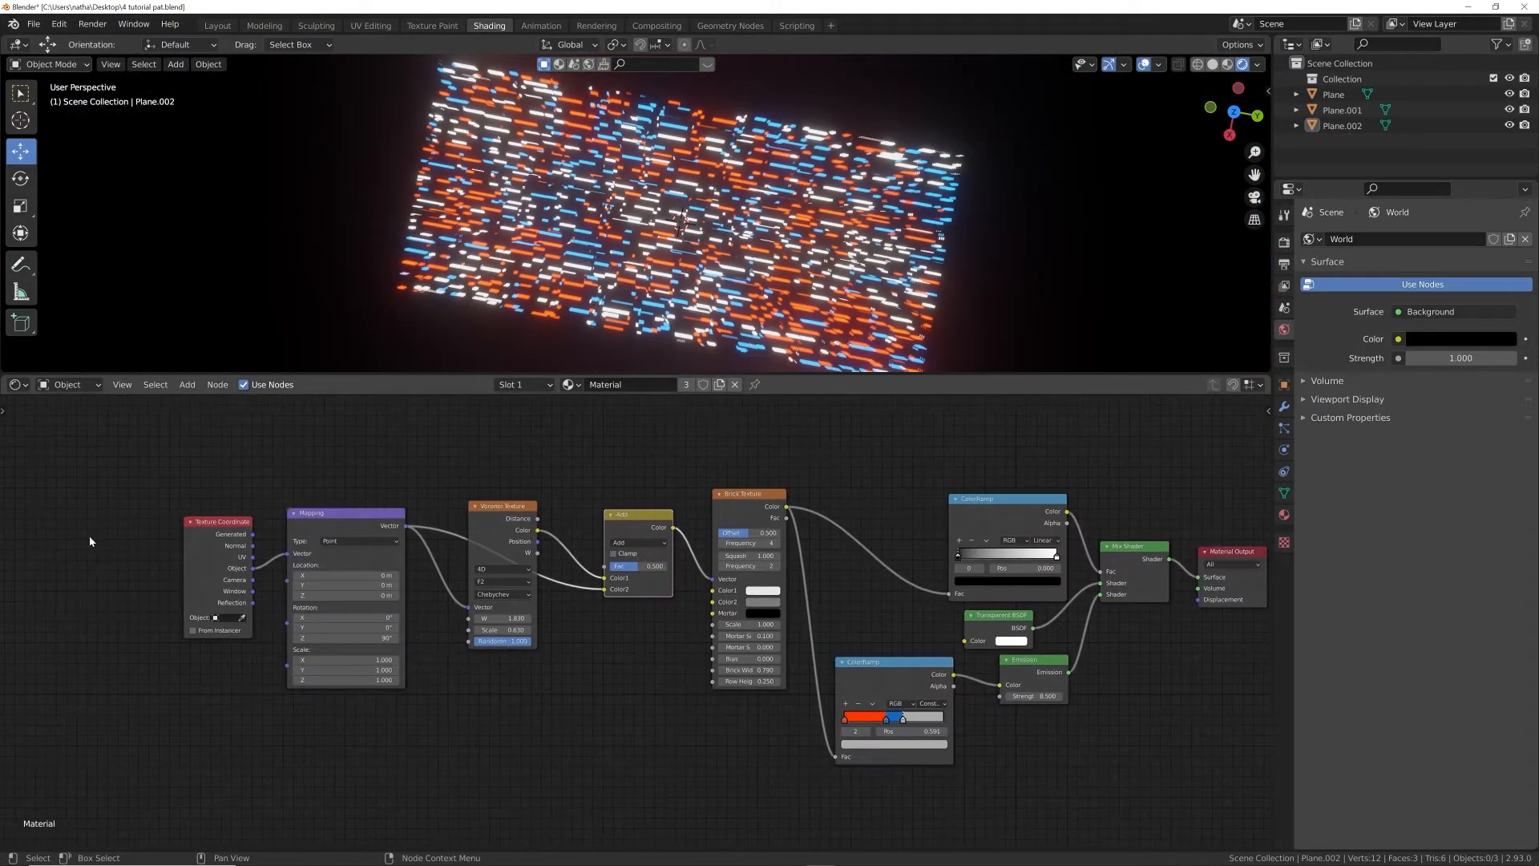
pyautogui.moveTo(84, 537); pyautogui.dragTo(752, 603)
pyautogui.press('g')
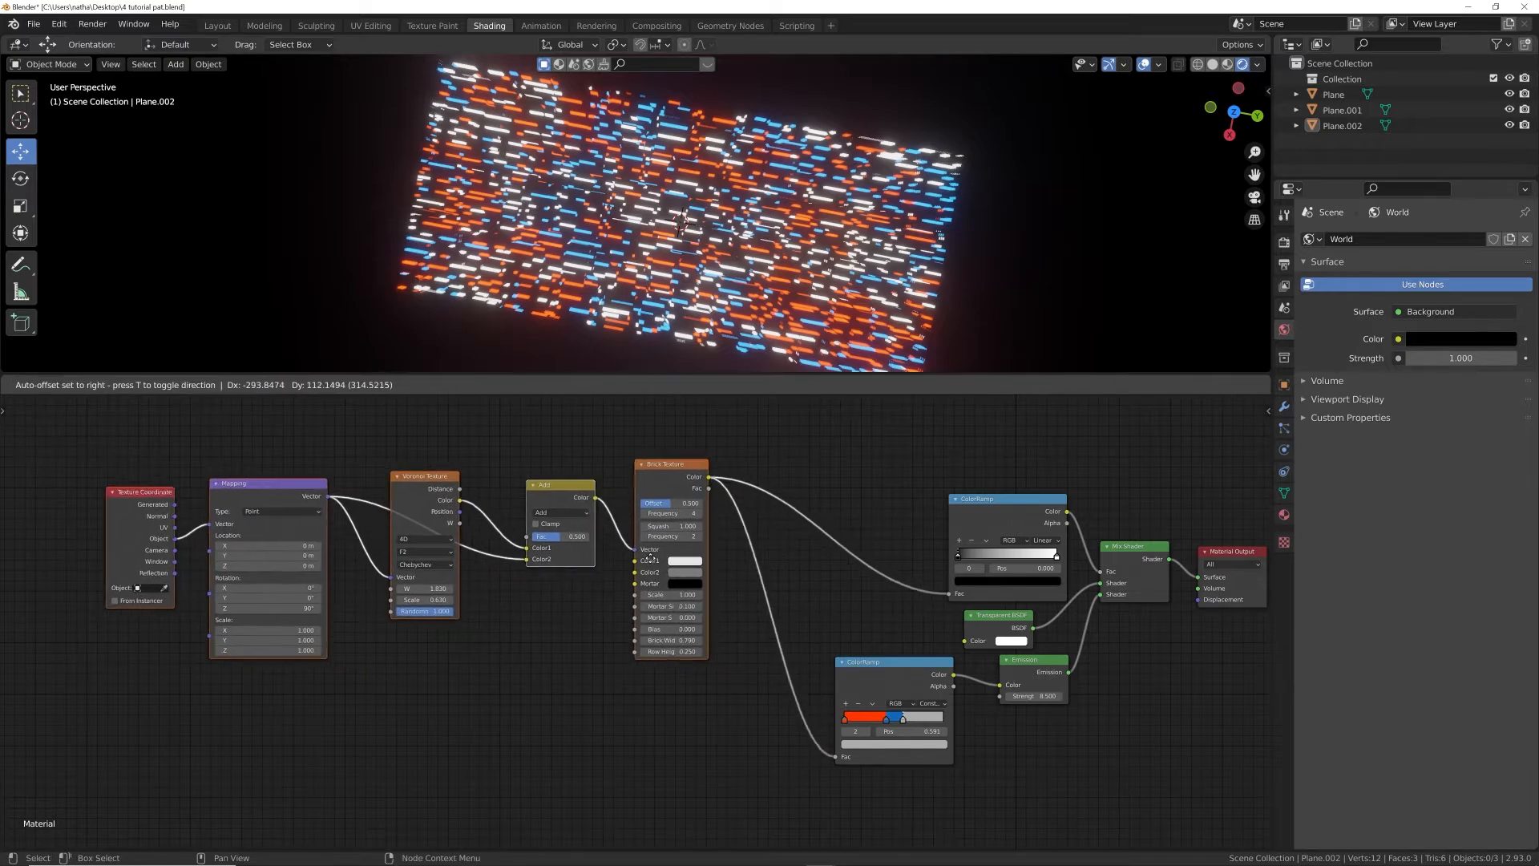
pyautogui.click(602, 555)
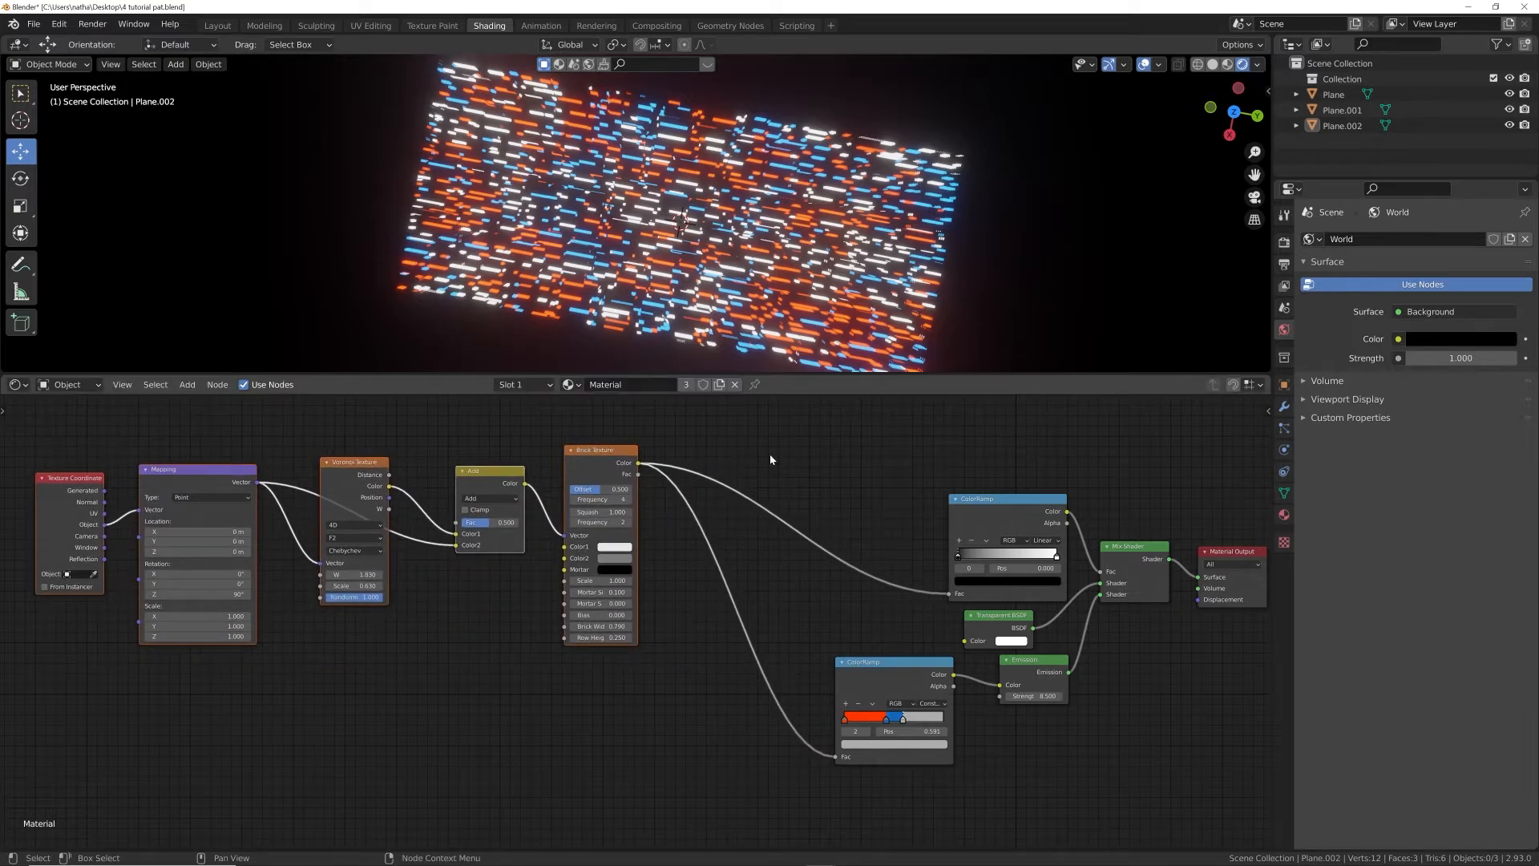
# - Add a reroute across both Brick Texture Color links and place it lower, just before the multicolored ColorRamp
pyautogui.keyDown('shift'); pyautogui.moveTo(761, 508); pyautogui.dragTo(690, 745, button='right'); pyautogui.keyUp('shift')
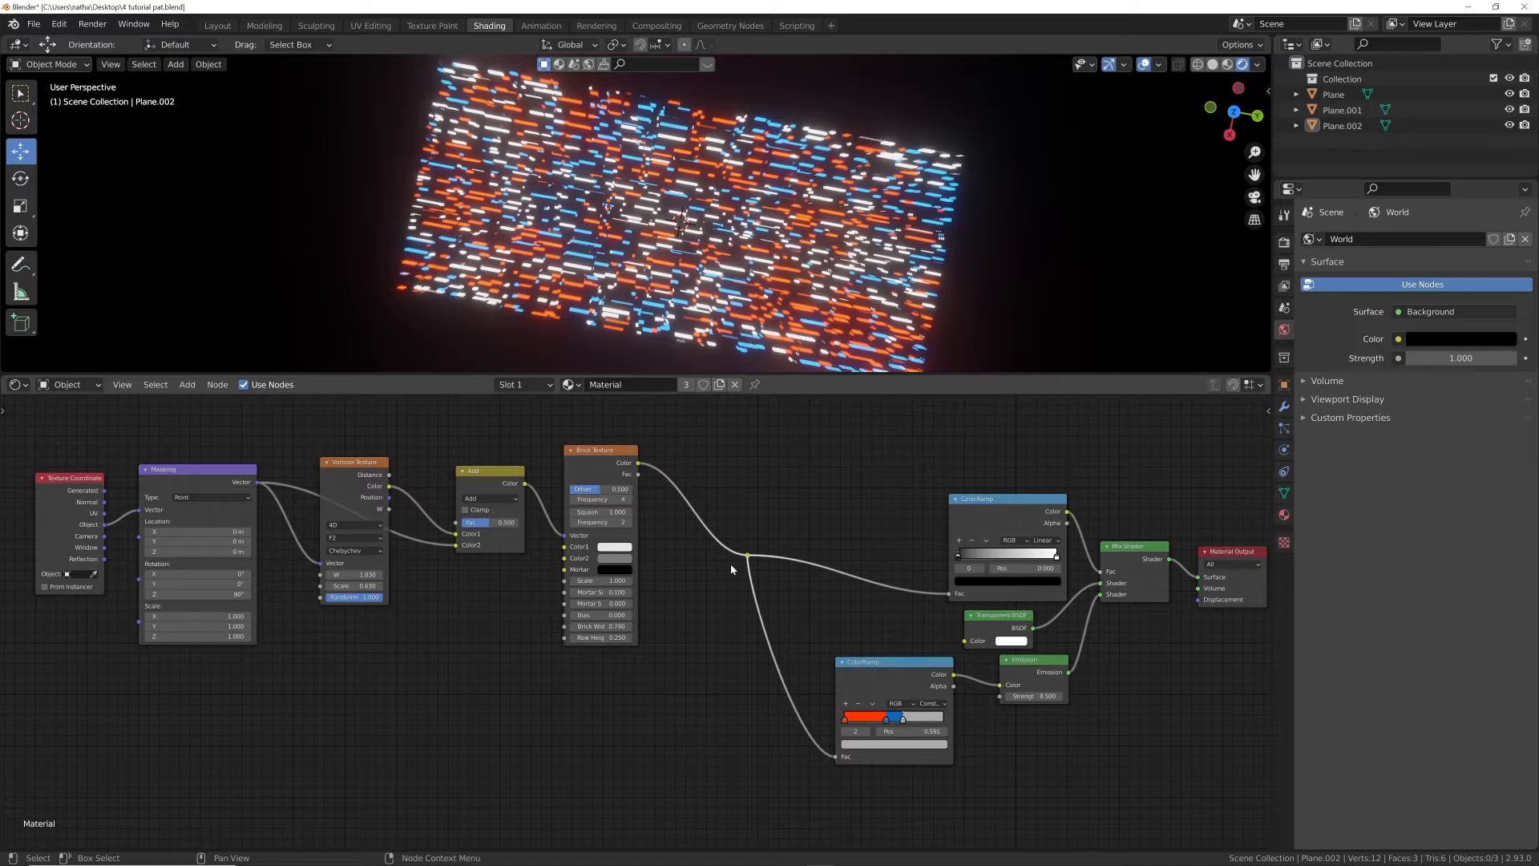
pyautogui.press('g')
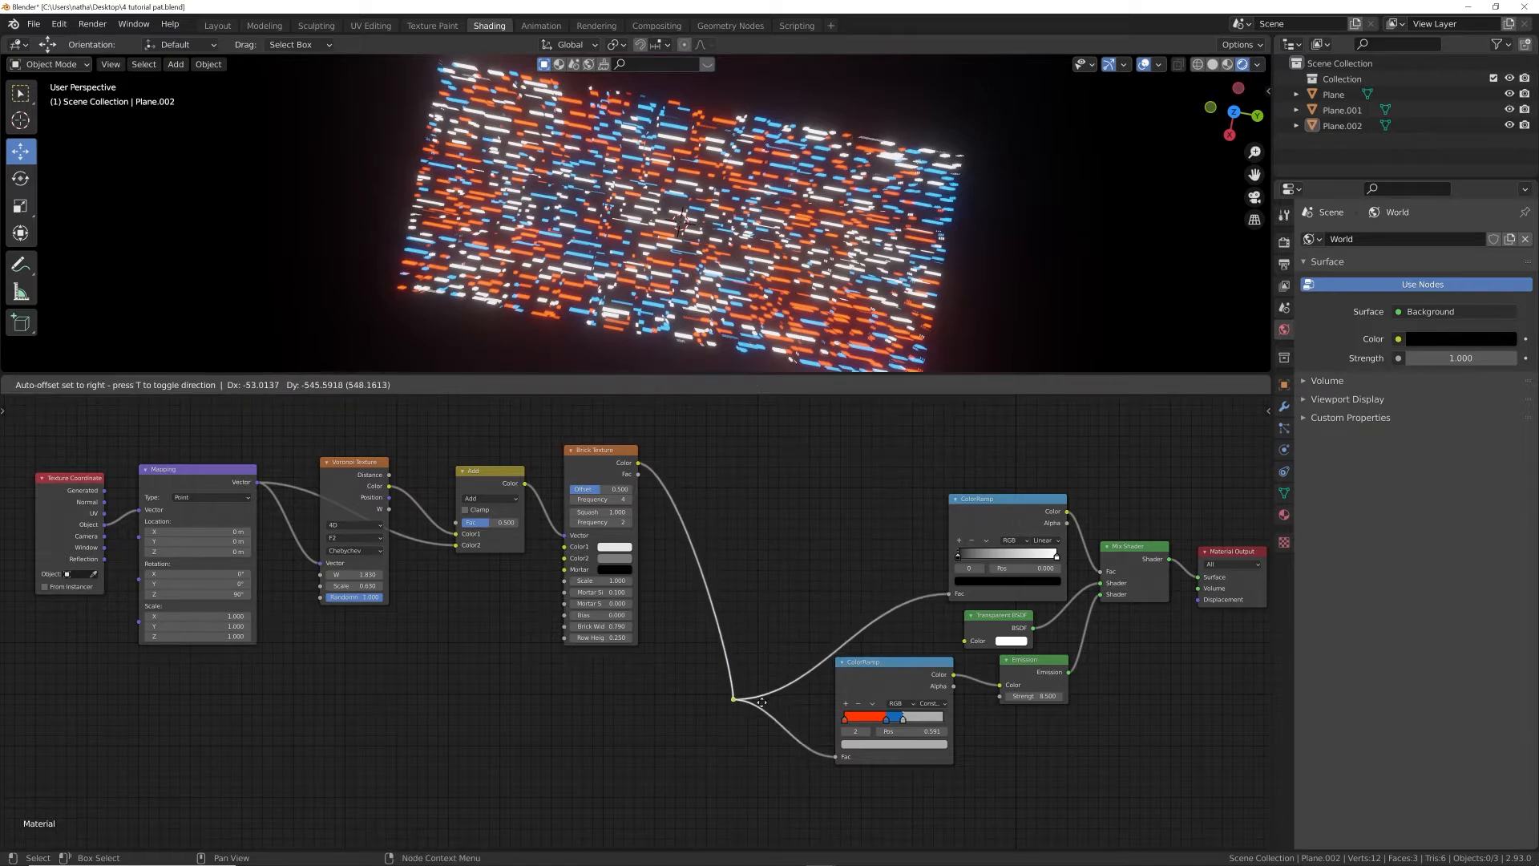
pyautogui.click(756, 685)
# - Add a Gradient Texture node in the empty area below the Brick Texture
pyautogui.moveTo(793, 657); pyautogui.dragTo(762, 565, button='middle')
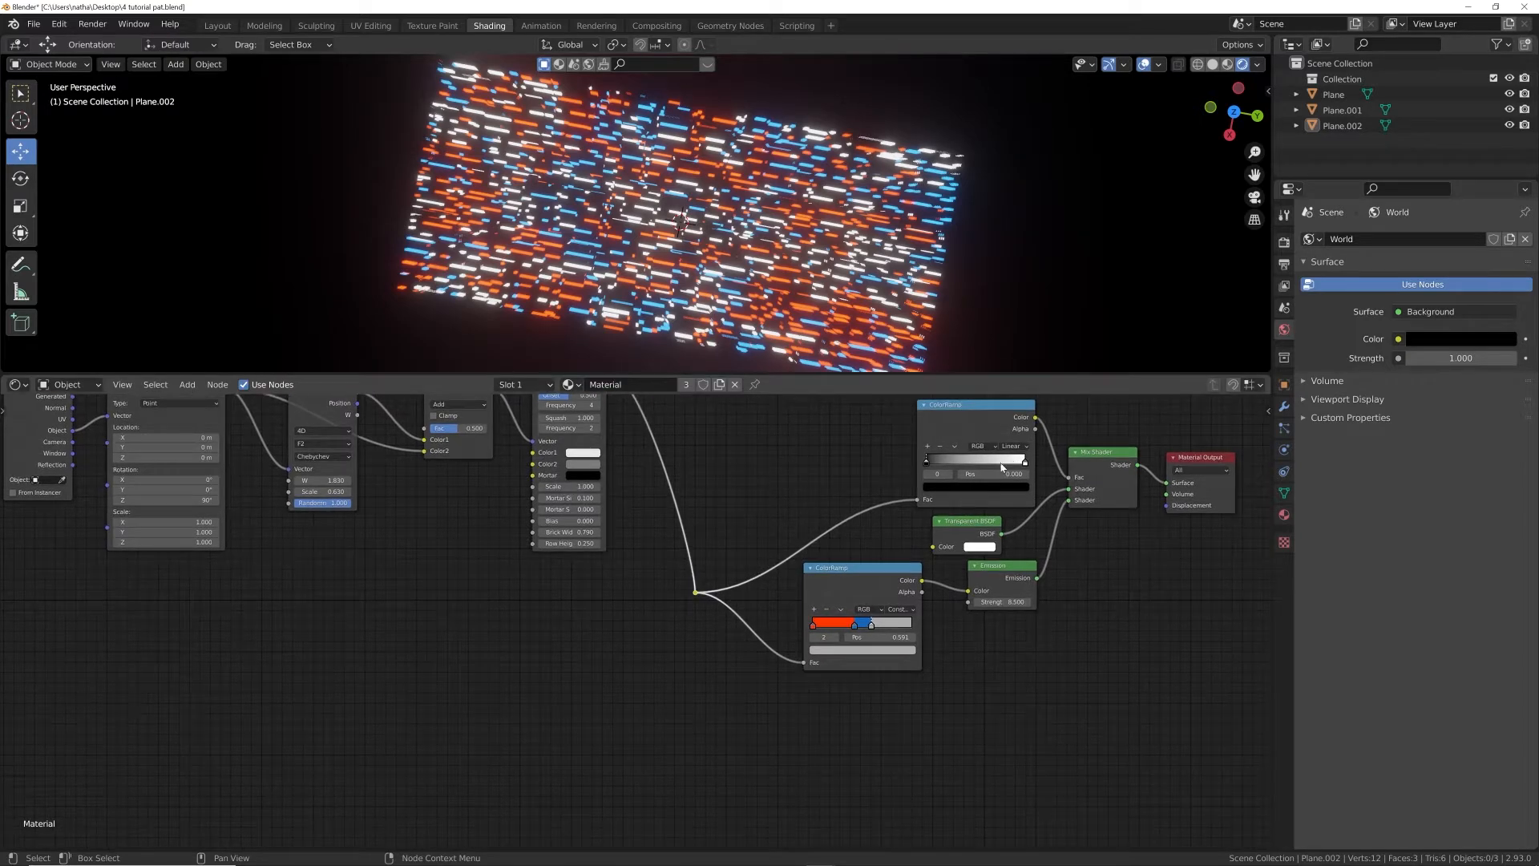
pyautogui.moveTo(675, 622); pyautogui.dragTo(801, 614, button='middle')
pyautogui.scroll(6, 738, 607)
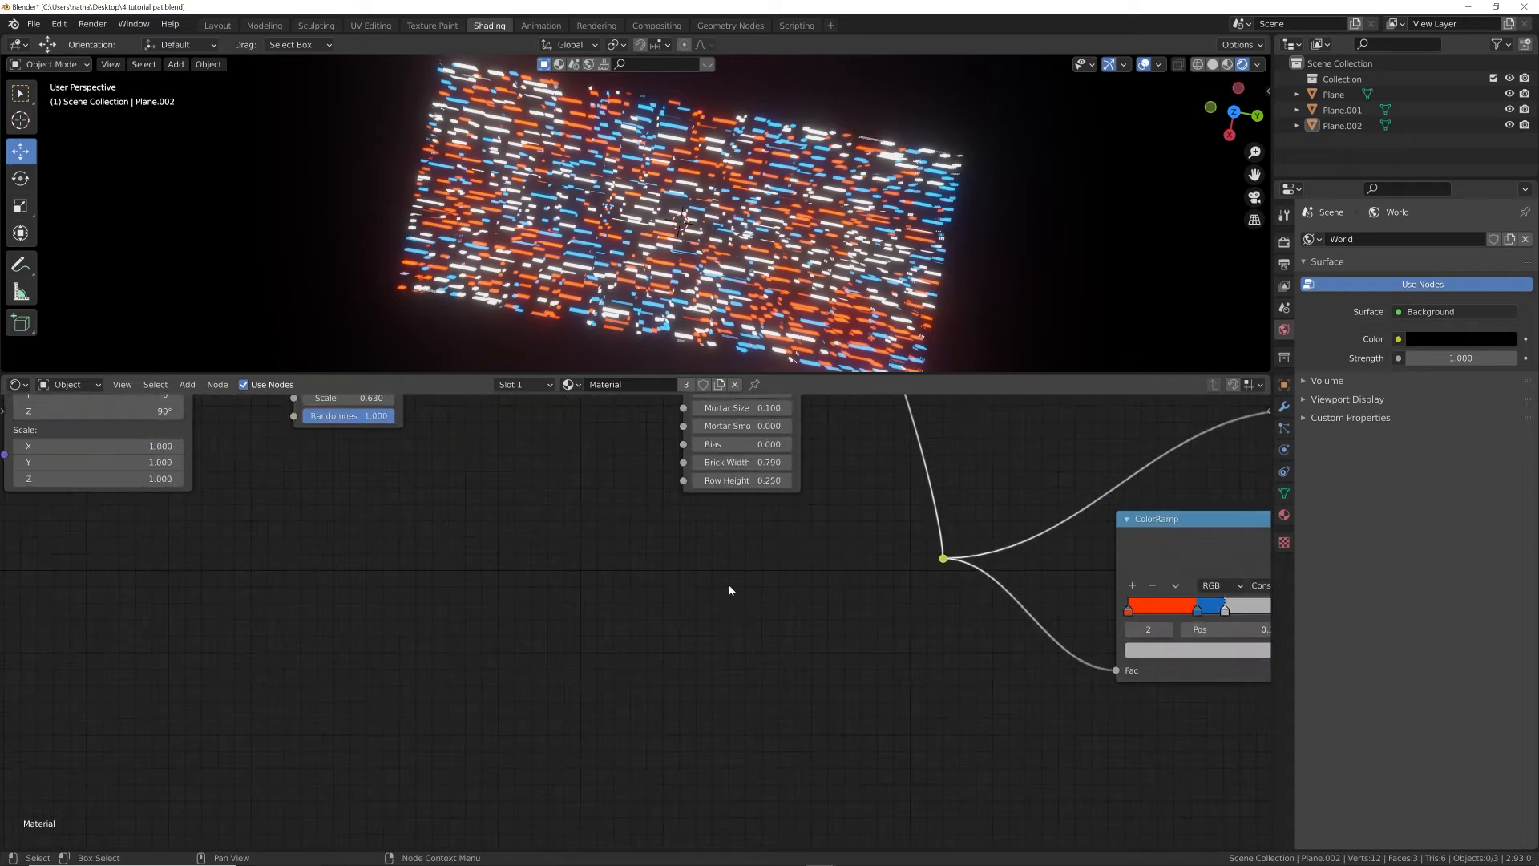
pyautogui.scroll(-4, 717, 579)
pyautogui.scroll(4, 658, 601)
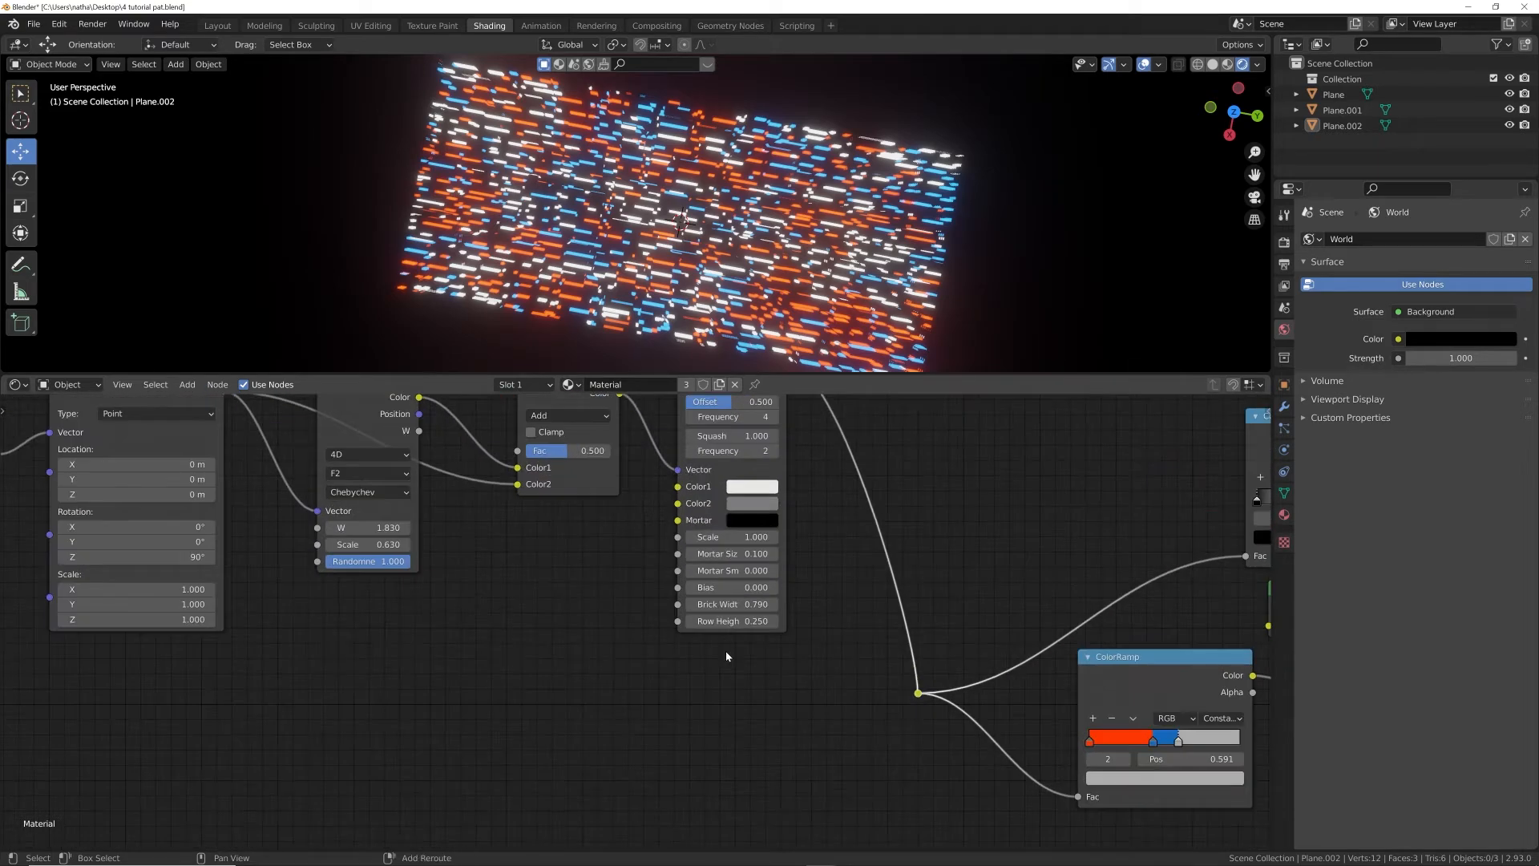
pyautogui.hotkey('shift', 'a')
pyautogui.click(727, 656)
pyautogui.write('gra')
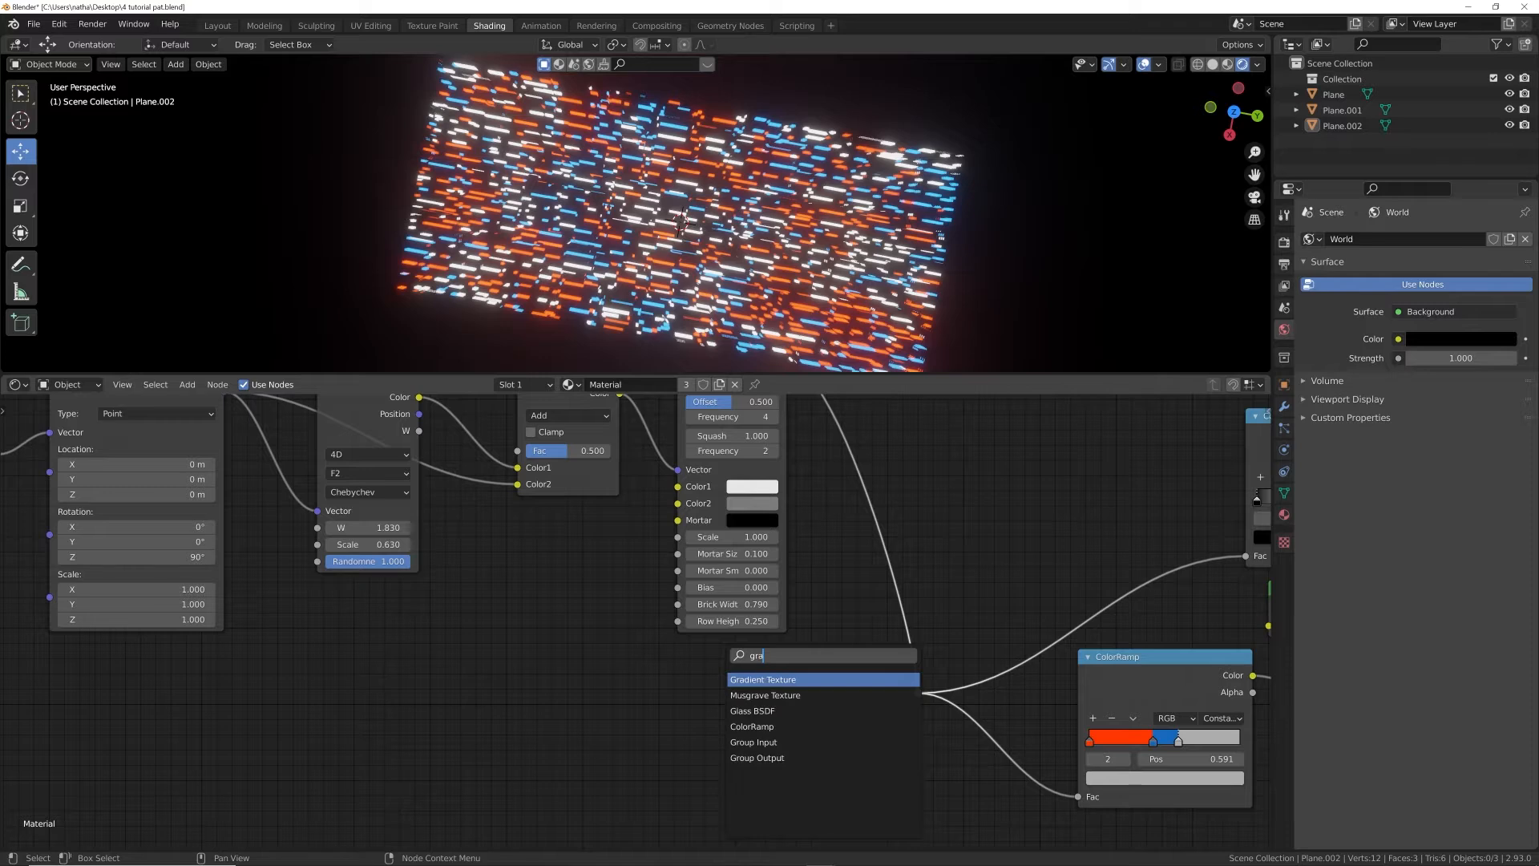
pyautogui.press('Return')
pyautogui.click(722, 699)
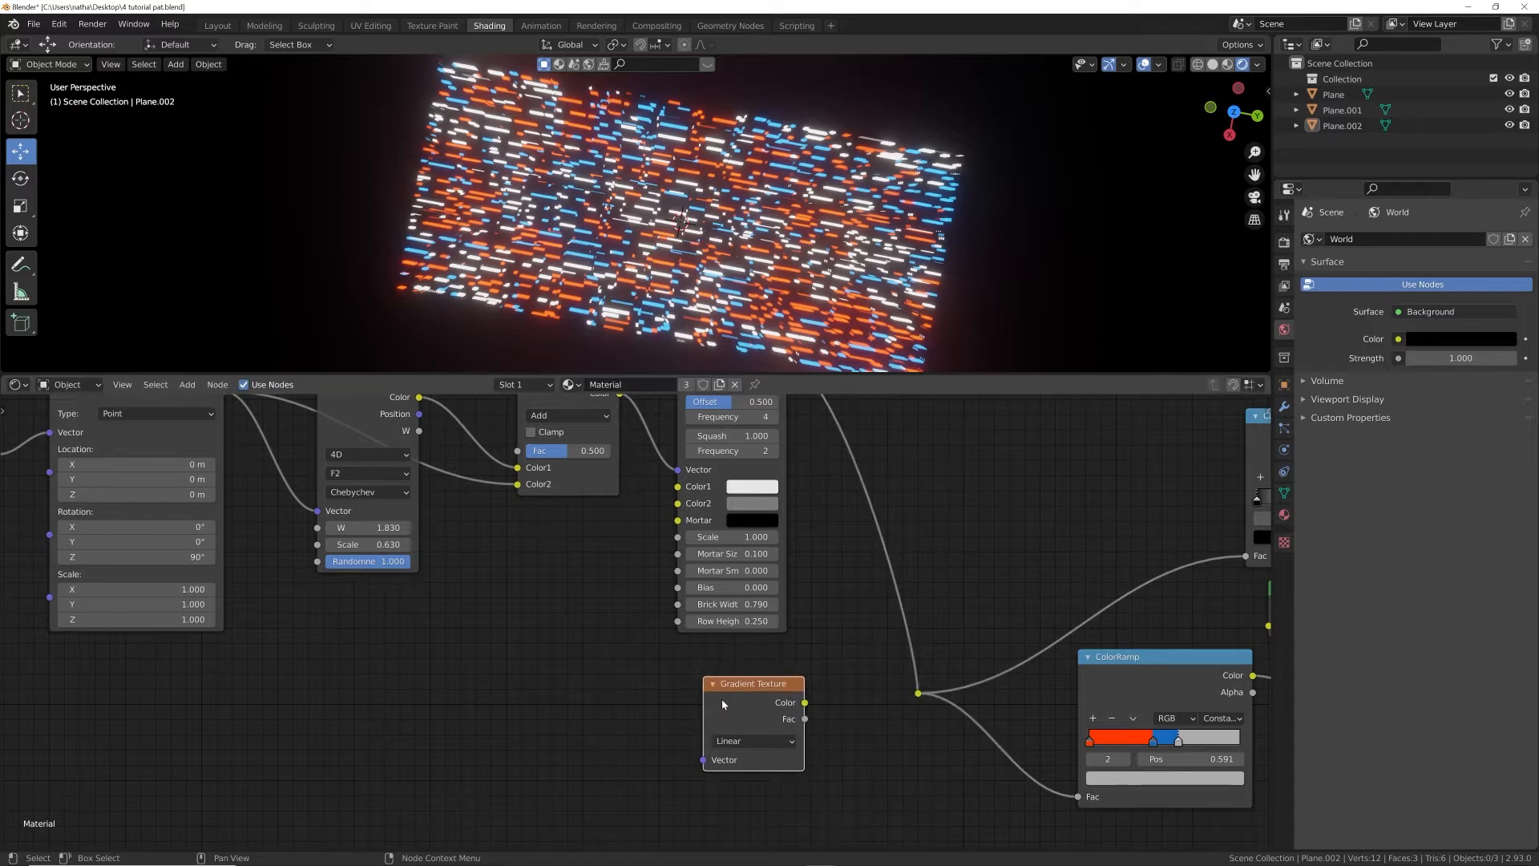
# - Lower the Texture Coordinate and Mapping nodes and connect the Mapping's Vector output to the Gradient Texture's Vector
pyautogui.scroll(5, 721, 699)
pyautogui.scroll(-6, 377, 601)
pyautogui.scroll(-2, 377, 605)
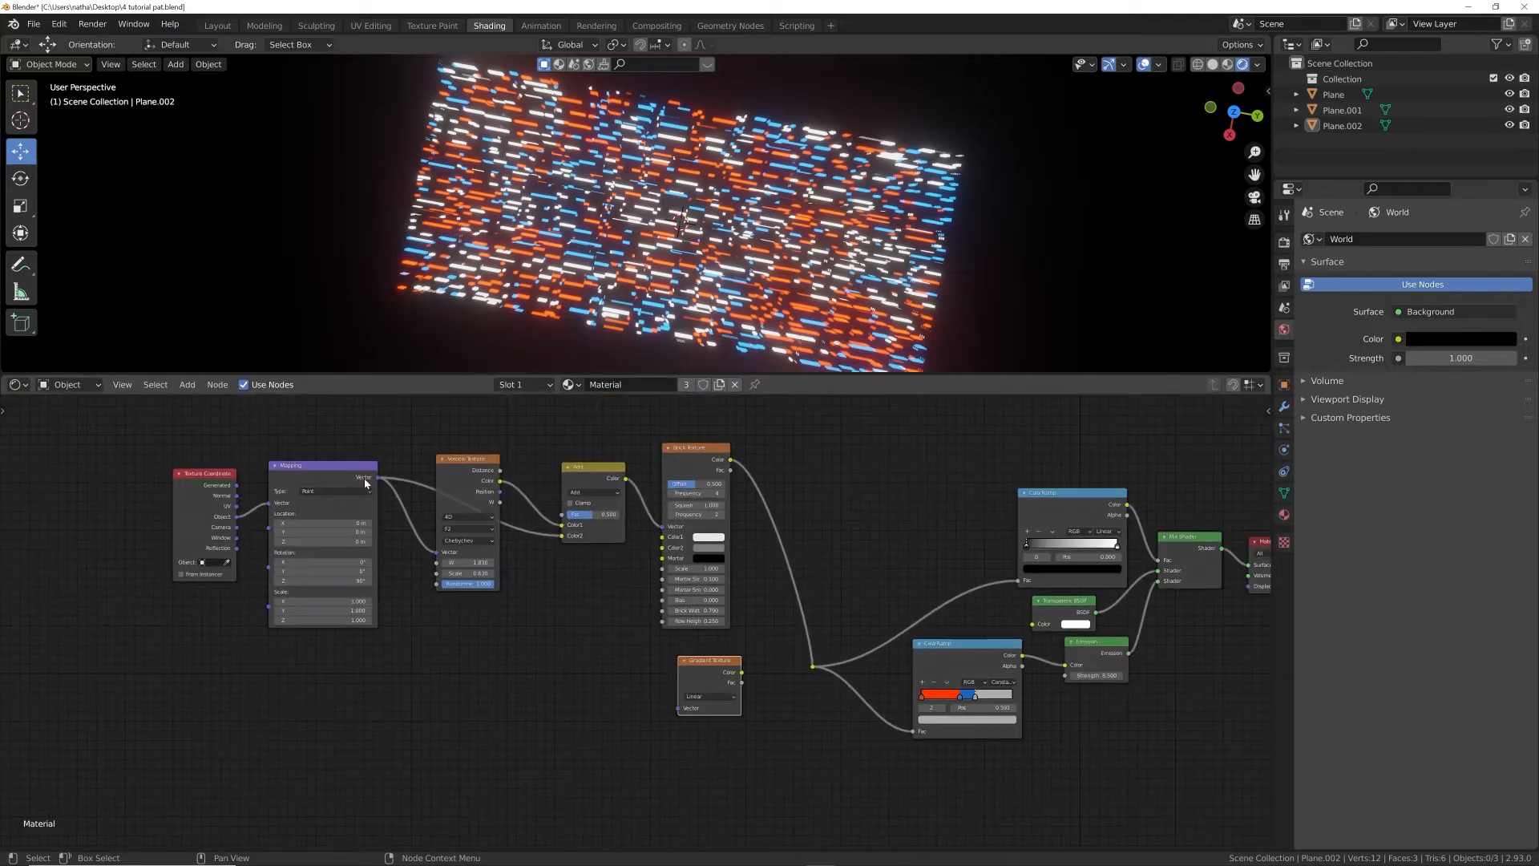
pyautogui.moveTo(349, 433); pyautogui.dragTo(189, 546)
pyautogui.moveTo(308, 479); pyautogui.dragTo(682, 713)
pyautogui.scroll(2, 806, 725)
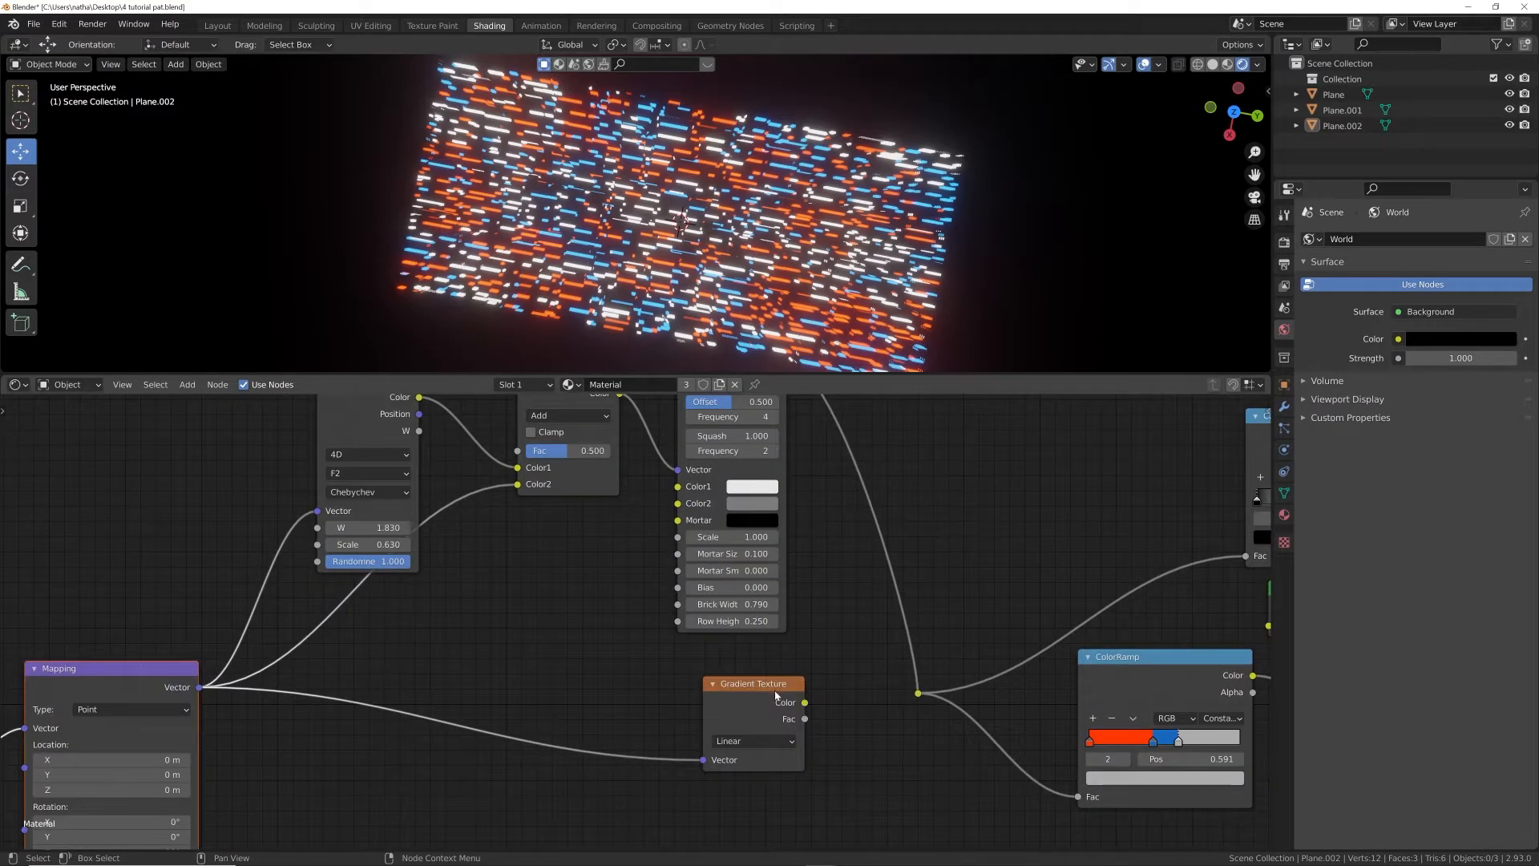
# - Add a ColorRamp between the Gradient Texture and the reroute, feeding the gradient's Color into its Fac and its Color into the reroute
pyautogui.moveTo(775, 694); pyautogui.dragTo(573, 715)
pyautogui.hotkey('shift', 'a')
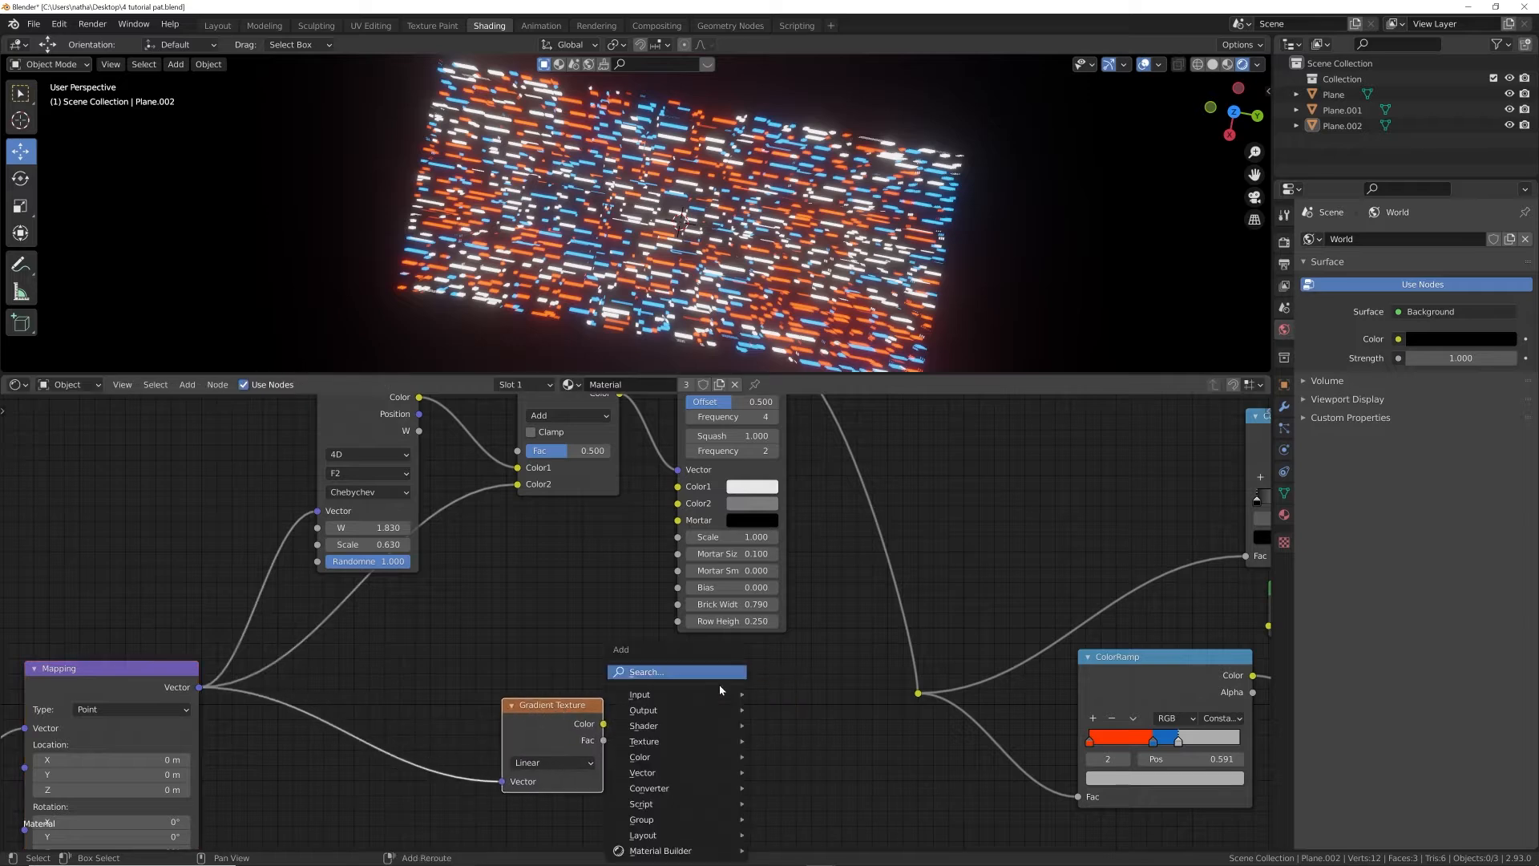
pyautogui.click(719, 685)
pyautogui.write('col')
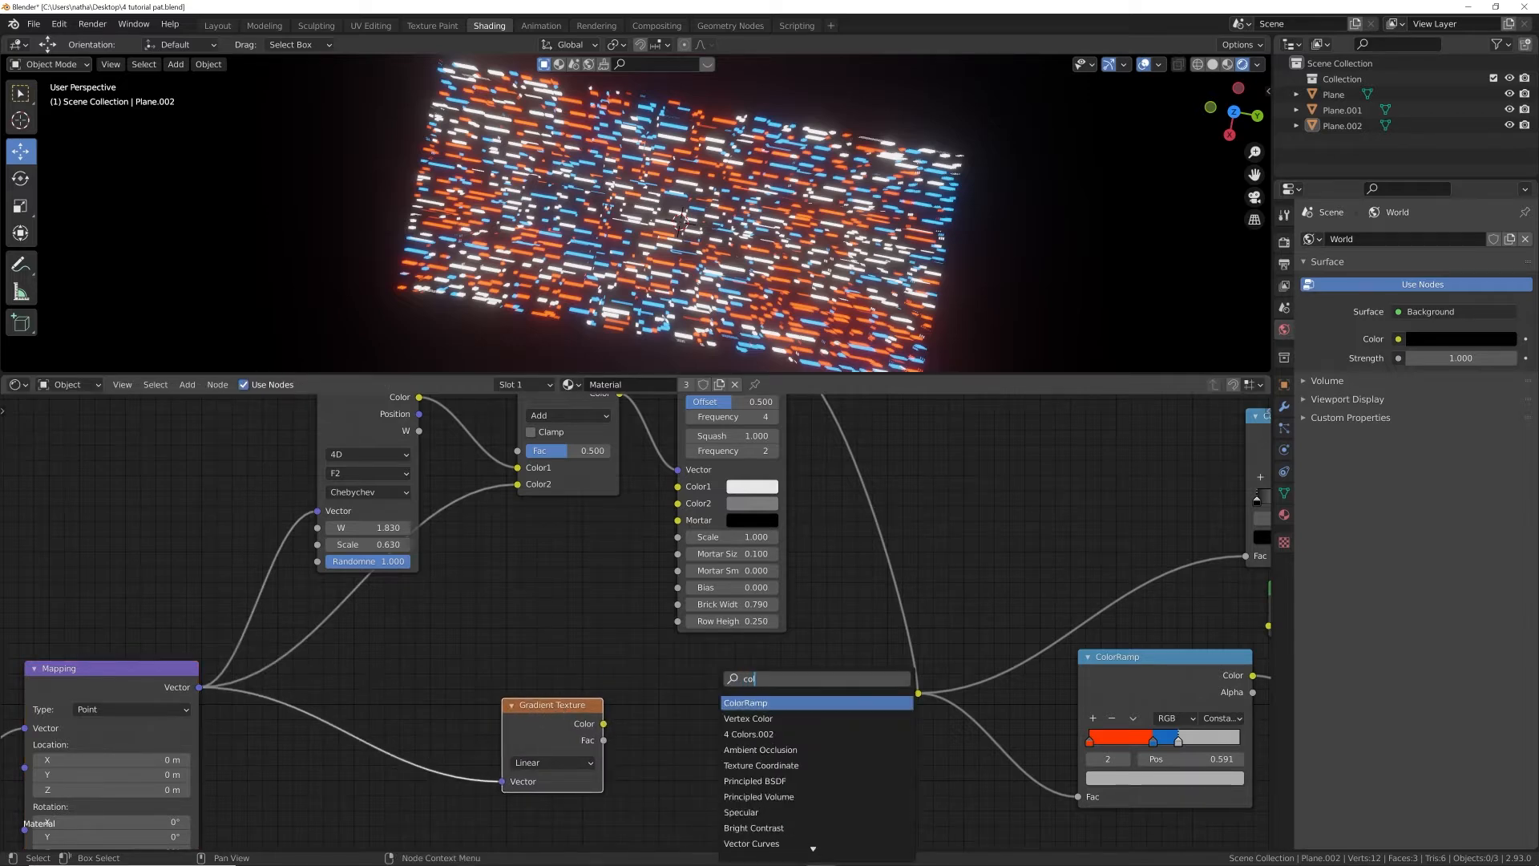
pyautogui.press('Return')
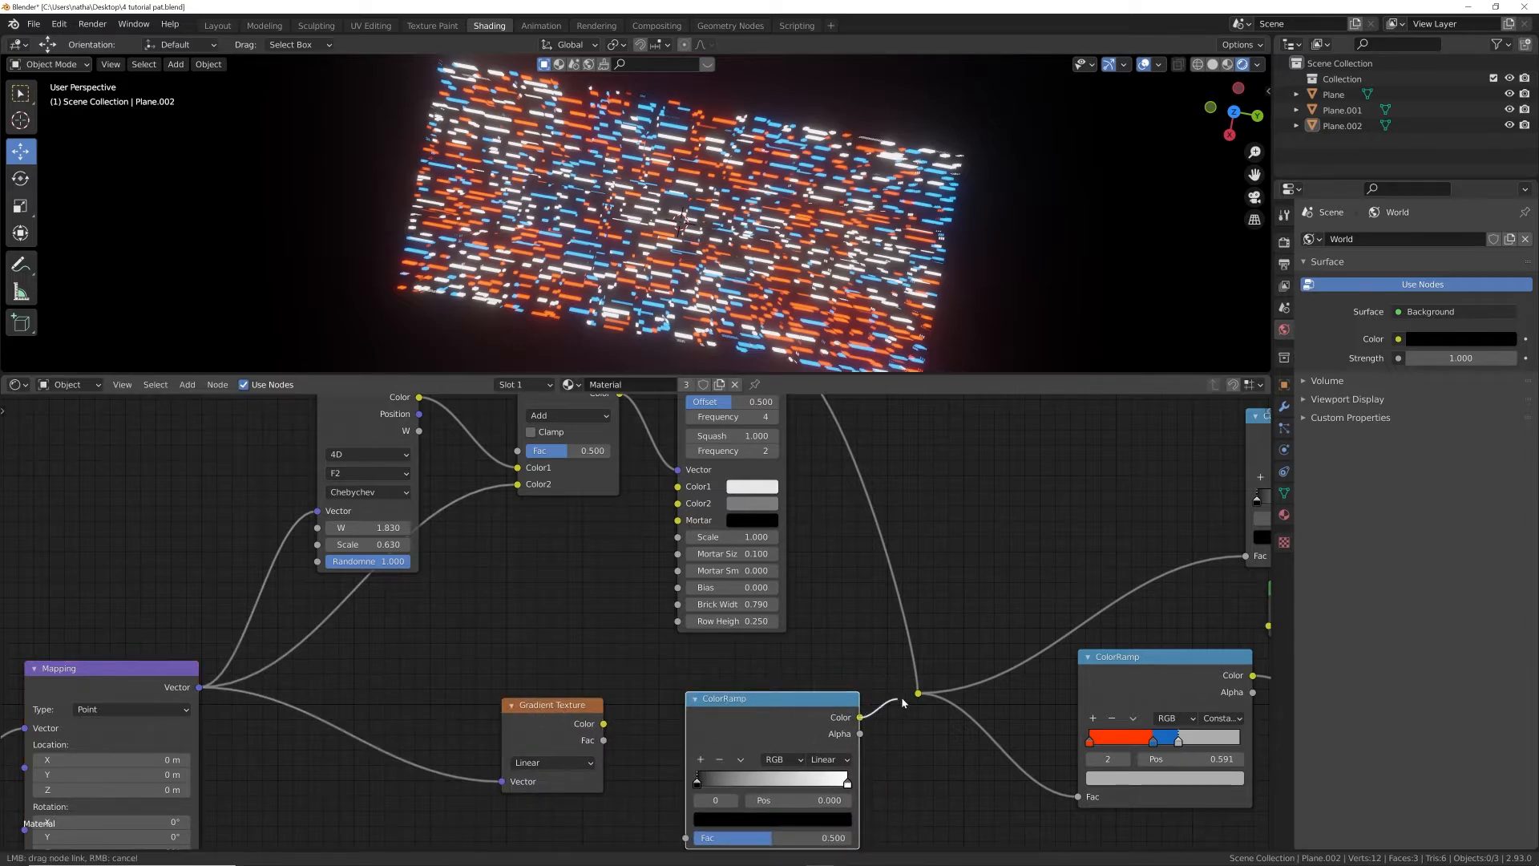
pyautogui.click(916, 700)
pyautogui.moveTo(695, 737); pyautogui.dragTo(758, 681, button='middle')
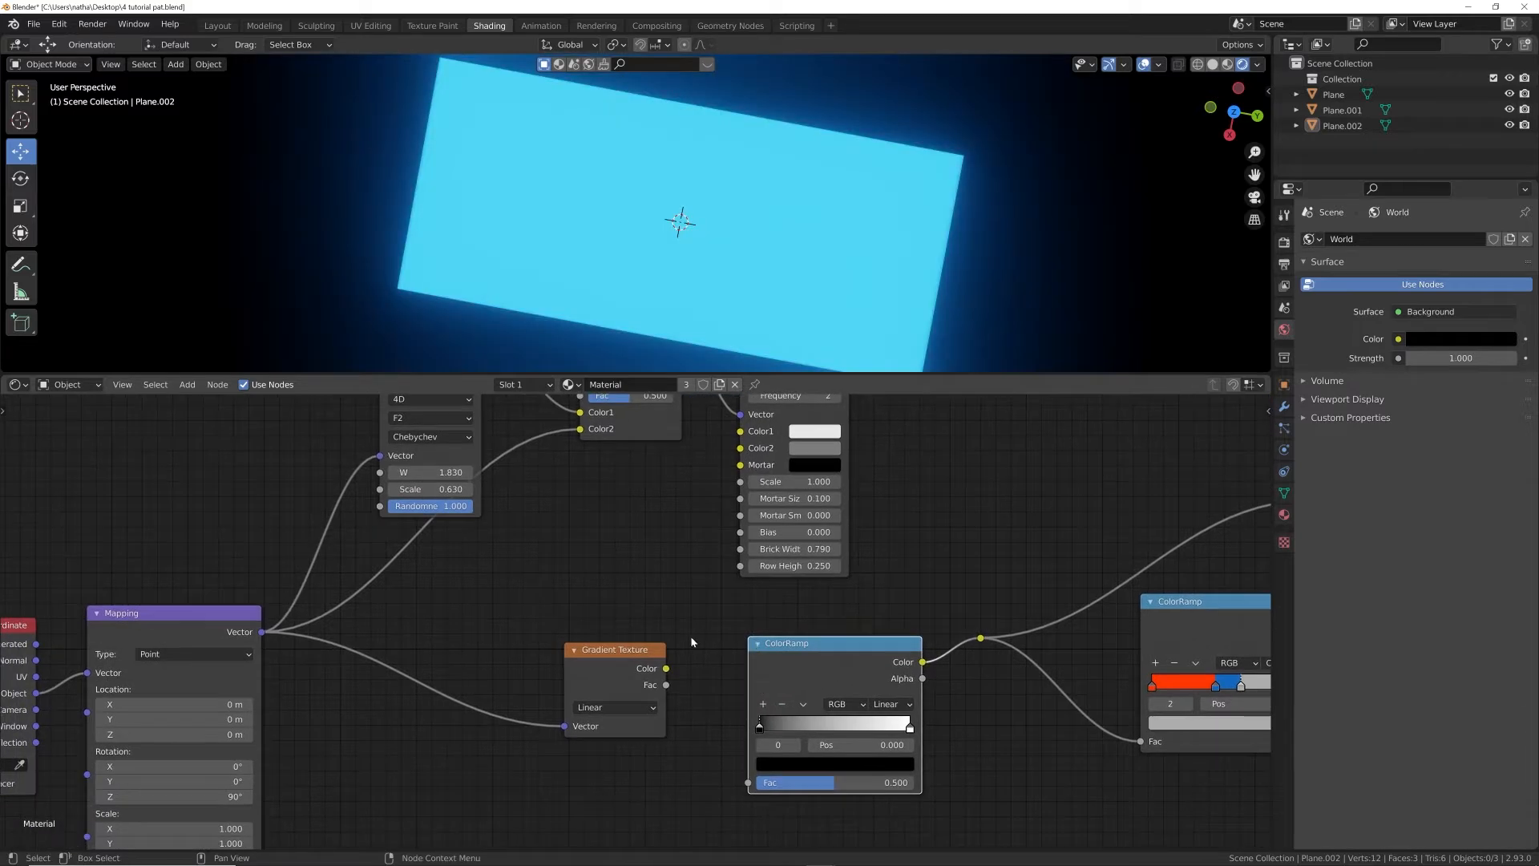
pyautogui.moveTo(666, 668); pyautogui.dragTo(748, 782)
# - Set the Gradient Texture's type to Quadratic Sphere
pyautogui.click(630, 709)
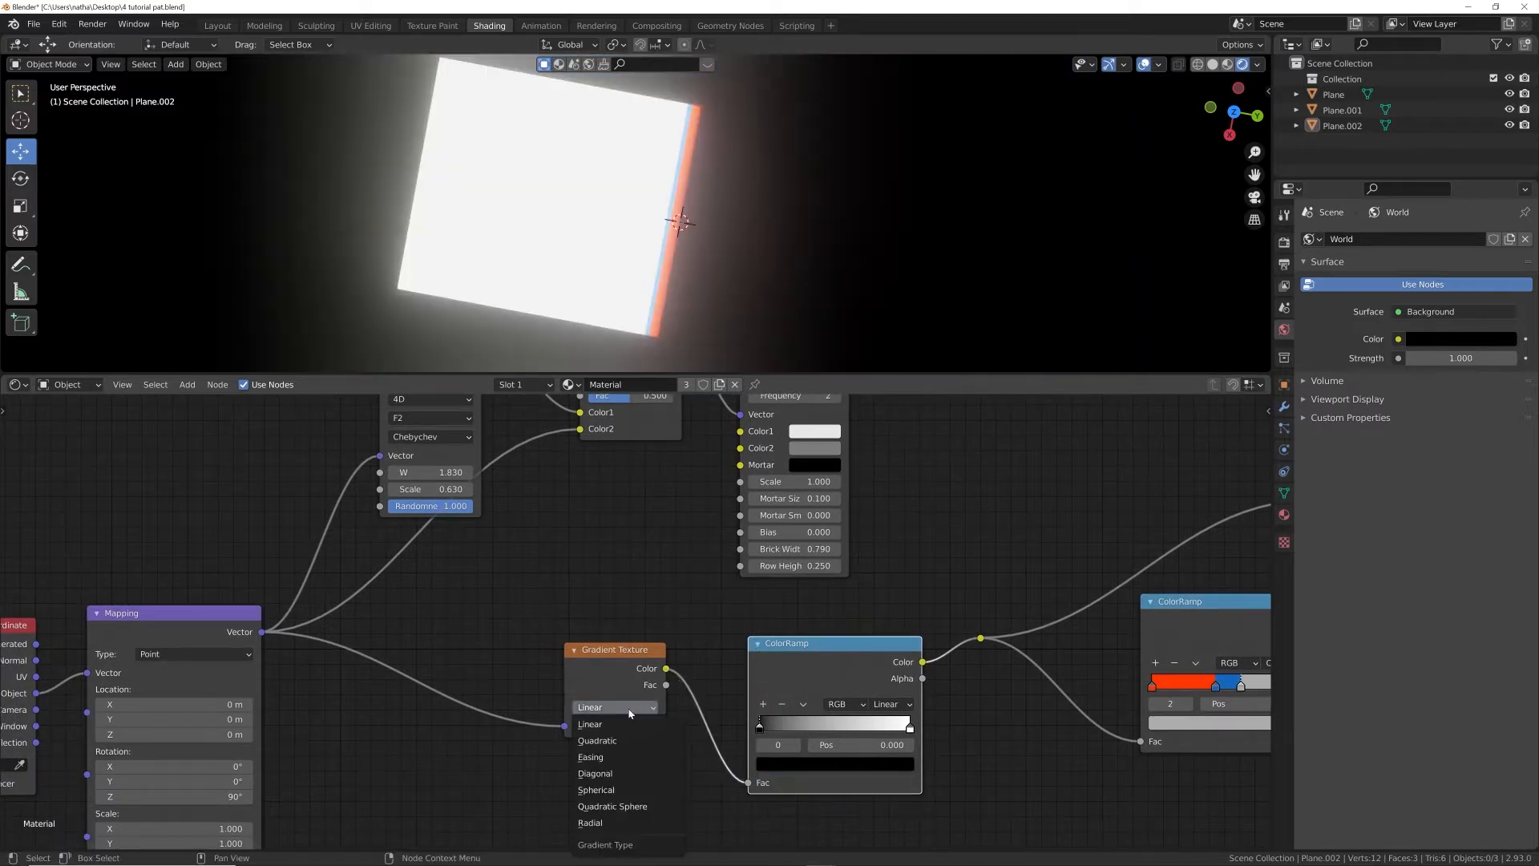
pyautogui.click(617, 804)
pyautogui.moveTo(820, 251); pyautogui.dragTo(745, 288, button='middle')
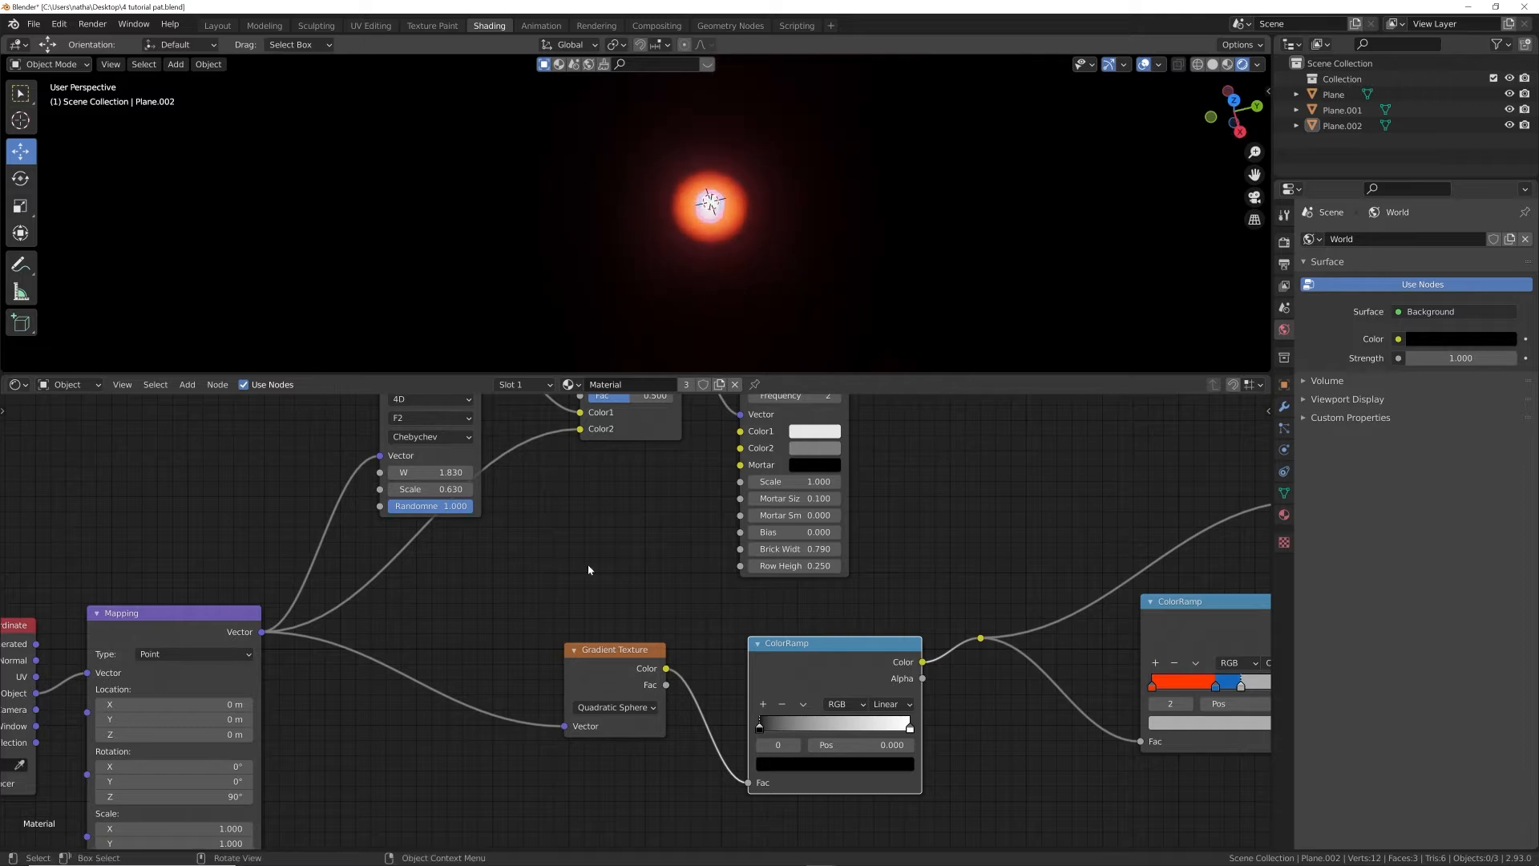
# - Shift the Voronoi Texture aside and insert a duplicate of it between the Mapping and Gradient Texture nodes
pyautogui.moveTo(589, 570); pyautogui.dragTo(650, 549, button='middle')
pyautogui.scroll(-2, 643, 656)
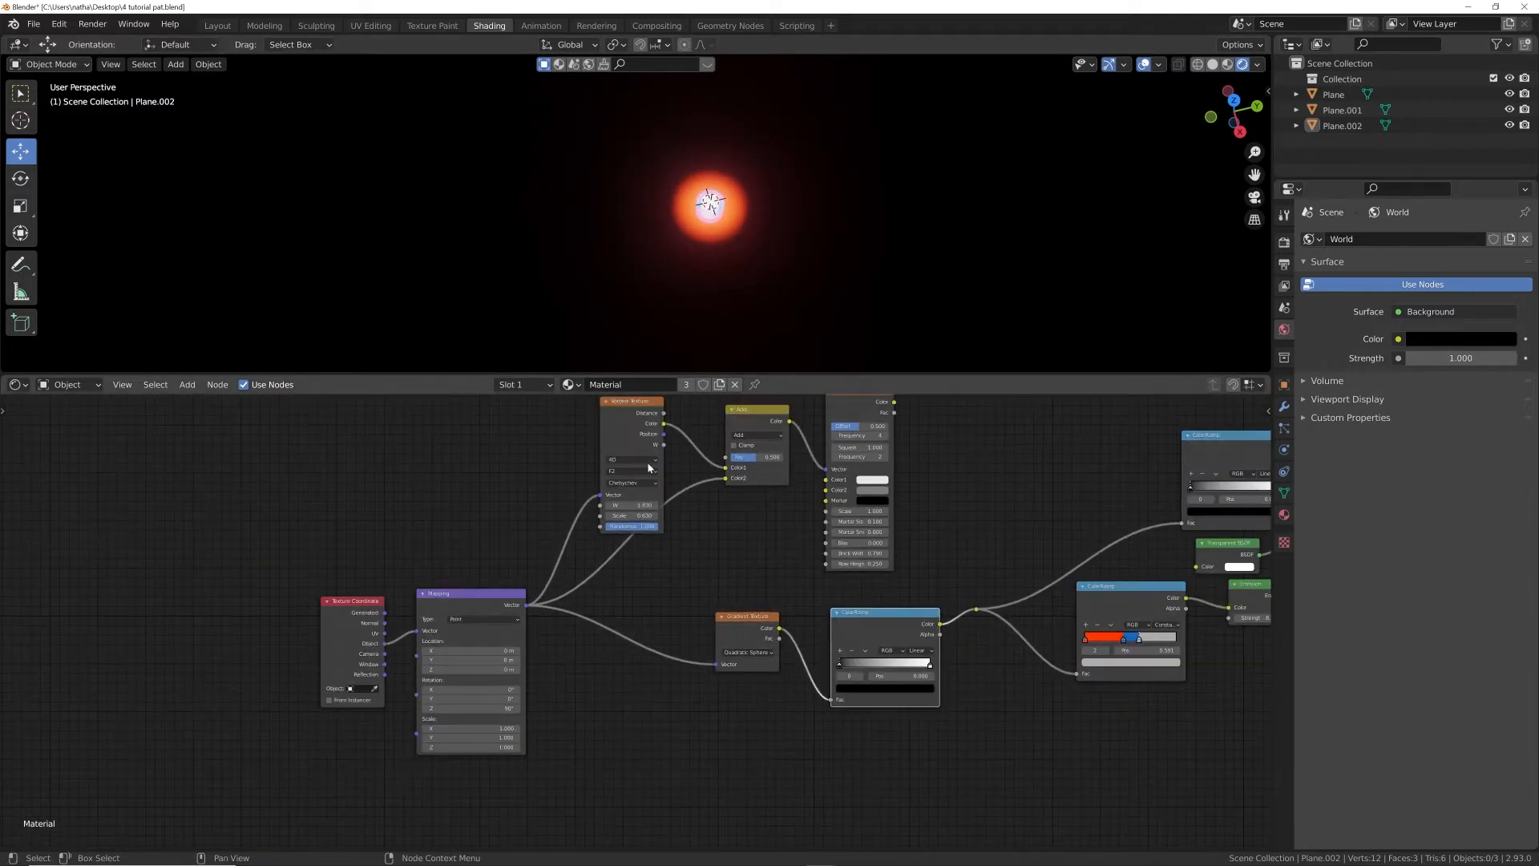
pyautogui.moveTo(629, 414); pyautogui.dragTo(590, 403)
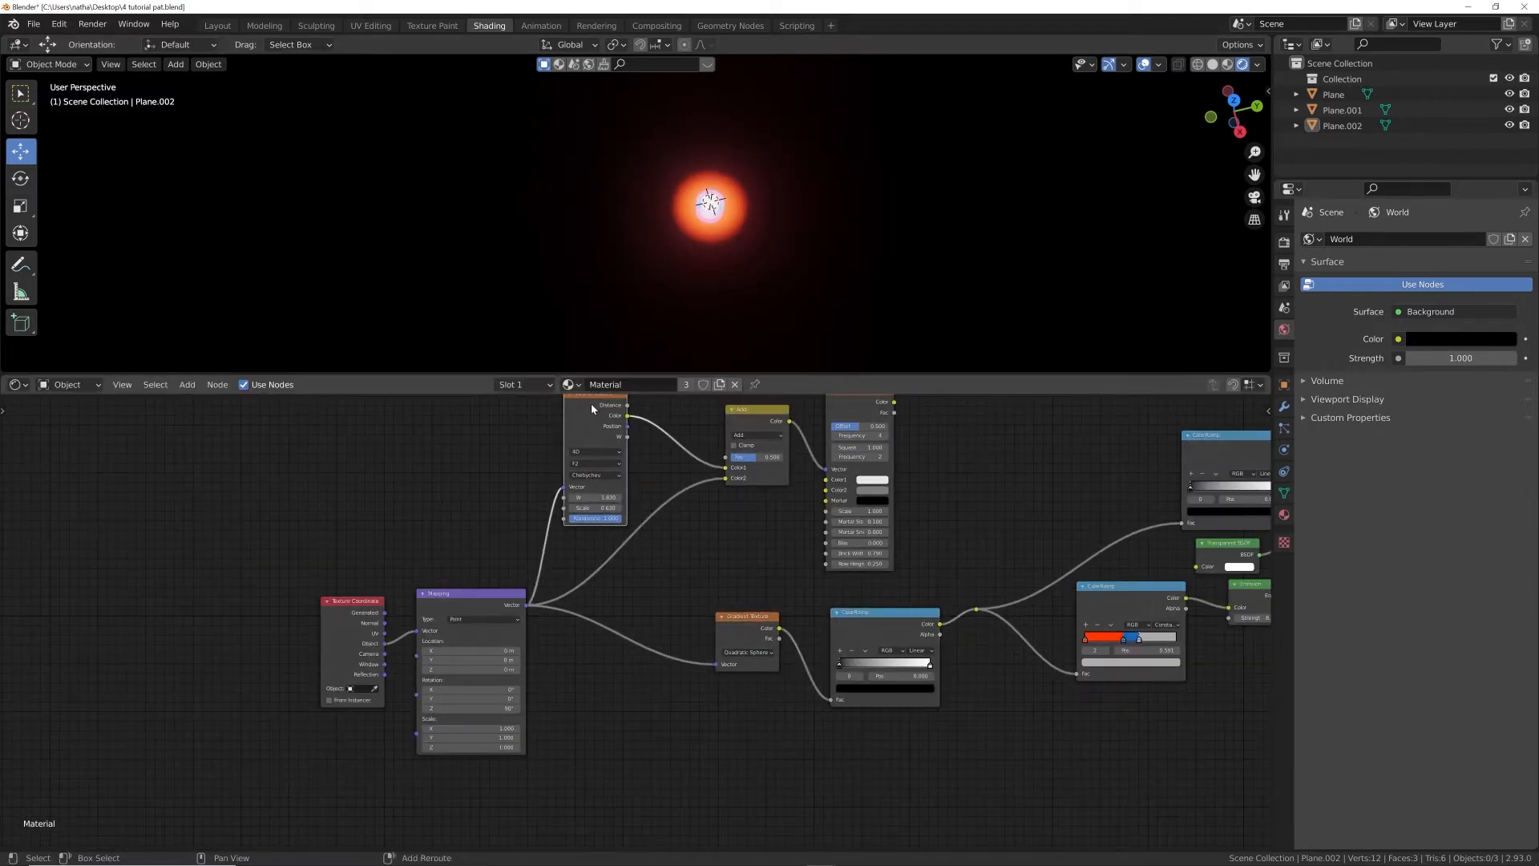
pyautogui.hotkey('shift', 'd')
pyautogui.click(622, 666)
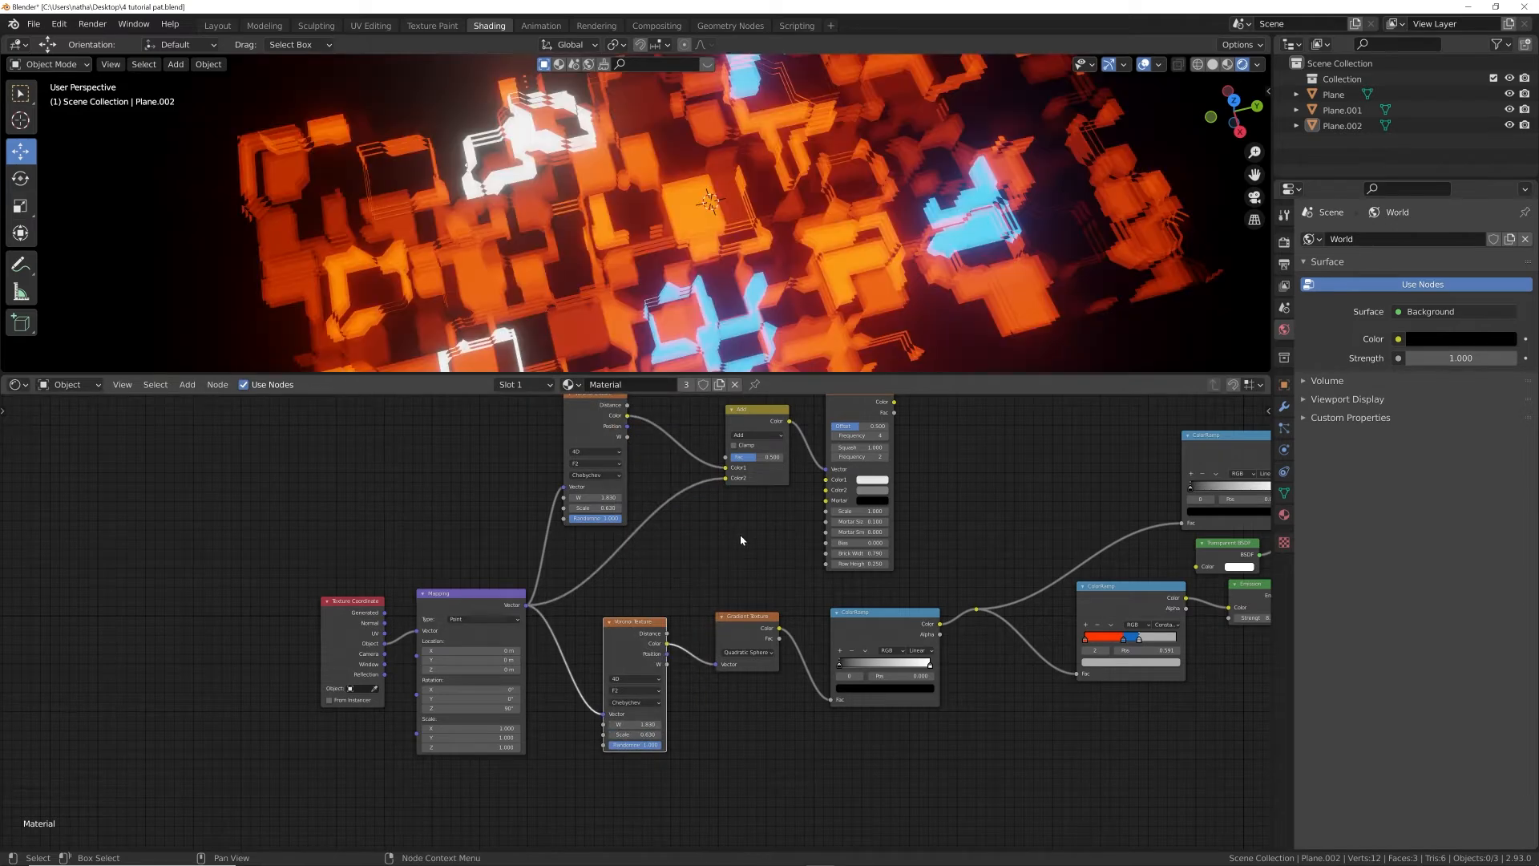
pyautogui.hotkey('shift', 'a')
pyautogui.click(741, 538)
pyautogui.write('mix')
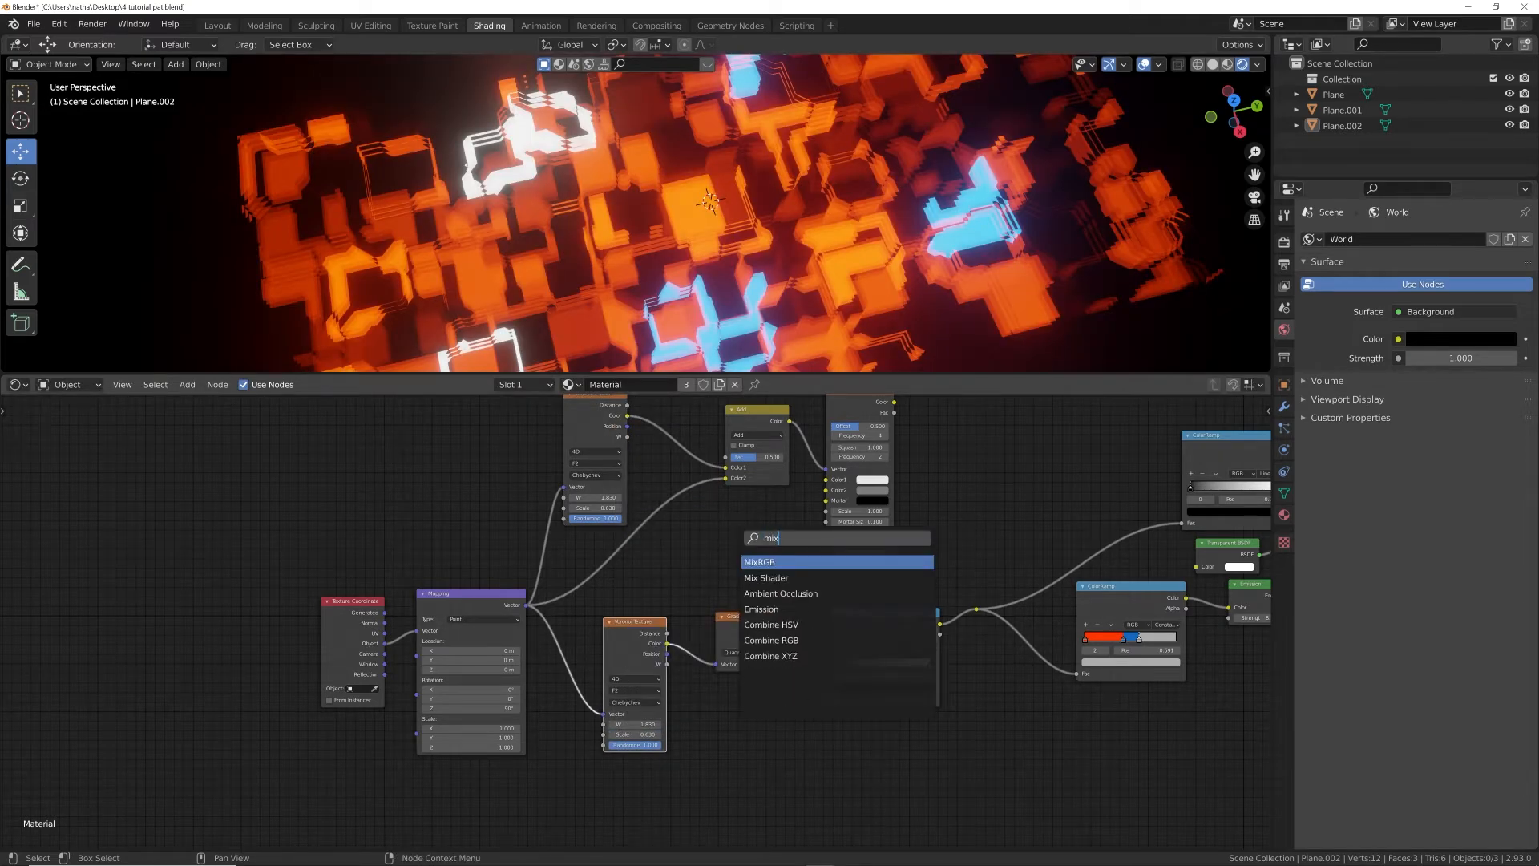
pyautogui.press('Down')
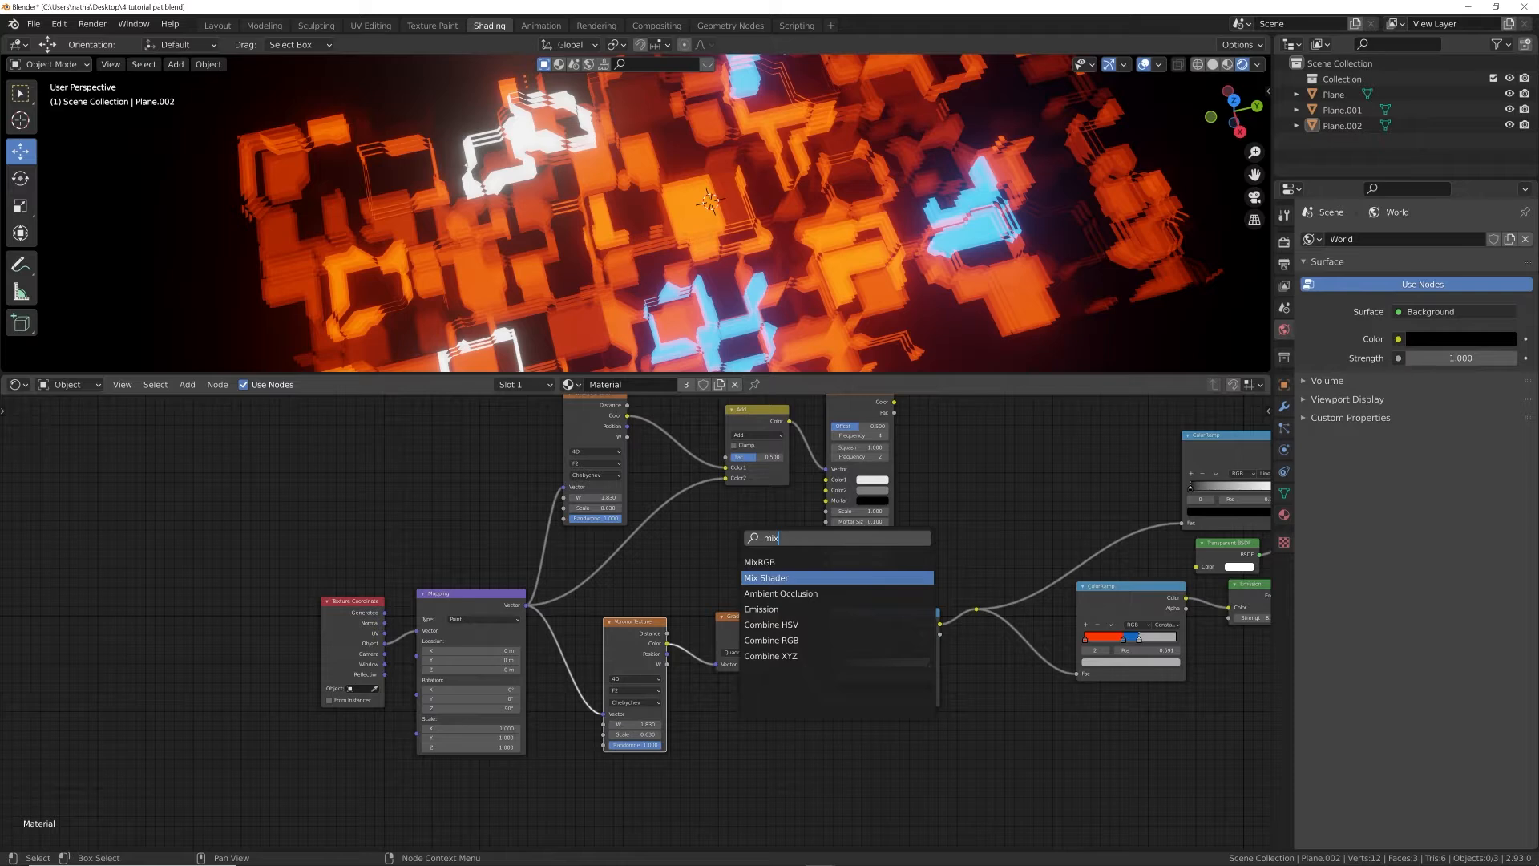
pyautogui.press('Return')
pyautogui.click(699, 672)
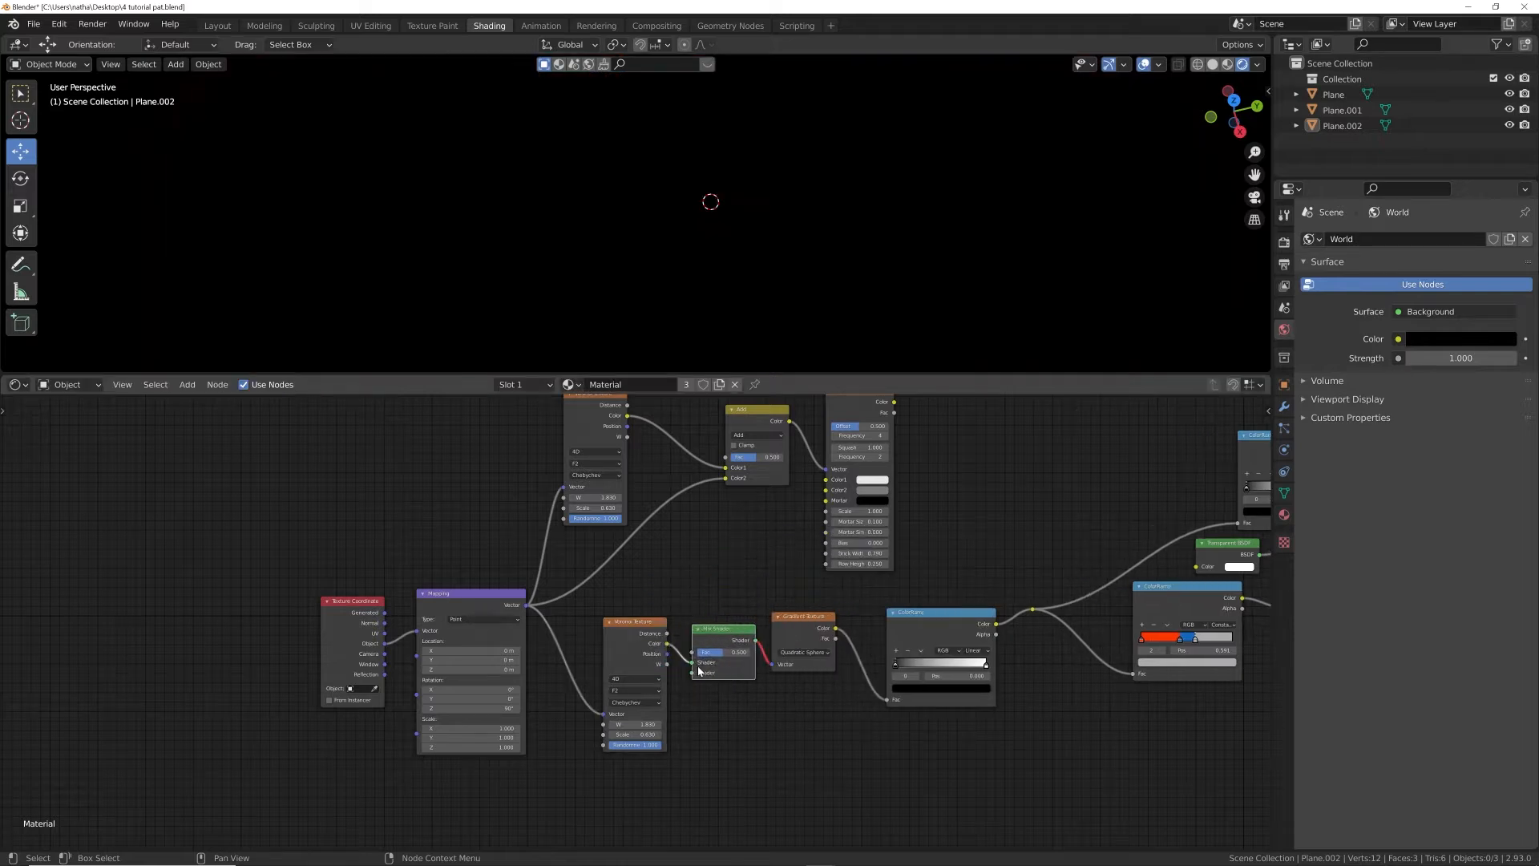
pyautogui.hotkey('ctrl', 'z')
pyautogui.hotkey('ctrl', 'z')
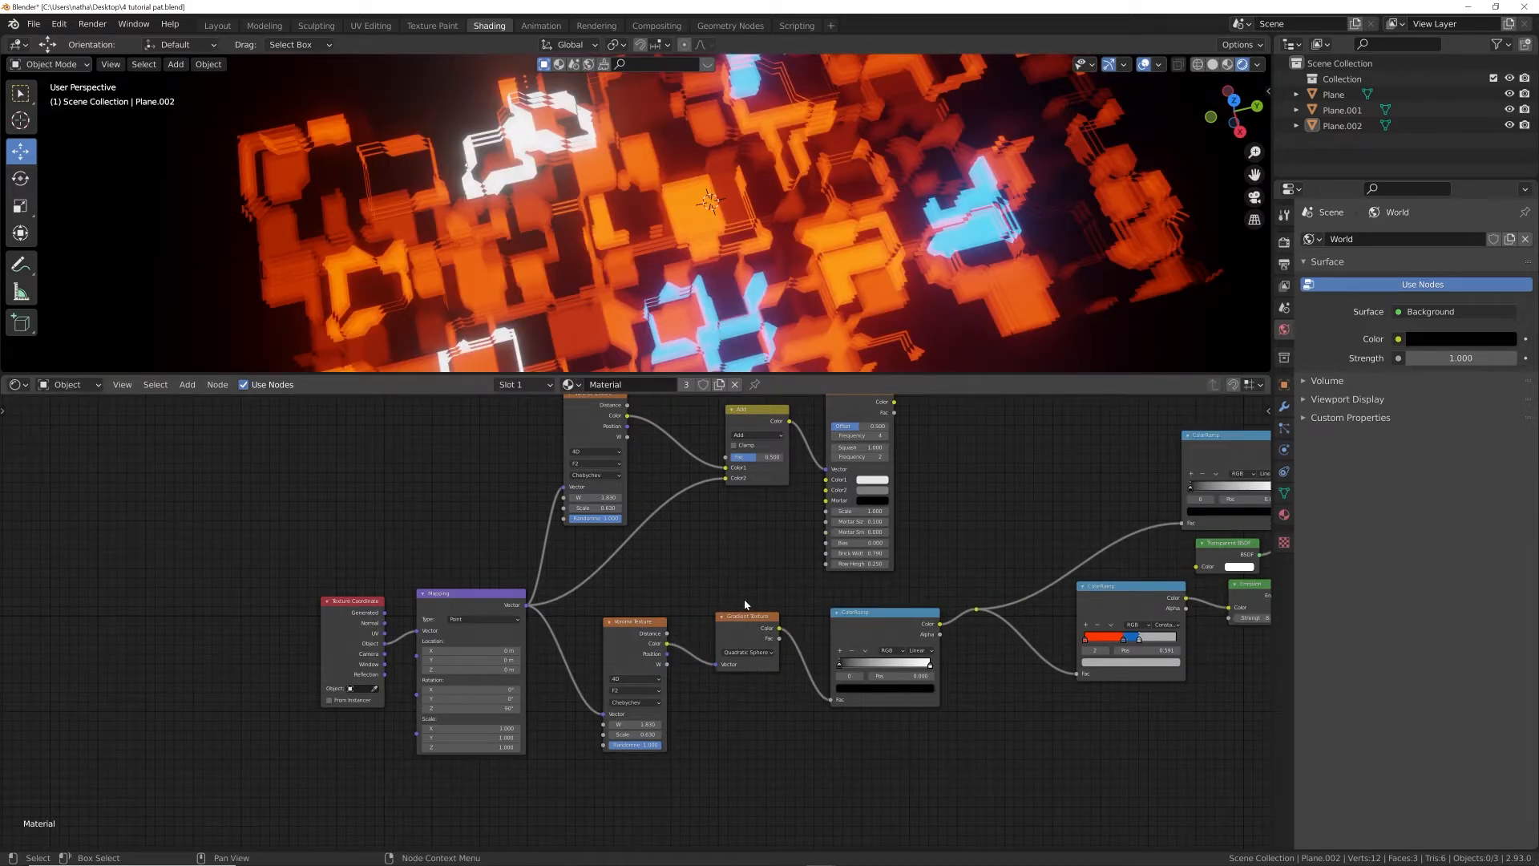
# - Insert a duplicate of the Add node between the lower Voronoi and the Gradient Texture, with the Mapping's Vector feeding Color2
pyautogui.hotkey('shift', 'a')
pyautogui.click(761, 414)
pyautogui.hotkey('shift', 'd')
pyautogui.click(739, 638)
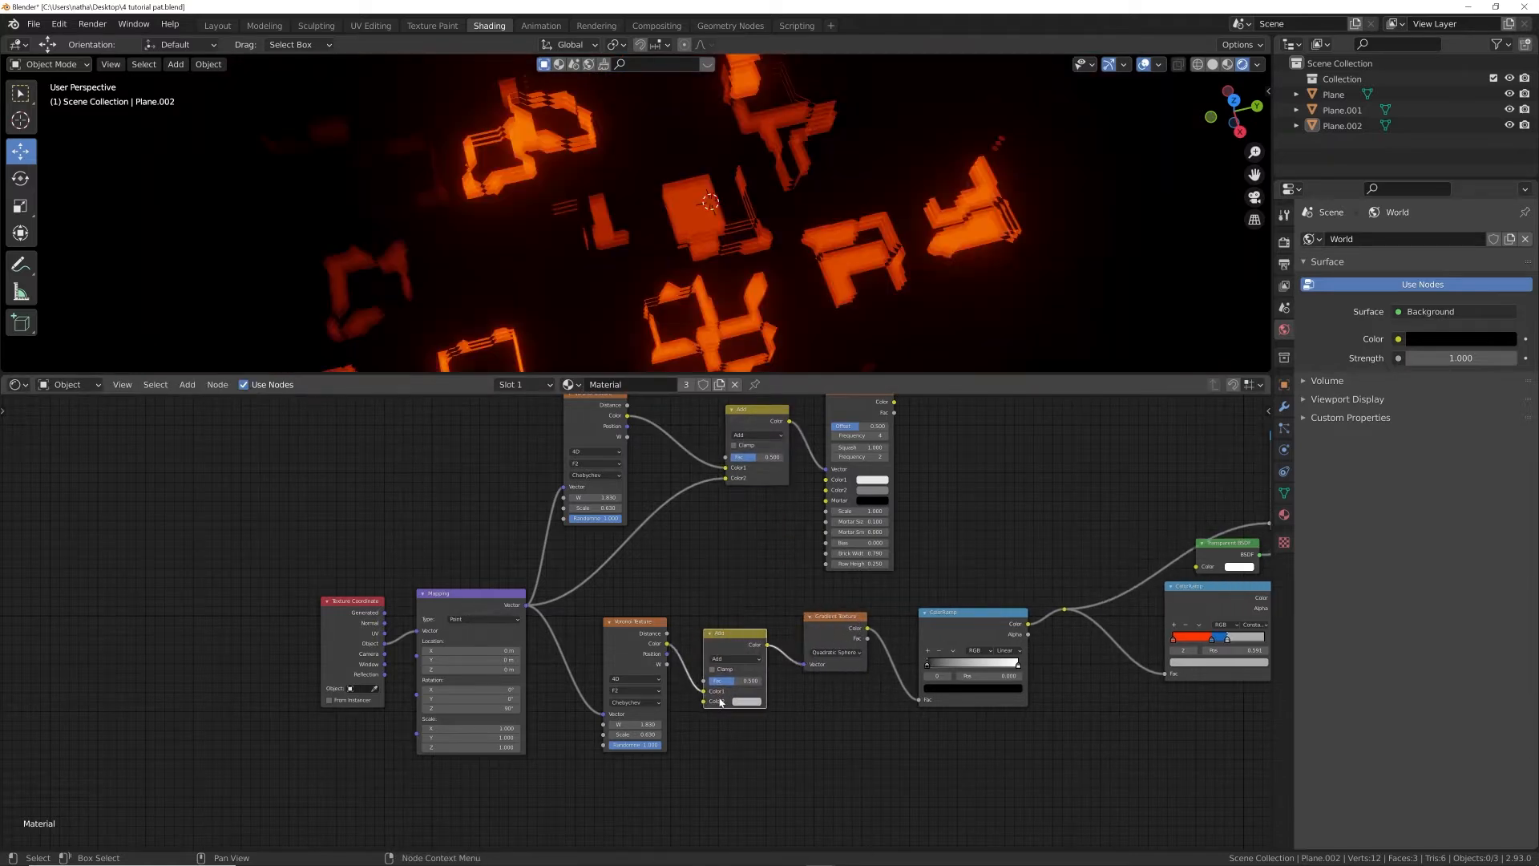
pyautogui.moveTo(526, 609); pyautogui.dragTo(703, 702)
# - Set the lower mix node's blending mode to Overlay
pyautogui.scroll(4, 774, 609)
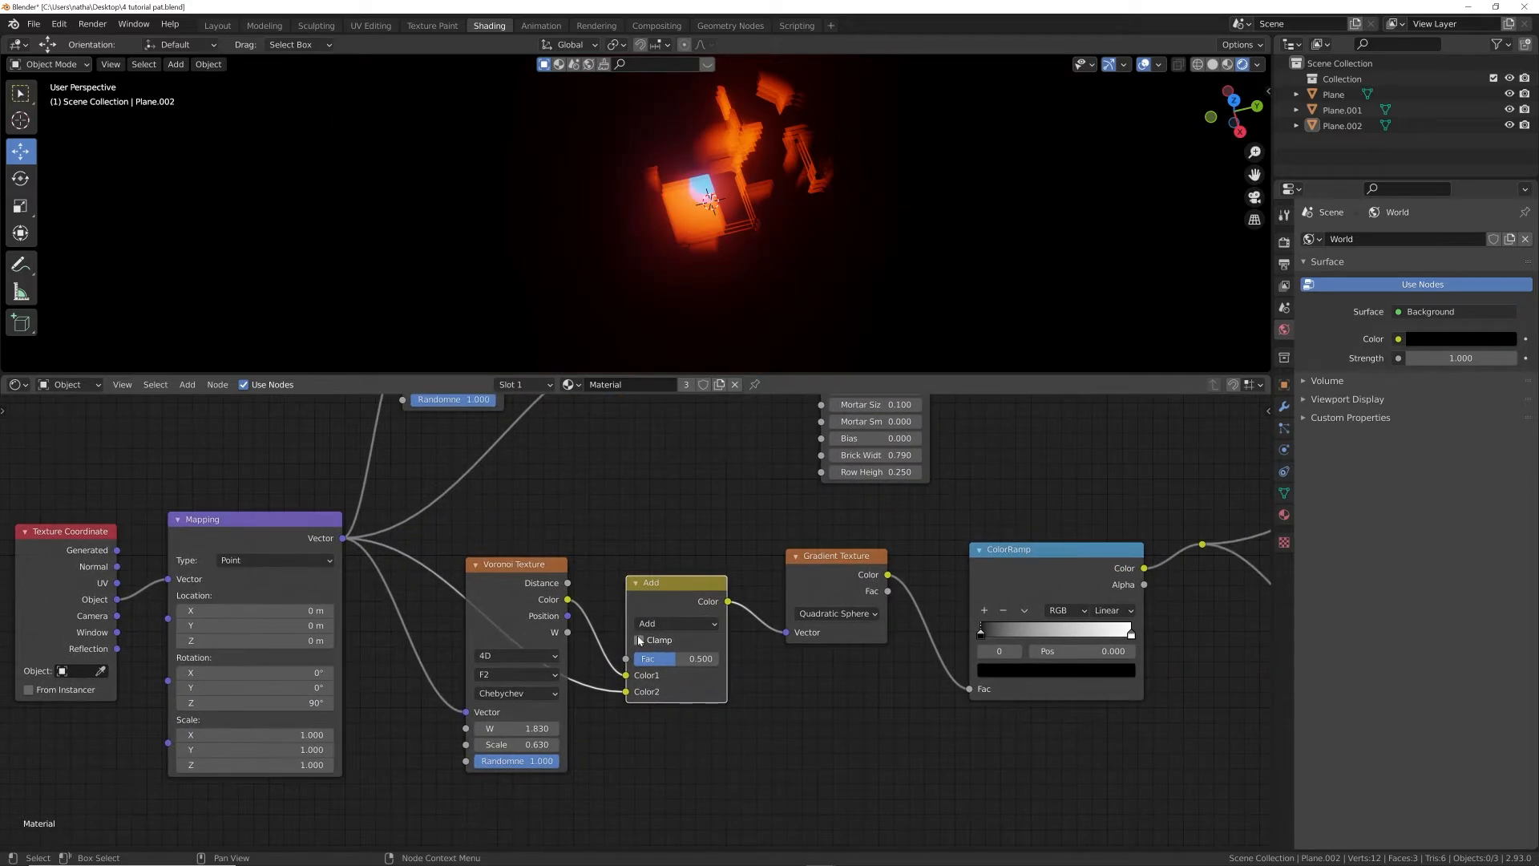
pyautogui.click(696, 630)
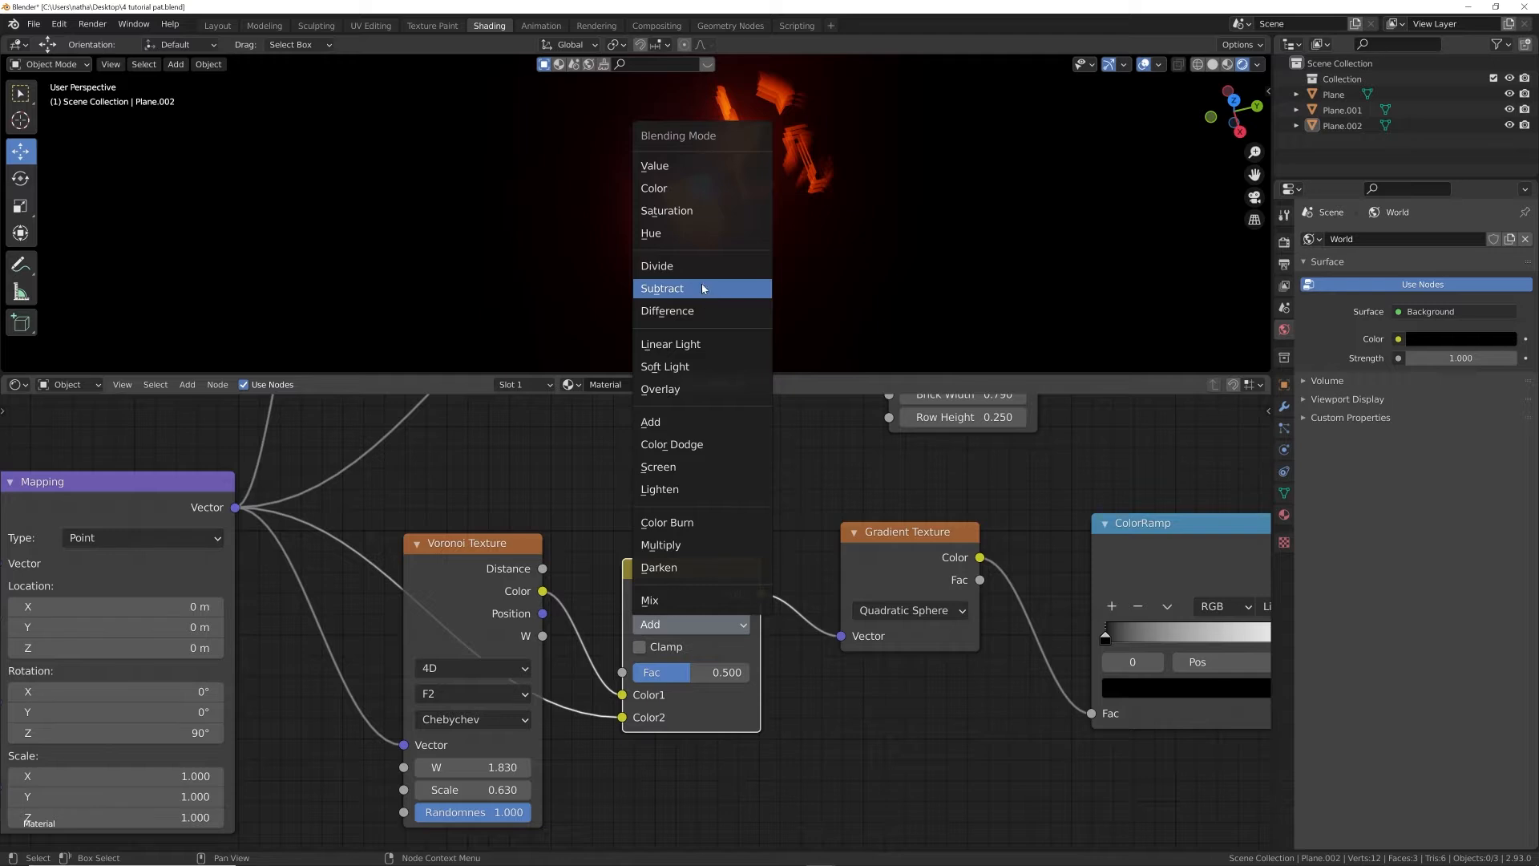
pyautogui.click(660, 388)
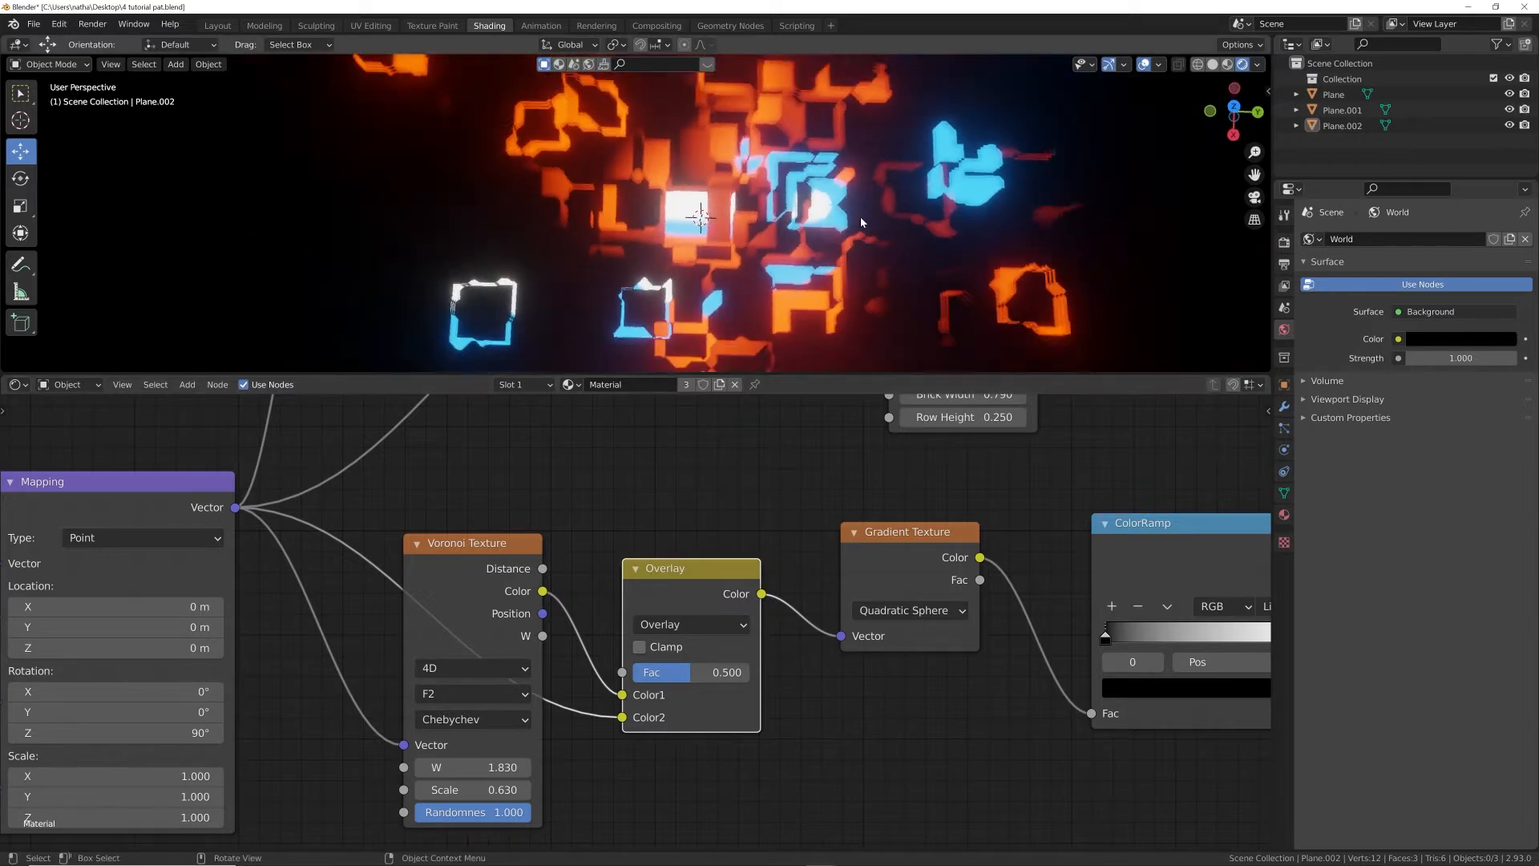
pyautogui.scroll(-2, 861, 222)
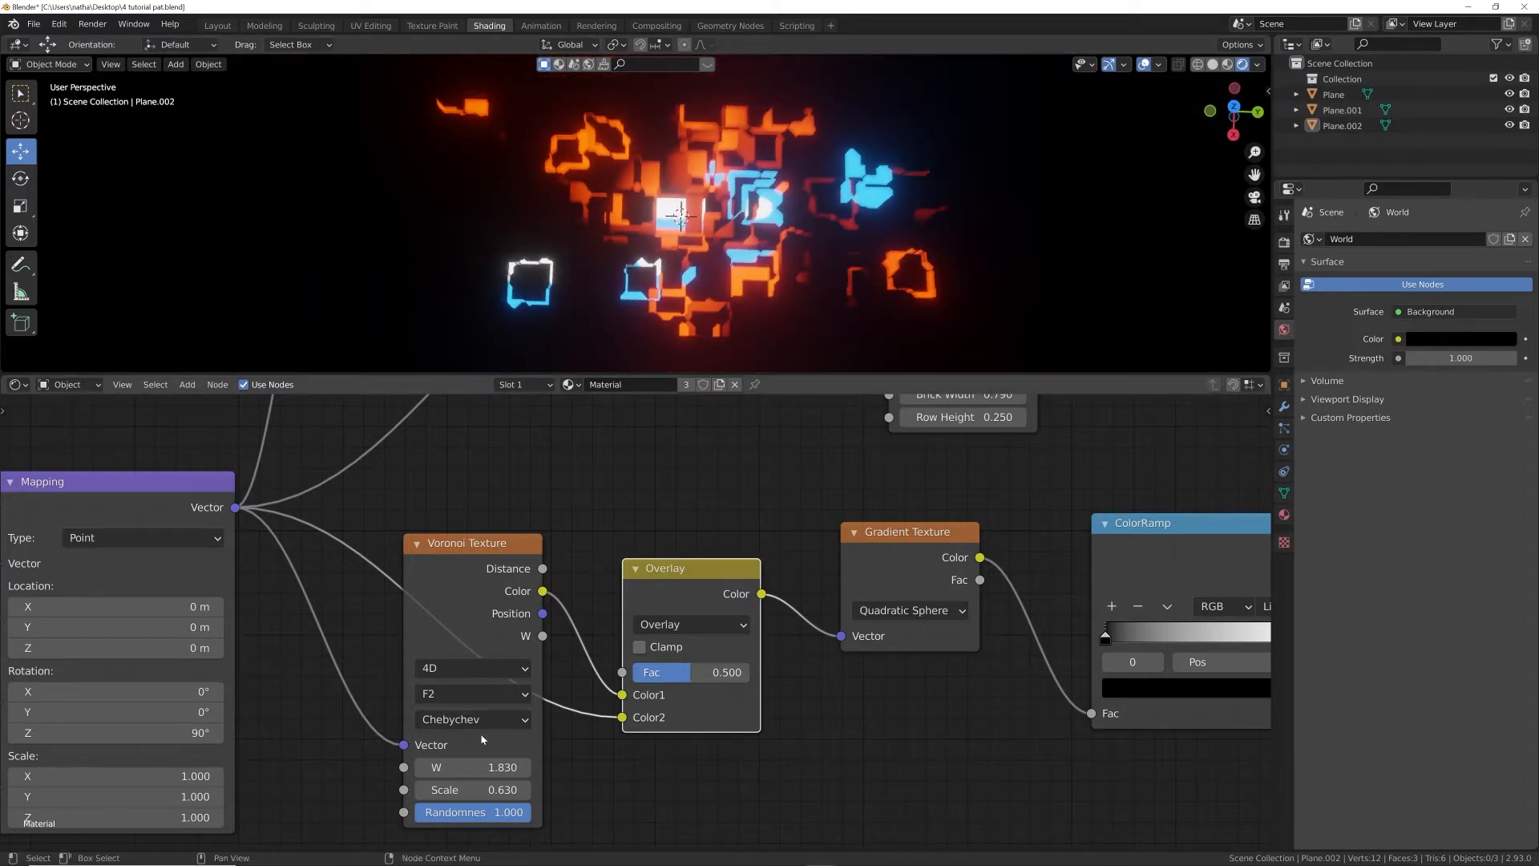
# - Set the lower Voronoi Texture's Scale to 0.4 and raise the Overlay node's factor to about 0.762
pyautogui.click(473, 789)
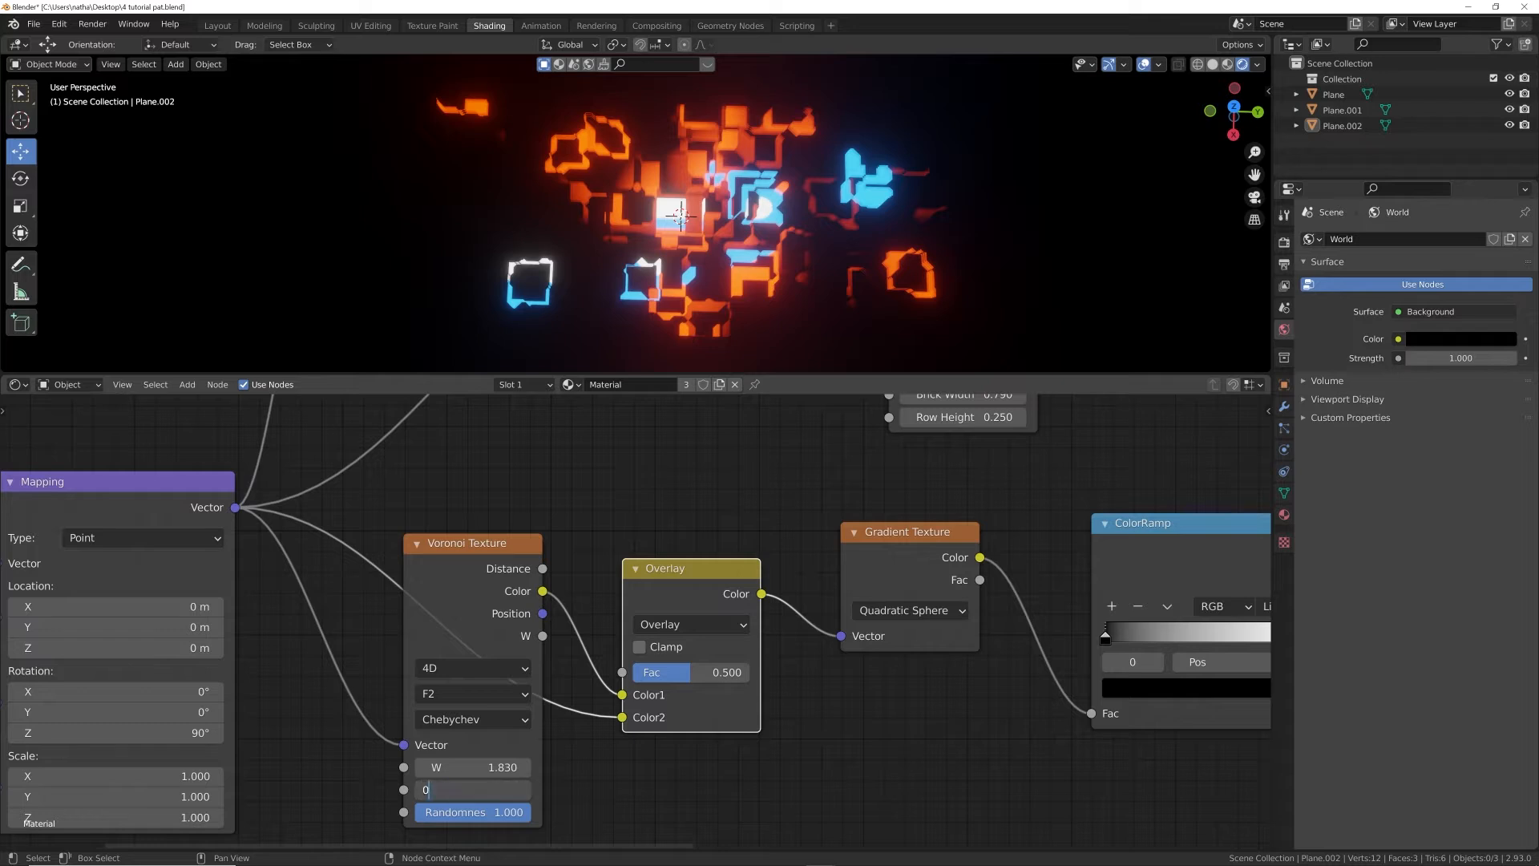
pyautogui.write('0.4')
pyautogui.press('Return')
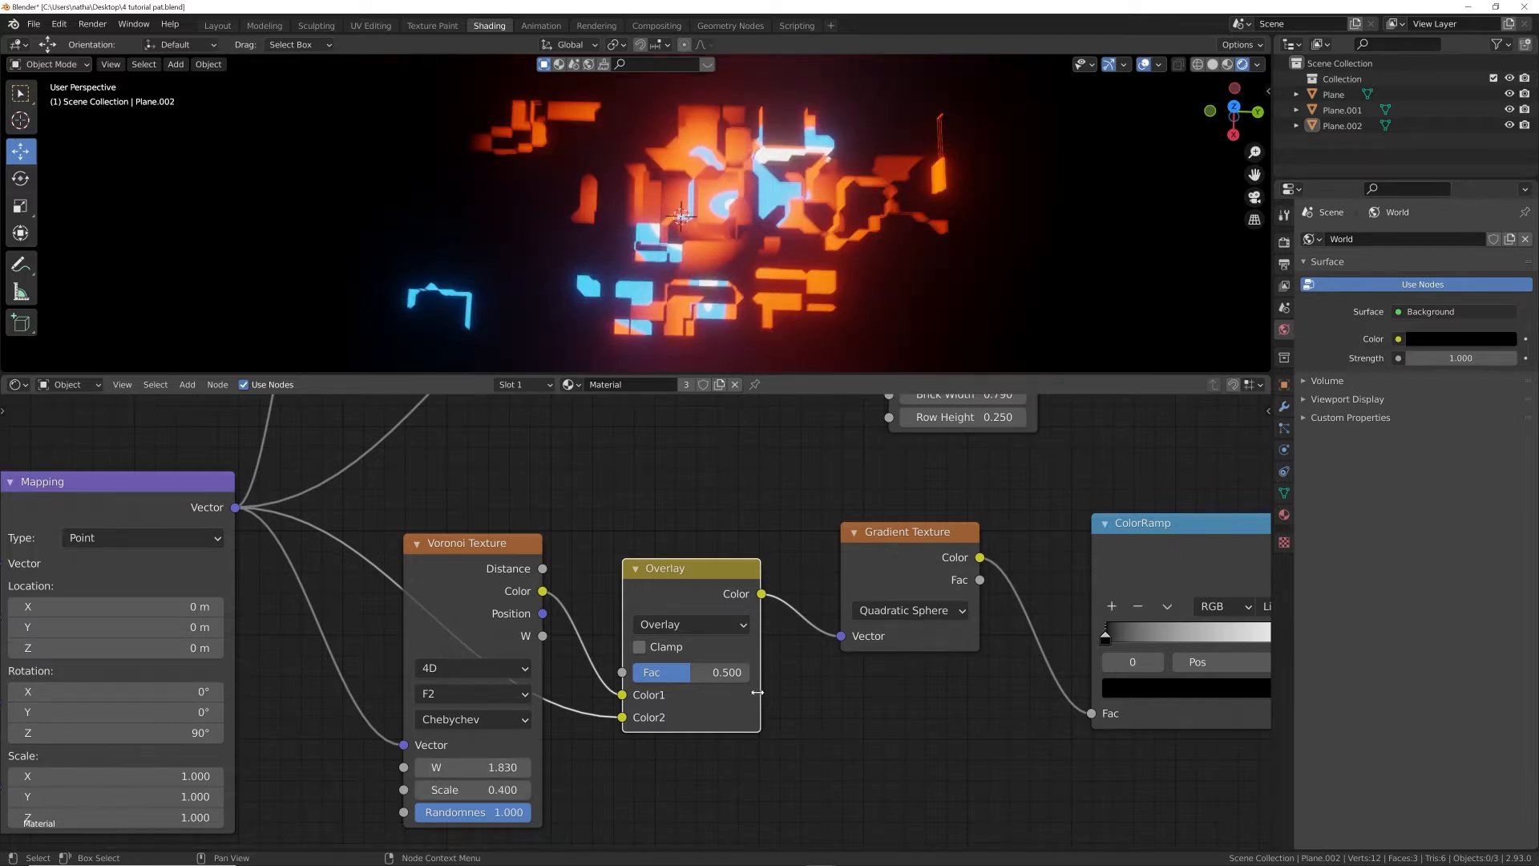
pyautogui.moveTo(691, 672); pyautogui.dragTo(721, 672)
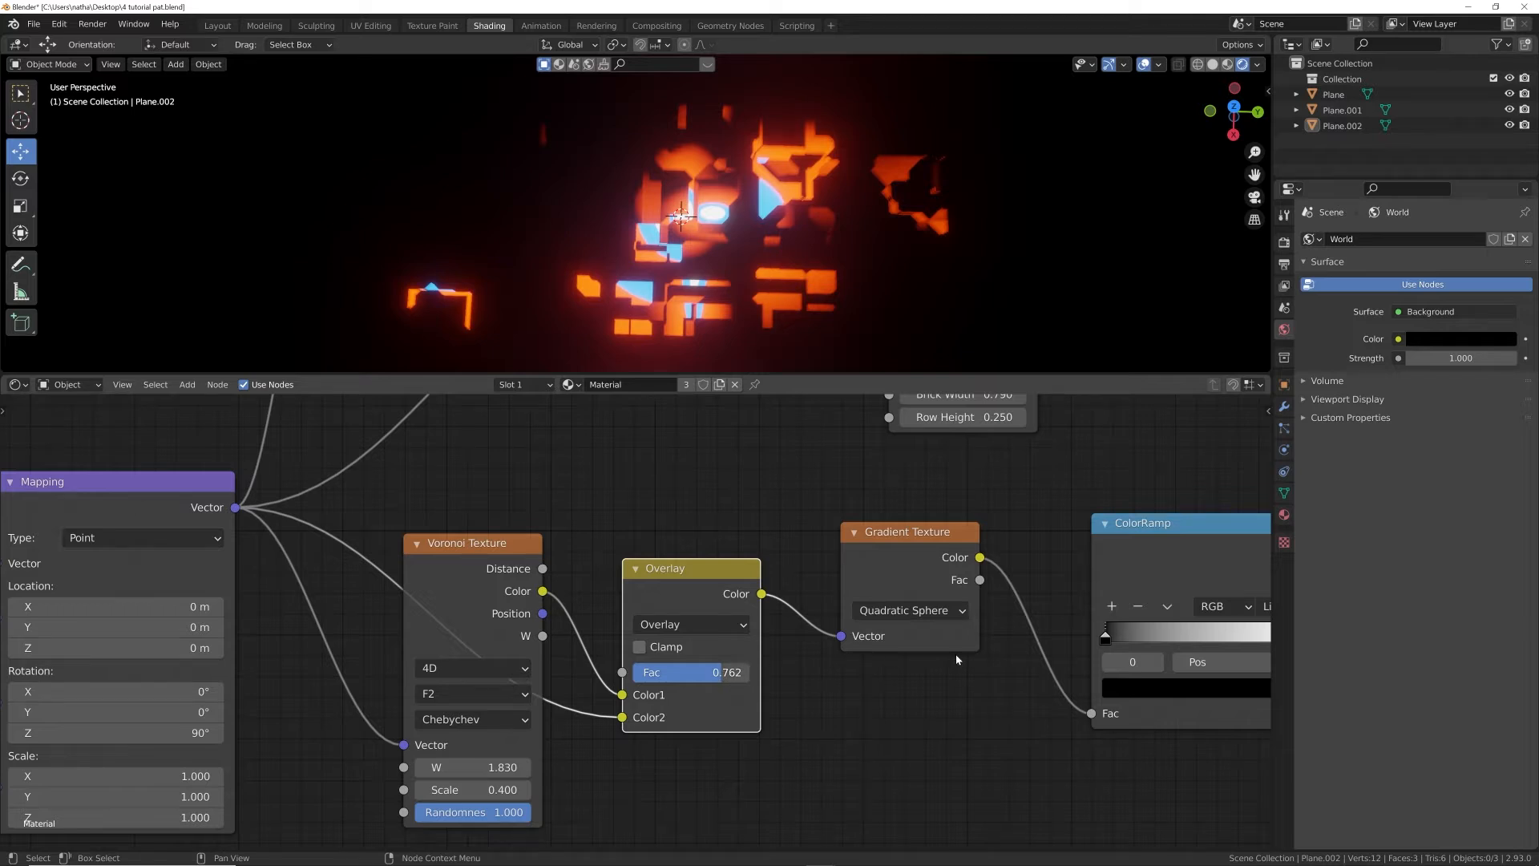
# - Rotate Plane.002 to -180° about the Z axis
pyautogui.click(1343, 126)
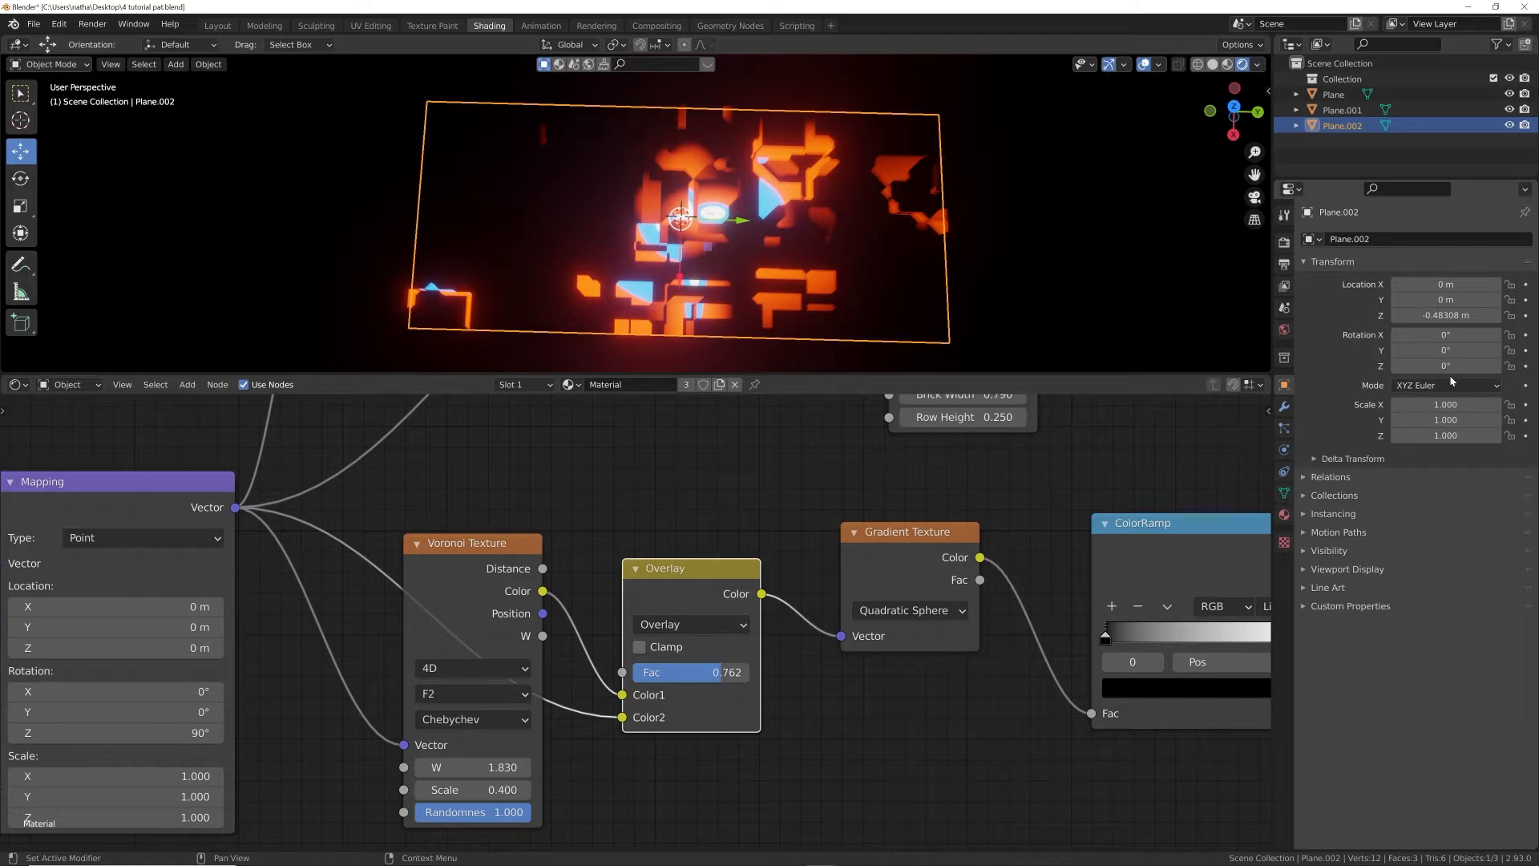
pyautogui.moveTo(1448, 366)
pyautogui.mouseDown()
pyautogui.moveTo(1419, 365)
pyautogui.moveTo(1448, 368)
pyautogui.mouseUp()
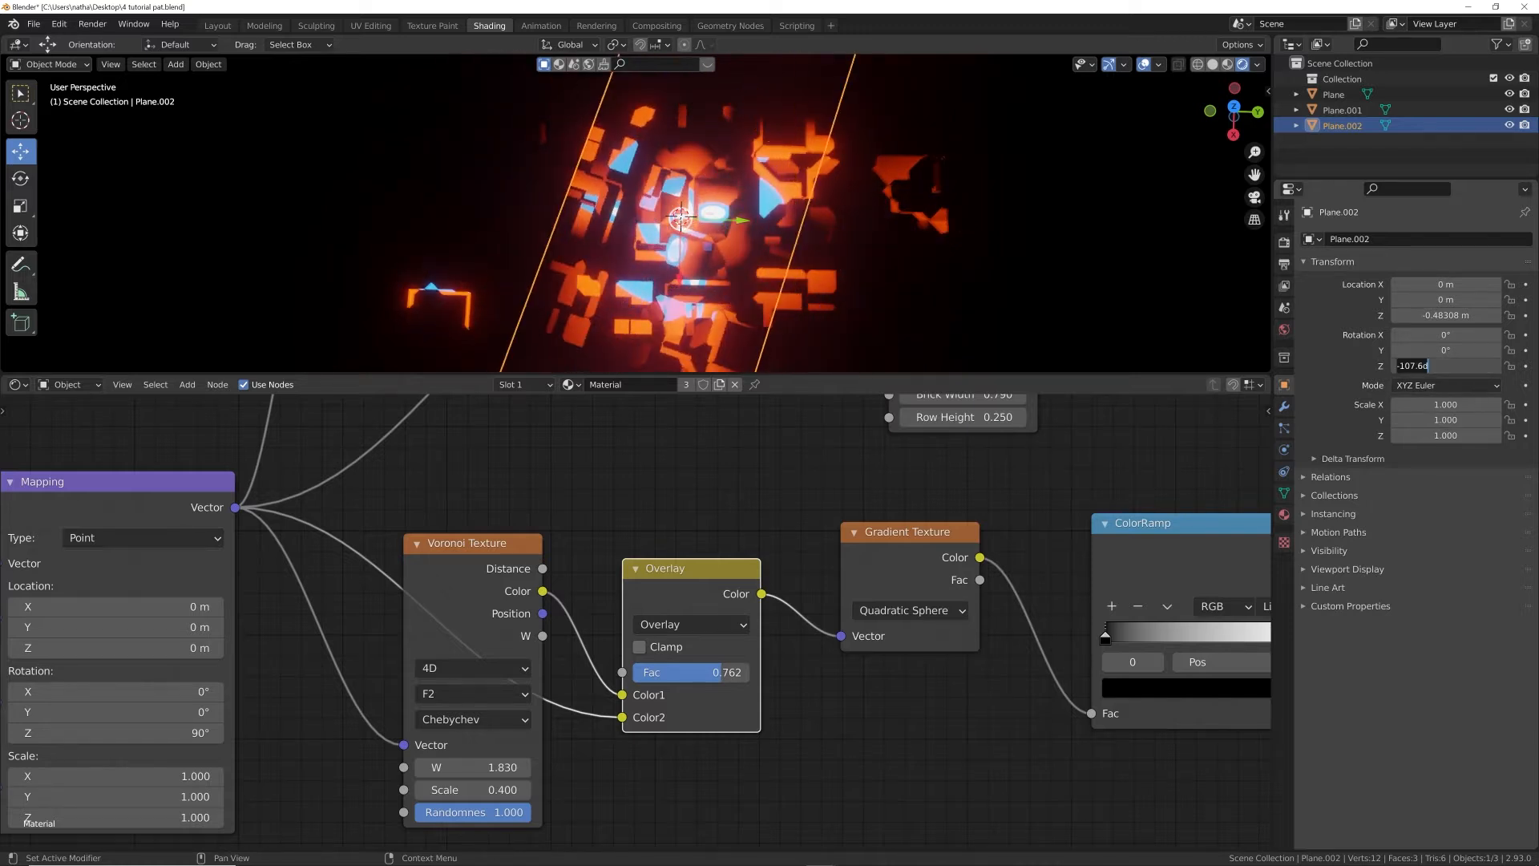
pyautogui.write('-180')
pyautogui.press('Return')
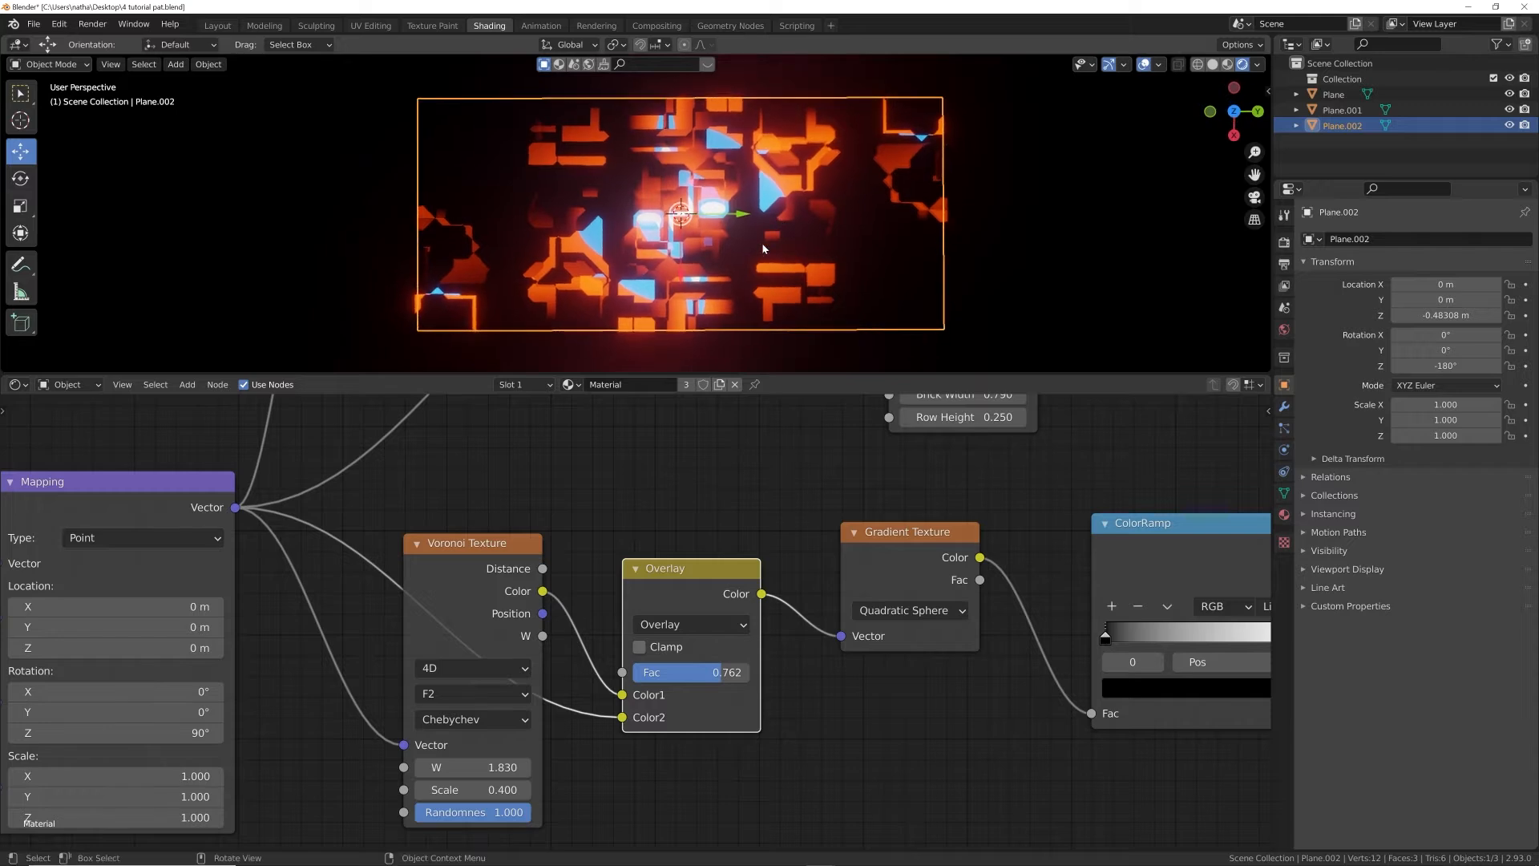
# - Rotate Plane.001 to 180° about the Y axis
pyautogui.moveTo(765, 249); pyautogui.dragTo(694, 259, button='middle')
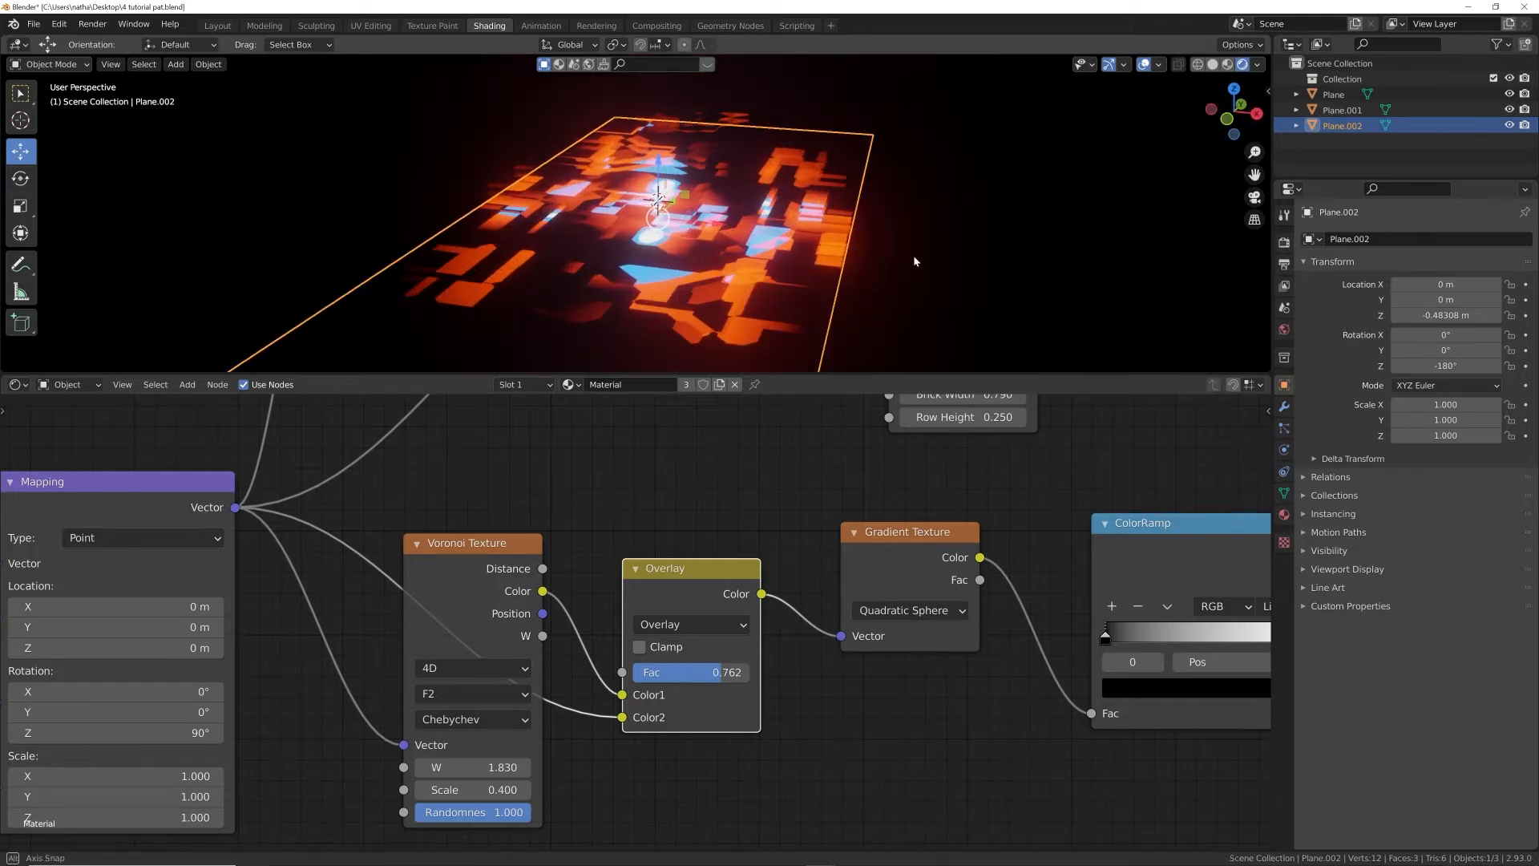
pyautogui.moveTo(912, 255); pyautogui.dragTo(1186, 208, button='middle')
pyautogui.click(1342, 110)
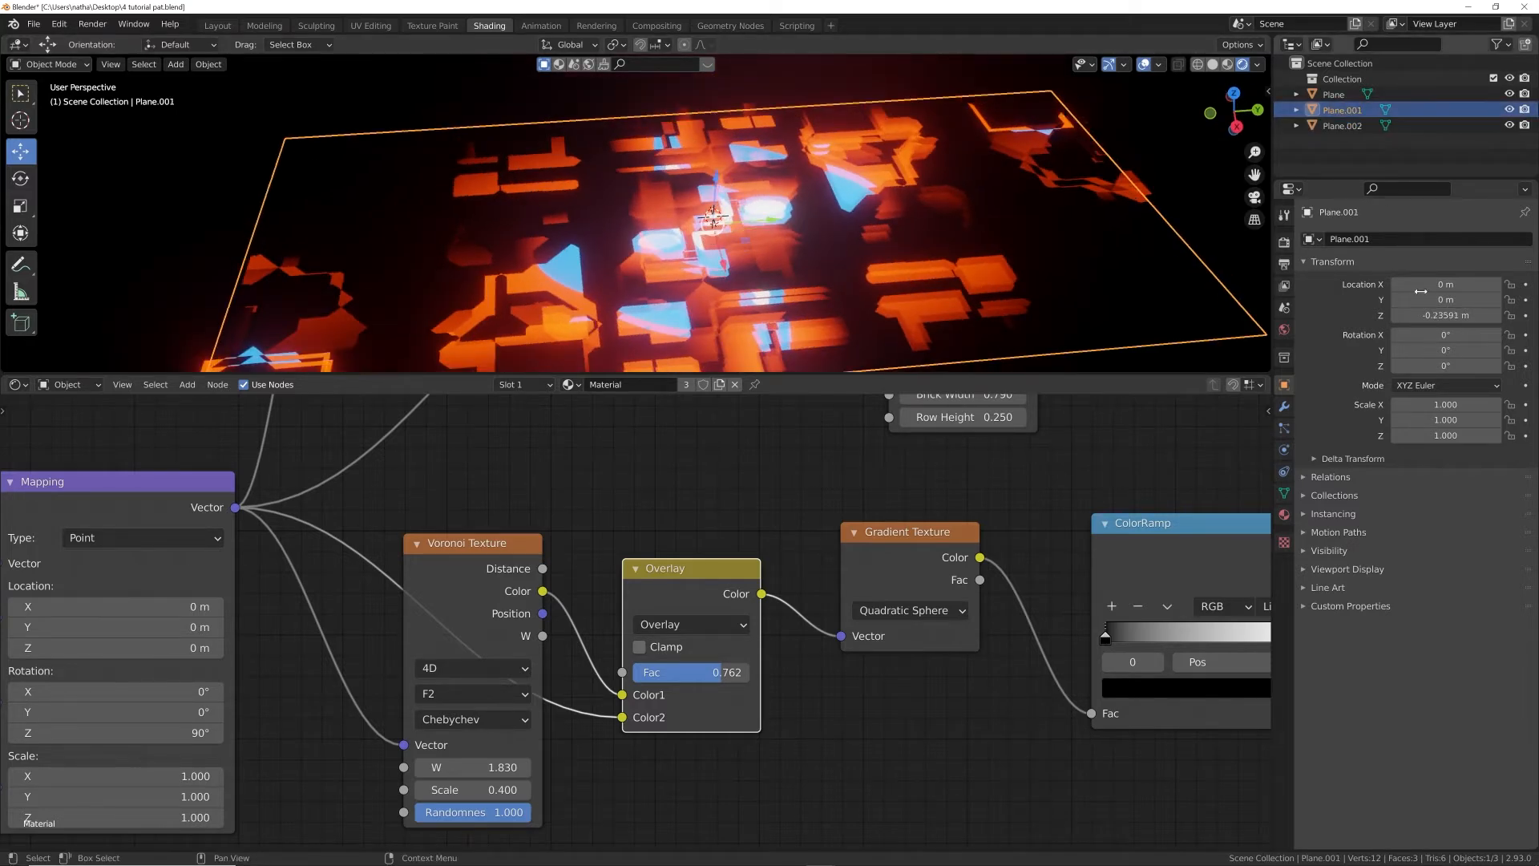
pyautogui.moveTo(1434, 350); pyautogui.dragTo(1473, 351)
pyautogui.click(1435, 350)
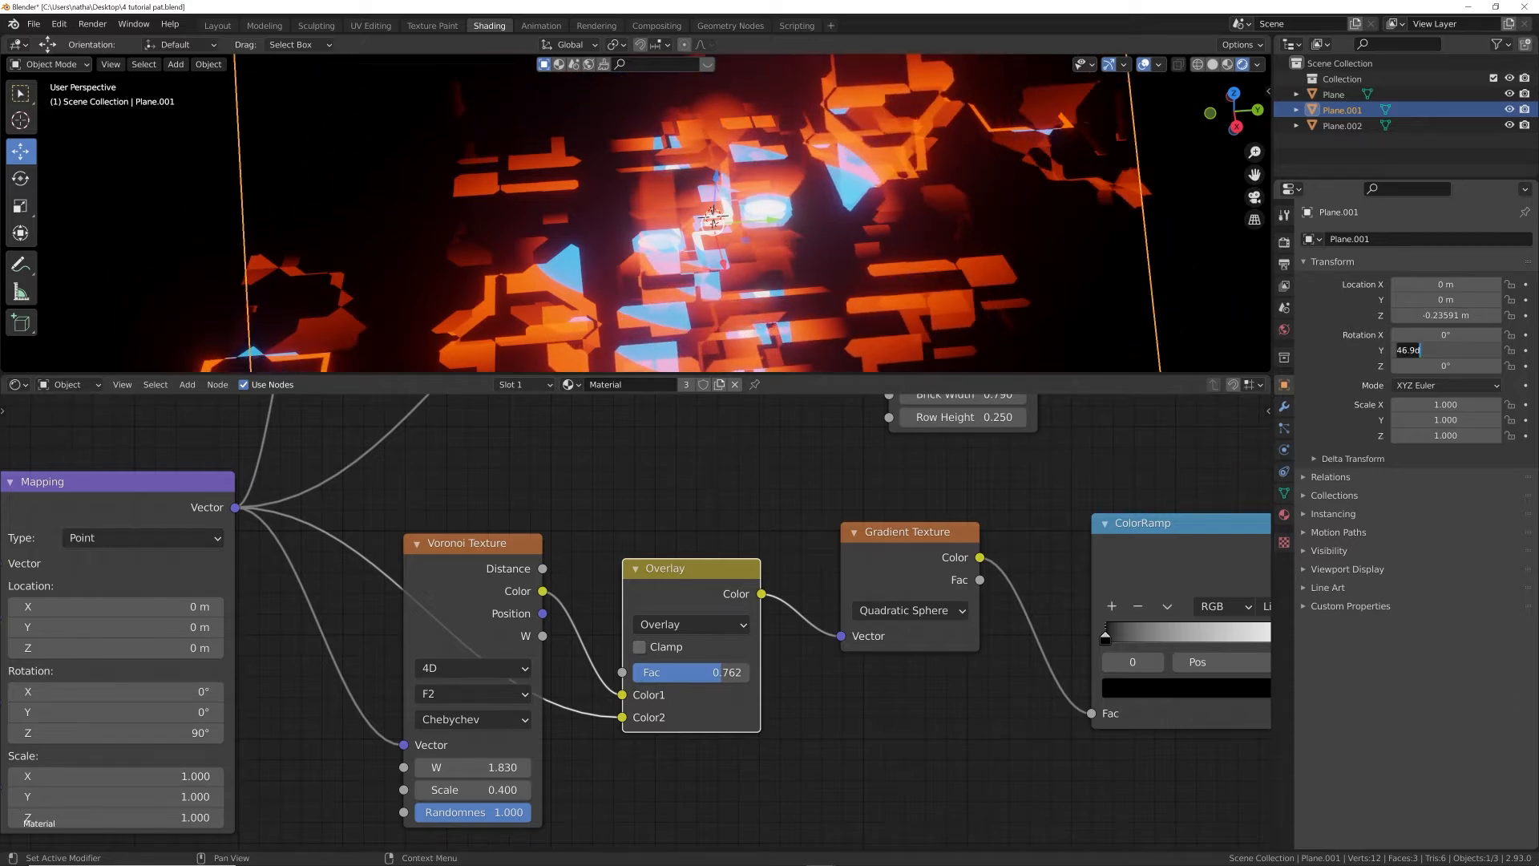
pyautogui.press('Return')
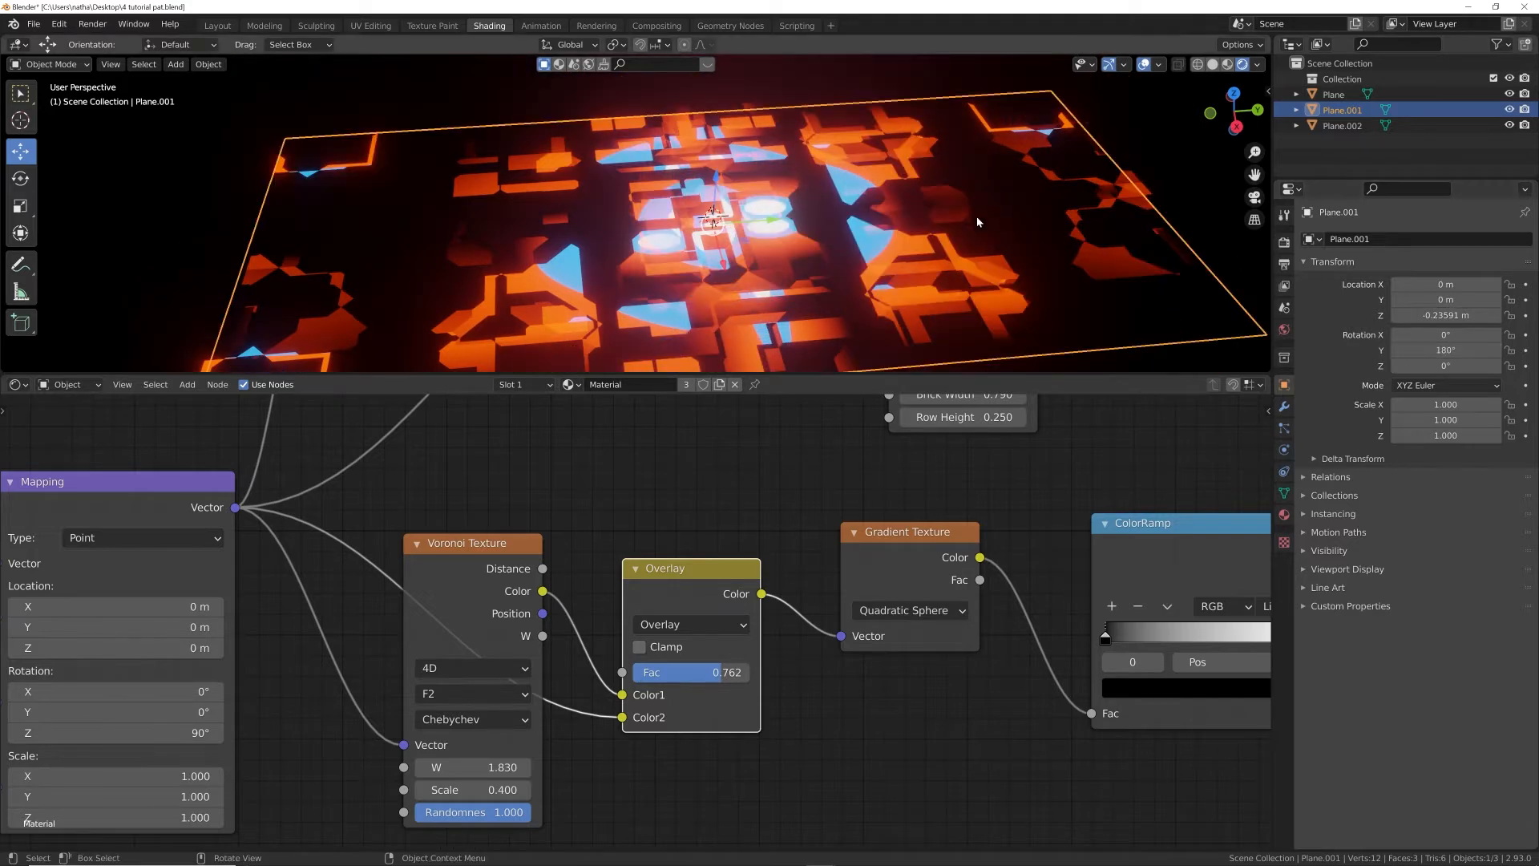
# - Rearrange the ColorRamp feeding the Emission shader to run blue, orange-red and light grey, with the orange-red stop at 0.603
pyautogui.moveTo(906, 176); pyautogui.dragTo(883, 245, button='middle')
pyautogui.scroll(-3, 885, 212)
pyautogui.click(1062, 171)
pyautogui.scroll(5, 962, 197)
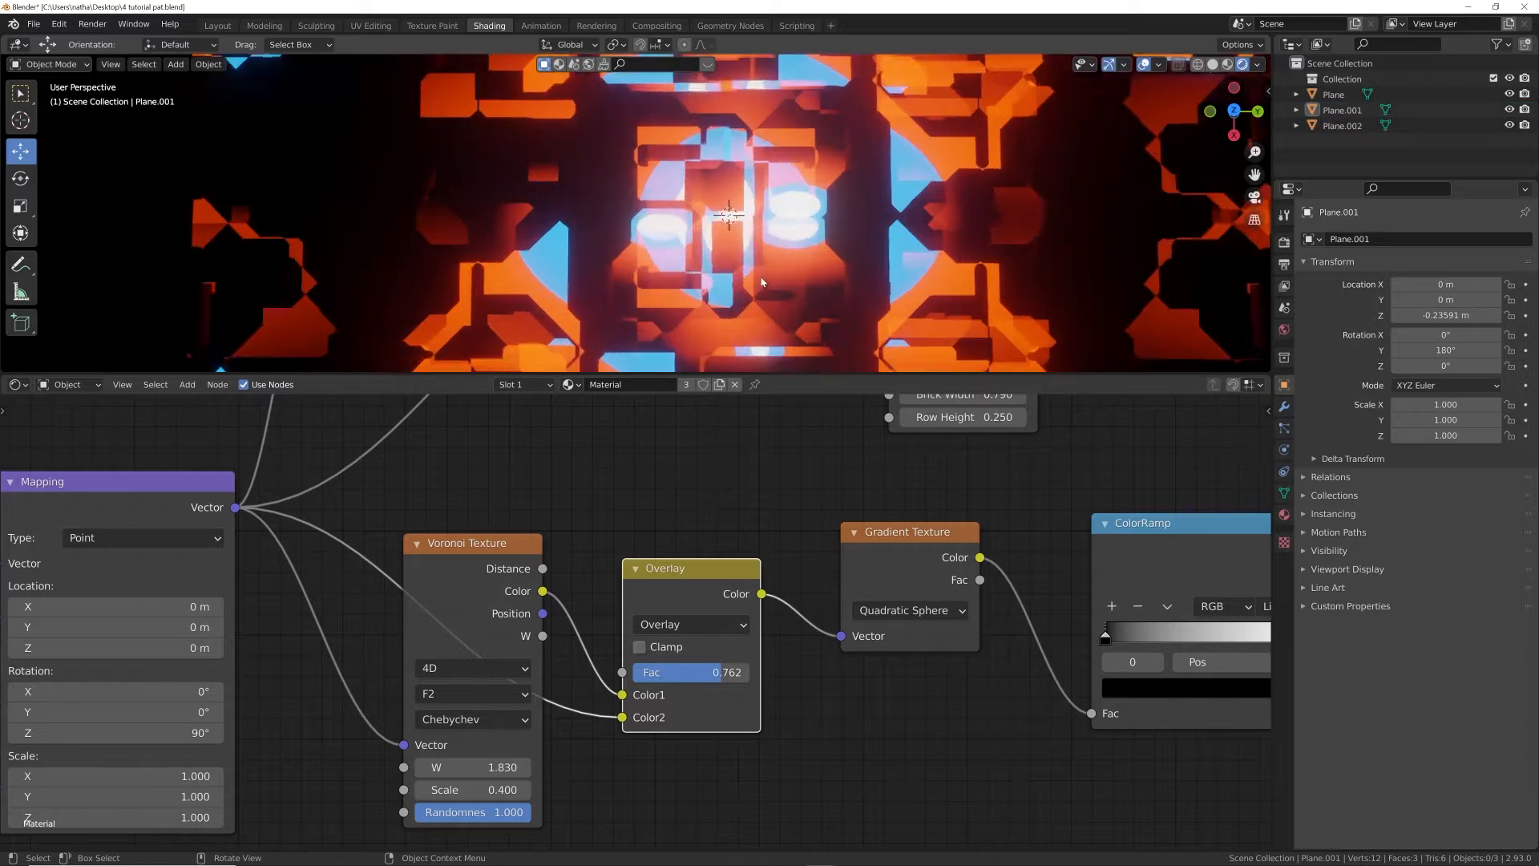
pyautogui.scroll(-2, 941, 612)
pyautogui.moveTo(940, 613); pyautogui.dragTo(837, 605, button='middle')
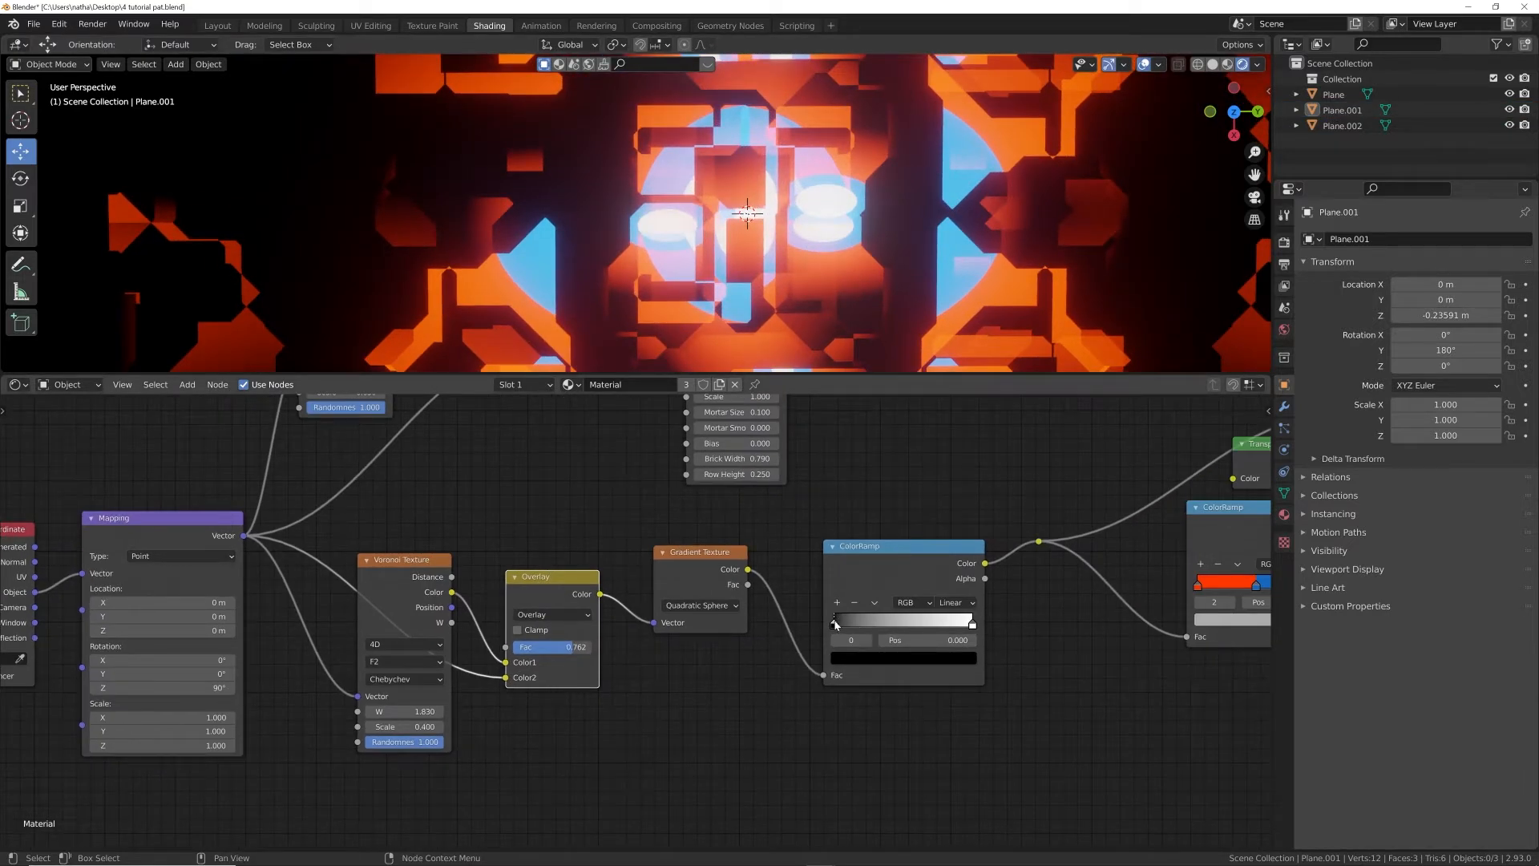
pyautogui.moveTo(835, 624); pyautogui.dragTo(419, 643, button='middle')
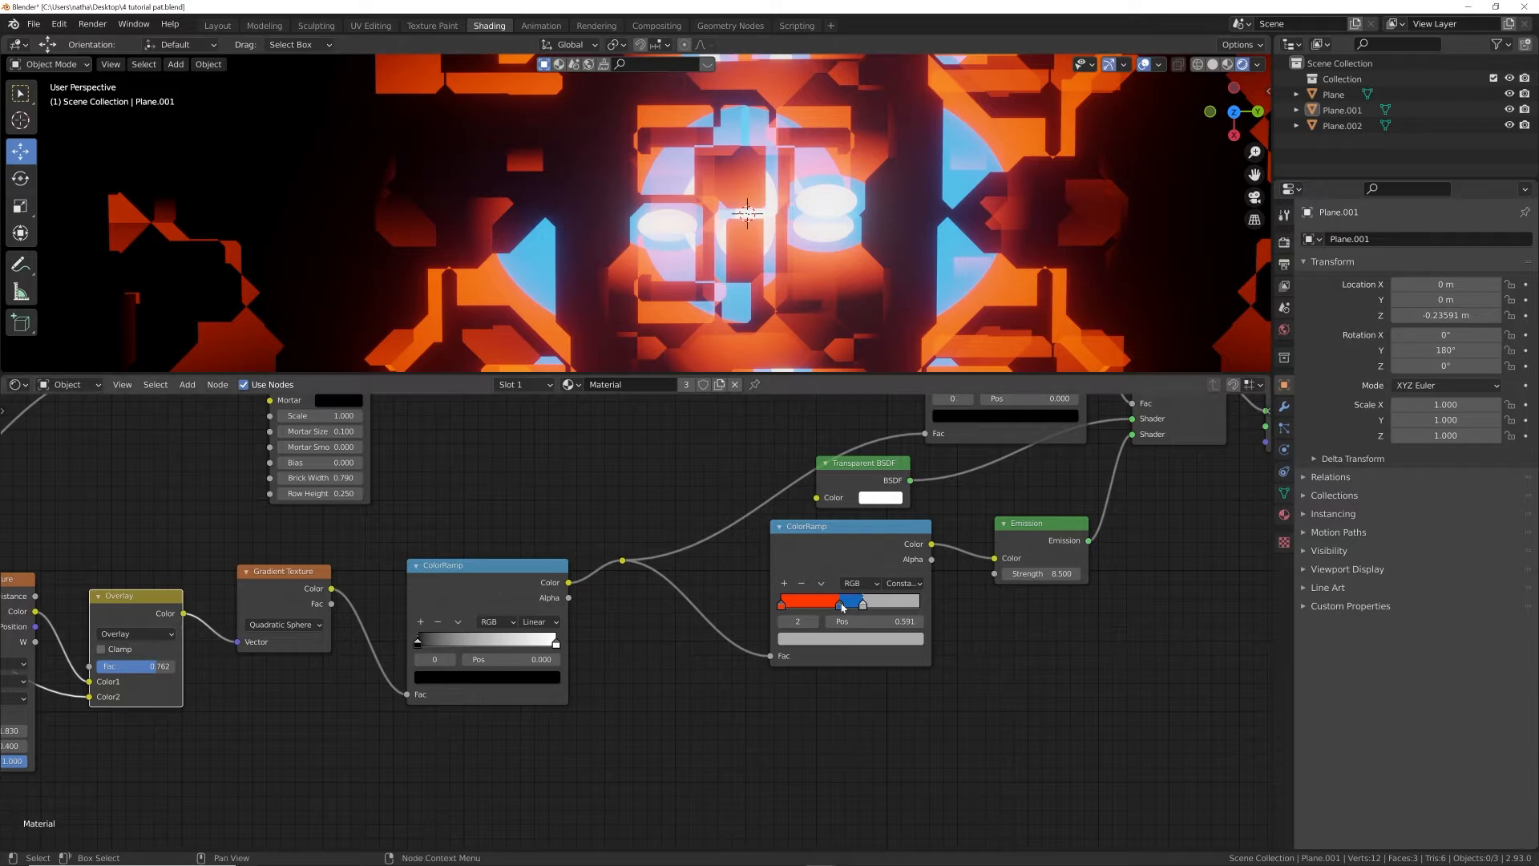
pyautogui.moveTo(841, 607)
pyautogui.mouseDown()
pyautogui.moveTo(809, 609)
pyautogui.moveTo(858, 608)
pyautogui.moveTo(845, 607)
pyautogui.mouseUp()
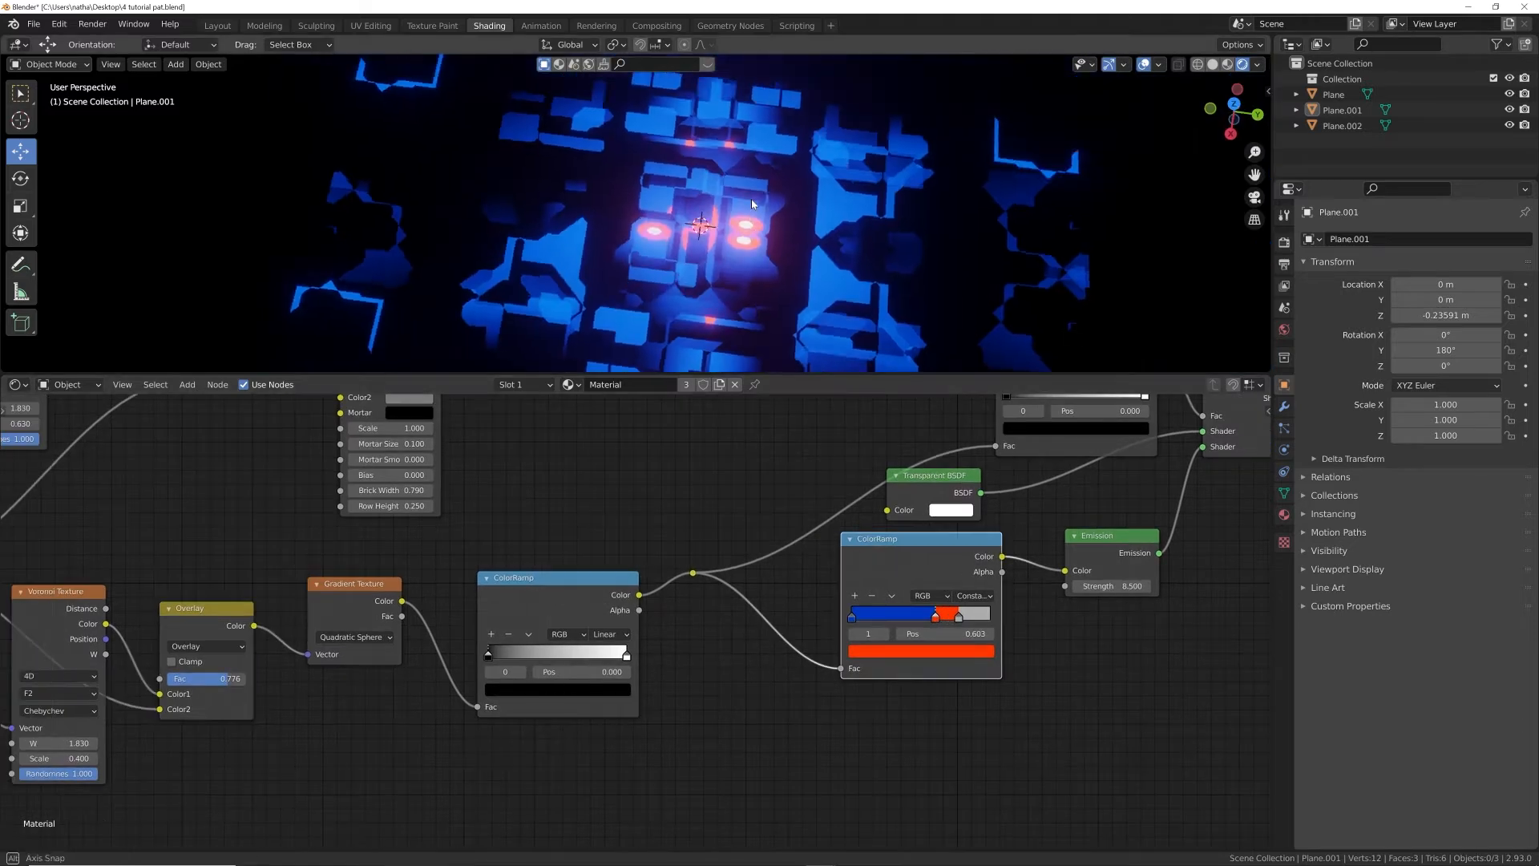
pyautogui.moveTo(723, 254)
pyautogui.mouseDown(button='middle')
pyautogui.moveTo(773, 152)
pyautogui.moveTo(726, 260)
pyautogui.mouseUp(button='middle')
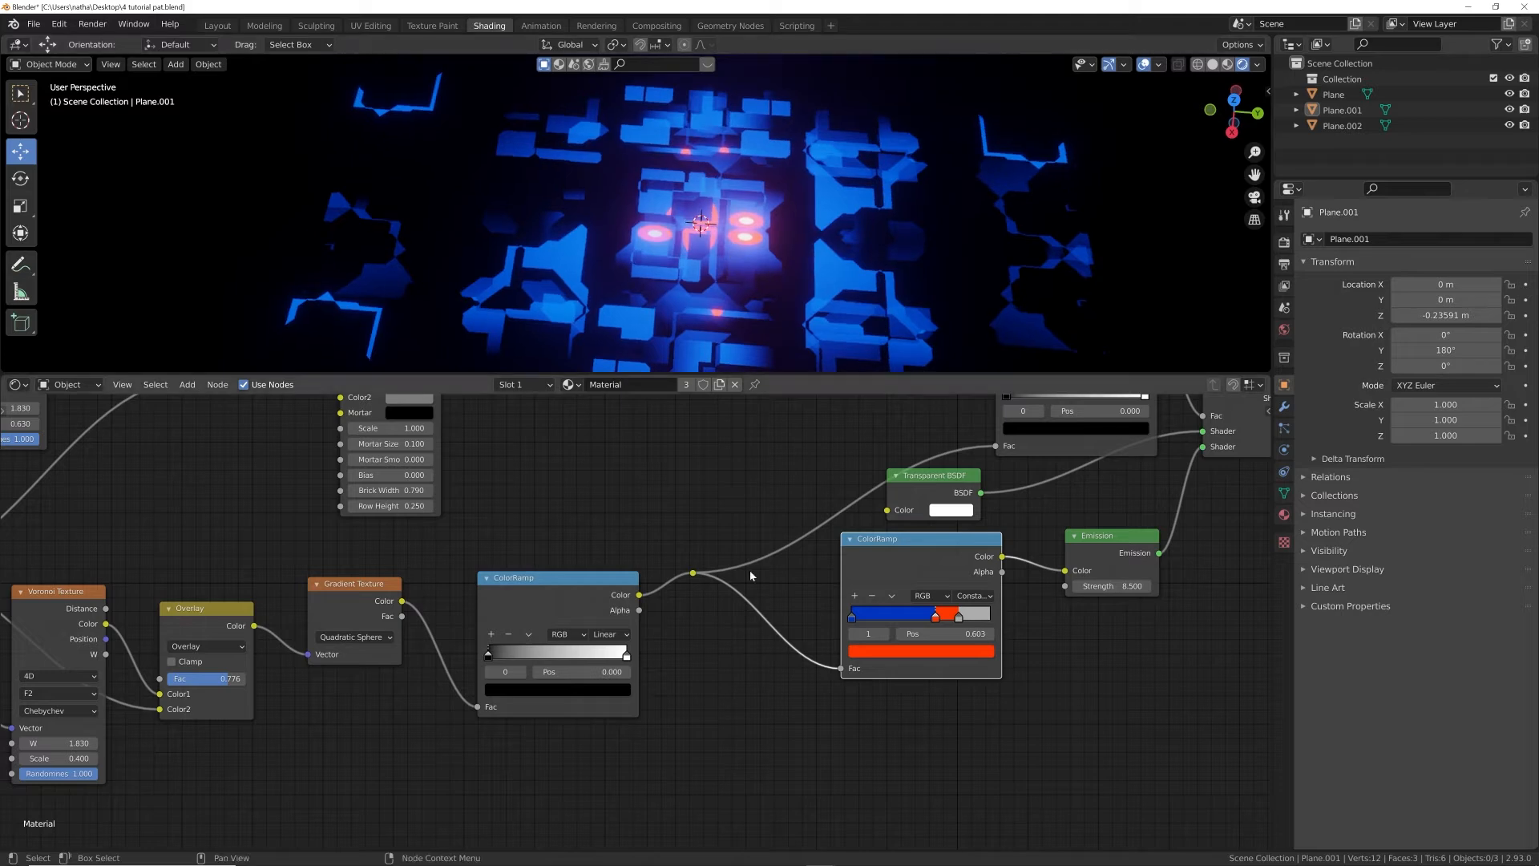
# - Move the reroute point above the node chain and shift the coordinate, Mapping and lower texture nodes away from the shader nodes
pyautogui.scroll(-6, 752, 574)
pyautogui.moveTo(683, 618); pyautogui.dragTo(820, 775, button='middle')
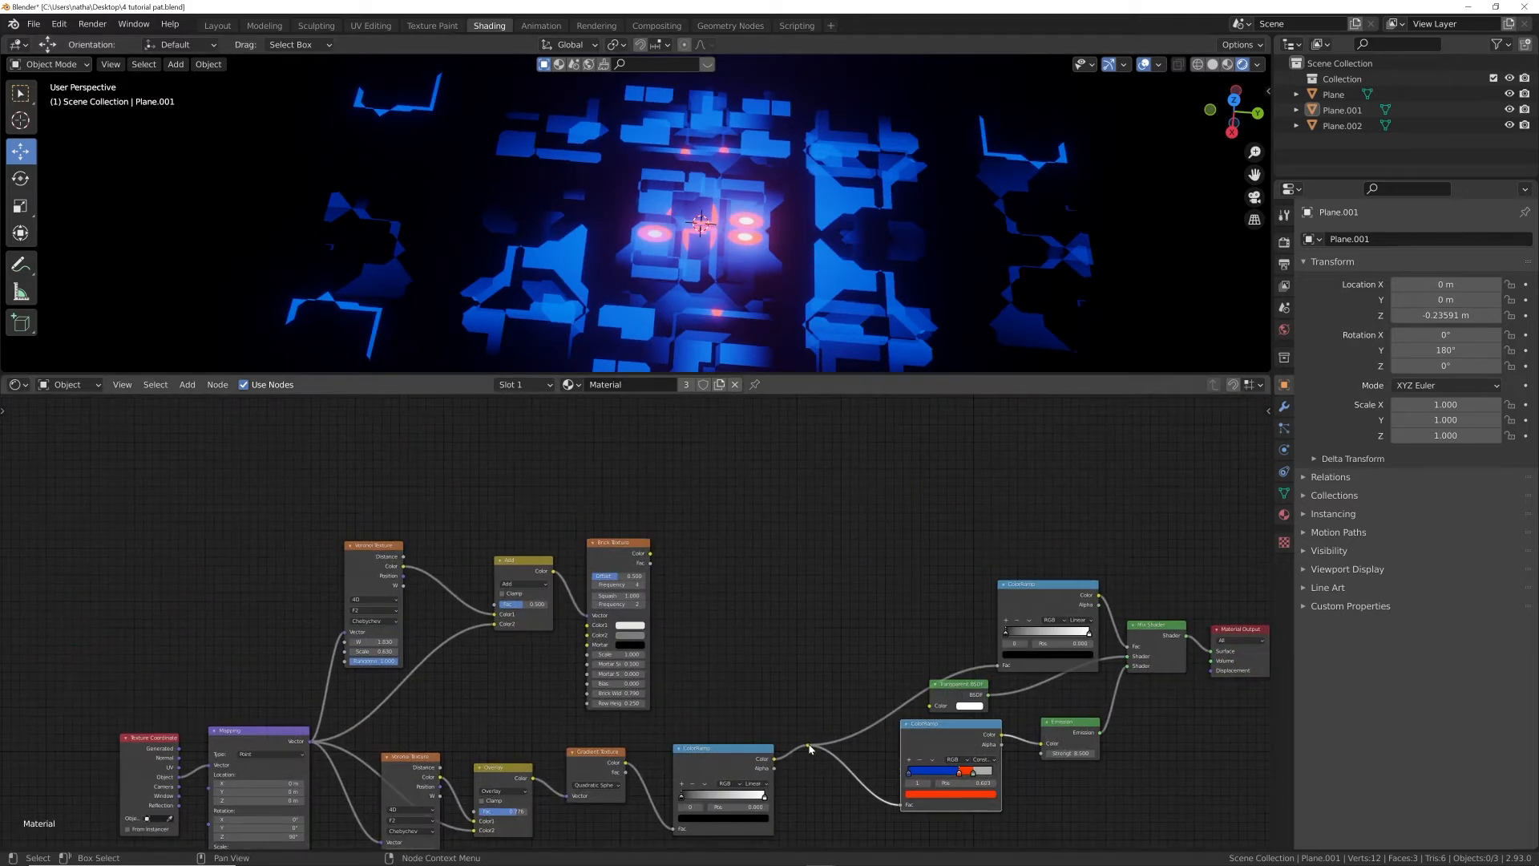
pyautogui.press('g')
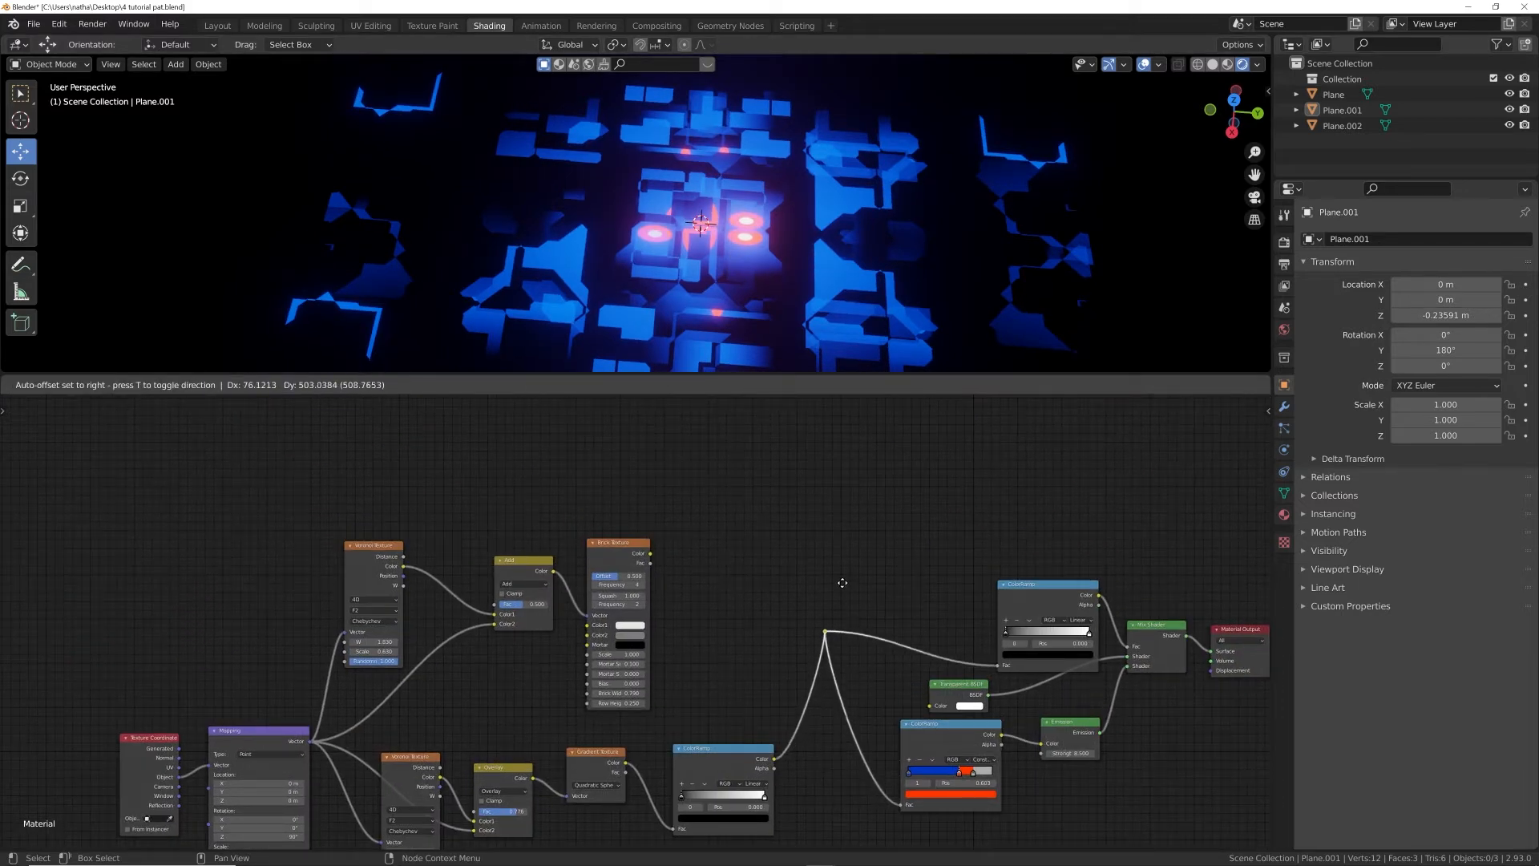
pyautogui.click(842, 582)
pyautogui.scroll(-4, 372, 736)
pyautogui.moveTo(214, 719); pyautogui.dragTo(758, 794)
pyautogui.press('g')
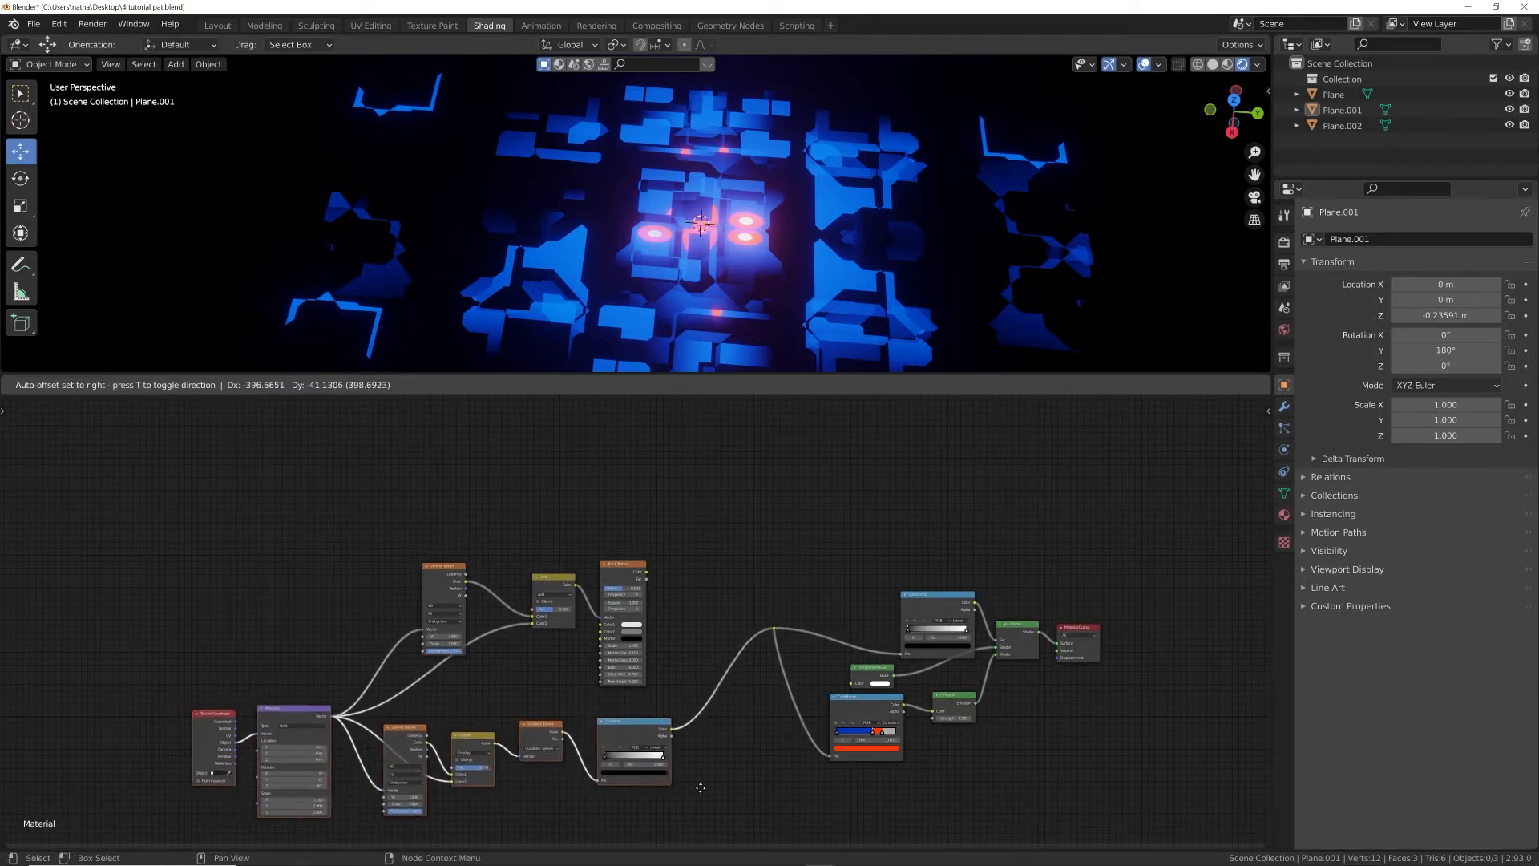
pyautogui.click(704, 786)
pyautogui.scroll(2, 715, 690)
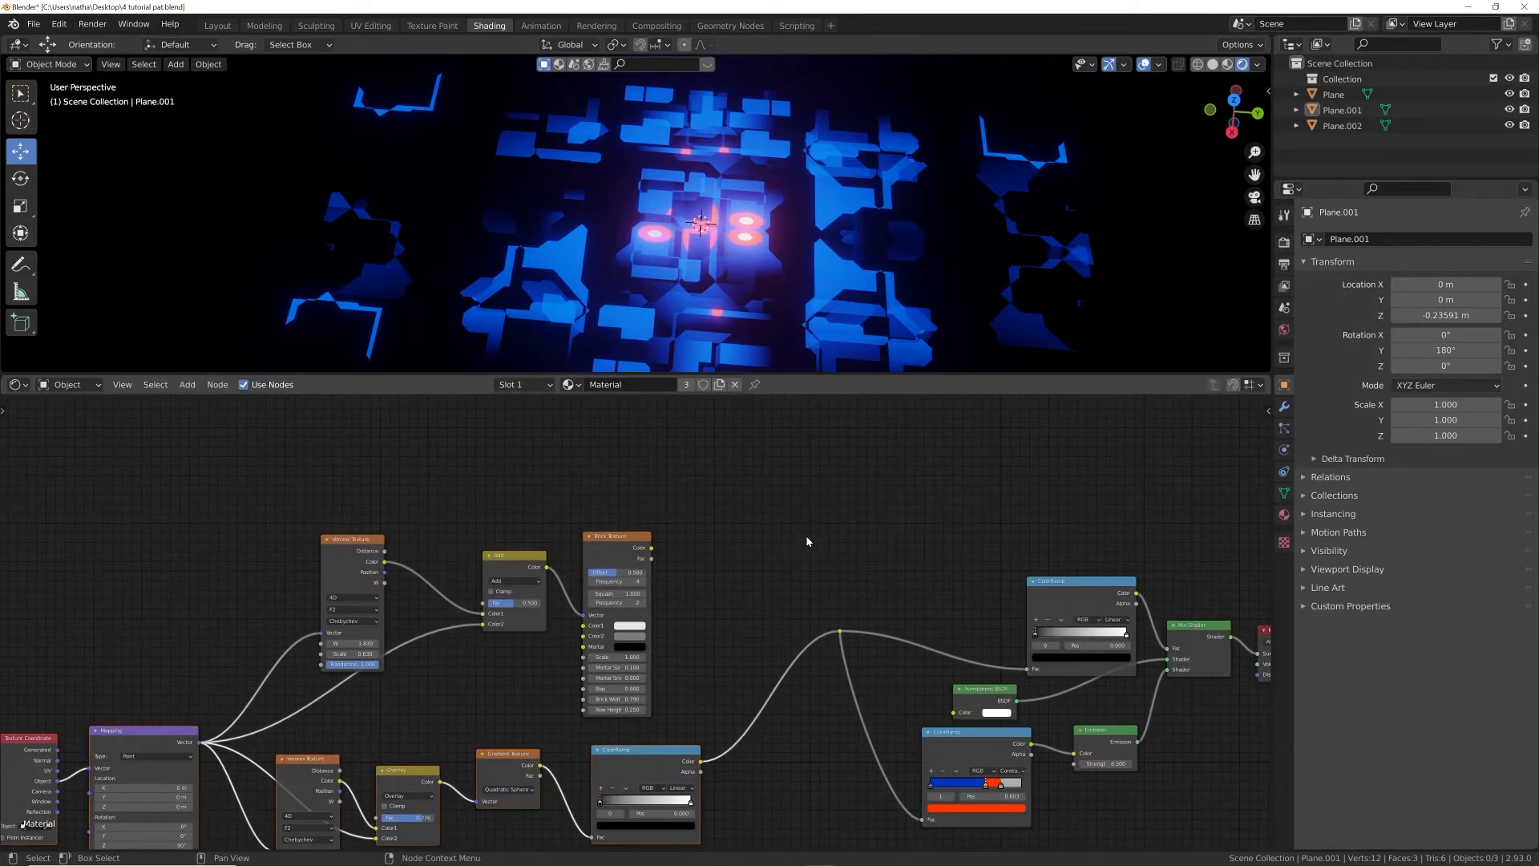
# - Insert a MixRGB node before the reroute, with the Brick Texture's Color in Color1 and the gradient's ColorRamp in Color2
pyautogui.hotkey('shift', 'a')
pyautogui.write('mix')
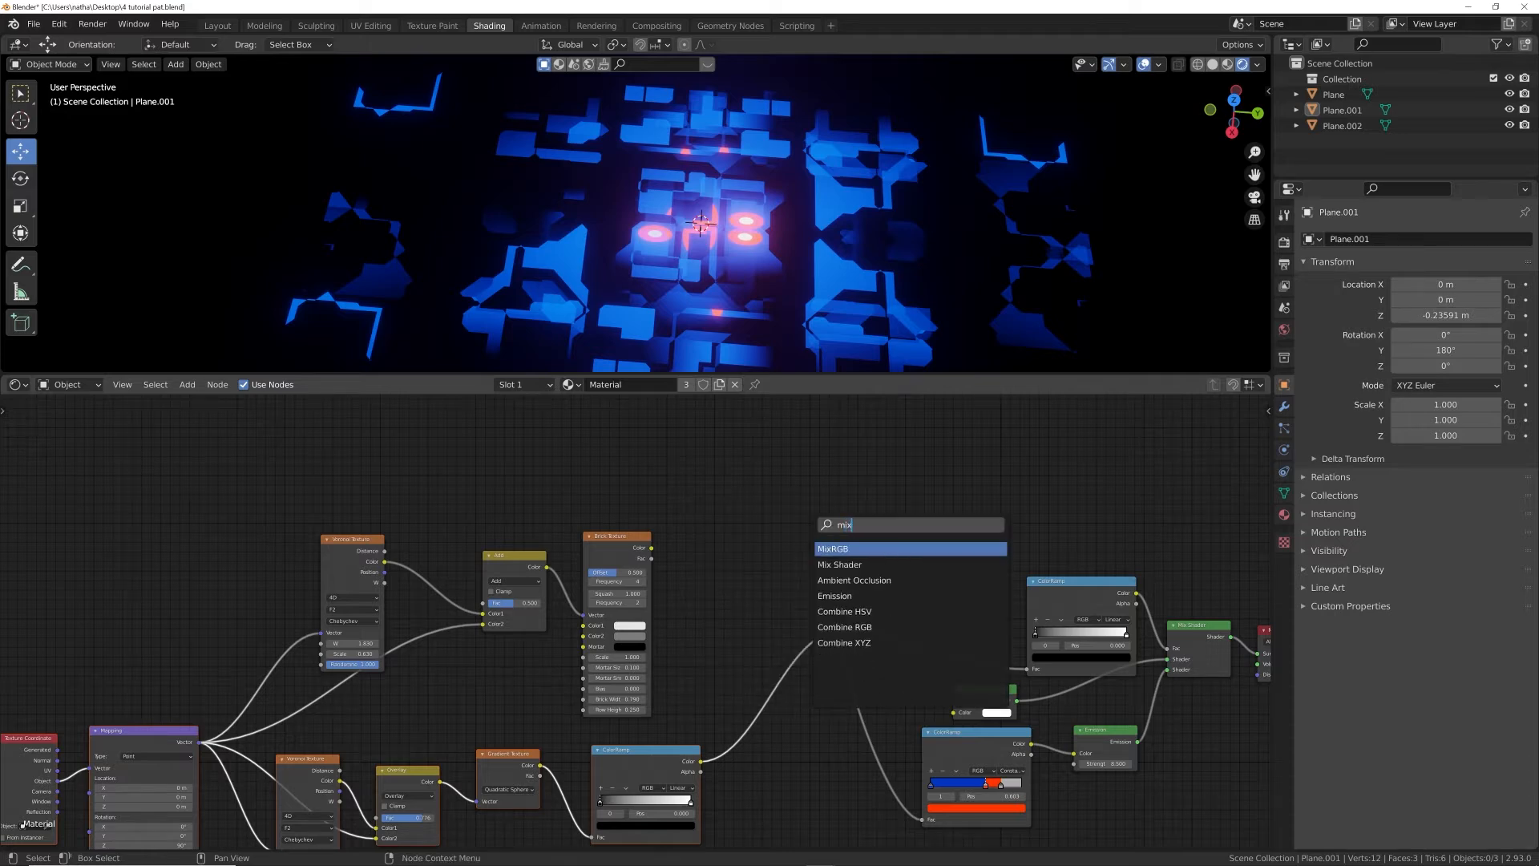
pyautogui.press('Return')
pyautogui.click(769, 681)
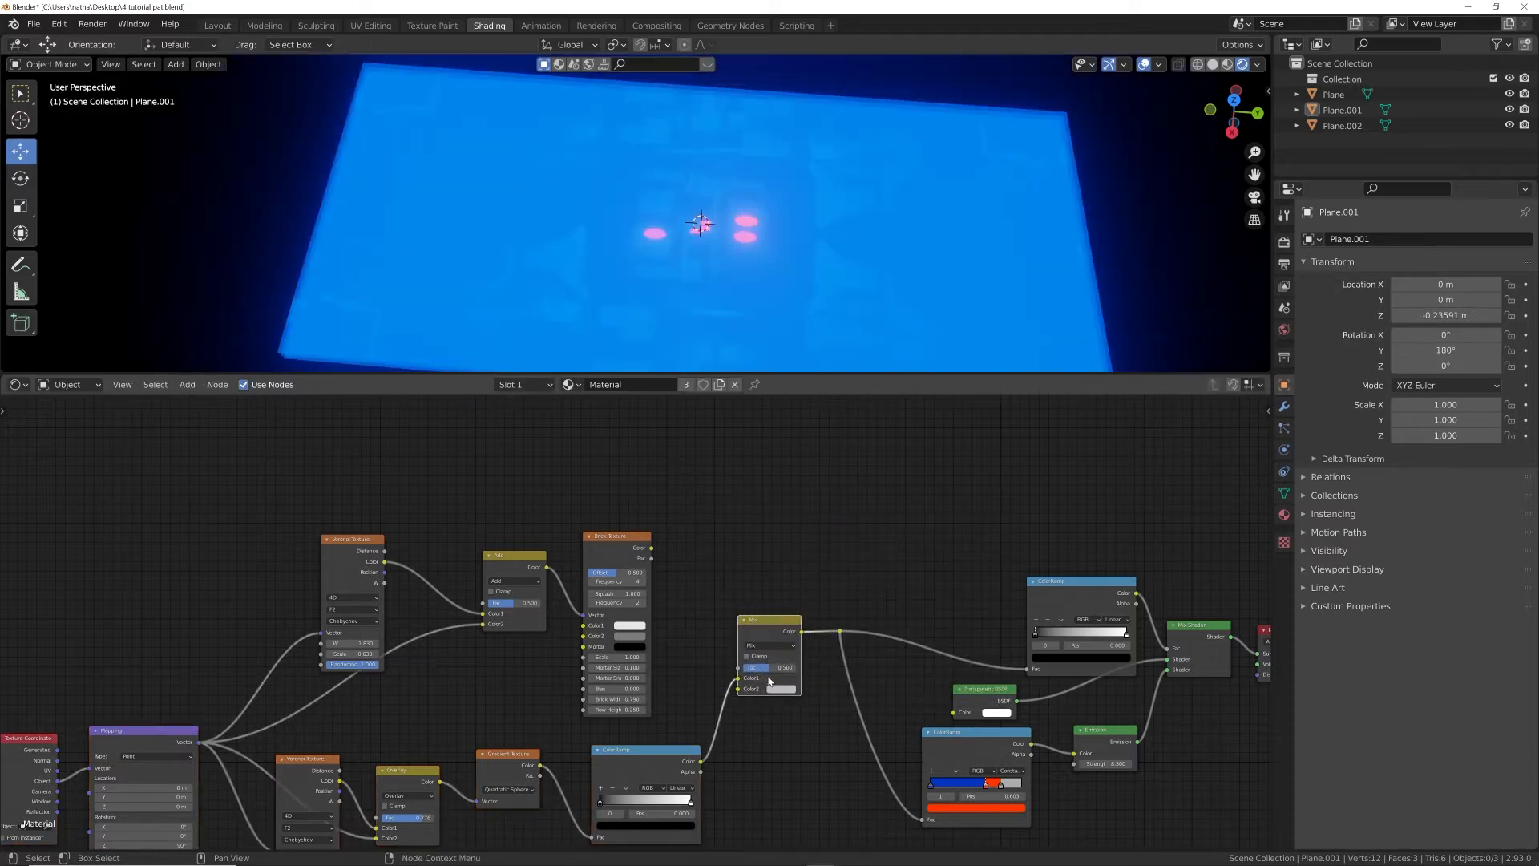
pyautogui.moveTo(740, 681)
pyautogui.mouseDown()
pyautogui.moveTo(703, 763)
pyautogui.moveTo(739, 688)
pyautogui.mouseUp()
pyautogui.click(702, 766)
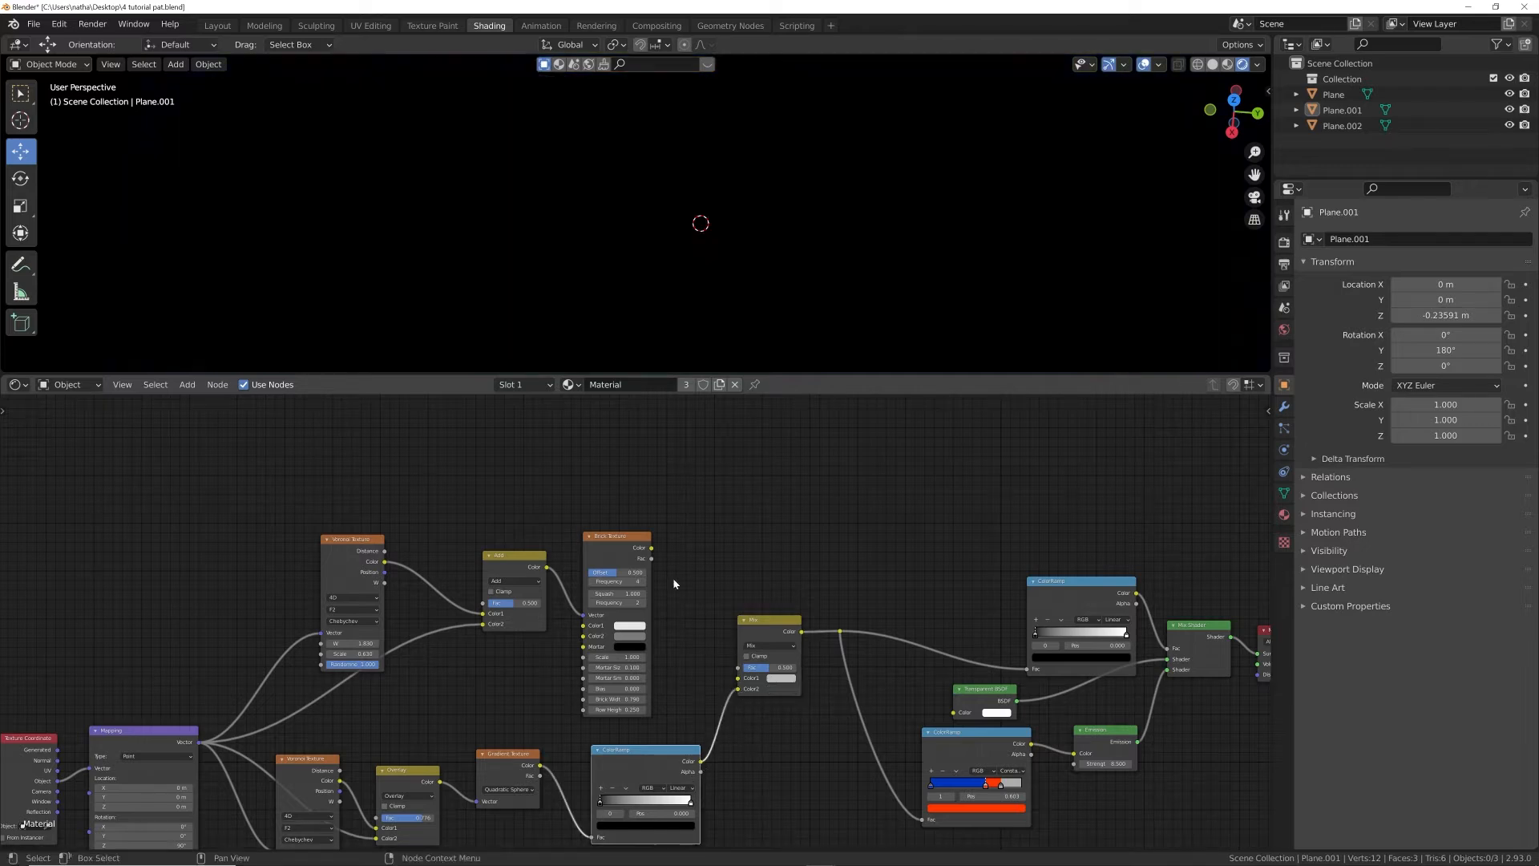
pyautogui.moveTo(651, 548); pyautogui.dragTo(708, 613)
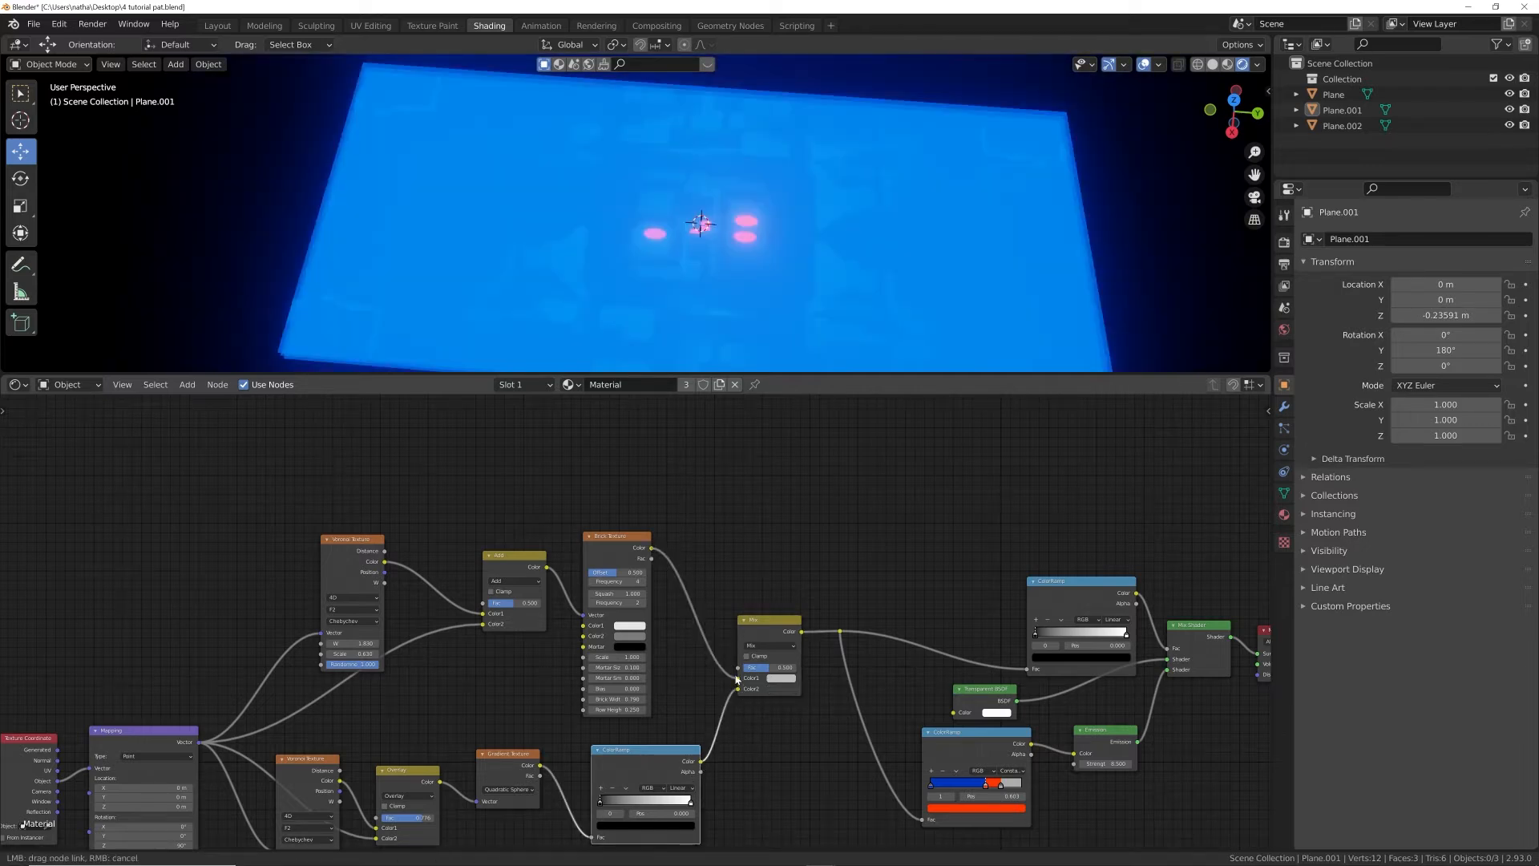
pyautogui.moveTo(737, 679); pyautogui.dragTo(738, 679)
# - Move the Mix node above the Brick Texture and add a ColorRamp node beside it
pyautogui.moveTo(769, 584); pyautogui.dragTo(777, 626, button='middle')
pyautogui.moveTo(778, 661); pyautogui.dragTo(770, 466)
pyautogui.moveTo(694, 529); pyautogui.dragTo(711, 614, button='middle')
pyautogui.hotkey('shift', 'a')
pyautogui.click(696, 500)
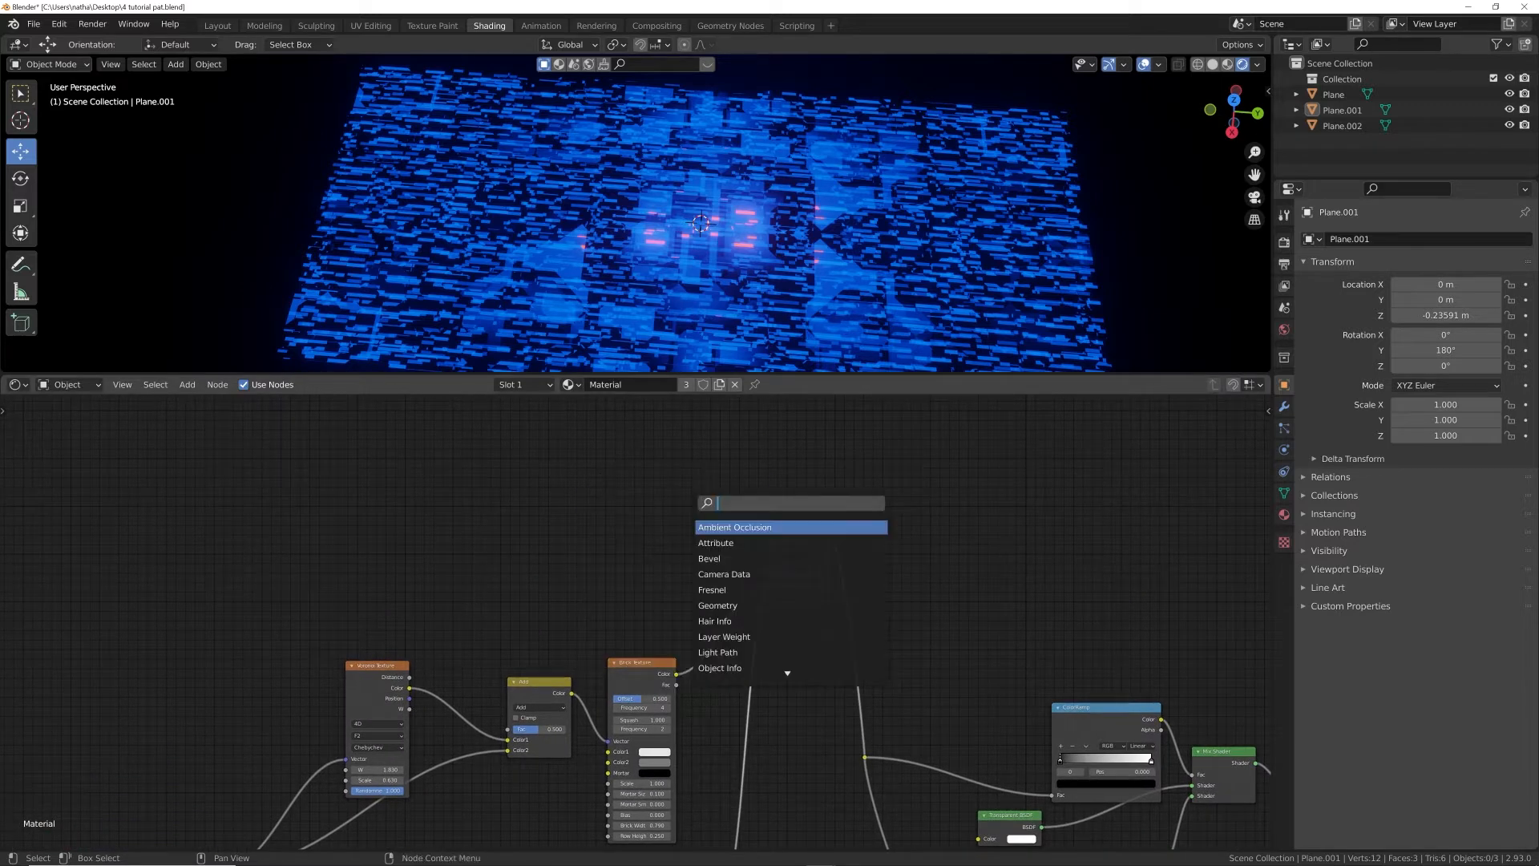
pyautogui.write('col')
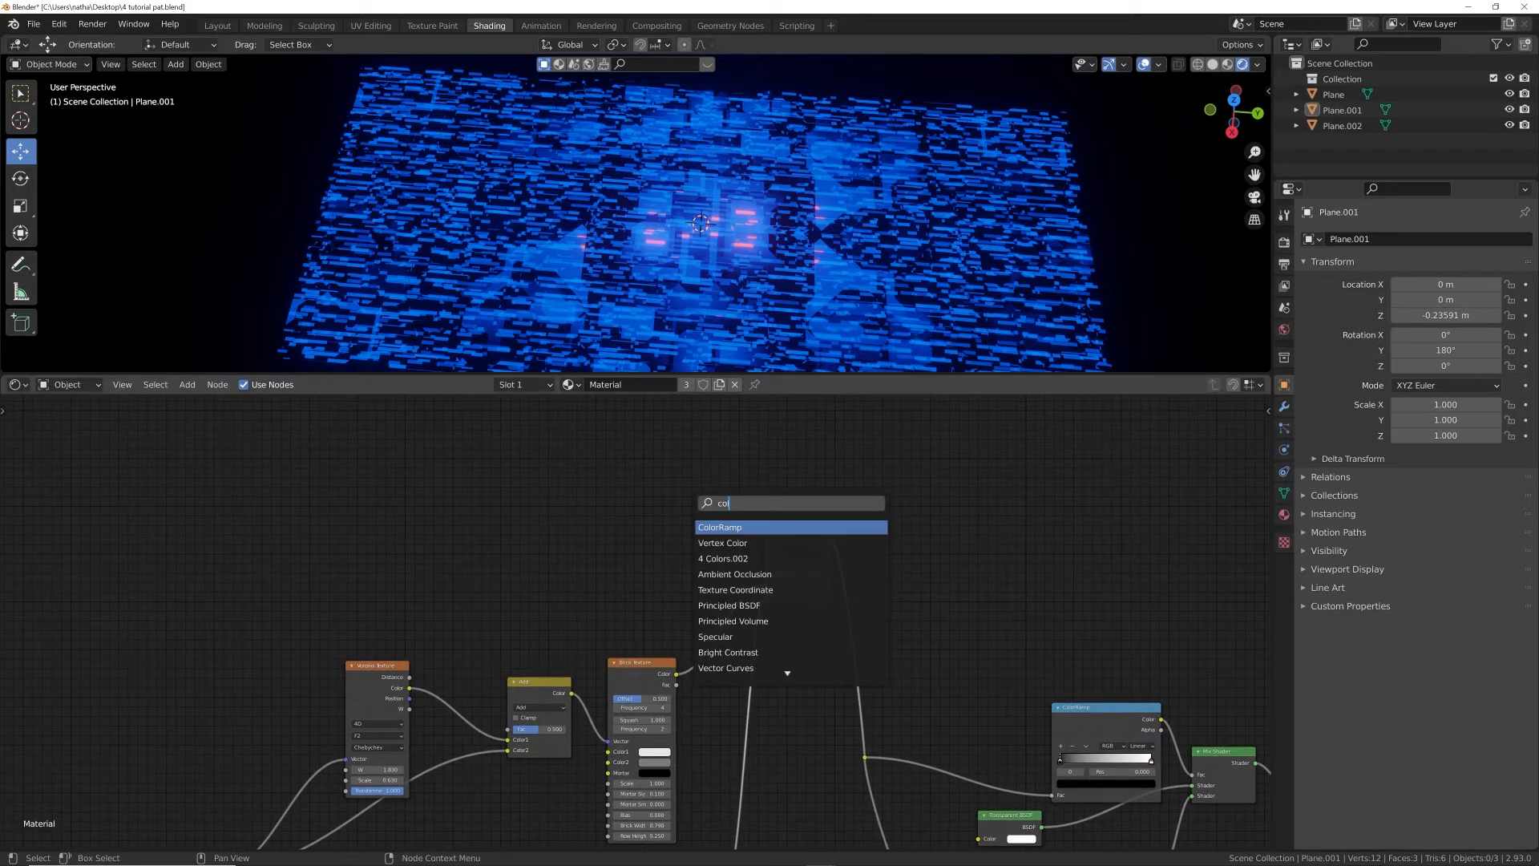
pyautogui.press('Return')
pyautogui.click(622, 513)
pyautogui.moveTo(561, 559); pyautogui.dragTo(640, 484, button='middle')
pyautogui.scroll(-3, 639, 484)
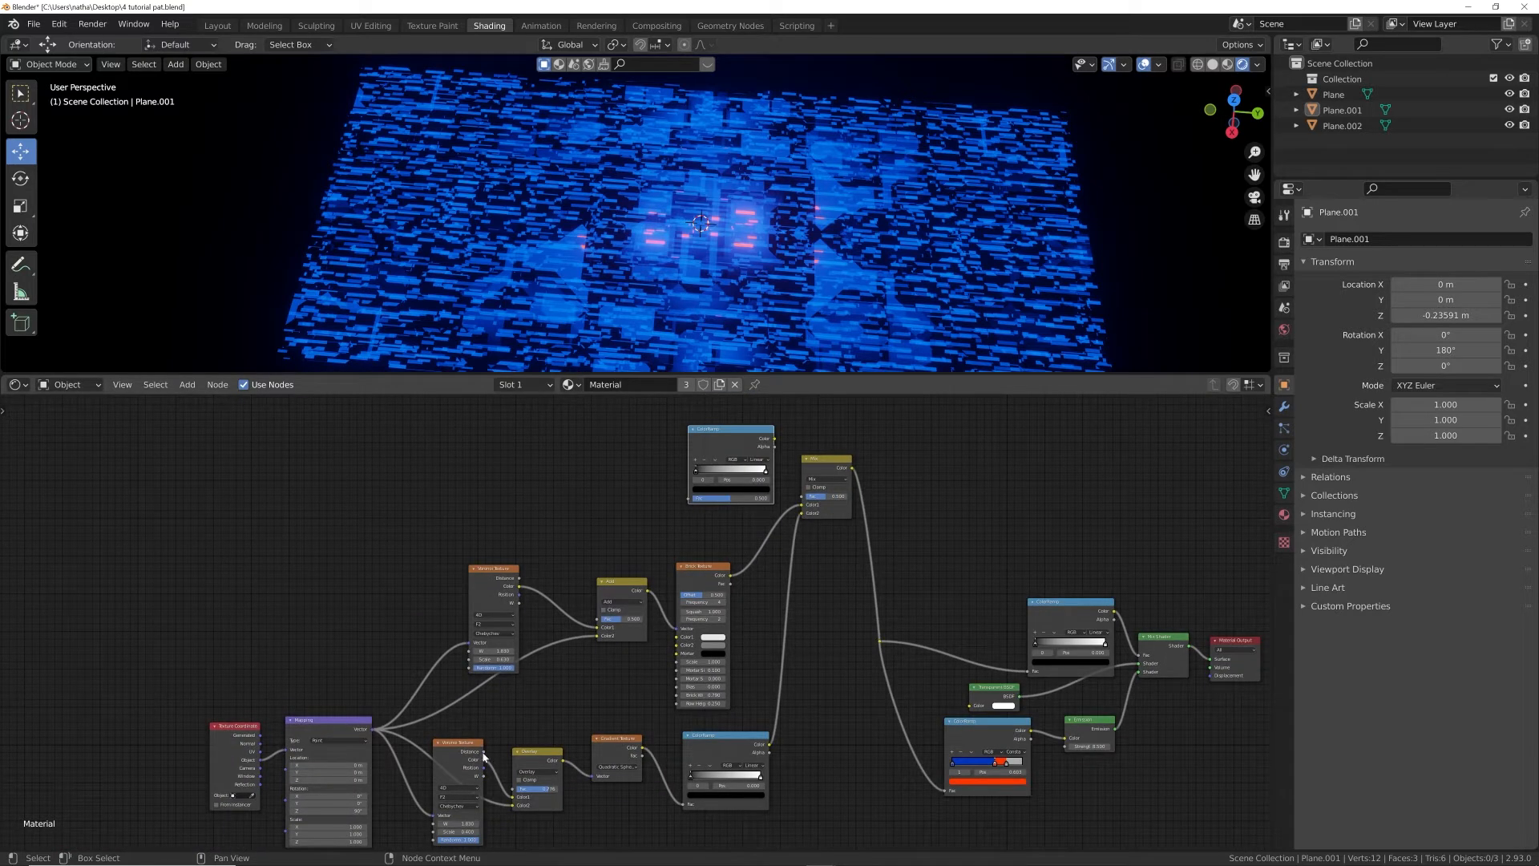
# - Feed the lower Voronoi's Color through the new ColorRamp into the Mix node's Fac, placing the white stop at about 0.130
pyautogui.moveTo(484, 759); pyautogui.dragTo(667, 542)
pyautogui.scroll(3, 699, 489)
pyautogui.moveTo(720, 247); pyautogui.dragTo(726, 292, button='middle')
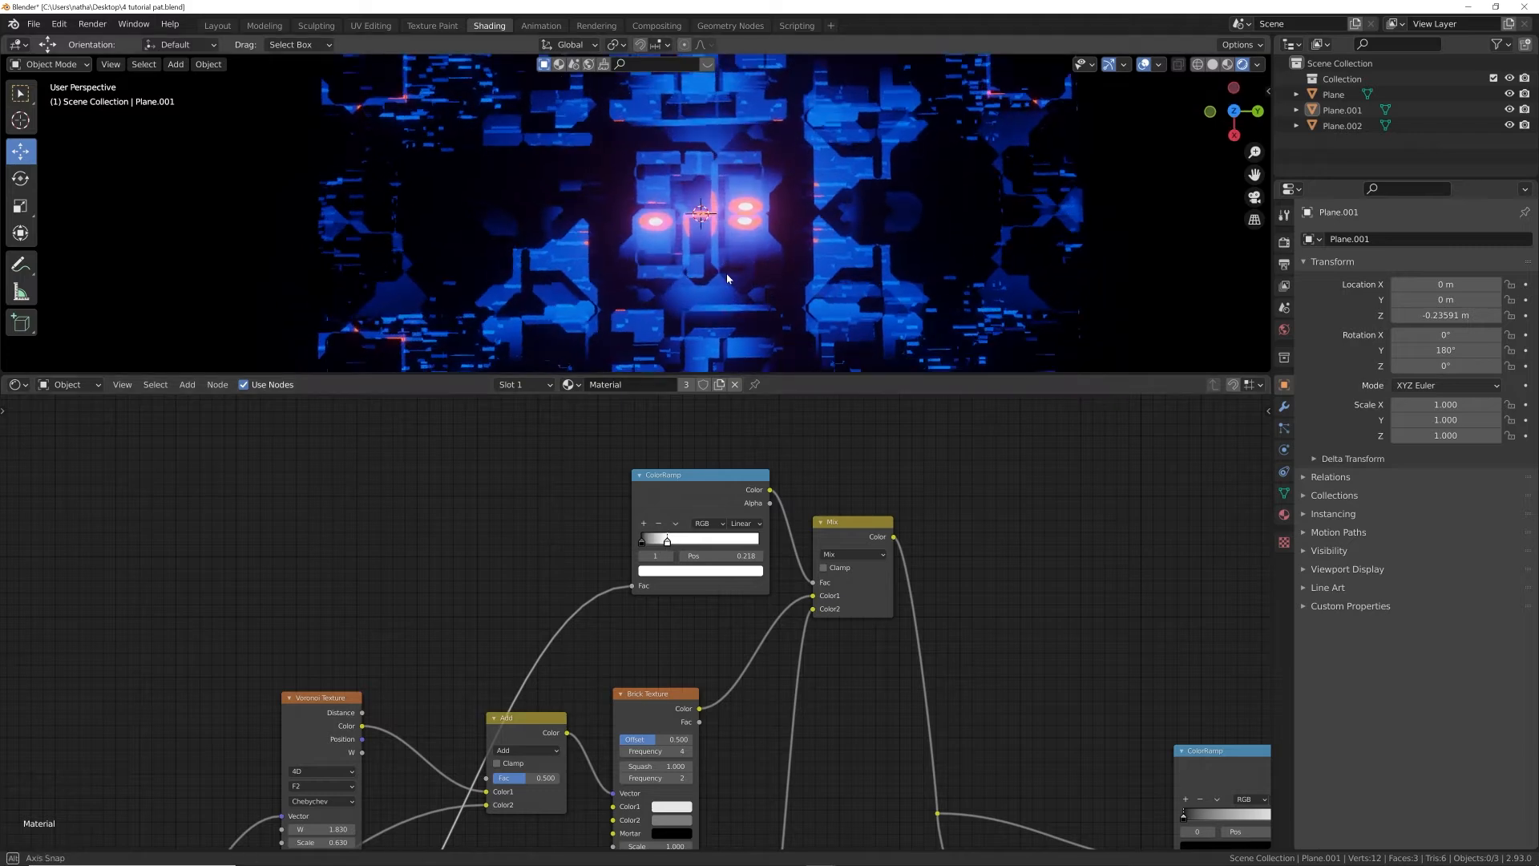
pyautogui.scroll(3, 727, 284)
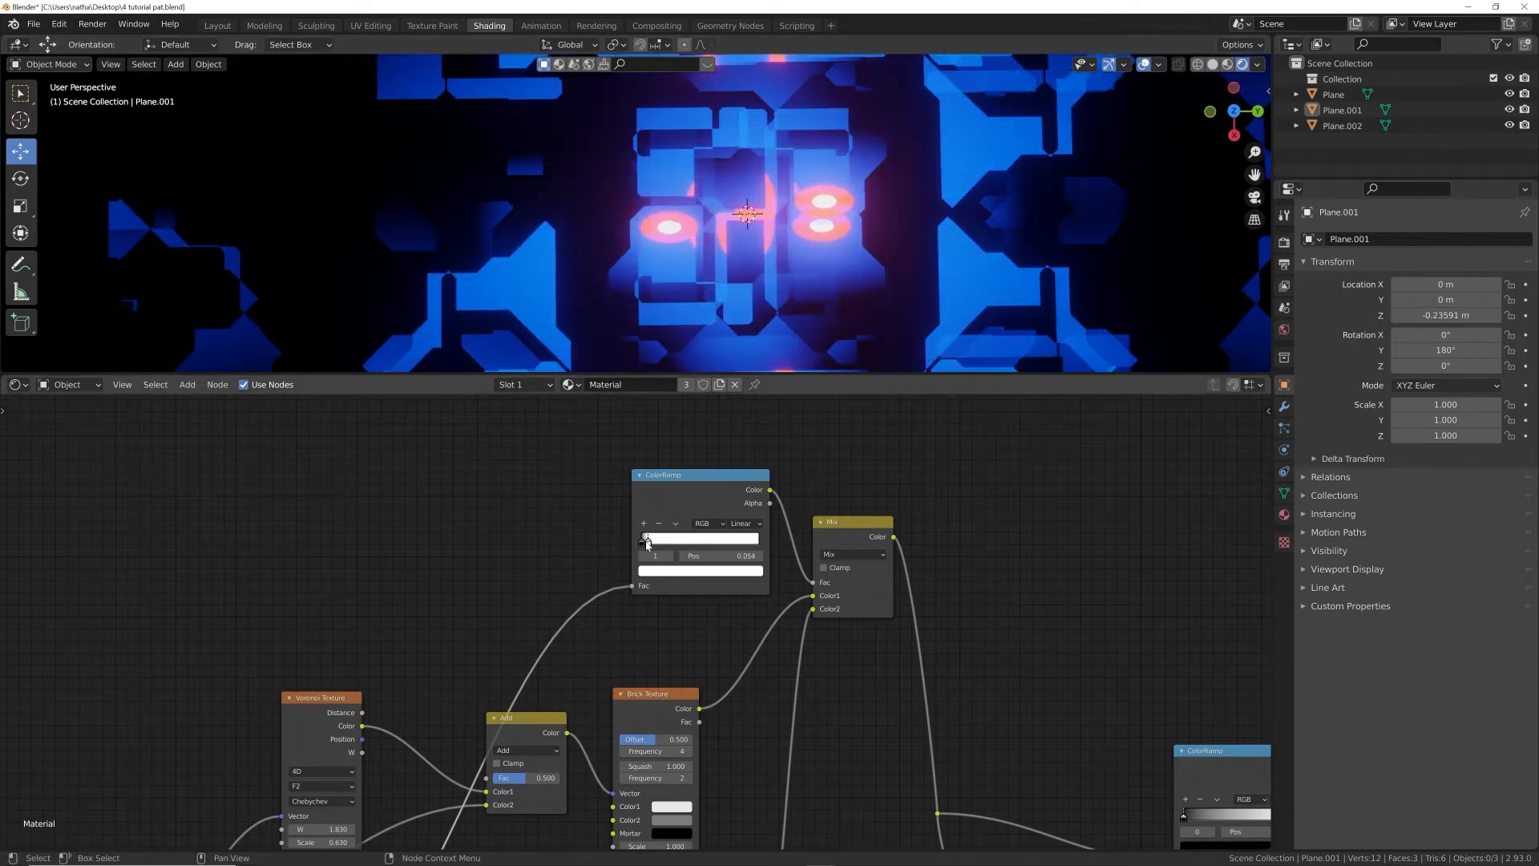
pyautogui.moveTo(665, 543)
pyautogui.mouseDown()
pyautogui.moveTo(787, 545)
pyautogui.moveTo(642, 545)
pyautogui.mouseUp()
pyautogui.scroll(-3, 826, 242)
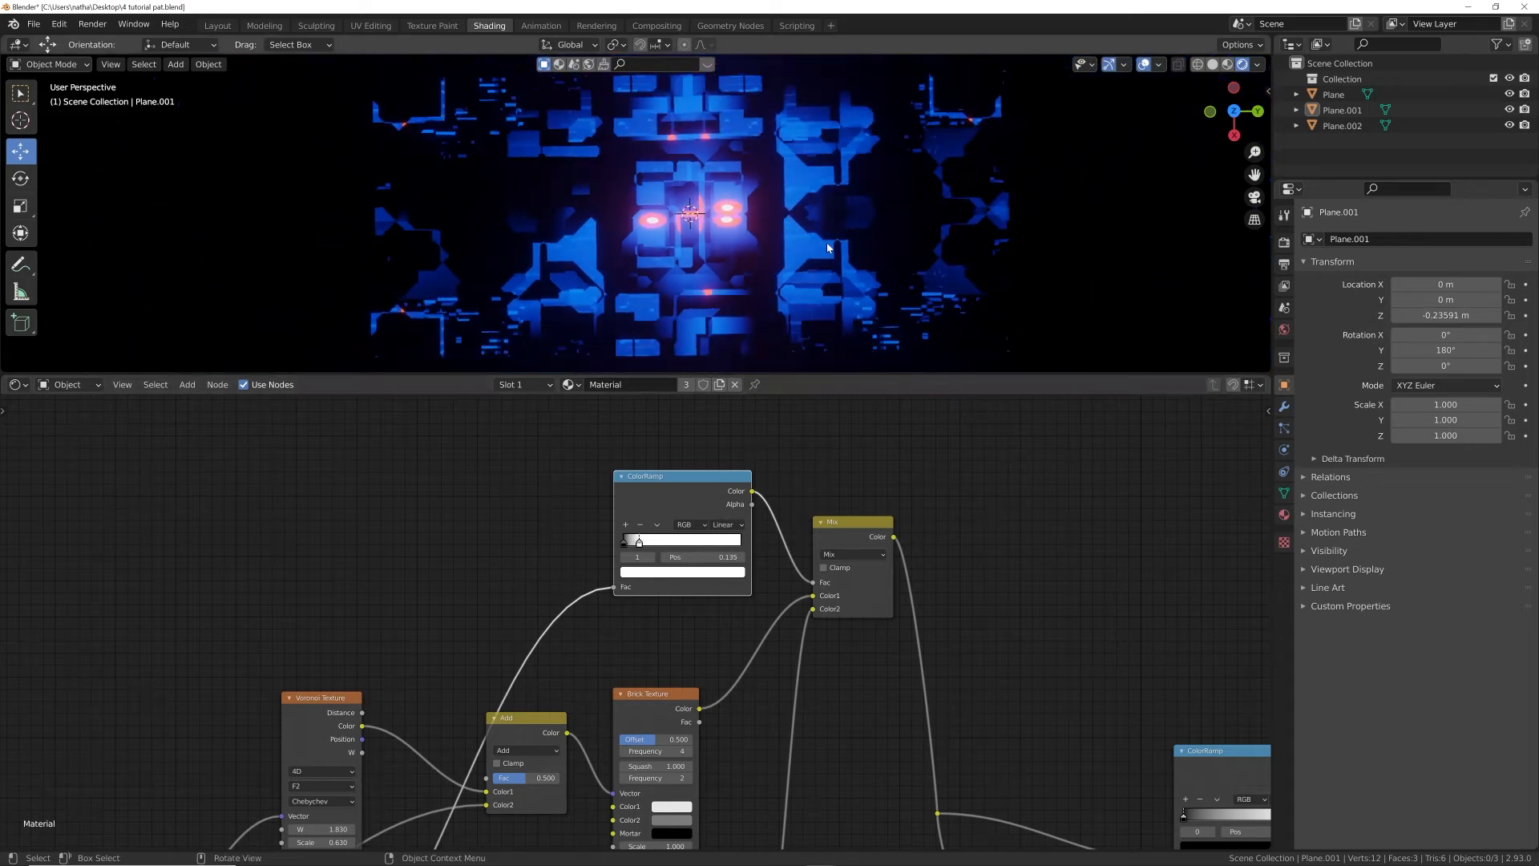
pyautogui.moveTo(826, 242); pyautogui.dragTo(819, 186, button='middle')
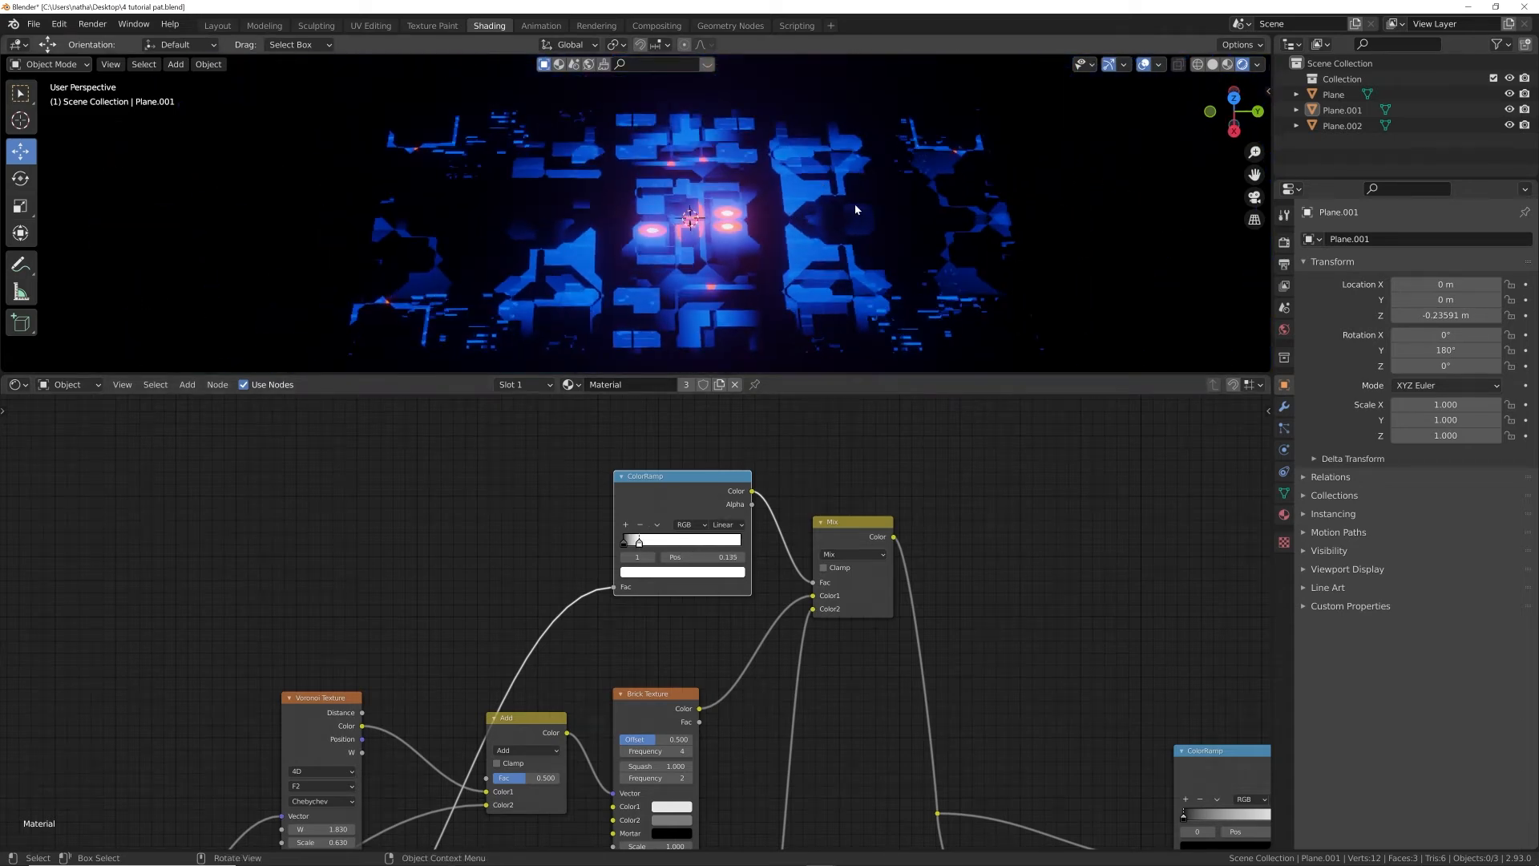
# - Add a Text object to the scene in the Layout workspace
pyautogui.click(217, 25)
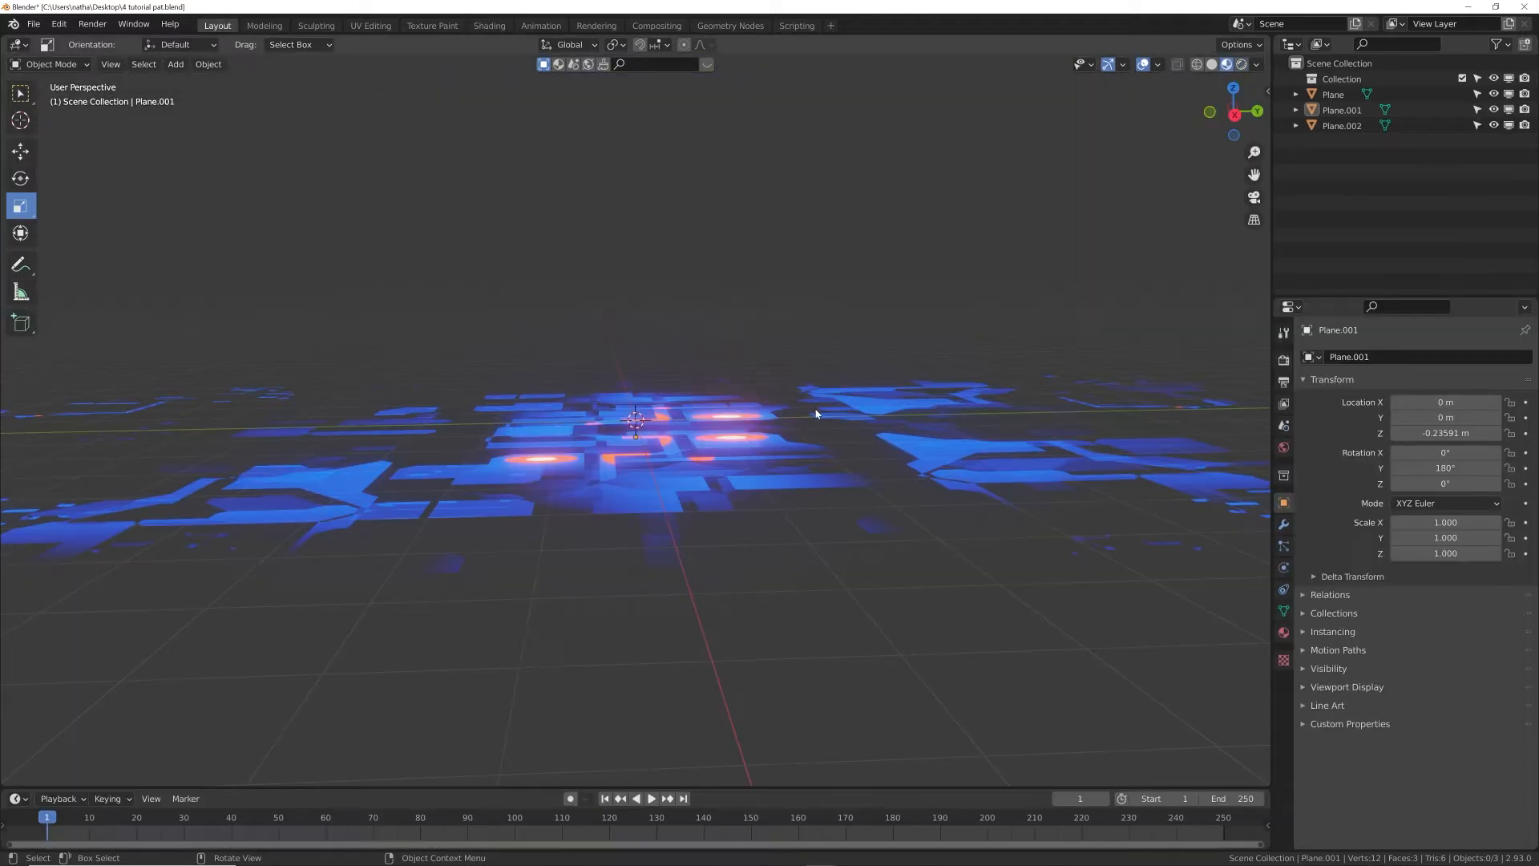
pyautogui.hotkey('shift', 'a')
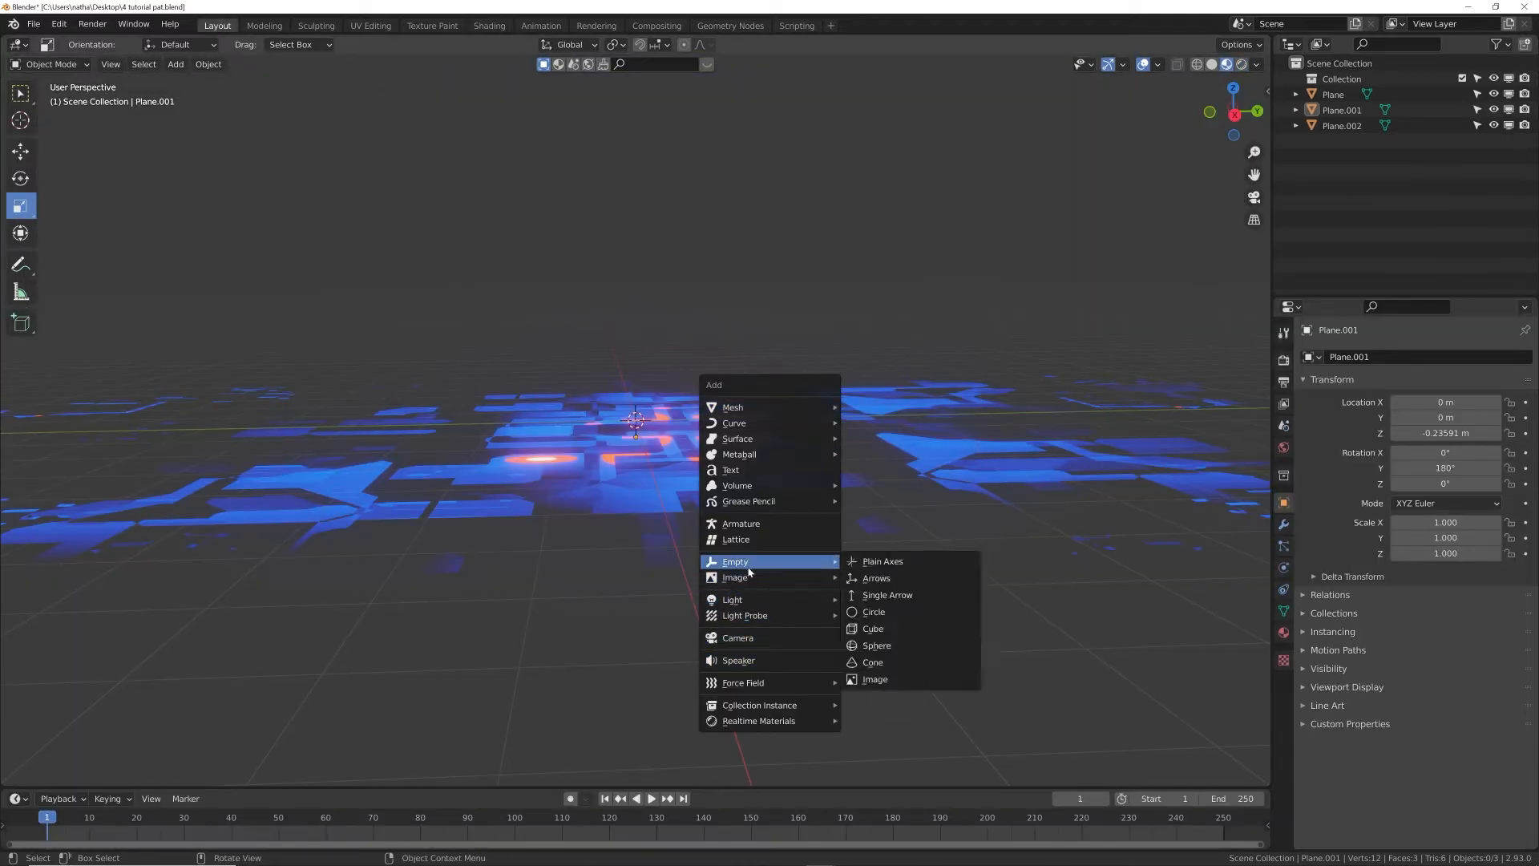
pyautogui.click(731, 470)
# - Set the Text object's Z rotation to 90°
pyautogui.moveTo(730, 469); pyautogui.dragTo(705, 619, button='middle')
pyautogui.click(1451, 484)
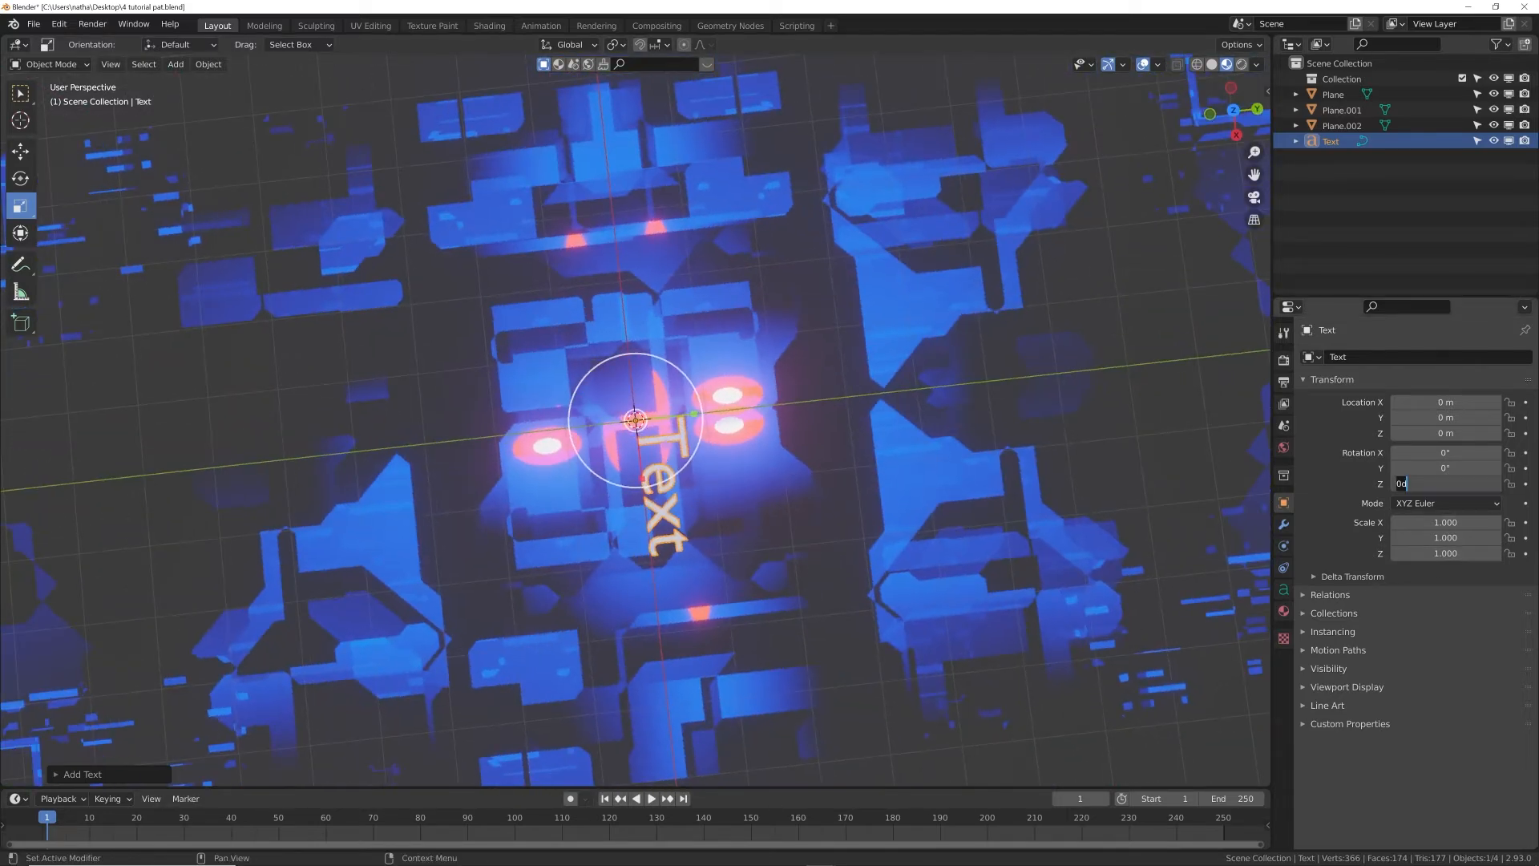
pyautogui.press('Escape')
pyautogui.moveTo(1449, 484); pyautogui.dragTo(1478, 484)
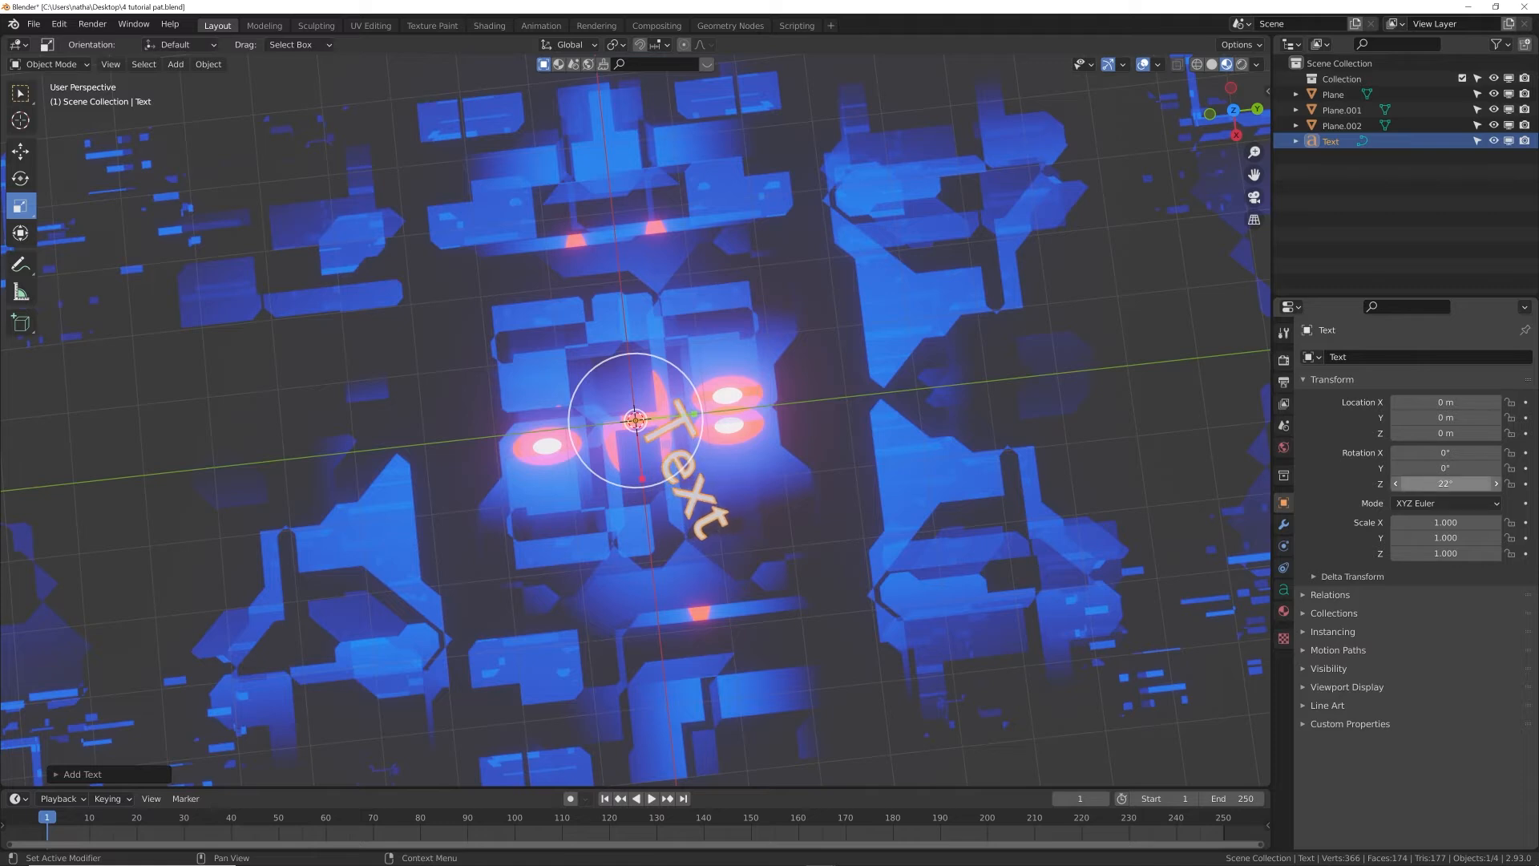
pyautogui.click(1449, 484)
pyautogui.press('Return')
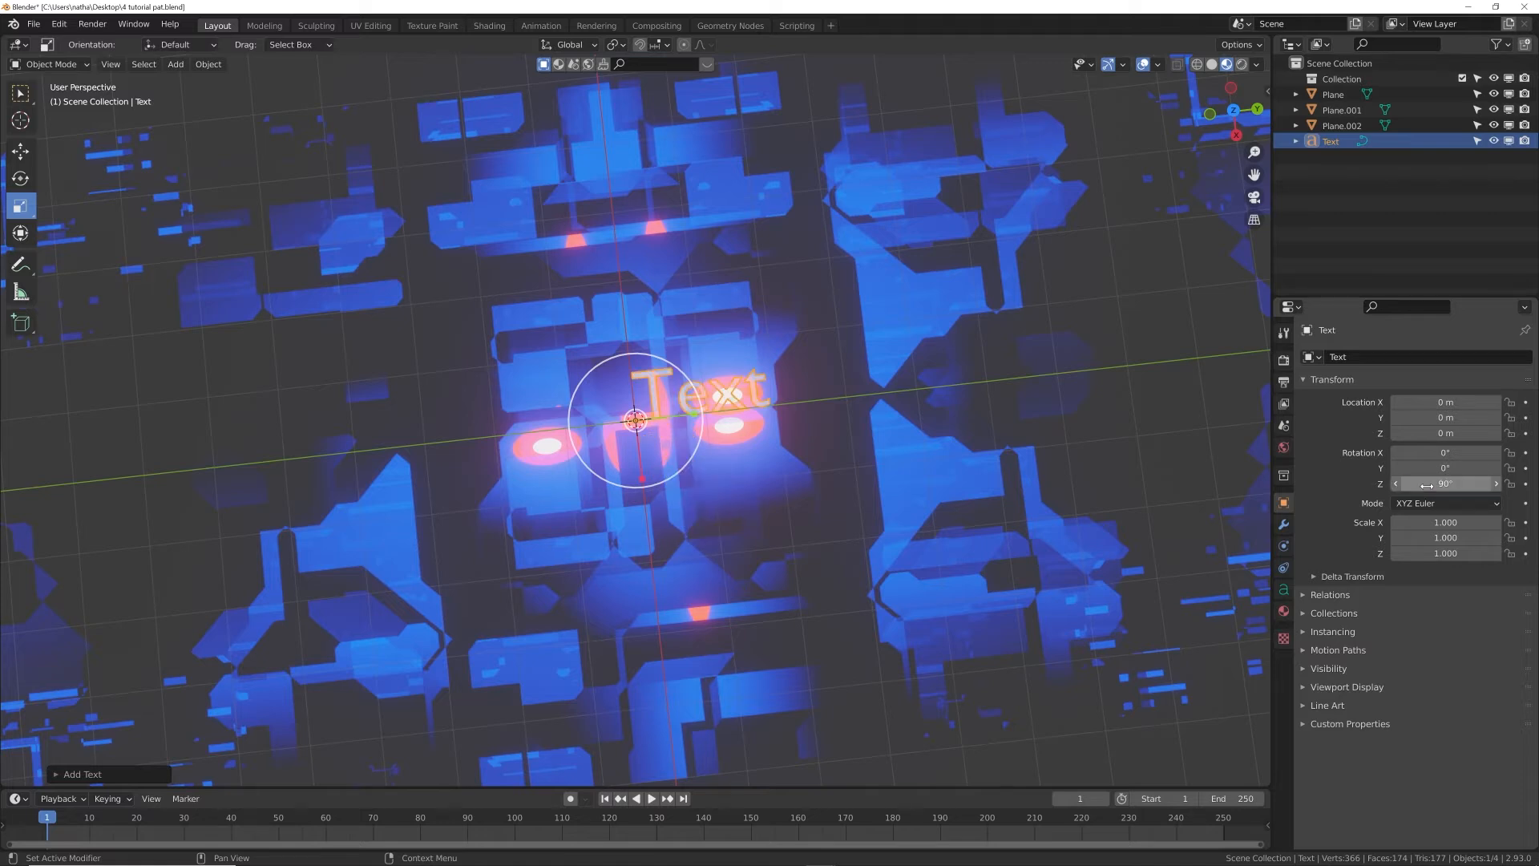
# - Raise the Text object about 0.25 m along Z above the stacked planes
pyautogui.click(1284, 591)
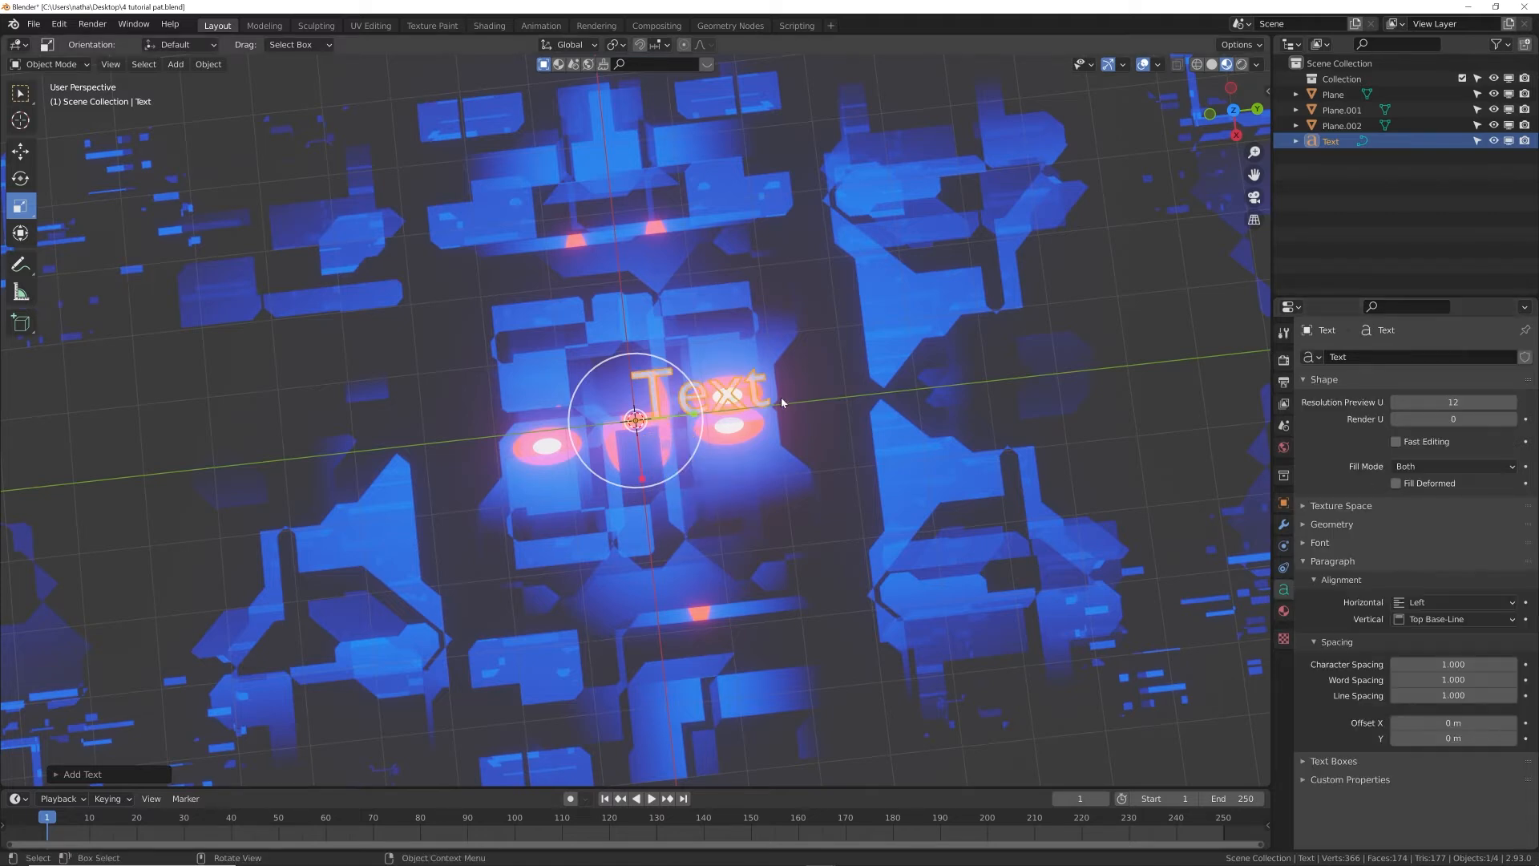
pyautogui.moveTo(753, 422); pyautogui.dragTo(662, 350, button='middle')
pyautogui.click(24, 157)
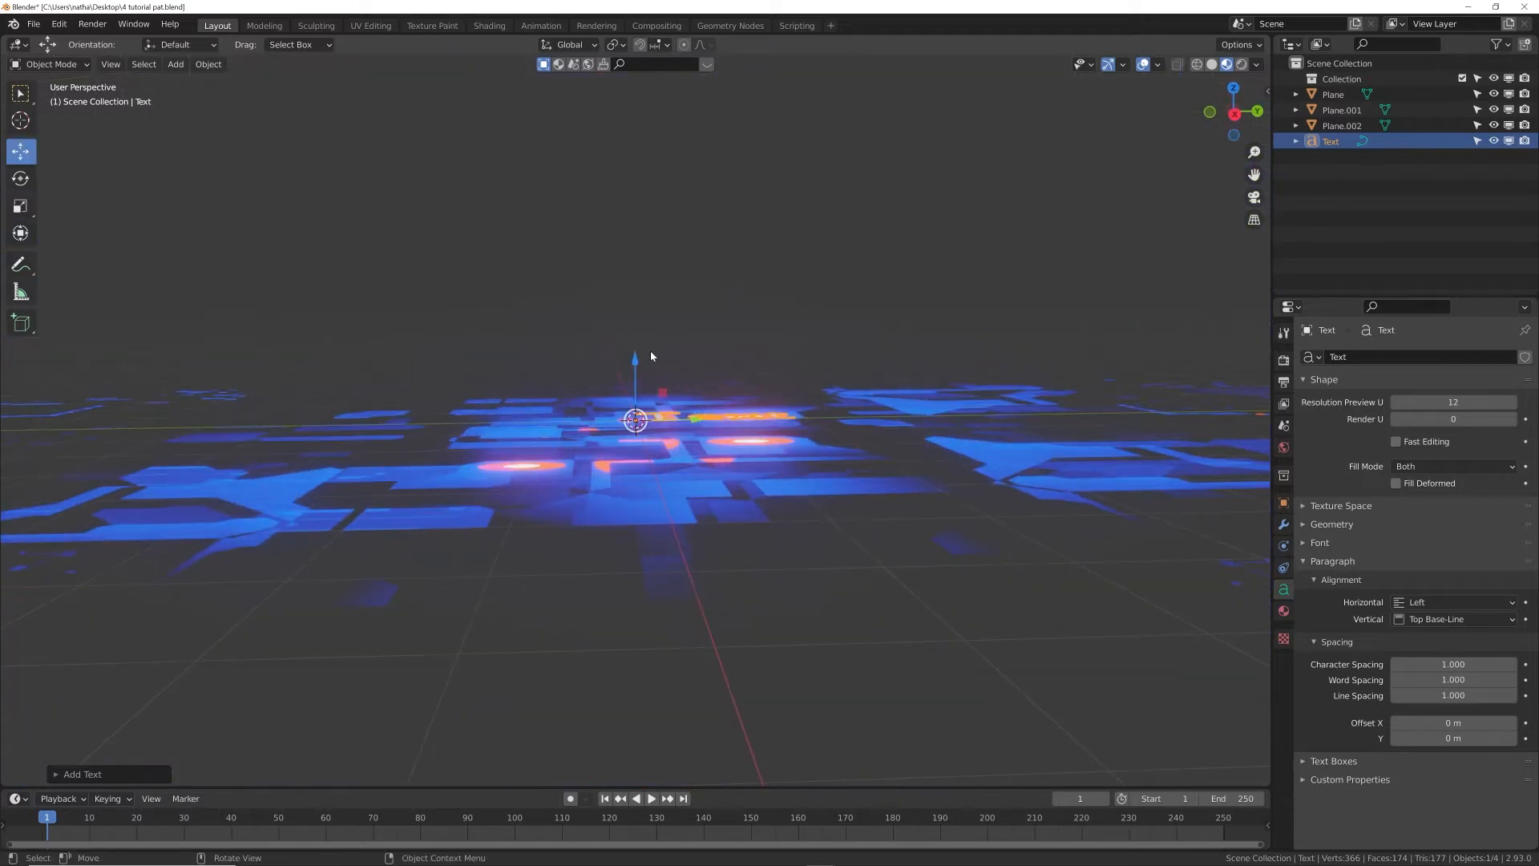
pyautogui.moveTo(651, 356); pyautogui.dragTo(657, 334)
pyautogui.moveTo(657, 335); pyautogui.dragTo(786, 505, button='middle')
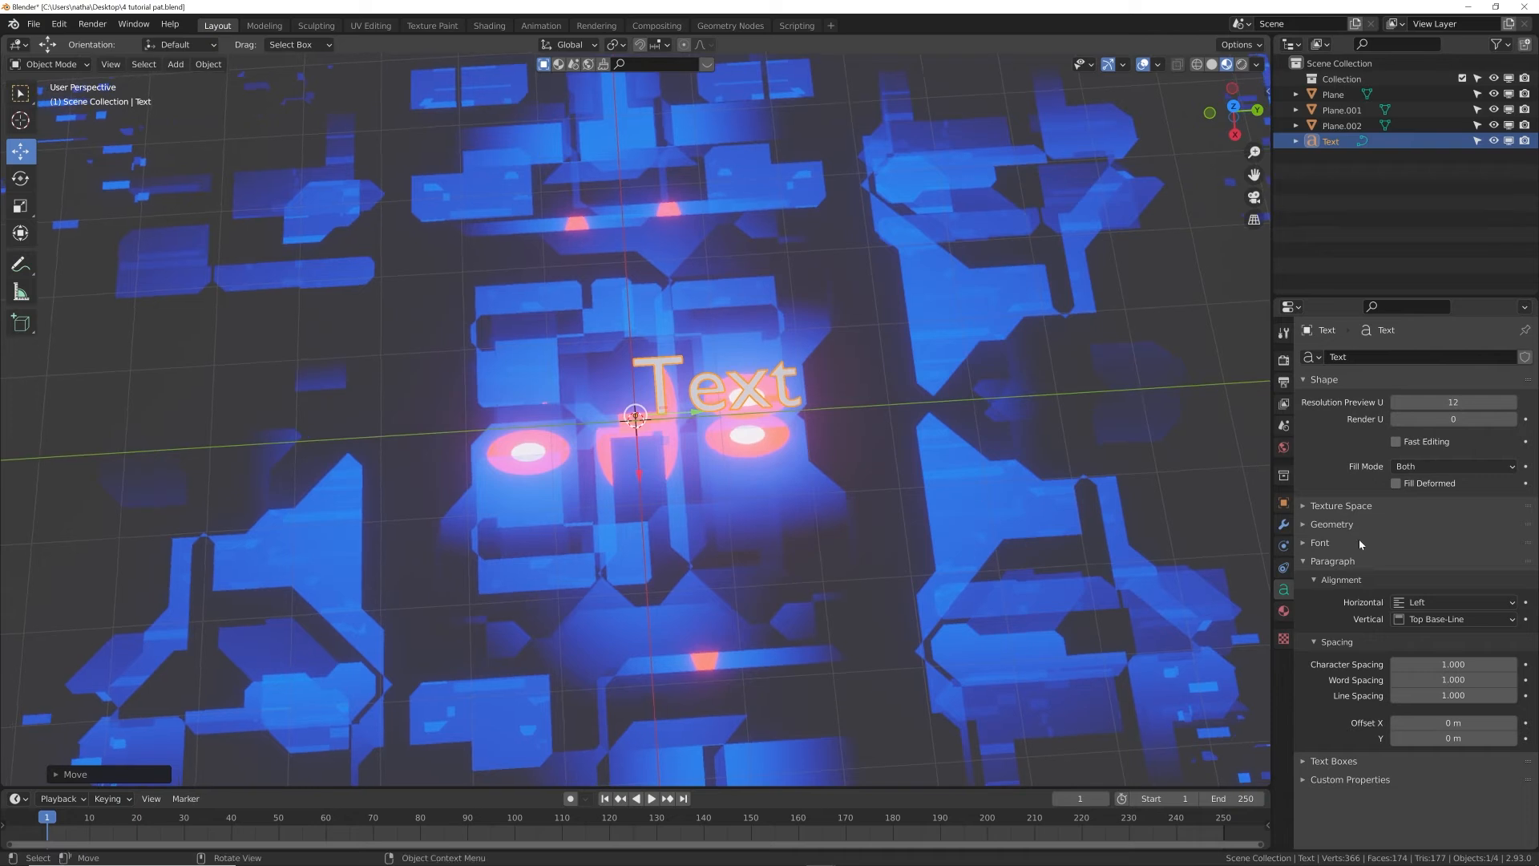
# - Set the text's horizontal and vertical paragraph alignment to Center
pyautogui.click(1400, 605)
pyautogui.click(1419, 635)
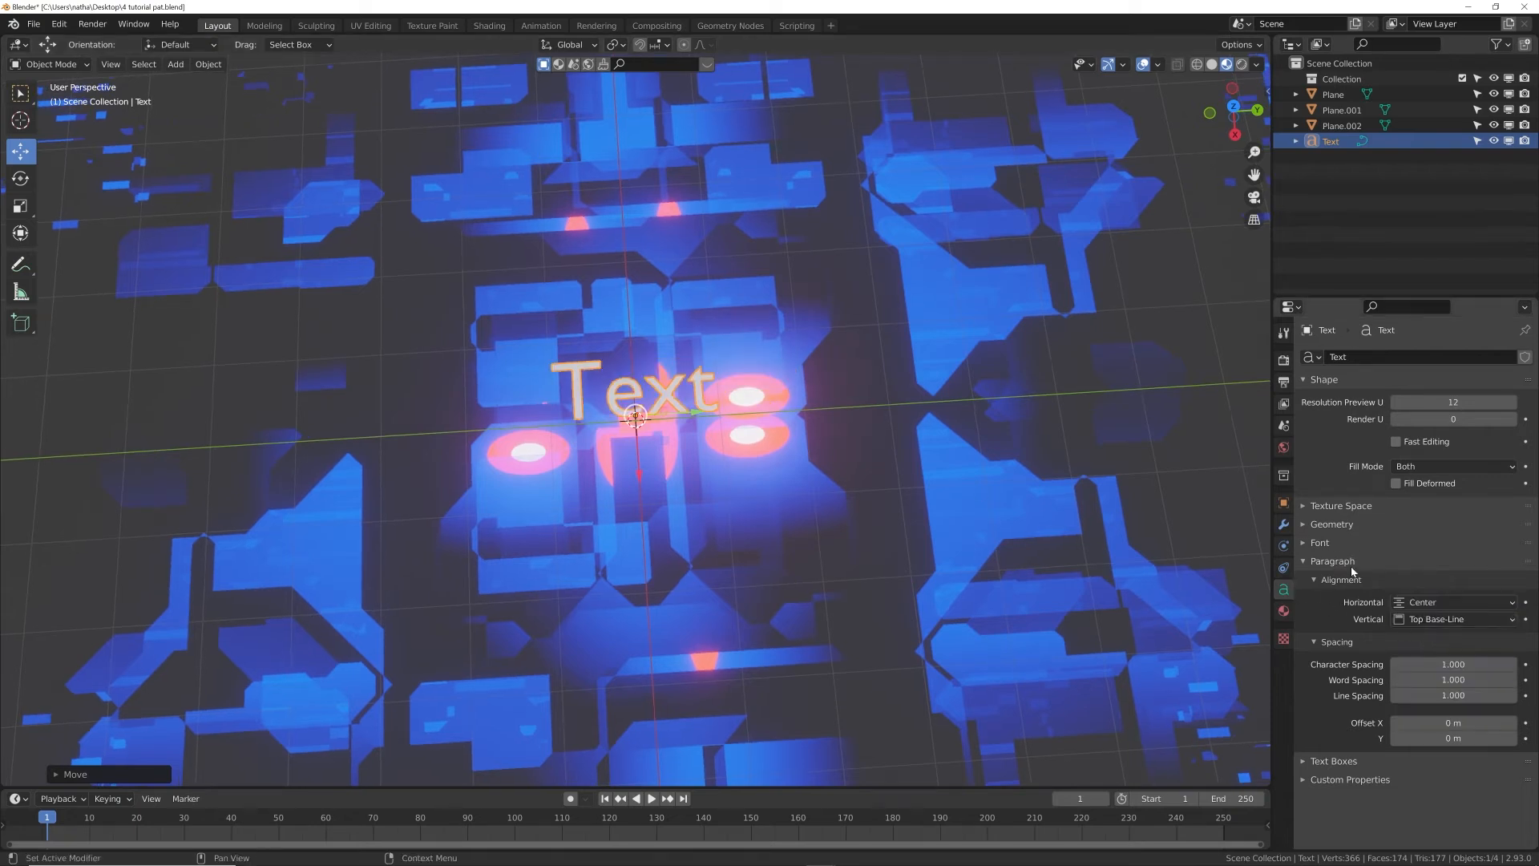
pyautogui.click(1427, 619)
pyautogui.click(1427, 678)
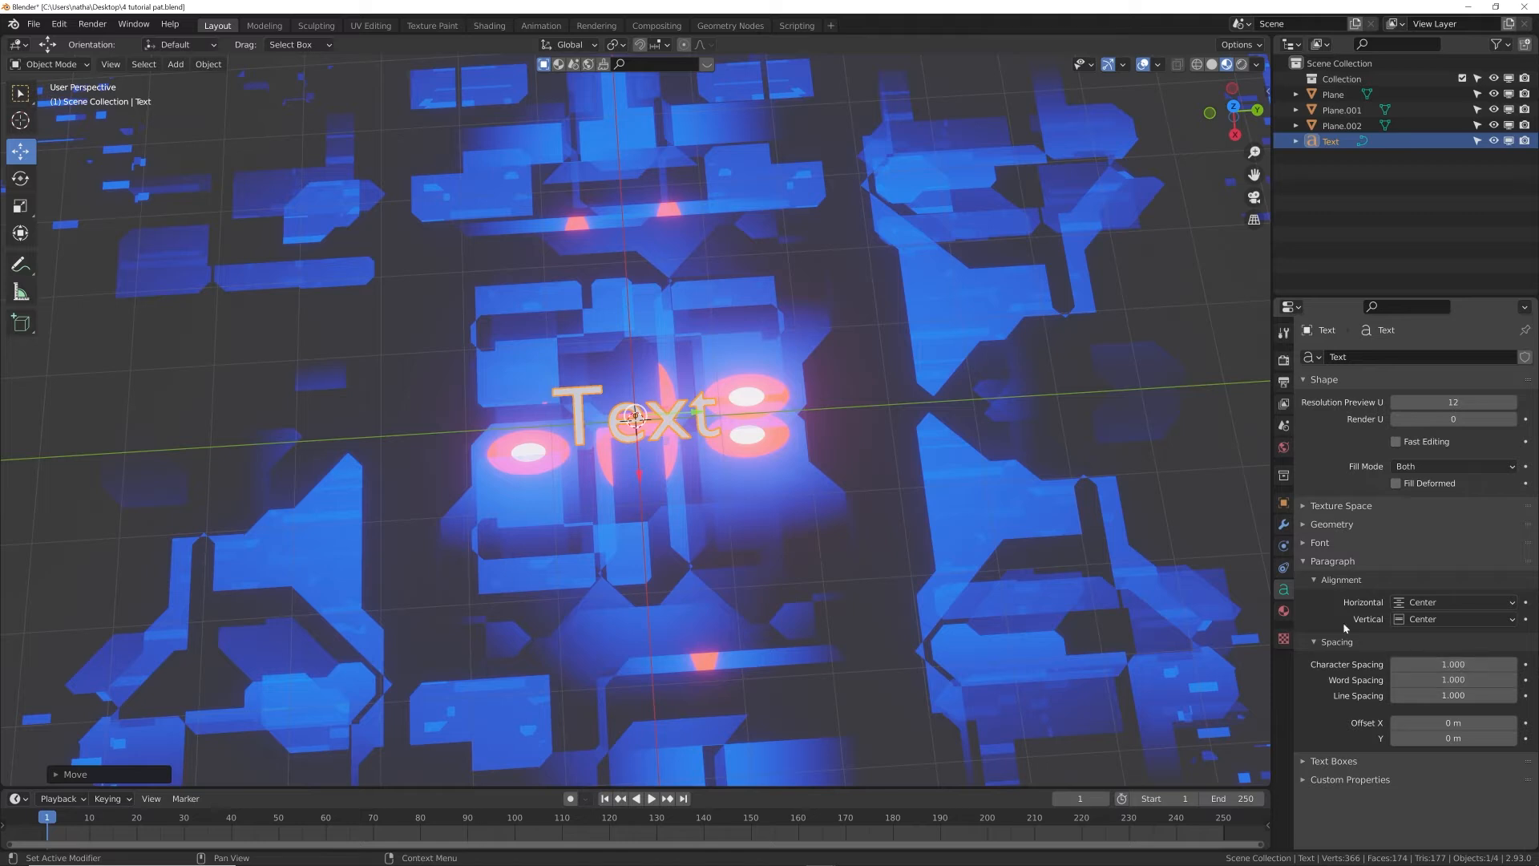
# - Replace the default wording of the Text object with "DUCKY"
pyautogui.press('Tab')
pyautogui.press('BackSpace')
pyautogui.press('BackSpace')
pyautogui.press('BackSpace')
pyautogui.press('BackSpace')
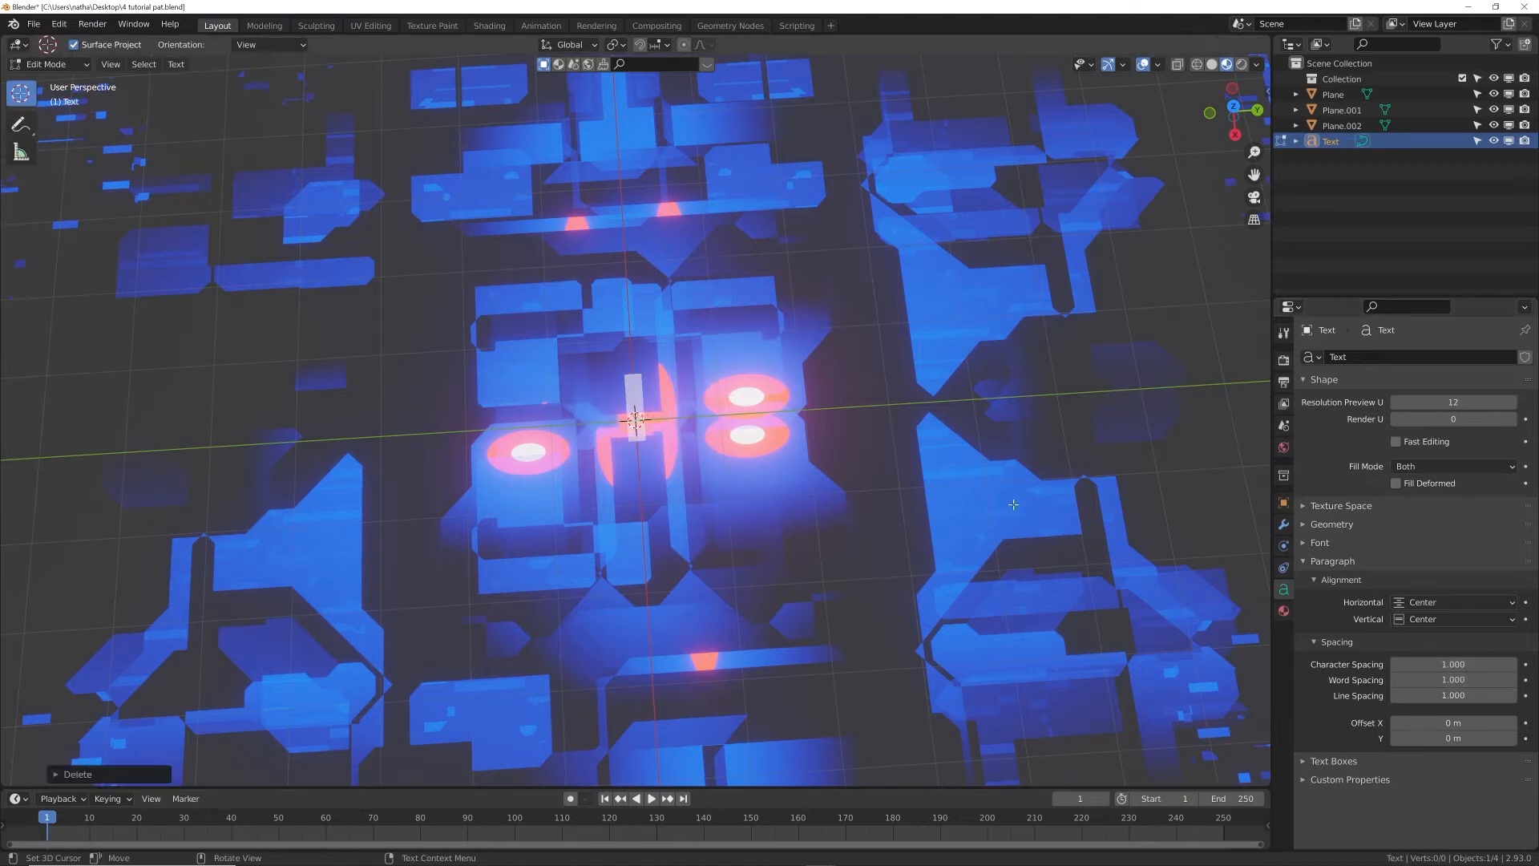
pyautogui.write('DUCKY')
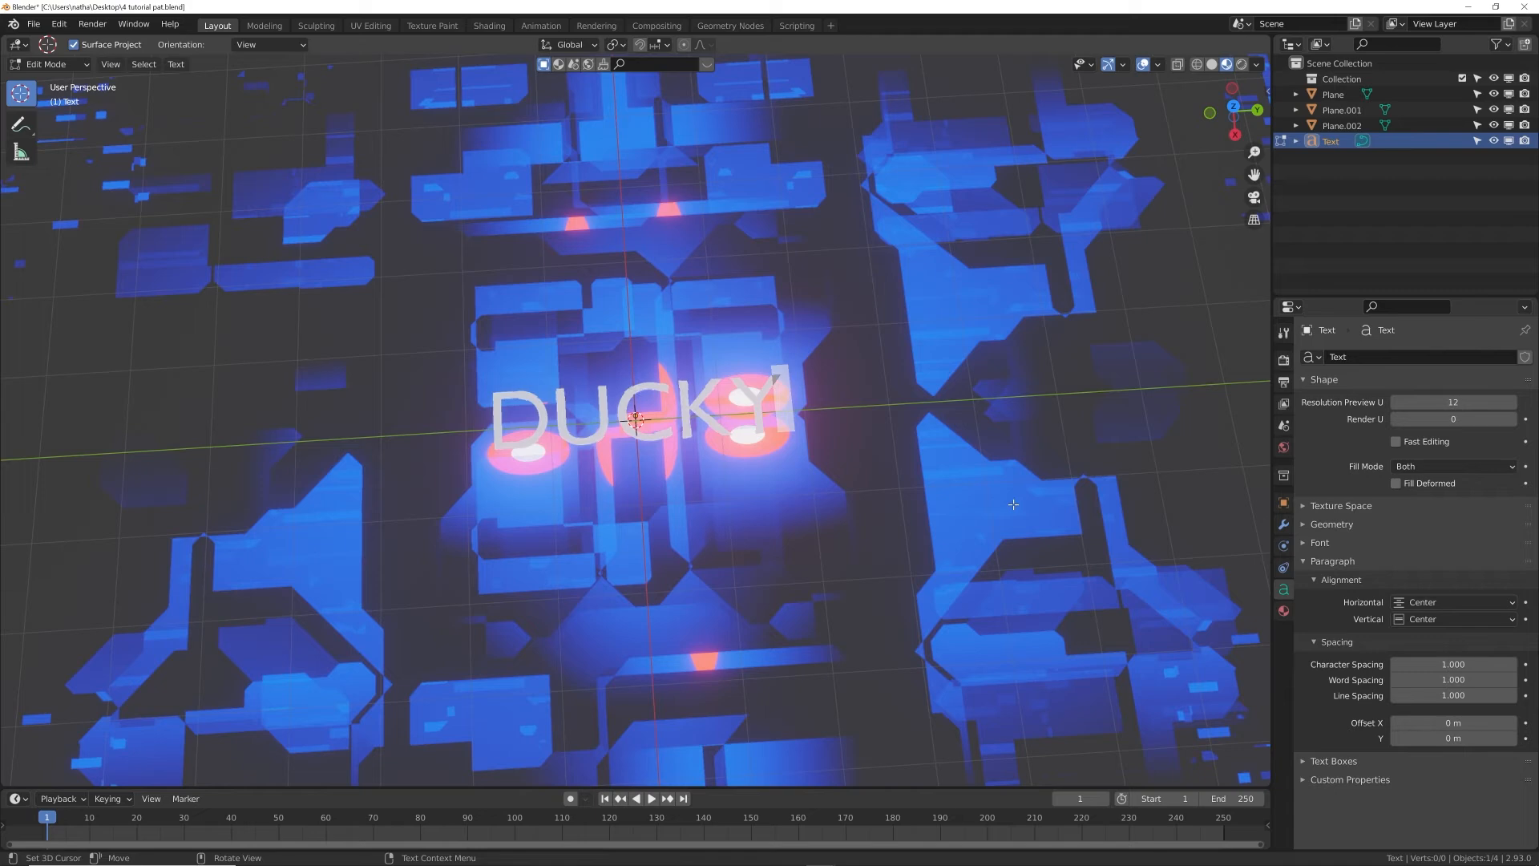
pyautogui.press('Tab')
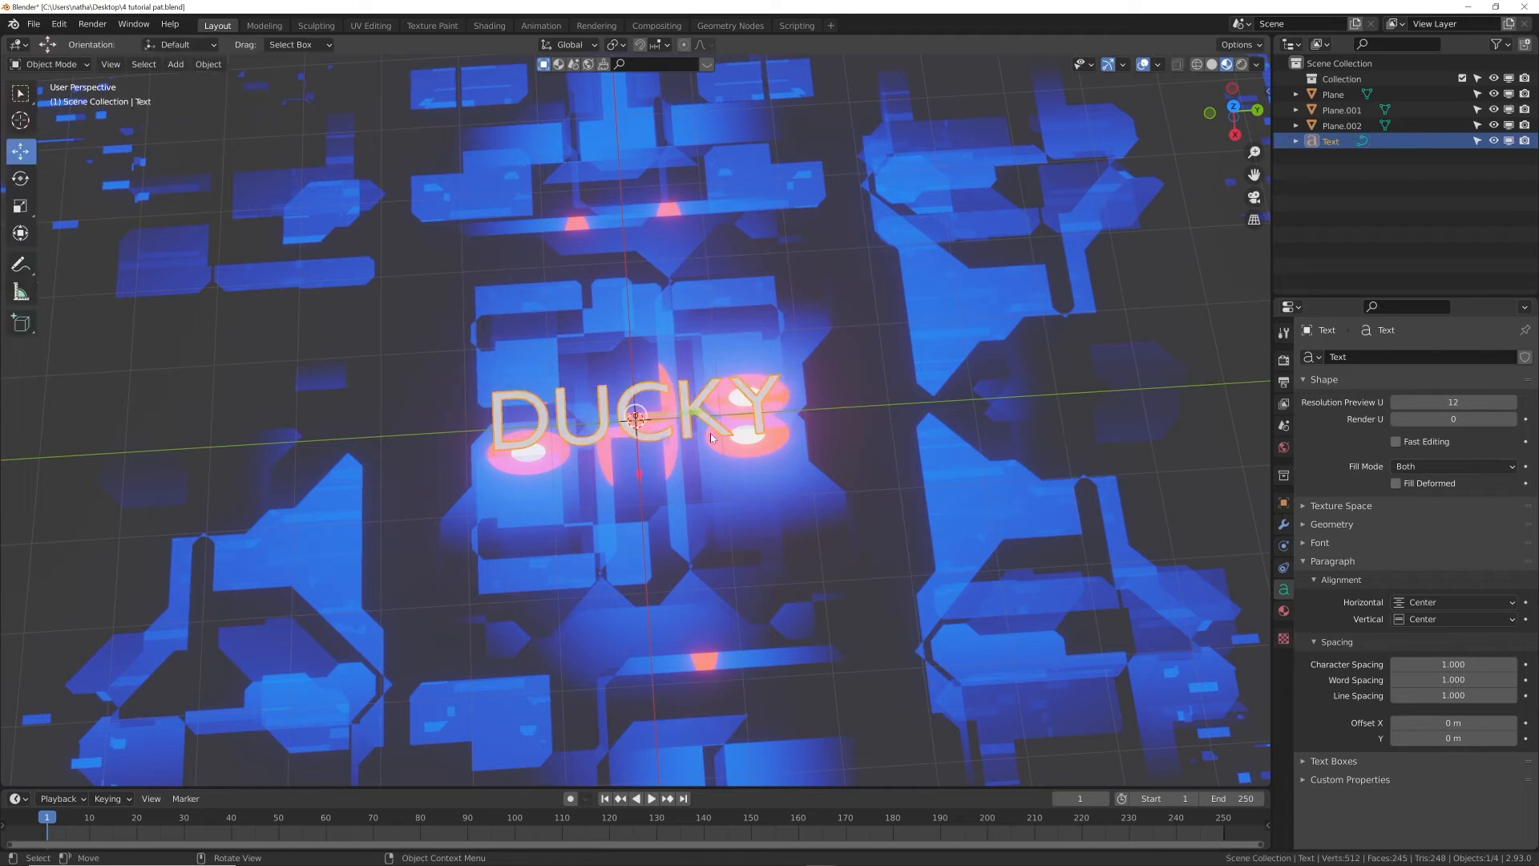
# - Load Anurati-Regular as the regular font of the DUCKY text
pyautogui.click(1329, 542)
pyautogui.click(1509, 566)
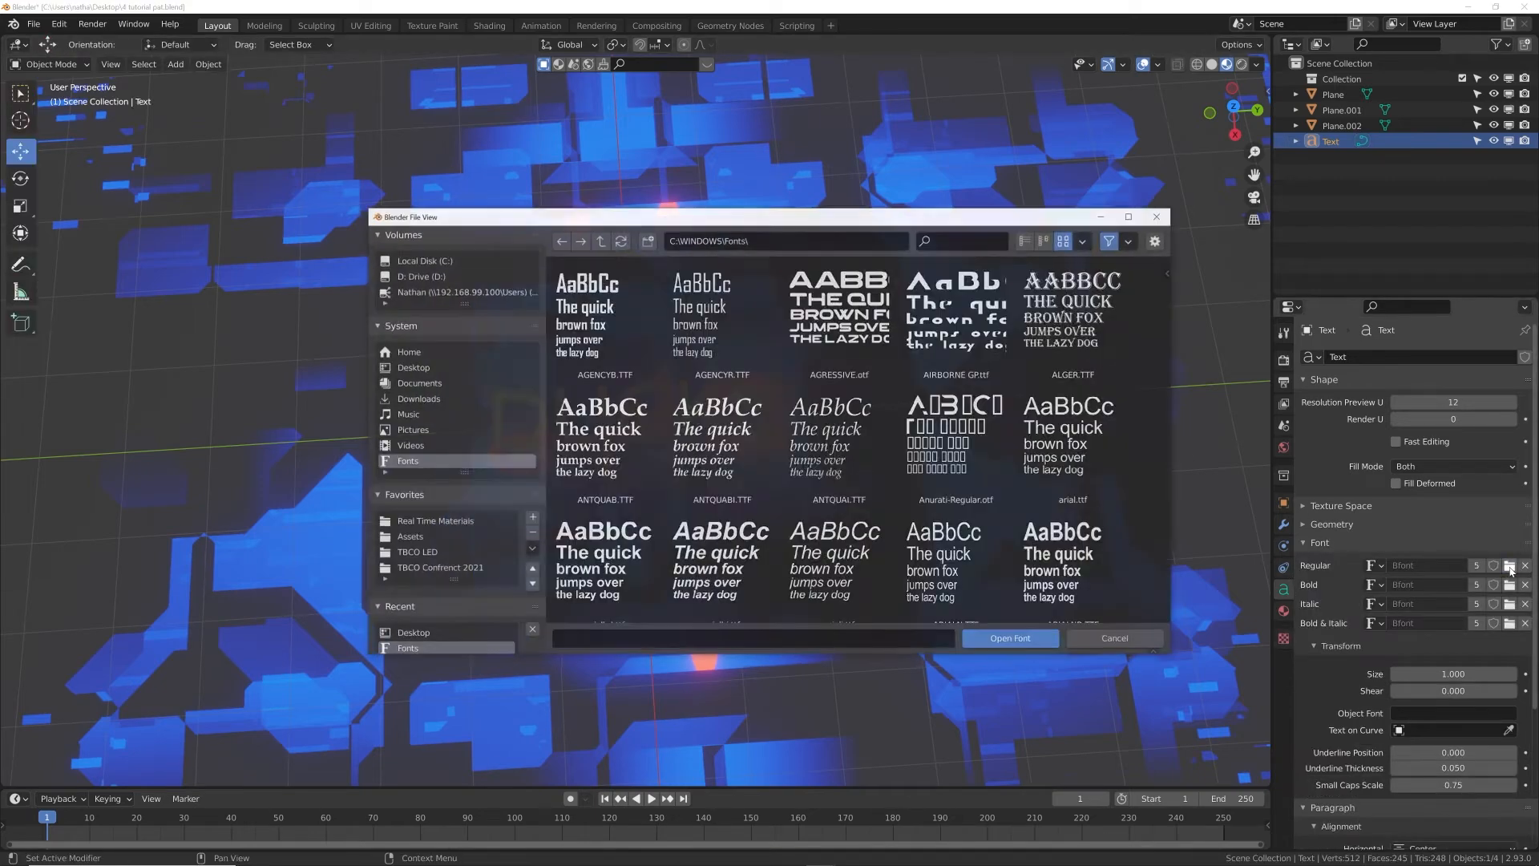
pyautogui.doubleClick(935, 463)
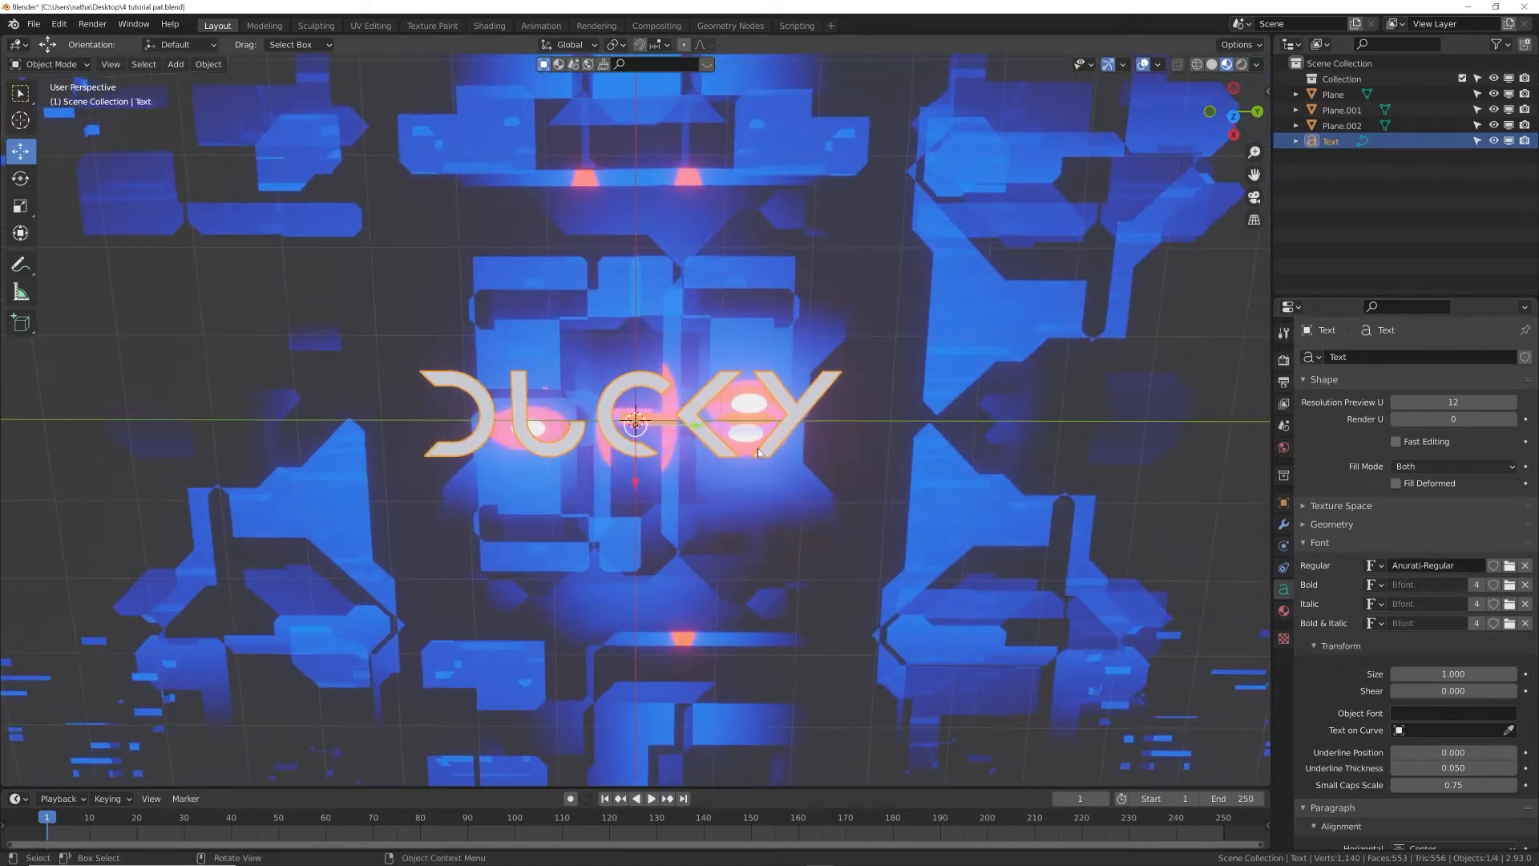
pyautogui.moveTo(757, 449); pyautogui.dragTo(775, 399, button='middle')
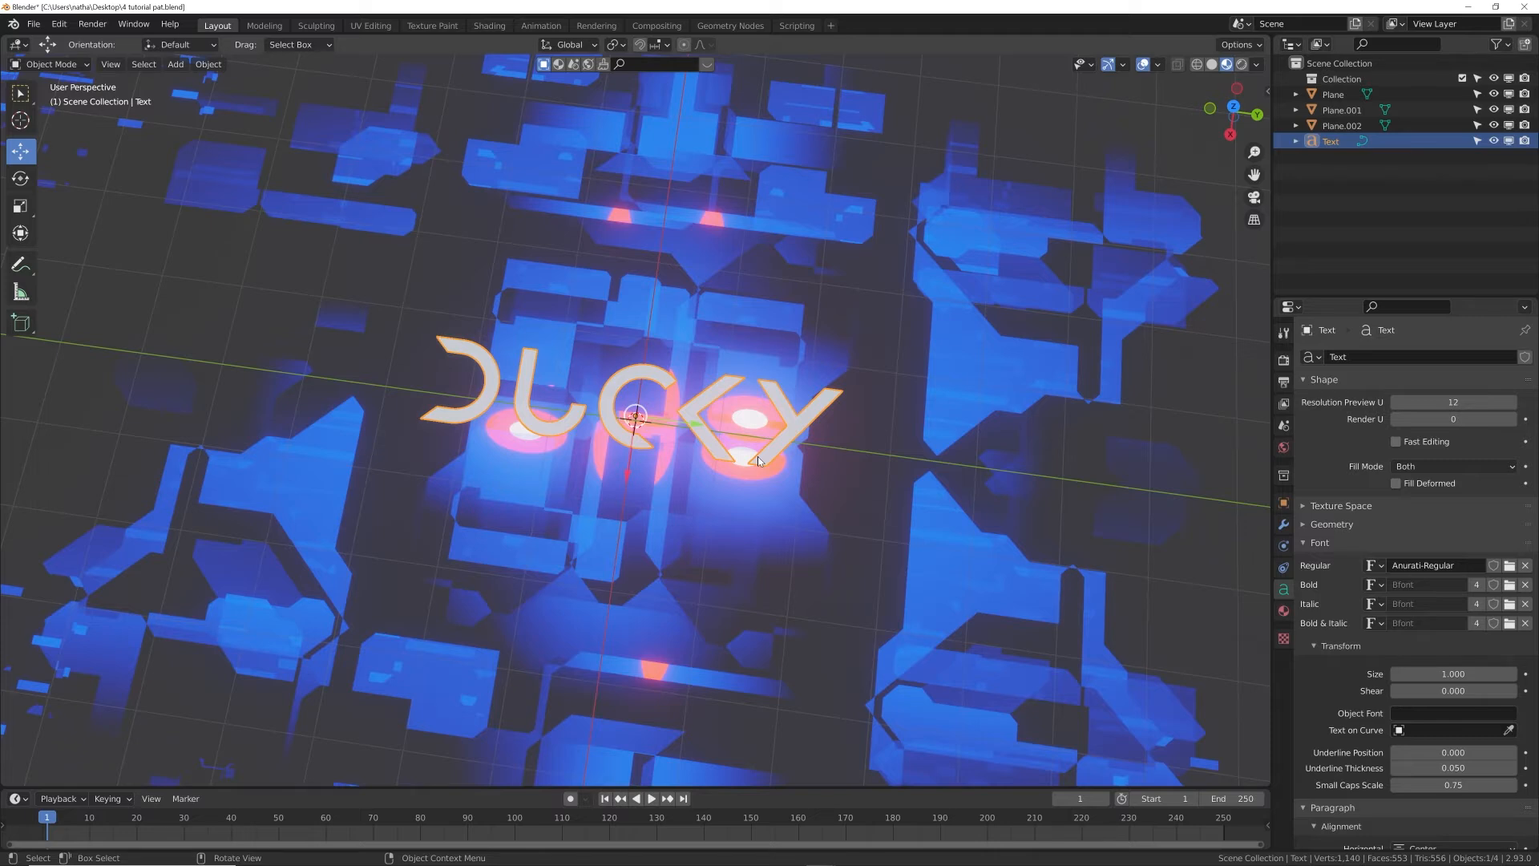
pyautogui.moveTo(758, 457); pyautogui.dragTo(761, 444, button='middle')
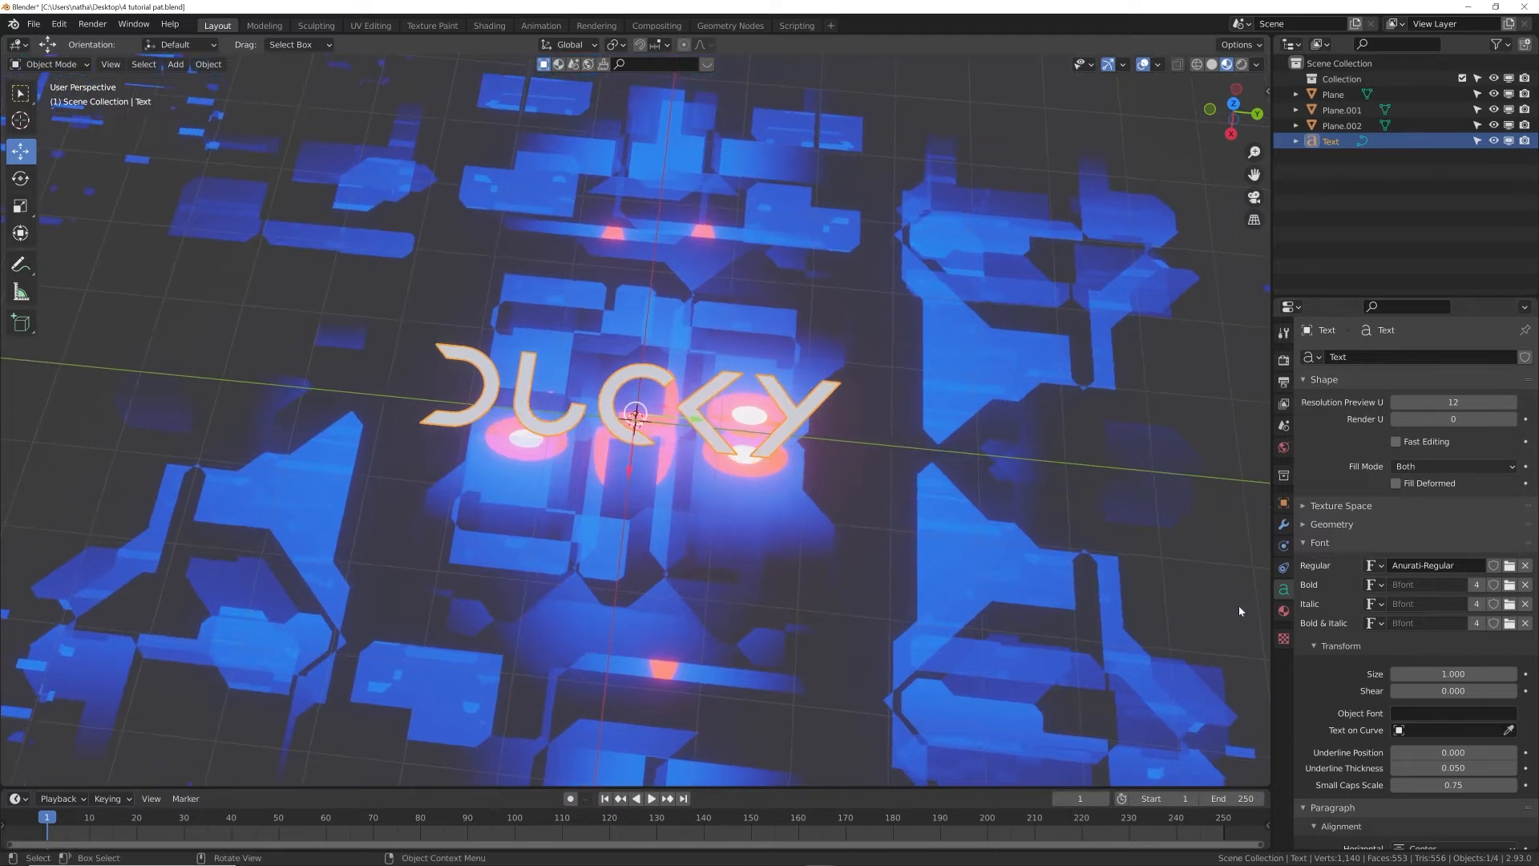
# - Give the text a new material with an Emission surface and raise its strength until the letters glow
pyautogui.click(1284, 611)
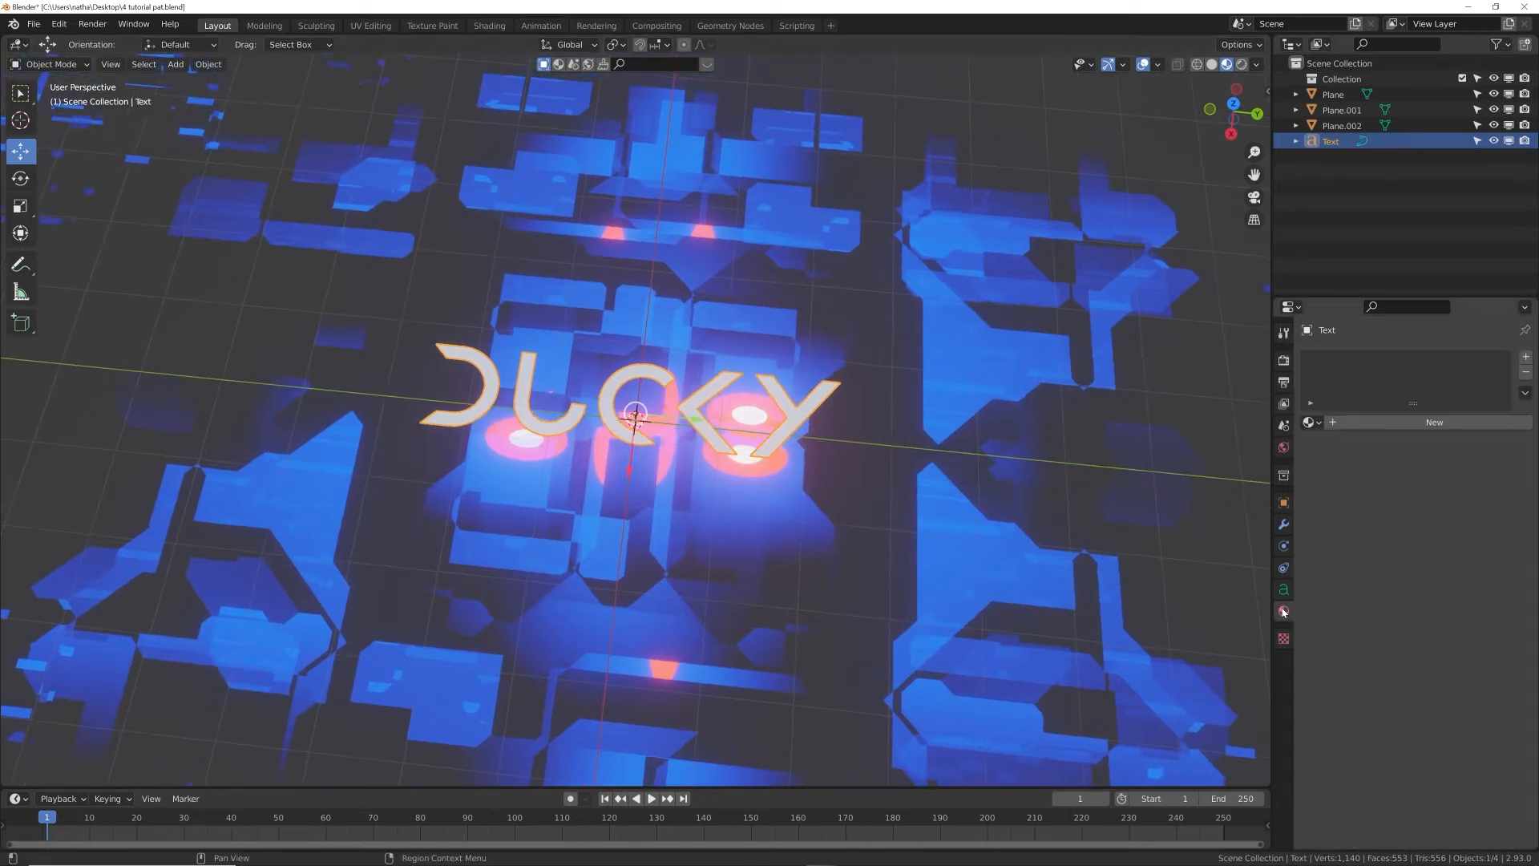
pyautogui.click(1377, 423)
pyautogui.click(1439, 513)
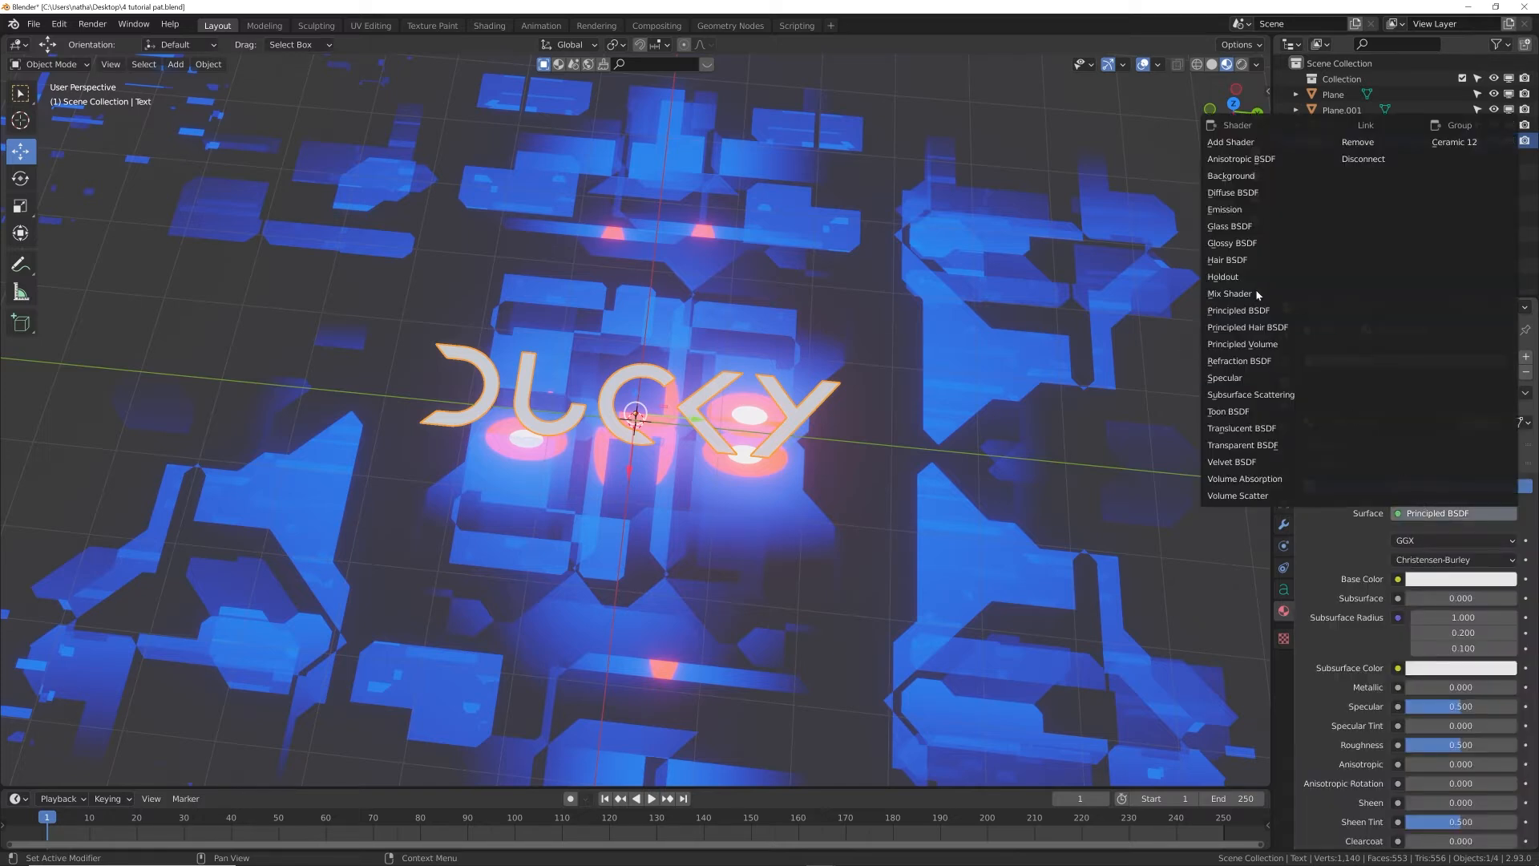
pyautogui.click(1237, 215)
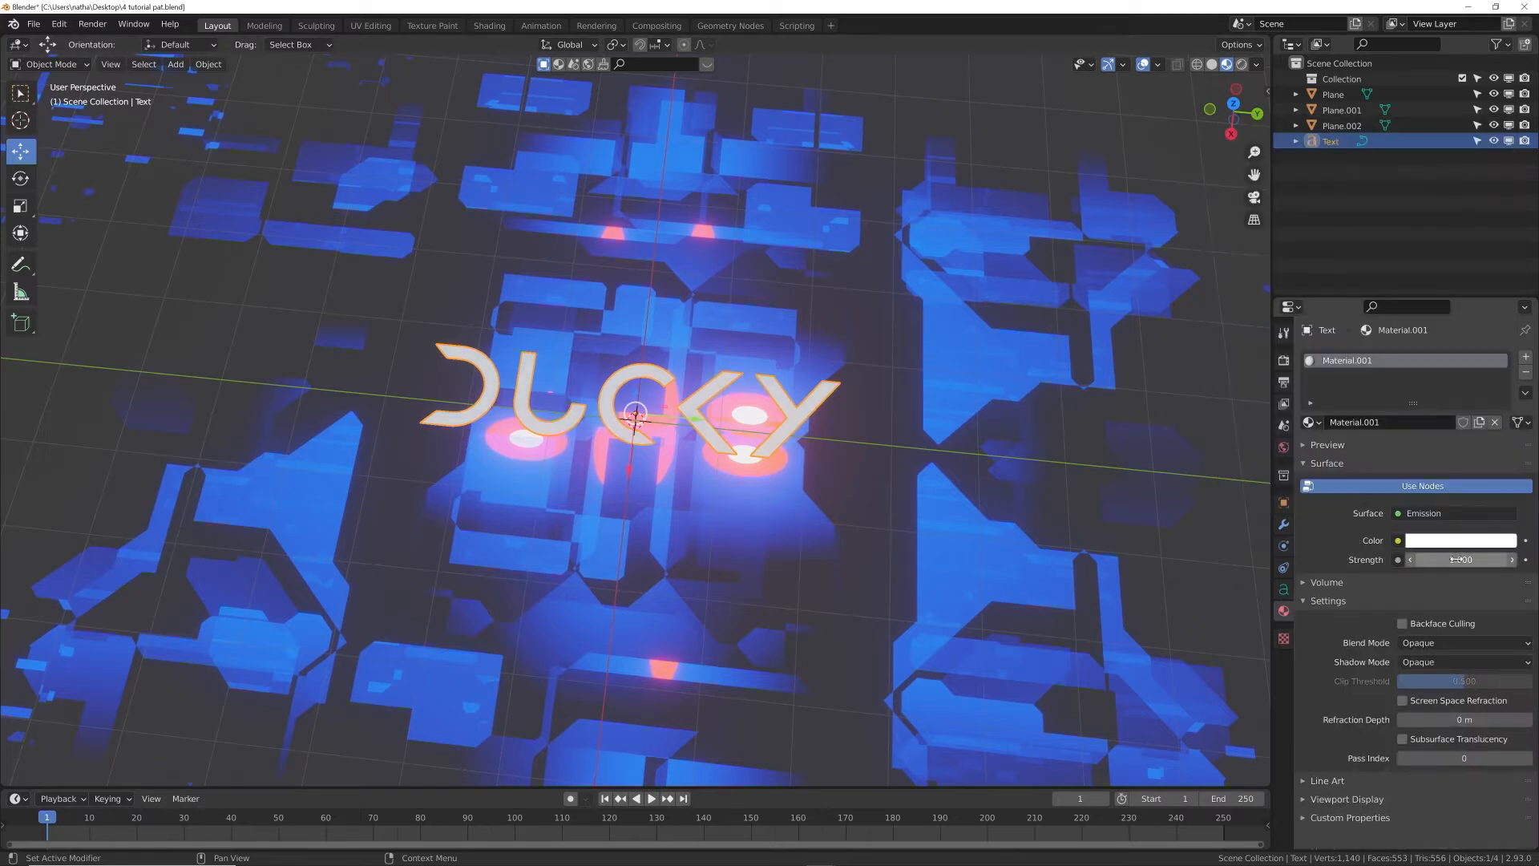
pyautogui.moveTo(1457, 559); pyautogui.dragTo(1515, 559)
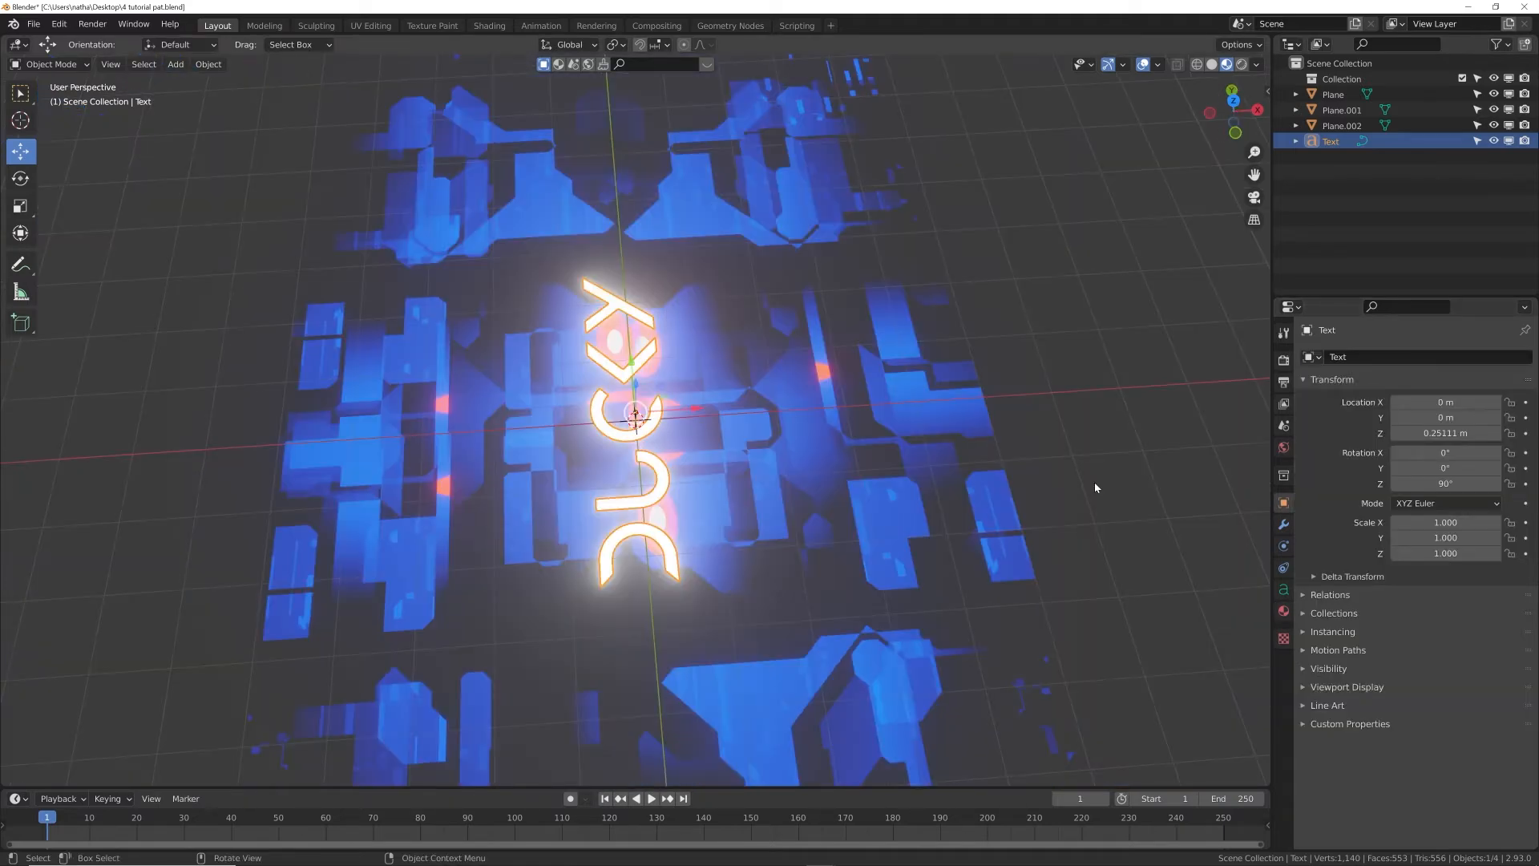
# - Set the Text object's Z rotation to 0°
pyautogui.click(1095, 487)
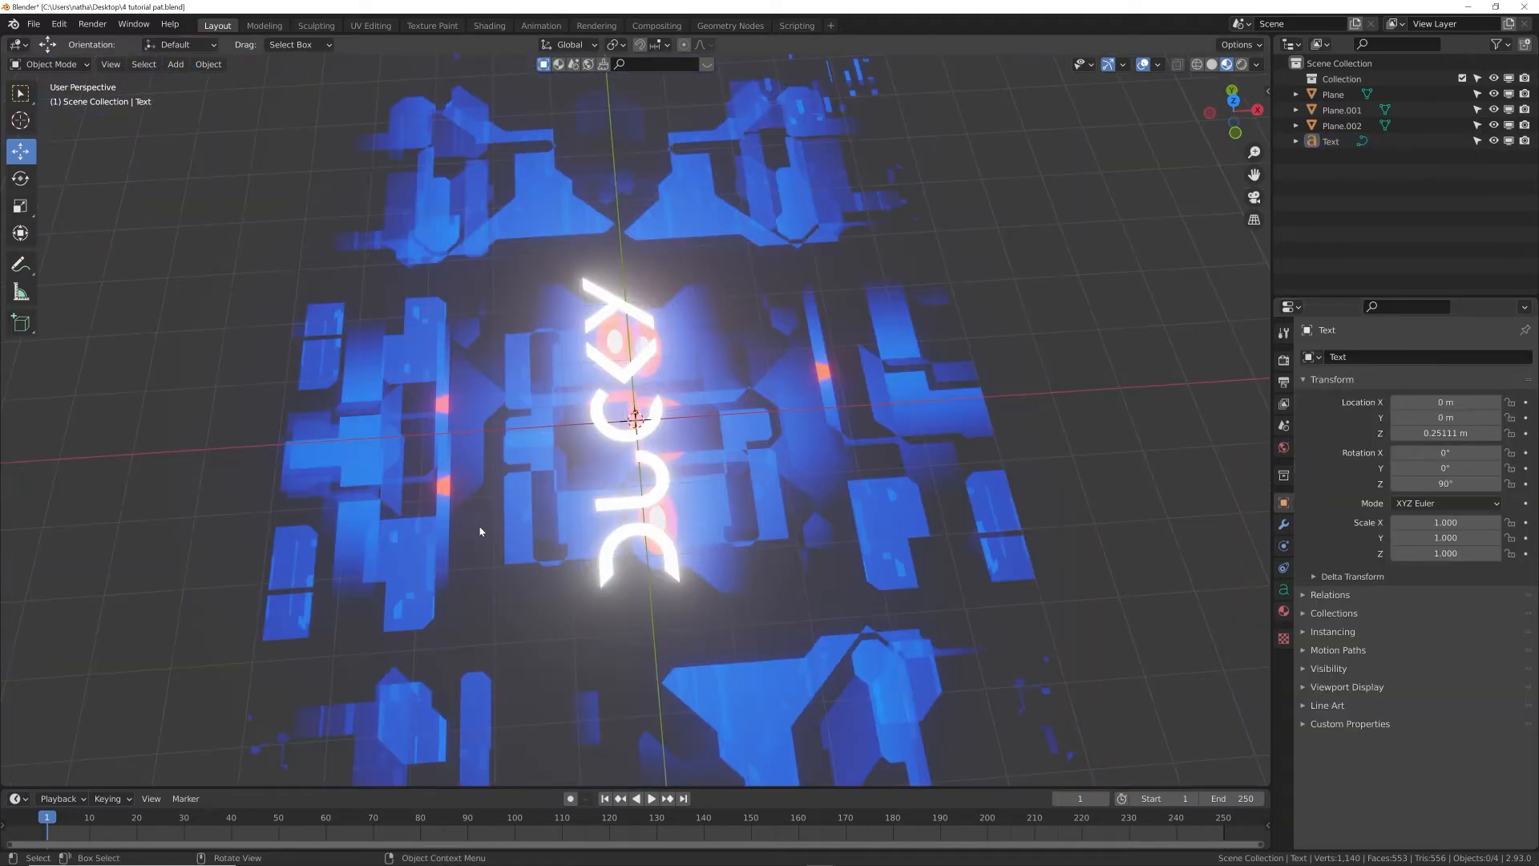
pyautogui.doubleClick(1439, 483)
pyautogui.write('0')
pyautogui.press('Return')
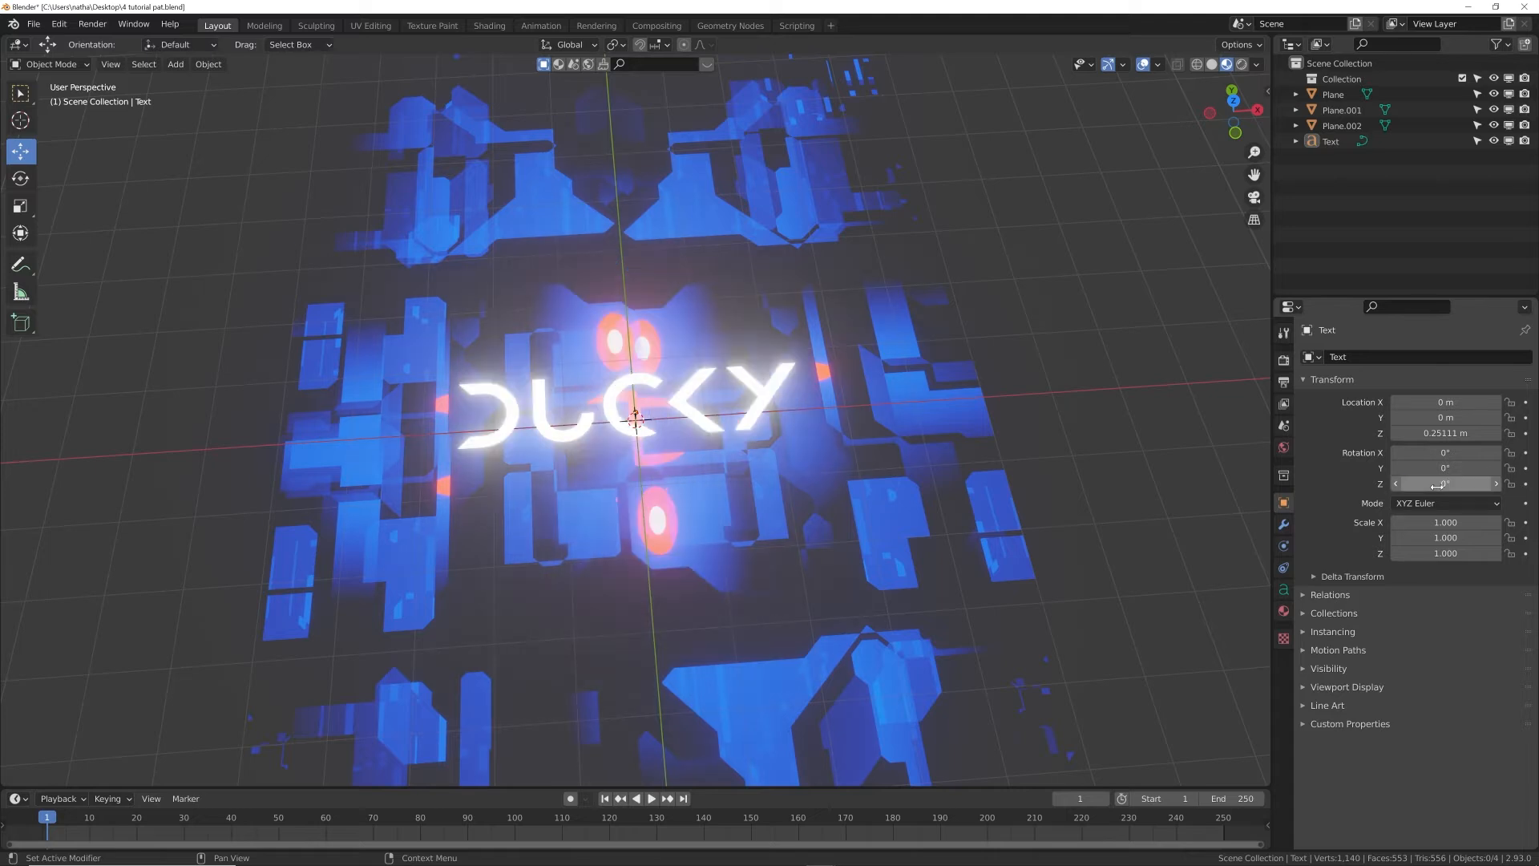
pyautogui.moveTo(842, 489); pyautogui.dragTo(875, 423, button='middle')
pyautogui.press('q')
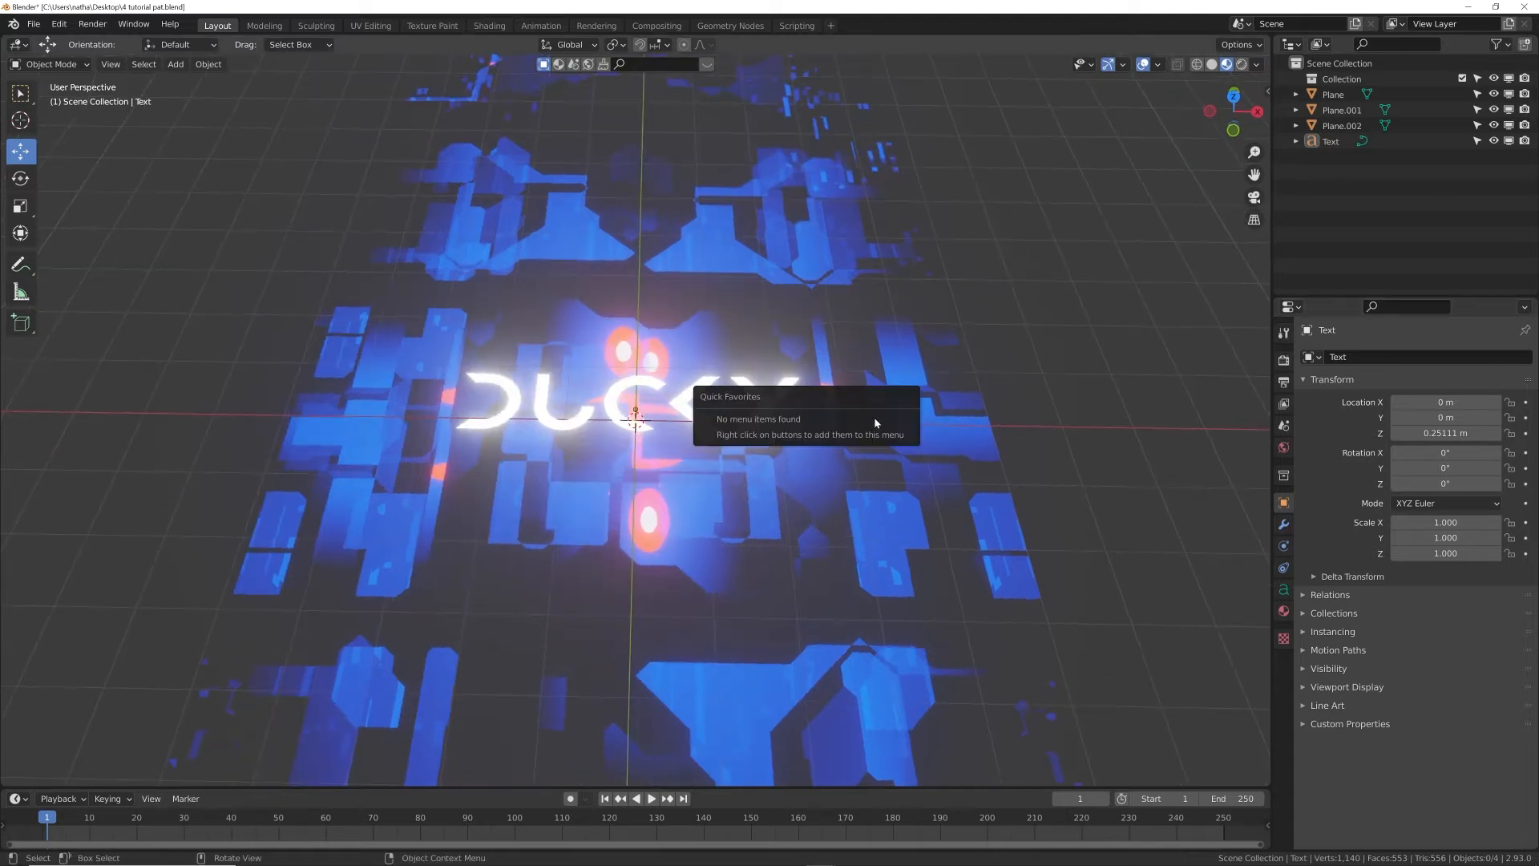
pyautogui.press('Escape')
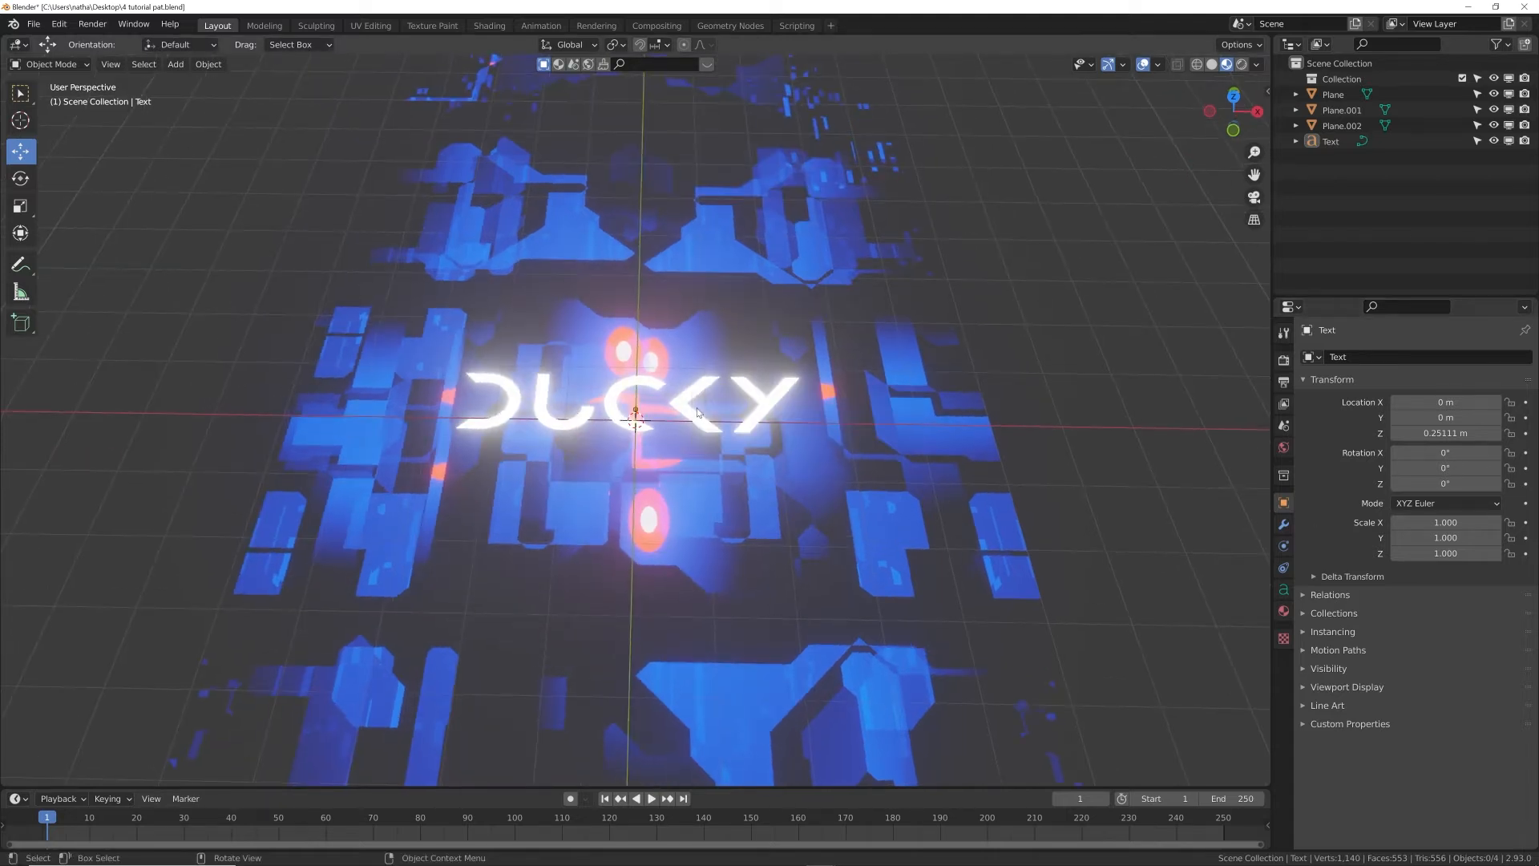
# - Try a W value of about 4.28 on the lower Voronoi Texture of the plane's material, and undo it
pyautogui.click(762, 407)
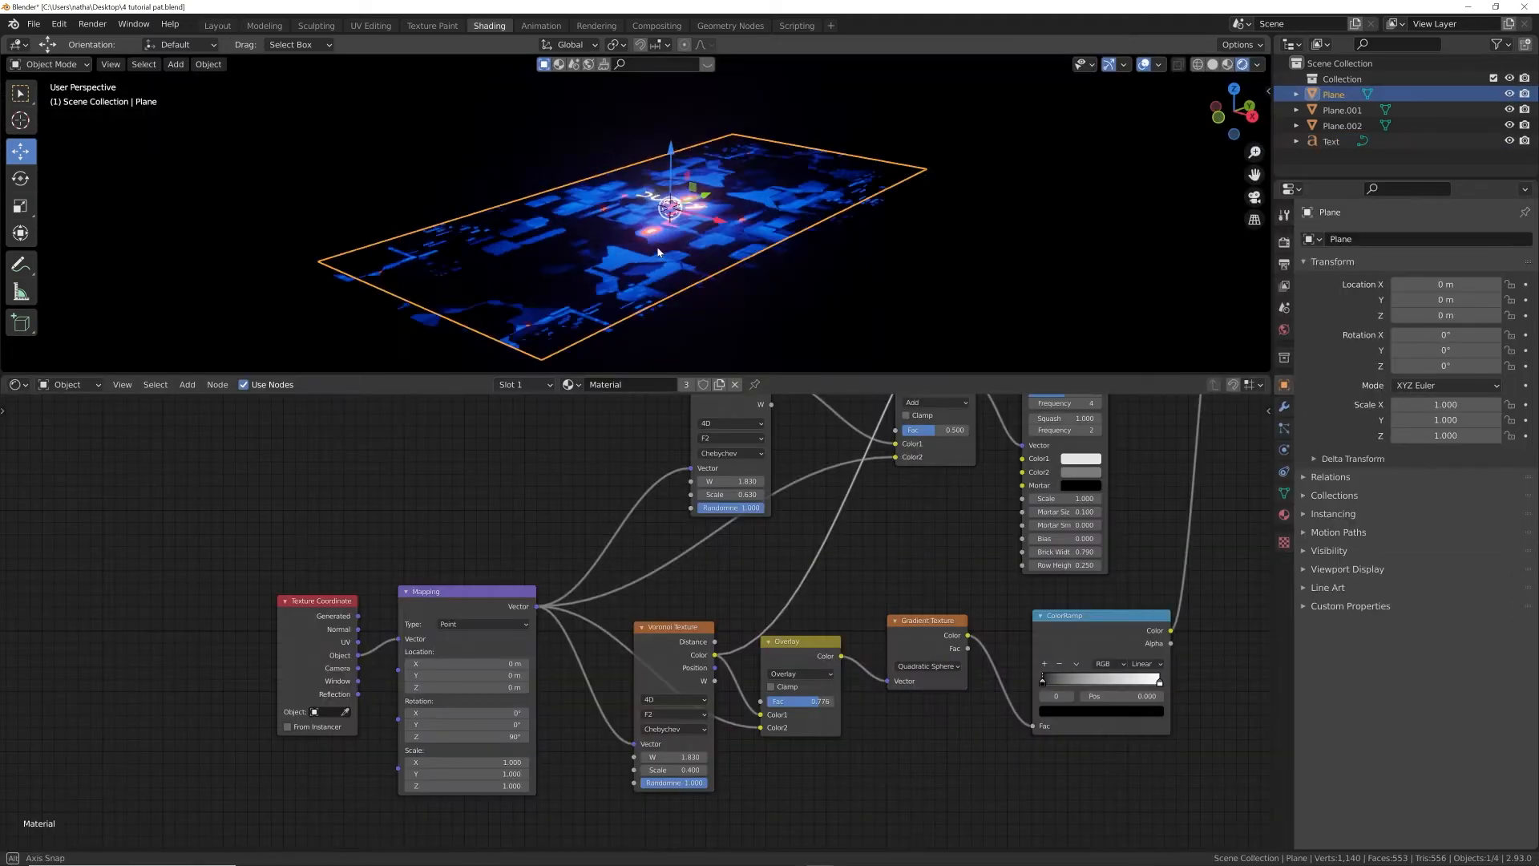
pyautogui.moveTo(561, 256); pyautogui.dragTo(667, 236, button='middle')
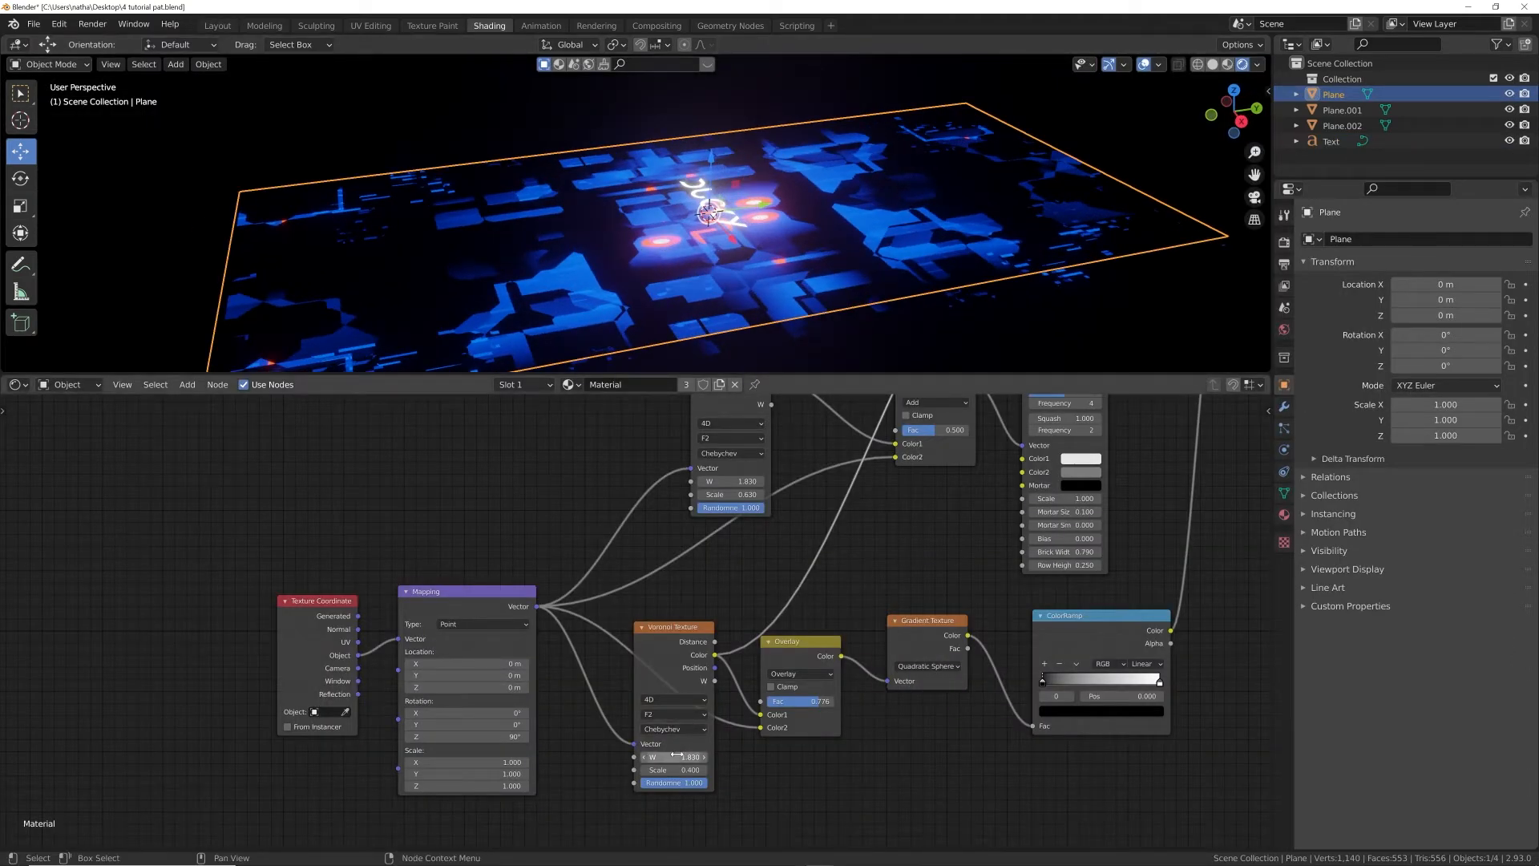
pyautogui.moveTo(677, 756); pyautogui.dragTo(814, 756)
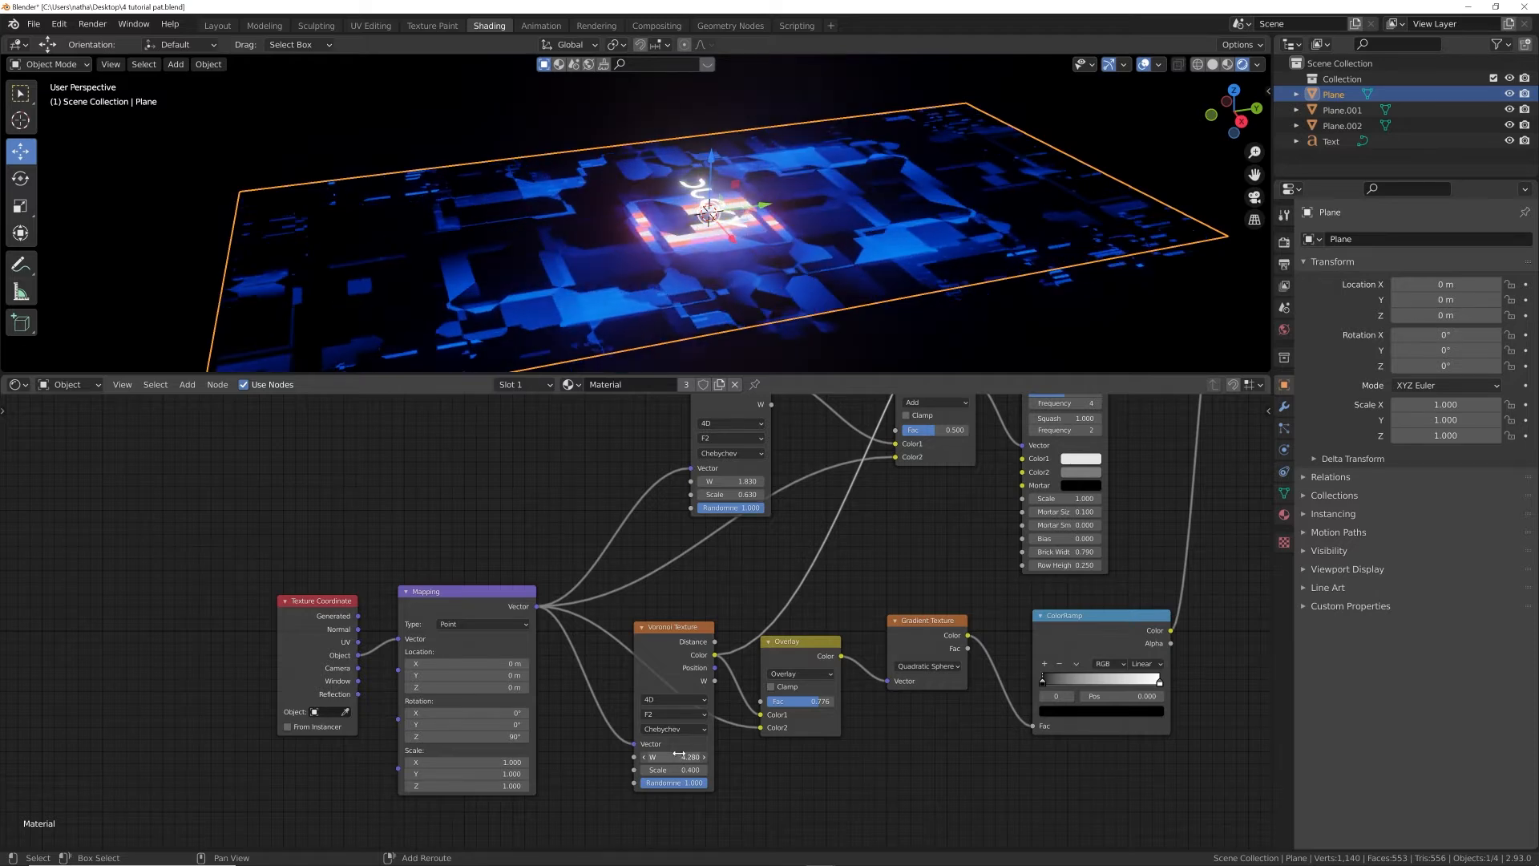
pyautogui.hotkey('ctrl', 'z')
pyautogui.moveTo(679, 306); pyautogui.dragTo(700, 257, button='middle')
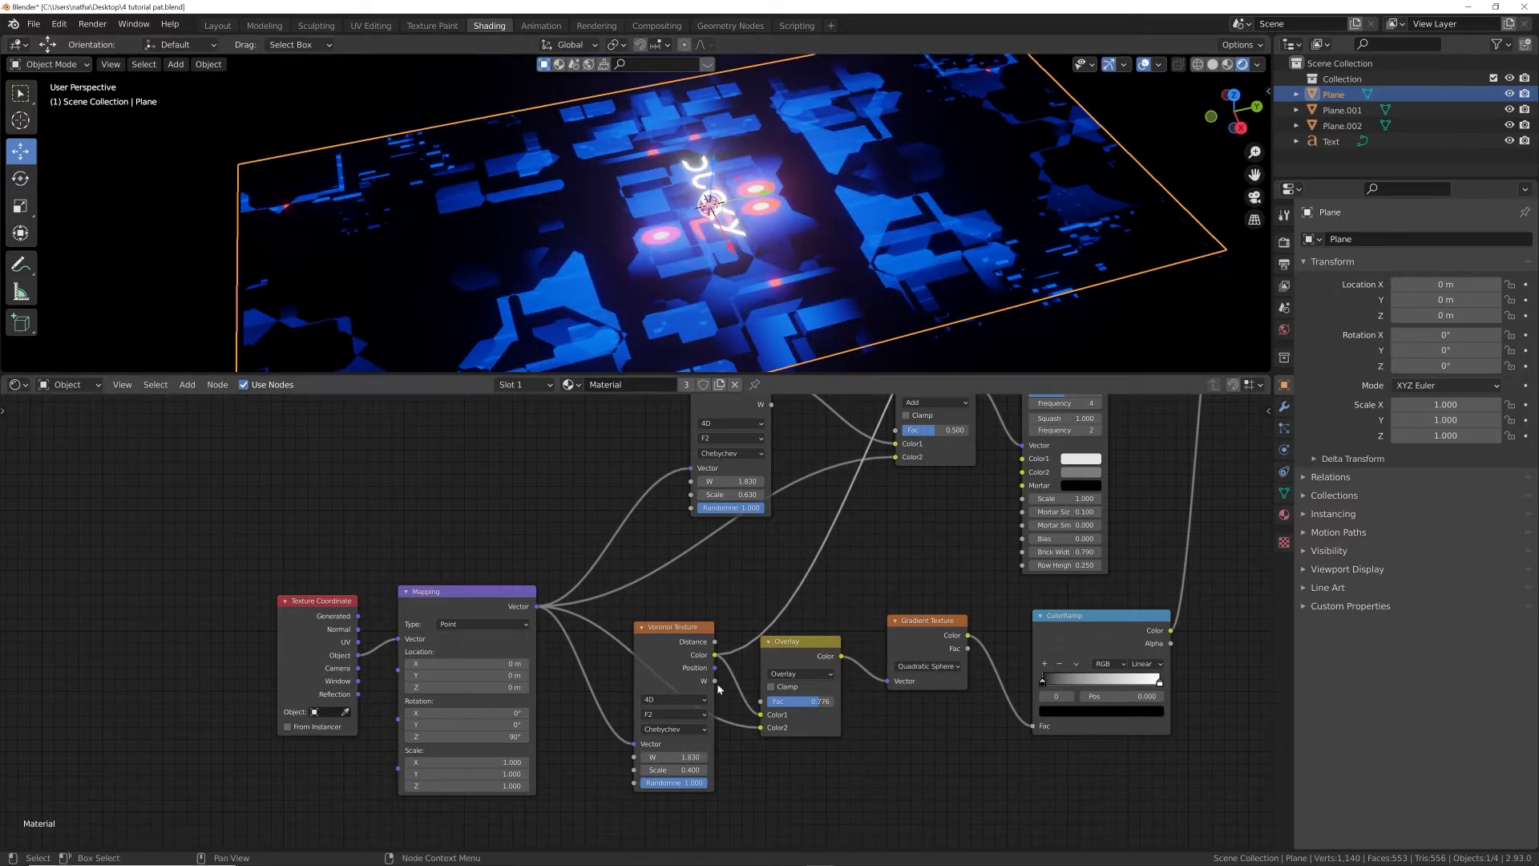
# - Raise the W value of the upper Voronoi Texture feeding the Add node to about 3.96
pyautogui.moveTo(744, 484); pyautogui.dragTo(736, 548, button='middle')
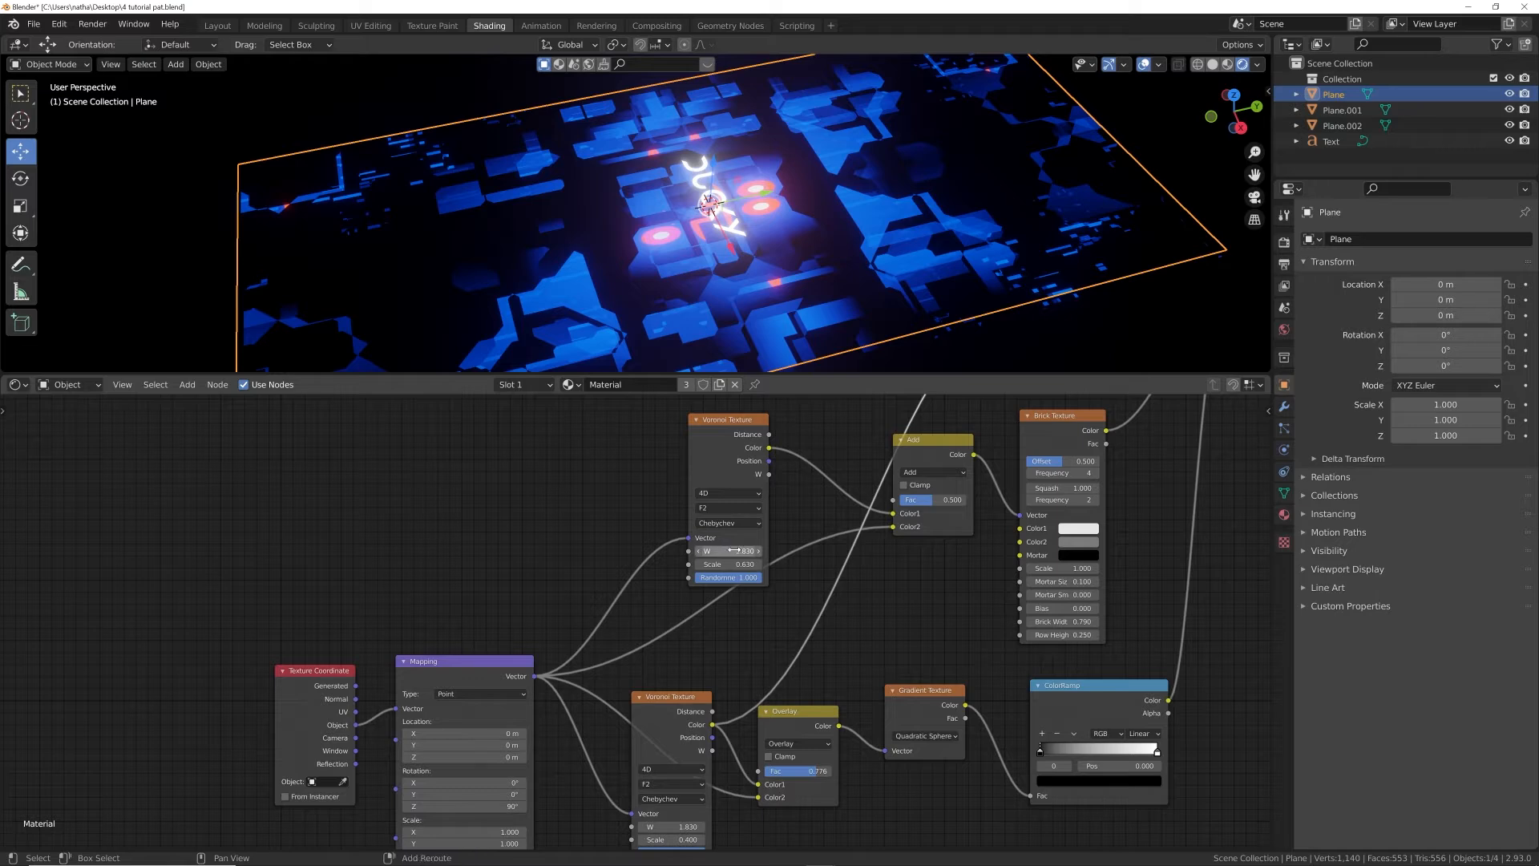
pyautogui.moveTo(735, 551); pyautogui.dragTo(804, 551)
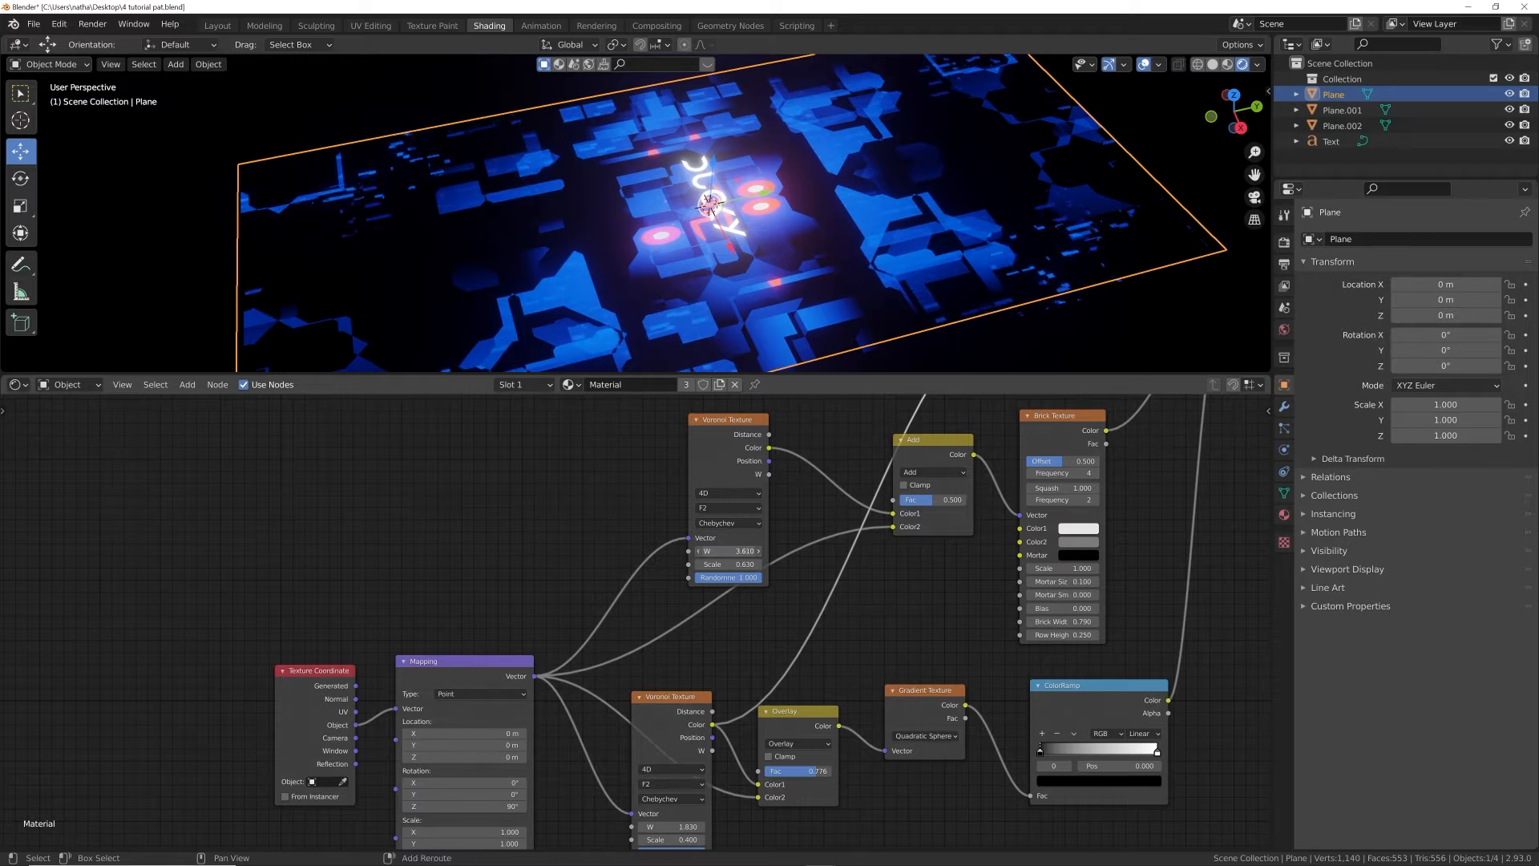
pyautogui.moveTo(910, 450); pyautogui.dragTo(754, 740, button='middle')
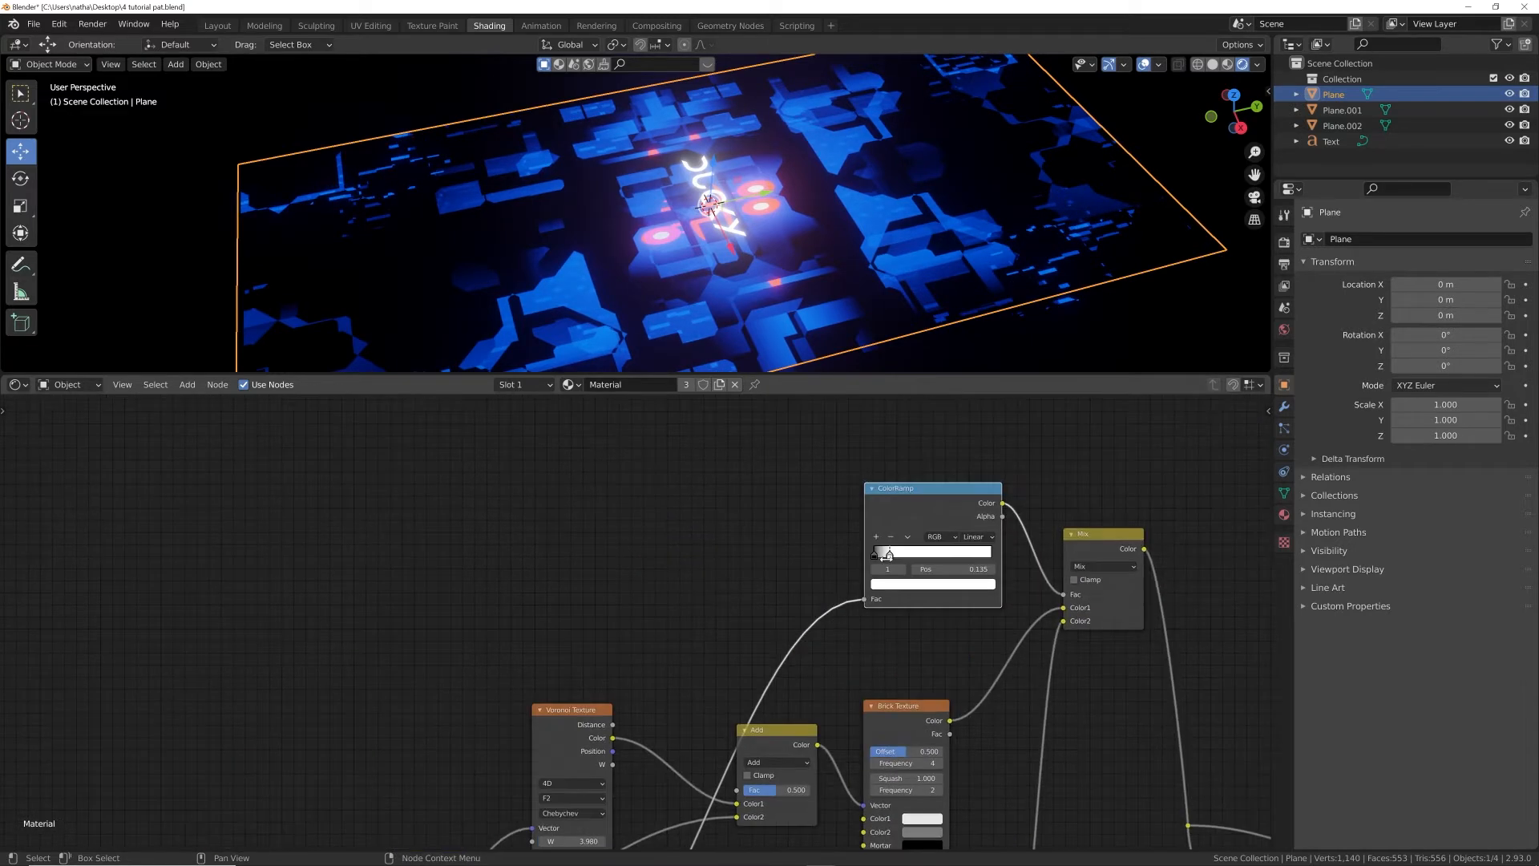
# - Return to the Layout workspace and show its 3D viewport in solid shading
pyautogui.click(1212, 64)
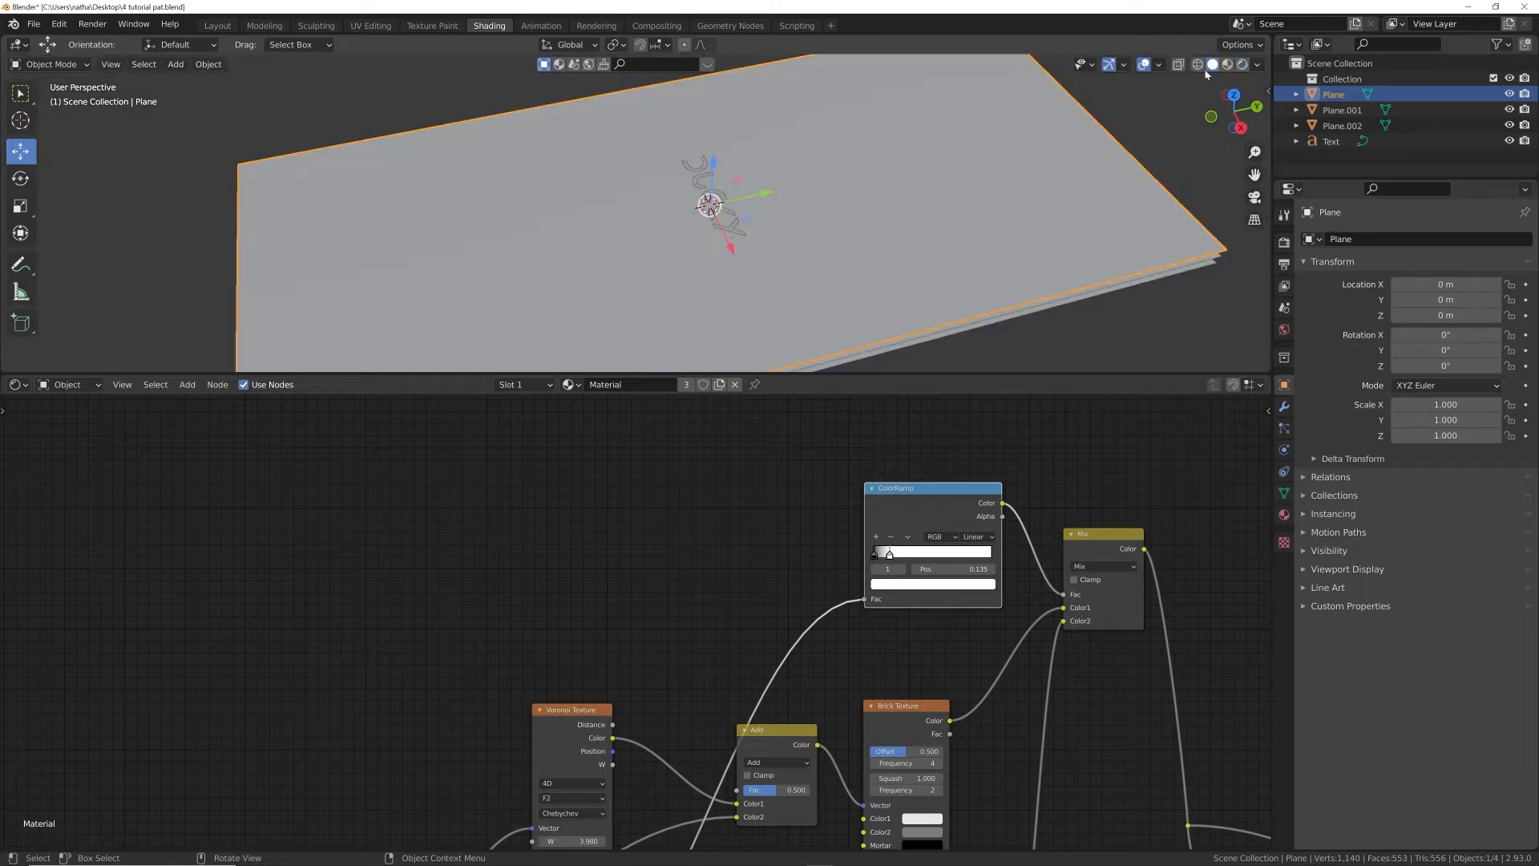
pyautogui.moveTo(922, 200)
pyautogui.mouseDown(button='middle')
pyautogui.moveTo(805, 224)
pyautogui.moveTo(587, 148)
pyautogui.mouseUp(button='middle')
pyautogui.hotkey('shift', 'a')
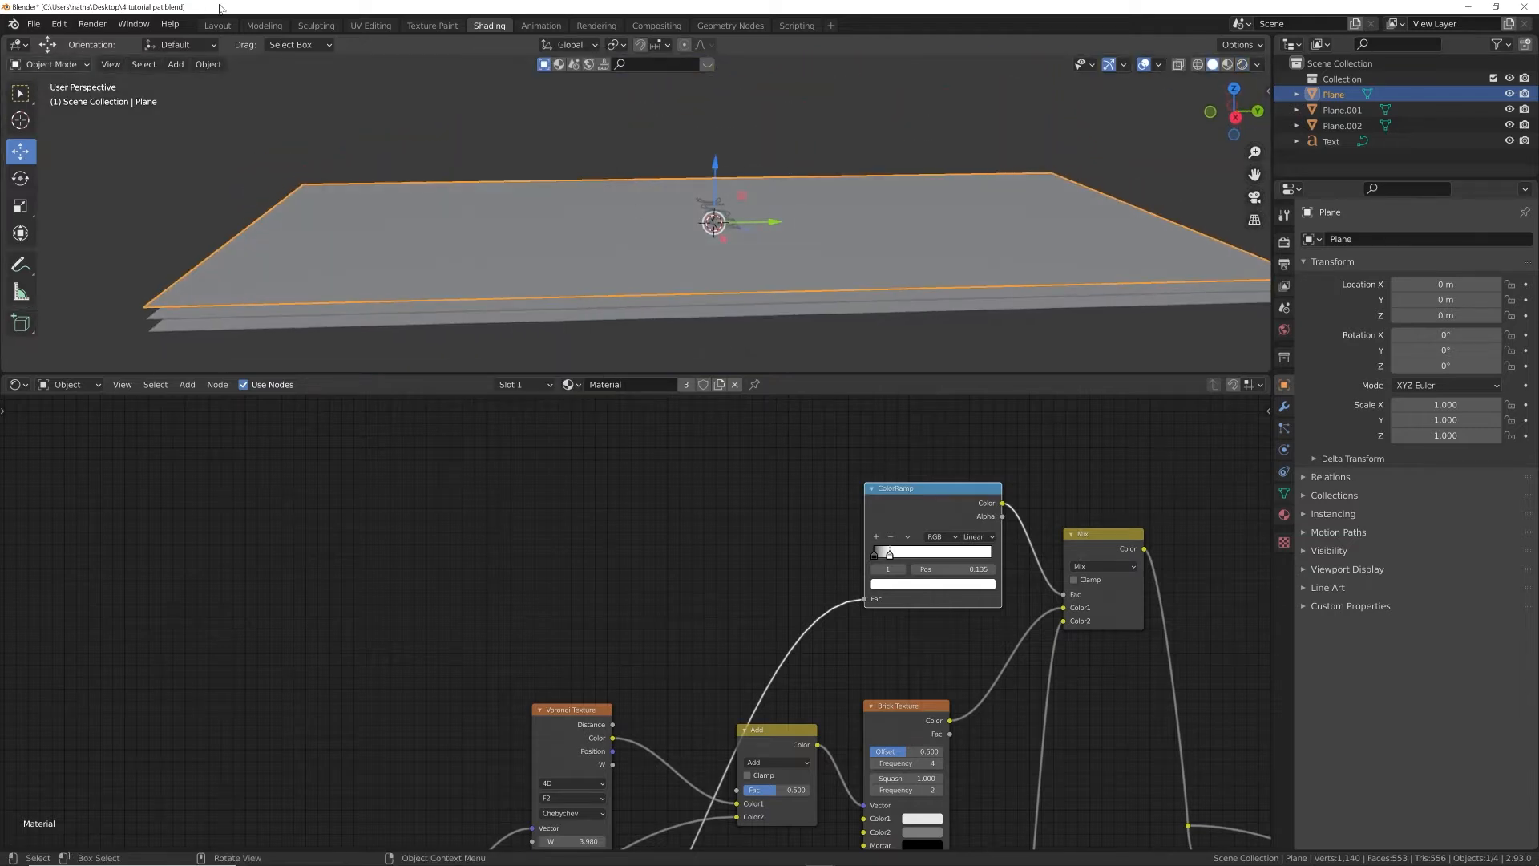
pyautogui.click(217, 25)
pyautogui.moveTo(696, 274); pyautogui.dragTo(1255, 110, button='middle')
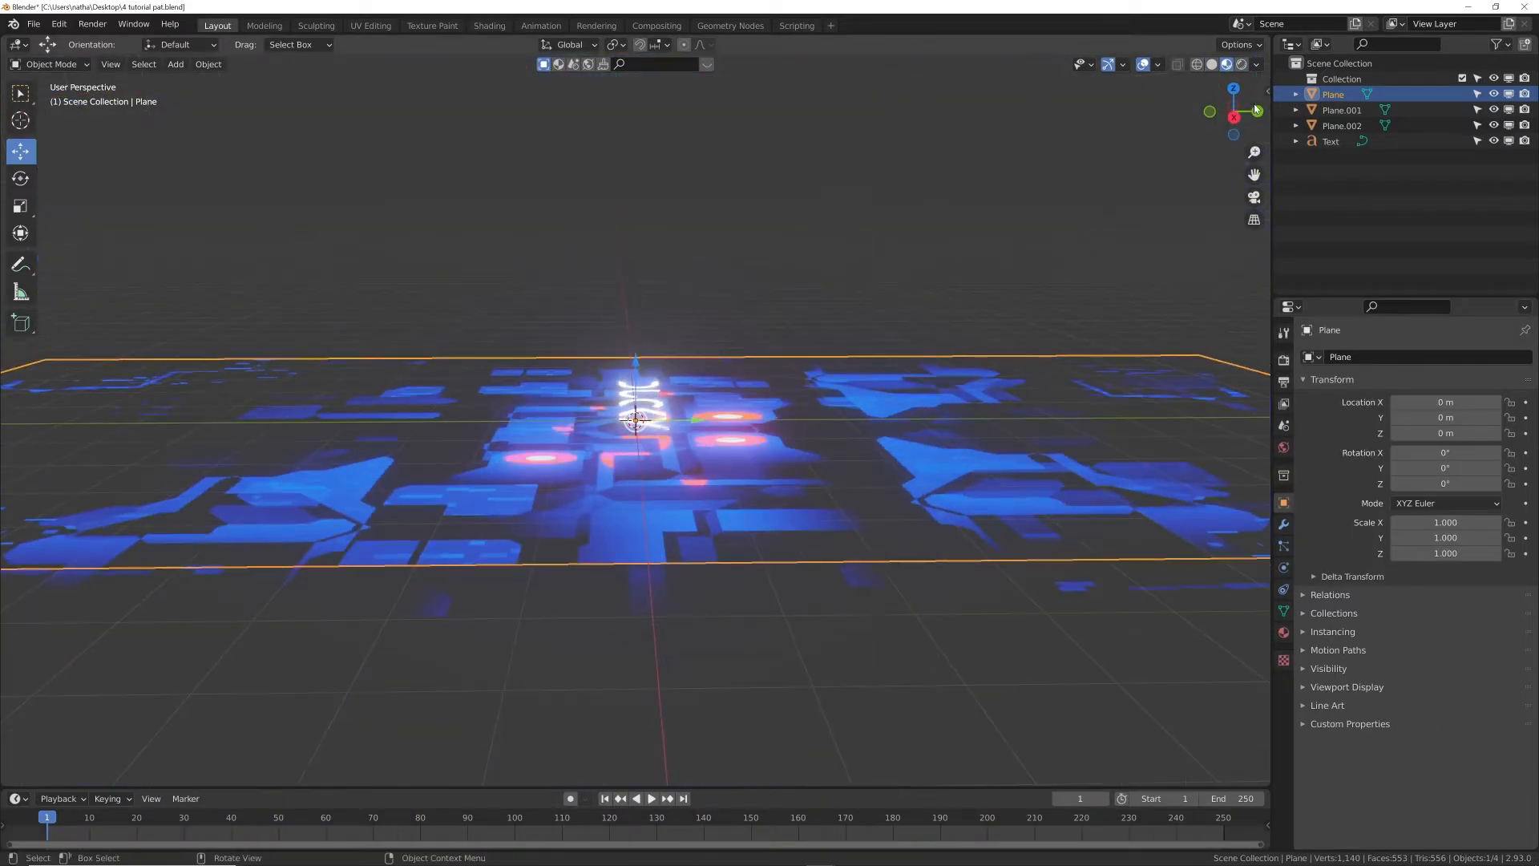
pyautogui.click(1212, 65)
# - Add a Path curve to the scene
pyautogui.hotkey('shift', 'a')
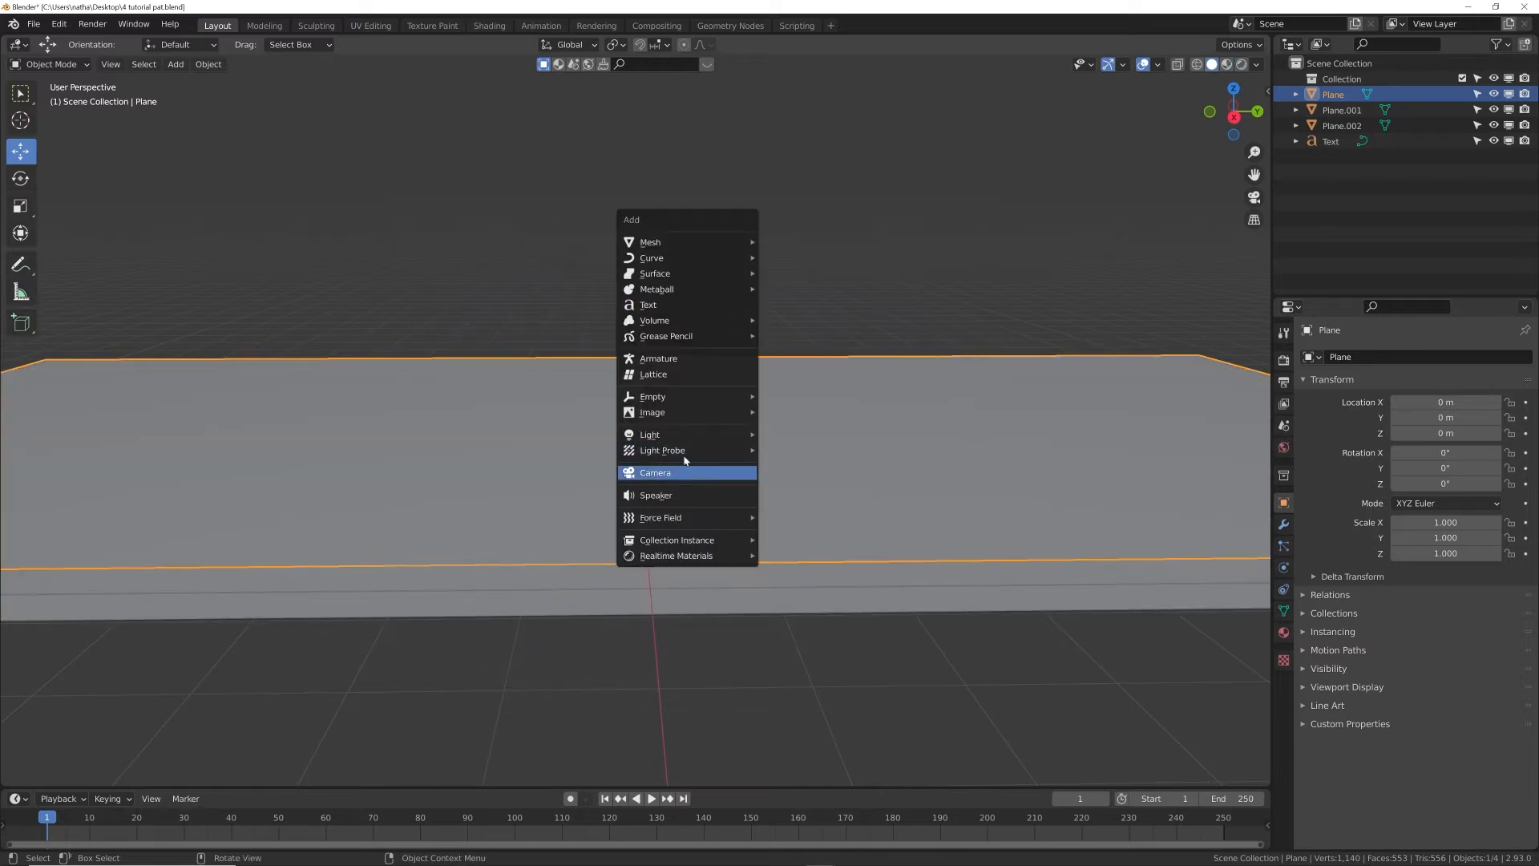
pyautogui.moveTo(706, 257)
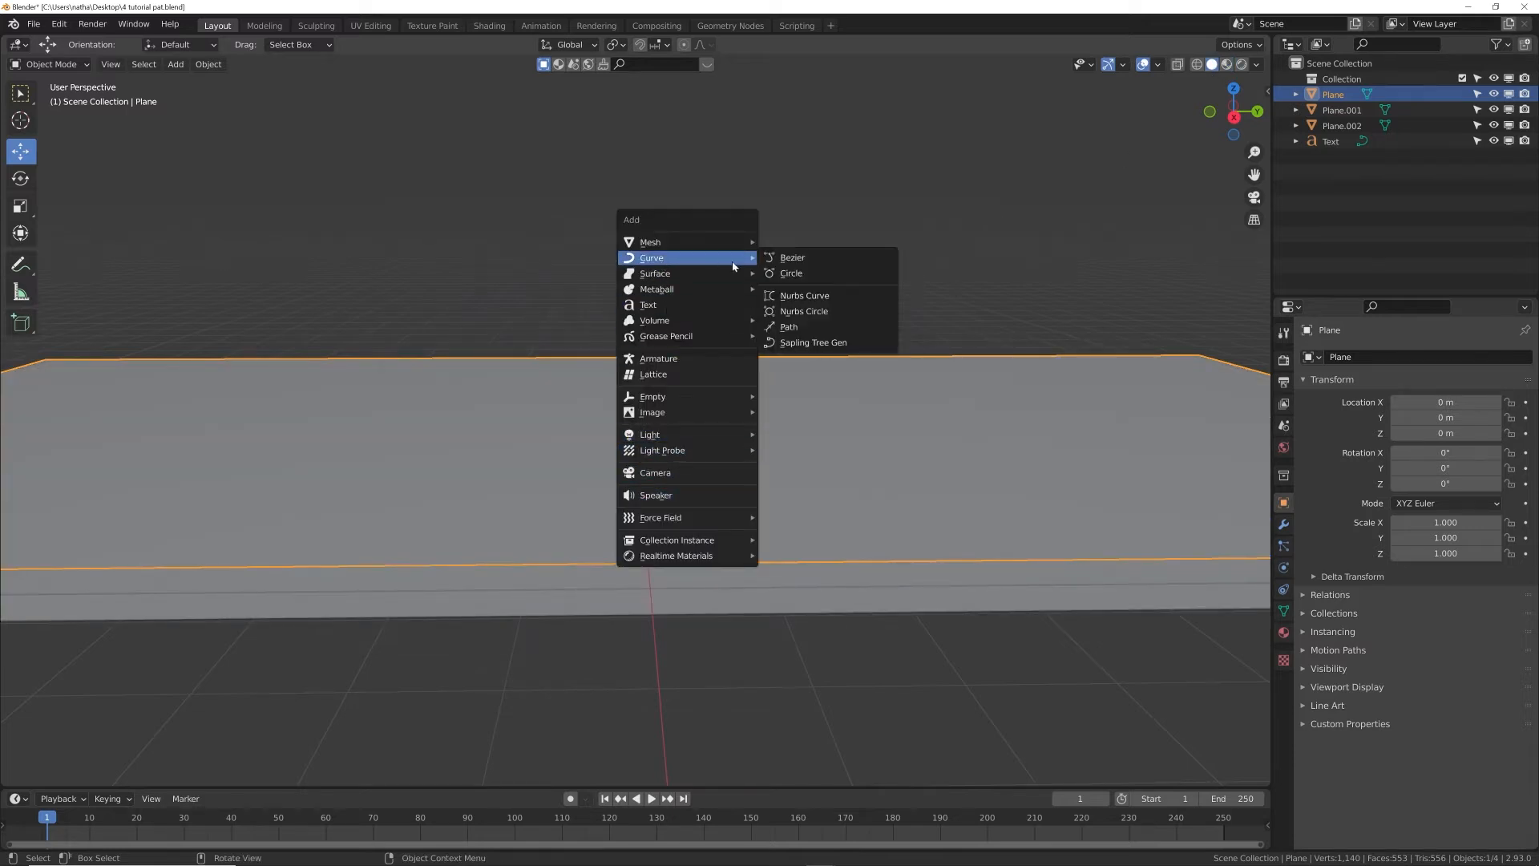
pyautogui.click(800, 329)
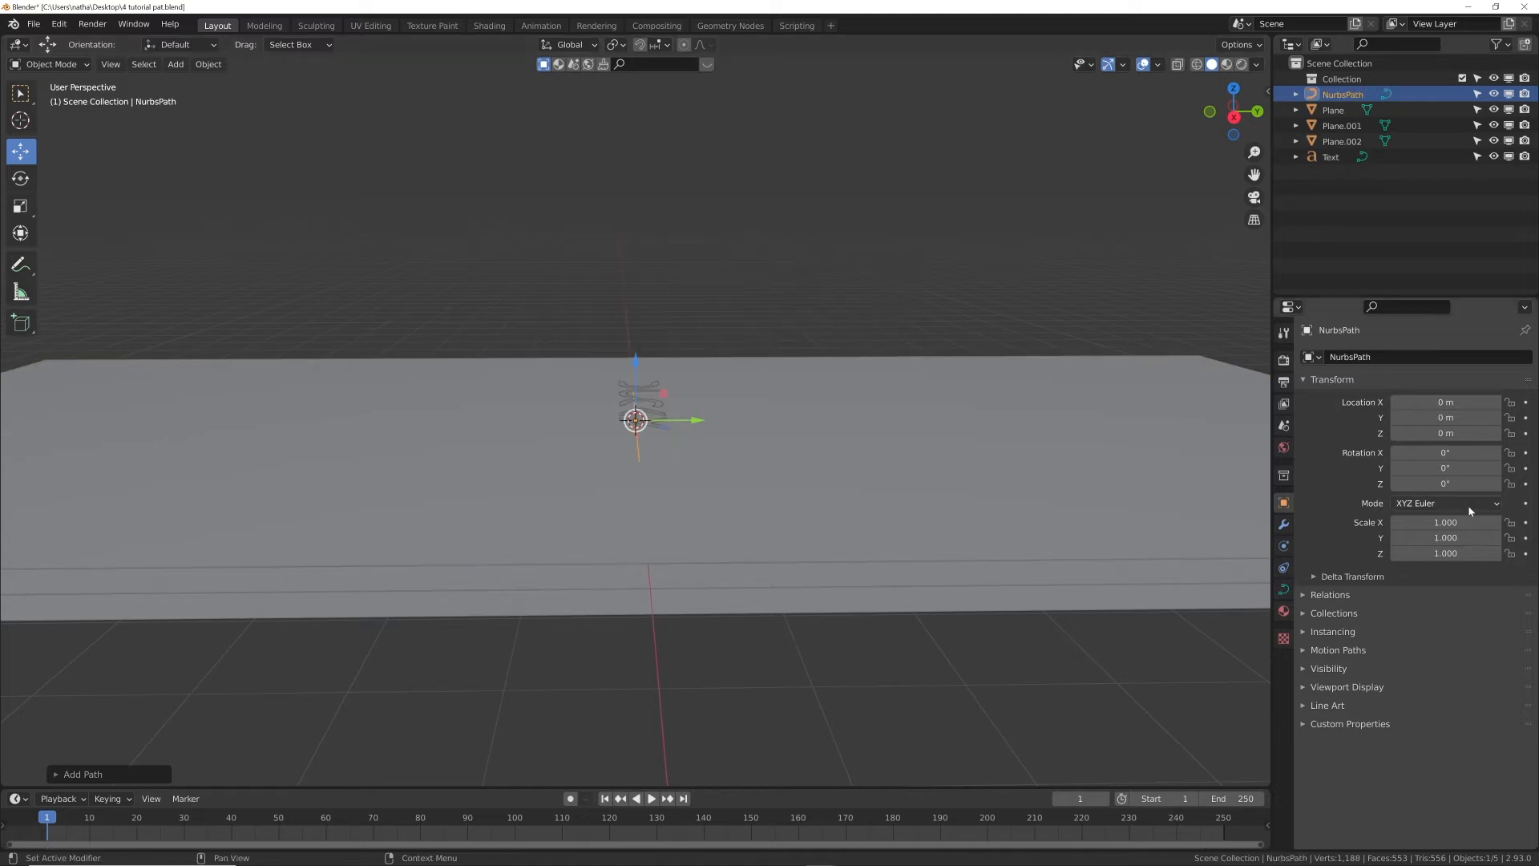
# - Set the path's Z rotation to 90°
pyautogui.click(1466, 484)
pyautogui.write('-43.1d')
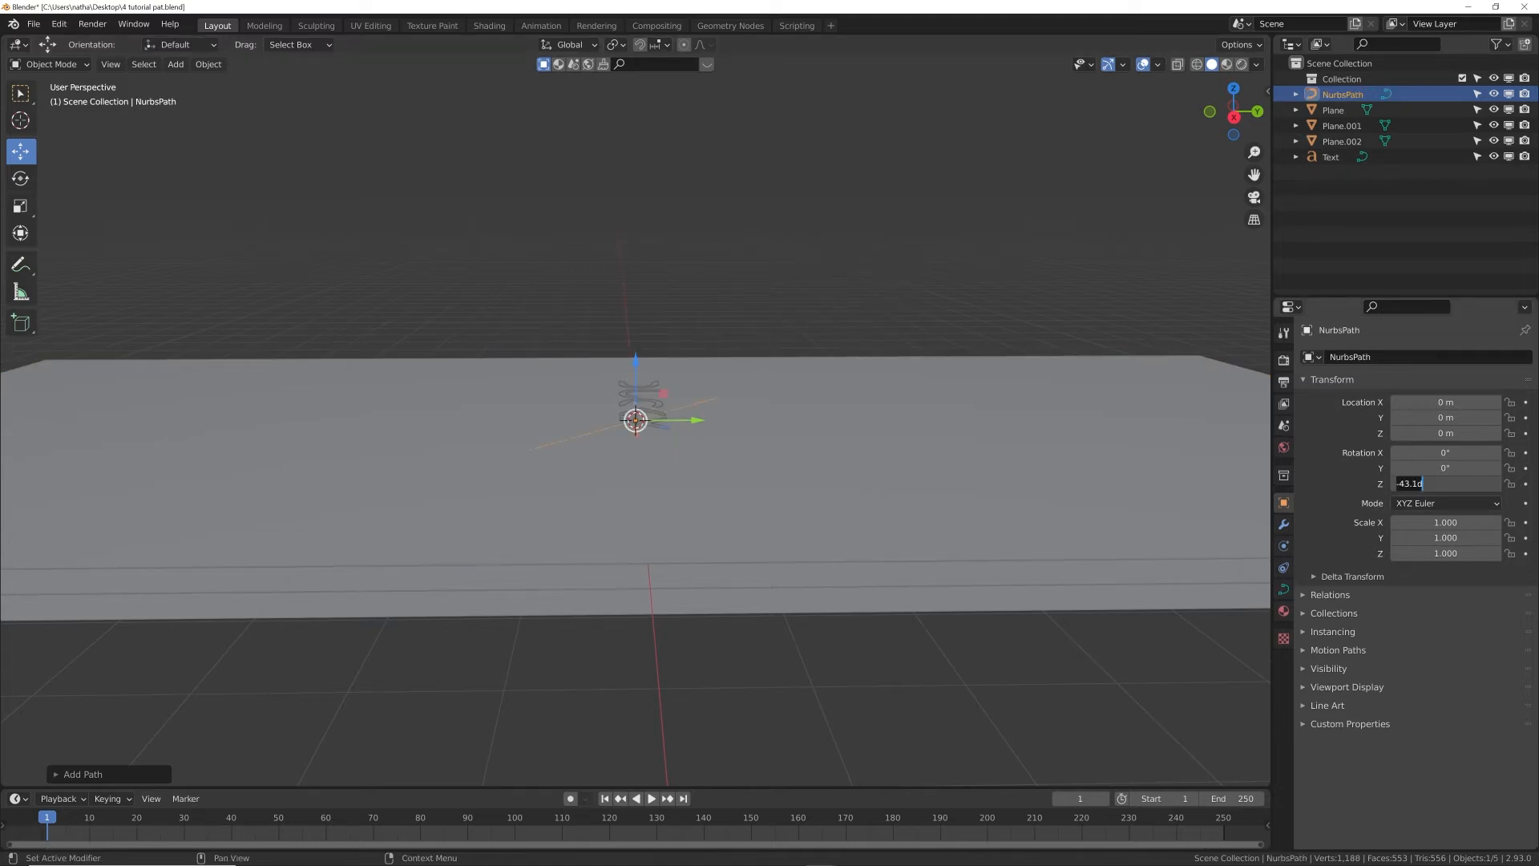
pyautogui.write('90')
pyautogui.press('Return')
pyautogui.moveTo(678, 401); pyautogui.dragTo(677, 432, button='middle')
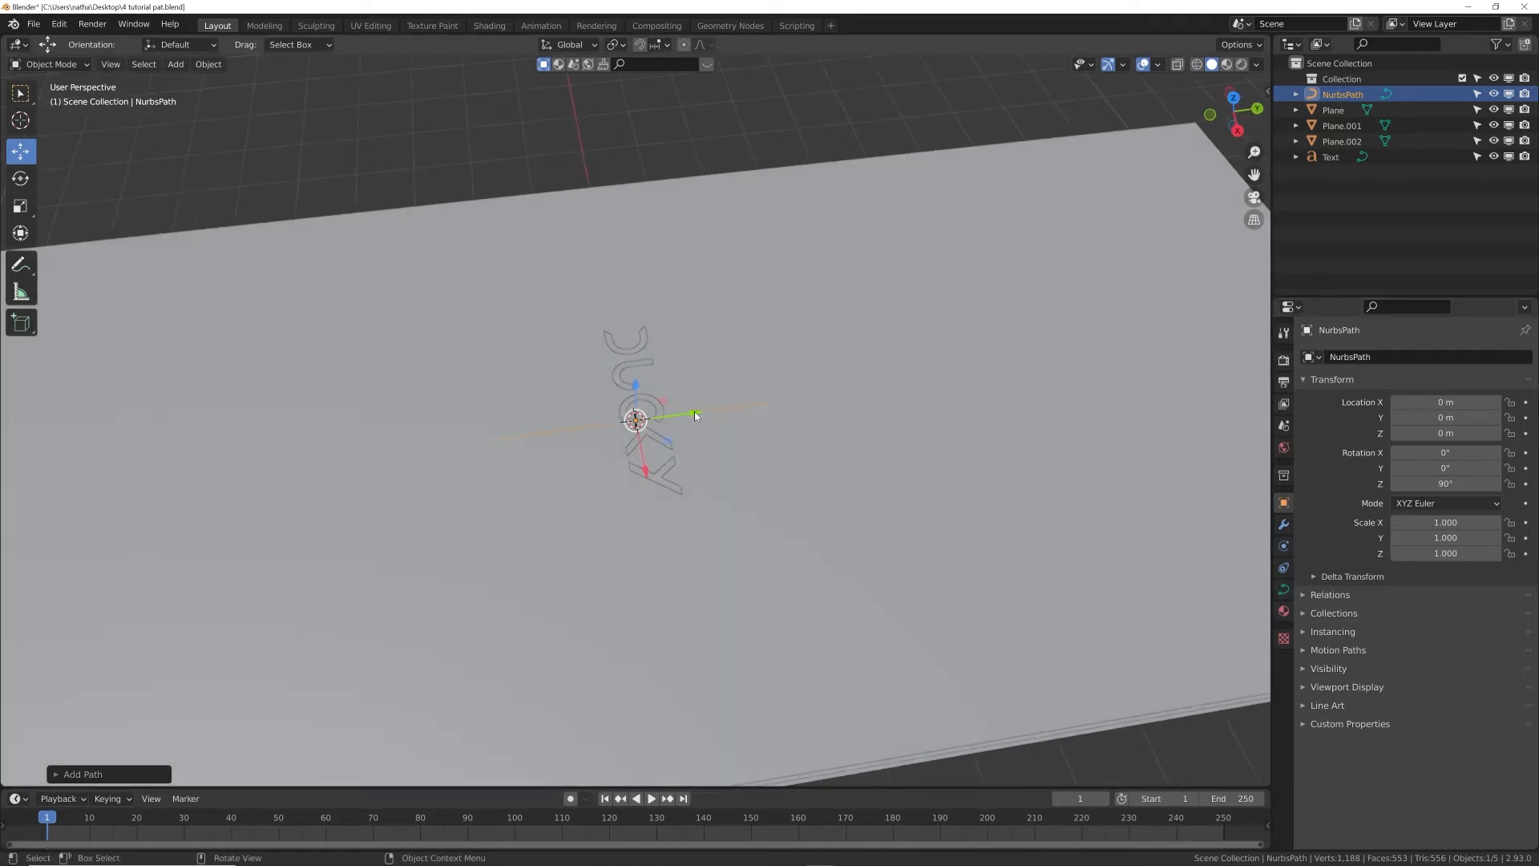
# - Move the path along the Y axis to about -1.92 m
pyautogui.moveTo(695, 411); pyautogui.dragTo(607, 433)
pyautogui.moveTo(613, 433); pyautogui.dragTo(656, 329, button='middle')
pyautogui.moveTo(612, 422); pyautogui.dragTo(578, 417)
pyautogui.moveTo(579, 416); pyautogui.dragTo(563, 431, button='middle')
pyautogui.moveTo(565, 420); pyautogui.dragTo(559, 419)
pyautogui.moveTo(558, 419); pyautogui.dragTo(622, 412, button='middle')
# - Extend the path in Edit Mode by extruding seven points from its end in the negative Y direction, reaching the plane's edge
pyautogui.press('Tab')
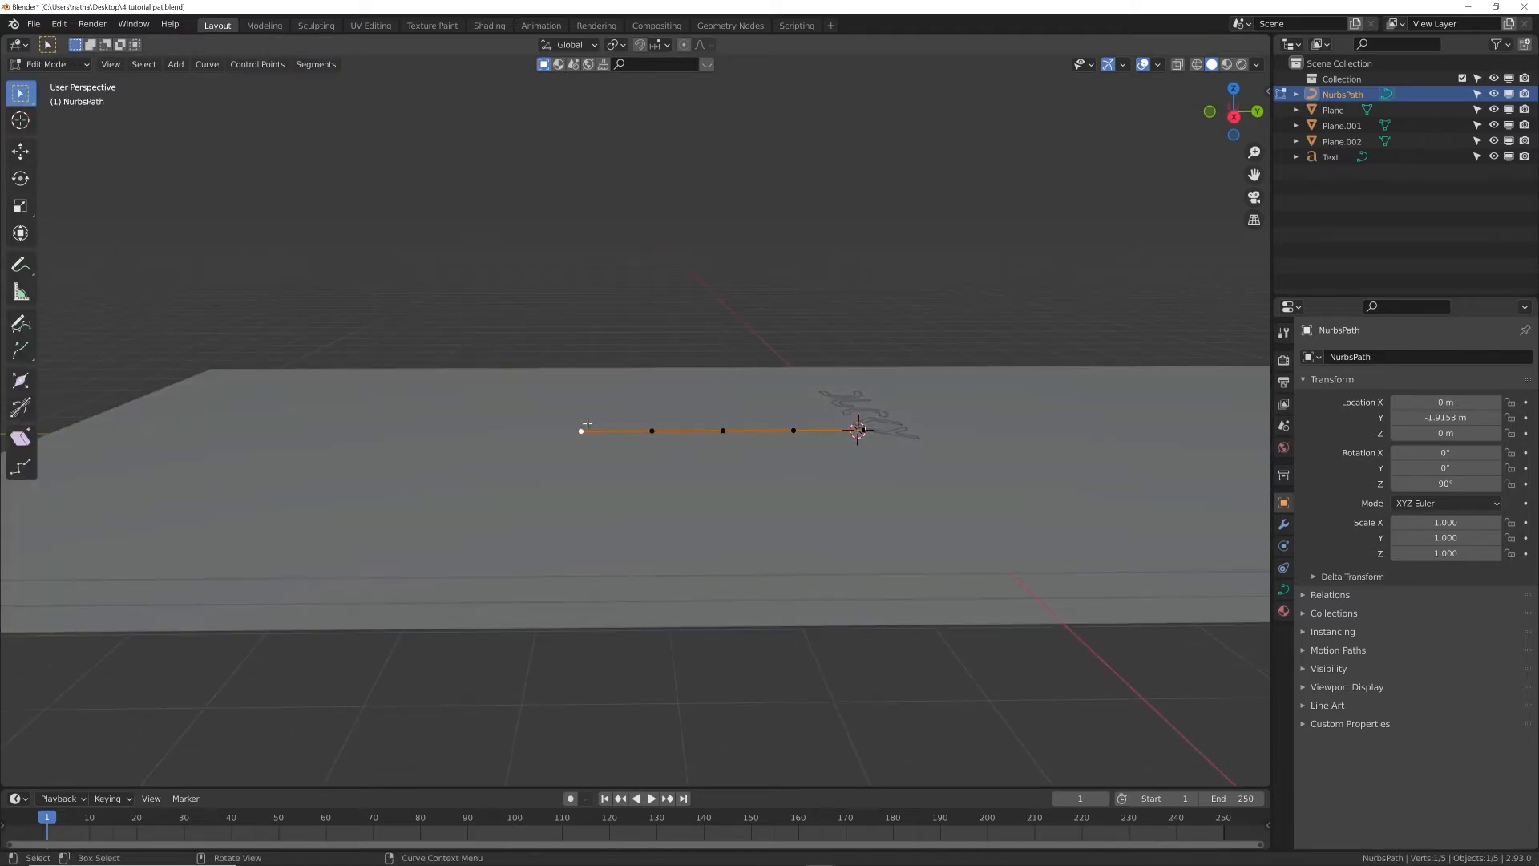
pyautogui.press('e')
pyautogui.press('y')
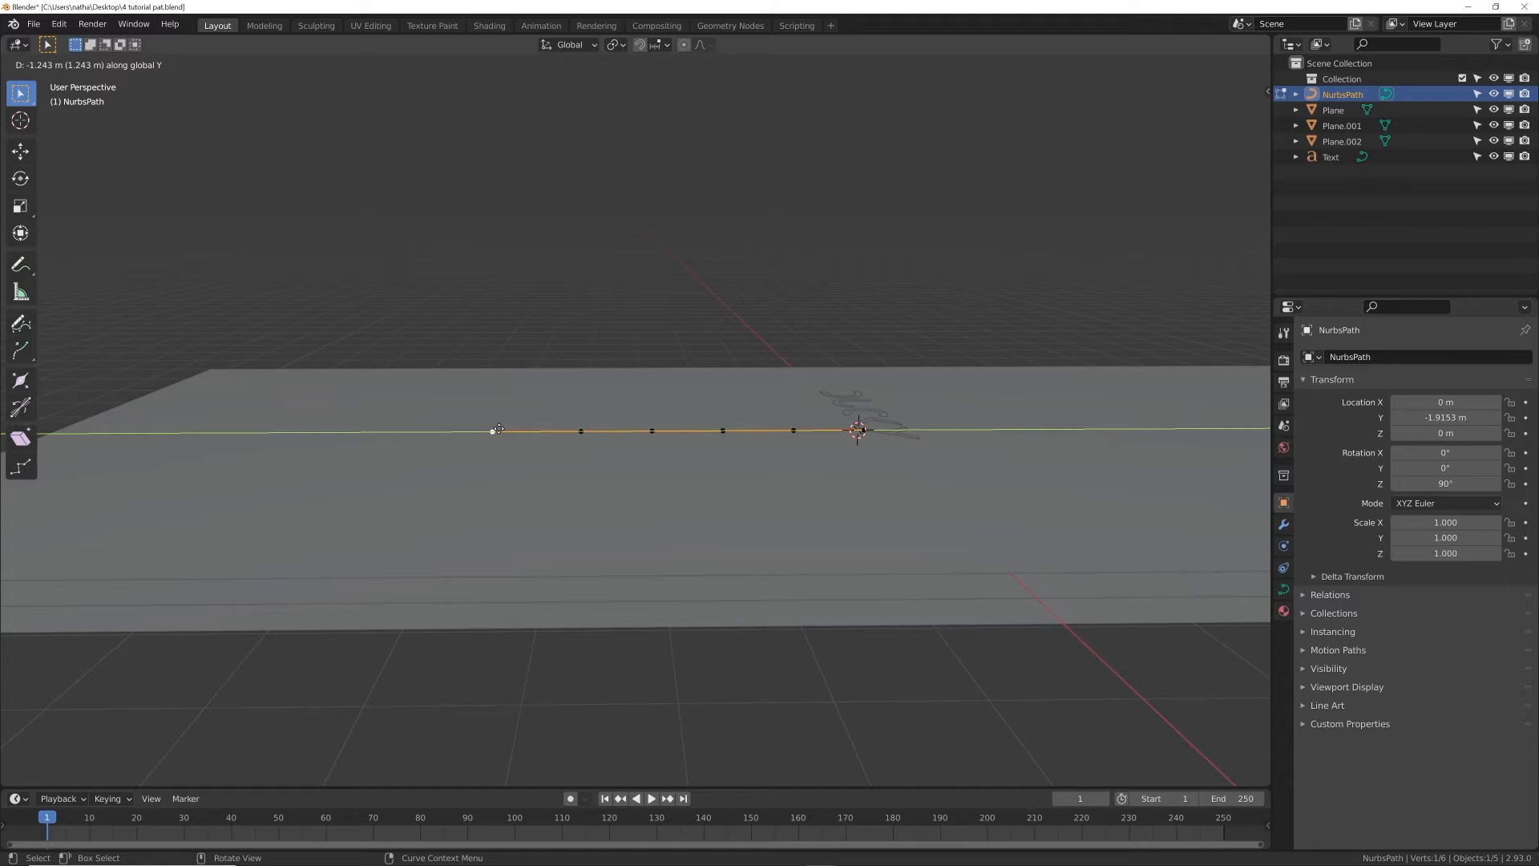
pyautogui.click(513, 428)
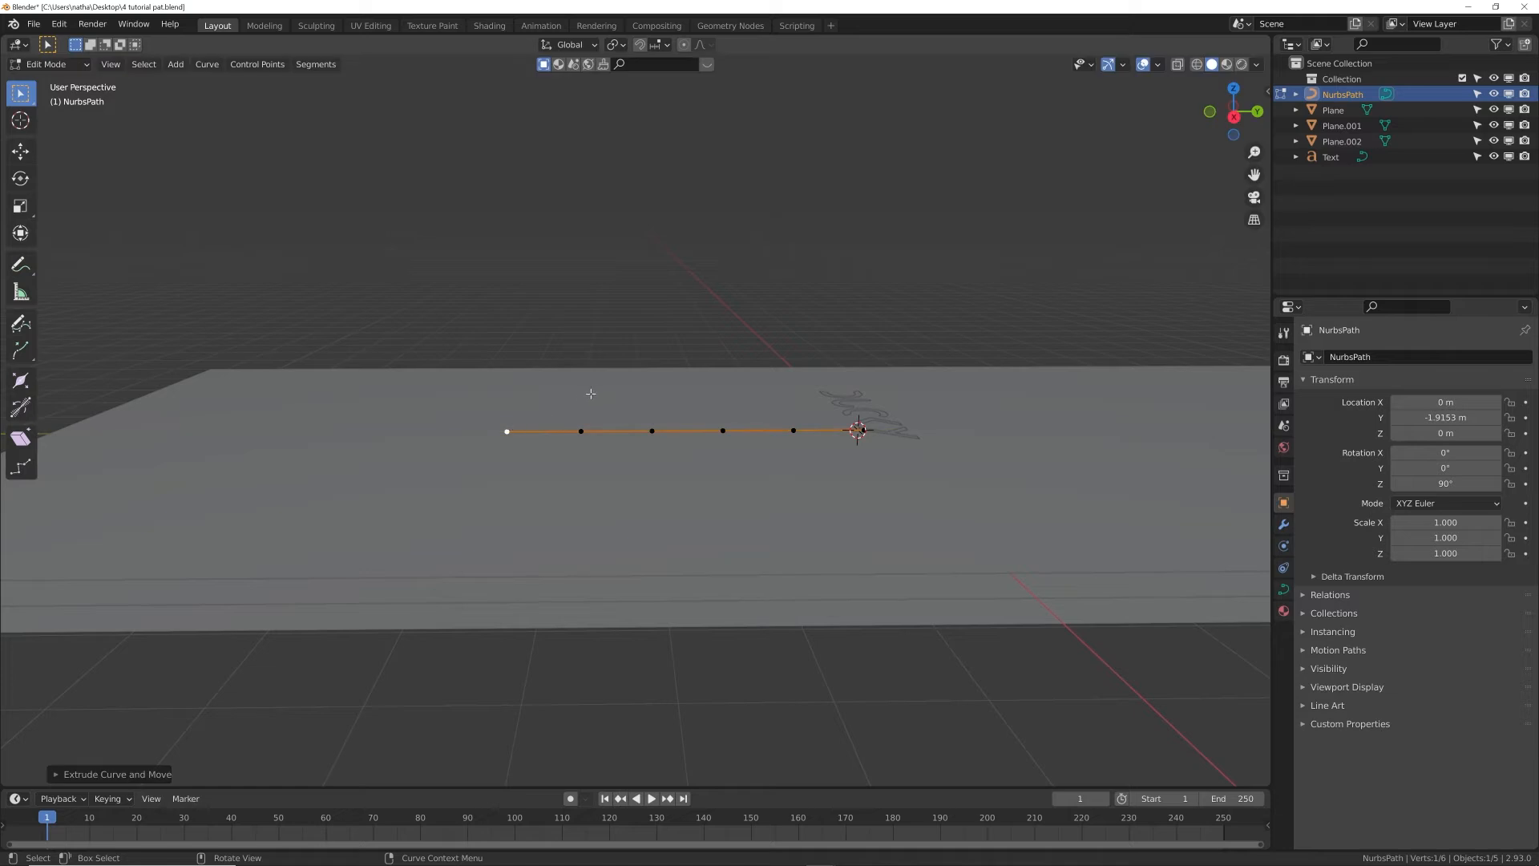
pyautogui.press('e')
pyautogui.press('y')
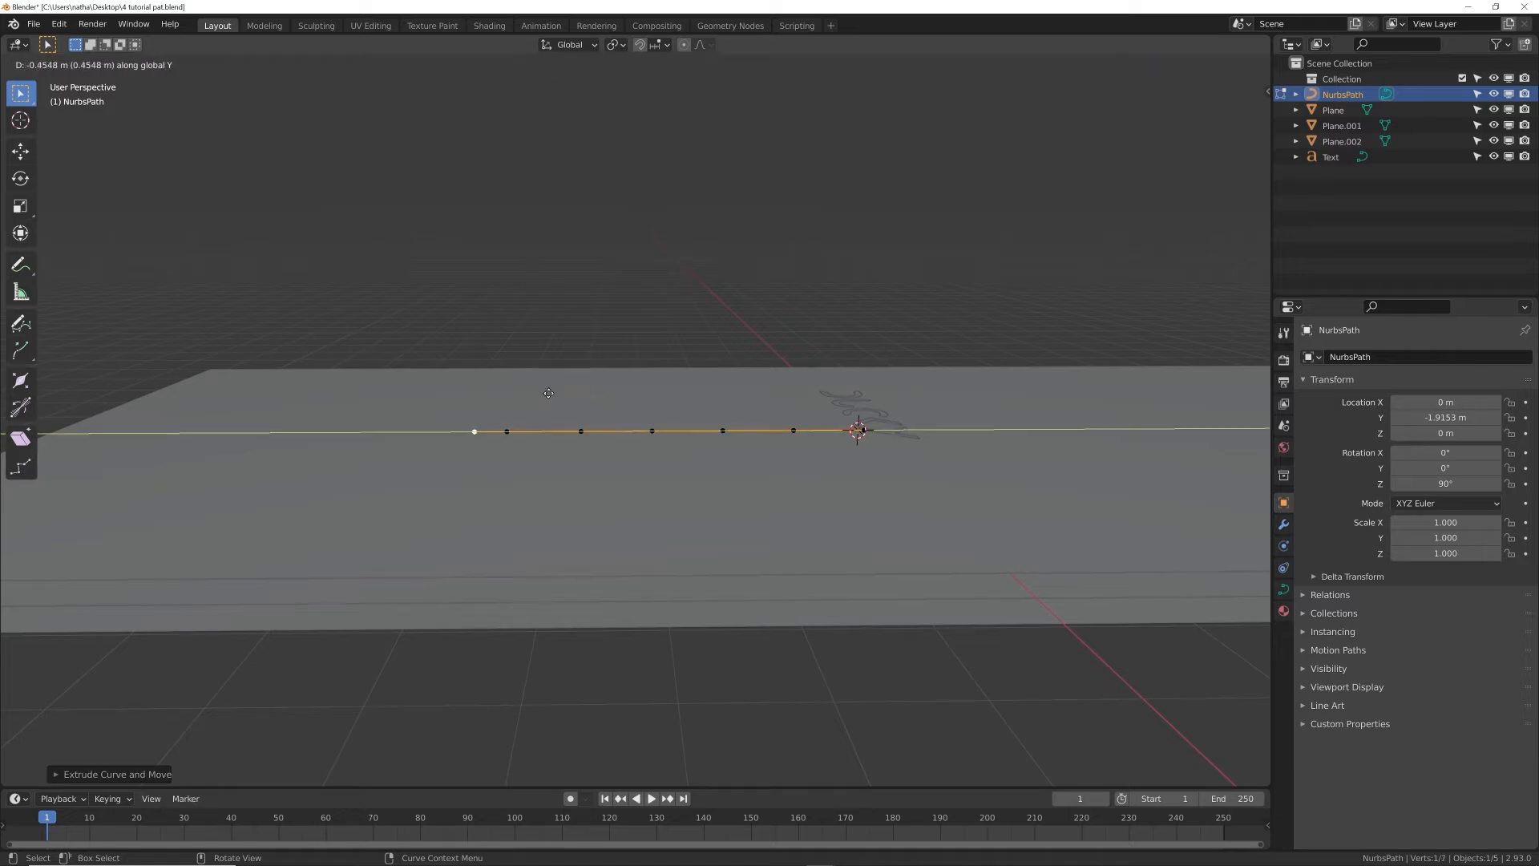
pyautogui.click(521, 394)
pyautogui.moveTo(522, 394); pyautogui.dragTo(713, 389, button='middle')
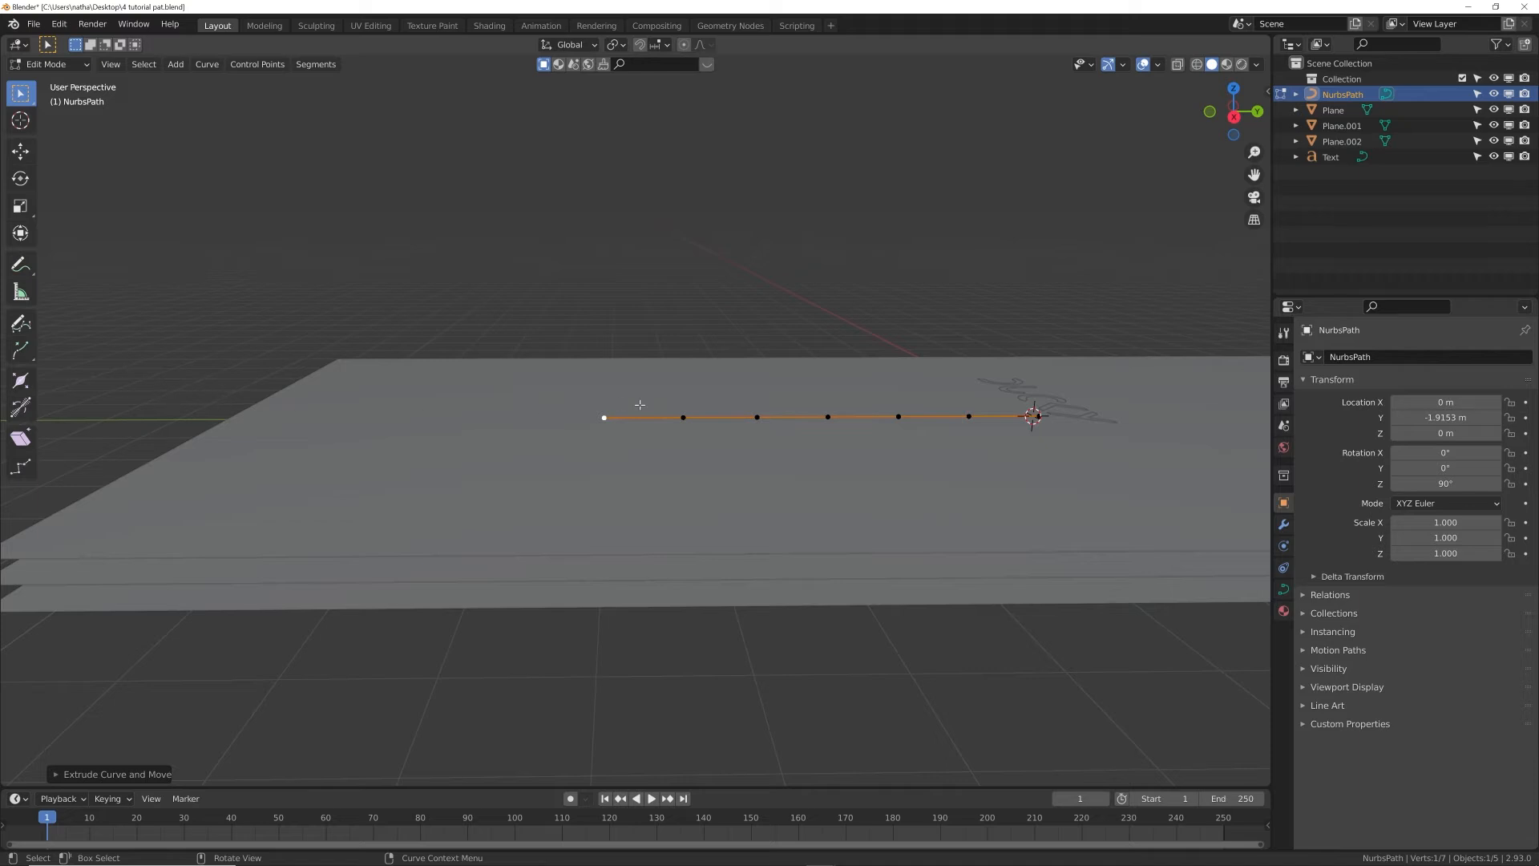
pyautogui.press('e')
pyautogui.press('y')
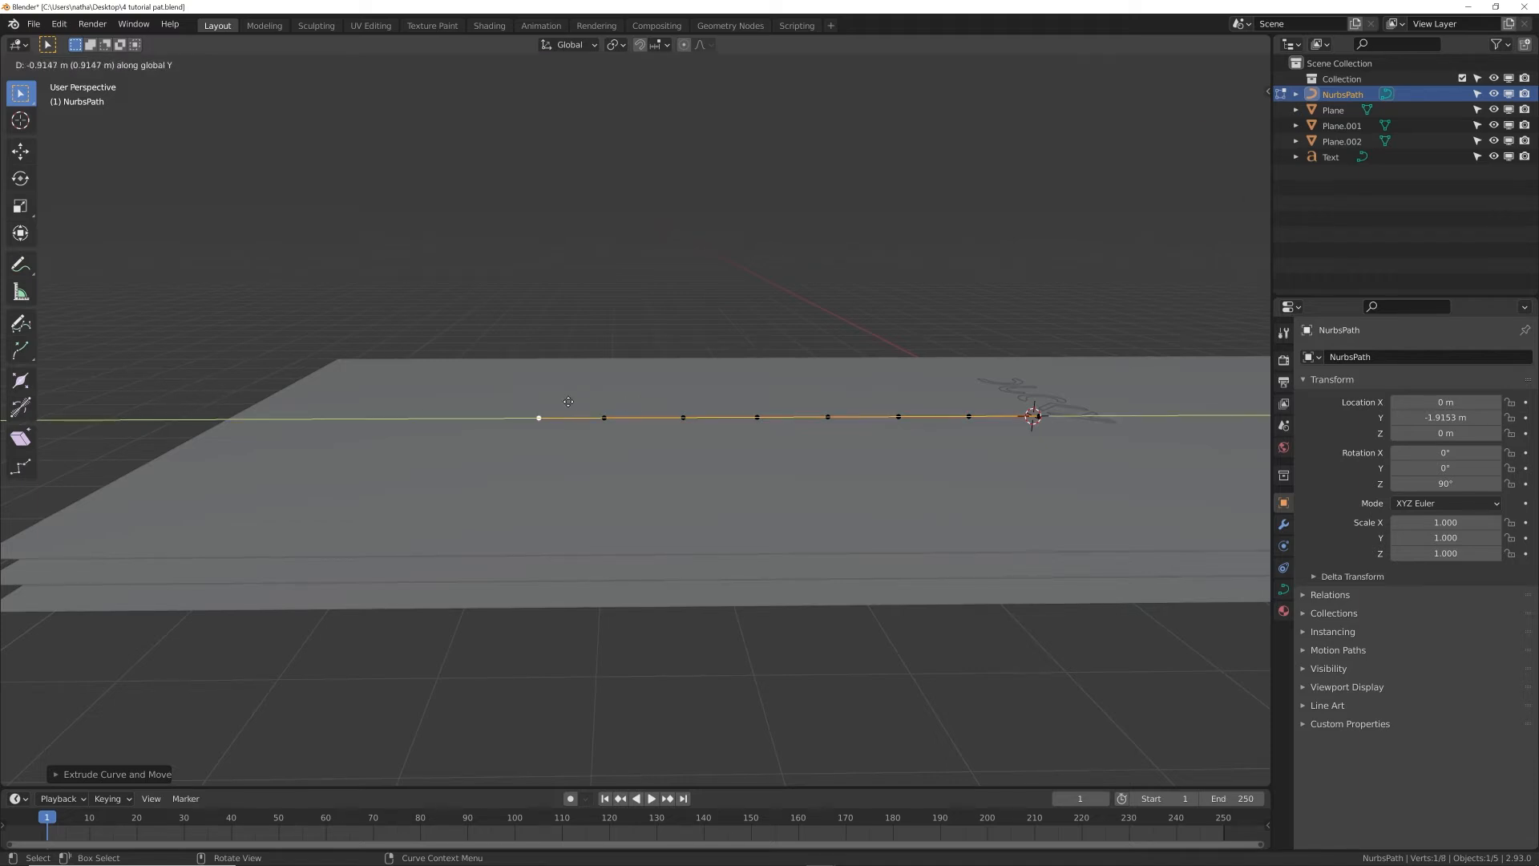
pyautogui.click(556, 401)
pyautogui.press('e')
pyautogui.press('y')
pyautogui.click(471, 394)
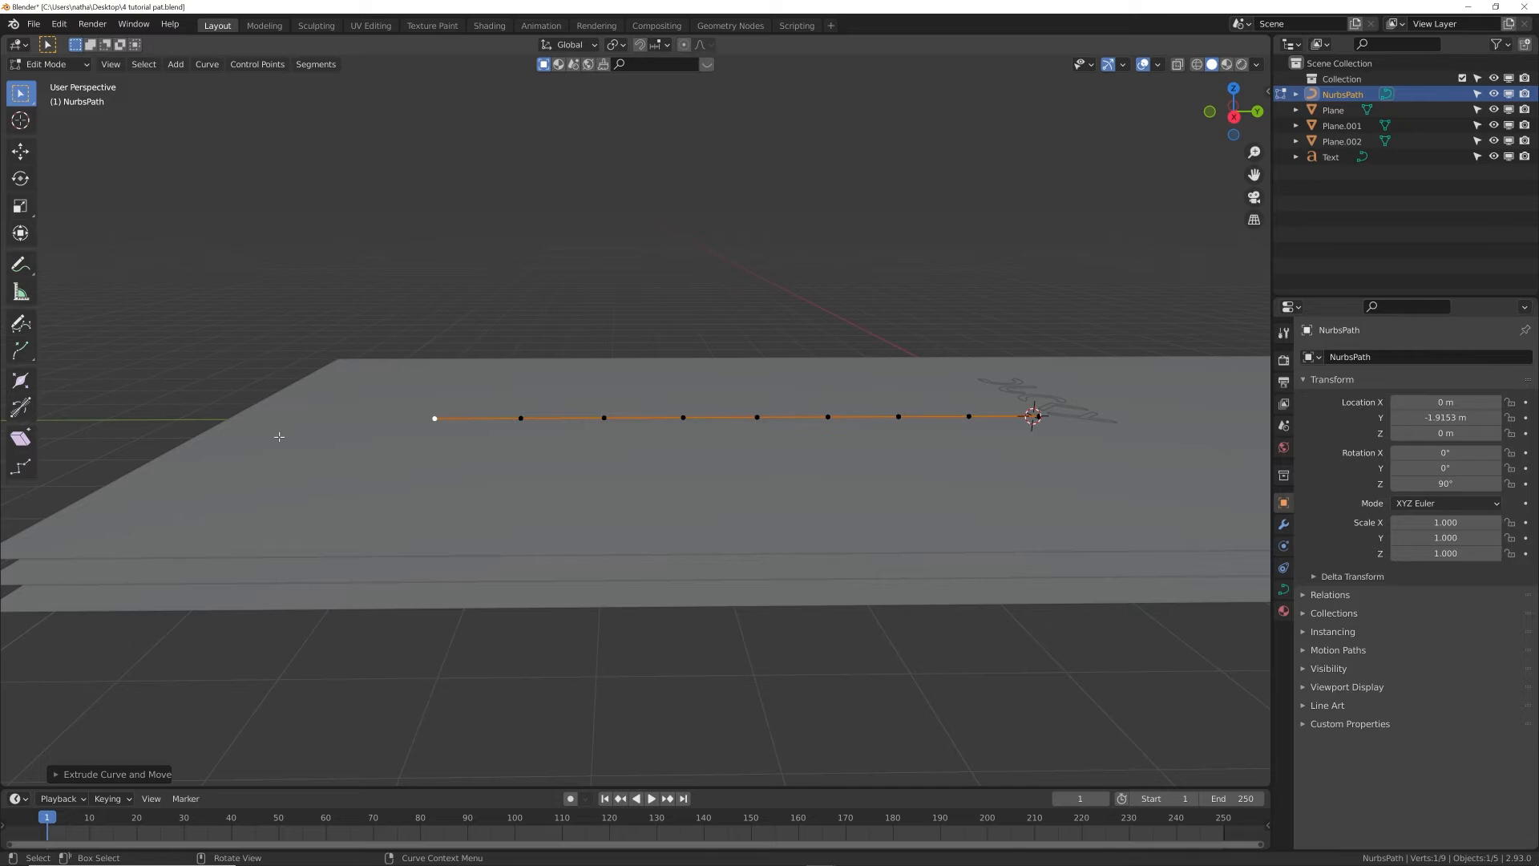
pyautogui.press('e')
pyautogui.press('y')
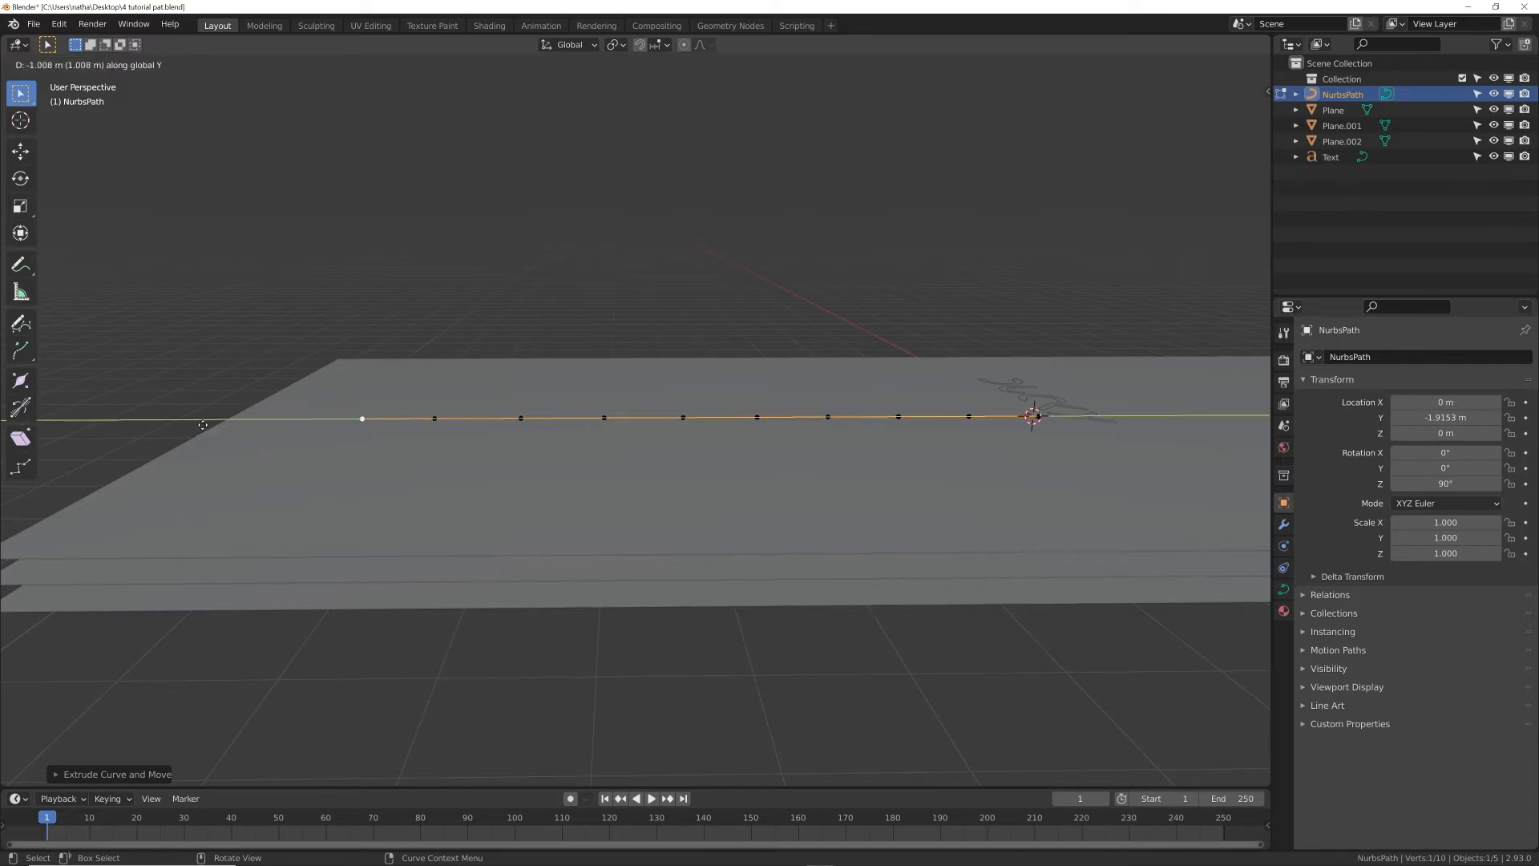
pyautogui.click(199, 425)
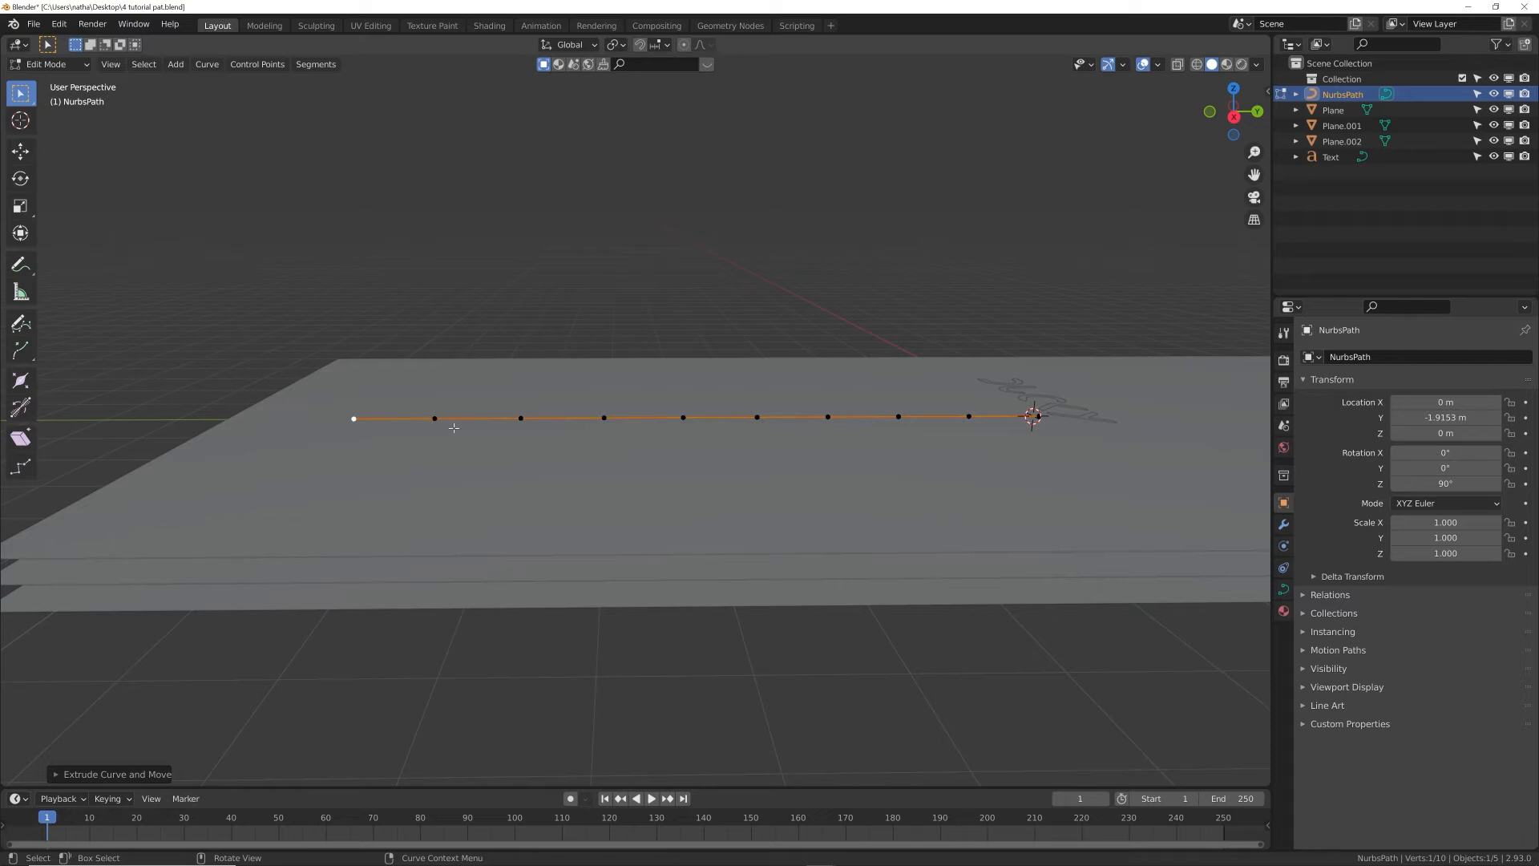
pyautogui.press('e')
pyautogui.press('y')
pyautogui.click(379, 425)
pyautogui.keyDown('shift'); pyautogui.moveTo(497, 456); pyautogui.dragTo(622, 458, button='middle'); pyautogui.keyUp('shift')
pyautogui.press('e')
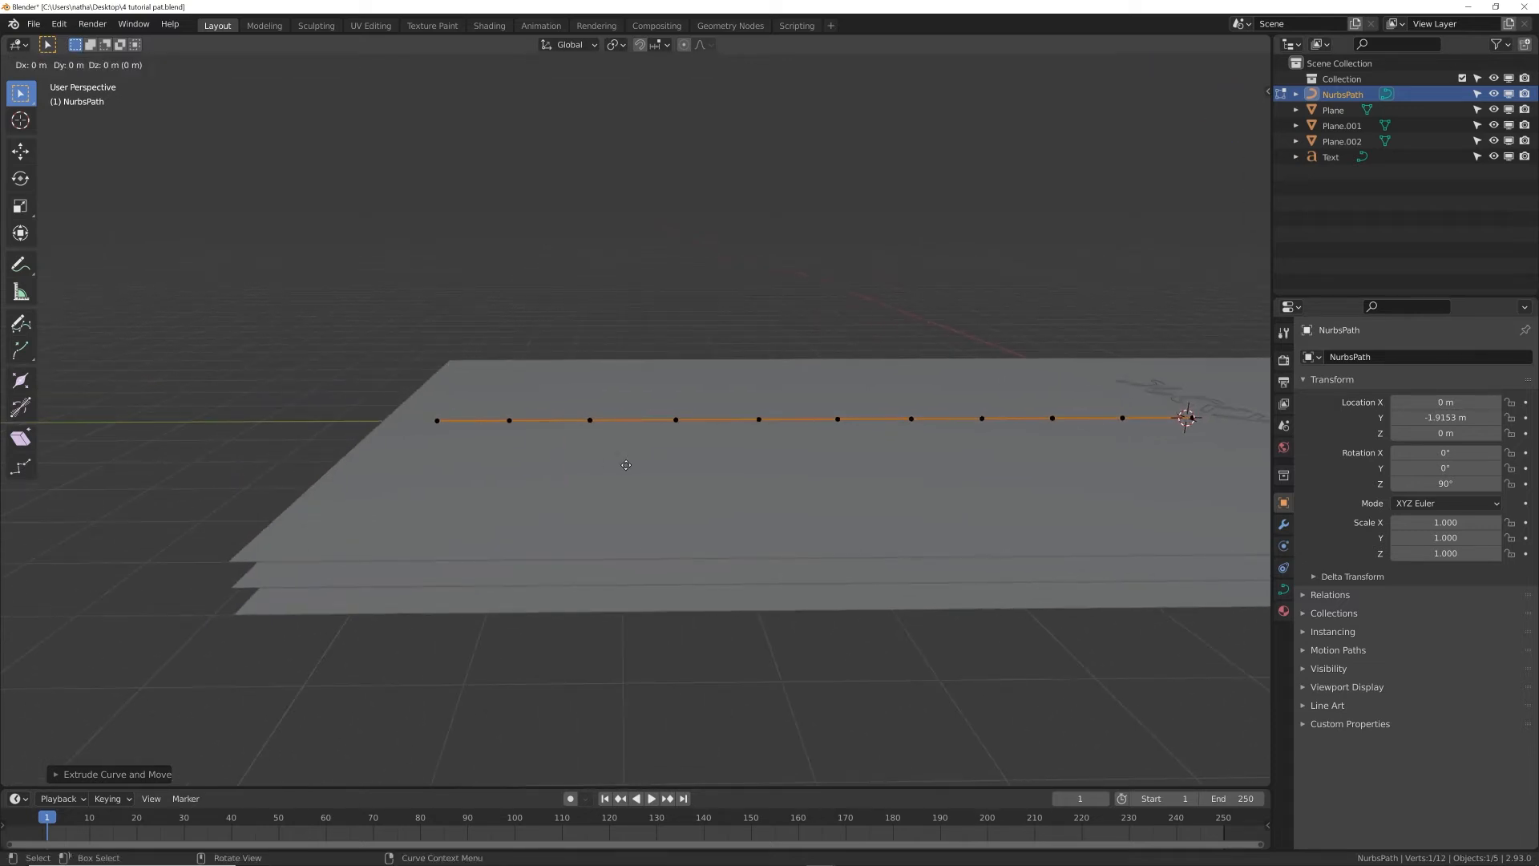
pyautogui.press('y')
pyautogui.click(555, 473)
pyautogui.press('Tab')
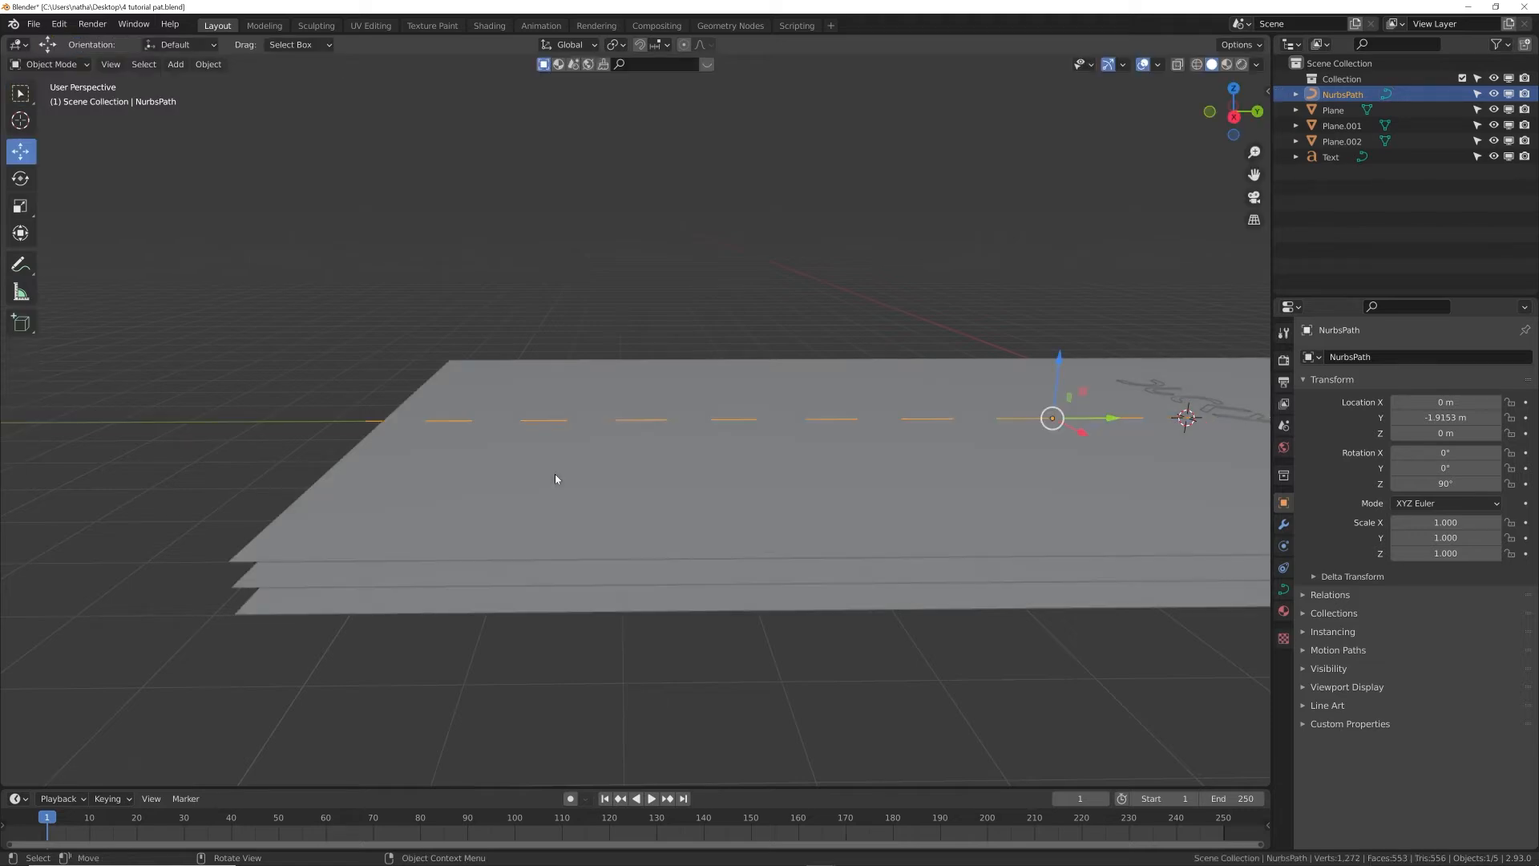
# - Add a camera to the scene
pyautogui.scroll(-3, 561, 473)
pyautogui.hotkey('shift', 'a')
pyautogui.moveTo(702, 316)
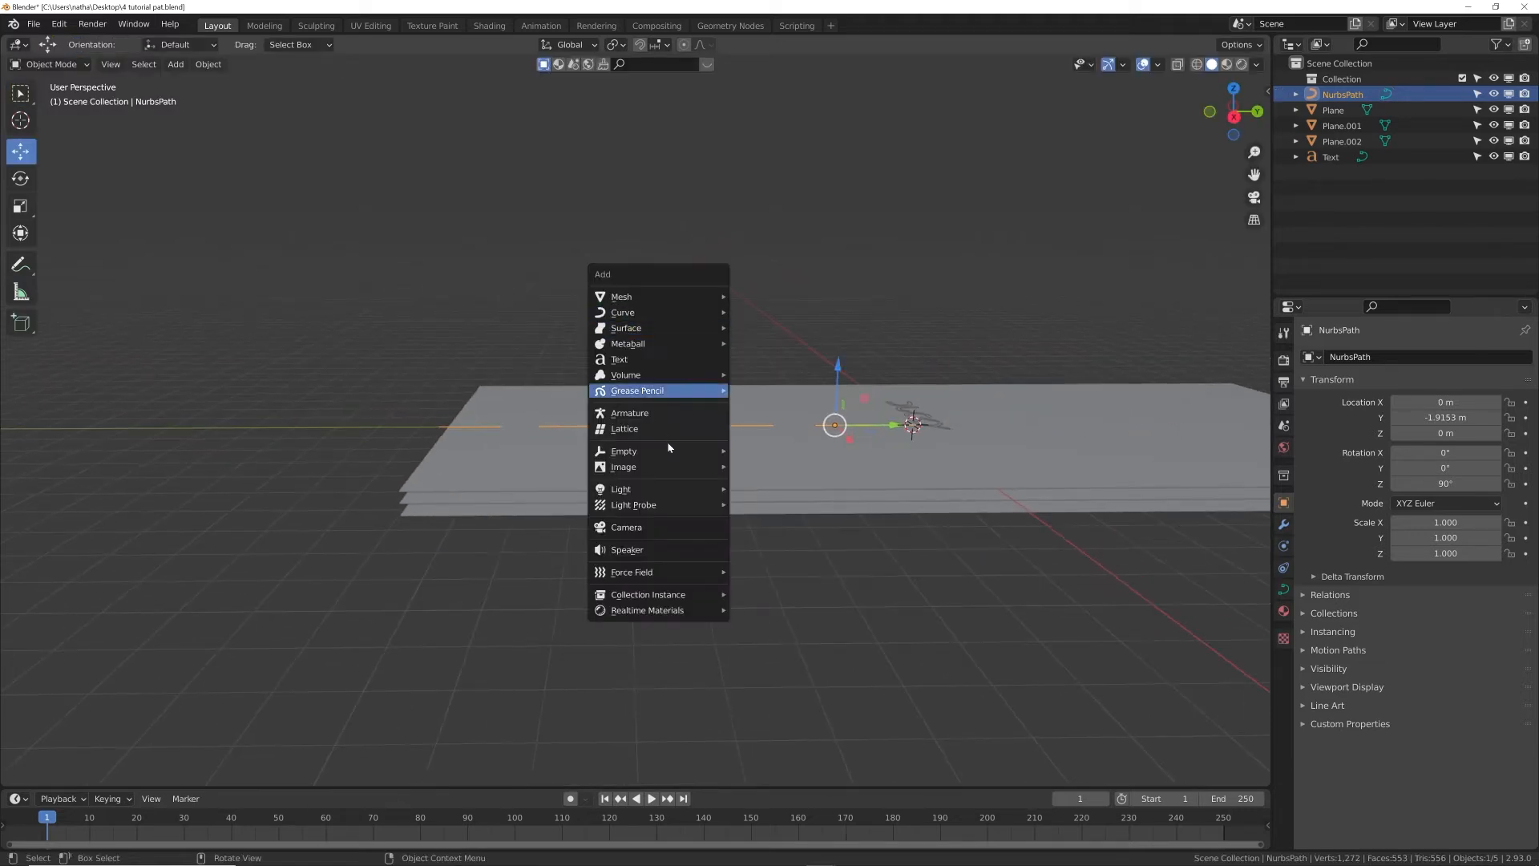
pyautogui.click(712, 520)
# - Give the camera a Follow Path constraint with NurbsPath as its target
pyautogui.scroll(2, 802, 513)
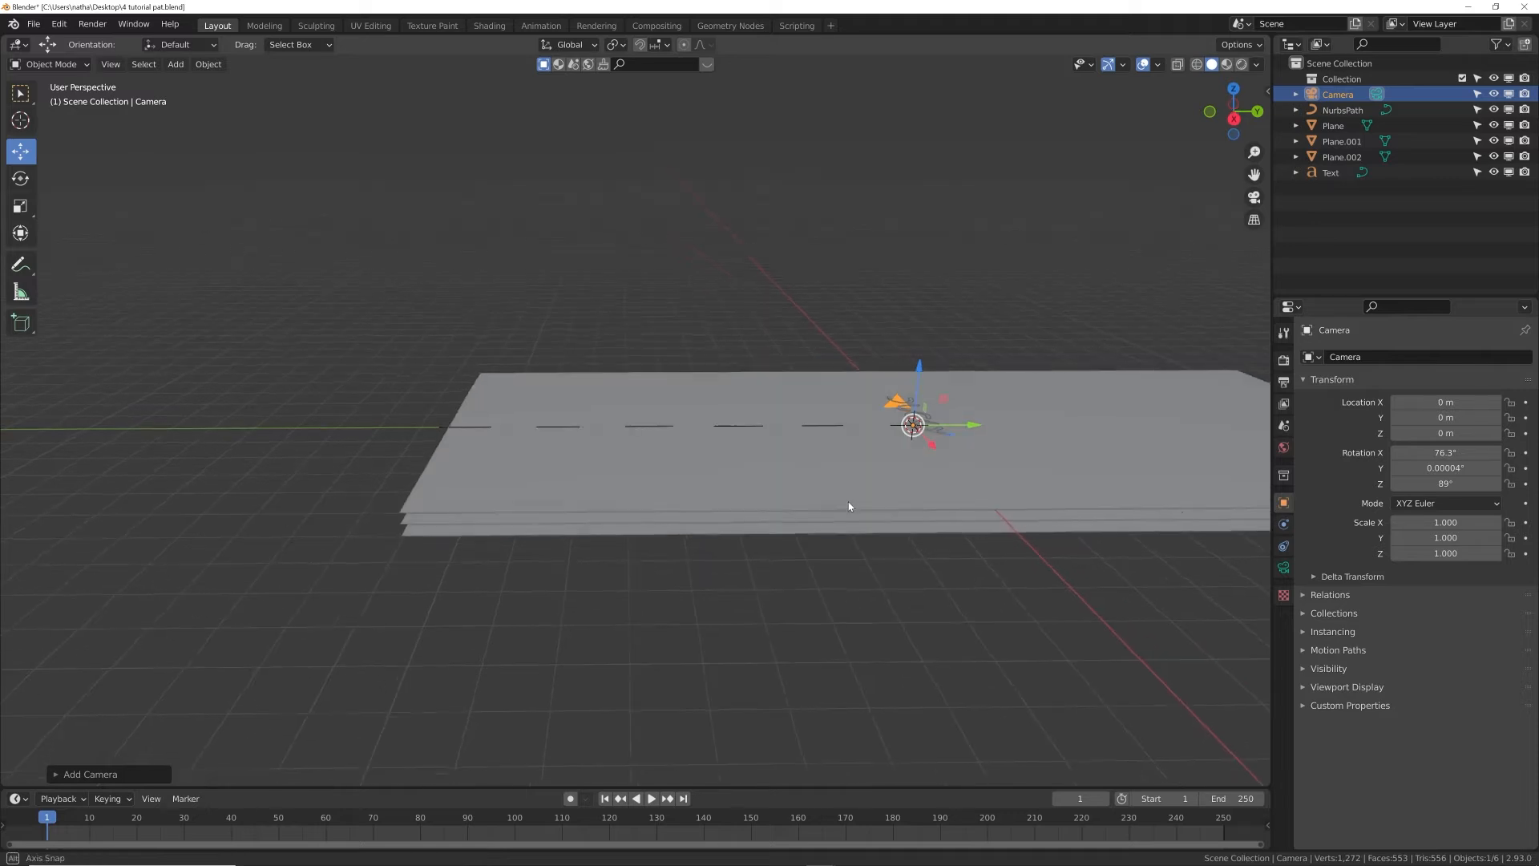
pyautogui.click(1283, 567)
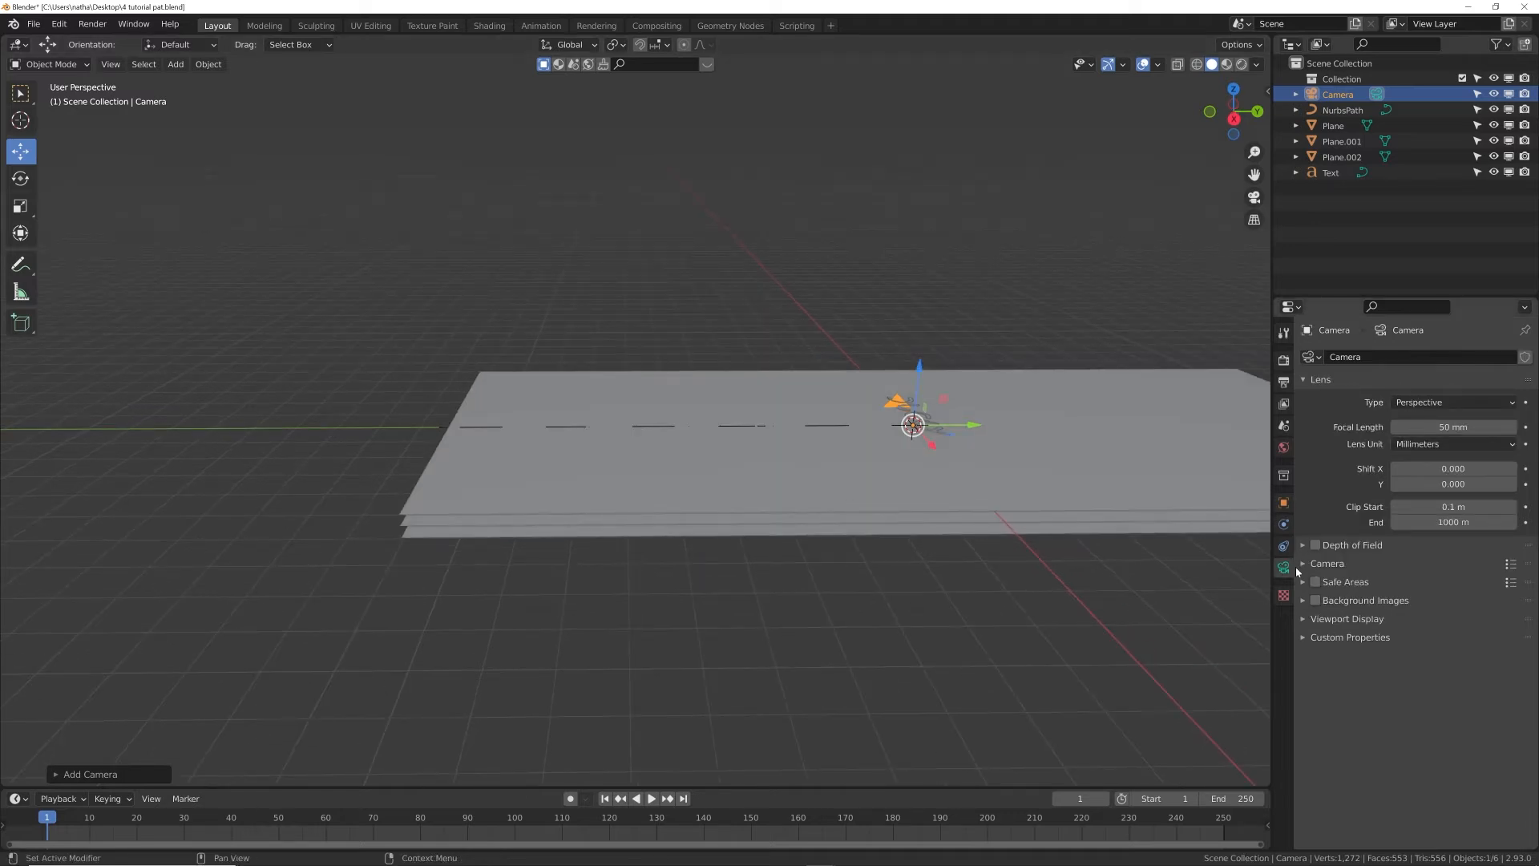
pyautogui.click(1283, 546)
pyautogui.click(1394, 356)
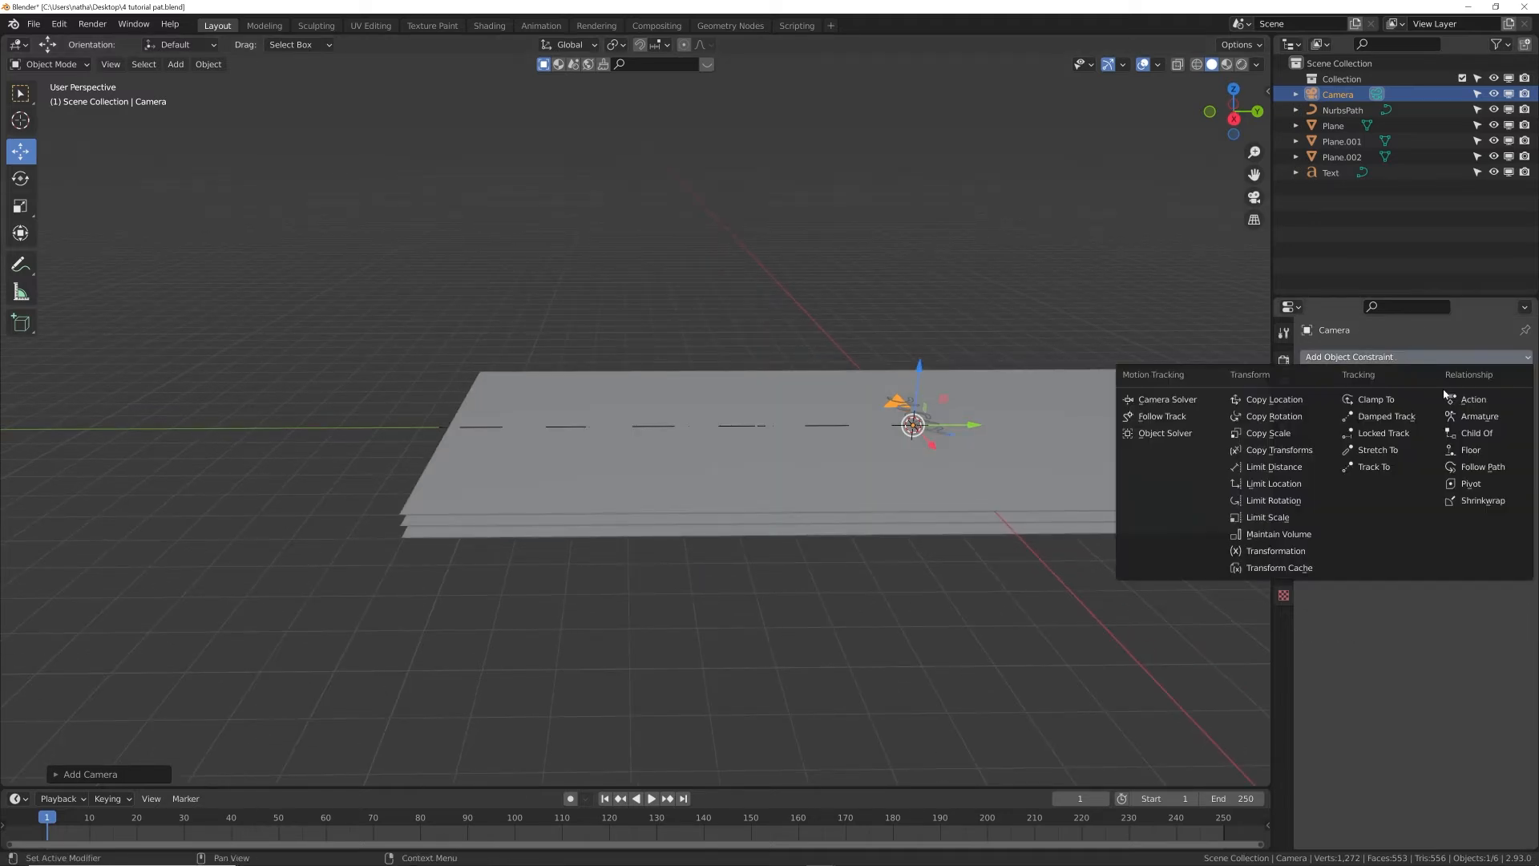
pyautogui.click(1468, 468)
pyautogui.click(1438, 404)
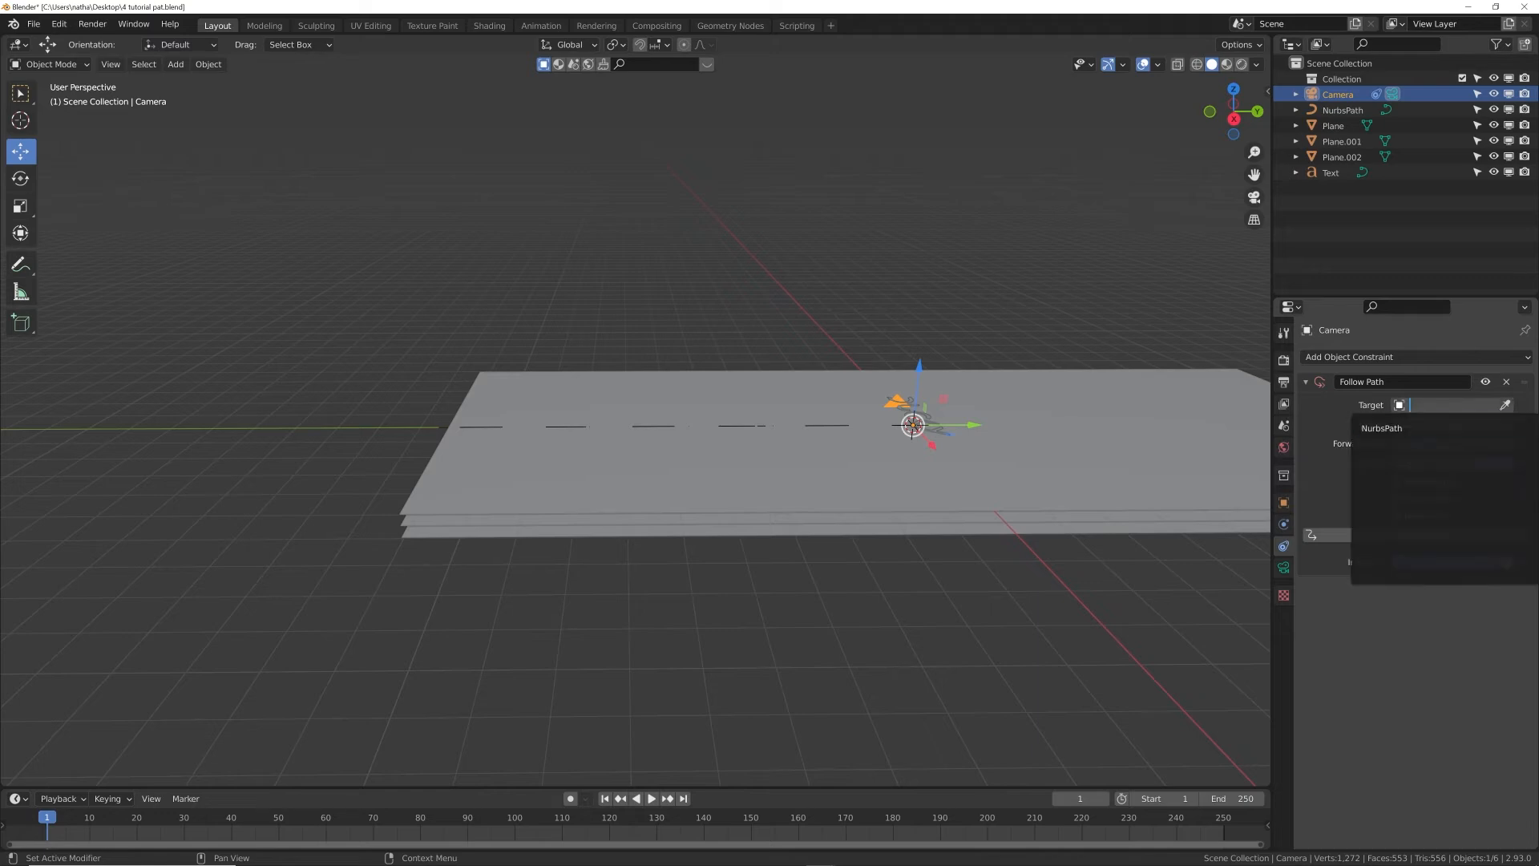
pyautogui.click(1407, 425)
# - Add a Plain Axes empty at the scene's centre and raise it slightly along Z
pyautogui.moveTo(653, 417)
pyautogui.mouseDown(button='middle')
pyautogui.moveTo(625, 465)
pyautogui.moveTo(454, 510)
pyautogui.moveTo(407, 453)
pyautogui.moveTo(612, 425)
pyautogui.moveTo(833, 317)
pyautogui.mouseUp(button='middle')
pyautogui.hotkey('shift', 'a')
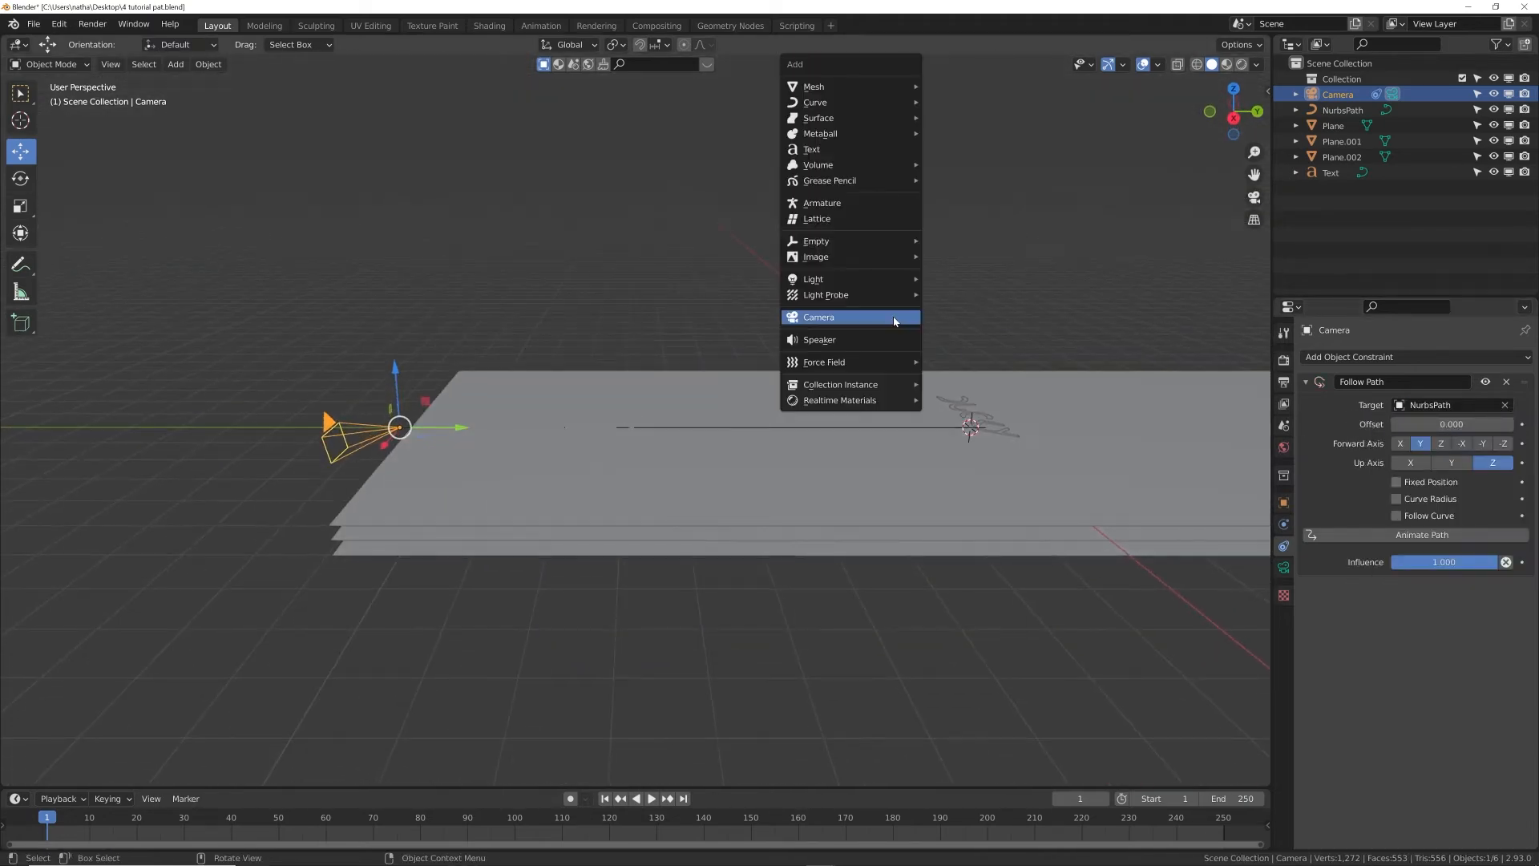
pyautogui.moveTo(833, 241)
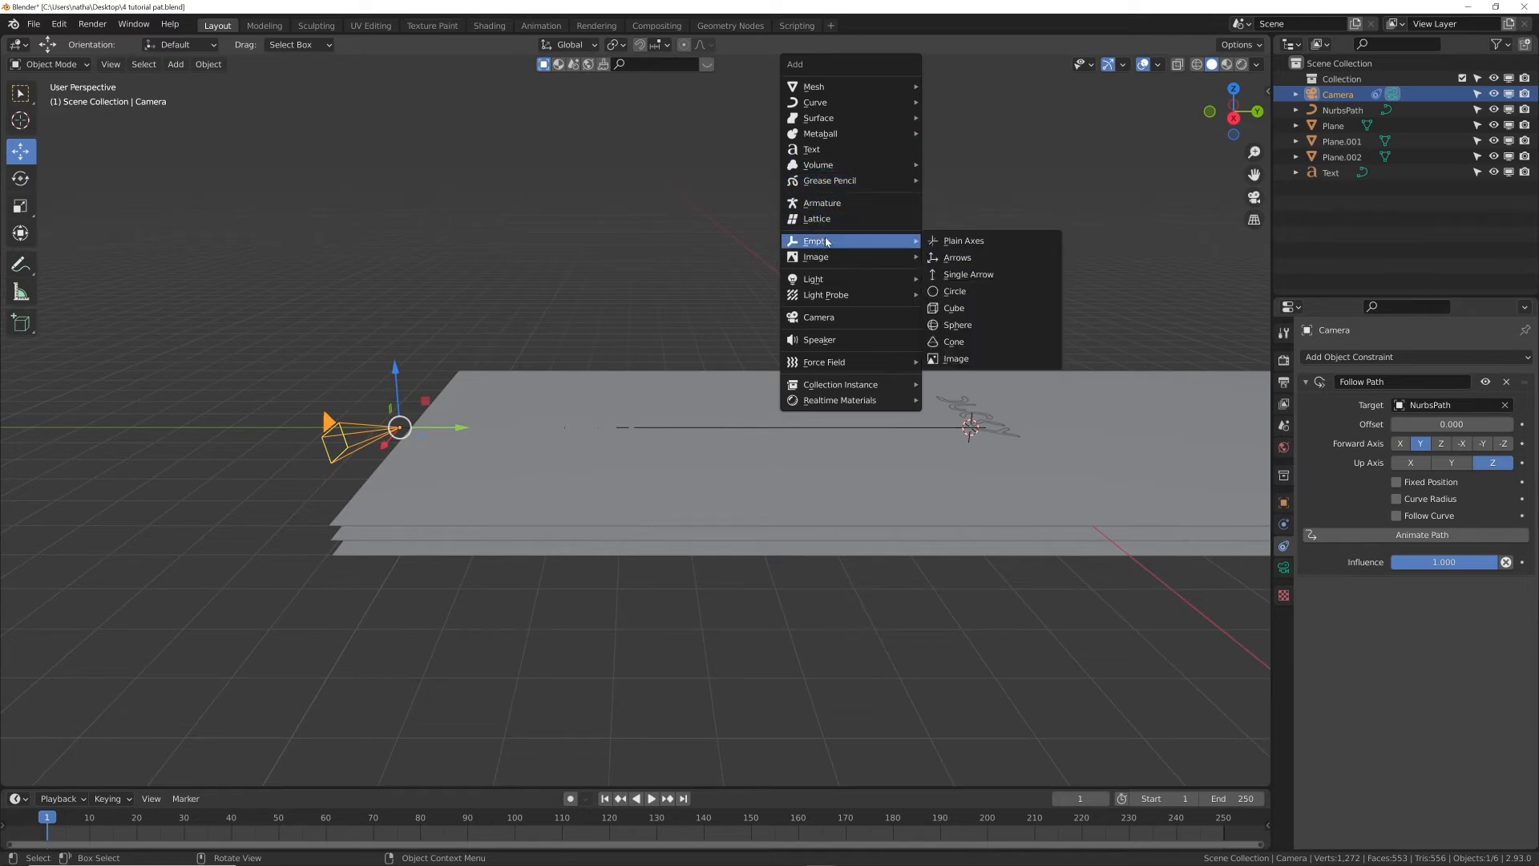
pyautogui.click(979, 247)
pyautogui.keyDown('shift'); pyautogui.moveTo(1028, 353); pyautogui.dragTo(976, 405, button='middle'); pyautogui.keyUp('shift')
pyautogui.scroll(4, 879, 403)
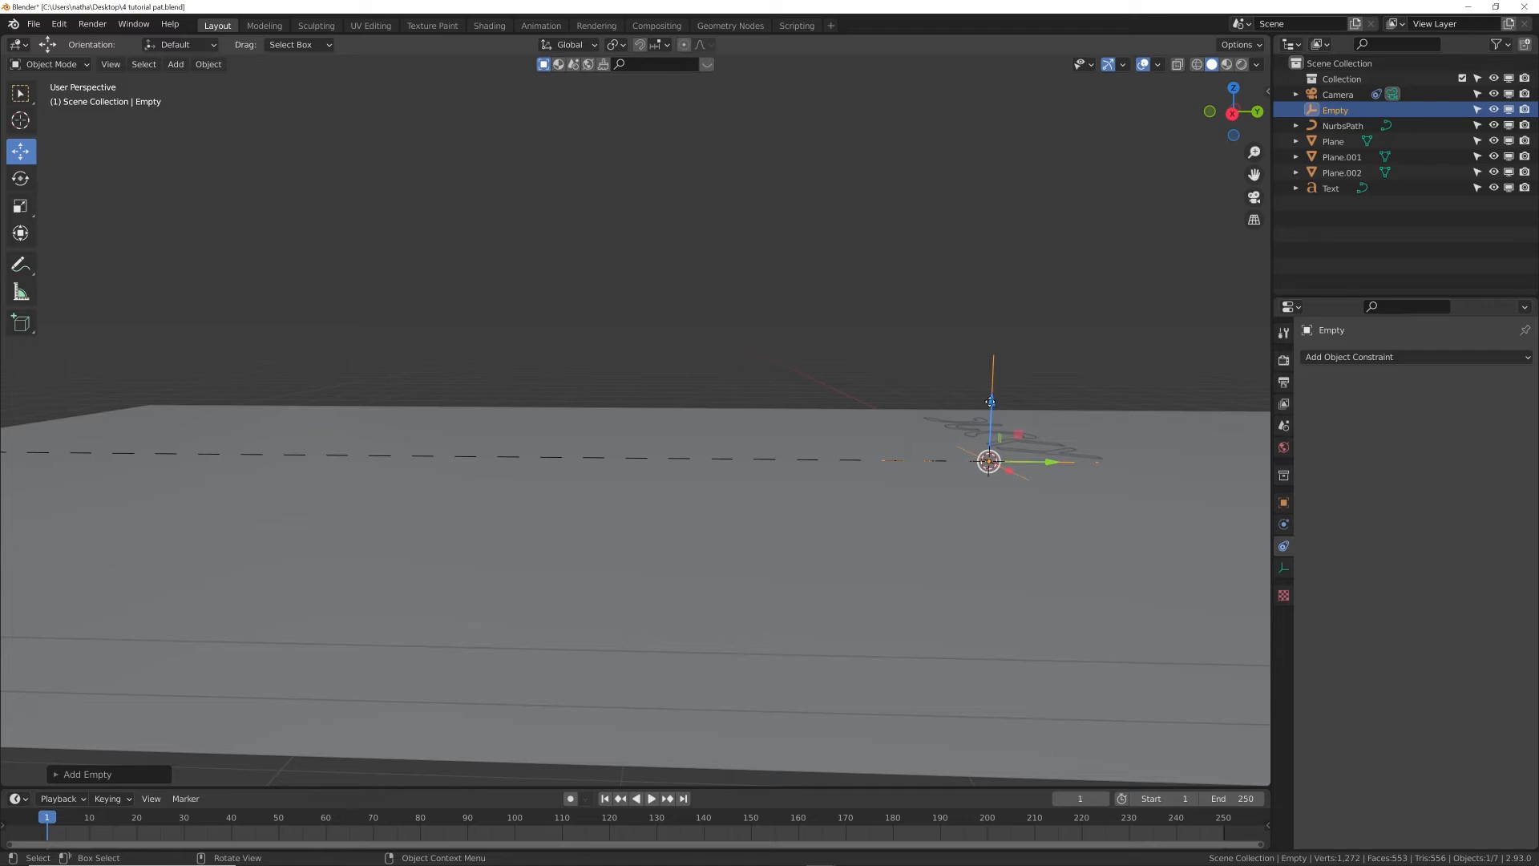
pyautogui.moveTo(991, 402); pyautogui.dragTo(992, 379)
# - Give the camera a Track To constraint with the Empty as its target
pyautogui.moveTo(1007, 427); pyautogui.dragTo(1009, 454, button='middle')
pyautogui.scroll(-5, 476, 433)
pyautogui.click(251, 444)
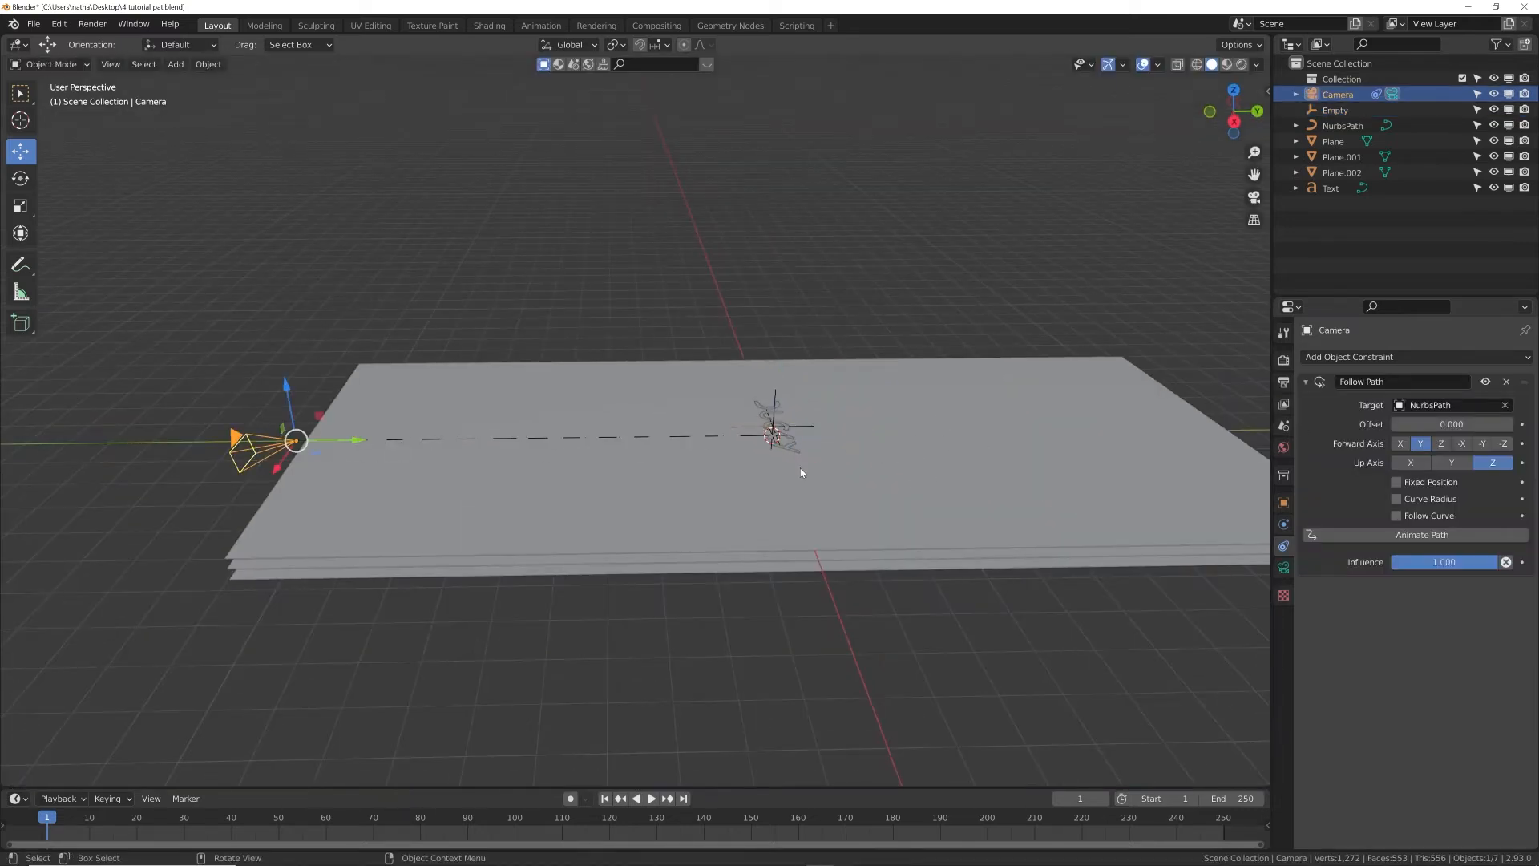
pyautogui.click(1367, 359)
pyautogui.click(1385, 465)
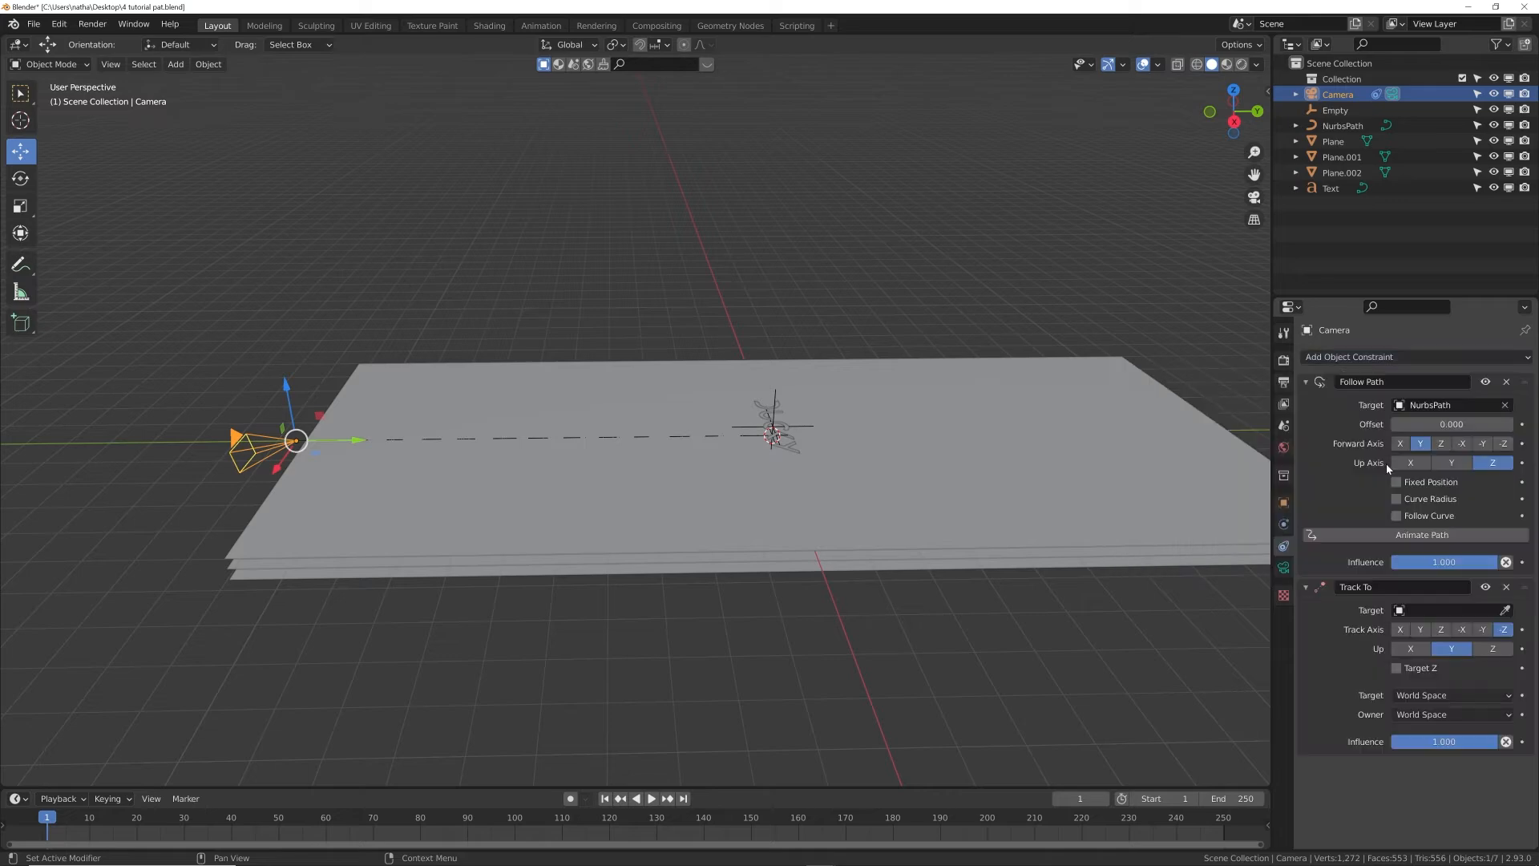
pyautogui.click(1443, 611)
pyautogui.click(1395, 642)
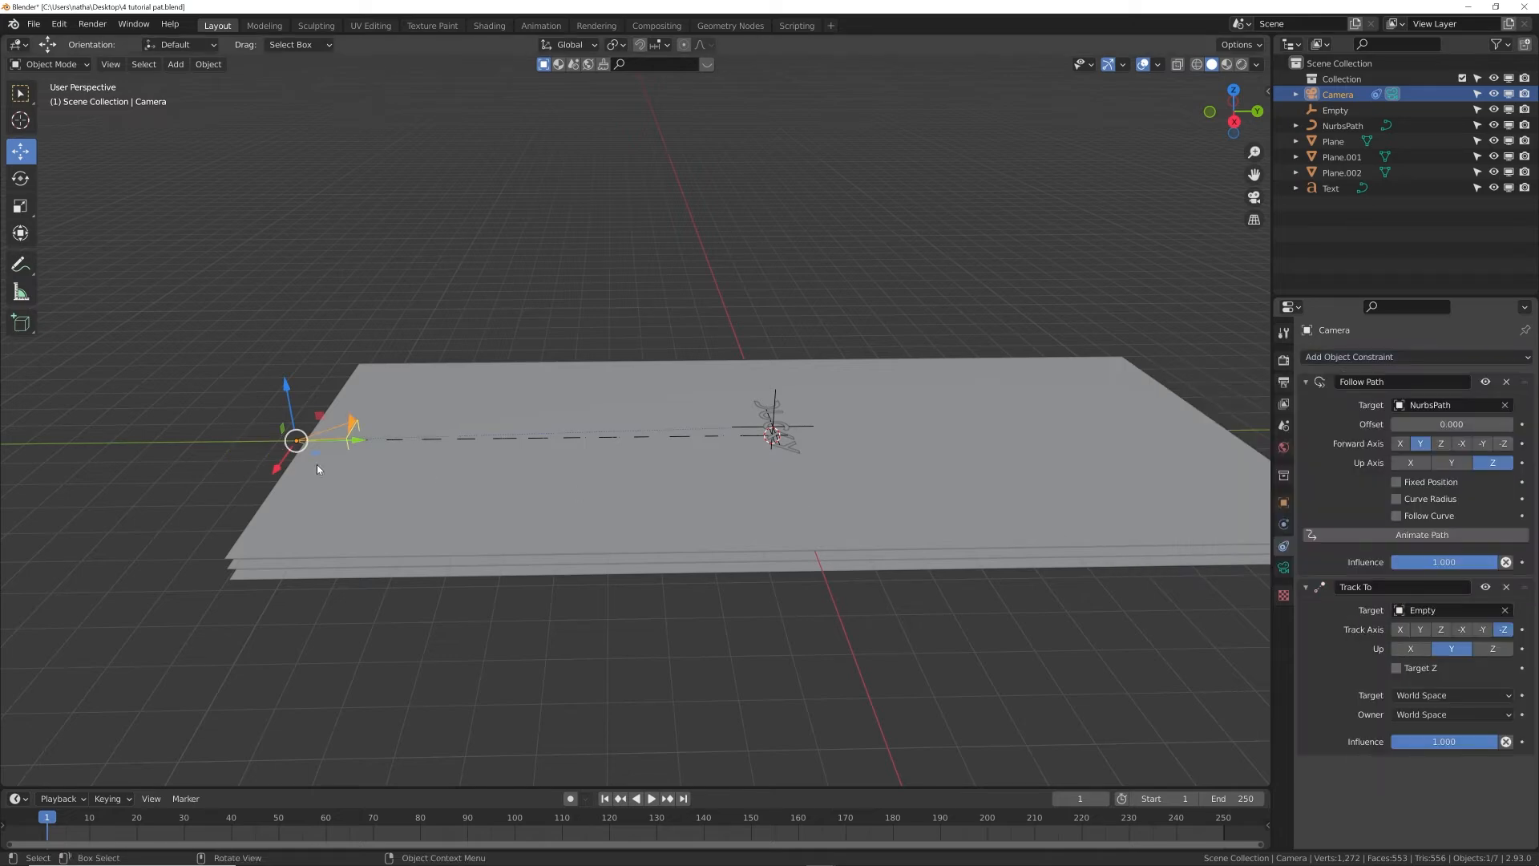
# - Test the camera's tracking by temporarily moving the empty, and cancel the move
pyautogui.click(775, 400)
pyautogui.press('g')
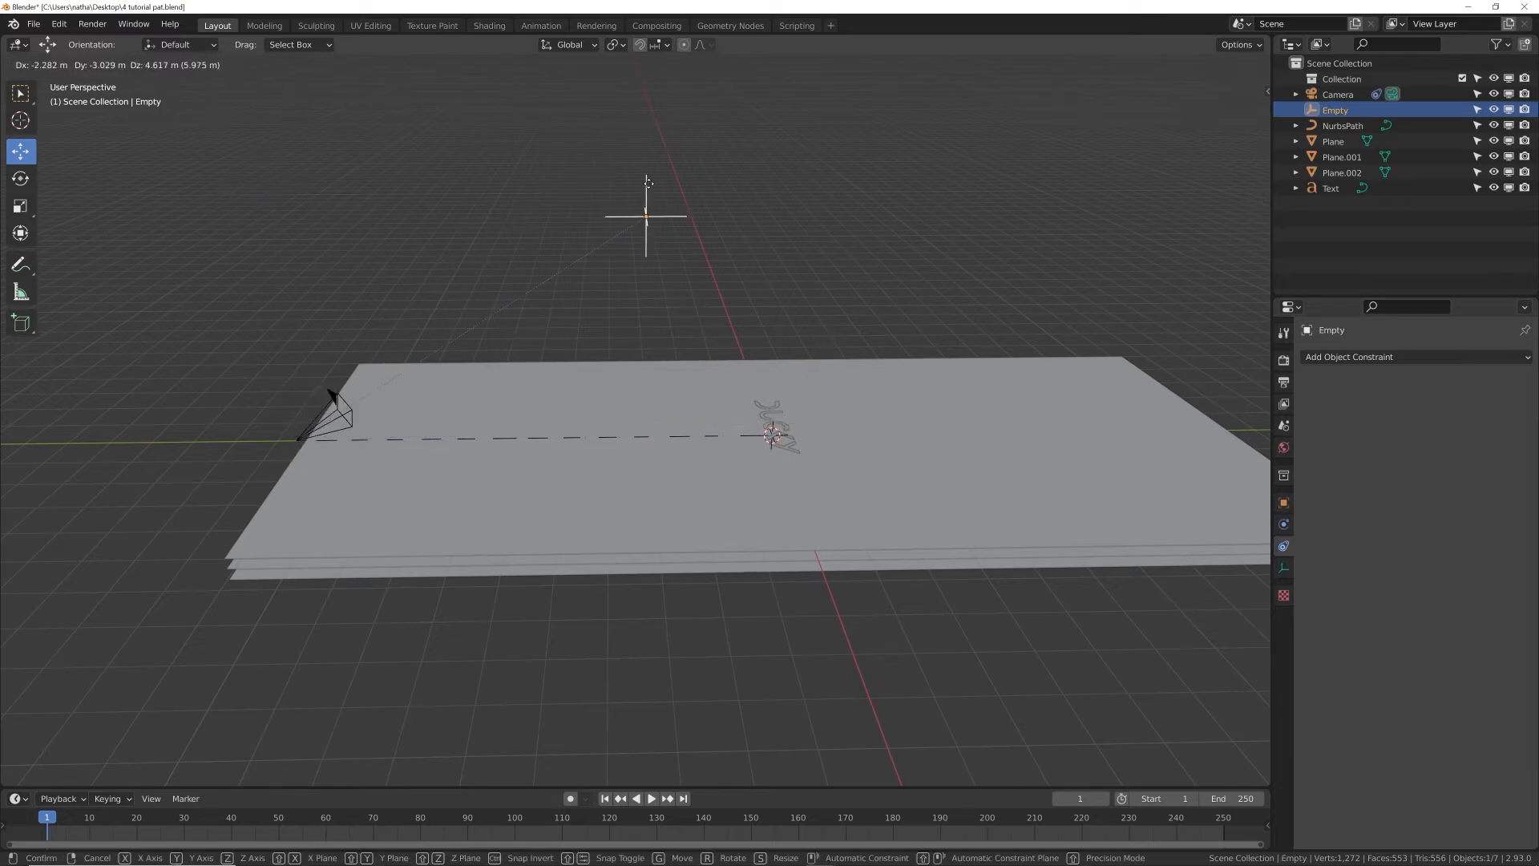
pyautogui.rightClick(668, 208)
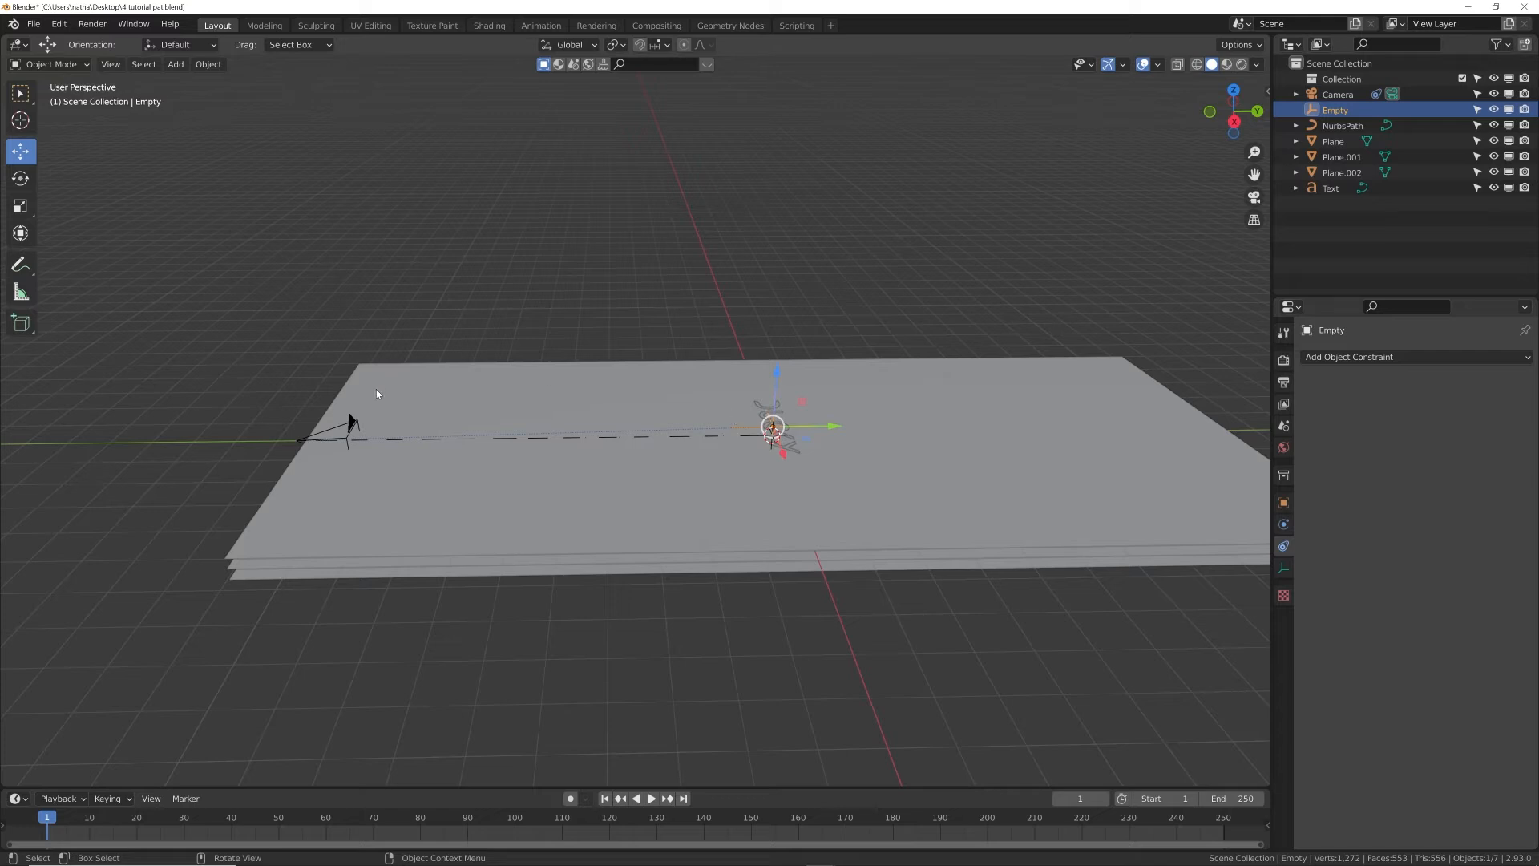
# - Raise the path above the planes to a Z location of about 0.48 m
pyautogui.moveTo(433, 447); pyautogui.dragTo(615, 403, button='middle')
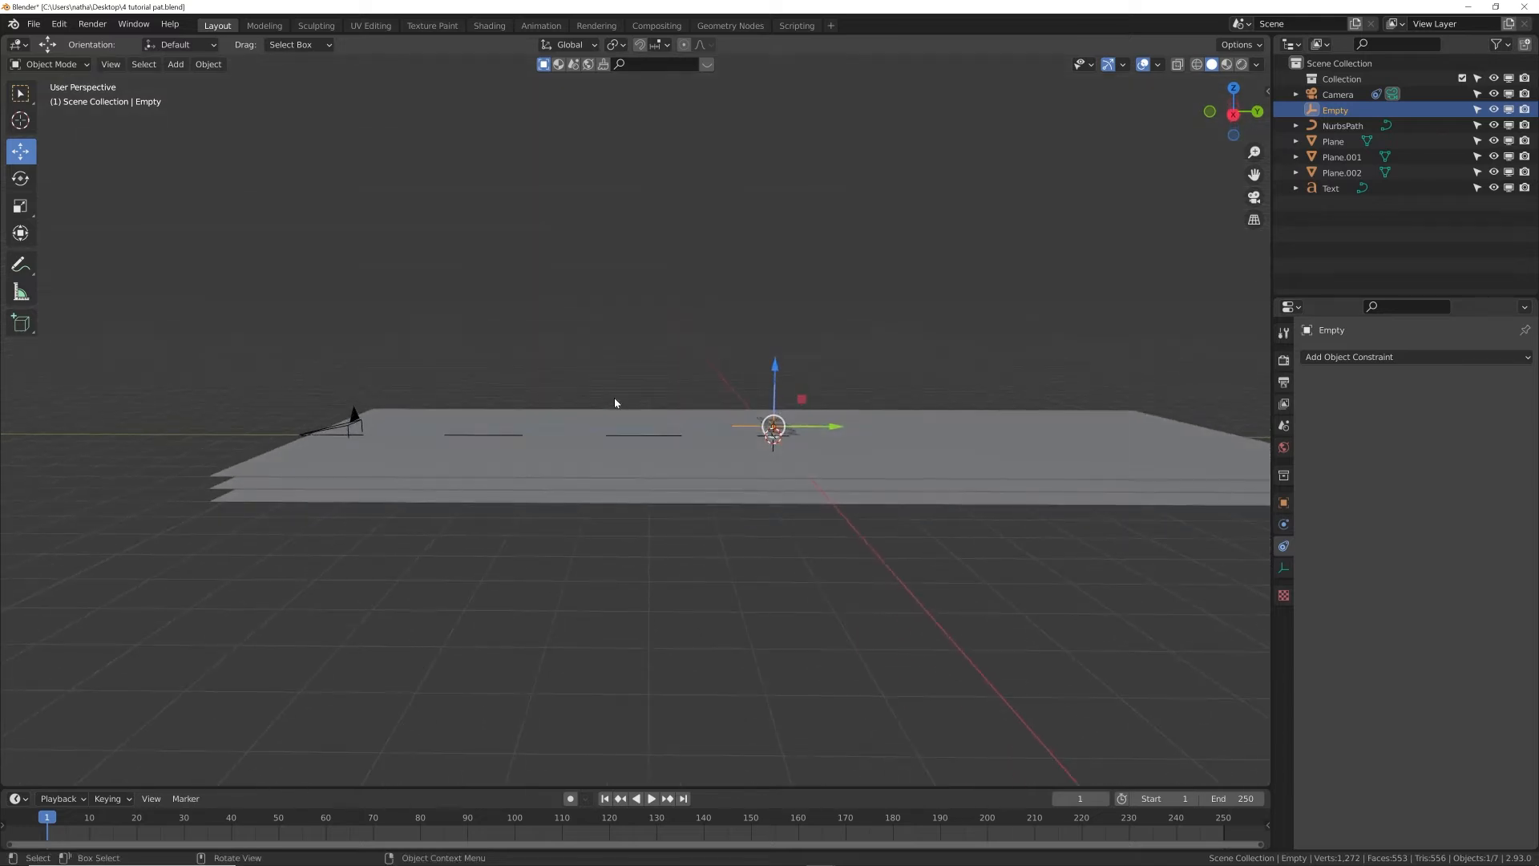
pyautogui.click(662, 437)
pyautogui.click(662, 437)
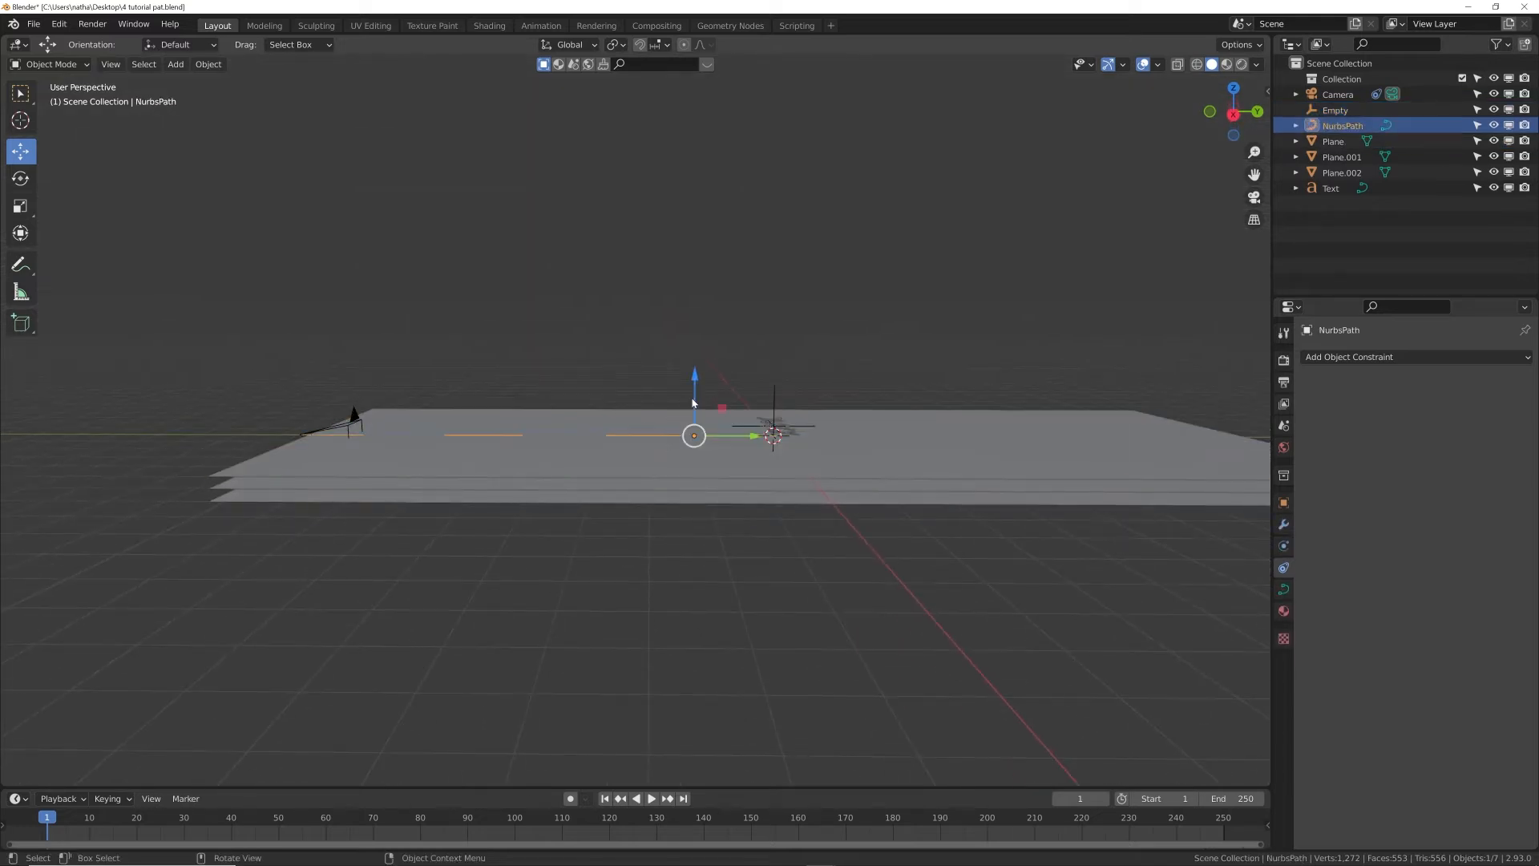
pyautogui.press('g')
pyautogui.press('z')
pyautogui.click(697, 359)
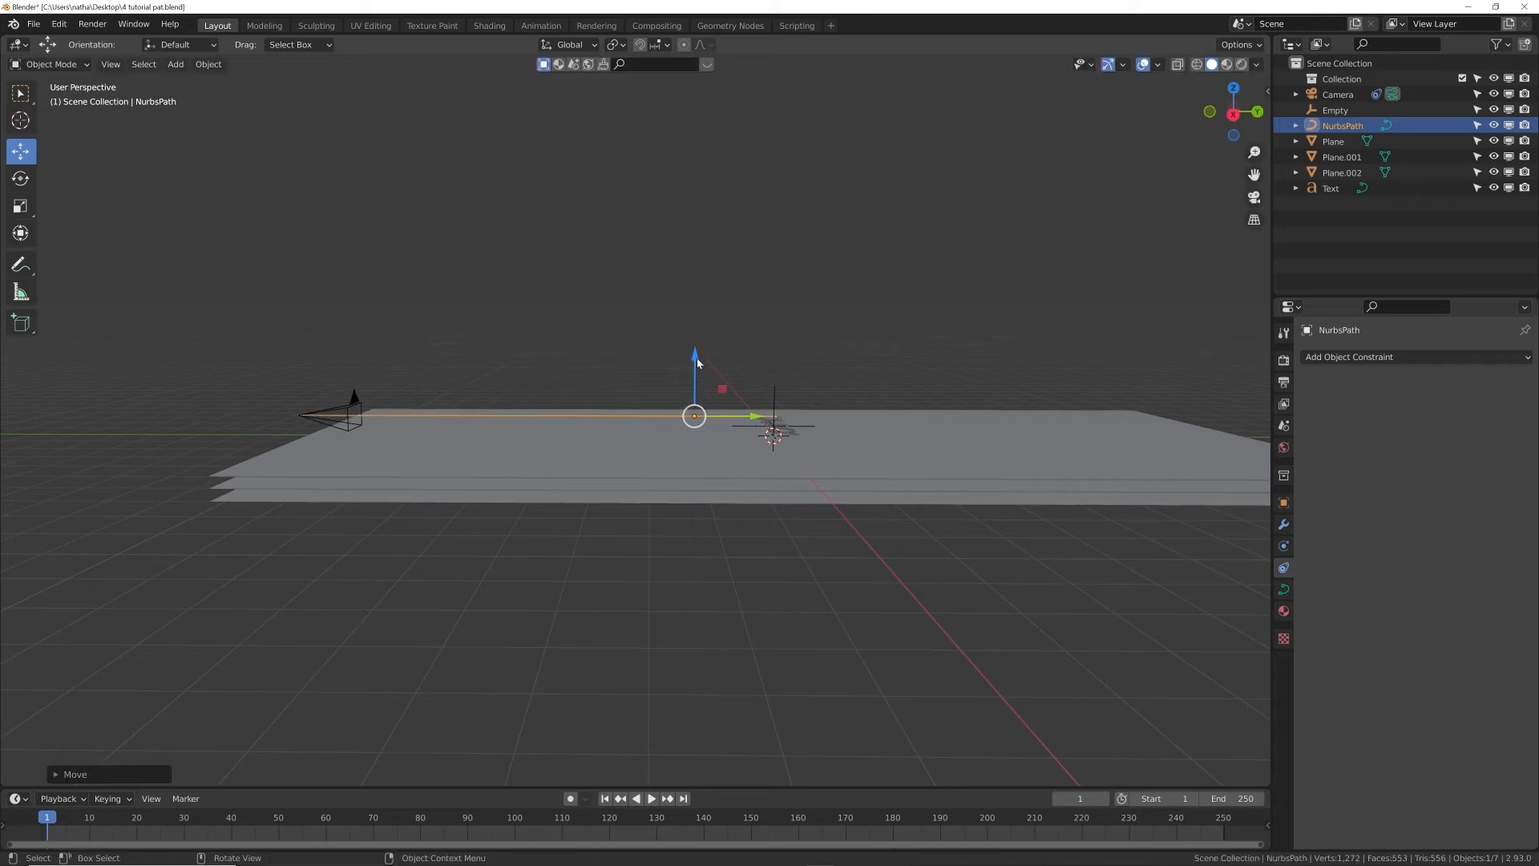
# - Look through the camera with rendered viewport shading
pyautogui.moveTo(697, 359); pyautogui.dragTo(731, 359, button='middle')
pyautogui.press('KP_0')
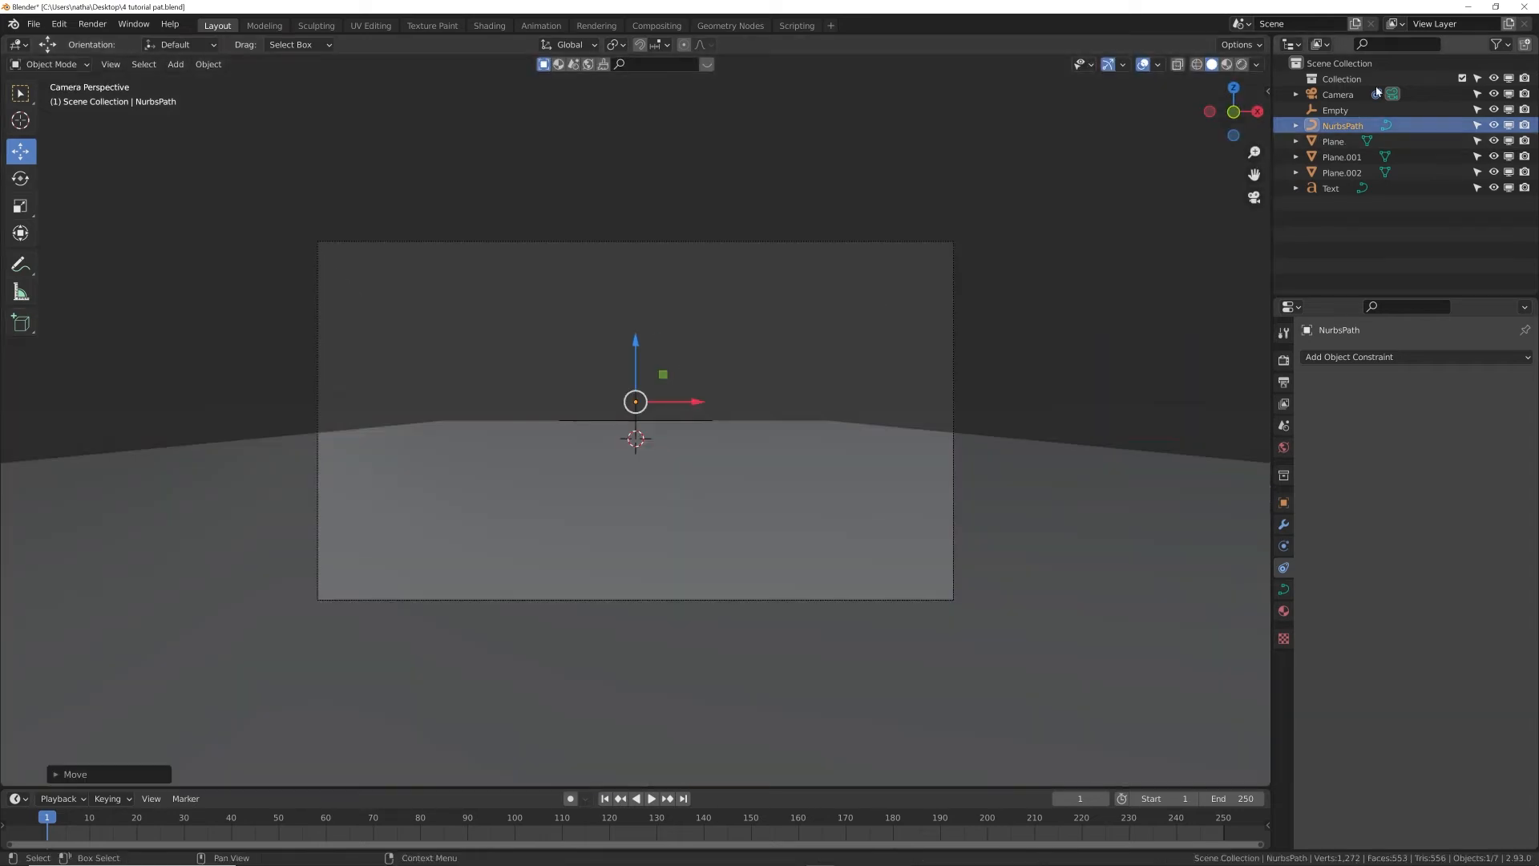
pyautogui.click(1241, 64)
# - Open the top plane's material in the Shading workspace and show its viewport through the camera with rendered shading
pyautogui.click(753, 462)
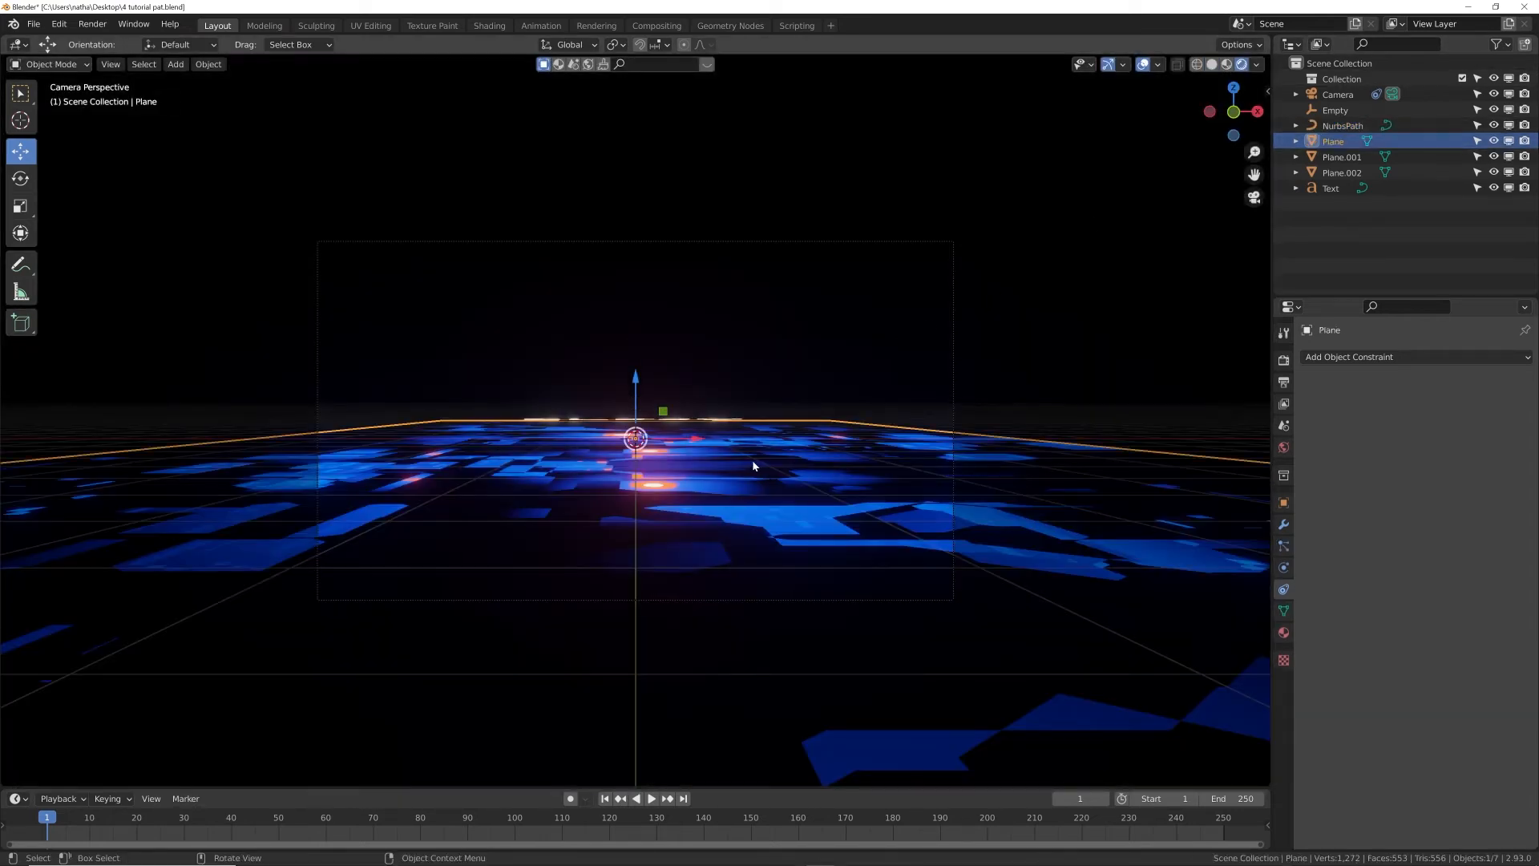
pyautogui.click(489, 25)
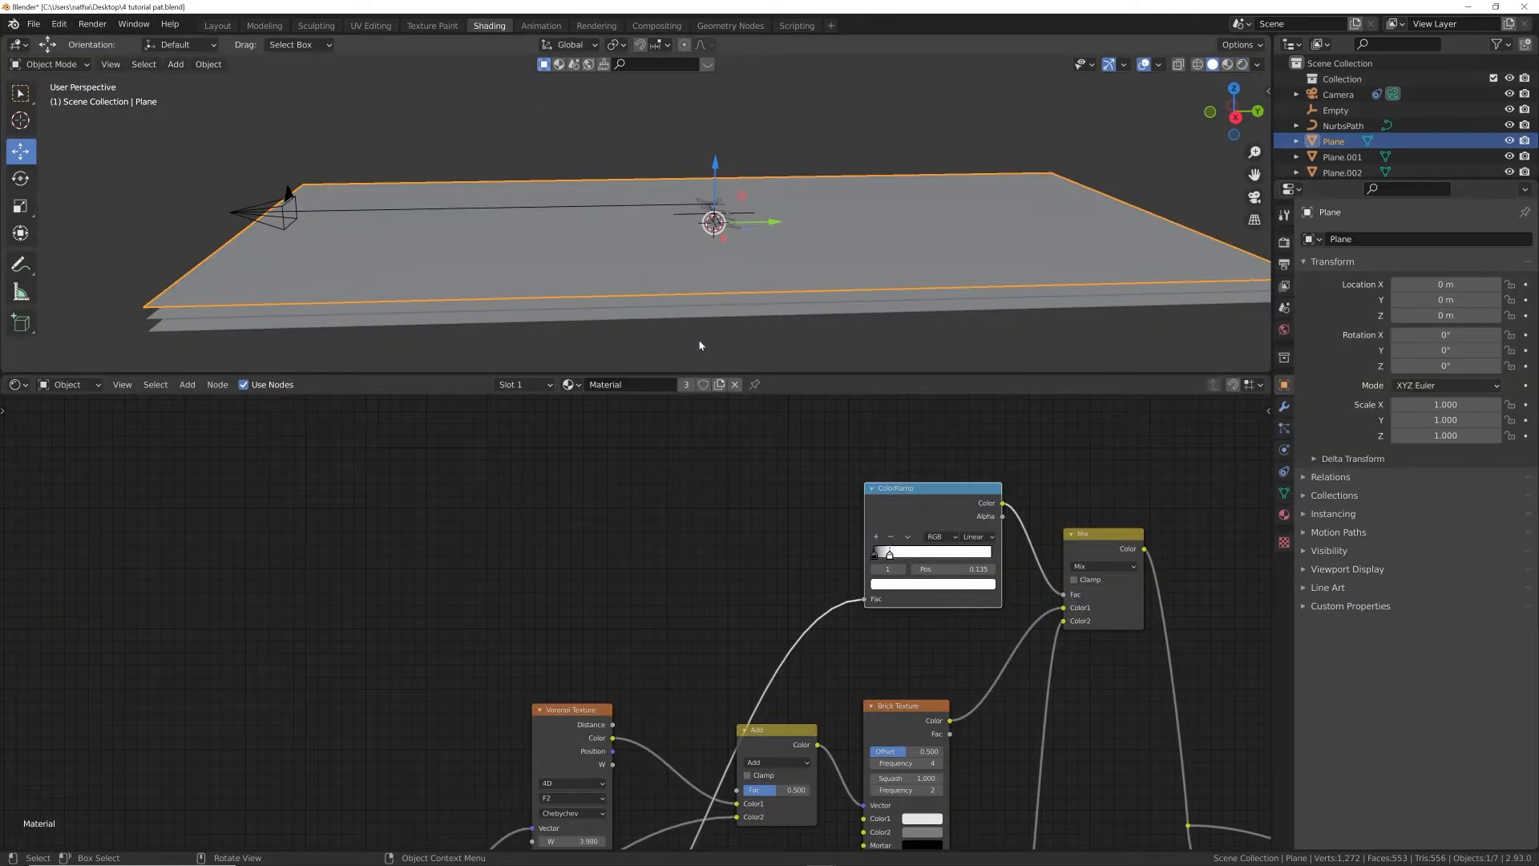
pyautogui.press('KP_0')
pyautogui.click(1241, 64)
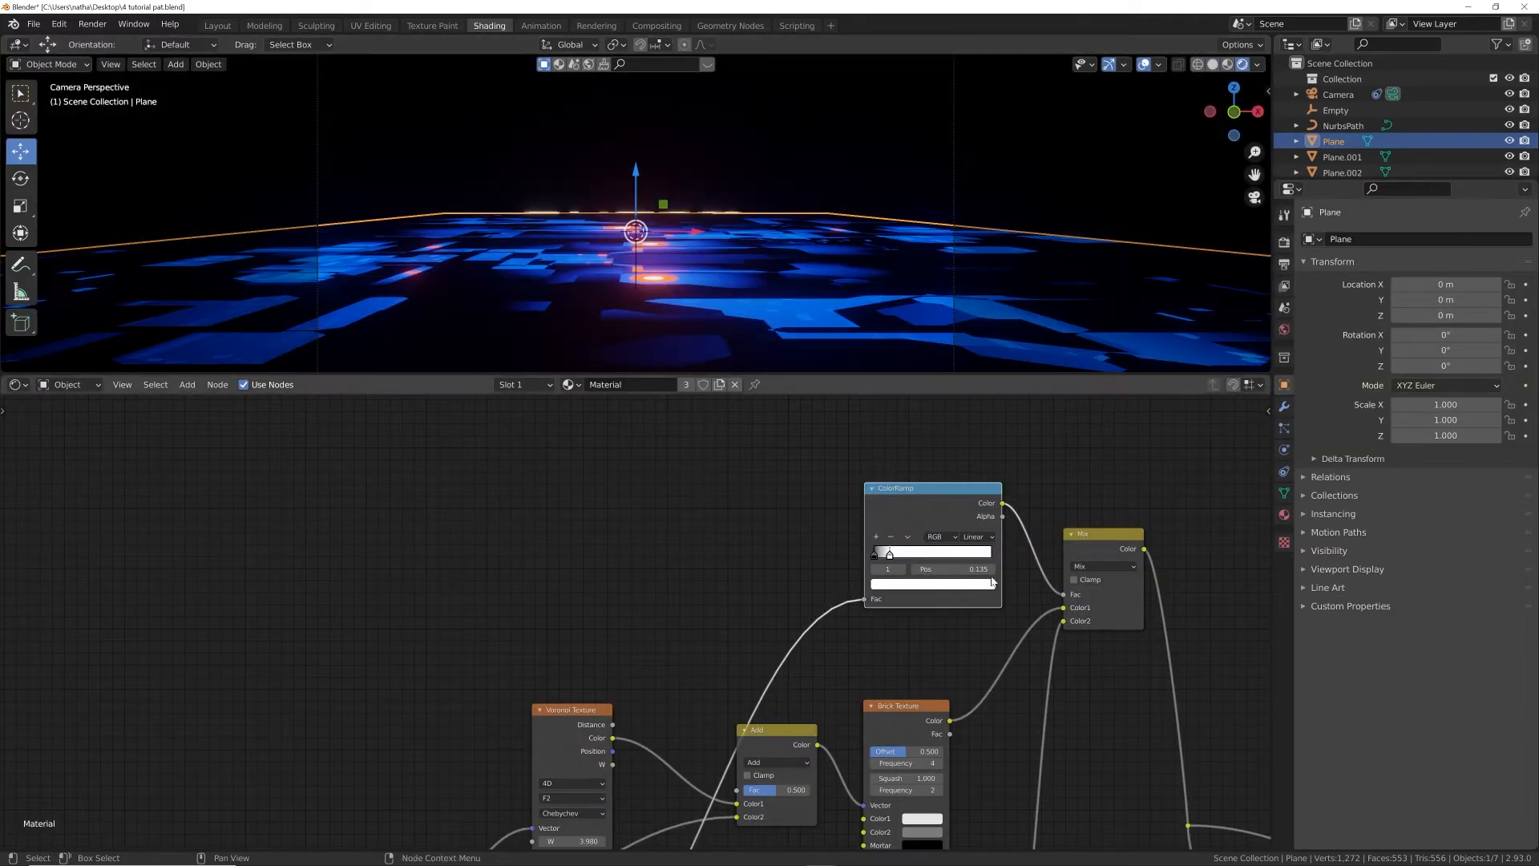
# - Shift the white stop of the upper ColorRamp, and set the orange stop of the ramp feeding the Emission node to 0.490
pyautogui.moveTo(899, 557); pyautogui.dragTo(969, 559)
pyautogui.moveTo(965, 561); pyautogui.dragTo(838, 258, button='middle')
pyautogui.moveTo(1113, 687); pyautogui.dragTo(811, 651, button='middle')
pyautogui.moveTo(940, 680); pyautogui.dragTo(924, 683)
pyautogui.moveTo(702, 273); pyautogui.dragTo(1252, 60, button='middle')
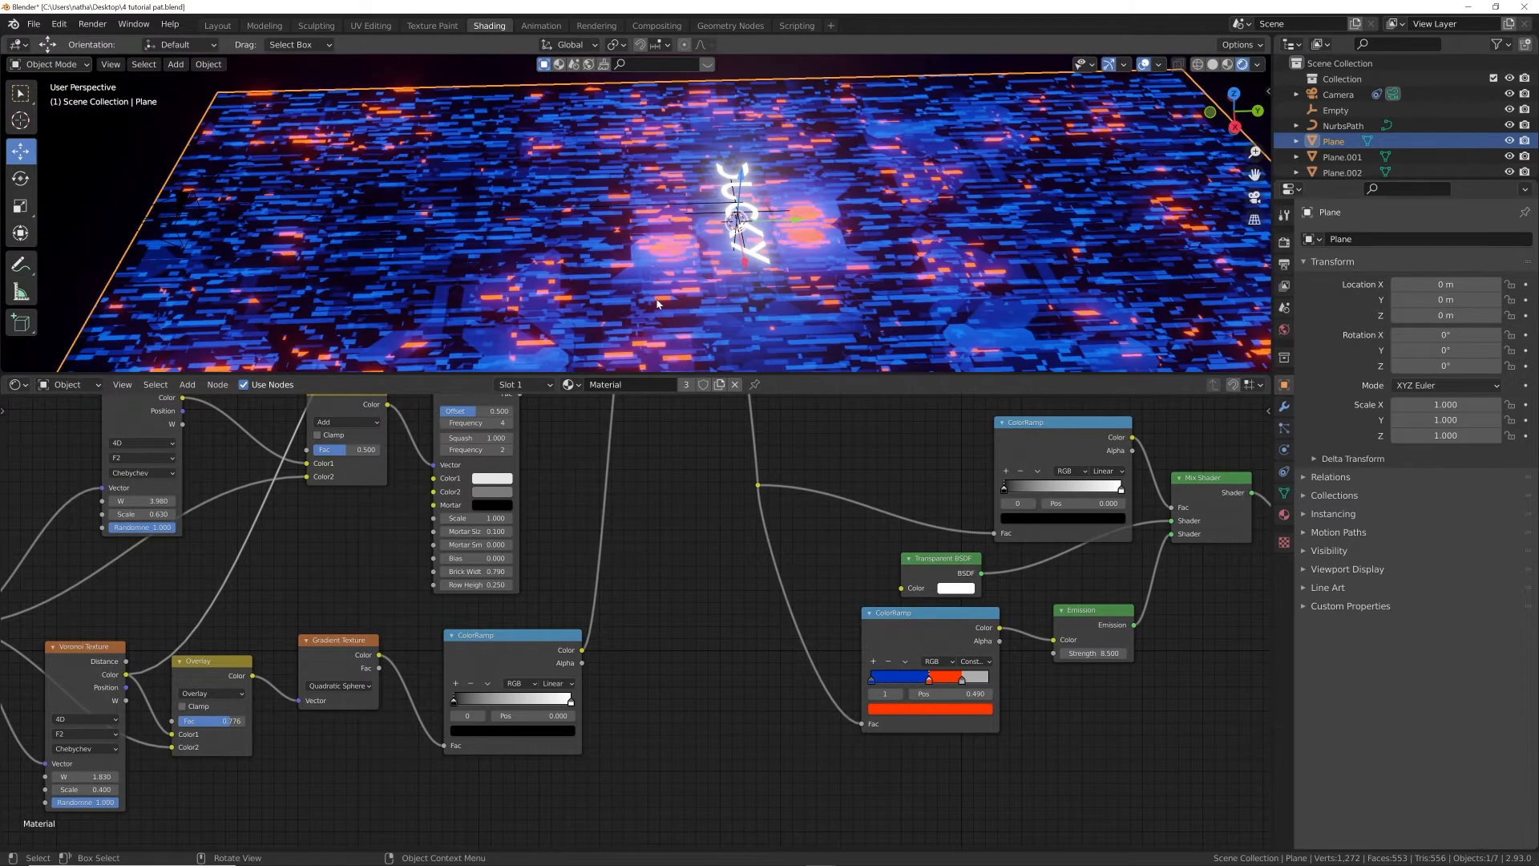
# - Set the viewport back to solid shading and open the NurbsPath for editing
pyautogui.click(1212, 64)
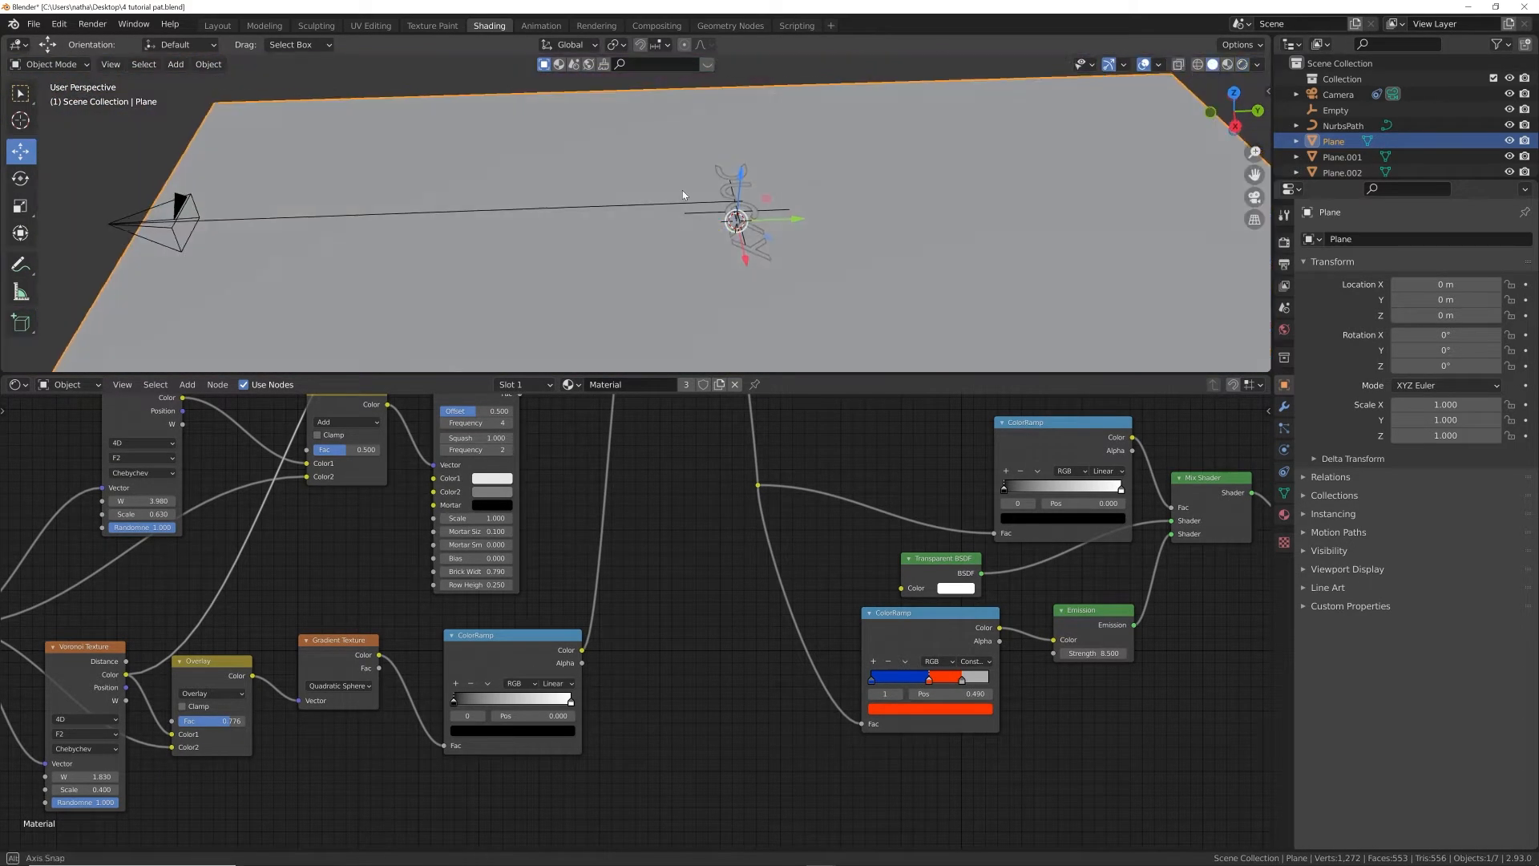
pyautogui.moveTo(682, 190); pyautogui.dragTo(680, 170, button='middle')
pyautogui.moveTo(537, 211); pyautogui.dragTo(797, 165, button='middle')
pyautogui.click(656, 210)
pyautogui.press('Tab')
pyautogui.scroll(2, 764, 169)
pyautogui.scroll(-2, 795, 159)
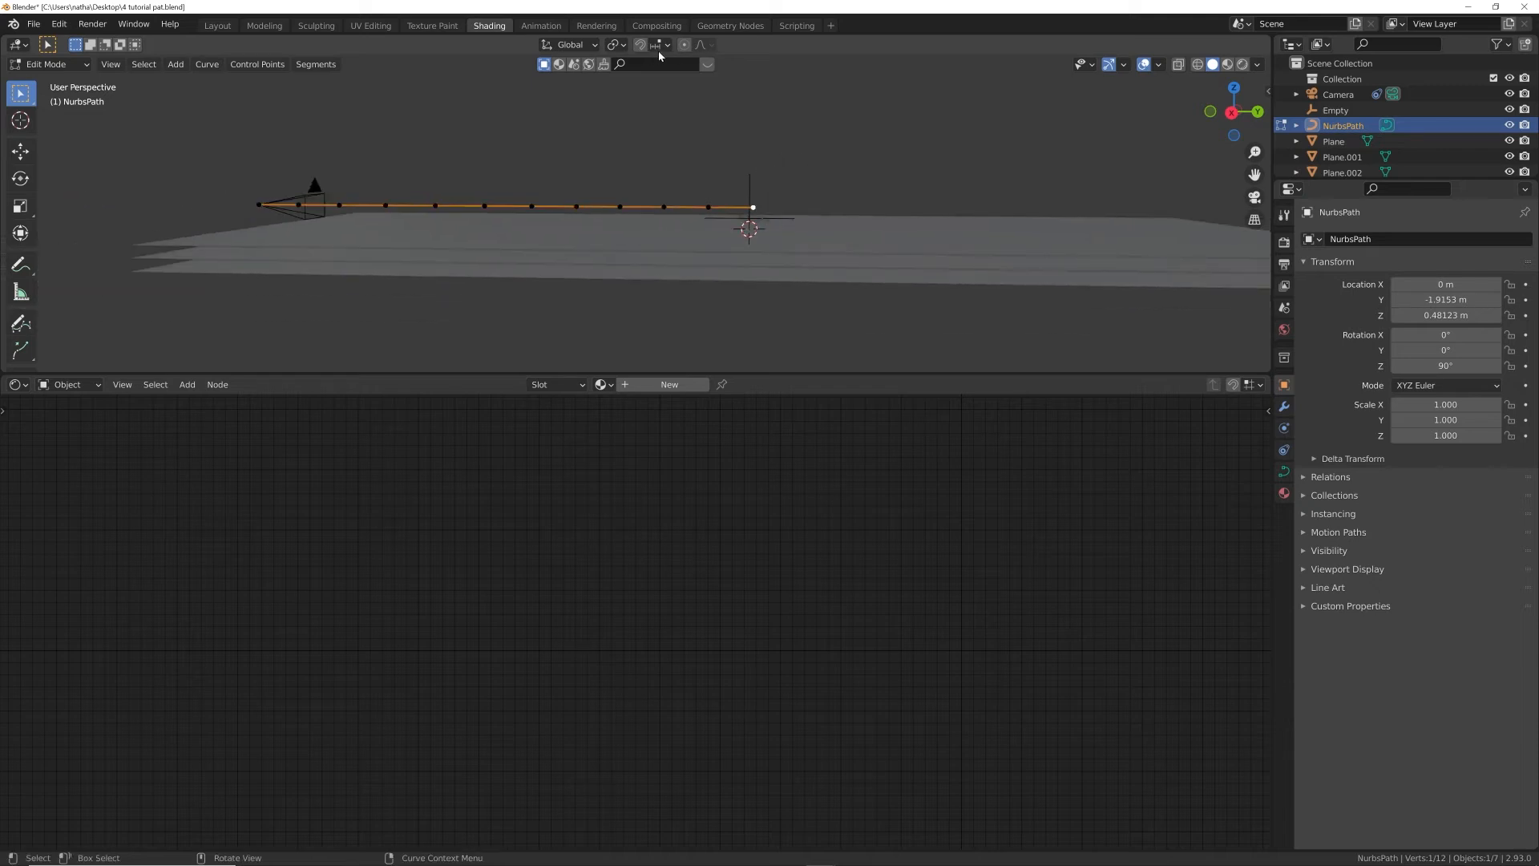
# - Enable proportional editing for the NurbsPath and open it in the Layout workspace with solid shading and the Move tool active
pyautogui.click(685, 45)
pyautogui.scroll(3, 794, 168)
pyautogui.keyDown('shift'); pyautogui.moveTo(793, 164); pyautogui.dragTo(801, 177, button='middle'); pyautogui.keyUp('shift')
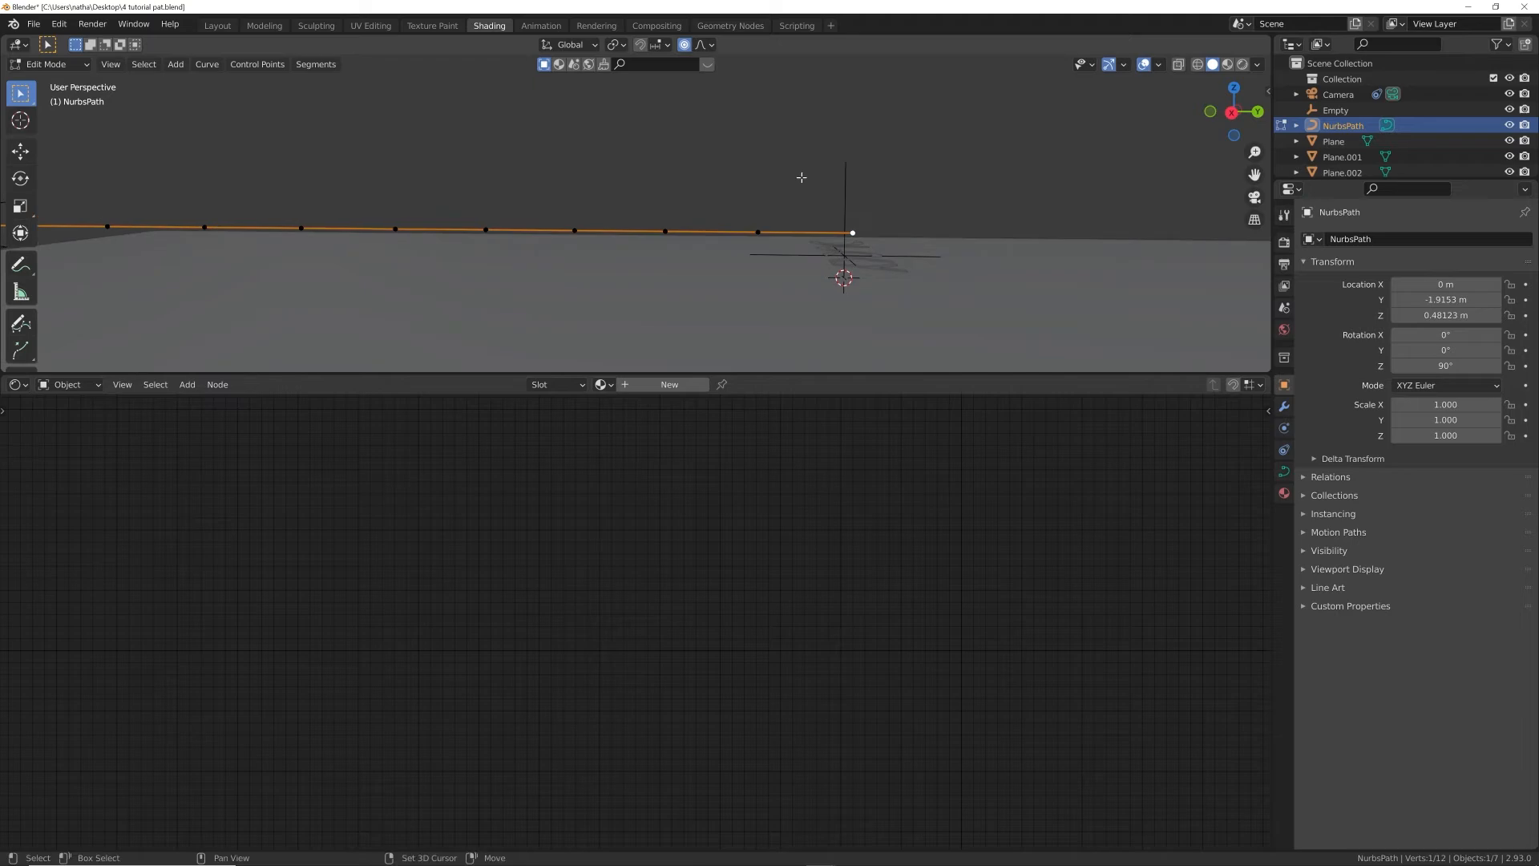
pyautogui.click(217, 25)
pyautogui.click(1212, 64)
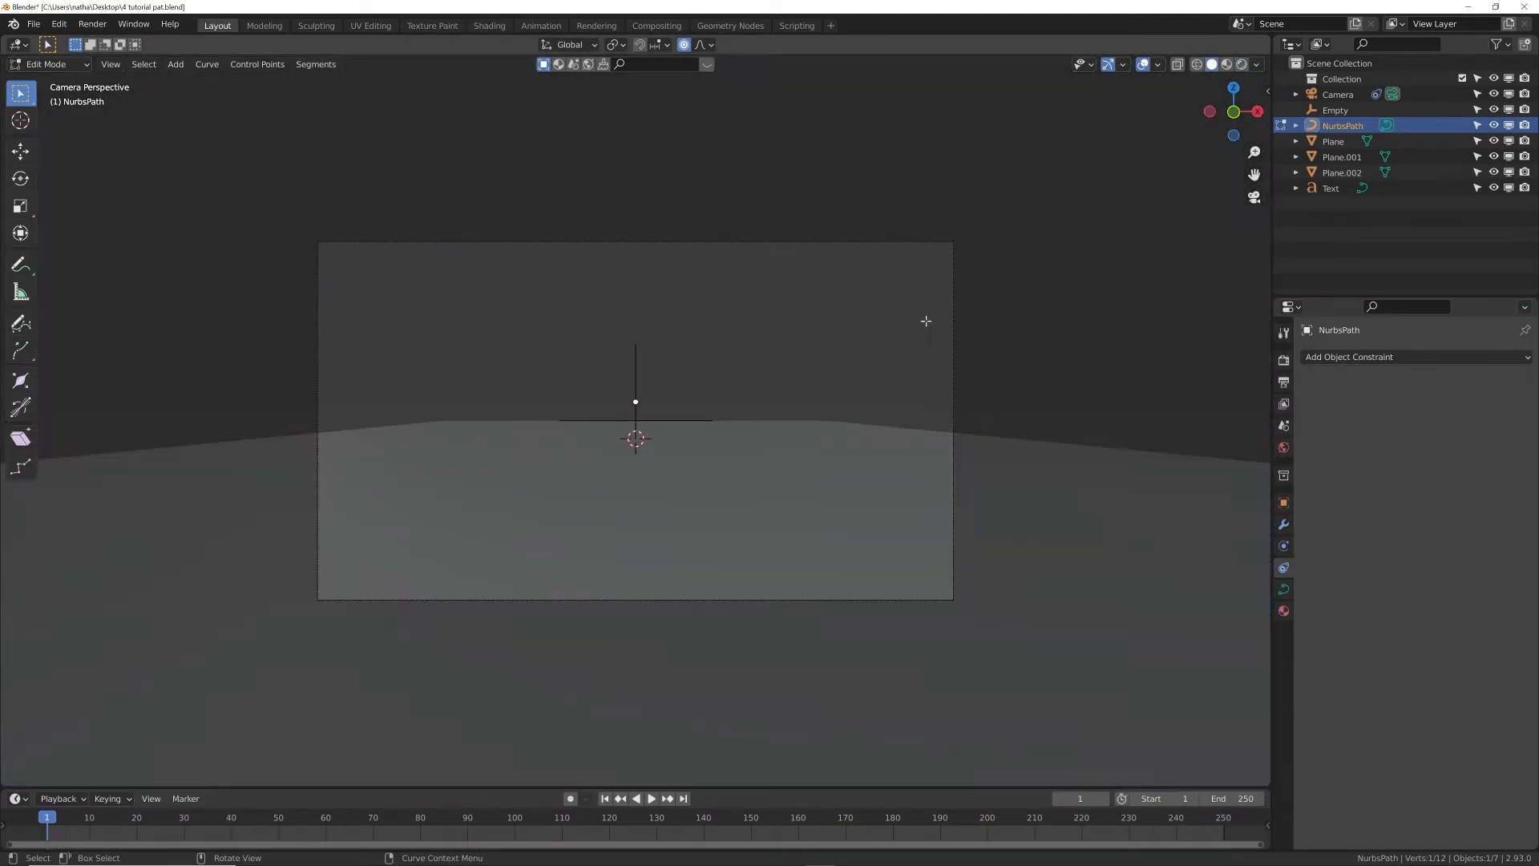
pyautogui.moveTo(921, 319); pyautogui.dragTo(704, 343, button='middle')
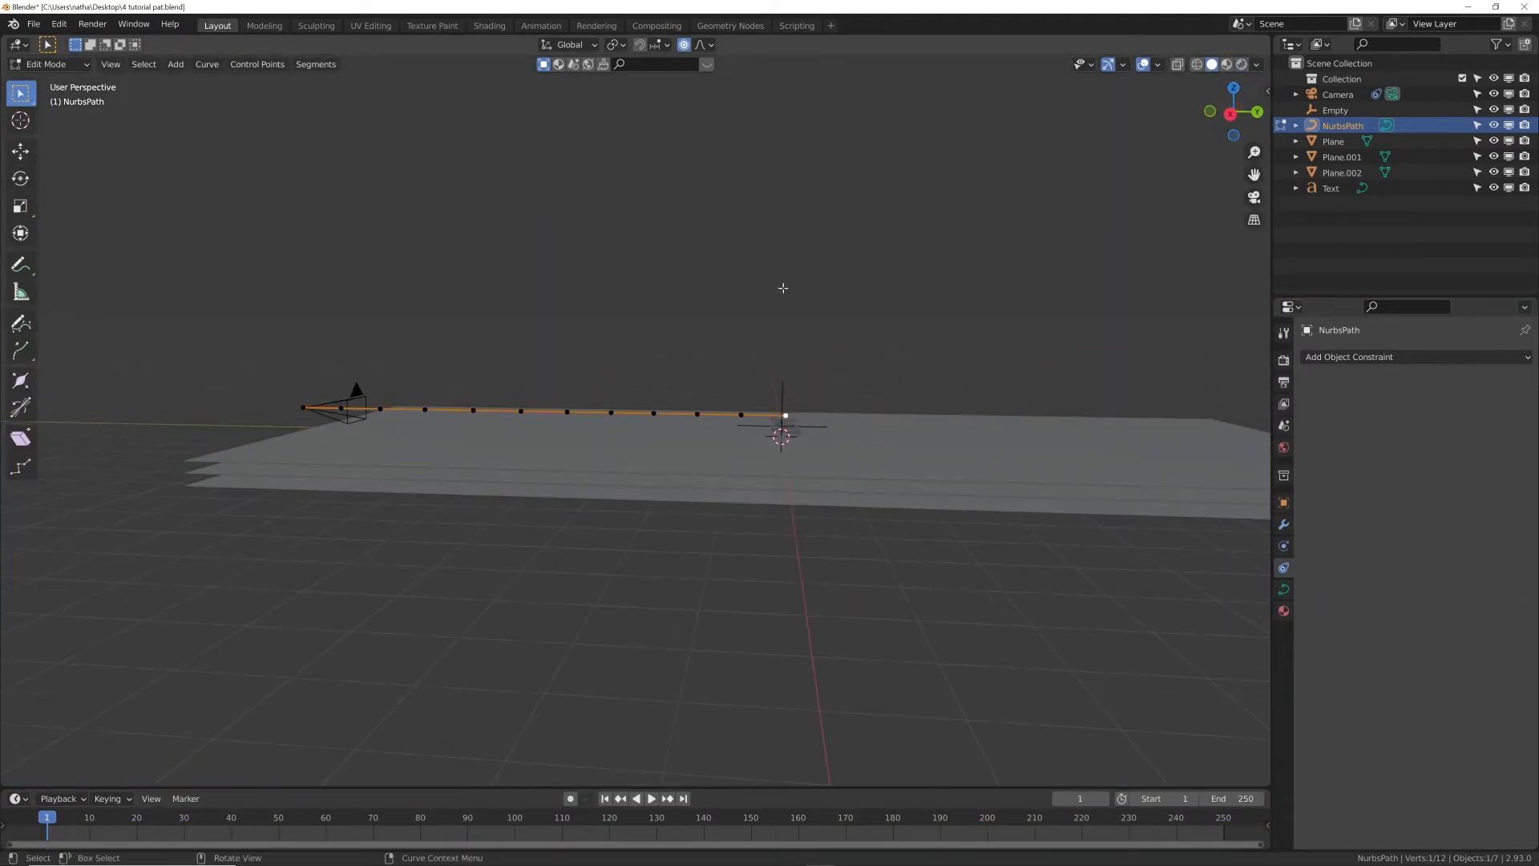
pyautogui.moveTo(783, 288); pyautogui.dragTo(777, 290, button='middle')
pyautogui.click(20, 151)
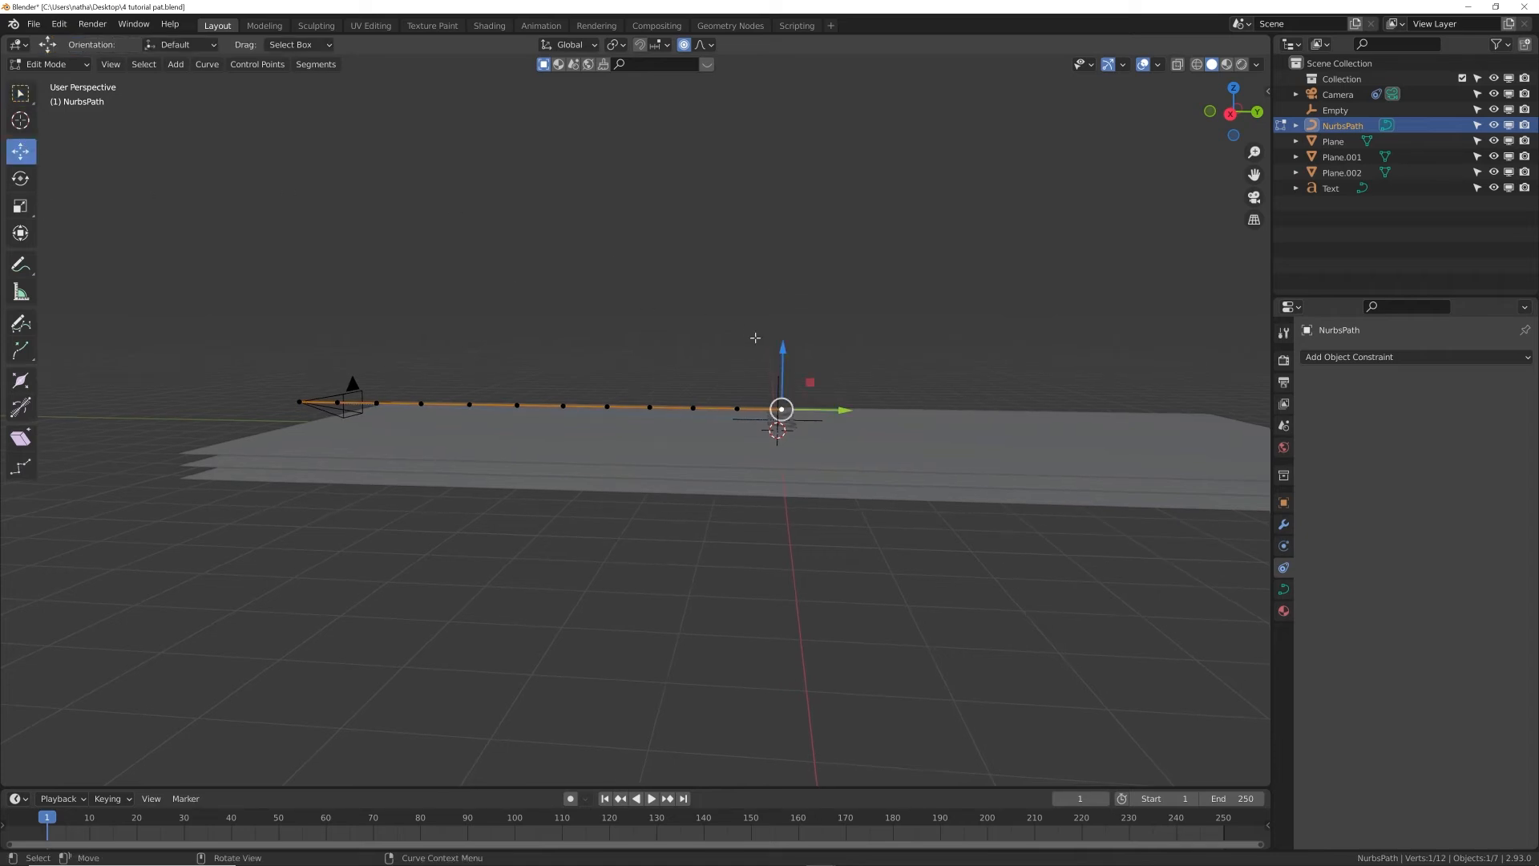
# - Raise the path's end control point high above the logo, adjusting the proportional falloff so half the curve rises smoothly
pyautogui.moveTo(784, 350); pyautogui.dragTo(772, 168)
pyautogui.scroll(-15, 781, 309)
pyautogui.scroll(2, 772, 169)
pyautogui.scroll(-2, 772, 169)
pyautogui.click(800, 182)
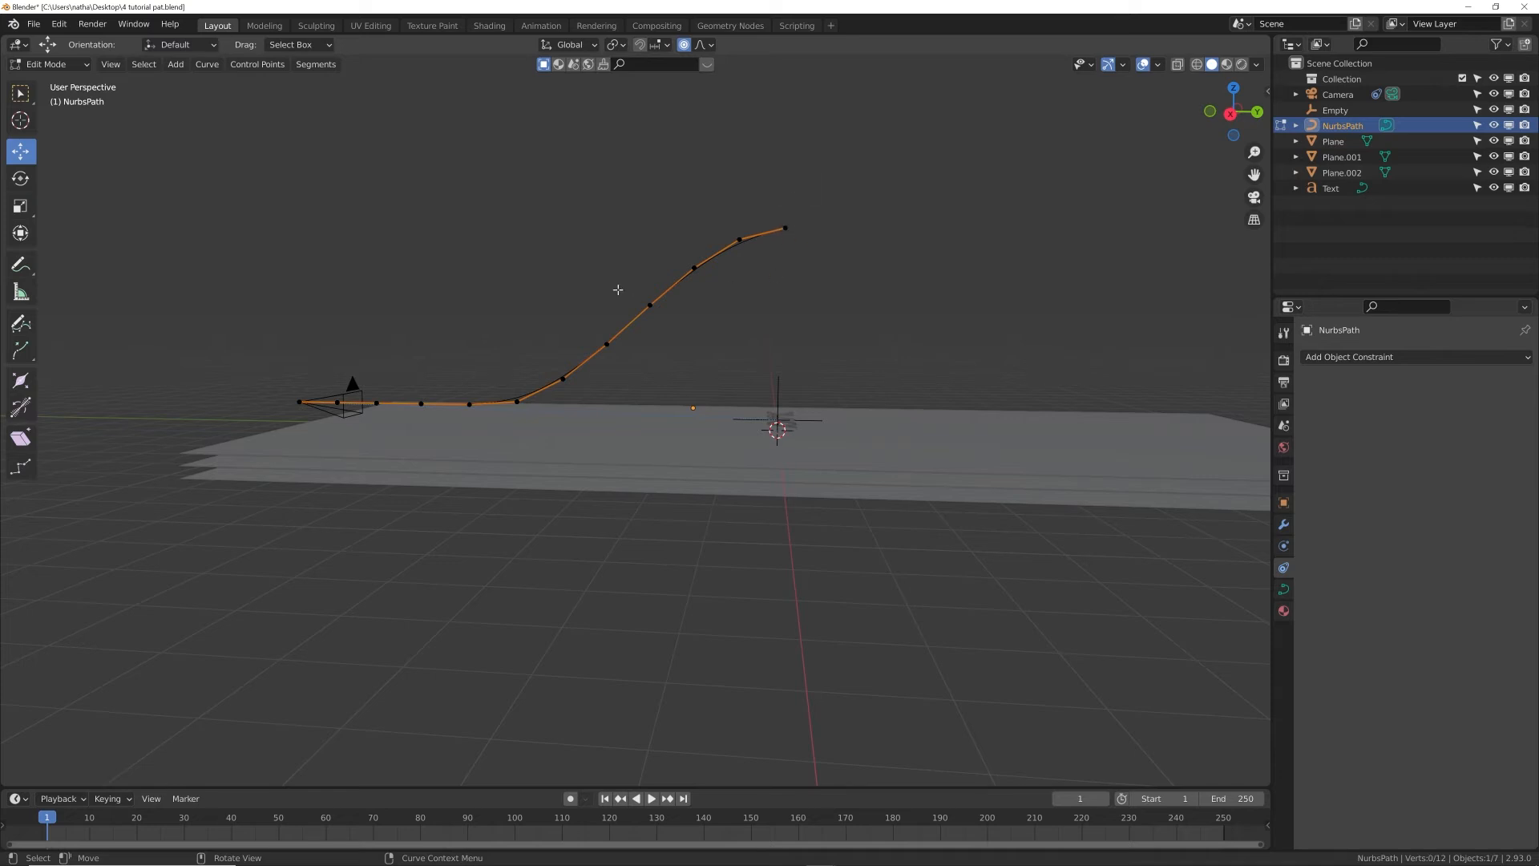
# - Look through the camera with rendered shading, leave path editing and show the Camera's object constraints
pyautogui.press('KP_0')
pyautogui.click(1242, 65)
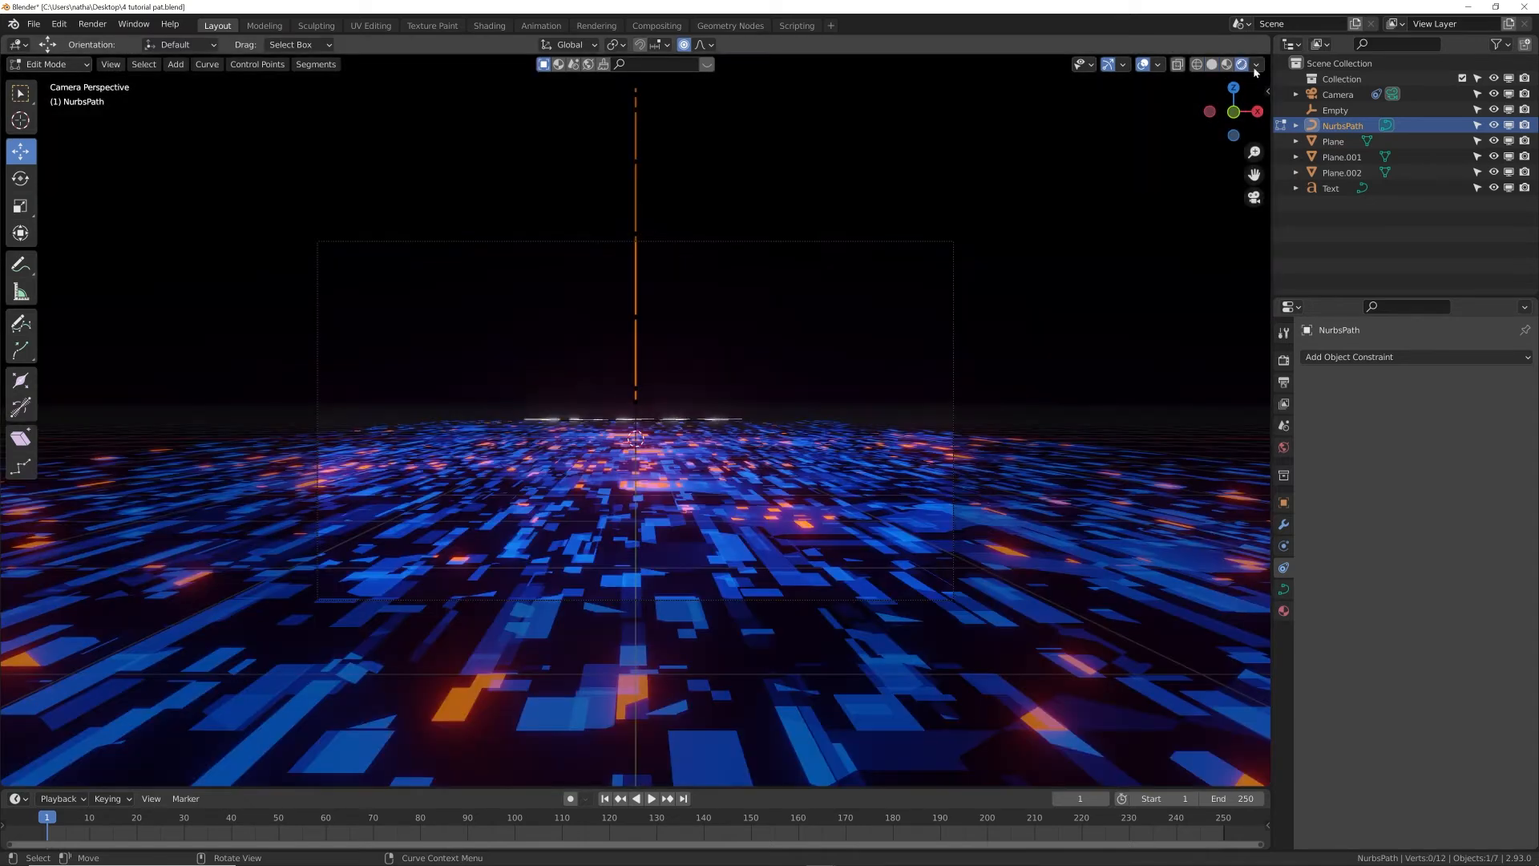
pyautogui.click(1336, 95)
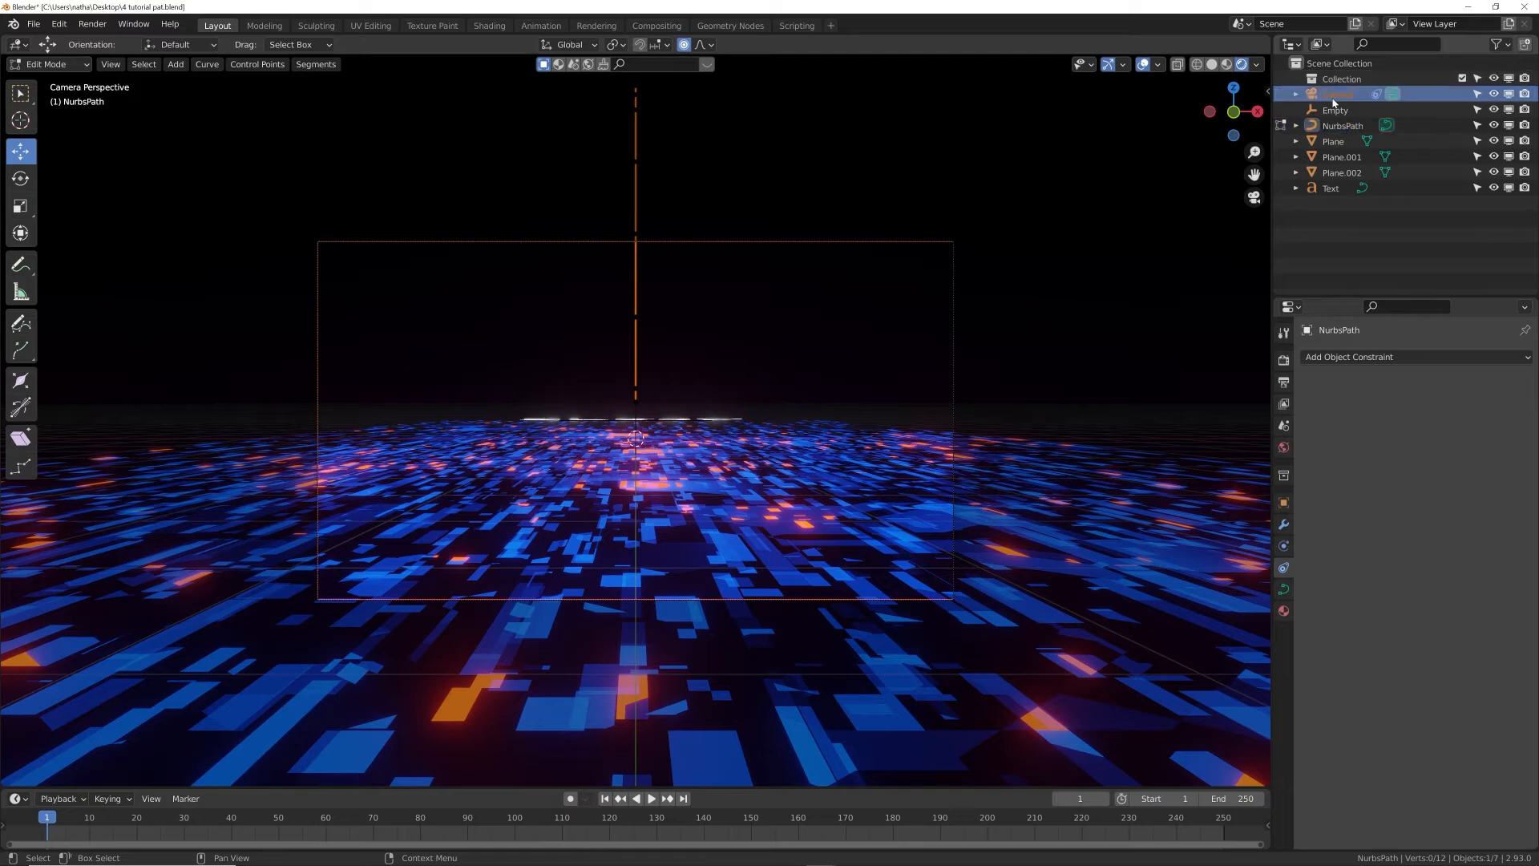
pyautogui.click(1283, 546)
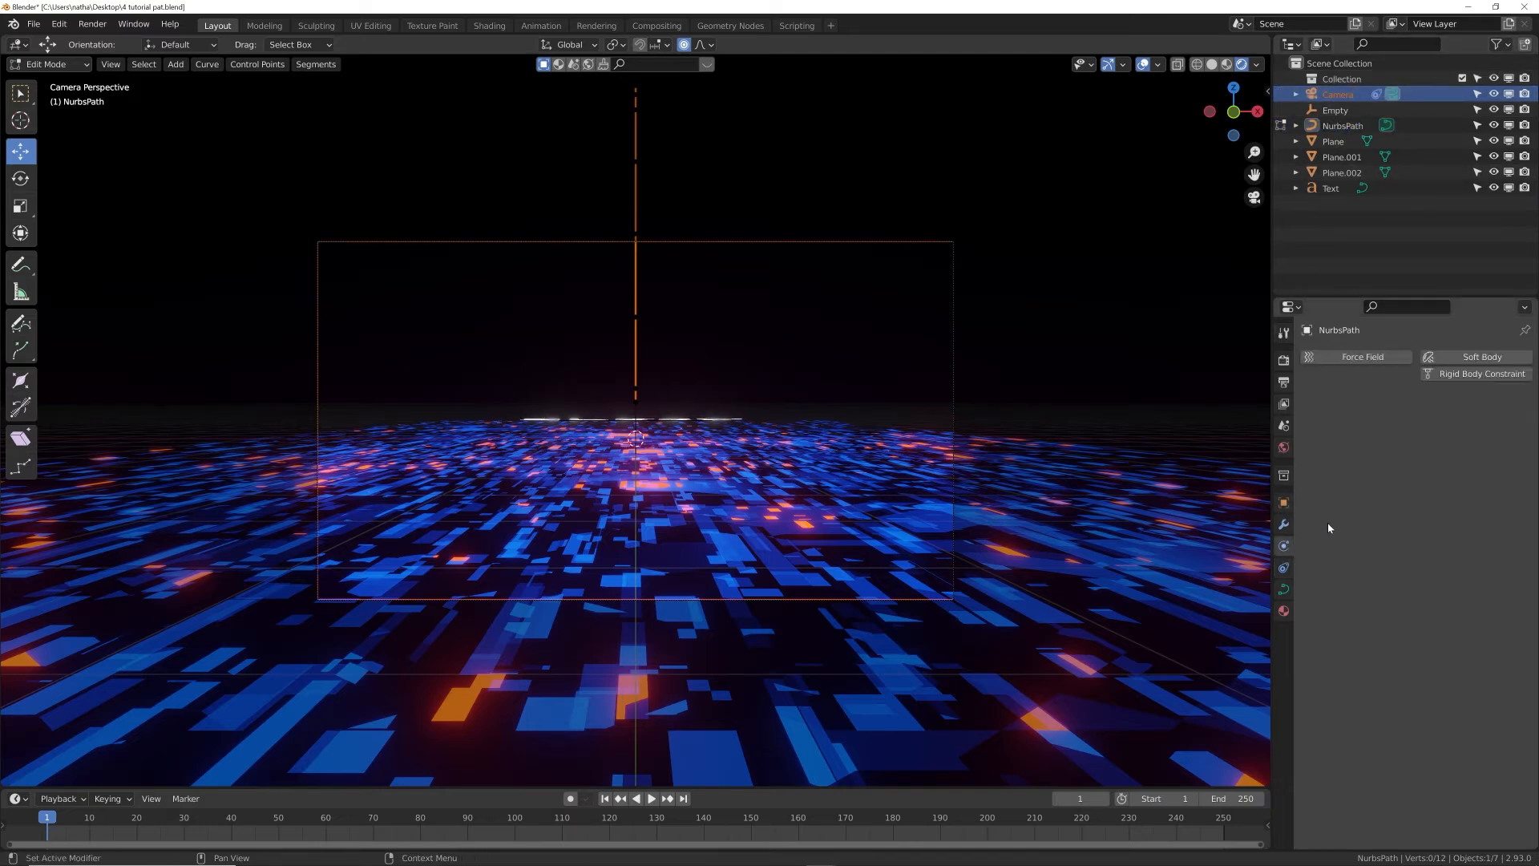
pyautogui.click(1282, 569)
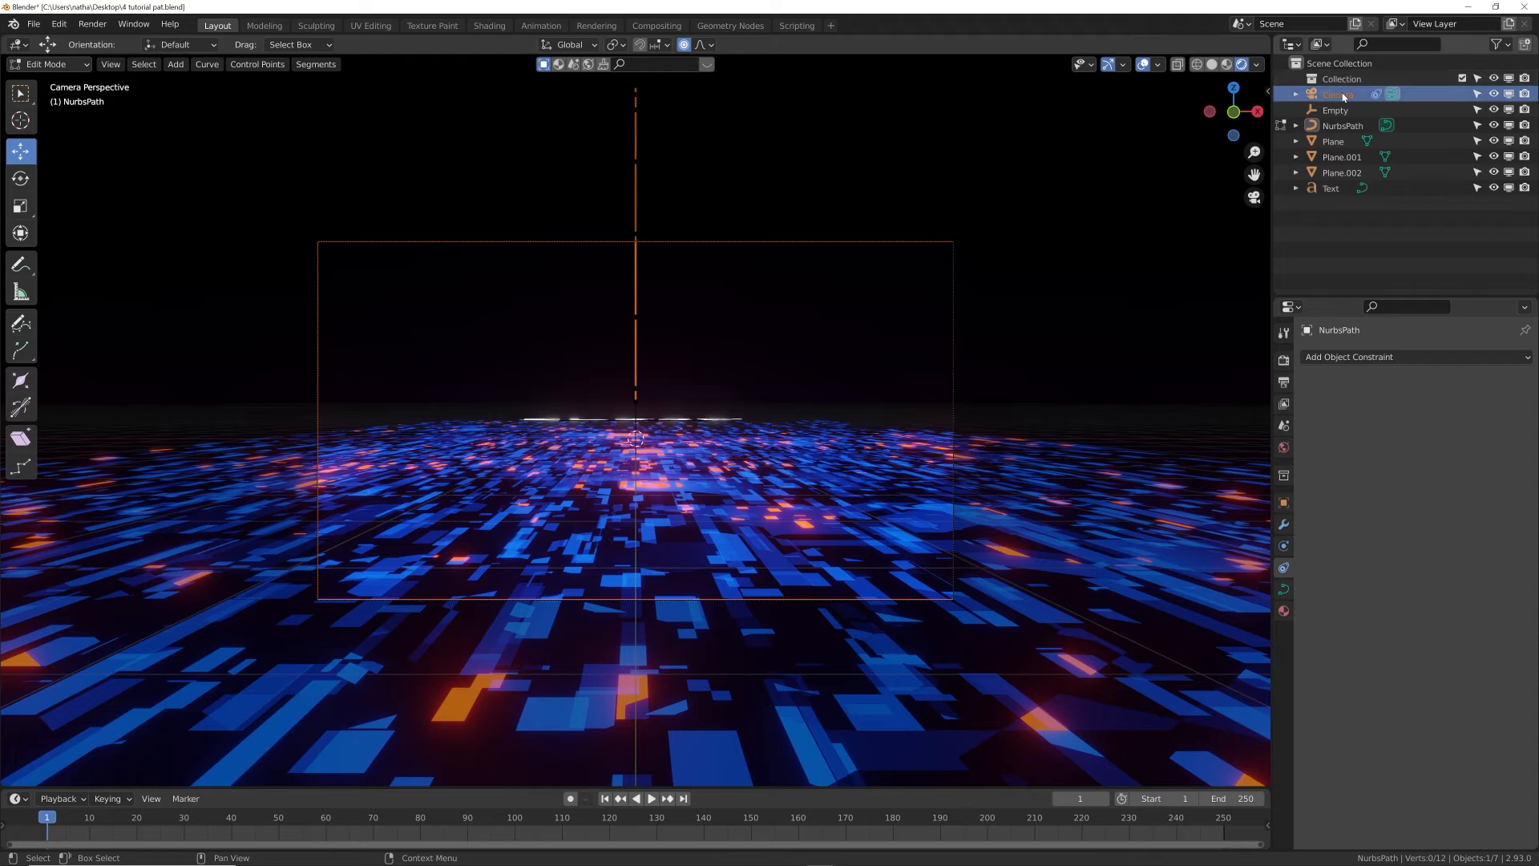
pyautogui.press('Tab')
pyautogui.click(1338, 94)
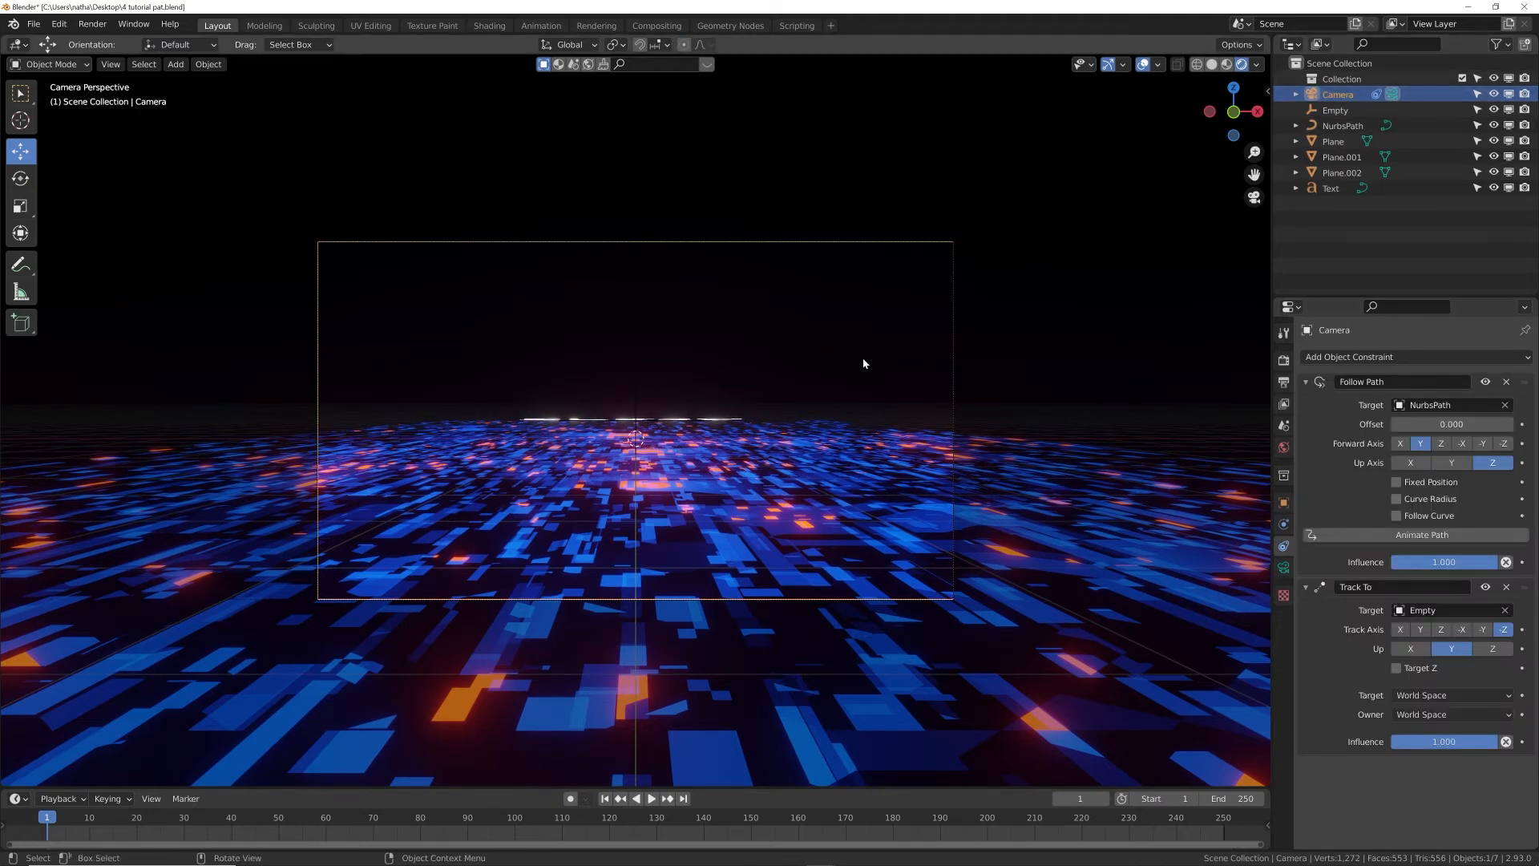
# - Scrub the camera's Follow Path offset, reset it to 0, and bring it to -91 so the camera sits above the logo
pyautogui.moveTo(1450, 425); pyautogui.dragTo(1226, 424)
pyautogui.click(1443, 425)
pyautogui.write('0')
pyautogui.press('Return')
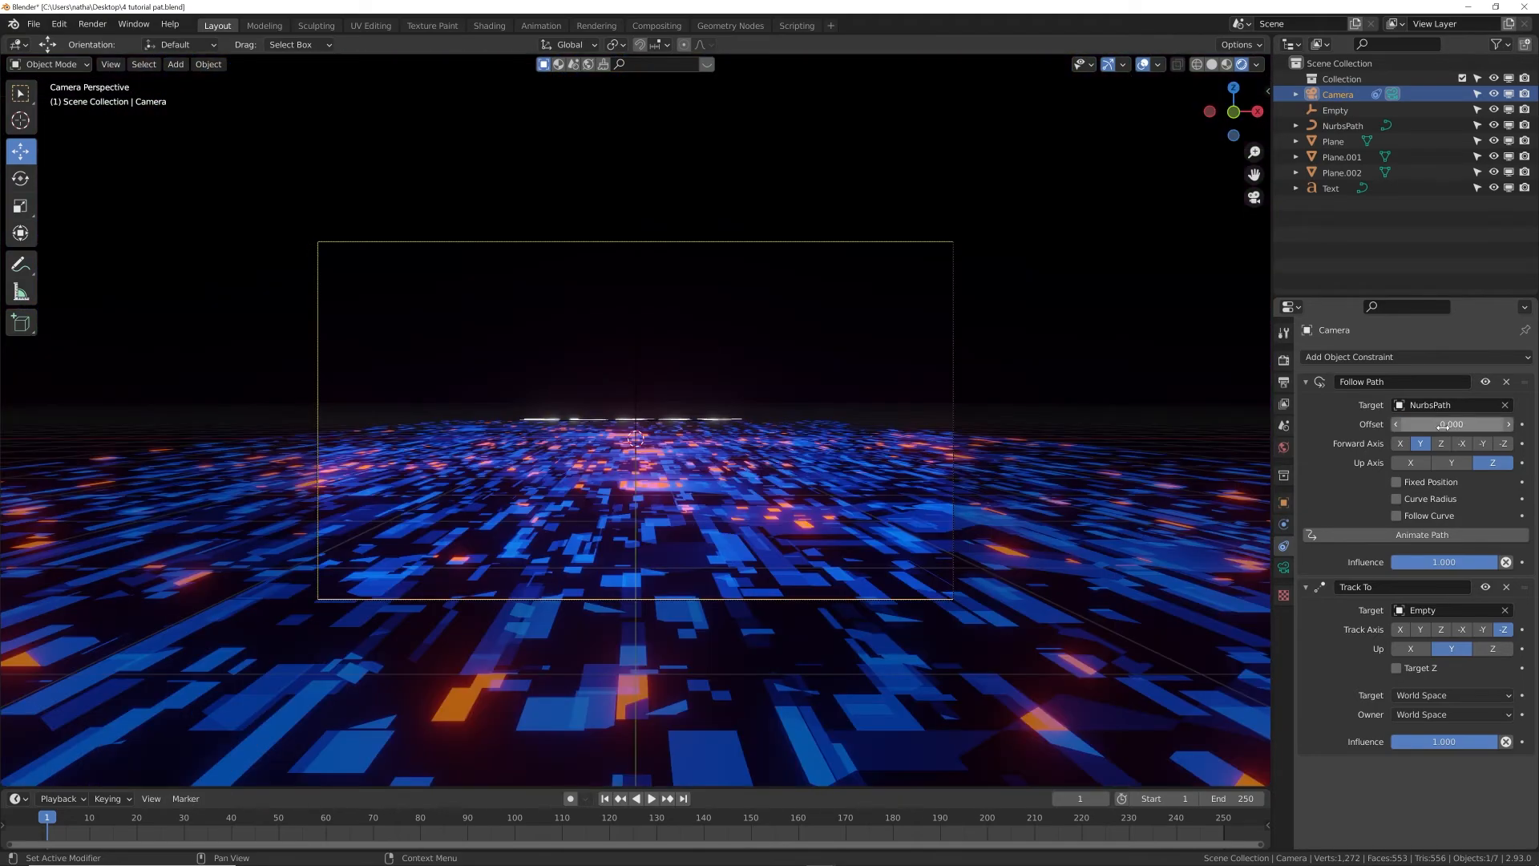
pyautogui.moveTo(1443, 425); pyautogui.dragTo(1291, 426)
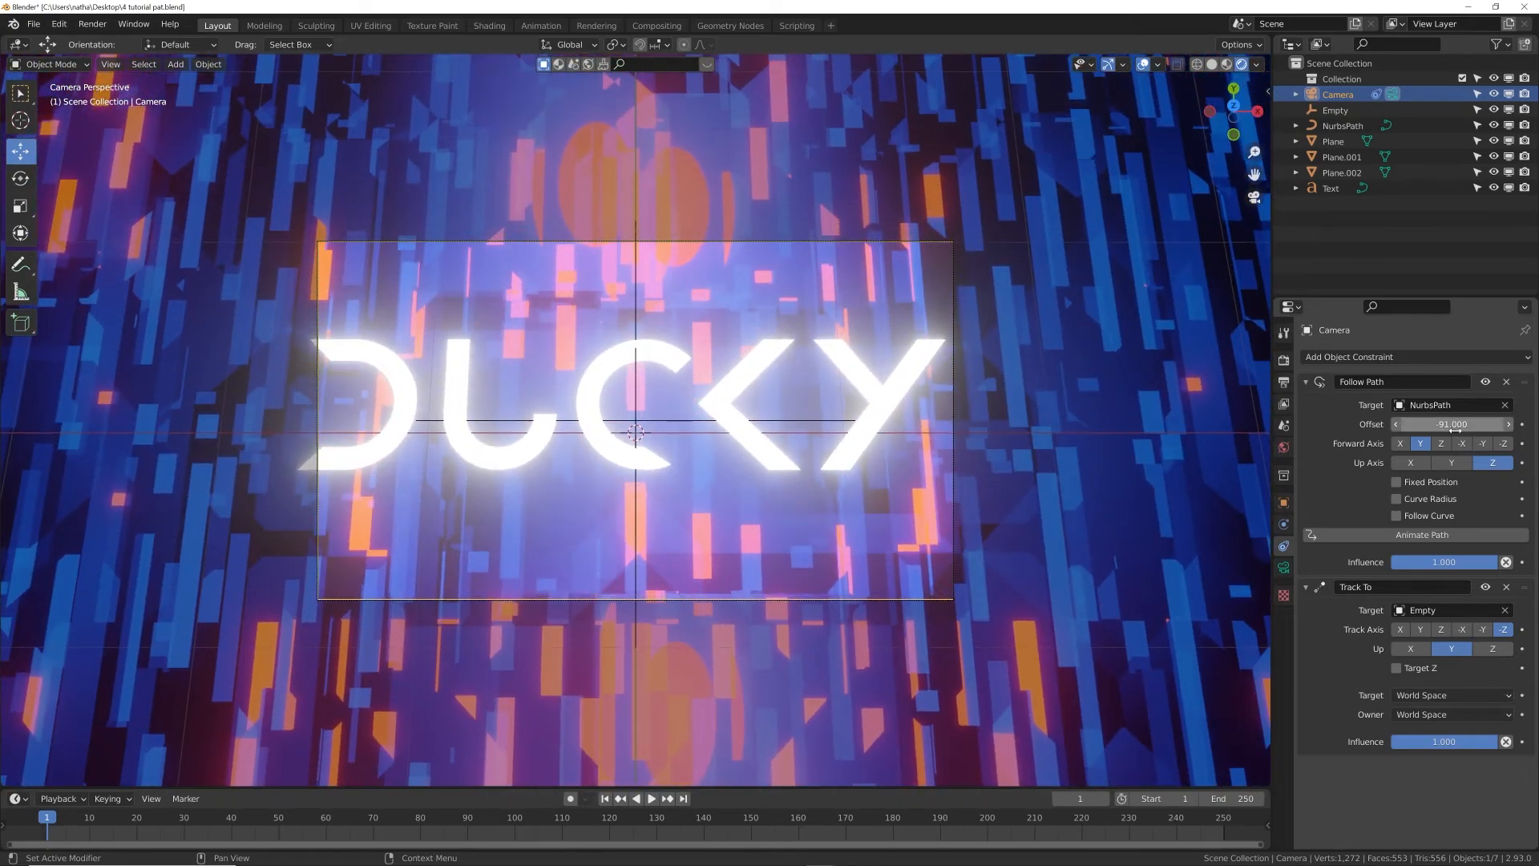
# - In solid shading, edit the NurbsPath and raise its end control point further along Z with proportional editing
pyautogui.moveTo(766, 460); pyautogui.dragTo(683, 396, button='middle')
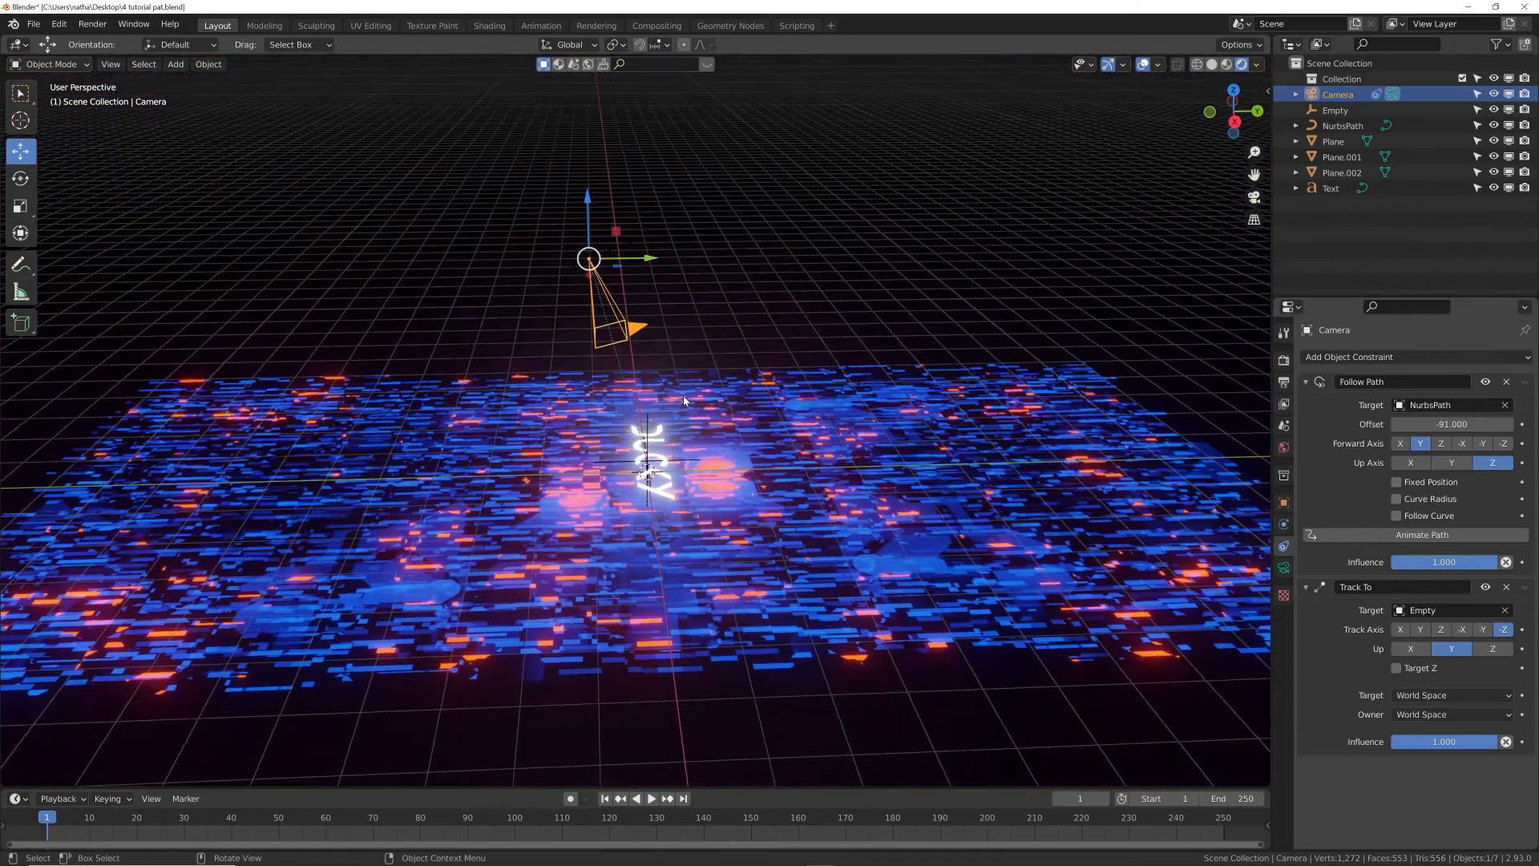
pyautogui.click(1211, 65)
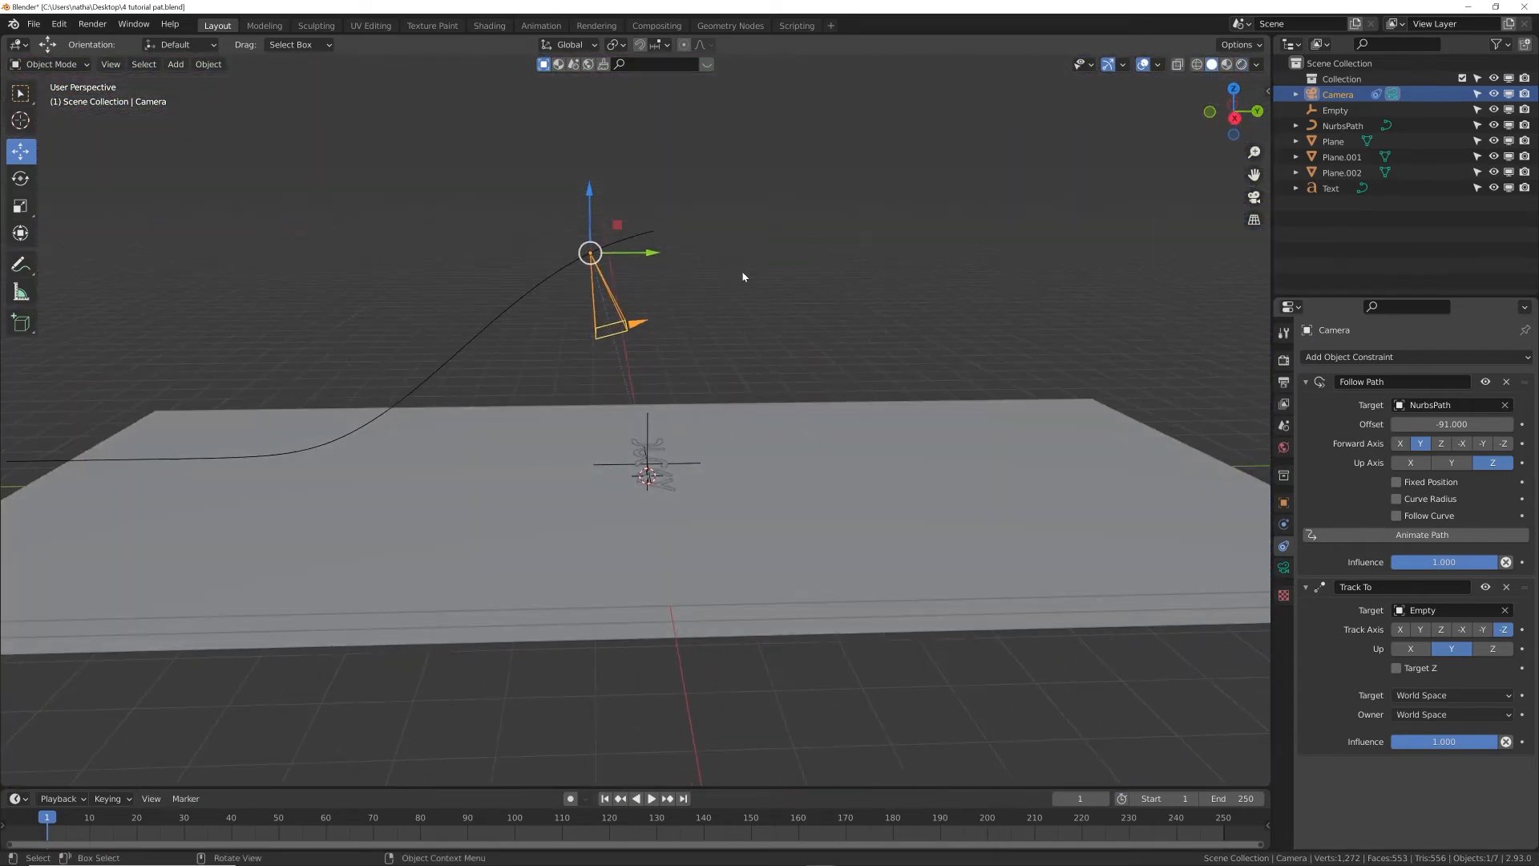
pyautogui.click(649, 233)
pyautogui.press('Tab')
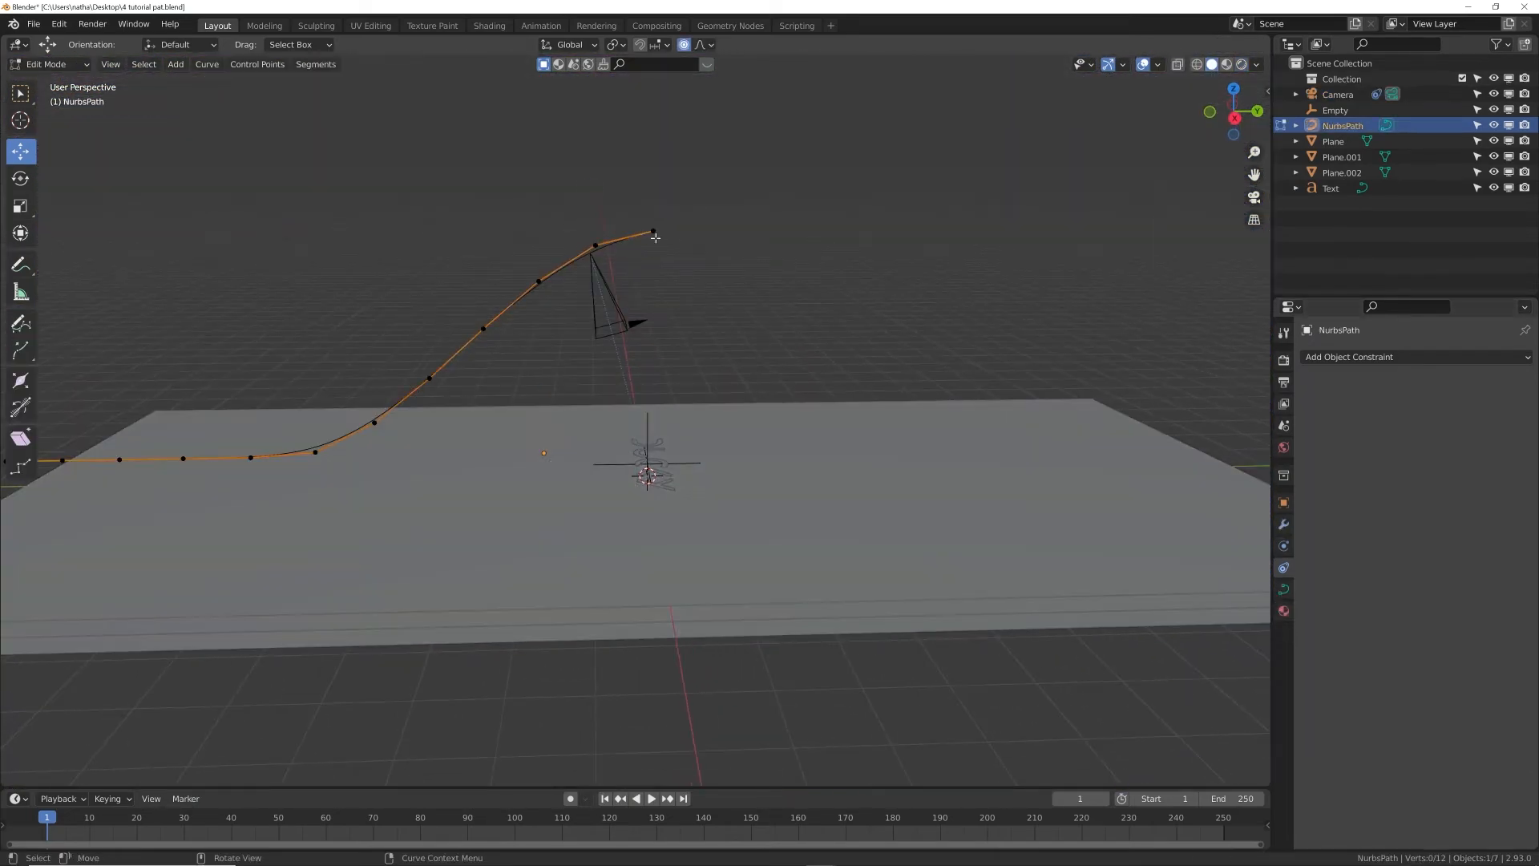
pyautogui.click(652, 230)
pyautogui.press('o')
pyautogui.press('g')
pyautogui.press('z')
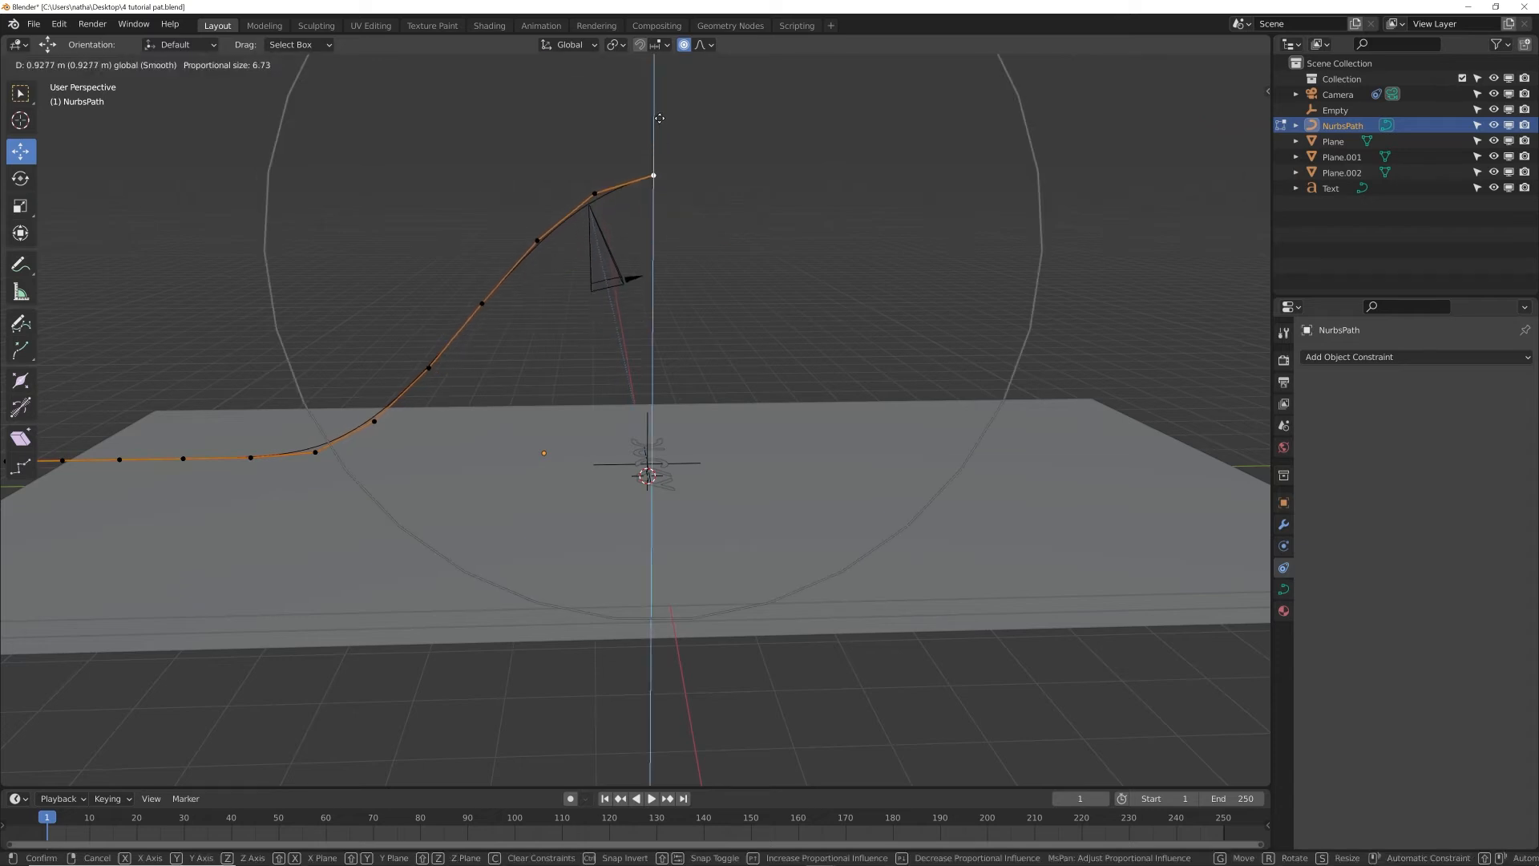
pyautogui.click(660, 79)
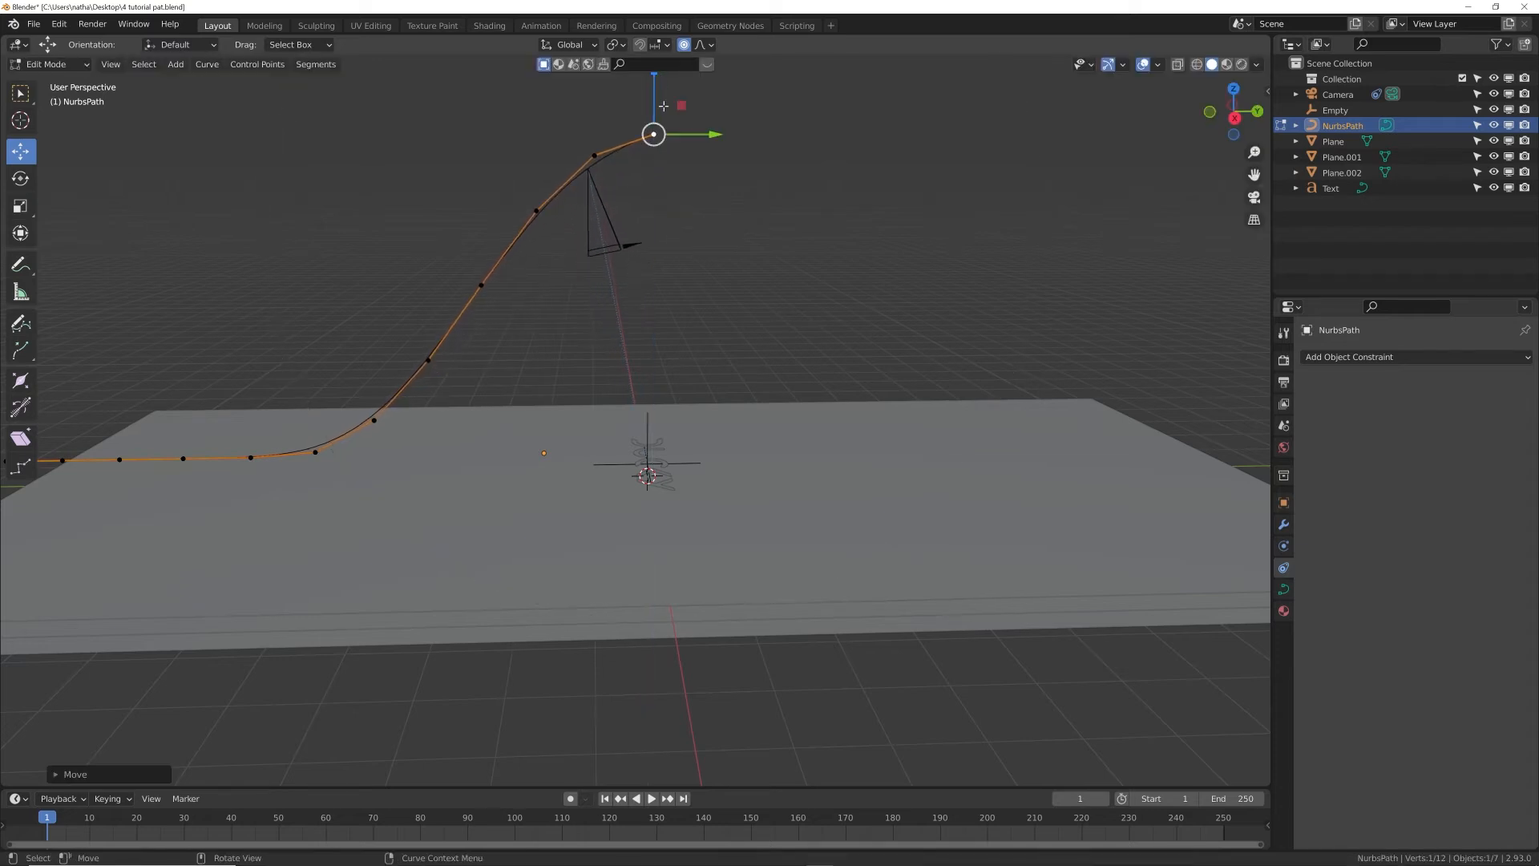
# - Extrude the path's end point along Y past the logo and return to Object Mode
pyautogui.press('e')
pyautogui.press('y')
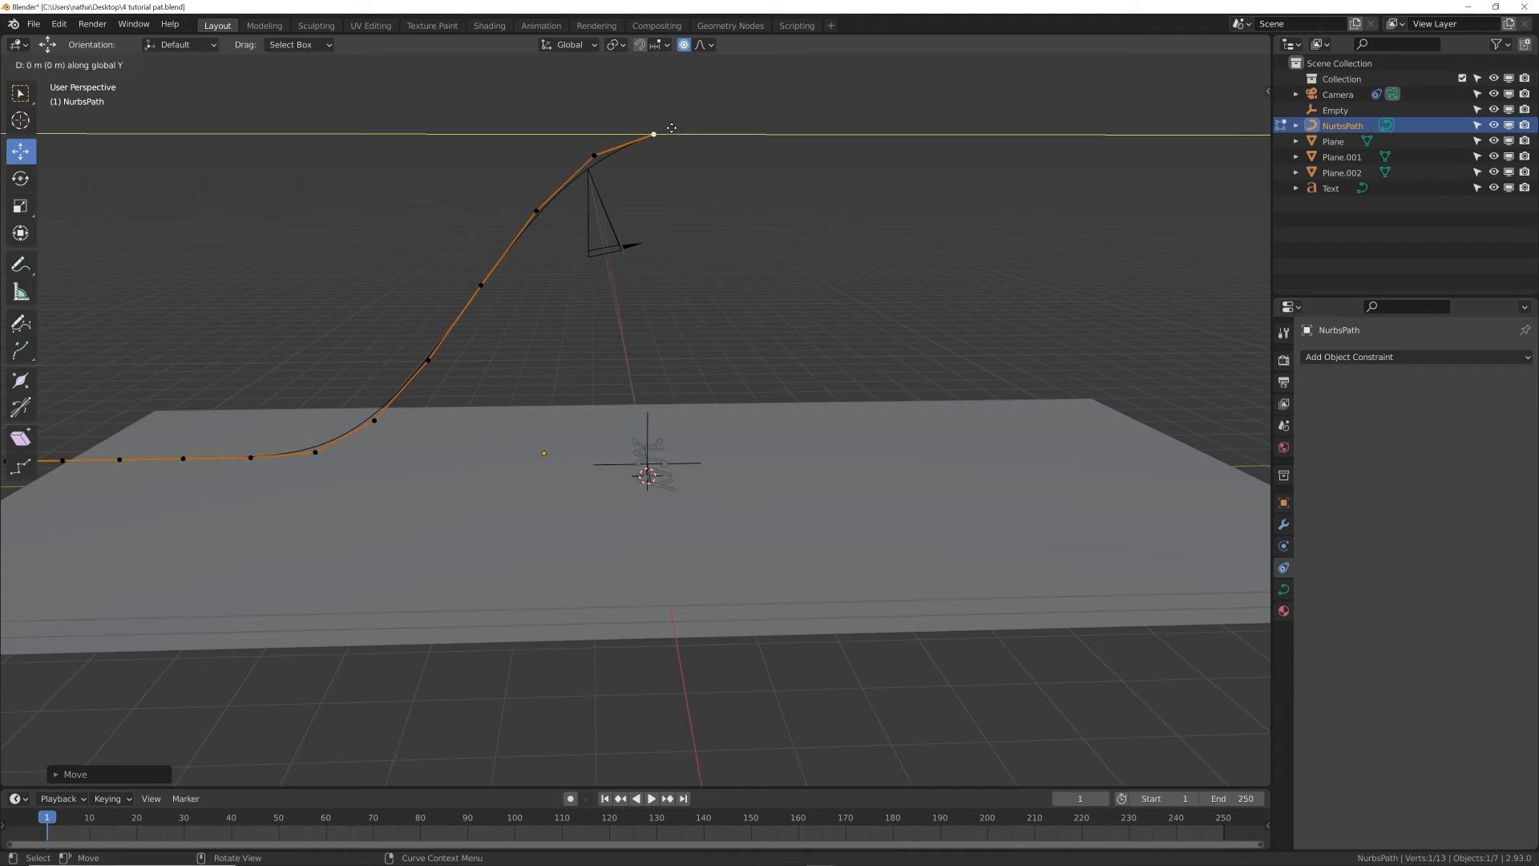
pyautogui.click(745, 123)
pyautogui.press('Tab')
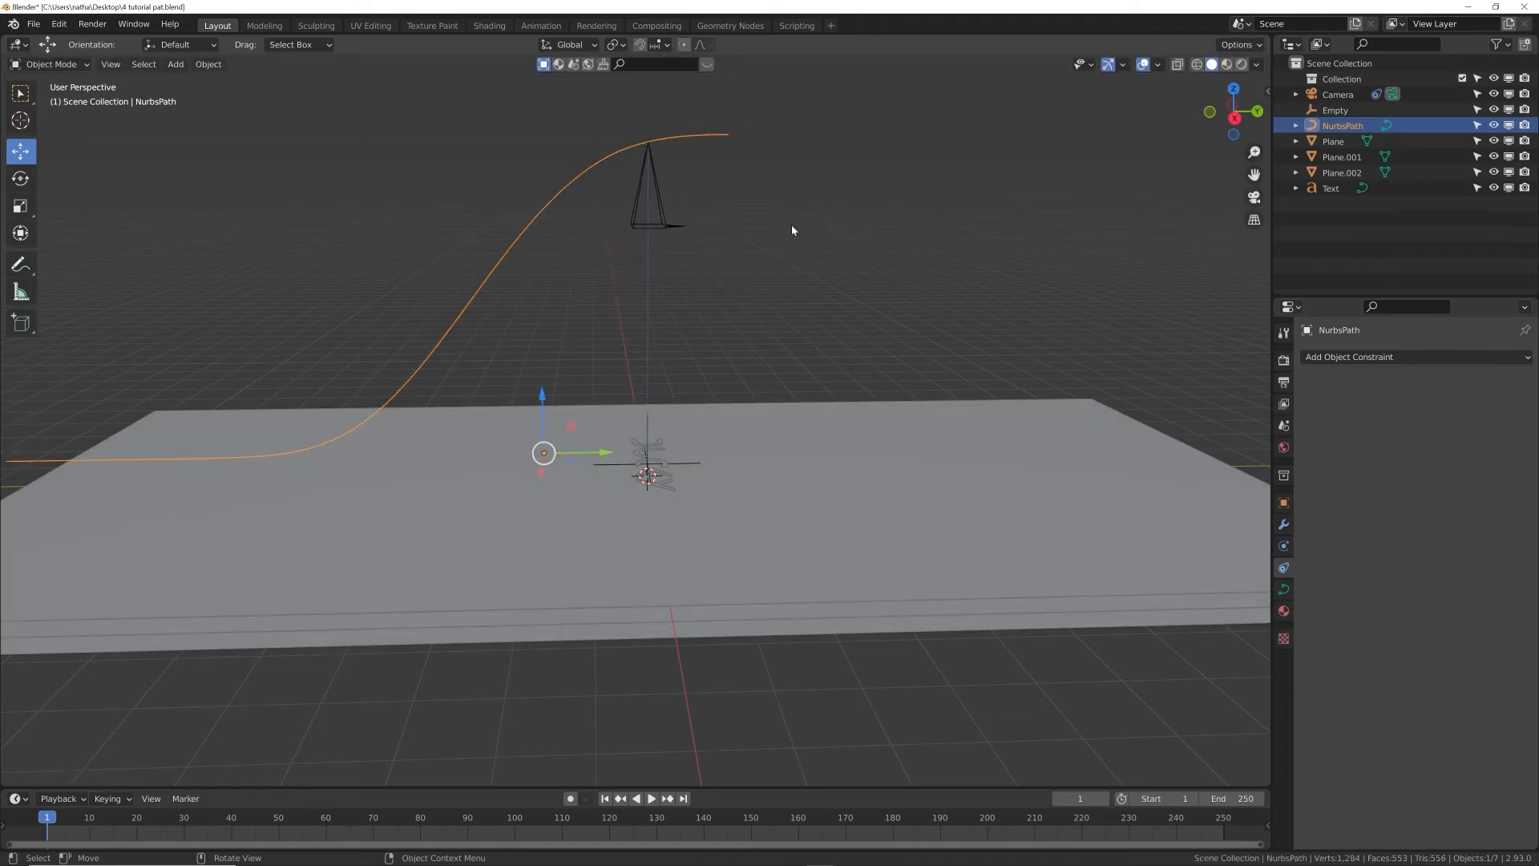
# - Scale the DUCKY text down to a little over half its size in the camera view and switch to rendered shading
pyautogui.press('KP_0')
pyautogui.click(825, 416)
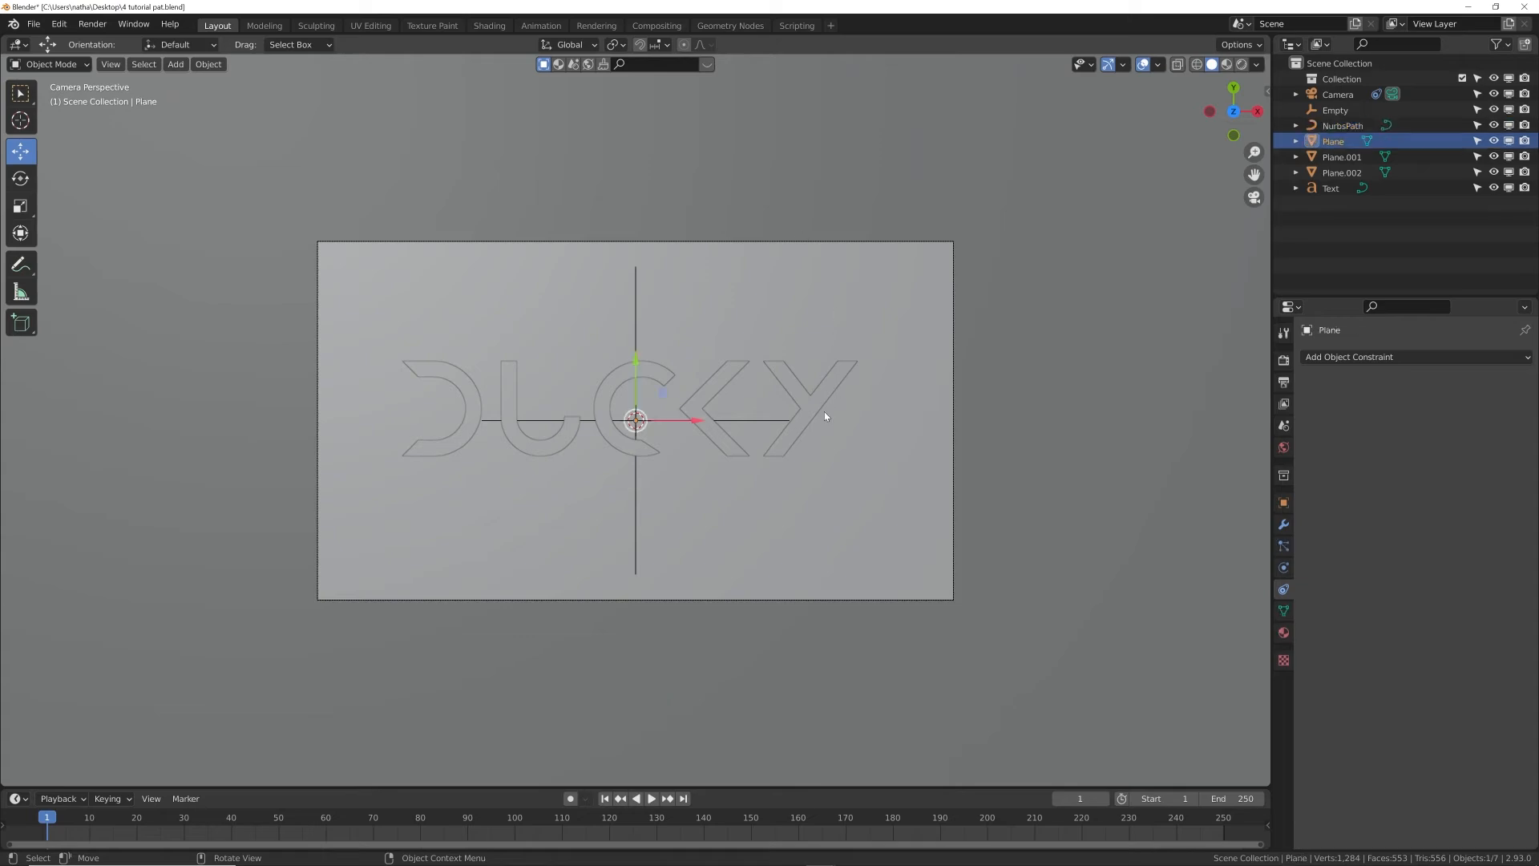
pyautogui.click(830, 406)
pyautogui.press('s')
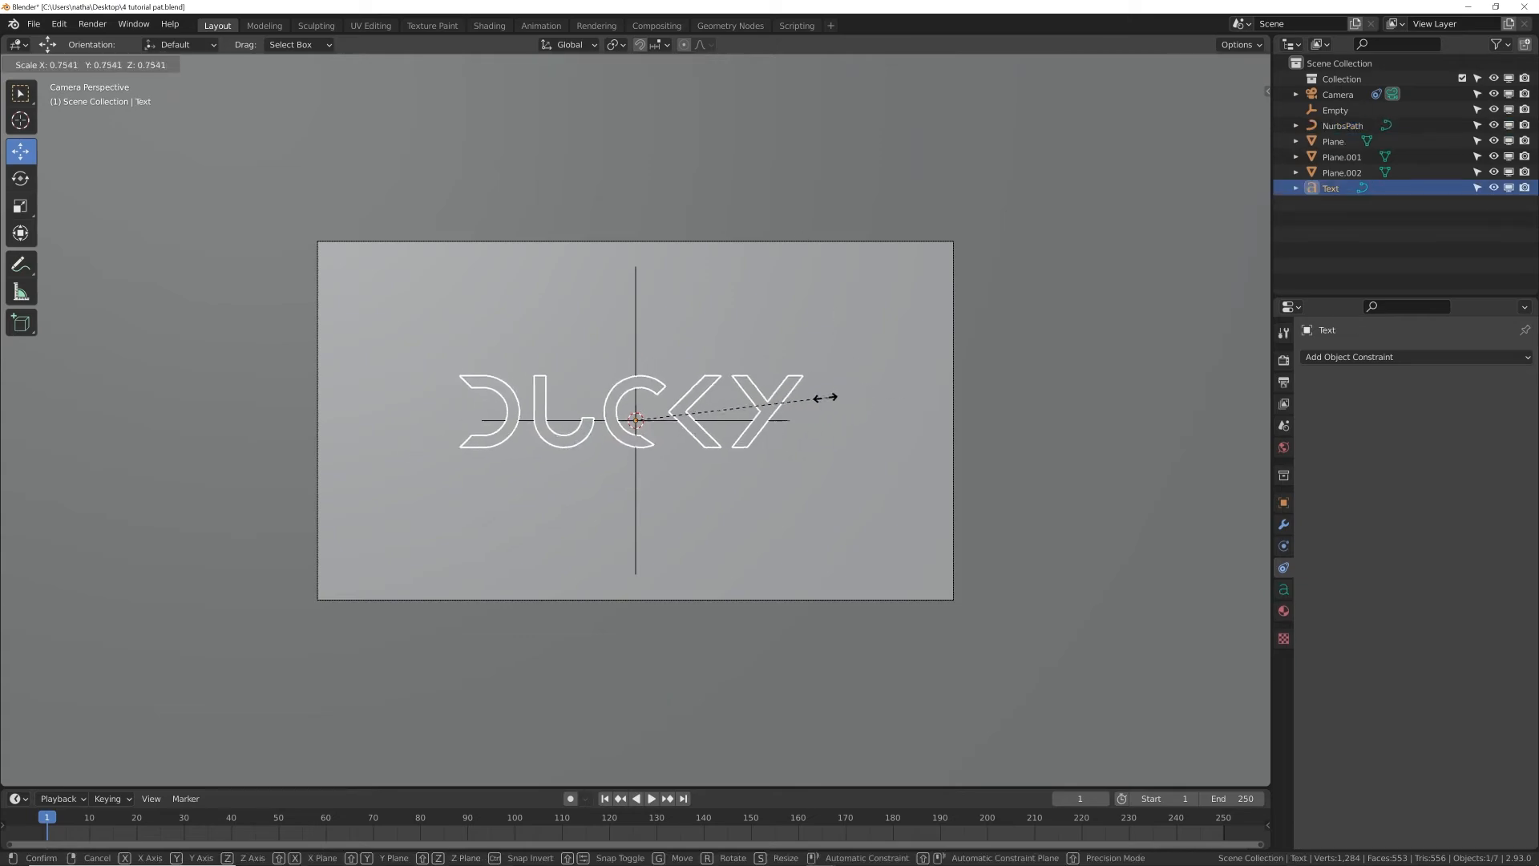
pyautogui.click(787, 405)
pyautogui.click(1244, 65)
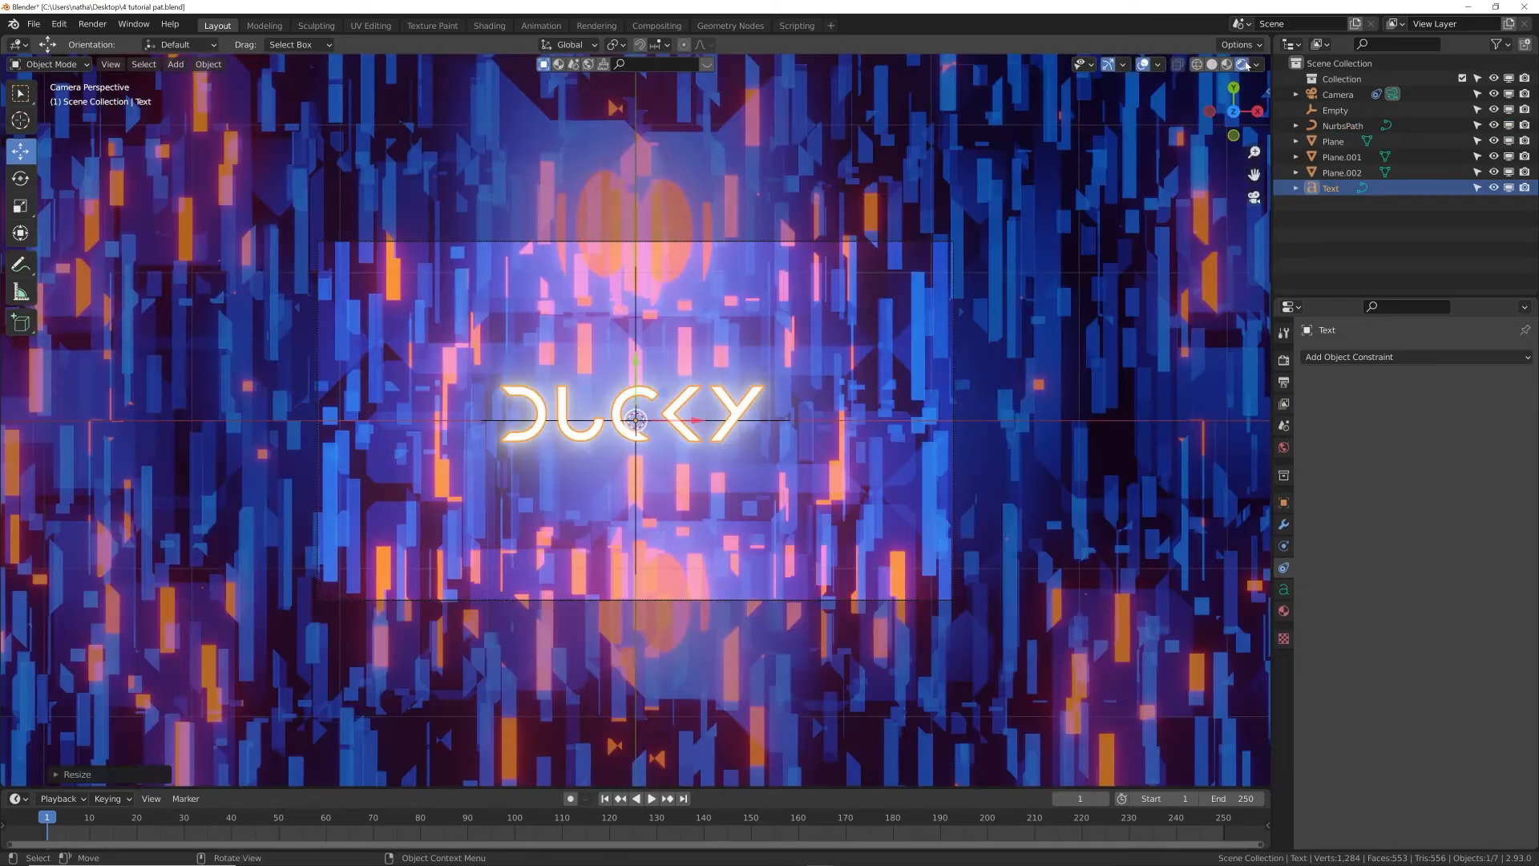
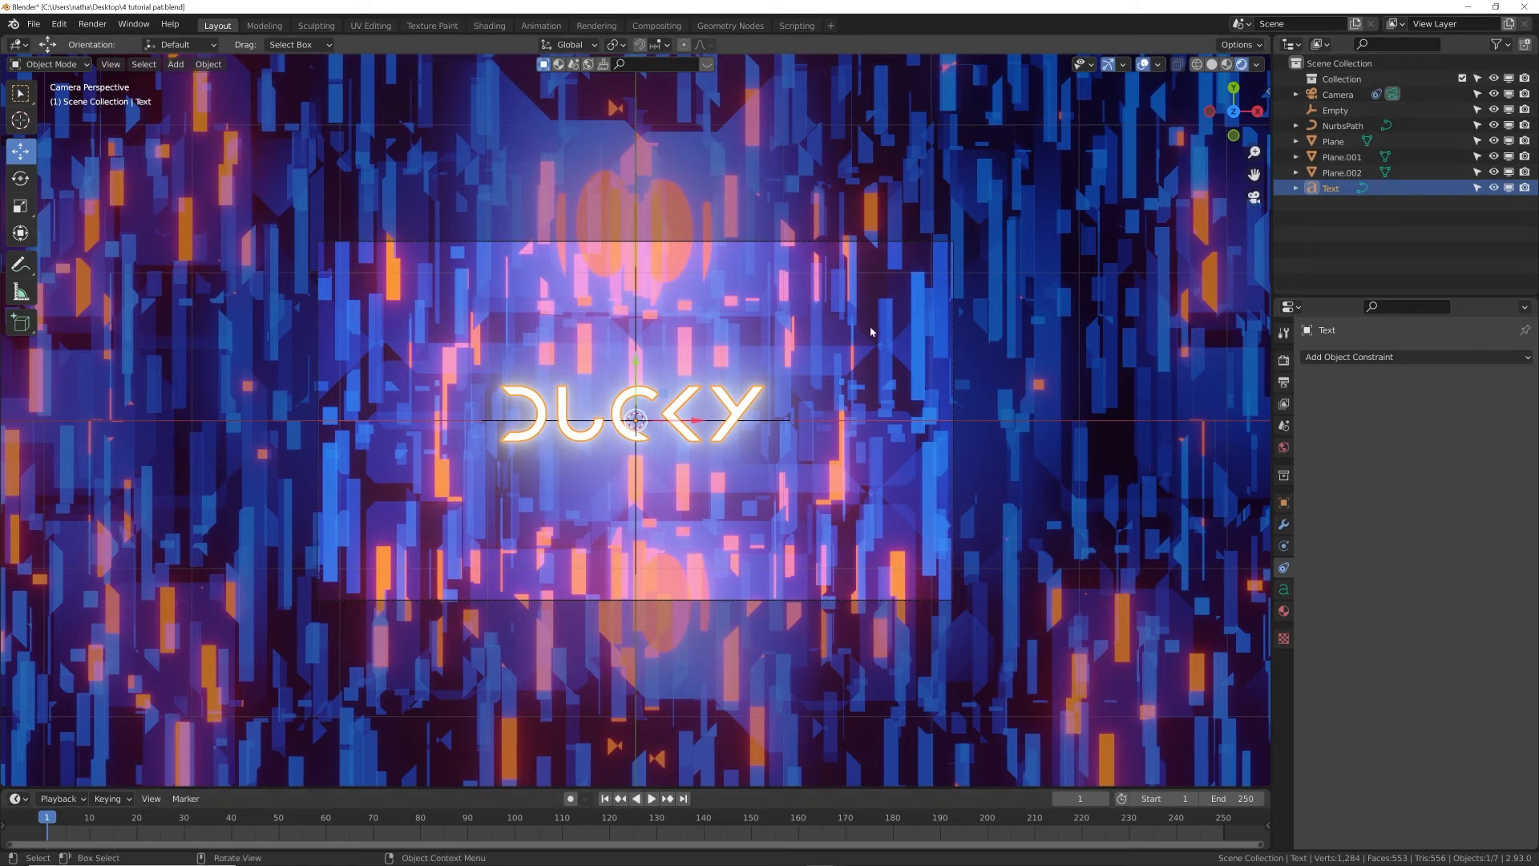
# - Open the top plane's material in the Shading workspace with the viewport looking through the camera
pyautogui.click(659, 205)
pyautogui.click(497, 27)
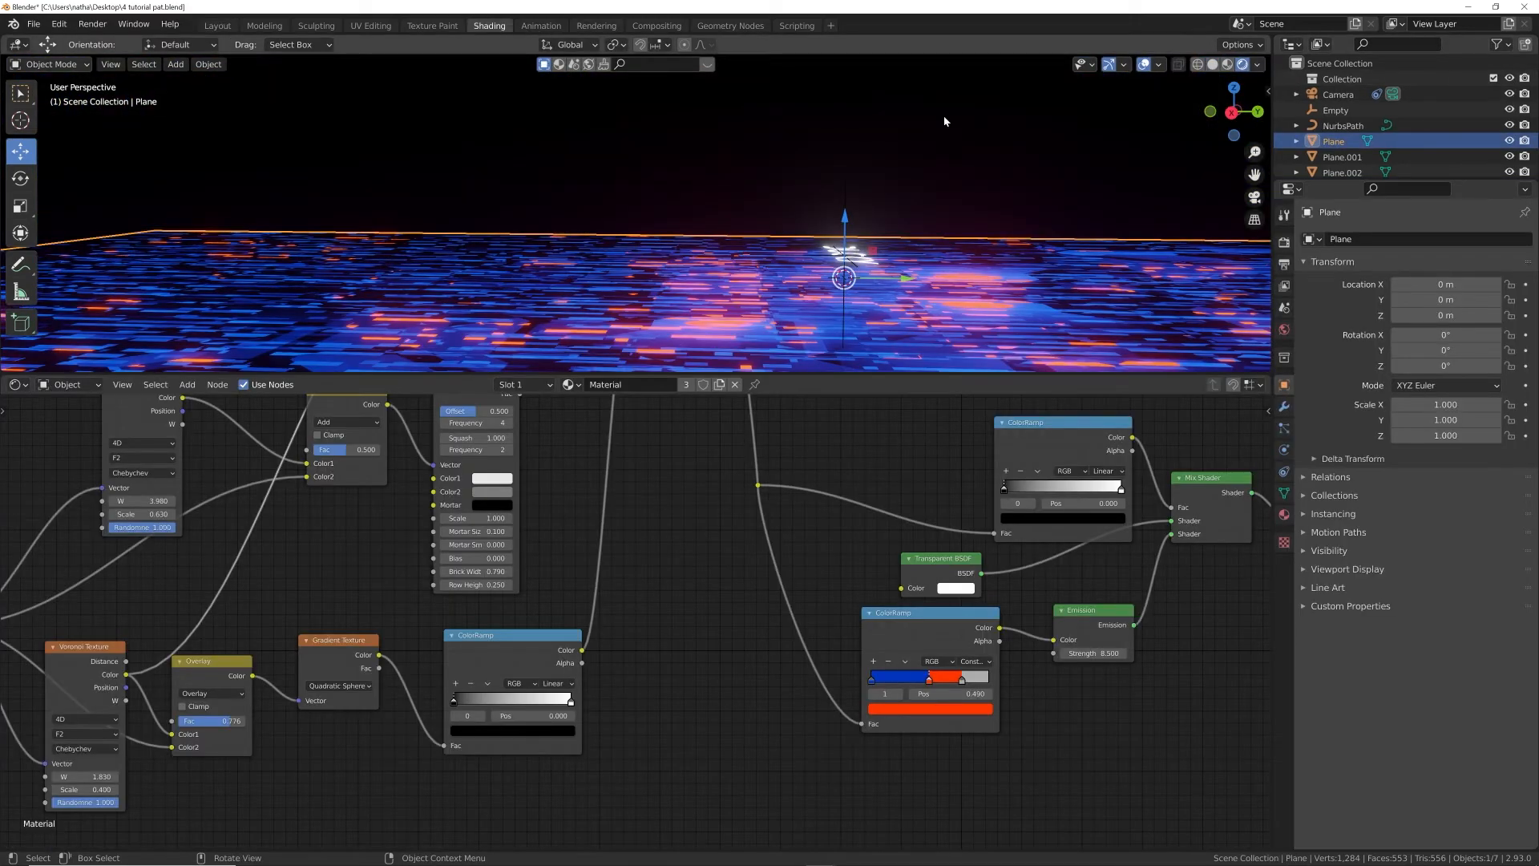
pyautogui.press('KP_0')
pyautogui.press('Home')
# - Shift the white stop of the upper ColorRamp, which feeds the Mix node's factor, well toward the black stop
pyautogui.moveTo(763, 518); pyautogui.dragTo(825, 665, button='middle')
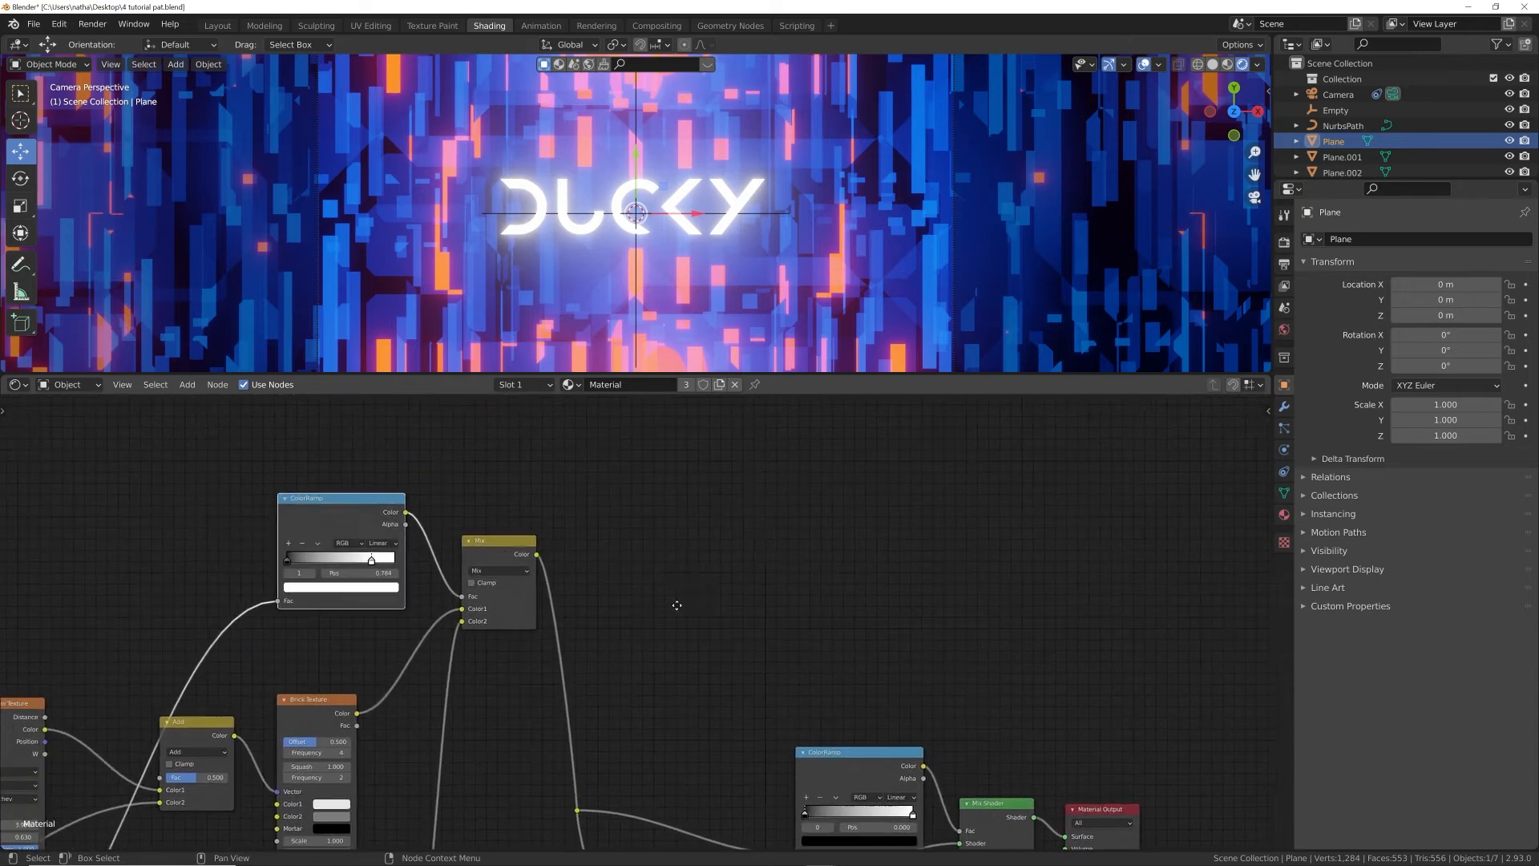
pyautogui.moveTo(677, 605); pyautogui.dragTo(1074, 562, button='middle')
pyautogui.scroll(4, 749, 566)
pyautogui.moveTo(780, 505); pyautogui.dragTo(721, 506)
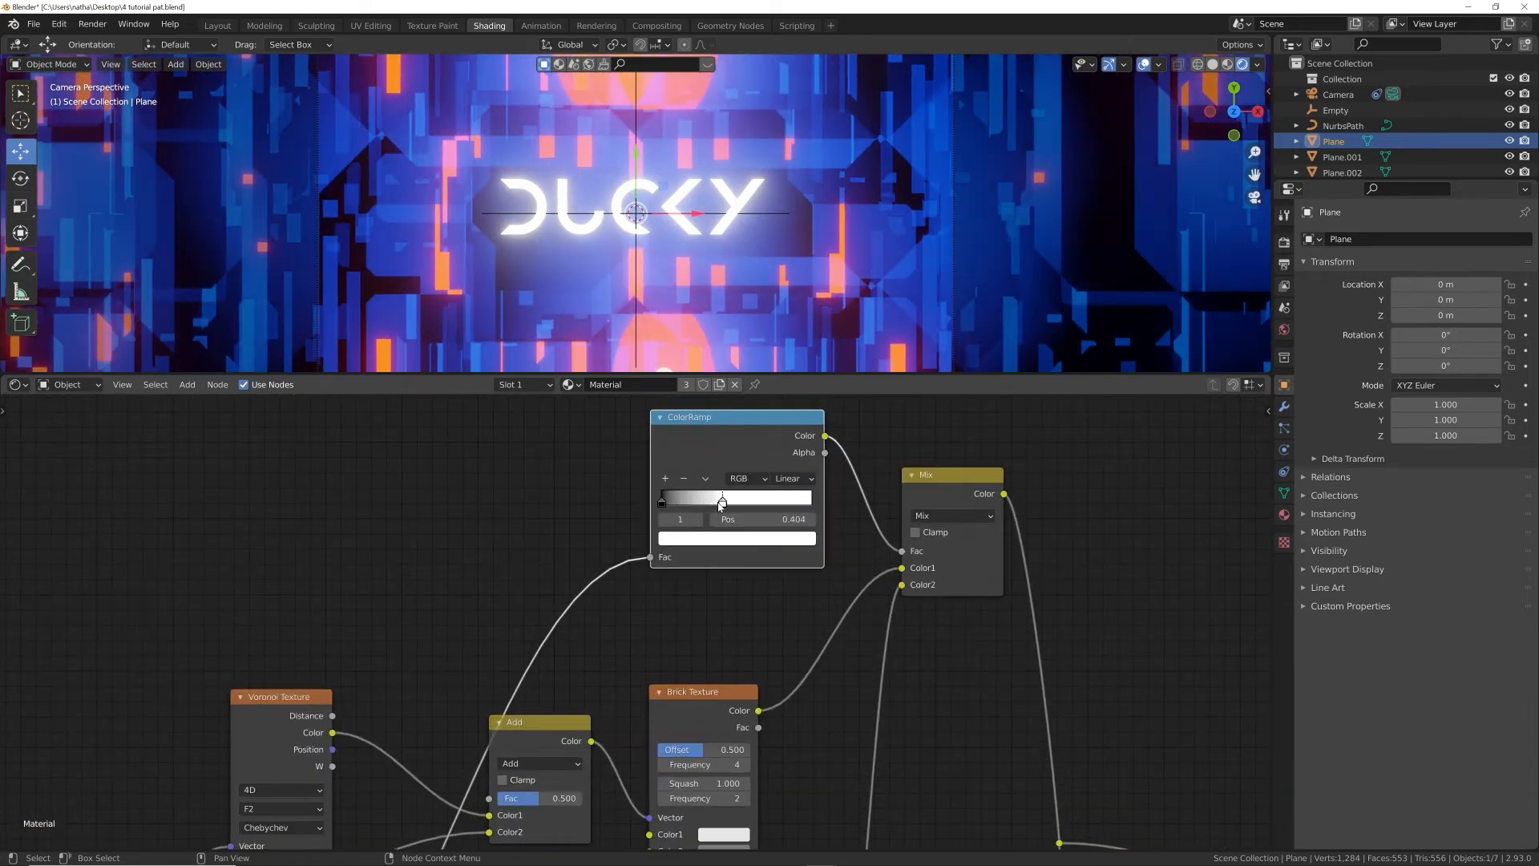
pyautogui.moveTo(701, 784); pyautogui.dragTo(836, 550, button='middle')
pyautogui.scroll(-1, 835, 550)
pyautogui.scroll(-3, 783, 274)
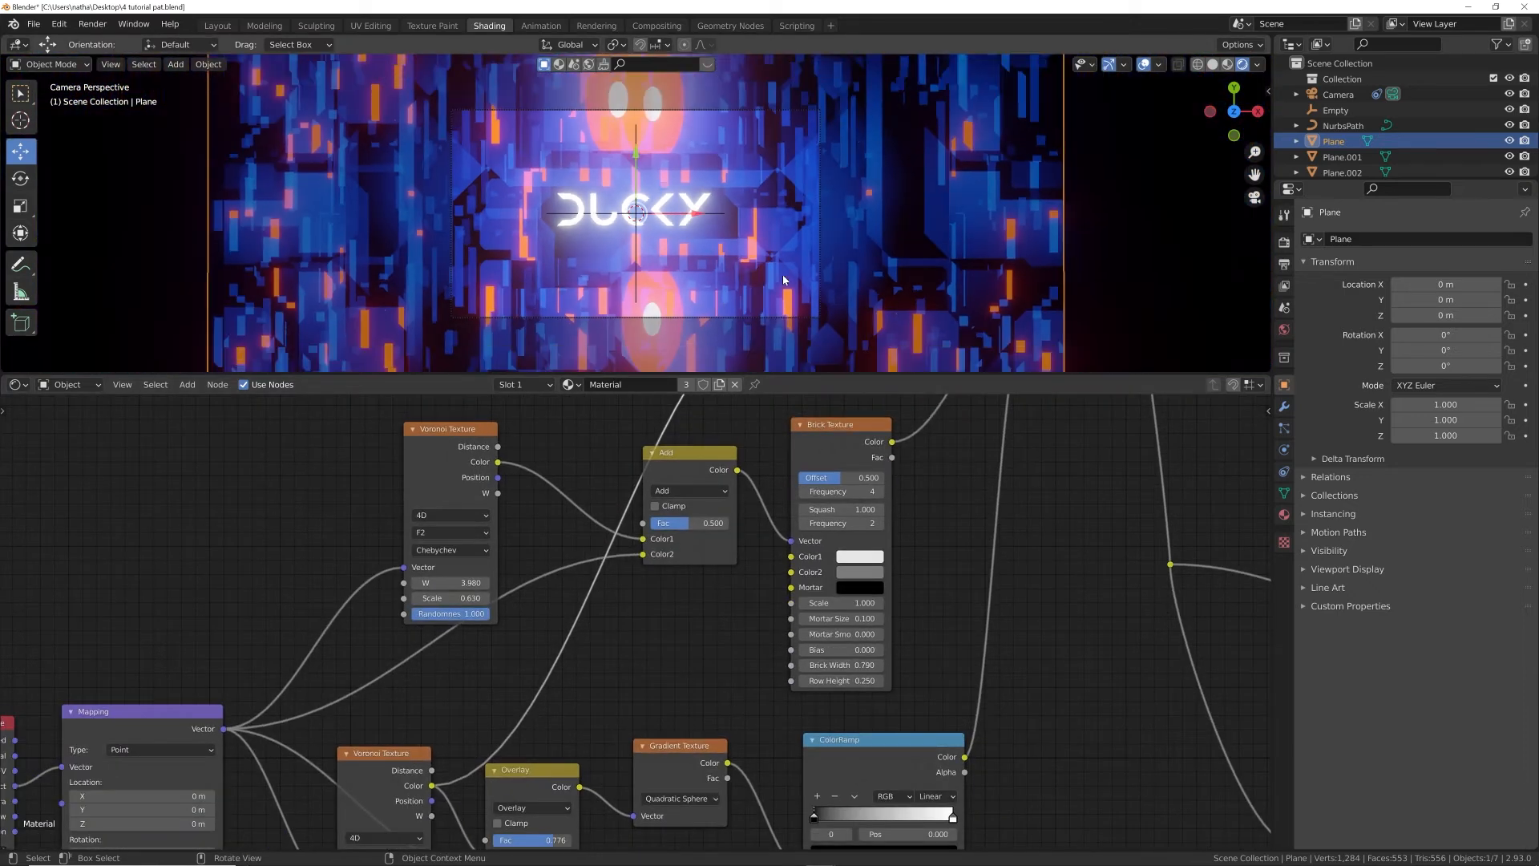
pyautogui.moveTo(804, 467); pyautogui.dragTo(808, 540, button='middle')
pyautogui.moveTo(821, 479); pyautogui.dragTo(792, 474)
pyautogui.moveTo(796, 470); pyautogui.dragTo(806, 469)
# - Set the Overlay node's factor to 0.455 and the black stop of the ColorRamp after the Gradient Texture to 0.206
pyautogui.moveTo(622, 714); pyautogui.dragTo(852, 556, button='middle')
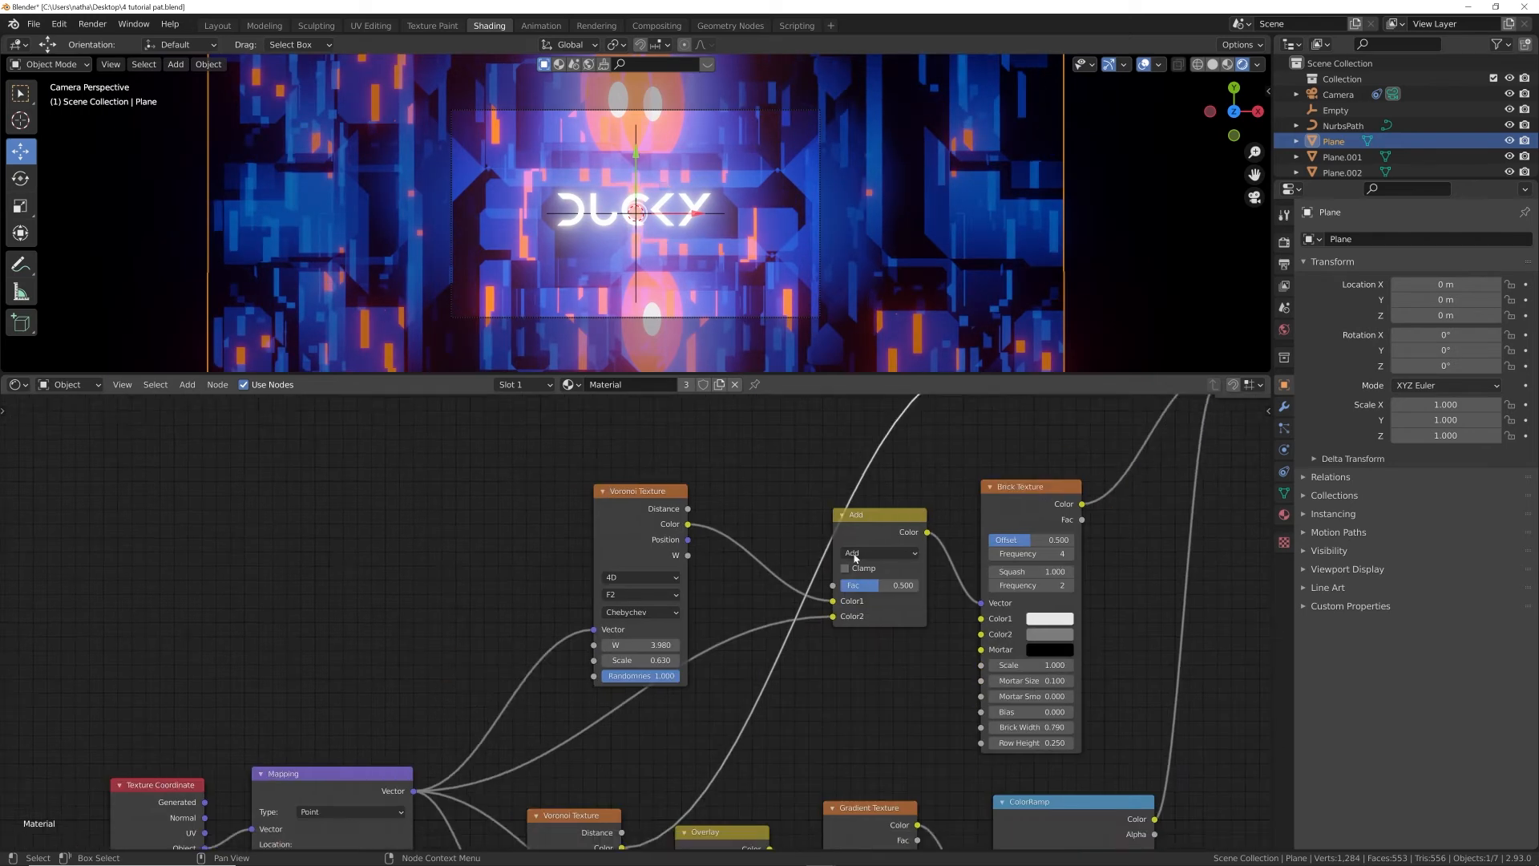
pyautogui.moveTo(773, 646); pyautogui.dragTo(782, 513, button='middle')
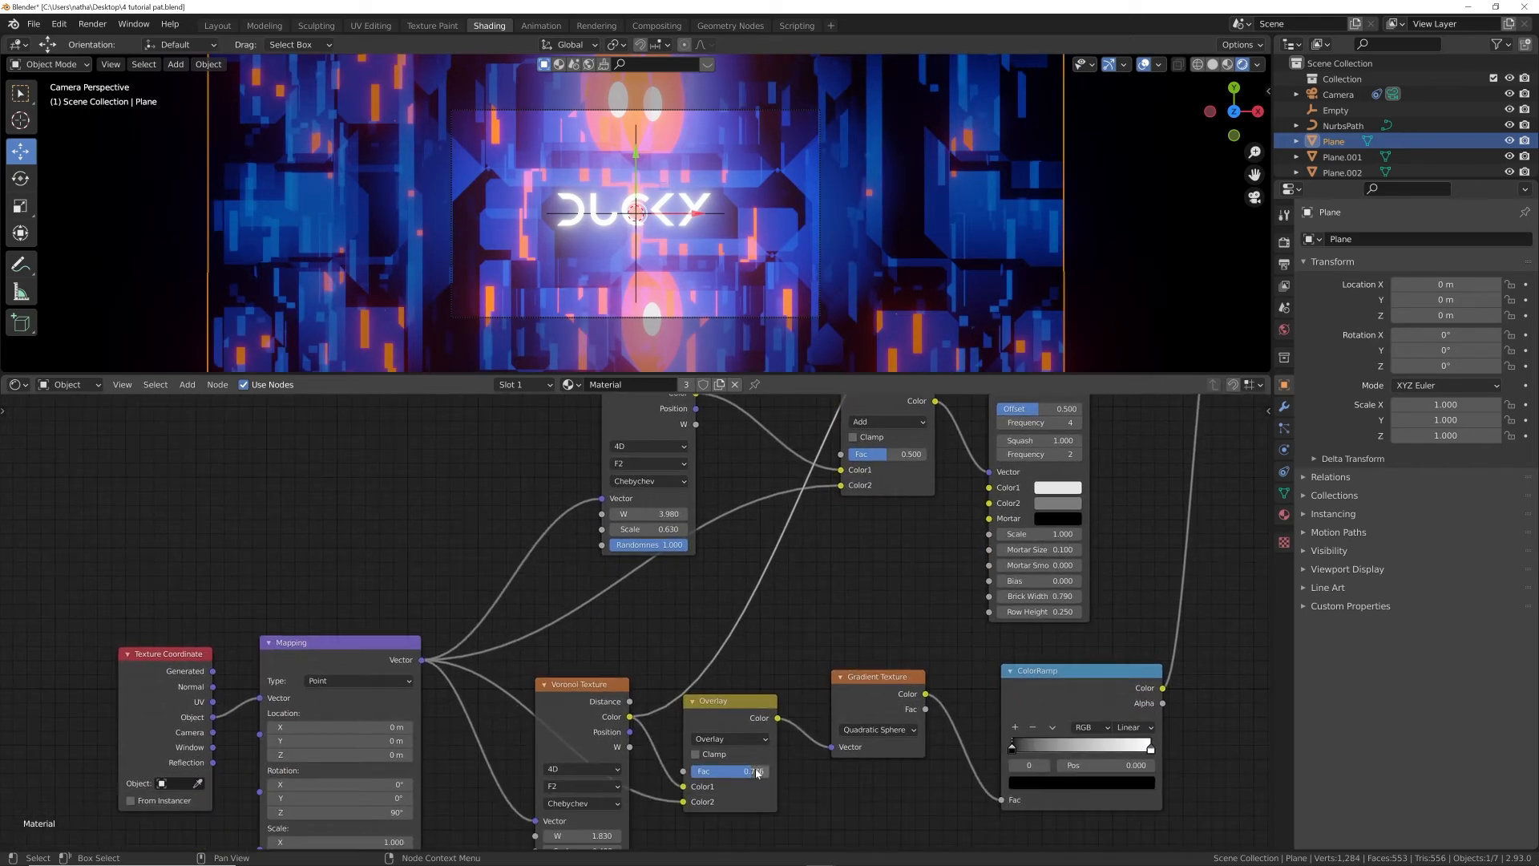
pyautogui.moveTo(756, 771); pyautogui.dragTo(733, 771)
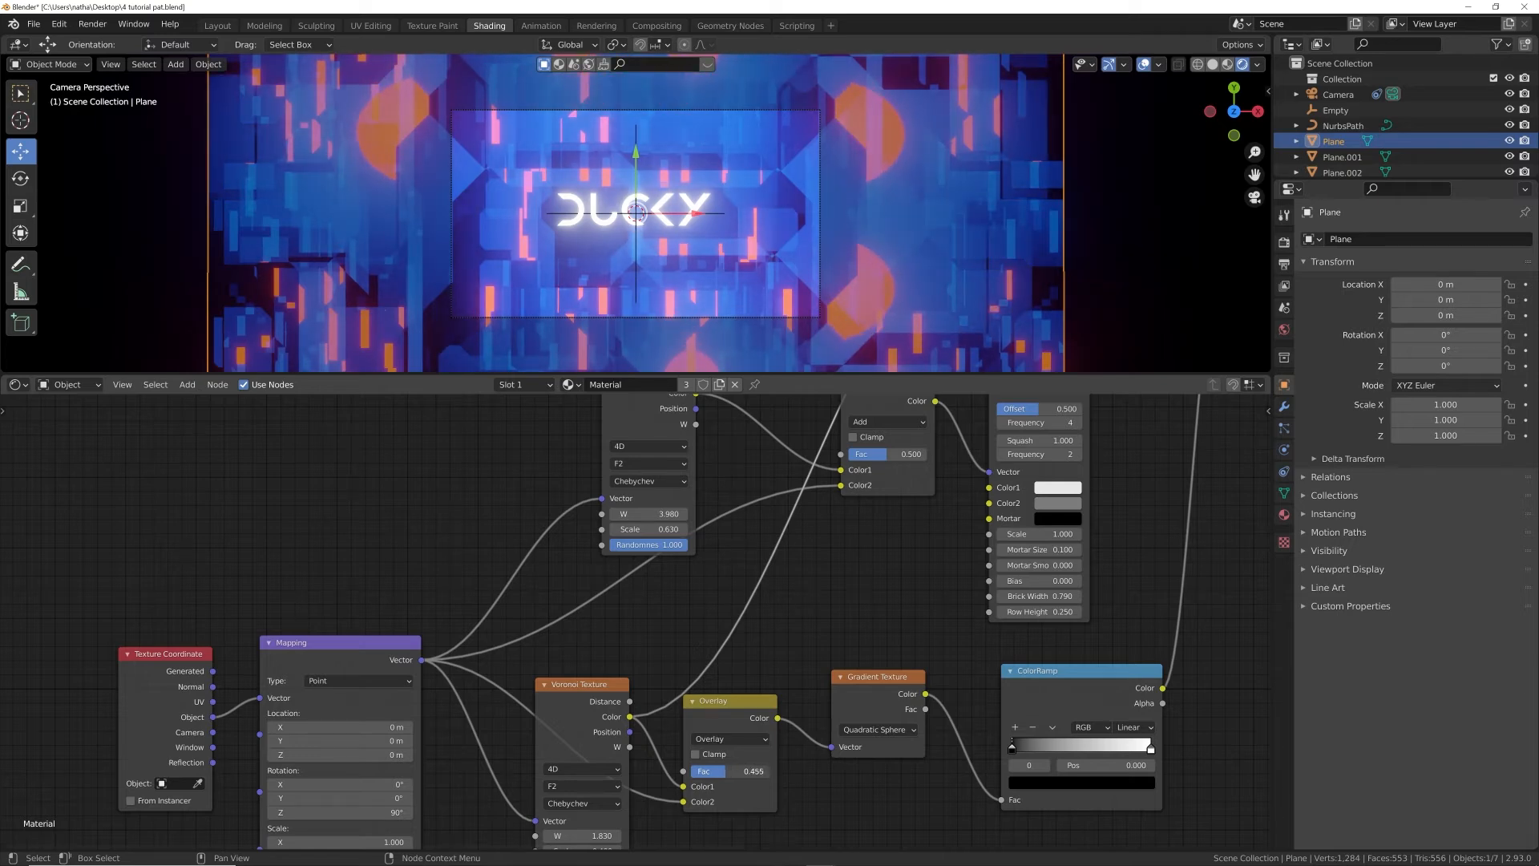
pyautogui.moveTo(745, 718); pyautogui.dragTo(736, 595, button='middle')
pyautogui.scroll(-1, 735, 596)
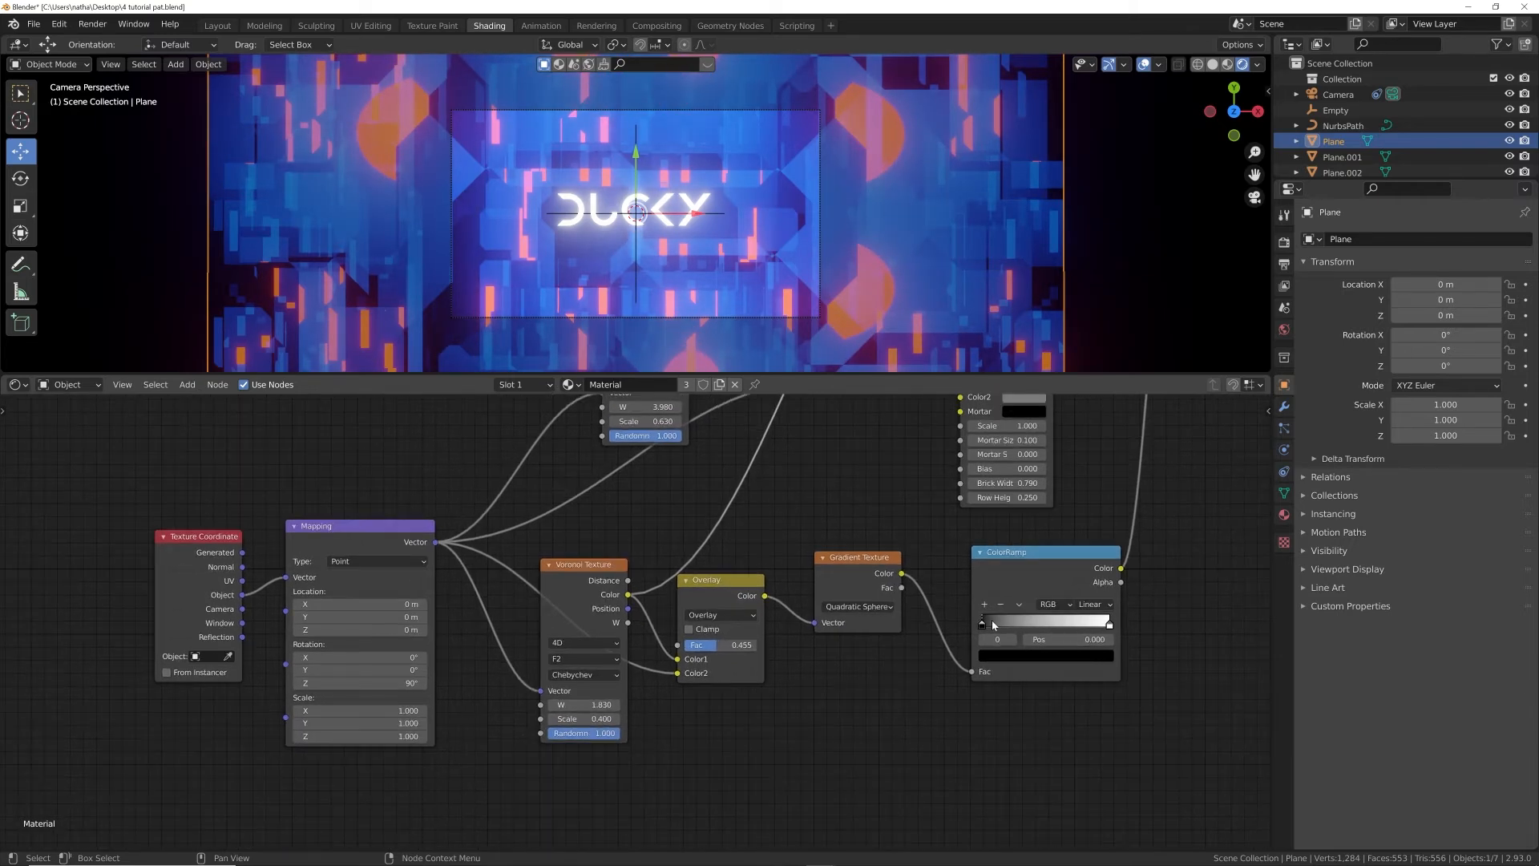
pyautogui.moveTo(985, 625); pyautogui.dragTo(1010, 625)
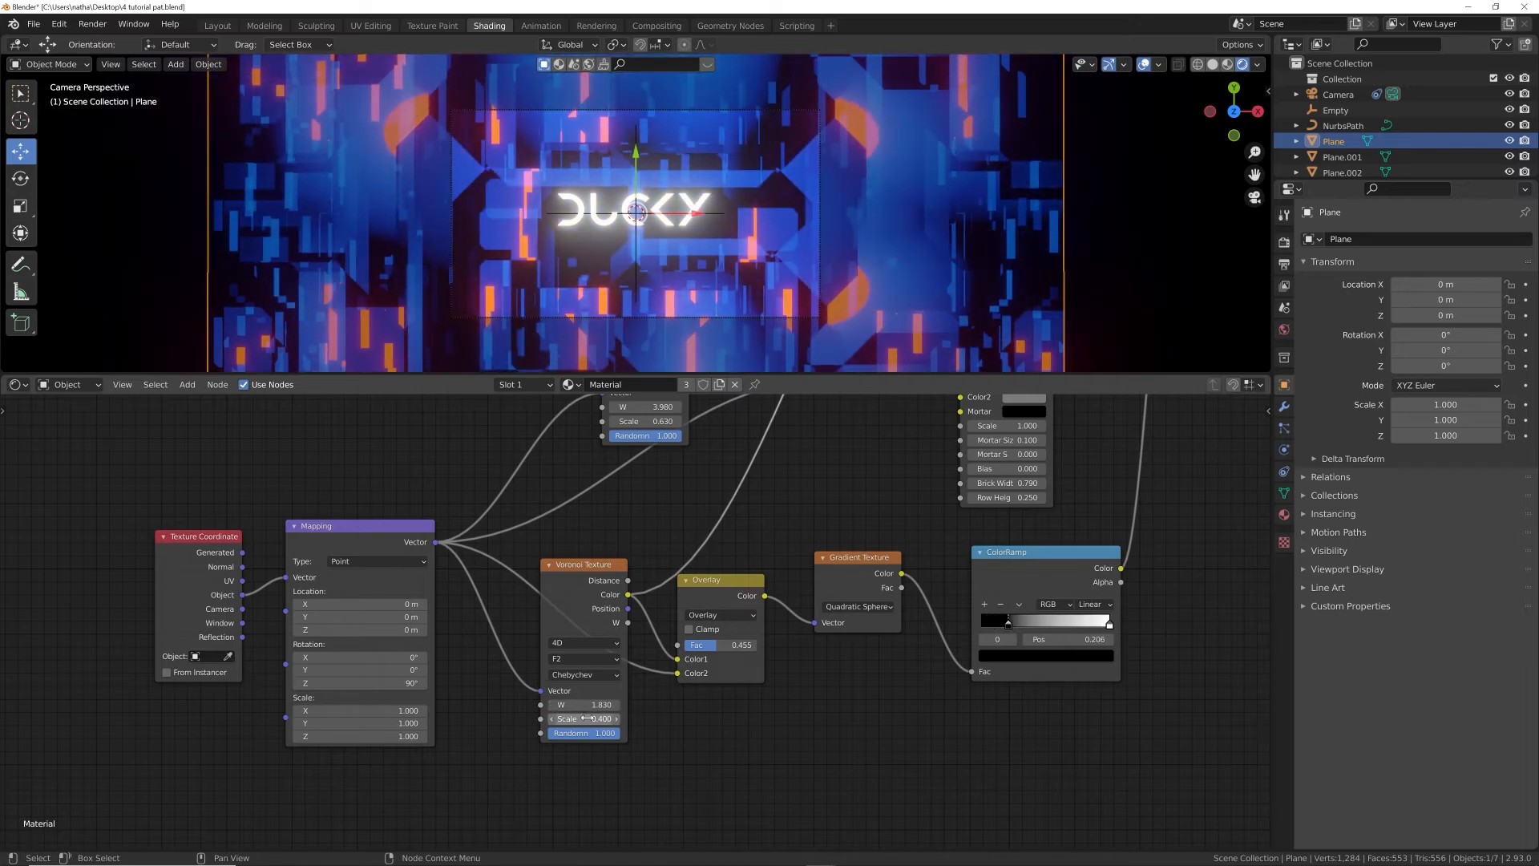
# - Set the lower Voronoi Texture's scale to 0.560 and nudge the upper ColorRamp's white stop further toward black
pyautogui.moveTo(586, 719)
pyautogui.mouseDown()
pyautogui.moveTo(627, 718)
pyautogui.moveTo(613, 718)
pyautogui.mouseUp()
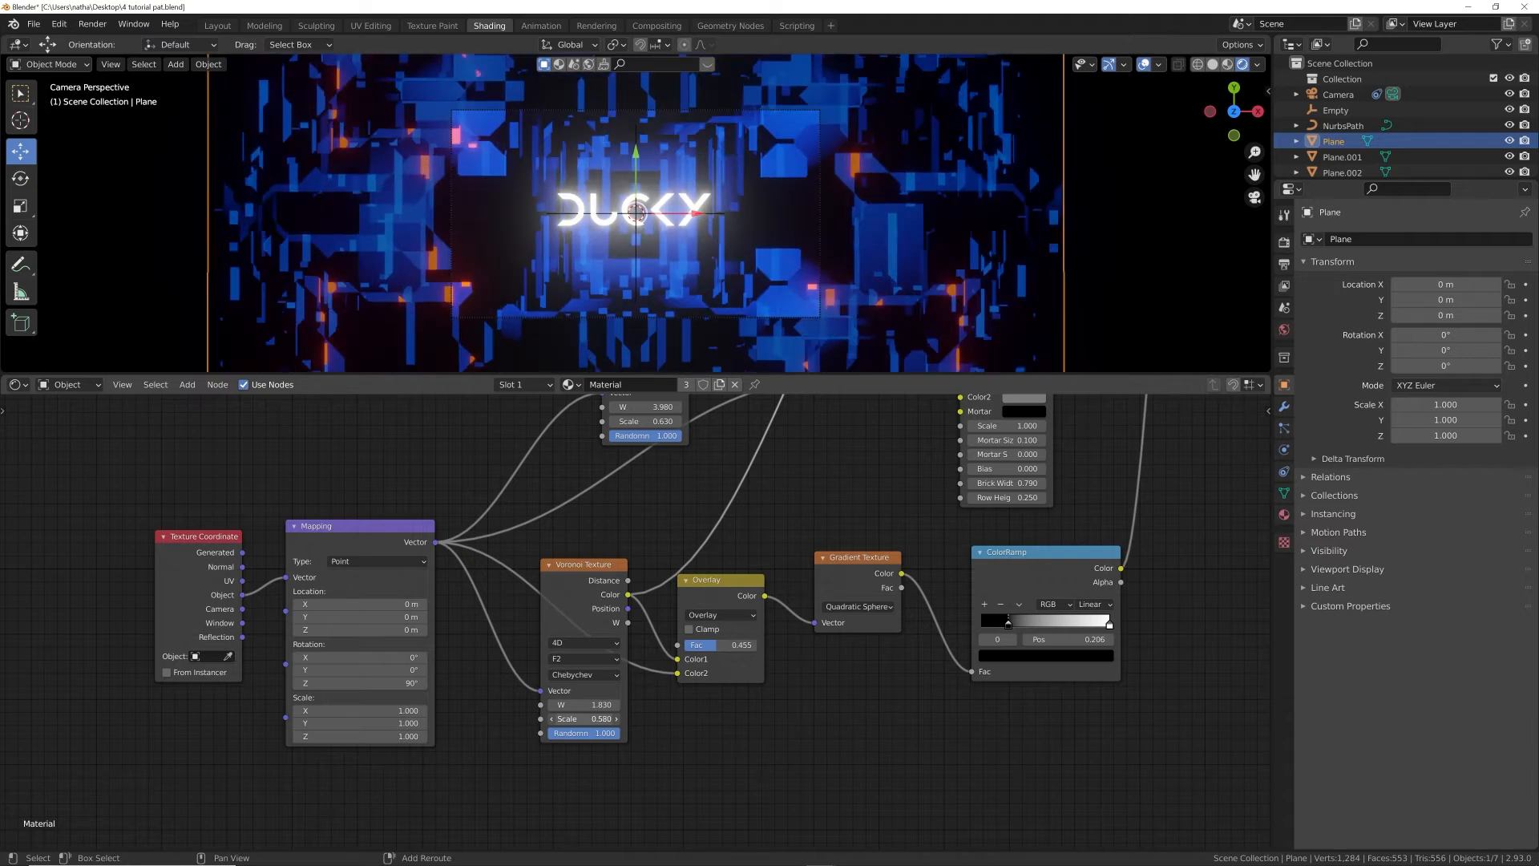
pyautogui.moveTo(794, 544); pyautogui.dragTo(896, 575, button='middle')
pyautogui.moveTo(869, 544); pyautogui.dragTo(850, 544)
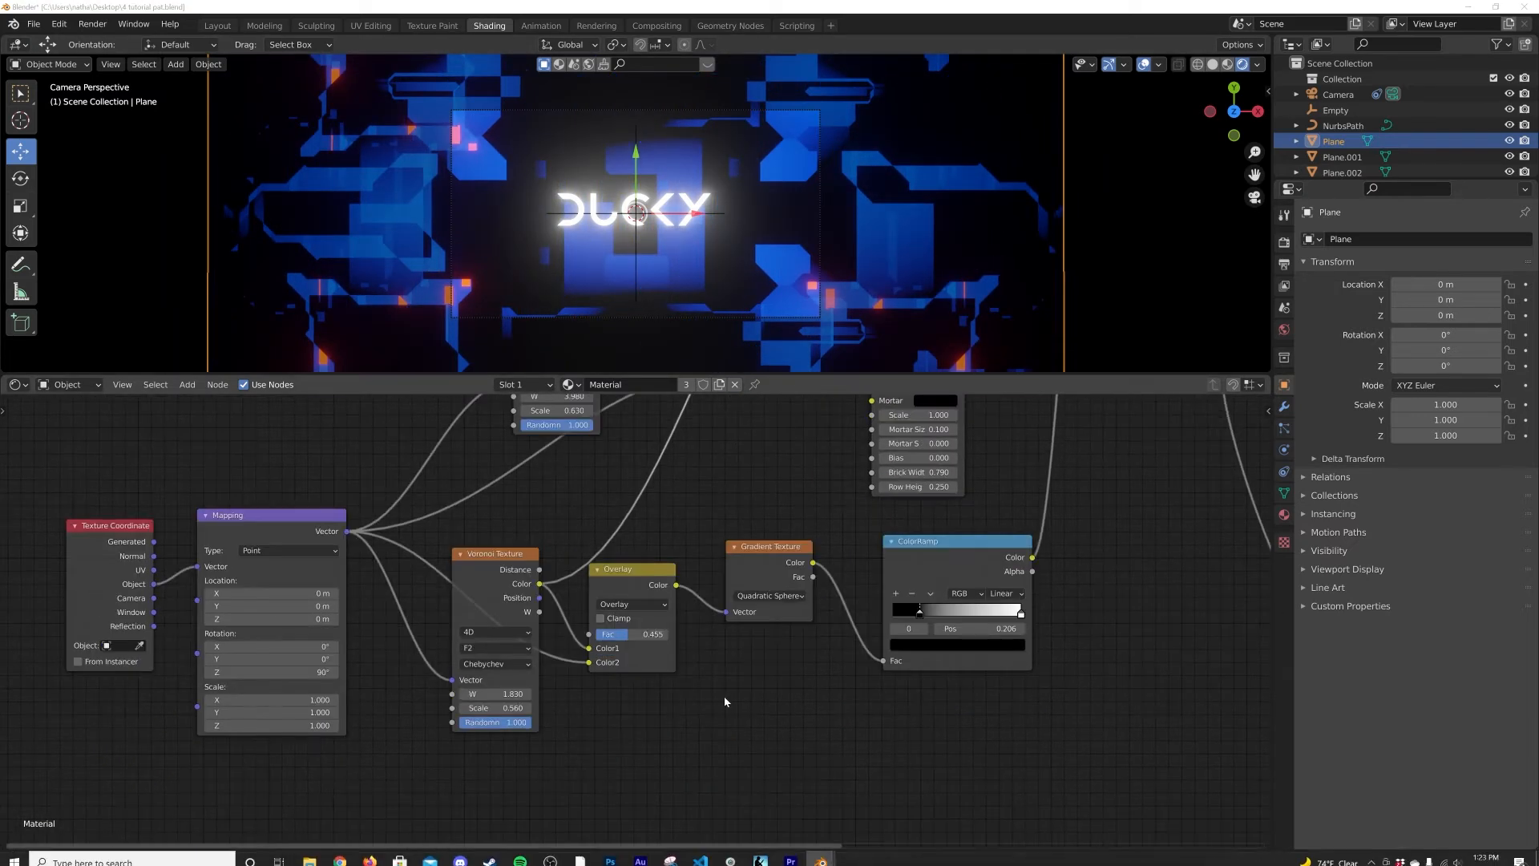
pyautogui.scroll(4, 637, 640)
pyautogui.moveTo(603, 693); pyautogui.dragTo(687, 692, button='middle')
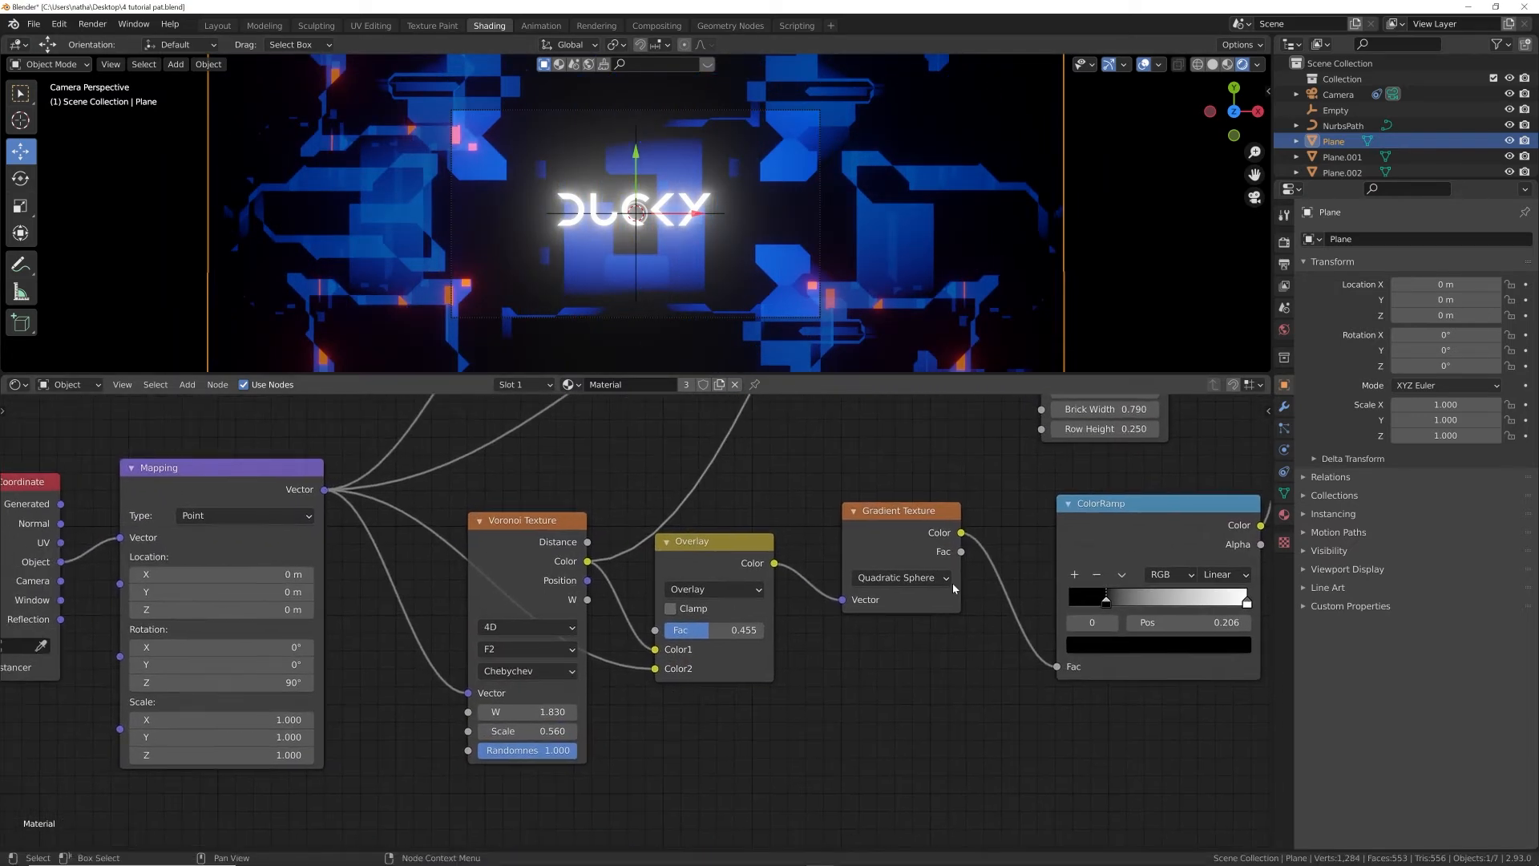
# - Set the lower Voronoi Texture's W to 5.660 and the black stop of the ColorRamp after the Gradient Texture to 0.275
pyautogui.scroll(3, 705, 172)
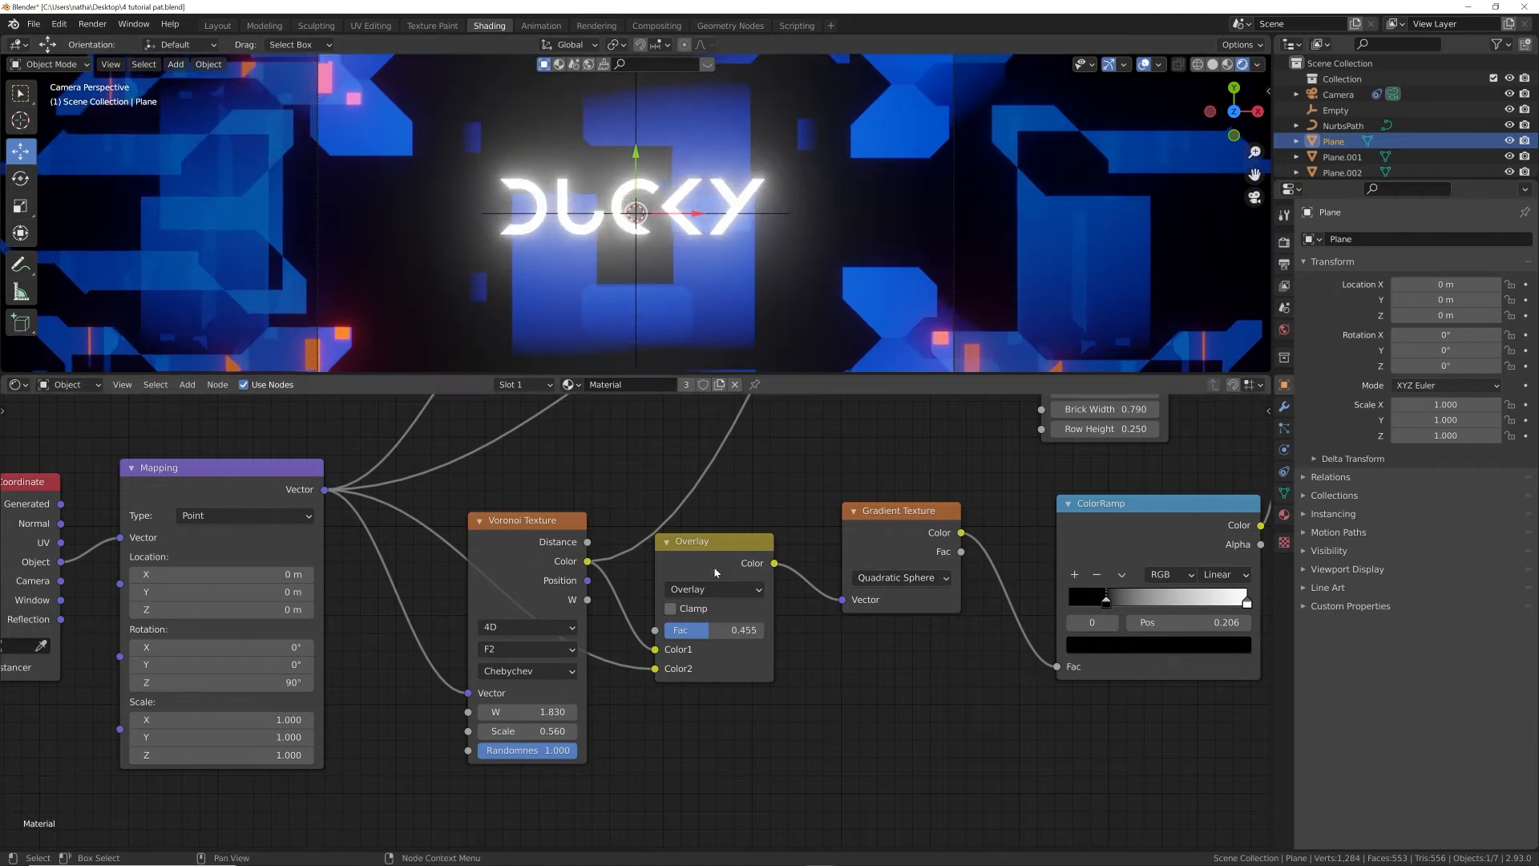
pyautogui.scroll(-1, 641, 666)
pyautogui.moveTo(561, 694); pyautogui.dragTo(1207, 694)
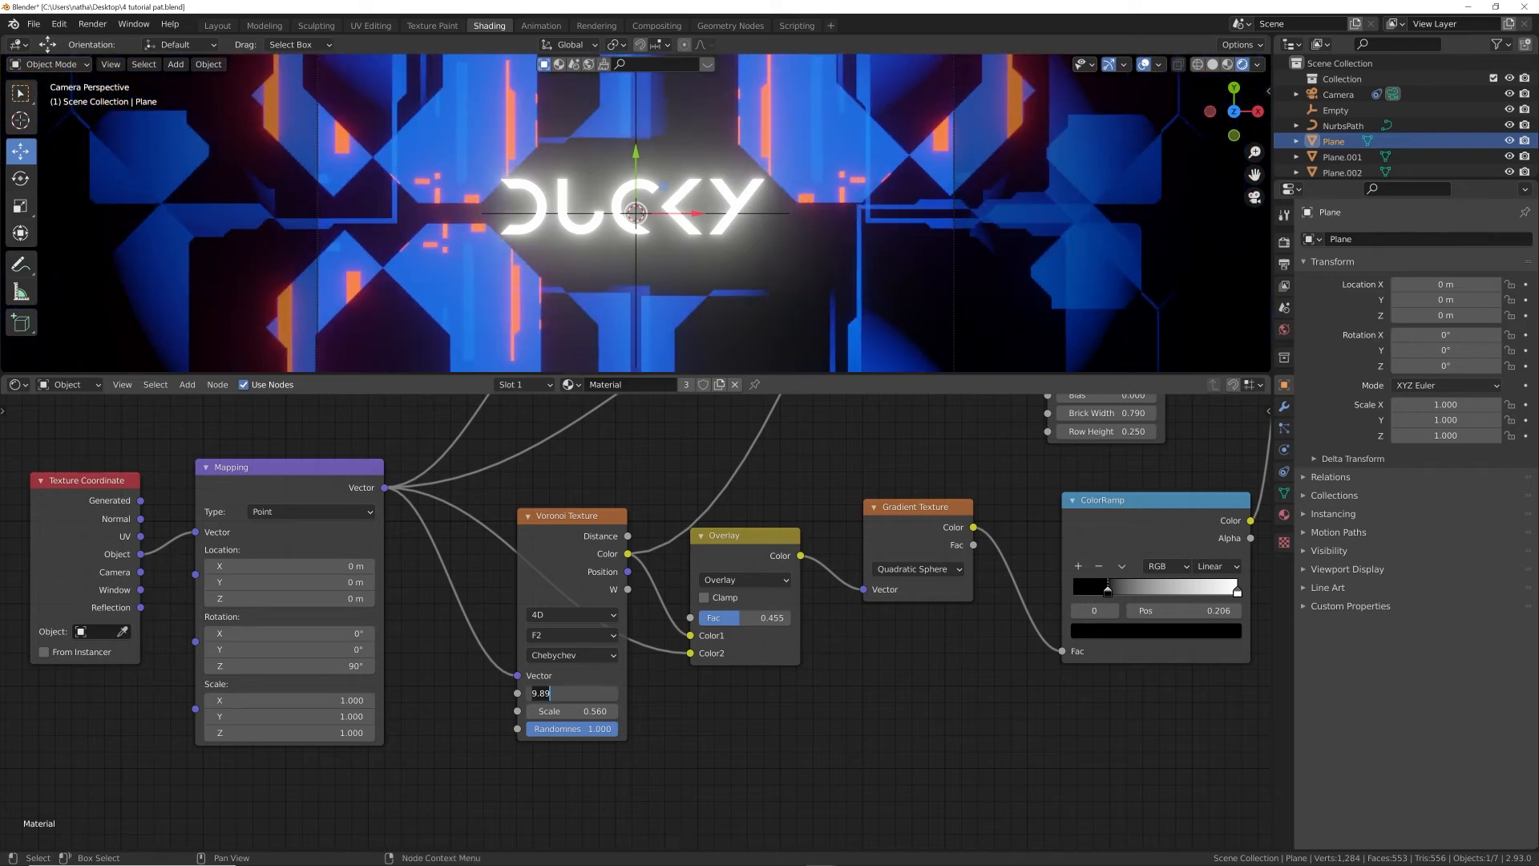
pyautogui.write('5')
pyautogui.press('Return')
pyautogui.moveTo(583, 692); pyautogui.dragTo(636, 692)
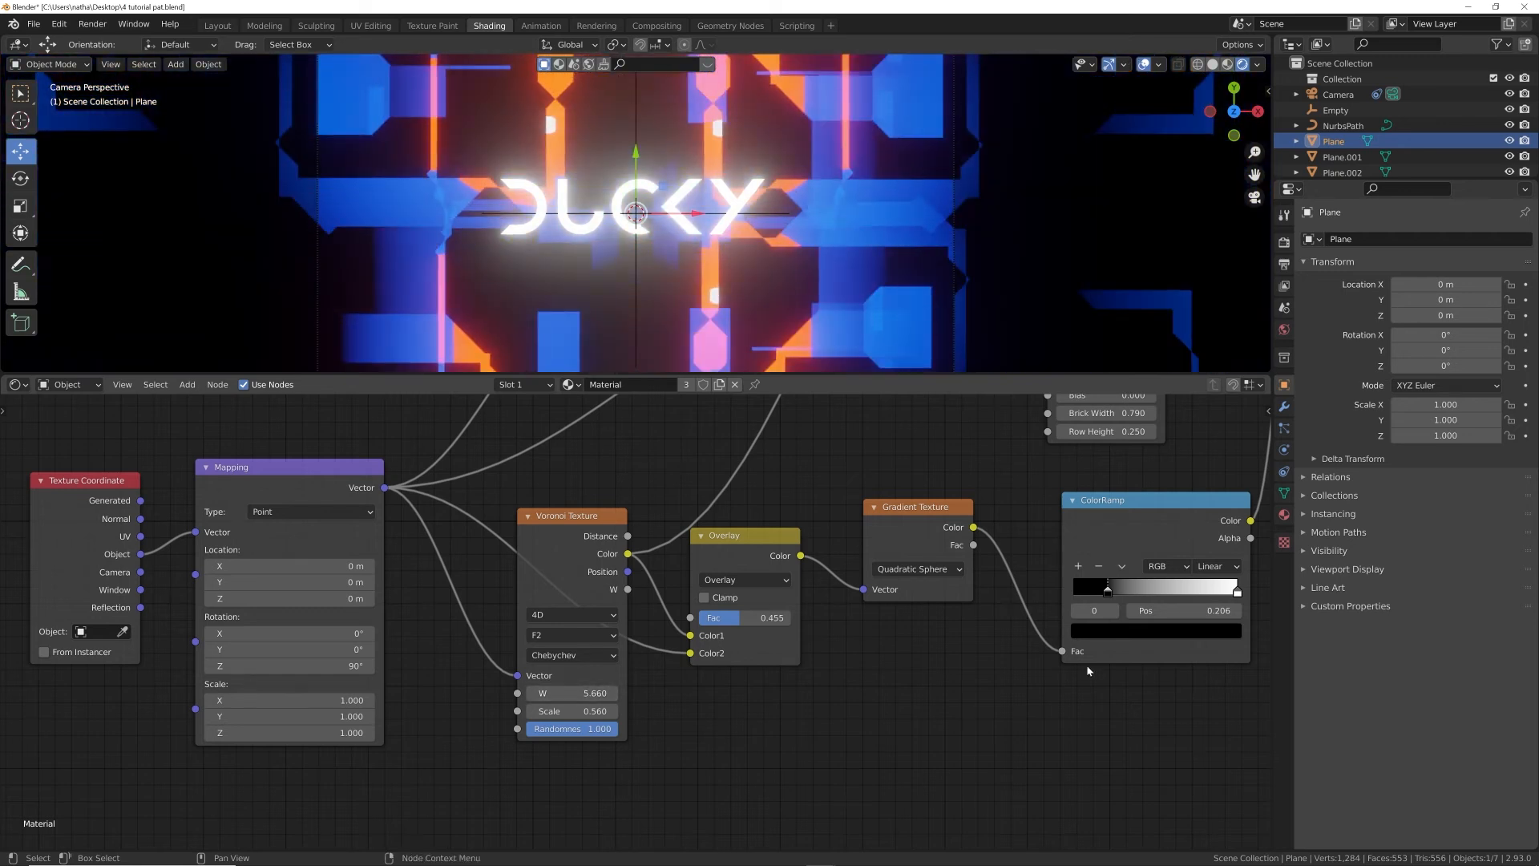
pyautogui.moveTo(1110, 593); pyautogui.dragTo(1078, 597)
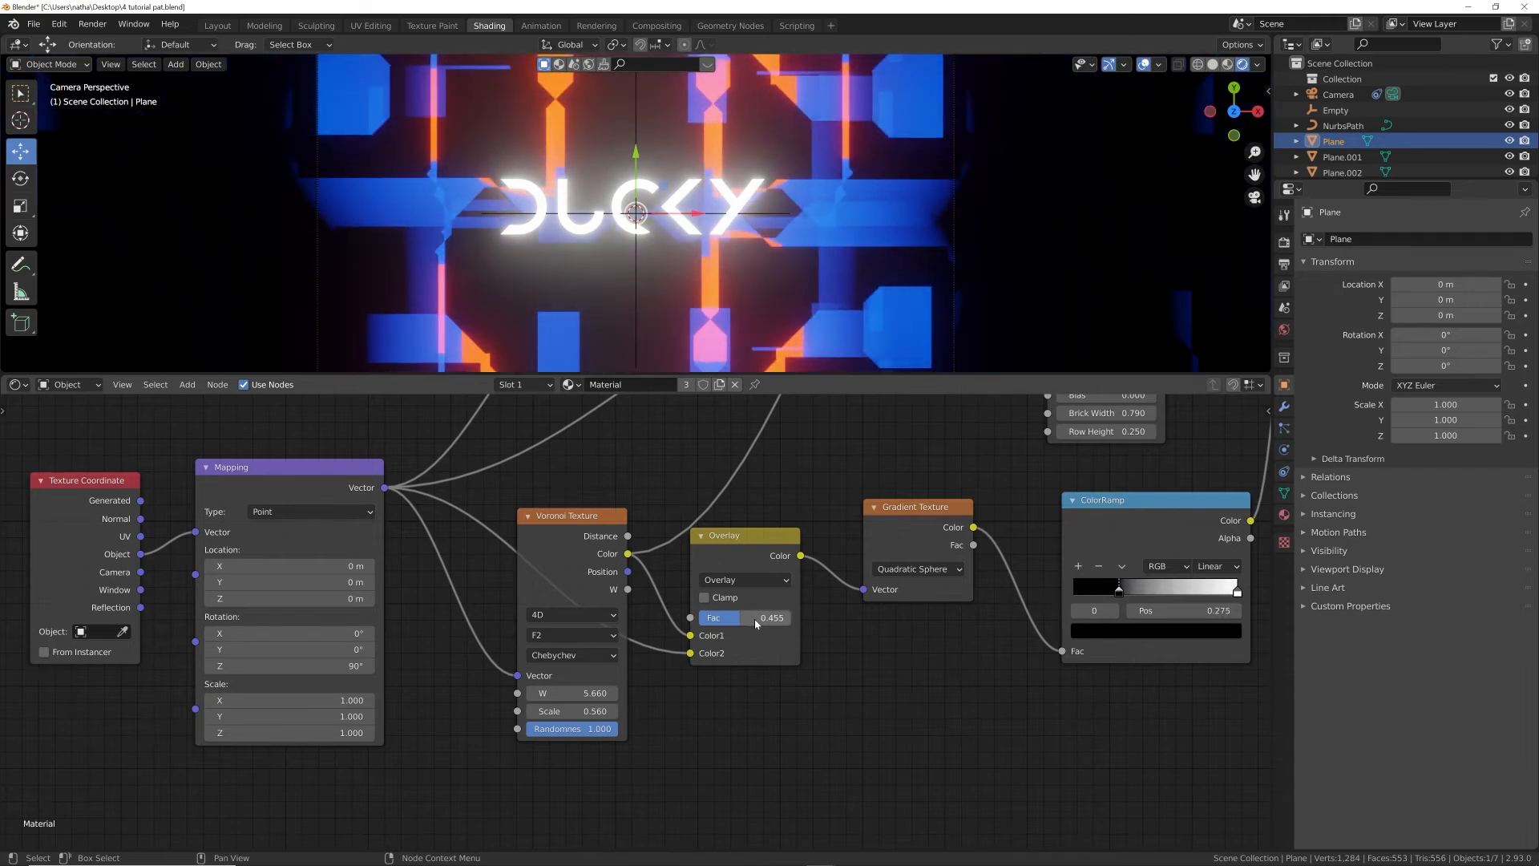
# - Set the Overlay node's factor to 0.505 and the lower Voronoi Texture's scale to 0.920
pyautogui.moveTo(756, 619)
pyautogui.mouseDown()
pyautogui.moveTo(722, 618)
pyautogui.moveTo(771, 619)
pyautogui.moveTo(750, 618)
pyautogui.mouseUp()
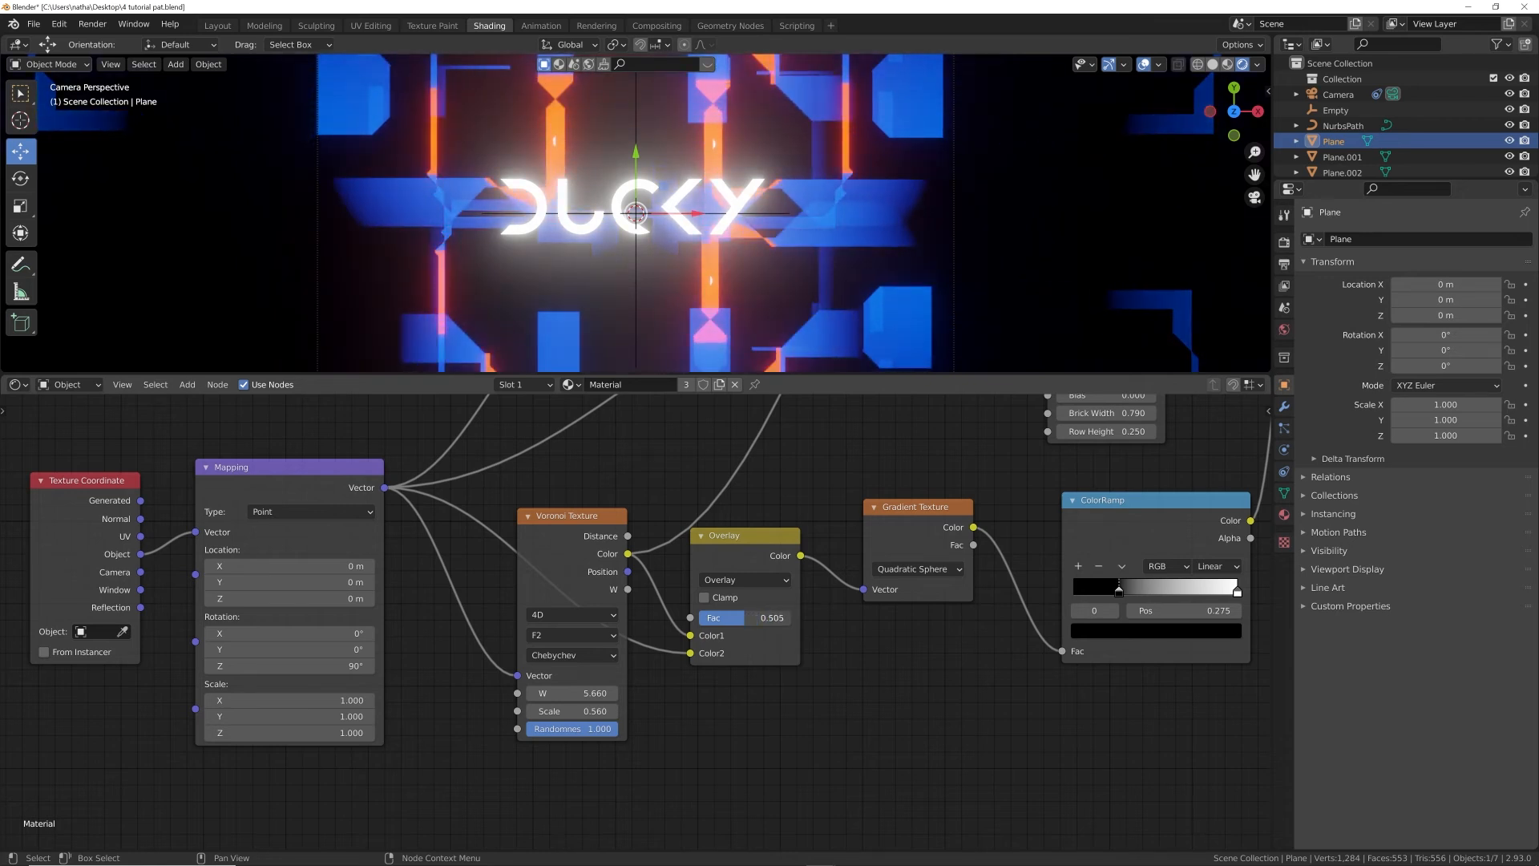
pyautogui.scroll(-3, 691, 329)
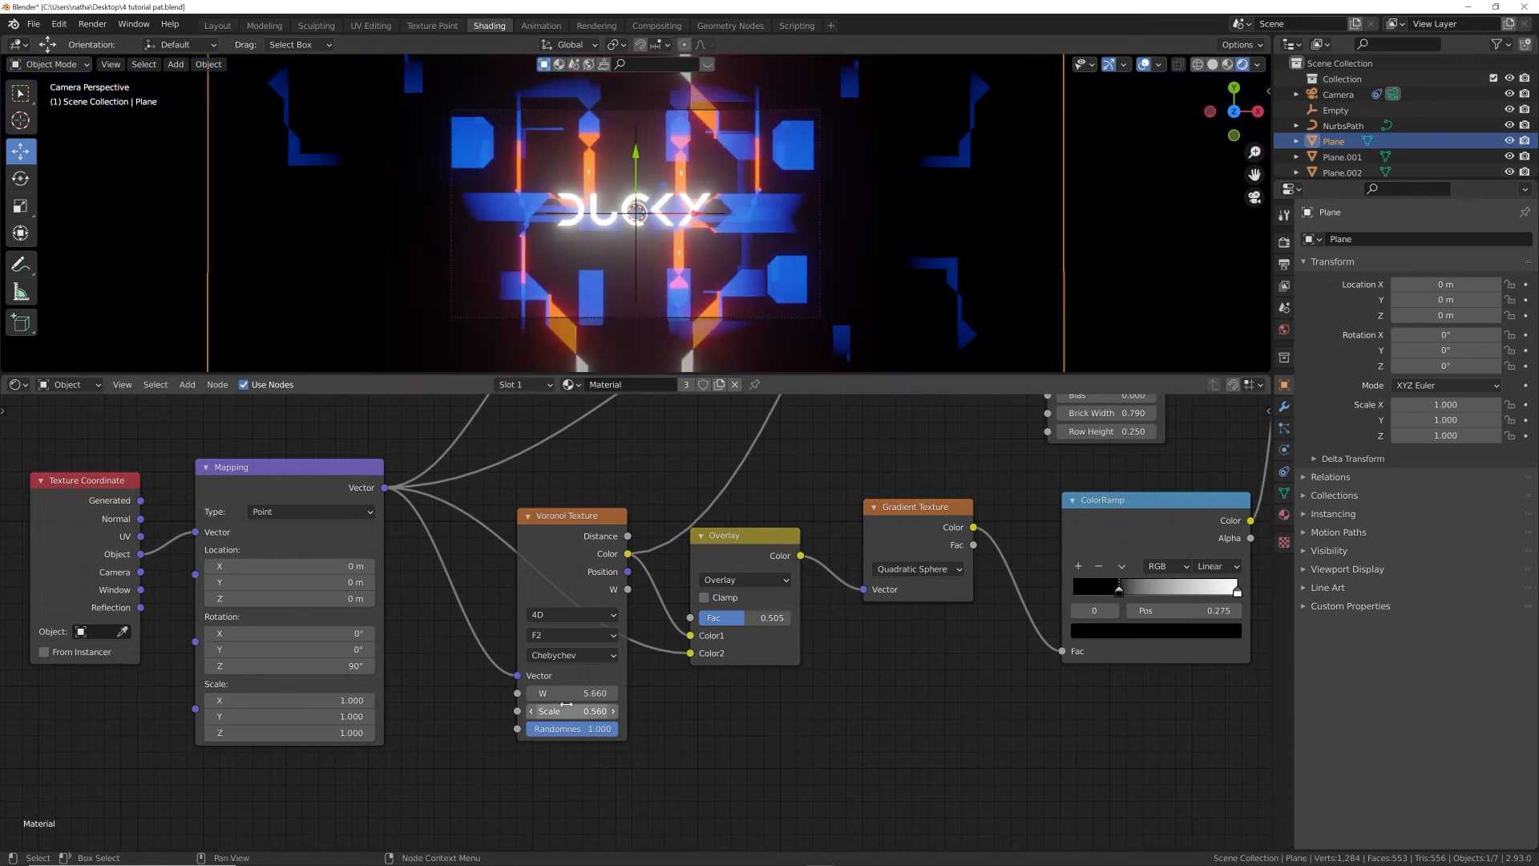
pyautogui.moveTo(576, 707); pyautogui.dragTo(609, 707)
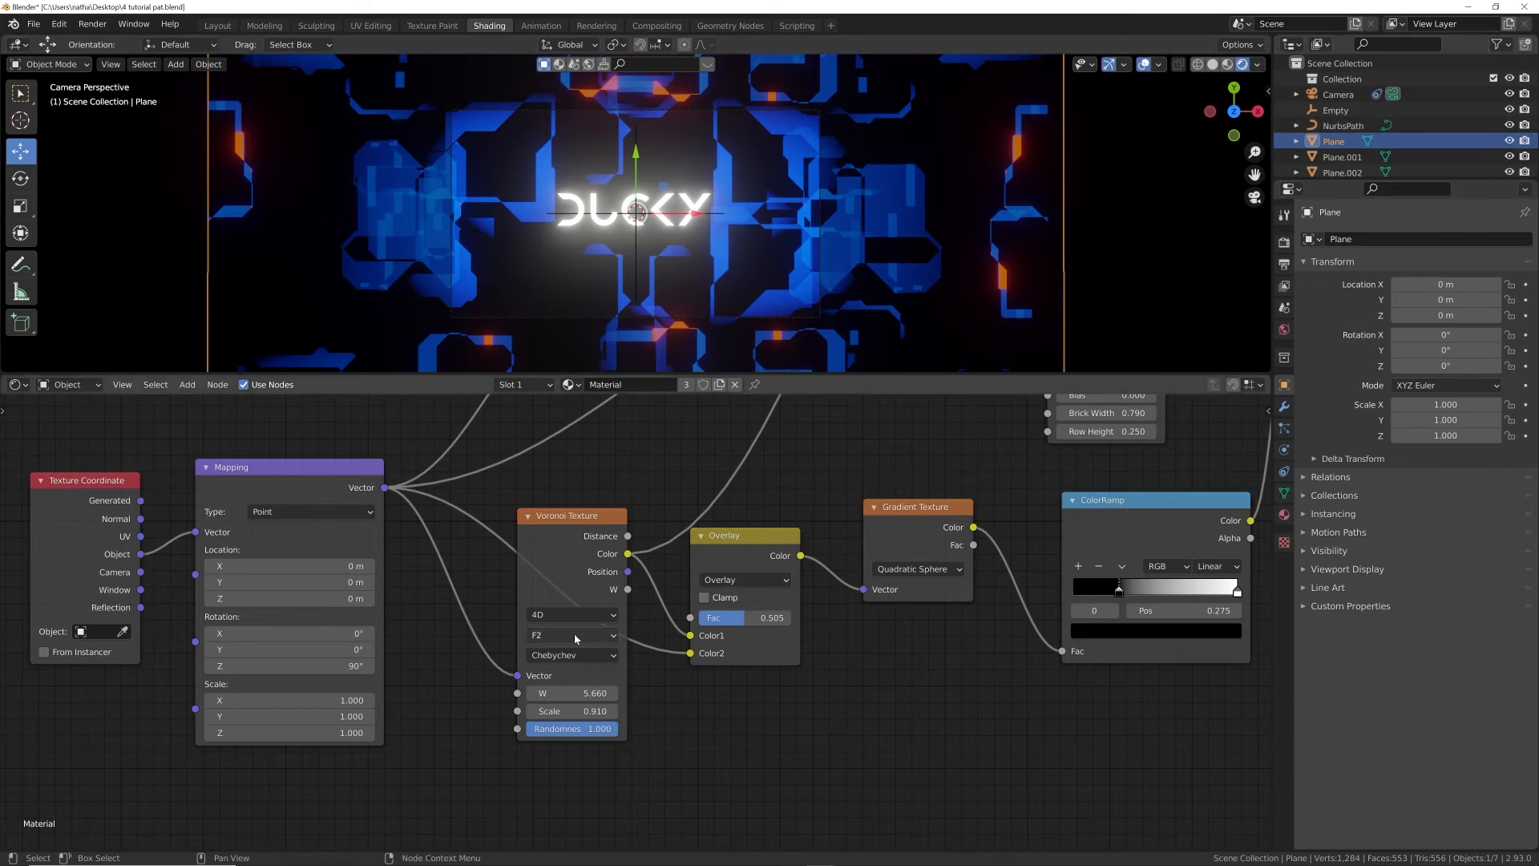
pyautogui.moveTo(573, 711)
pyautogui.mouseDown()
pyautogui.moveTo(602, 711)
pyautogui.moveTo(553, 711)
pyautogui.moveTo(573, 711)
pyautogui.mouseUp()
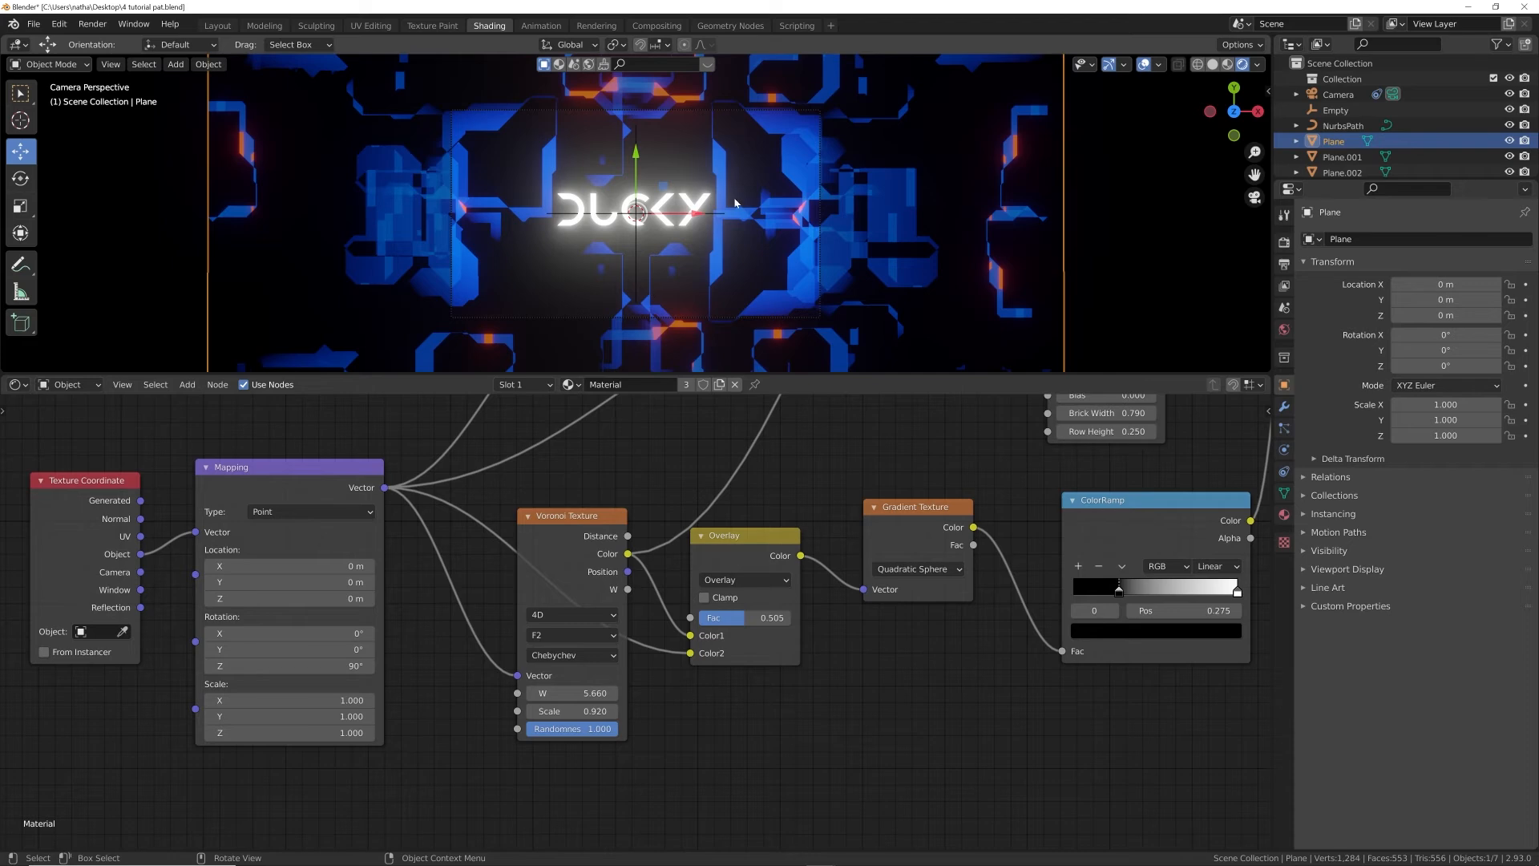
# - Shift the white stop of the upper ColorRamp, which feeds the Mix node's factor, slightly away from the black stop
pyautogui.moveTo(853, 612); pyautogui.dragTo(797, 808, button='middle')
pyautogui.scroll(-6, 740, 584)
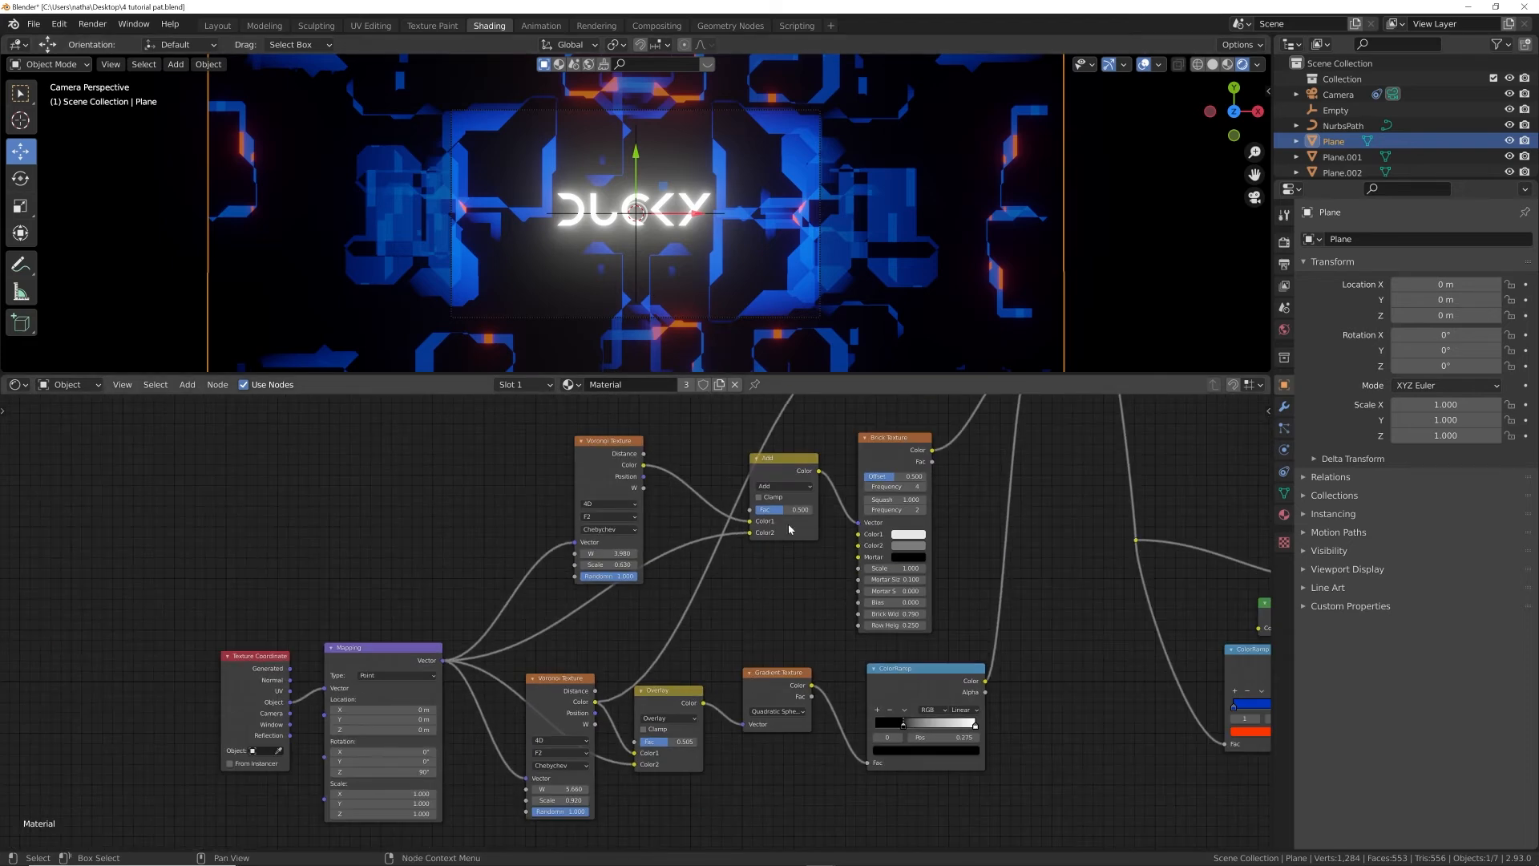
pyautogui.moveTo(737, 437); pyautogui.dragTo(657, 687, button='middle')
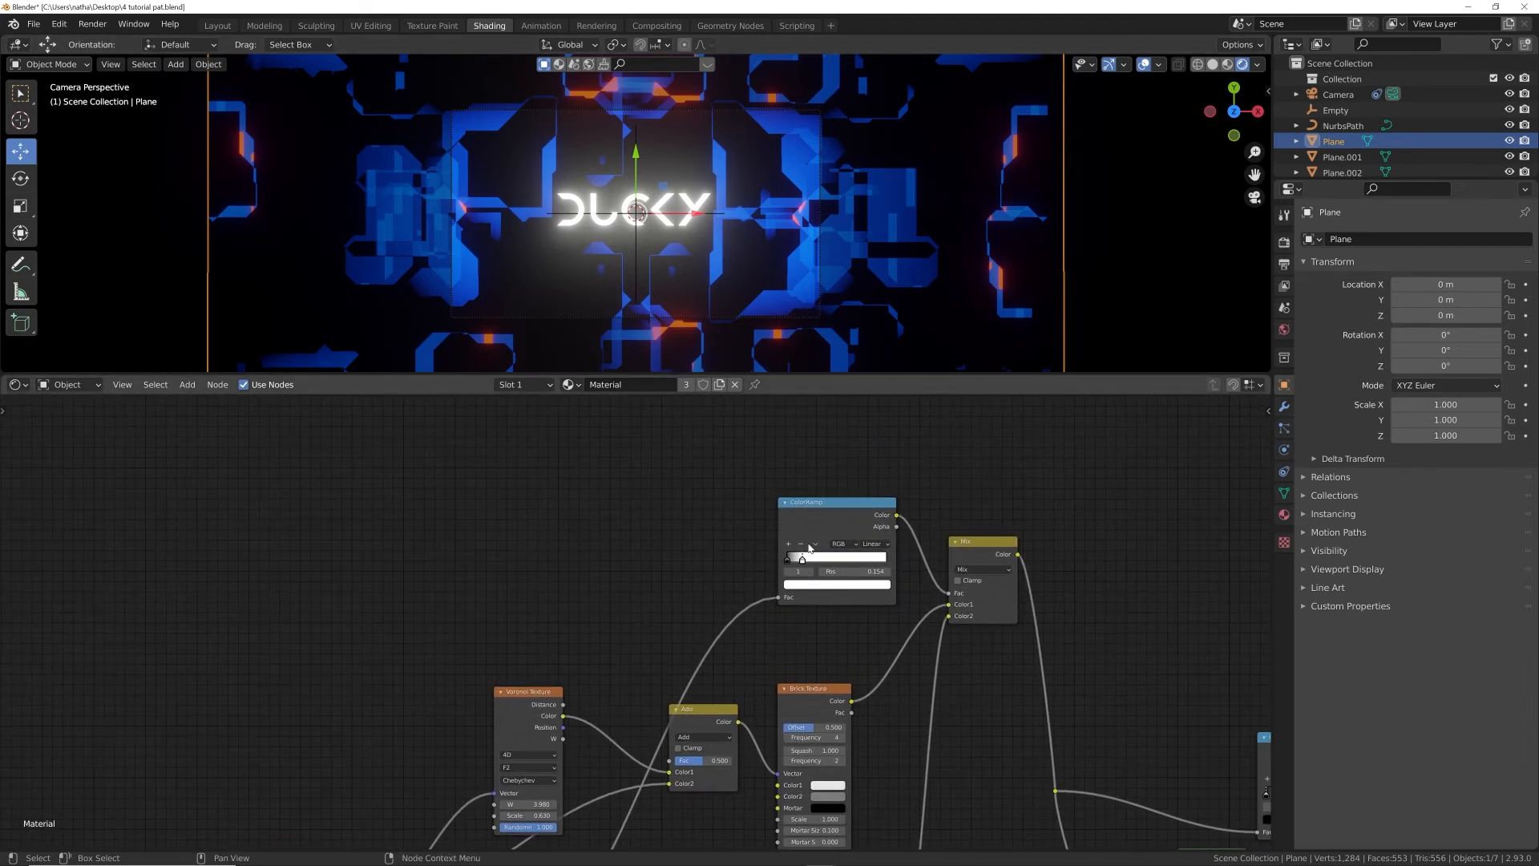
pyautogui.moveTo(804, 563); pyautogui.dragTo(817, 571)
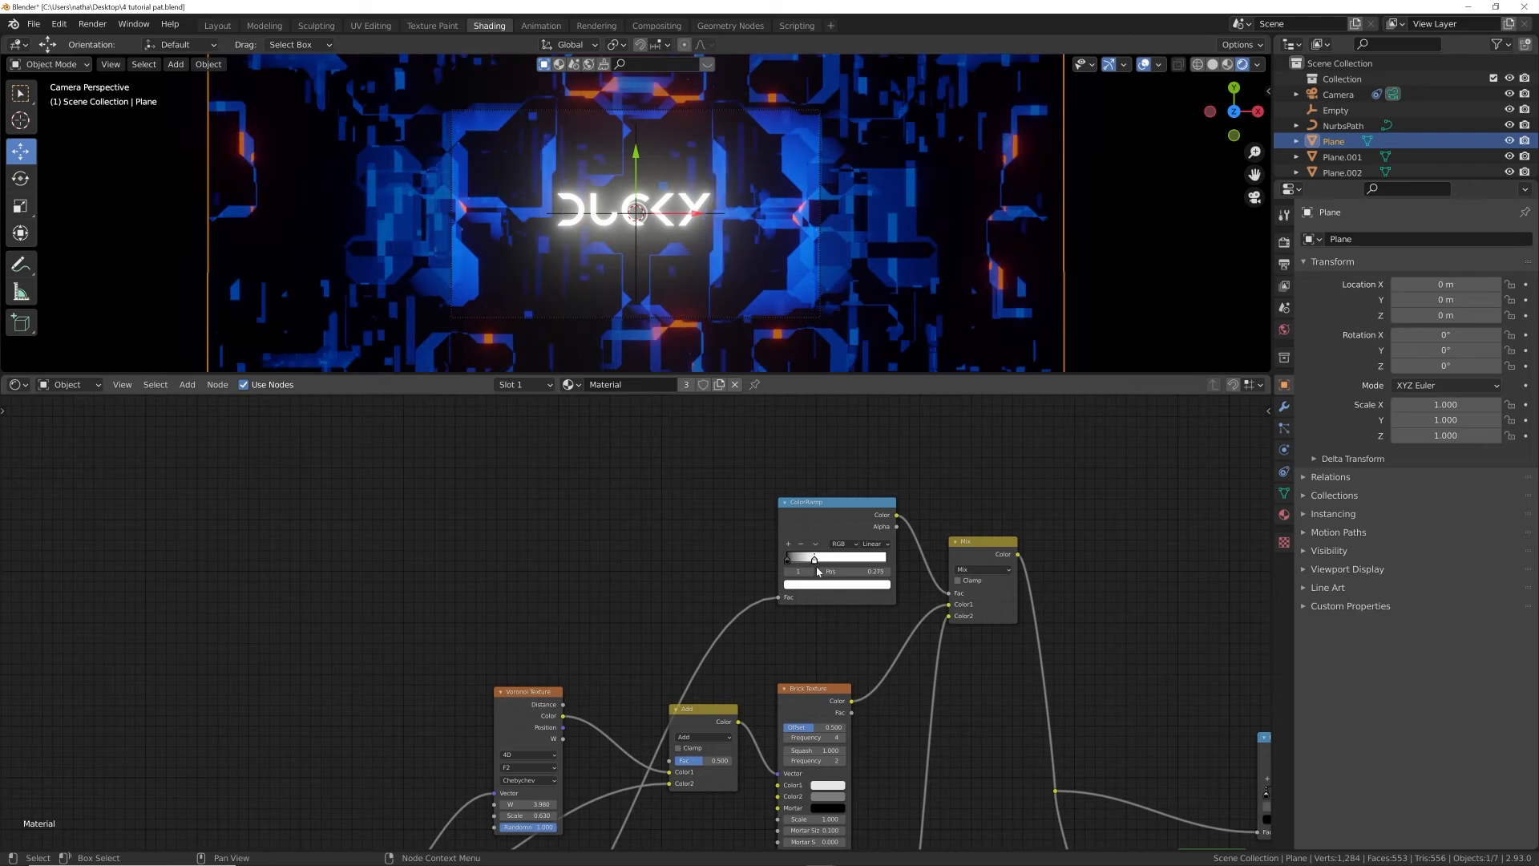
# - Set the W value of the upper Voronoi Texture, which feeds the Add node, to 6.130
pyautogui.moveTo(539, 694); pyautogui.dragTo(605, 421, button='middle')
pyautogui.scroll(2, 641, 622)
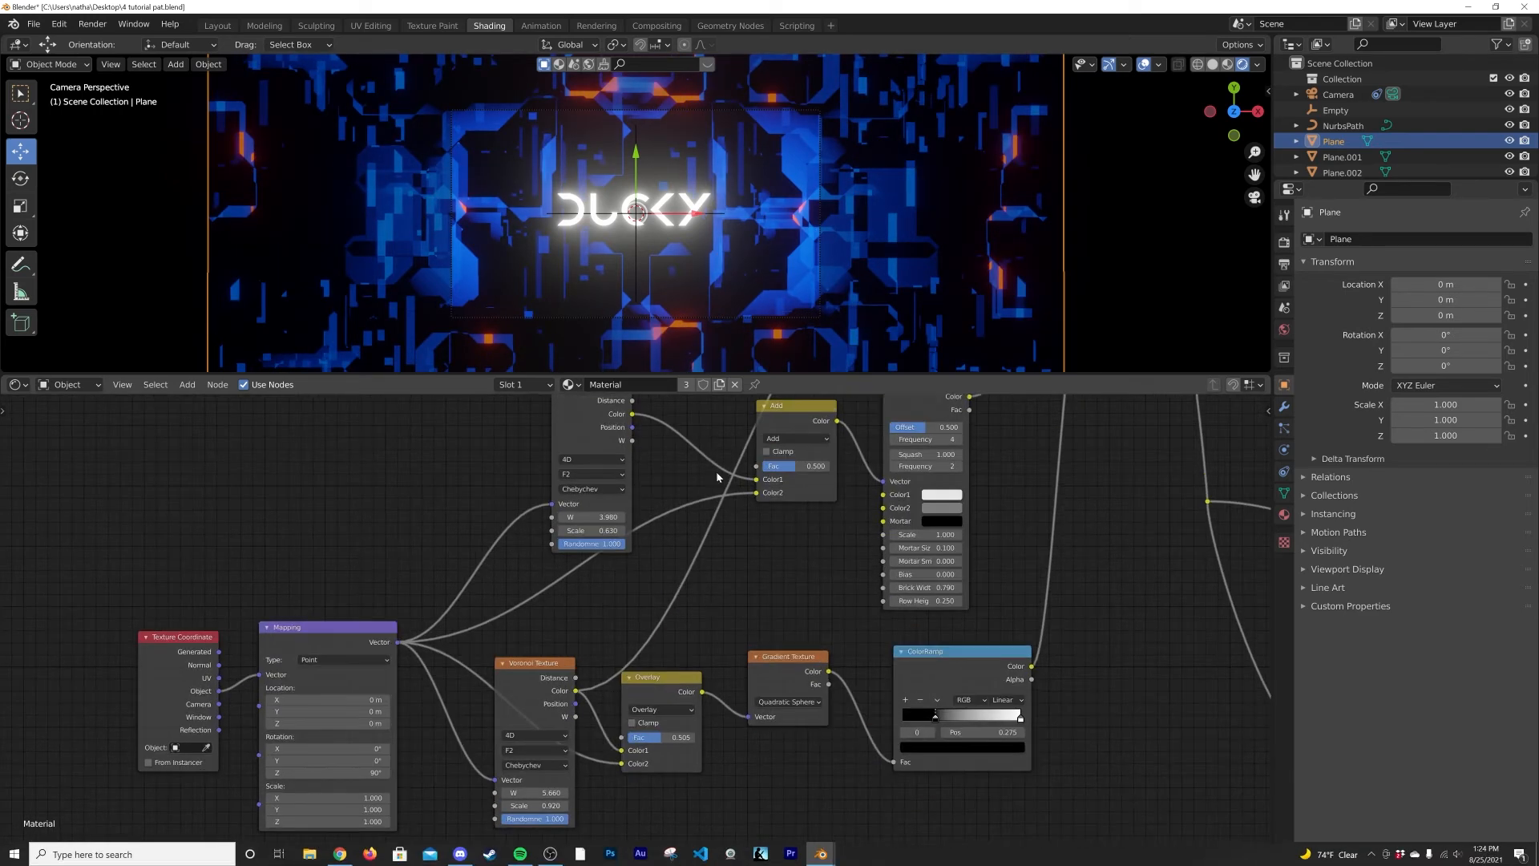
pyautogui.scroll(2, 706, 257)
pyautogui.moveTo(638, 596); pyautogui.dragTo(633, 701, button='middle')
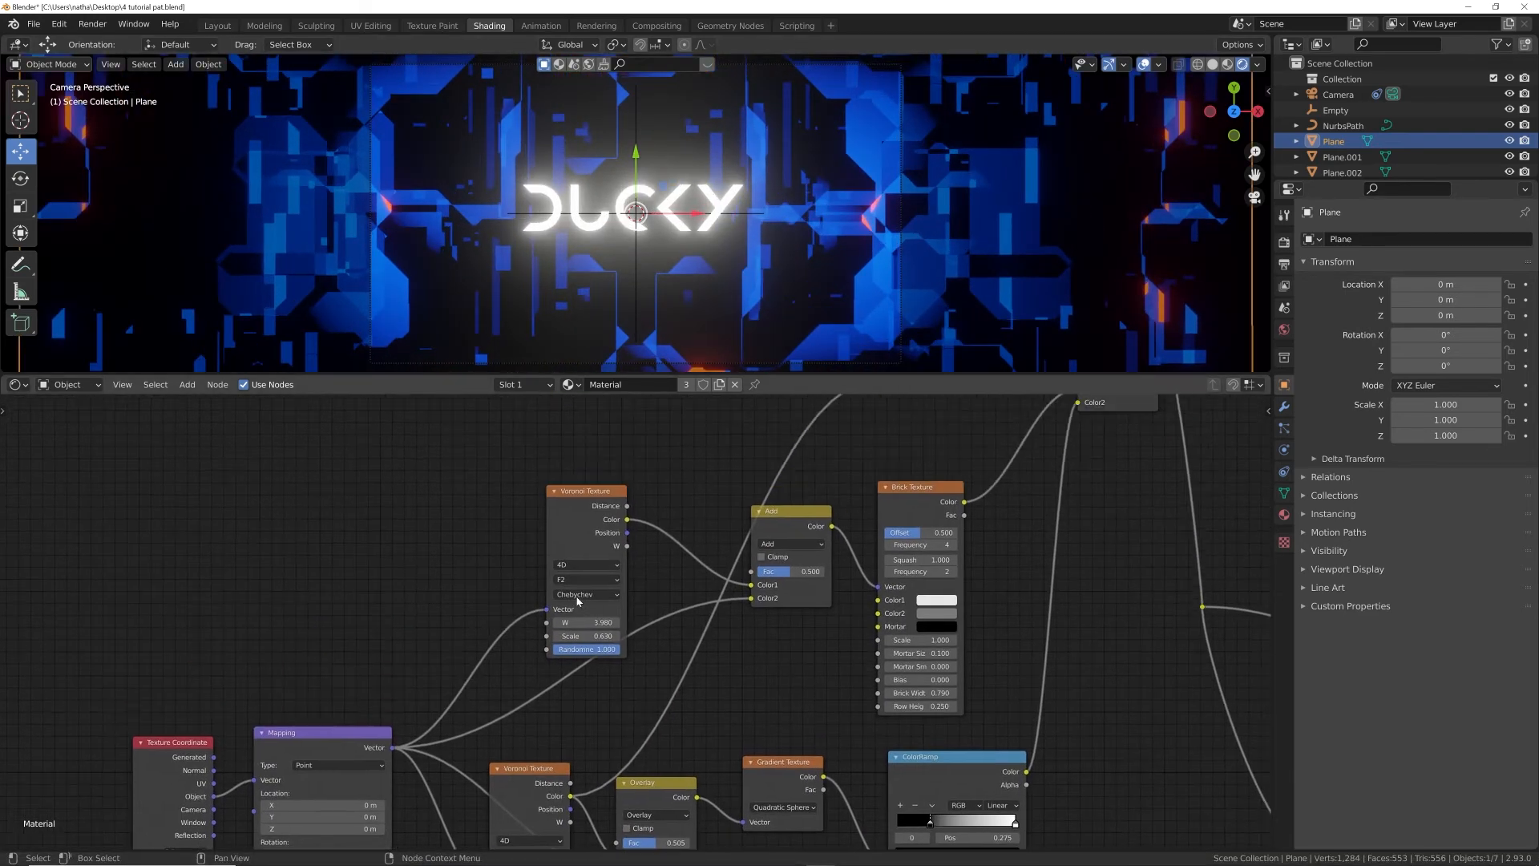
pyautogui.moveTo(571, 622); pyautogui.dragTo(674, 621)
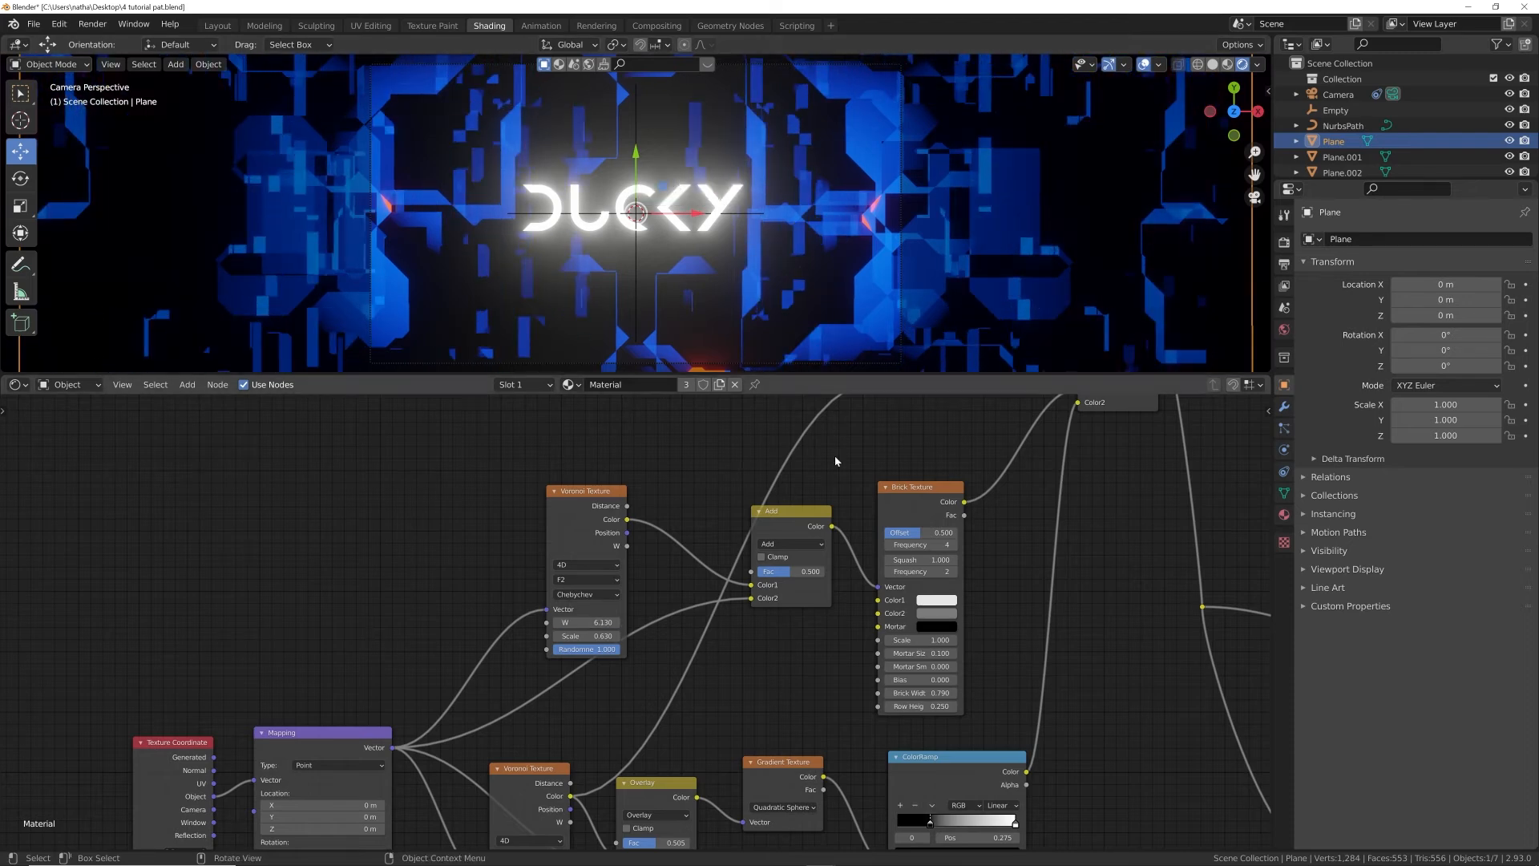
pyautogui.press('Home')
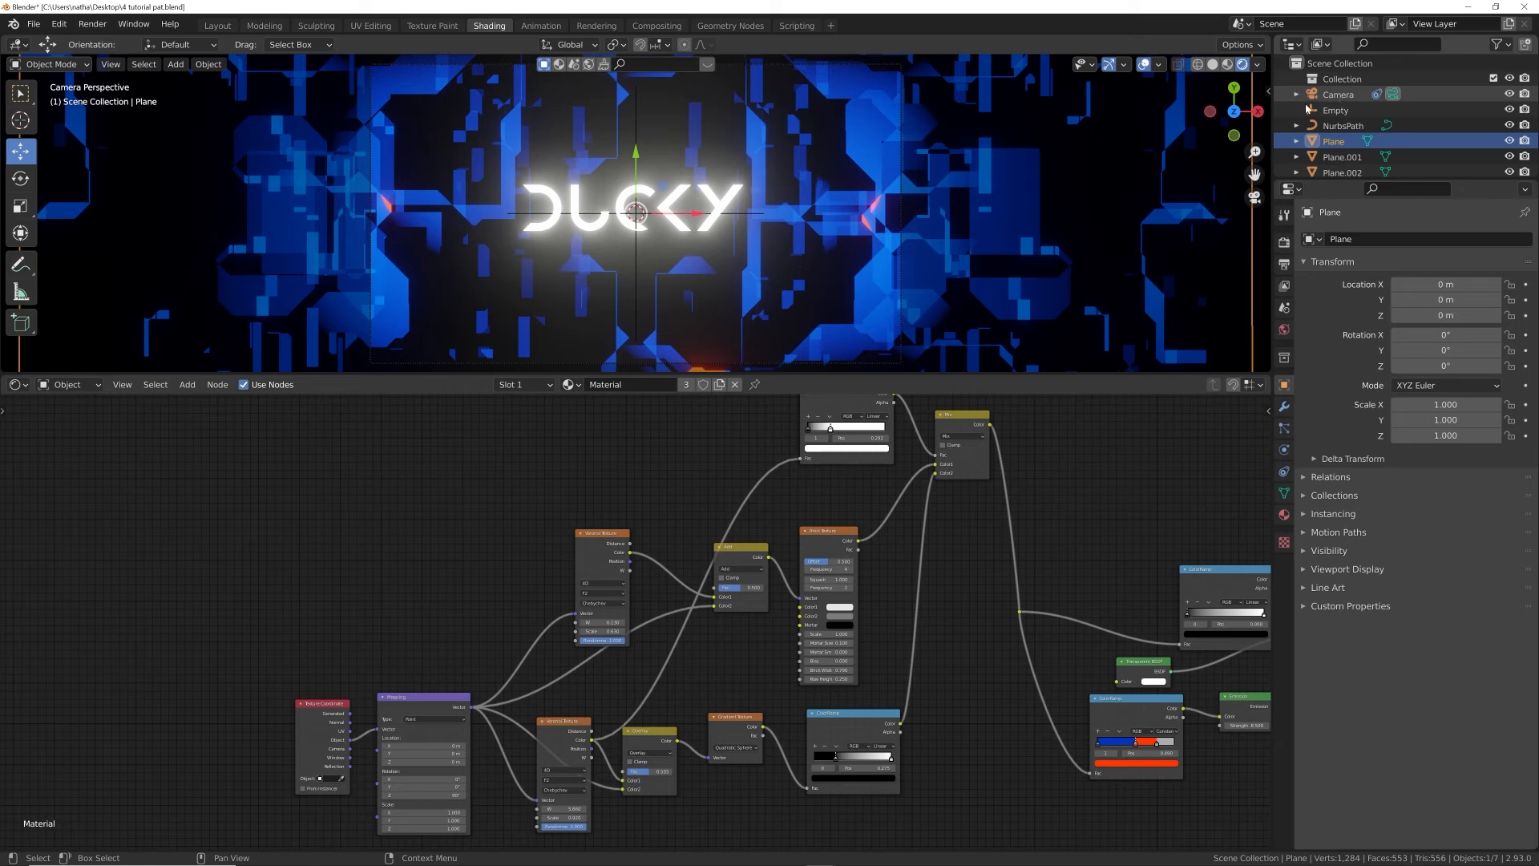
# - Change the default F-Curve interpolation in the animation preferences to Bezier
pyautogui.click(60, 24)
pyautogui.click(94, 246)
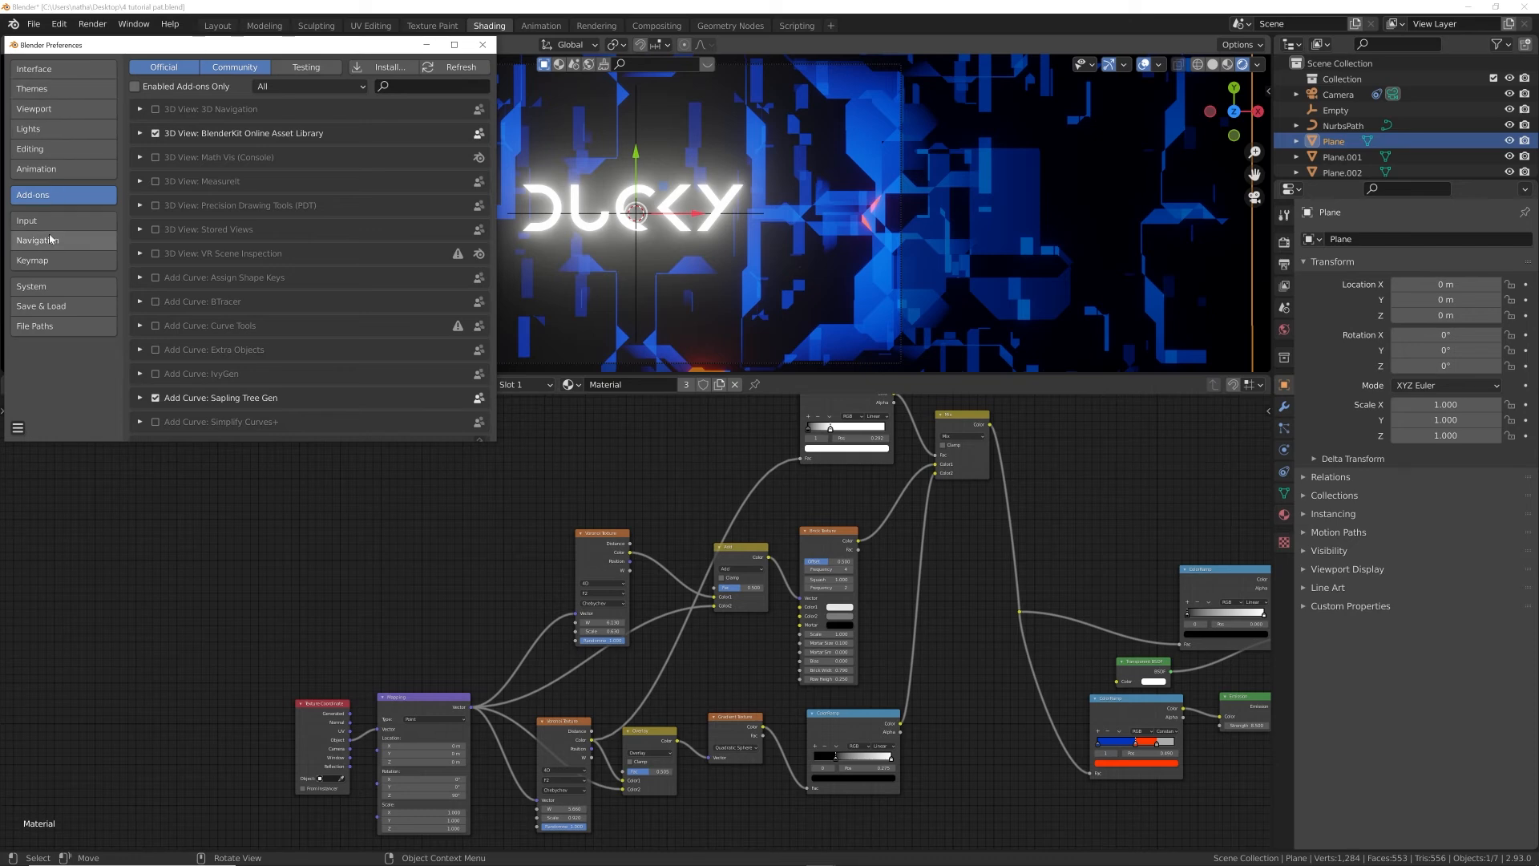
pyautogui.click(55, 151)
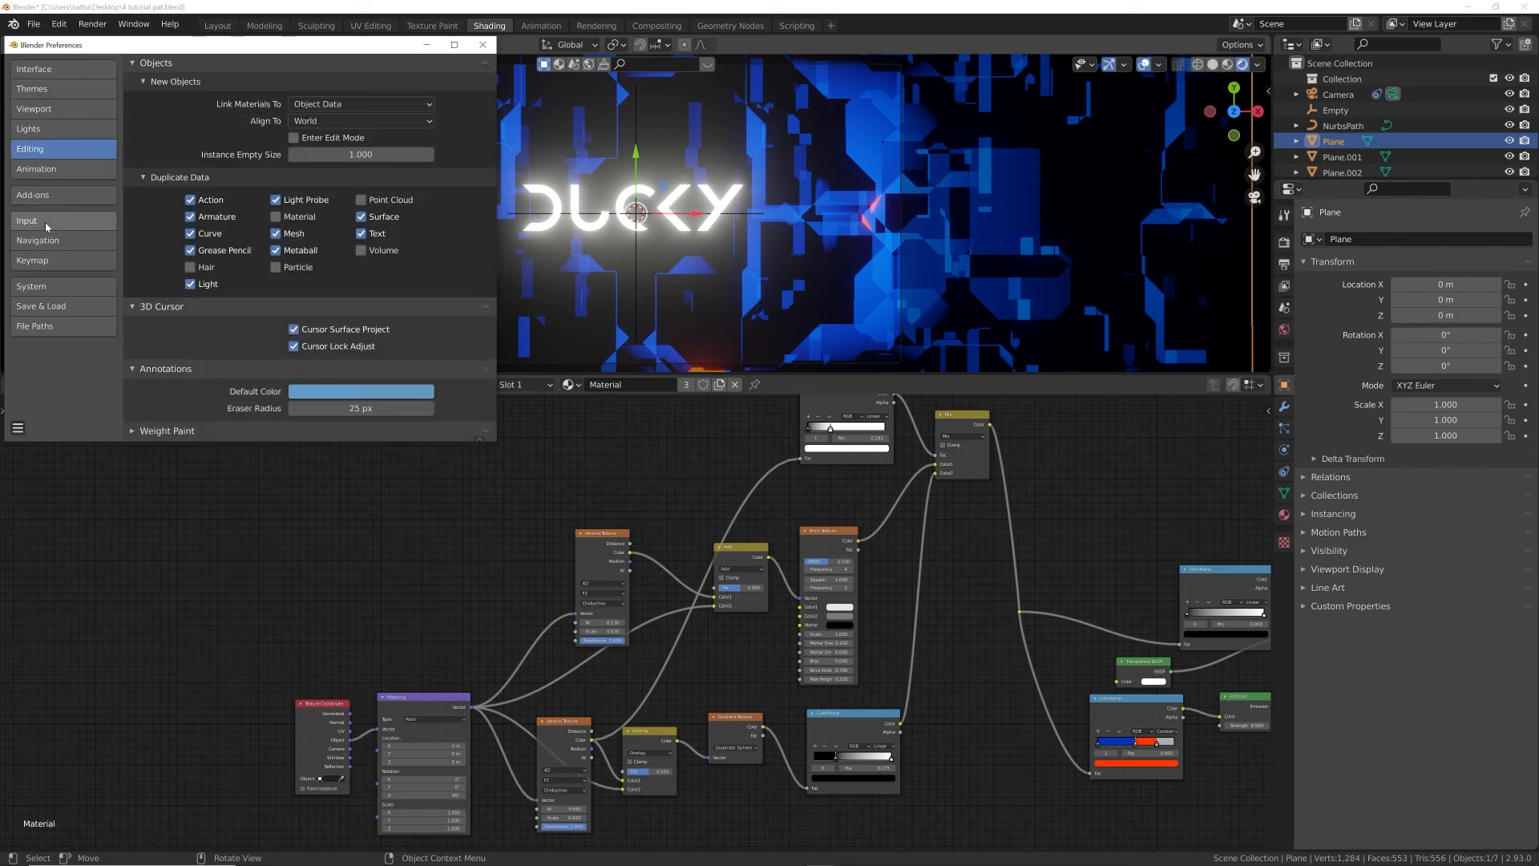
pyautogui.click(51, 170)
pyautogui.click(351, 328)
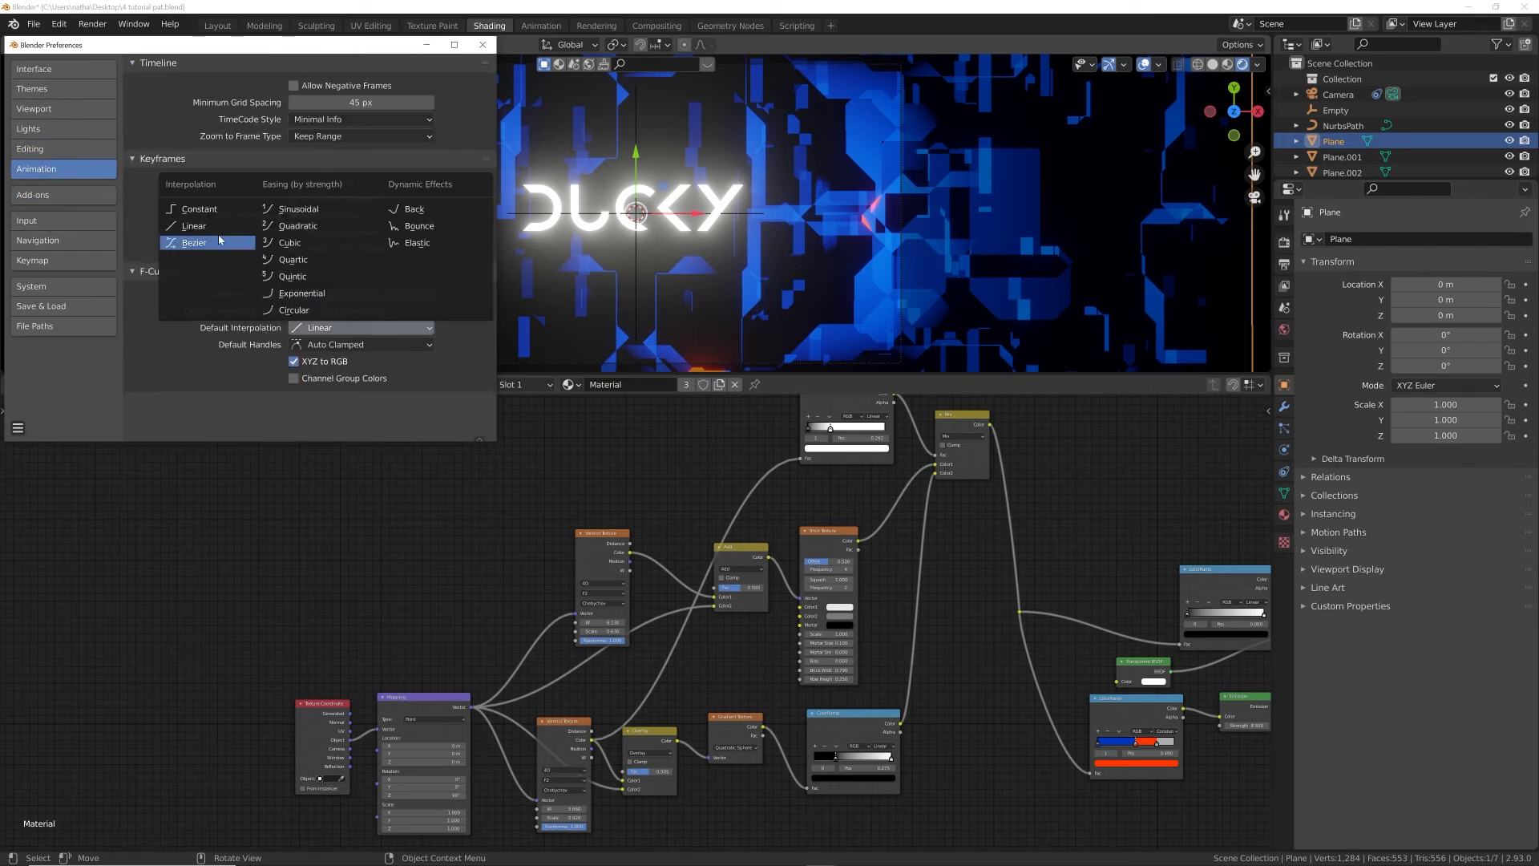
pyautogui.click(193, 243)
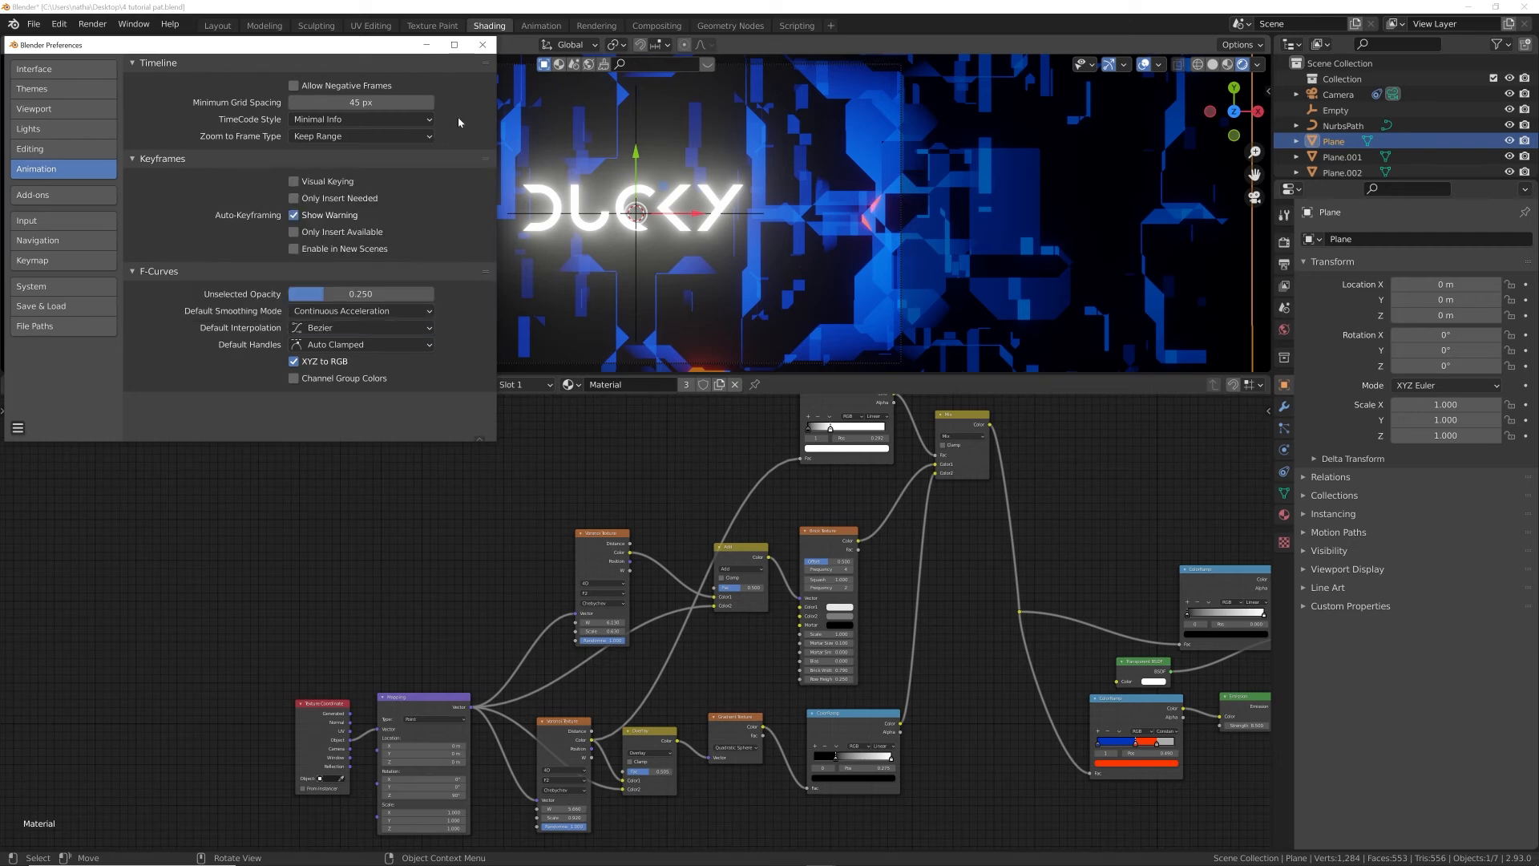
pyautogui.click(483, 45)
# - Set the offset of the camera's Follow Path constraint to 0
pyautogui.click(1338, 95)
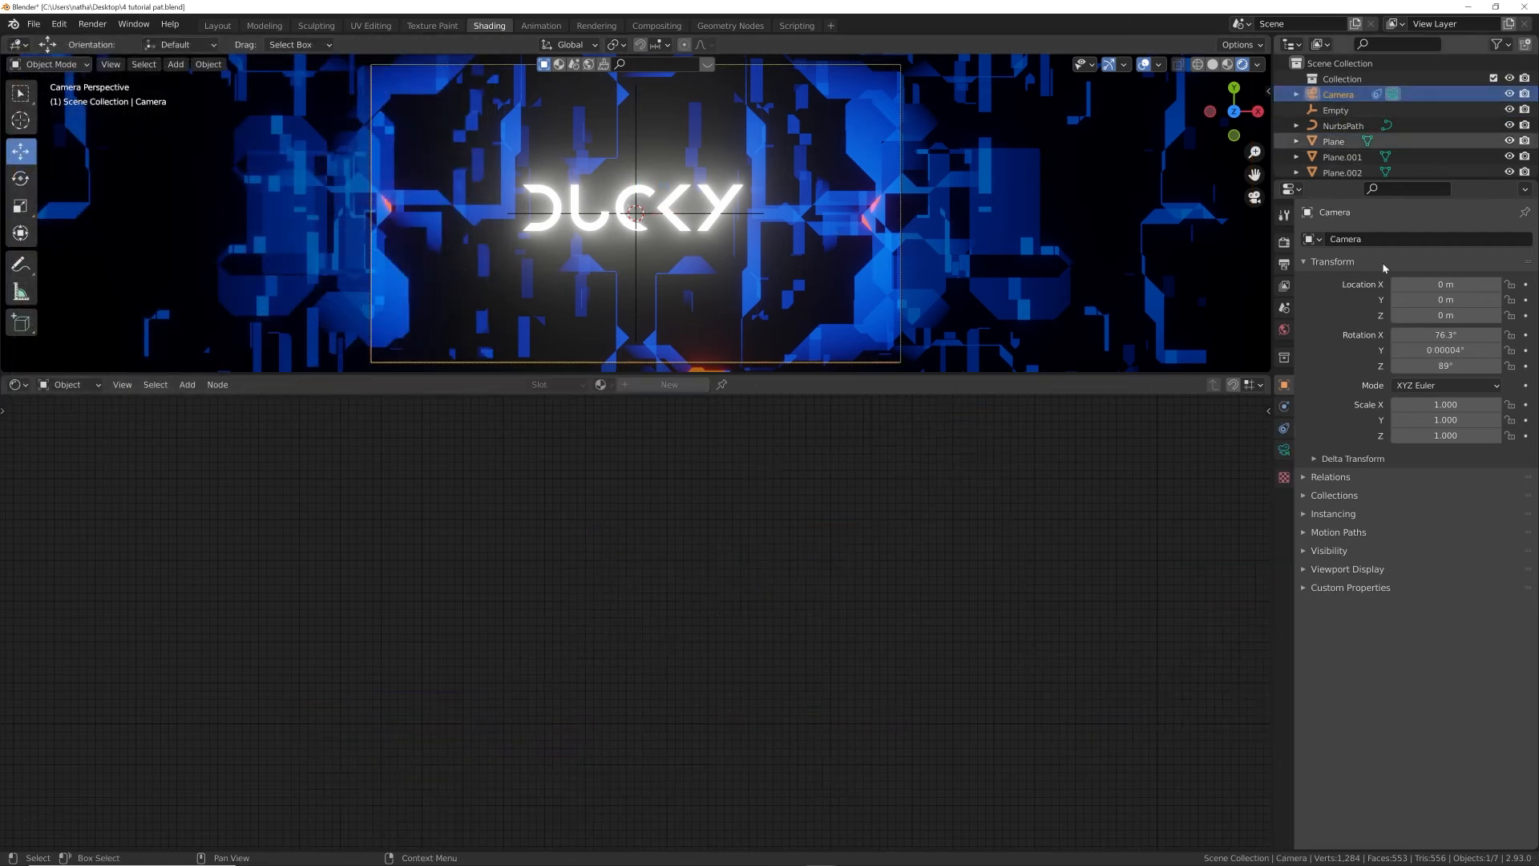
pyautogui.click(1283, 449)
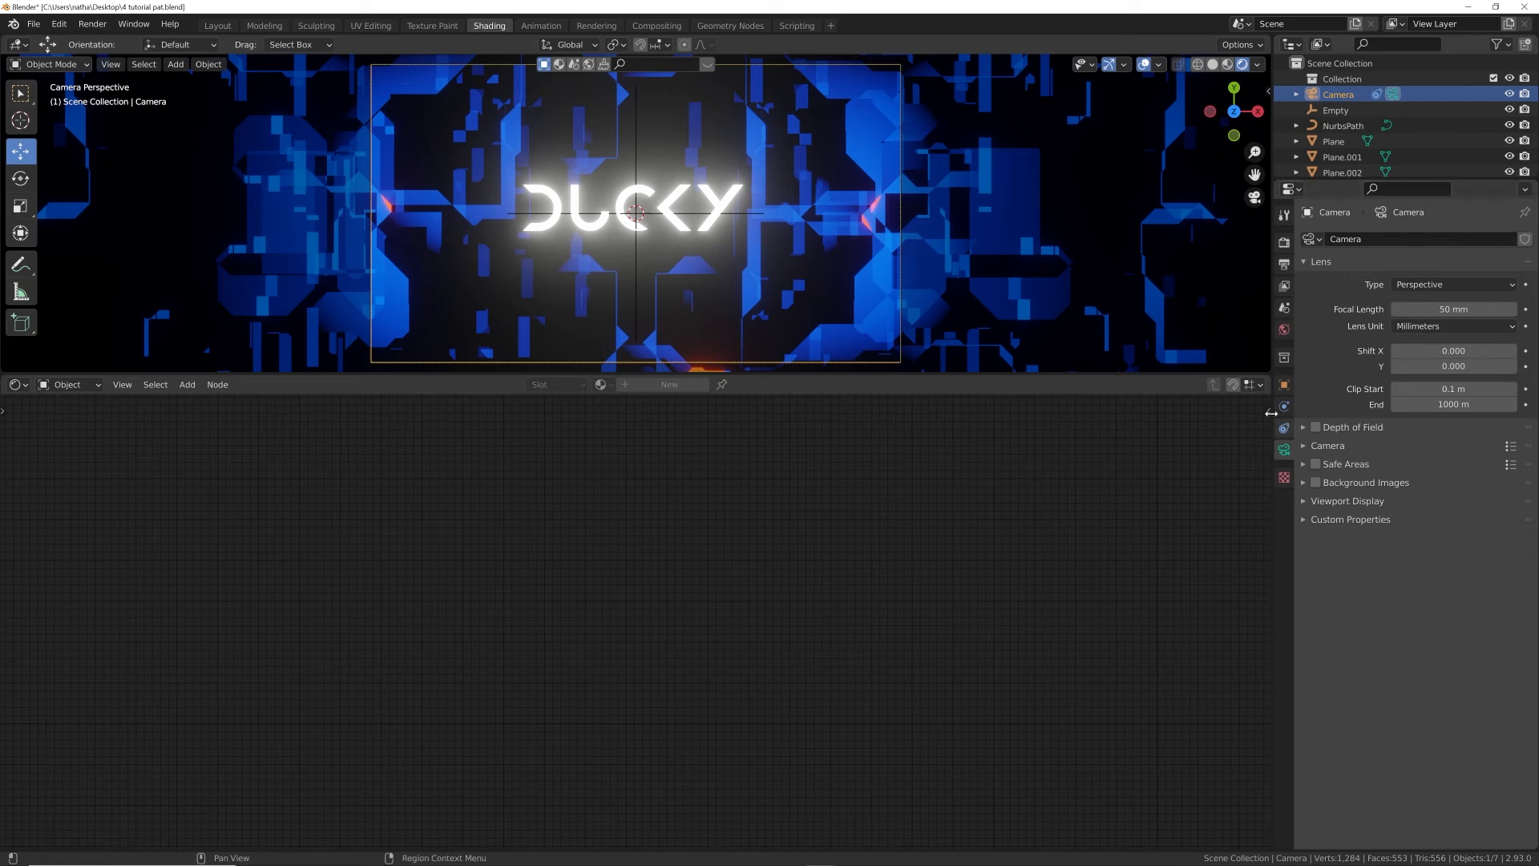
pyautogui.click(1284, 424)
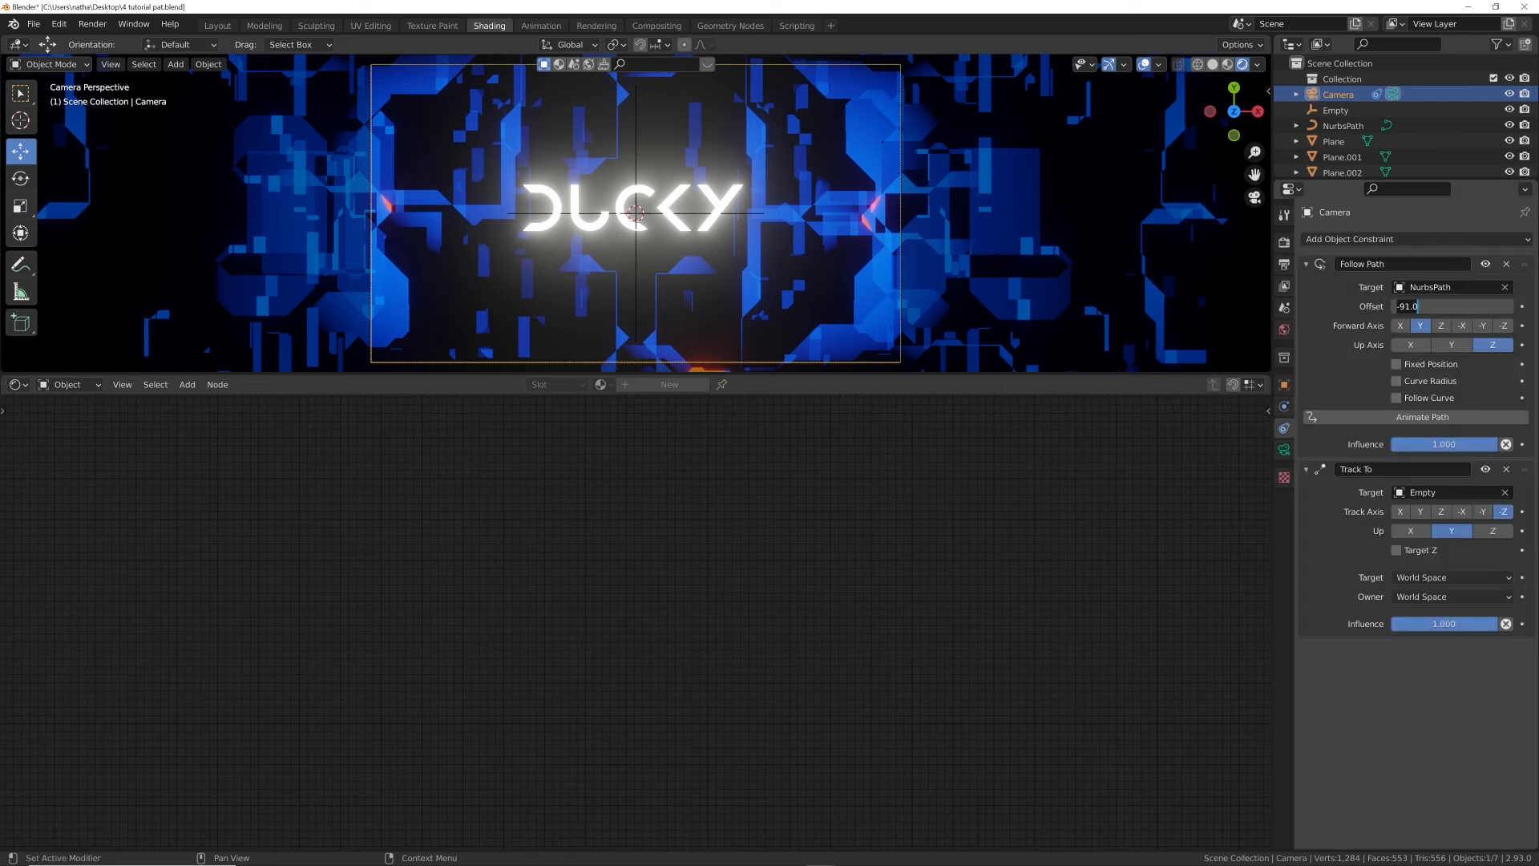
pyautogui.write('0')
pyautogui.press('Return')
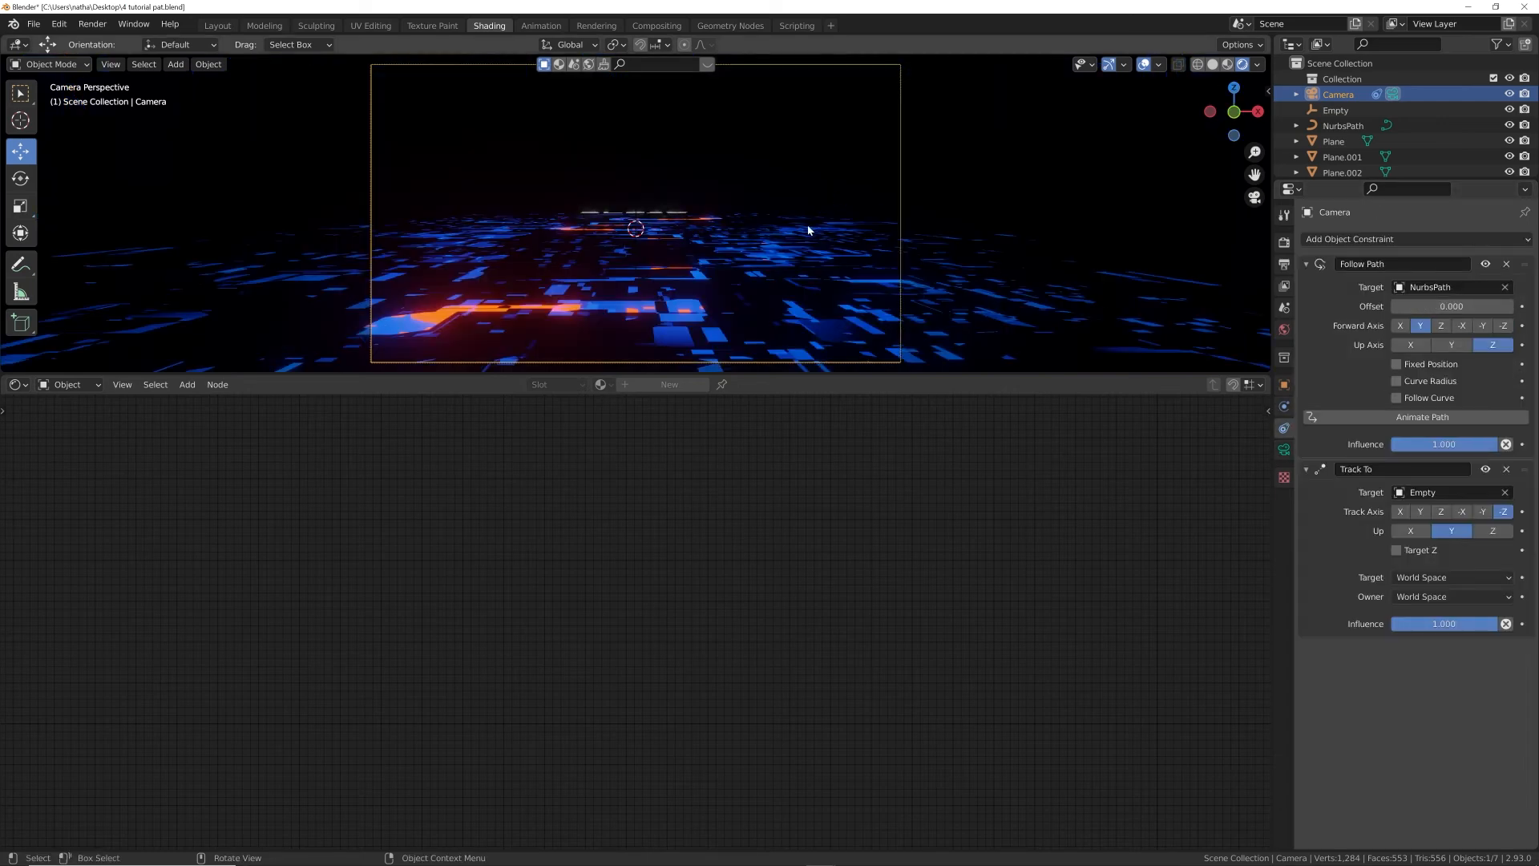
# - Select the top plane and move the upper ColorRamp's white stop all the way to the far end of the gradient
pyautogui.click(783, 288)
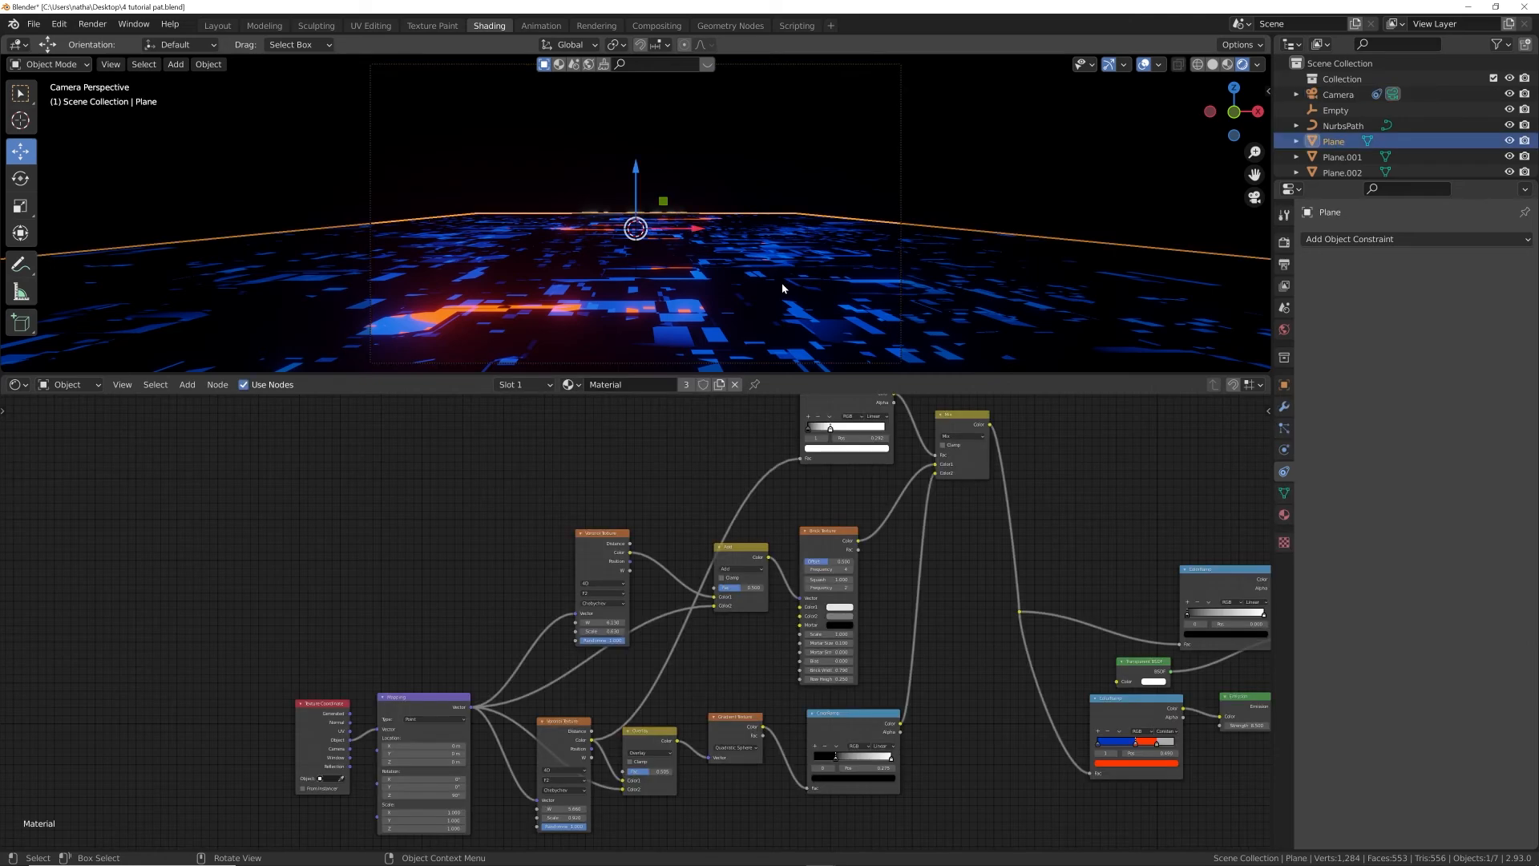
pyautogui.scroll(4, 687, 316)
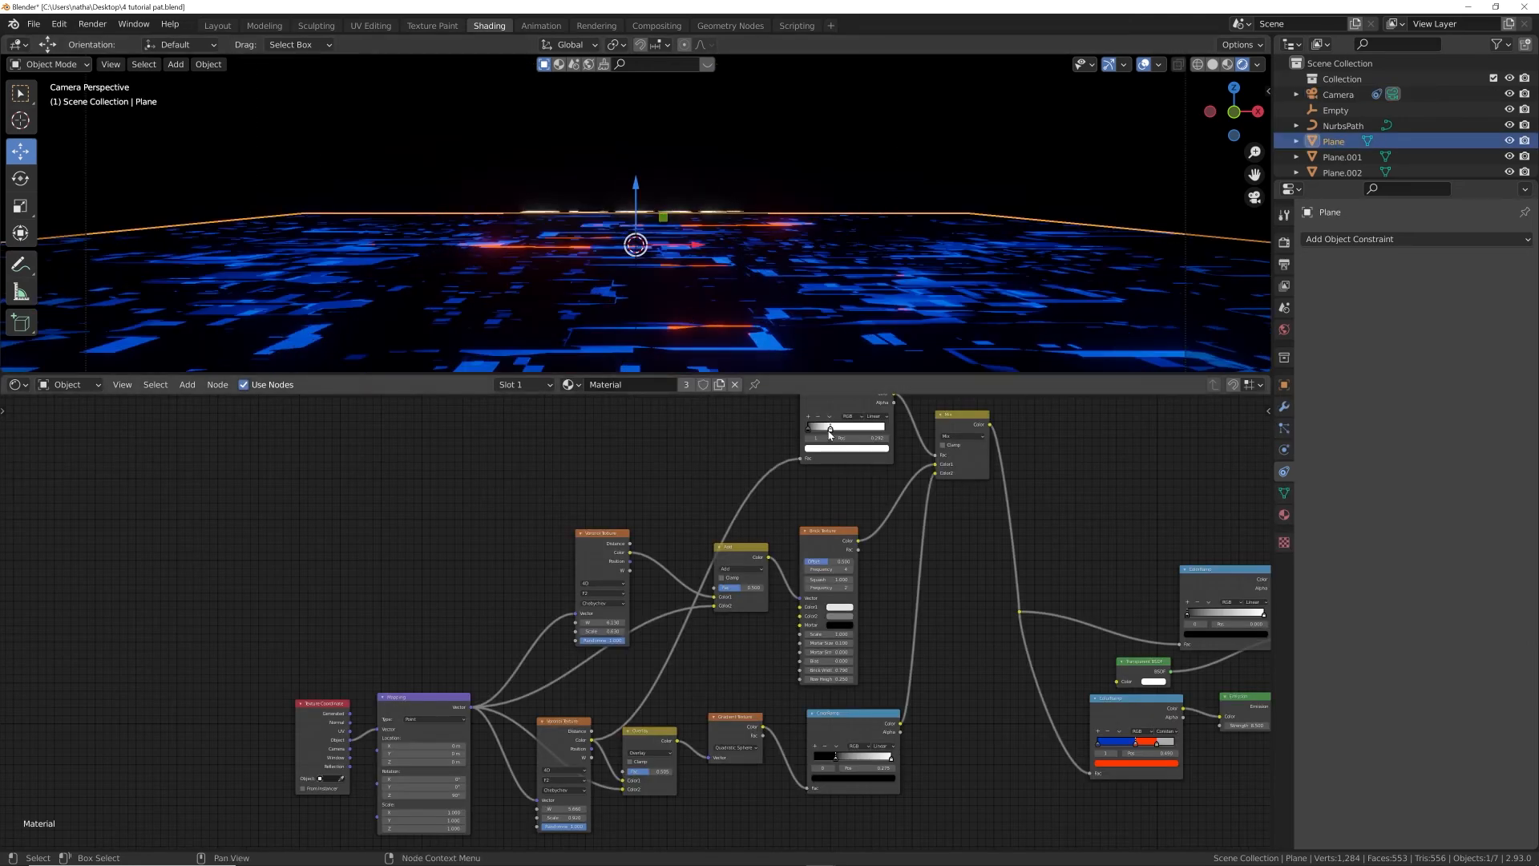
pyautogui.moveTo(841, 431); pyautogui.dragTo(900, 435)
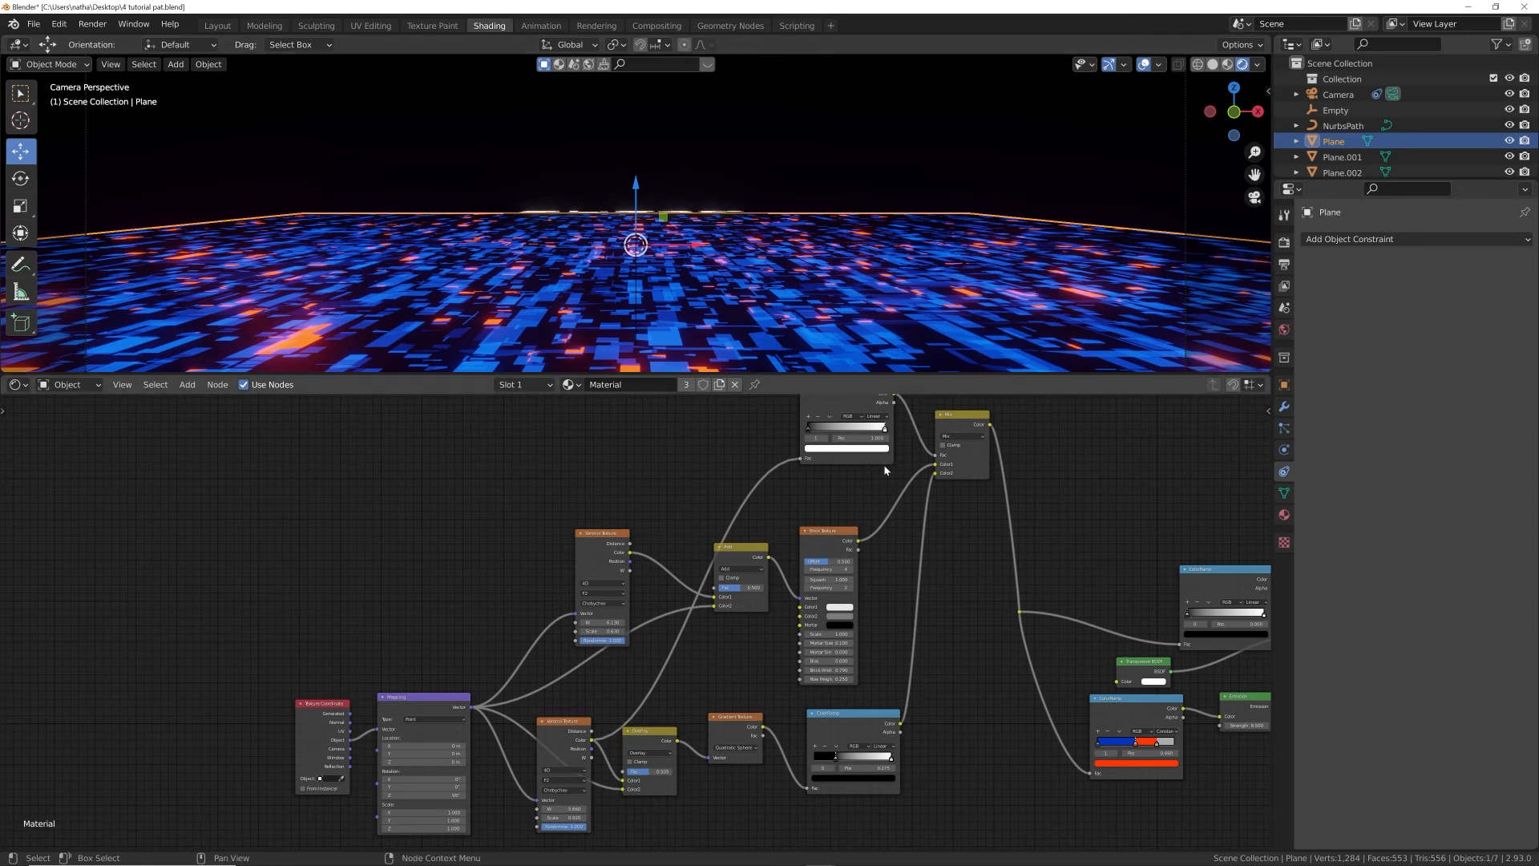
# - Enlarge the 3D viewport and split off a Timeline area between it and the node editor
pyautogui.moveTo(839, 377); pyautogui.dragTo(831, 616)
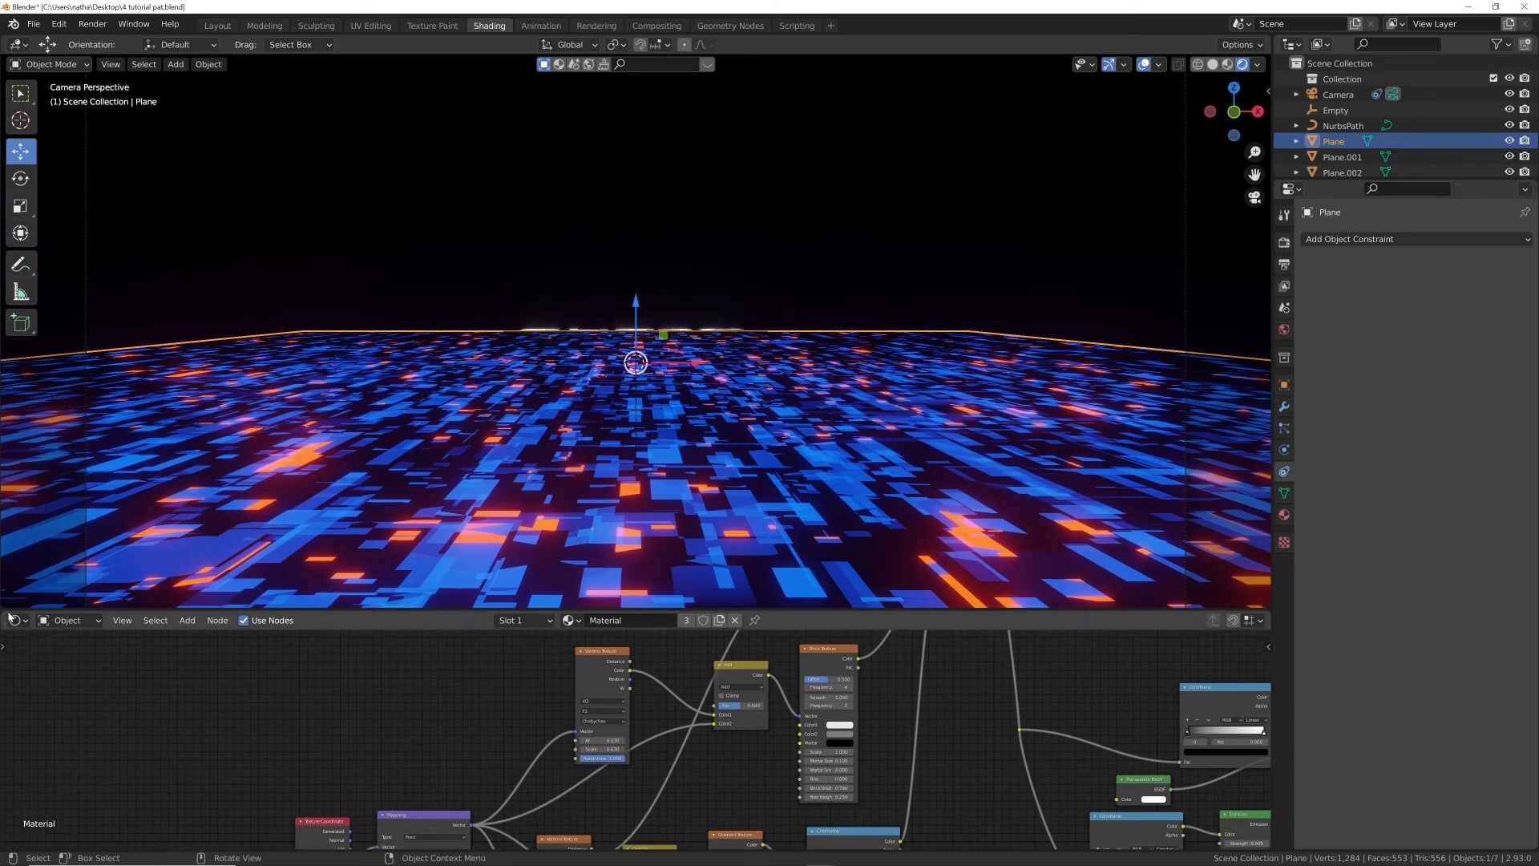
pyautogui.moveTo(5, 608); pyautogui.dragTo(12, 532)
pyautogui.click(20, 533)
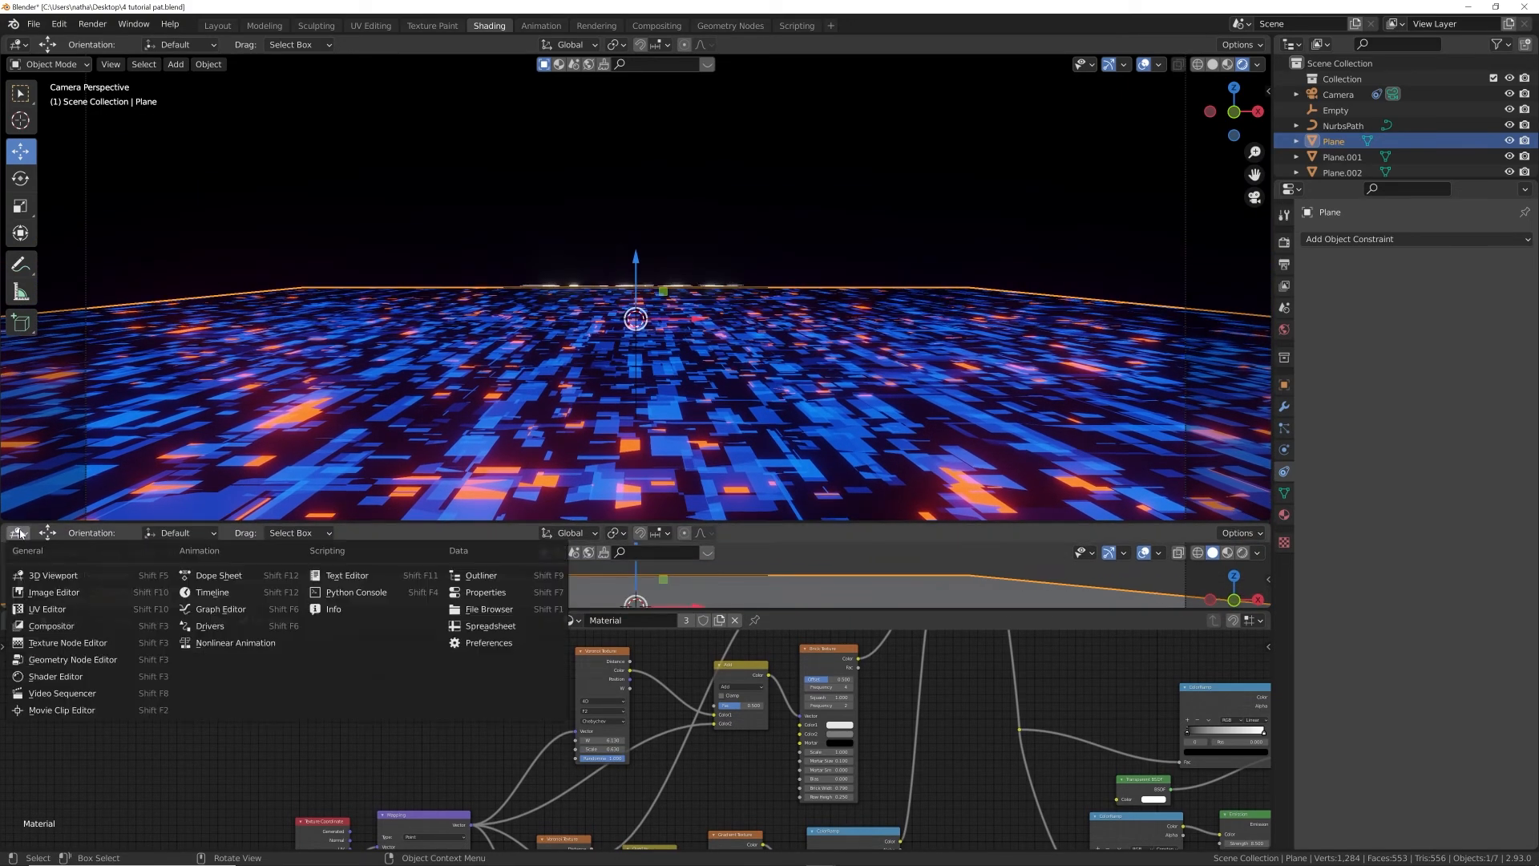
pyautogui.click(235, 595)
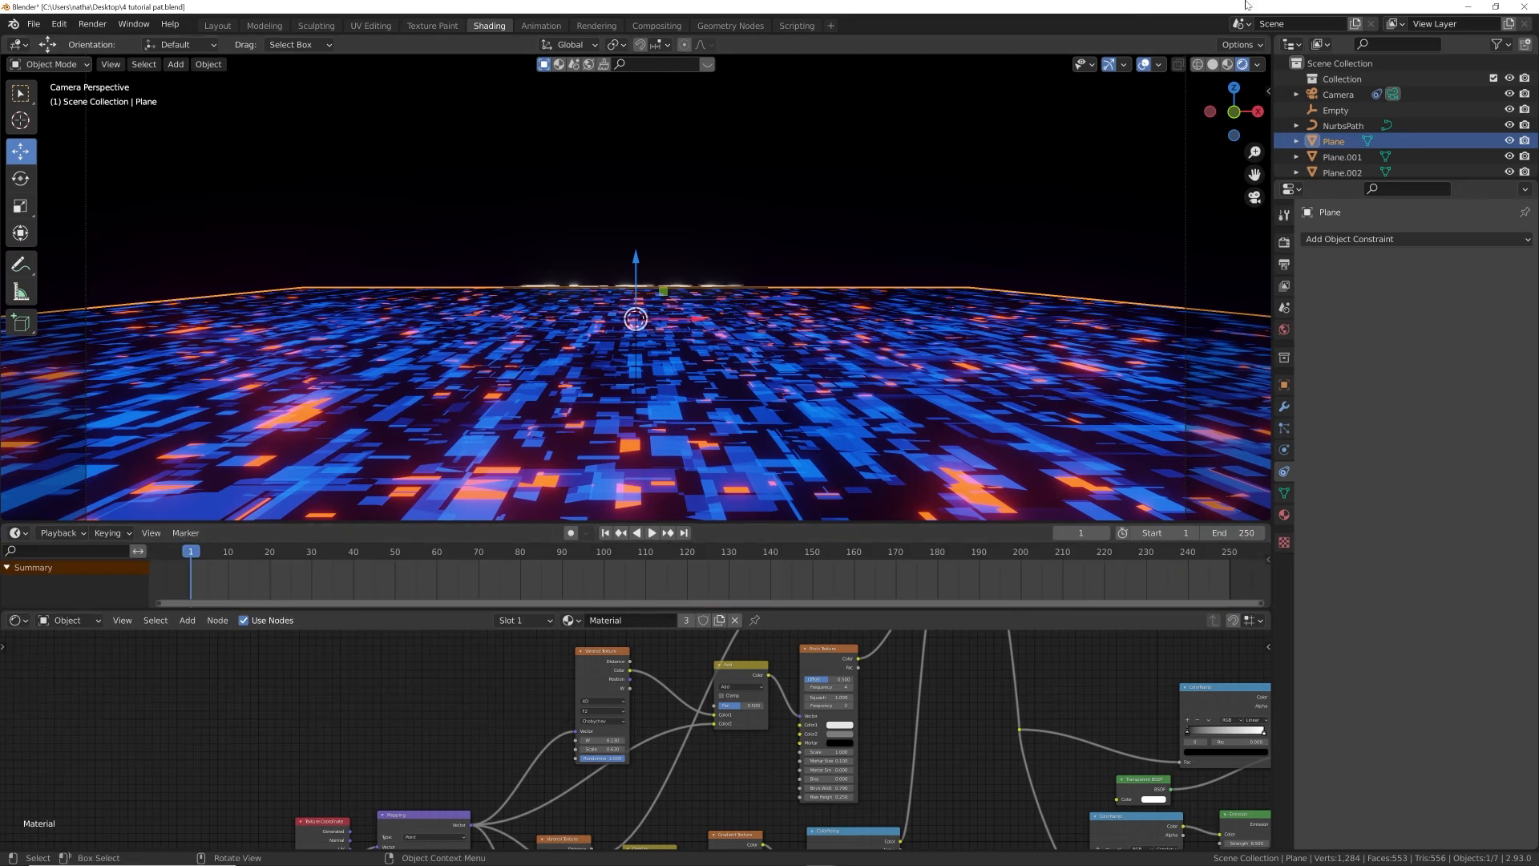
# - Keyframe the camera's Follow Path offset at 0 on frame 1 and -88.200 on frame 110, and play the animation
pyautogui.click(1338, 96)
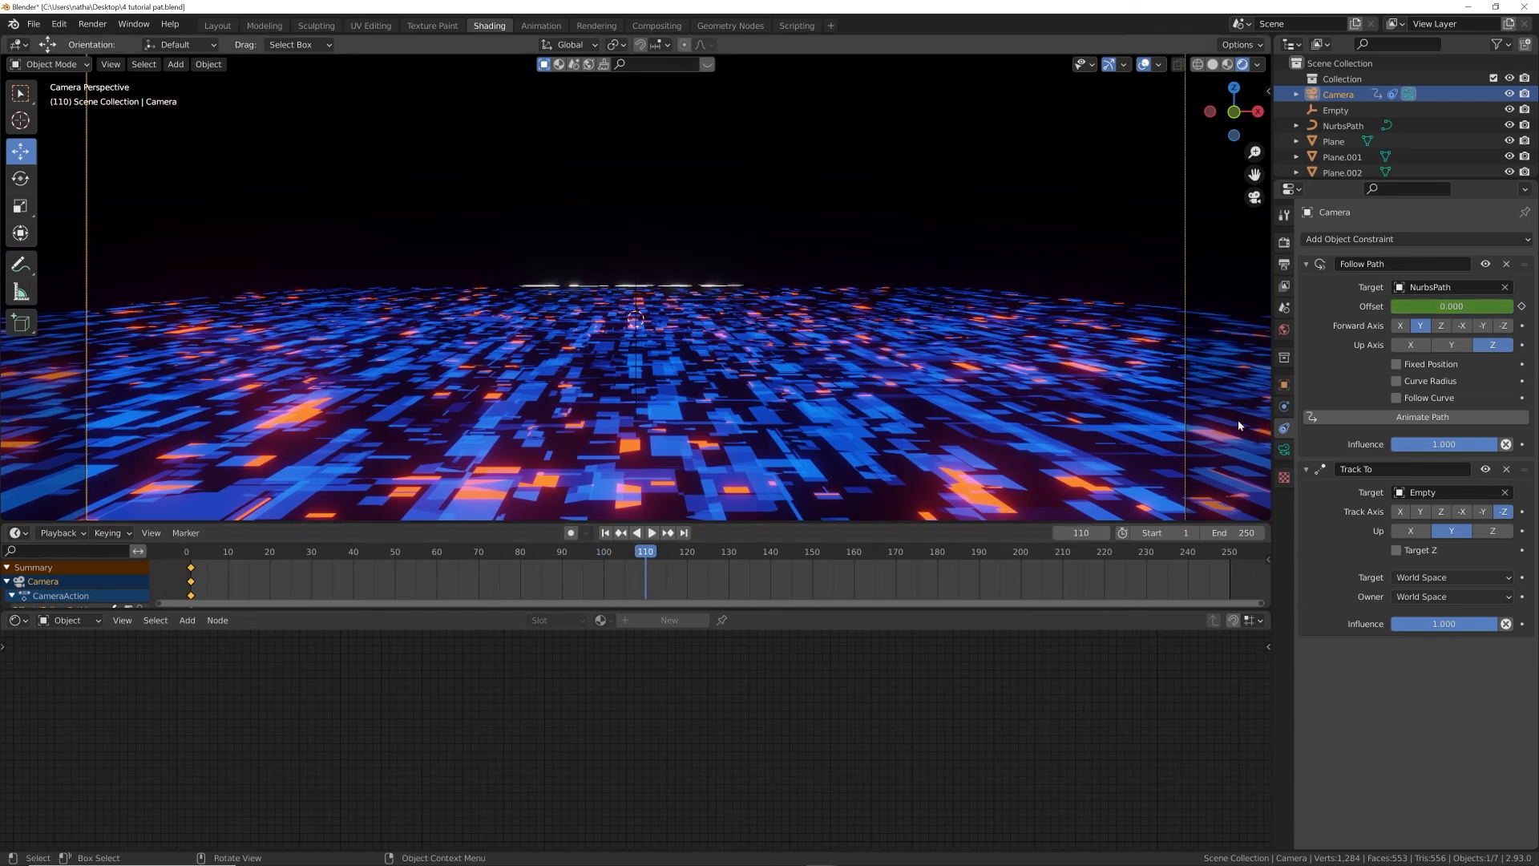
pyautogui.moveTo(1450, 307)
pyautogui.mouseDown()
pyautogui.moveTo(1345, 306)
pyautogui.moveTo(1443, 307)
pyautogui.mouseUp()
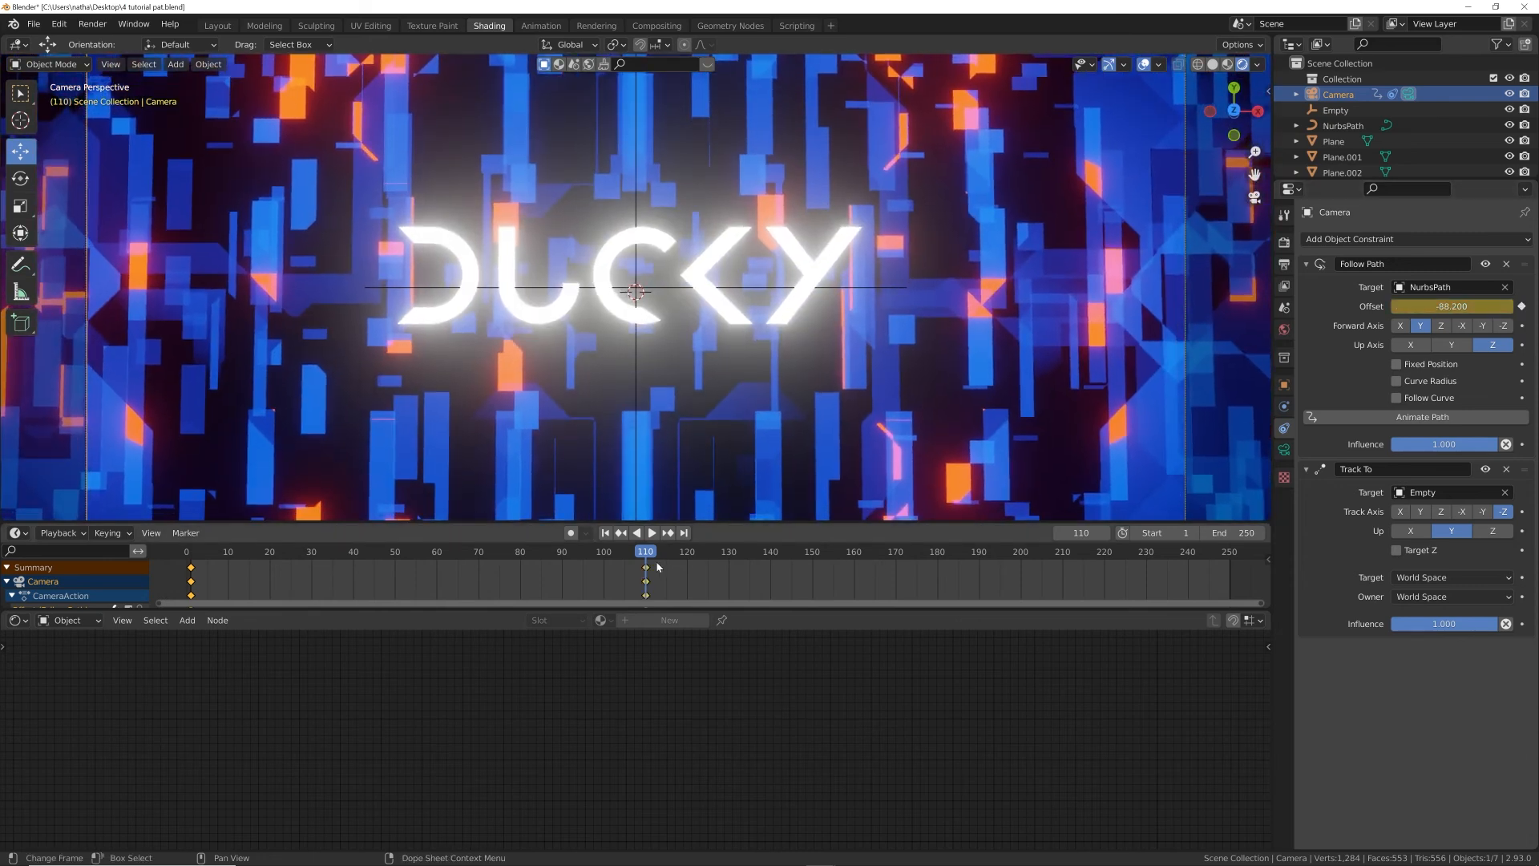
pyautogui.click(621, 532)
pyautogui.press('space')
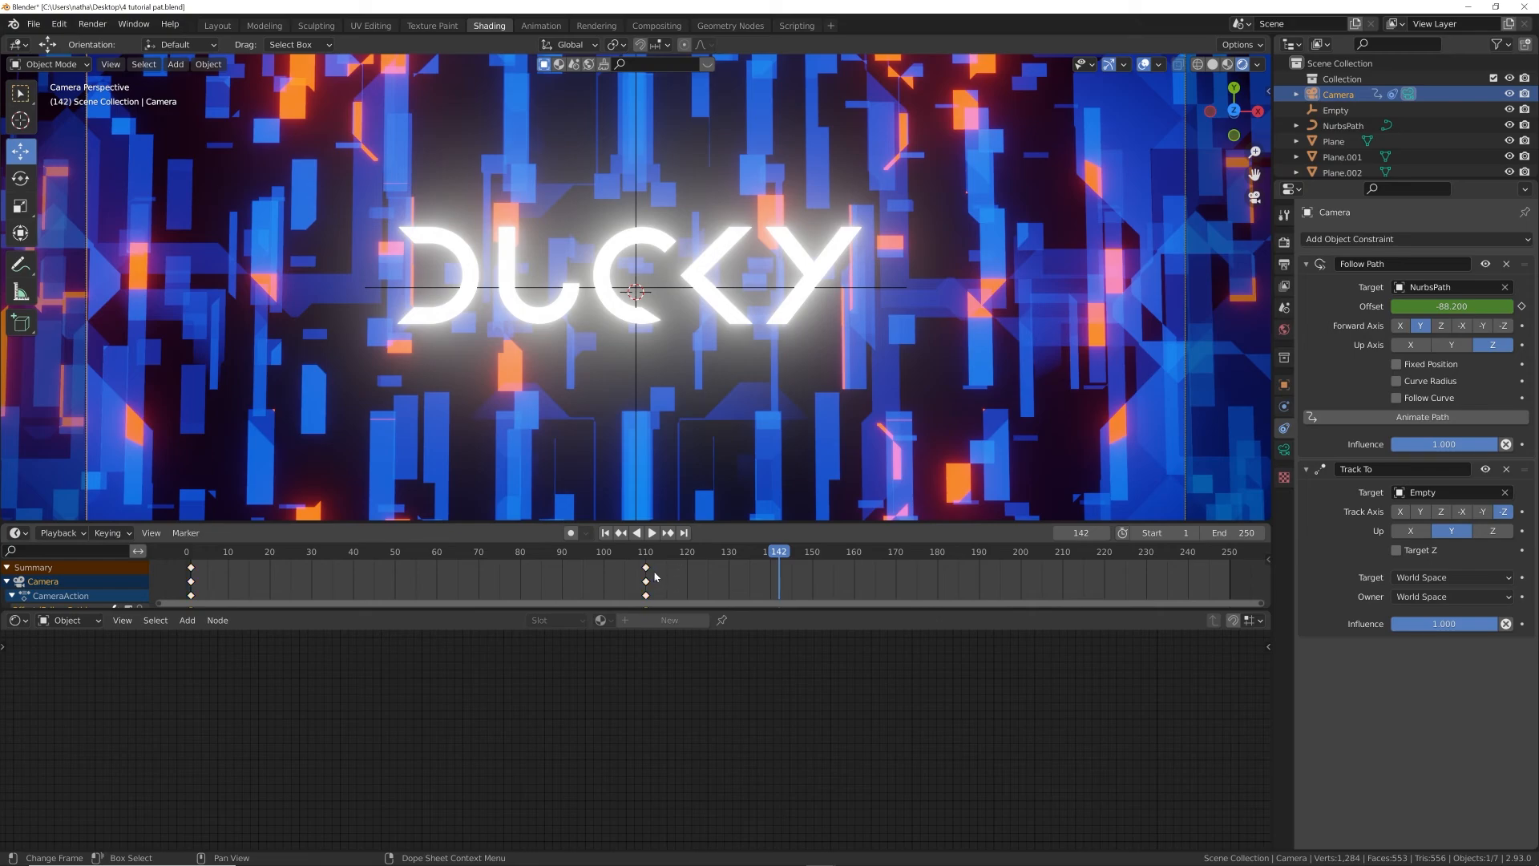
# - Retime the second camera offset keyframe to about frame 125 and play the animation from frame 1
pyautogui.click(605, 532)
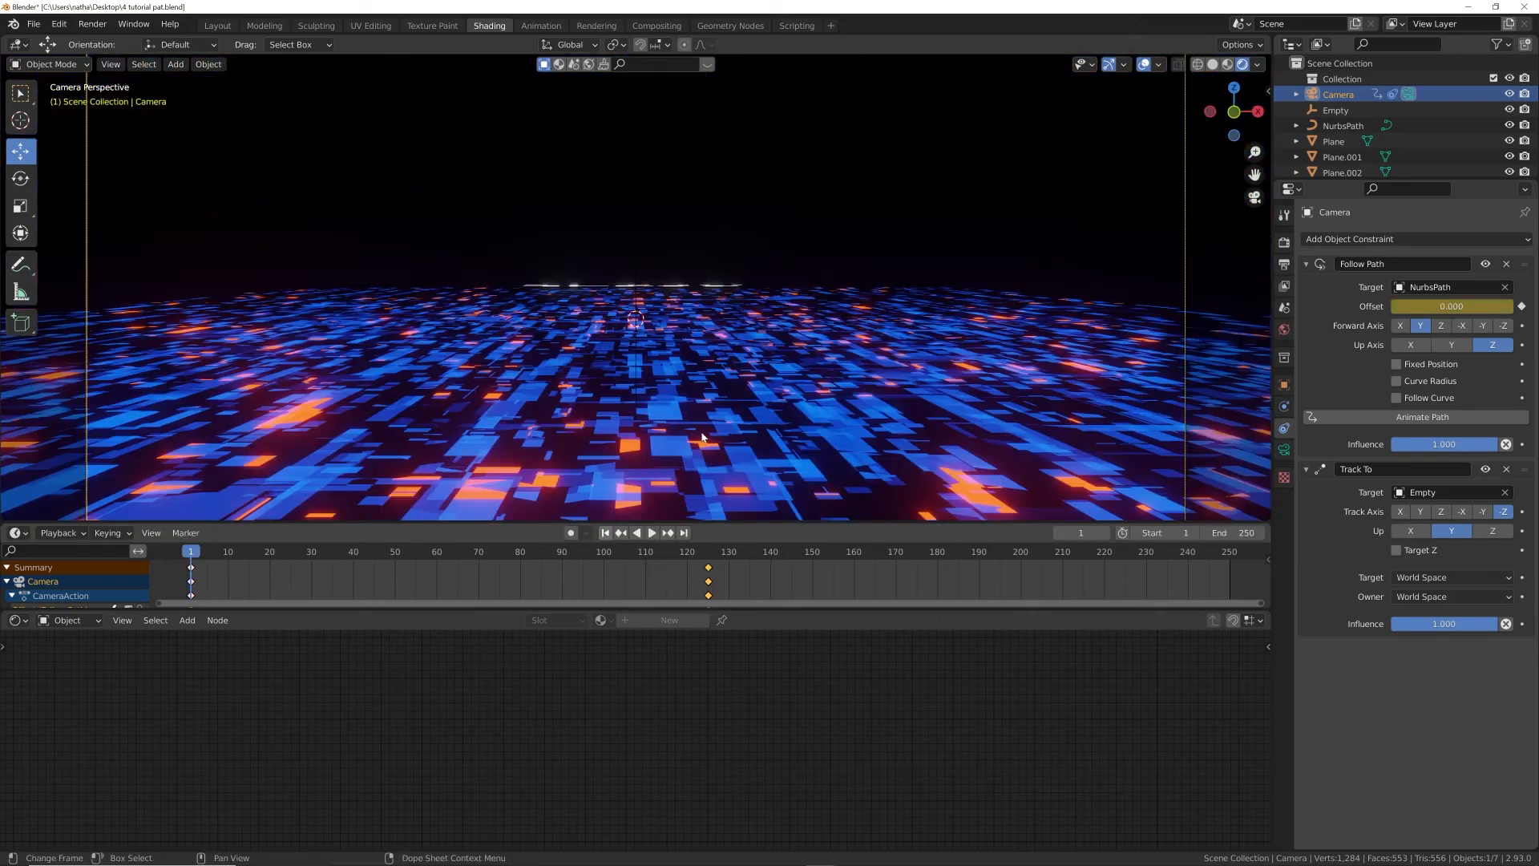
pyautogui.press('space')
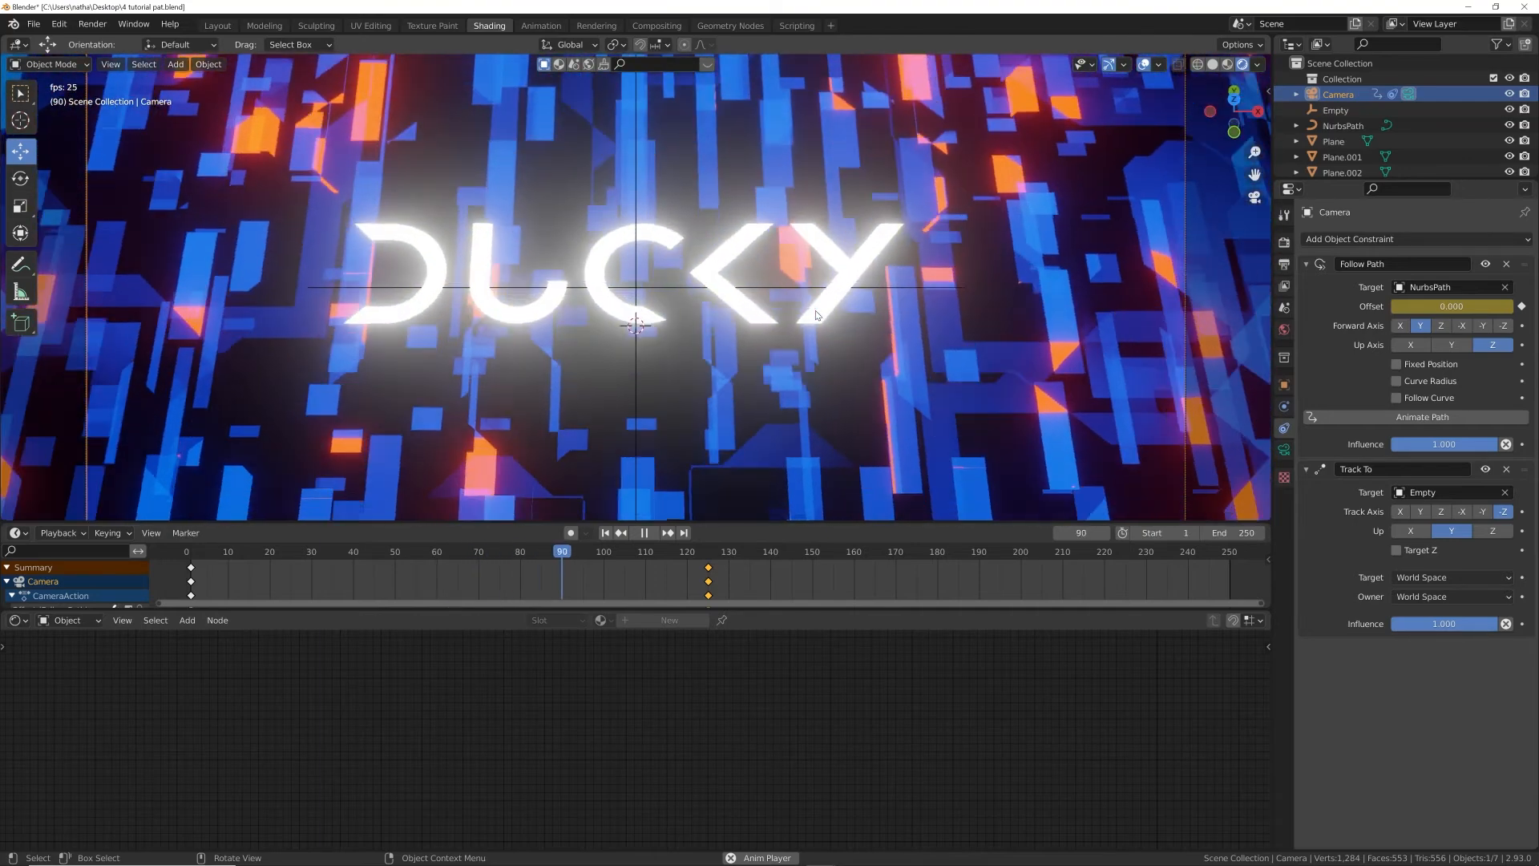
pyautogui.press('space')
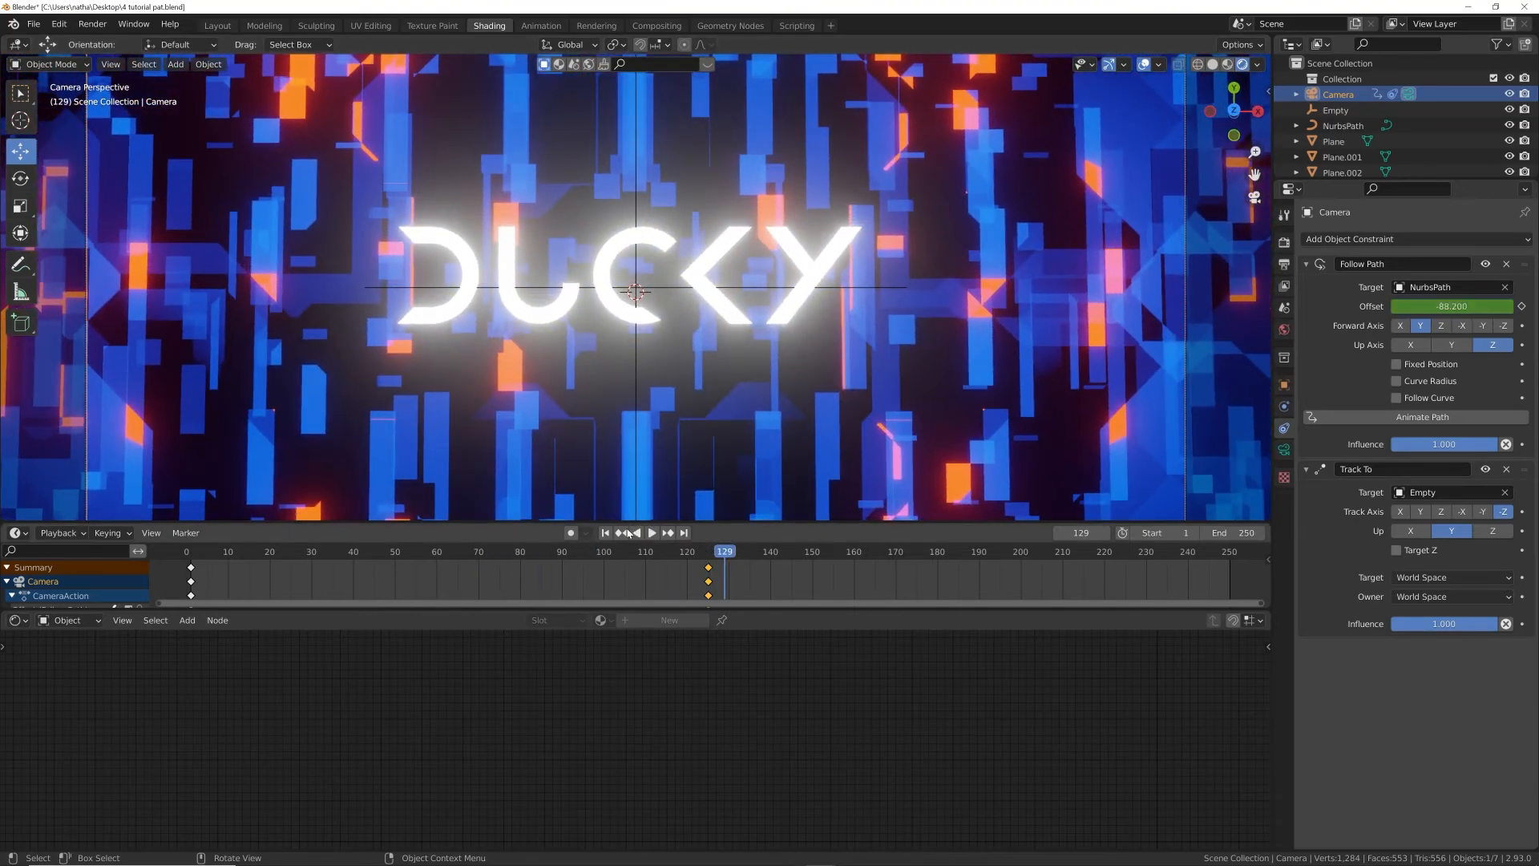
# - Select the glowing plane at frame 1 and enlarge the node editor to work on its upper ColorRamp
pyautogui.click(606, 532)
pyautogui.click(697, 493)
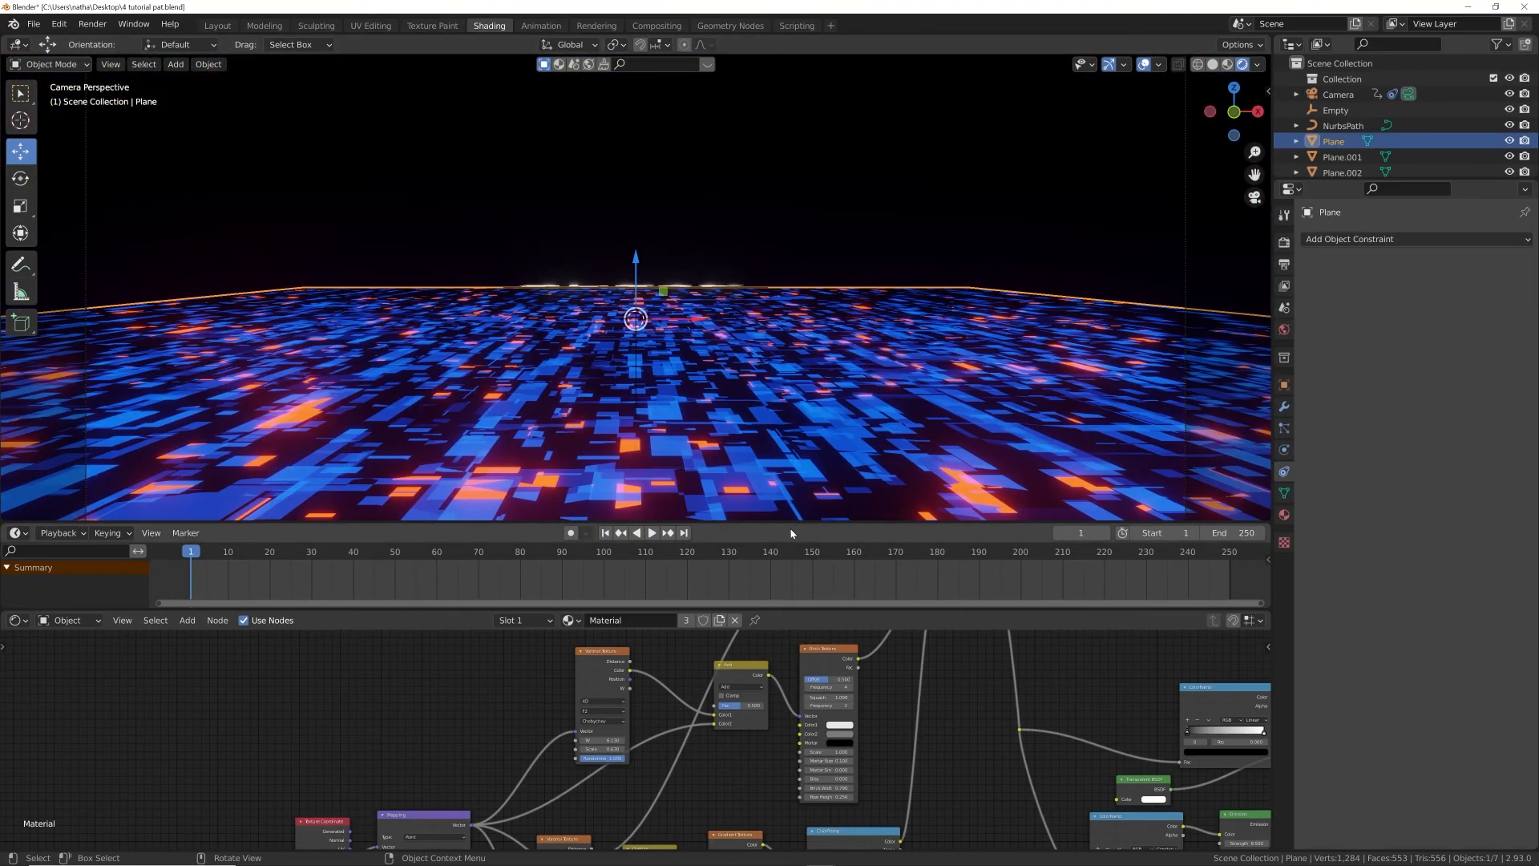
pyautogui.moveTo(792, 525); pyautogui.dragTo(795, 370)
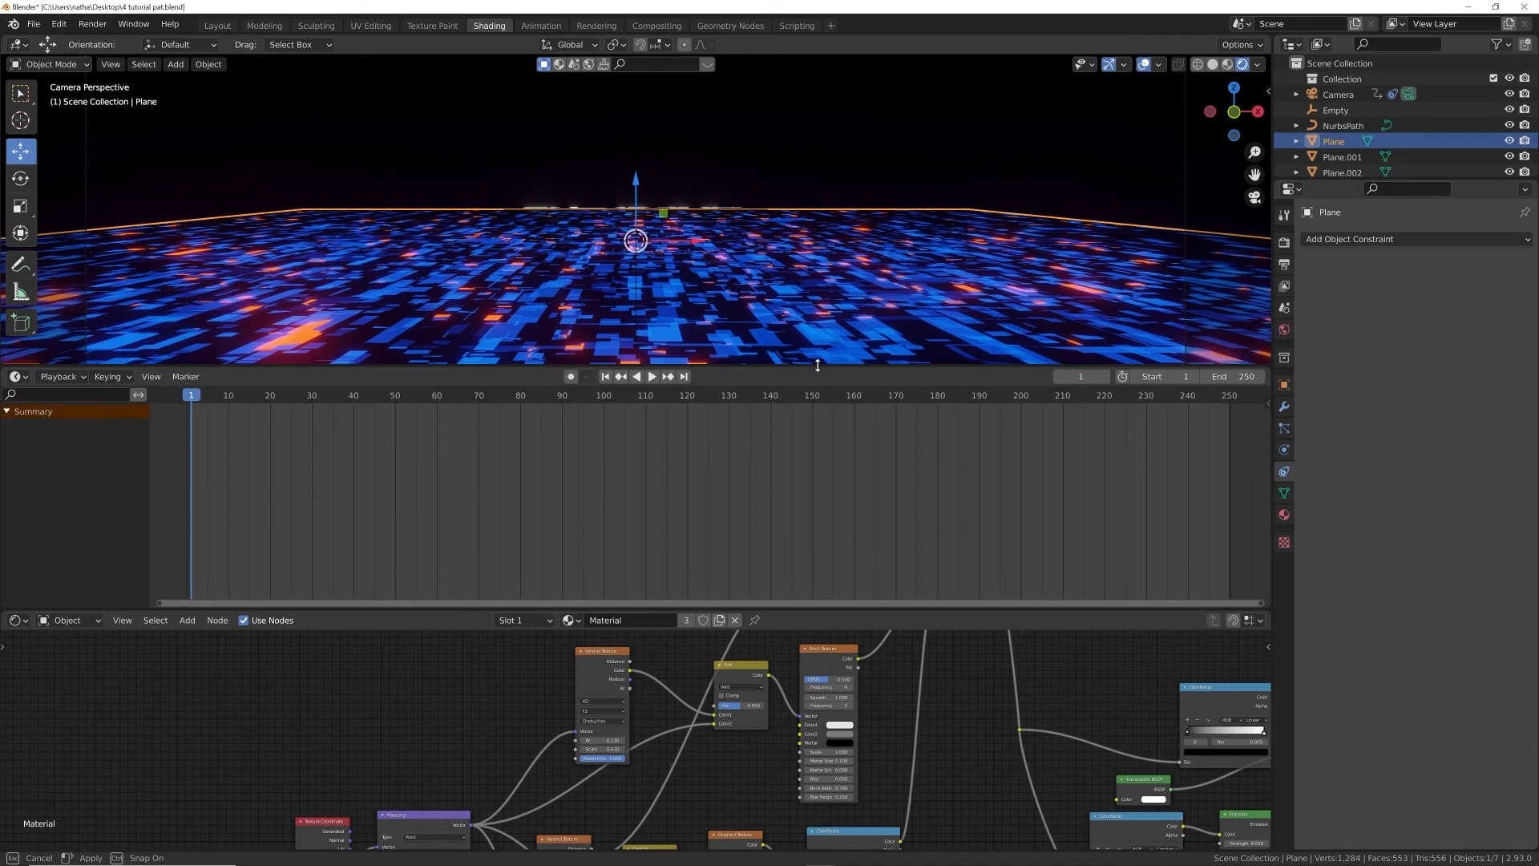
pyautogui.moveTo(818, 614); pyautogui.dragTo(857, 421)
pyautogui.scroll(3, 845, 561)
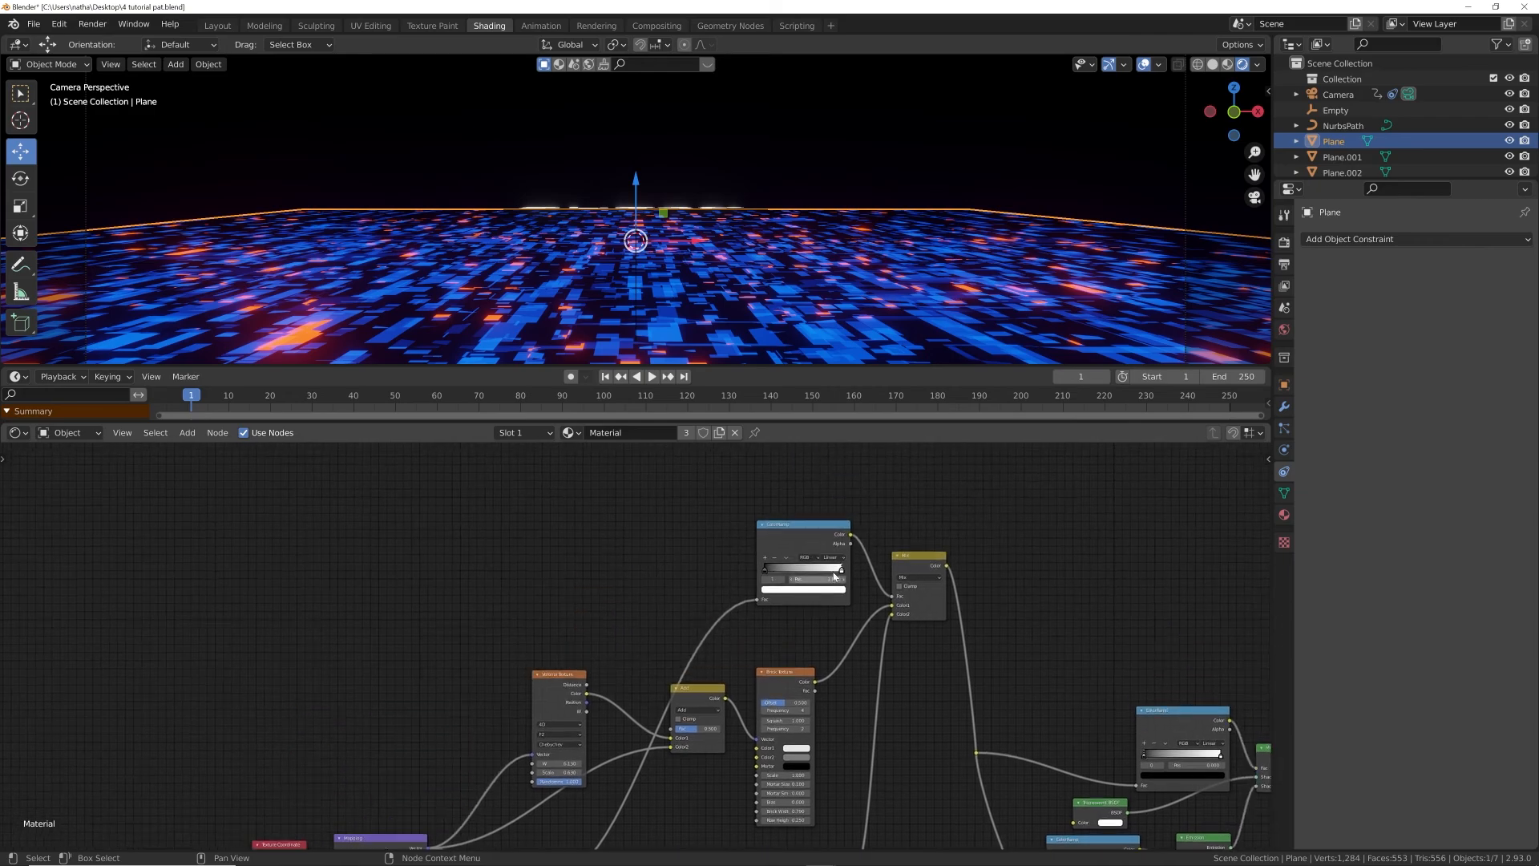
pyautogui.moveTo(845, 558); pyautogui.dragTo(645, 681, button='middle')
pyautogui.scroll(-1, 646, 677)
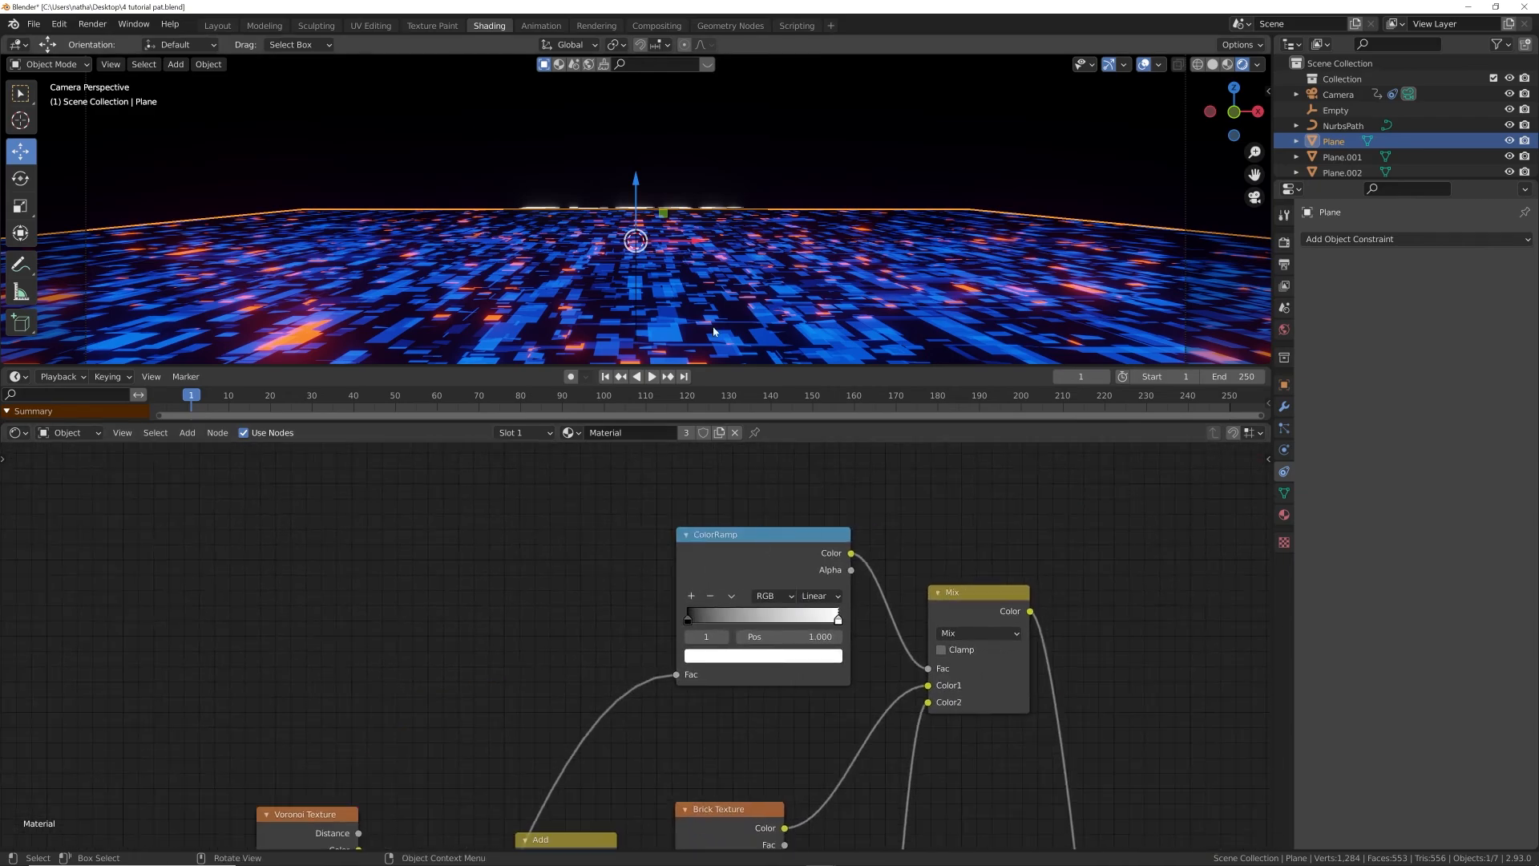
# - Keyframe the upper ColorRamp's white stop position at 1.000 on frame 68
pyautogui.moveTo(200, 398); pyautogui.dragTo(472, 399)
pyautogui.press('space')
pyautogui.press('space')
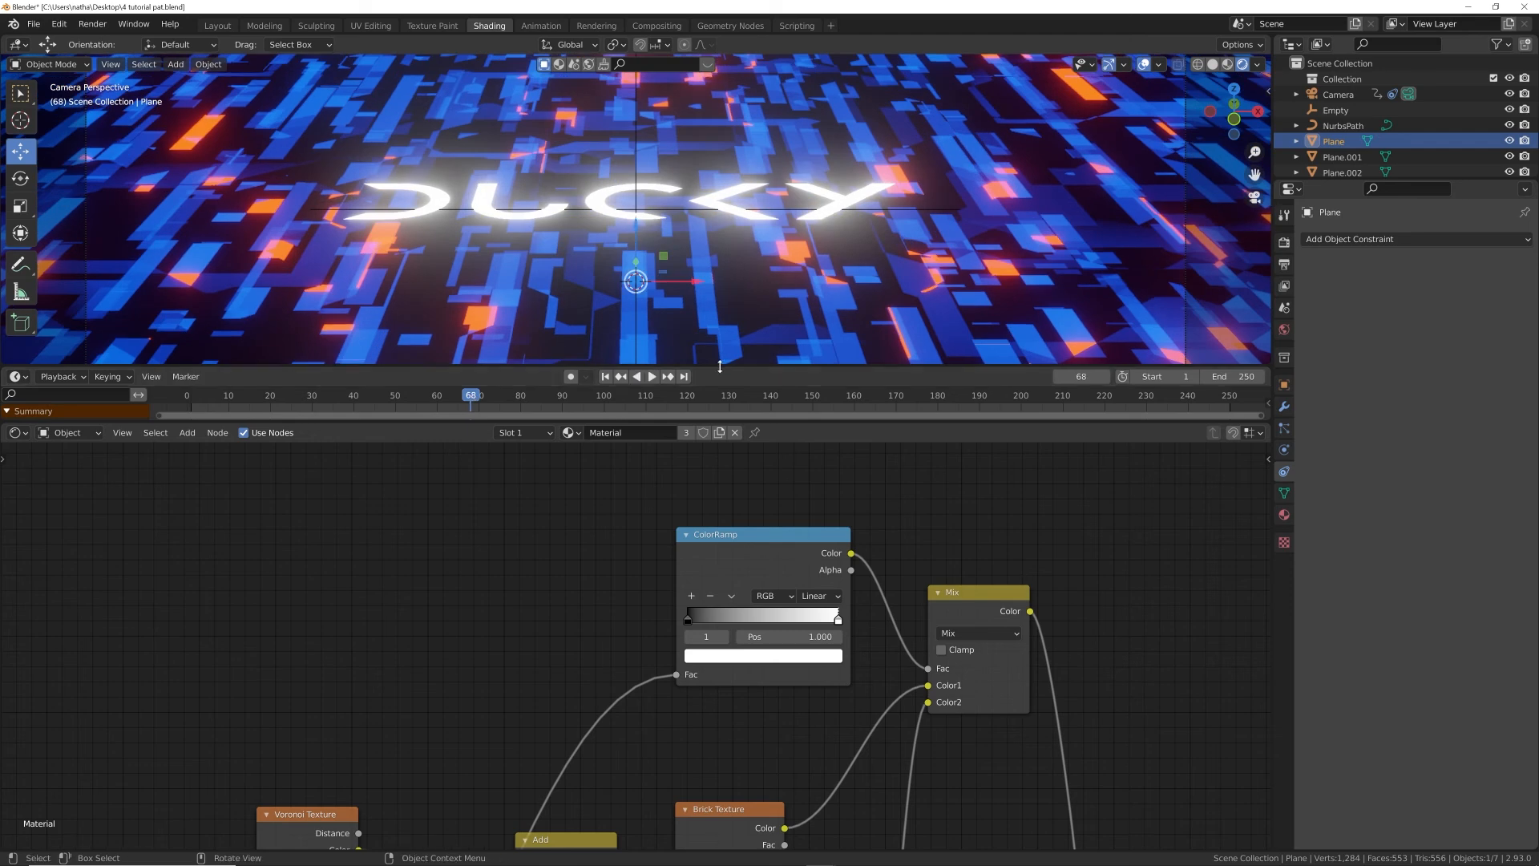
pyautogui.moveTo(720, 366); pyautogui.dragTo(720, 321)
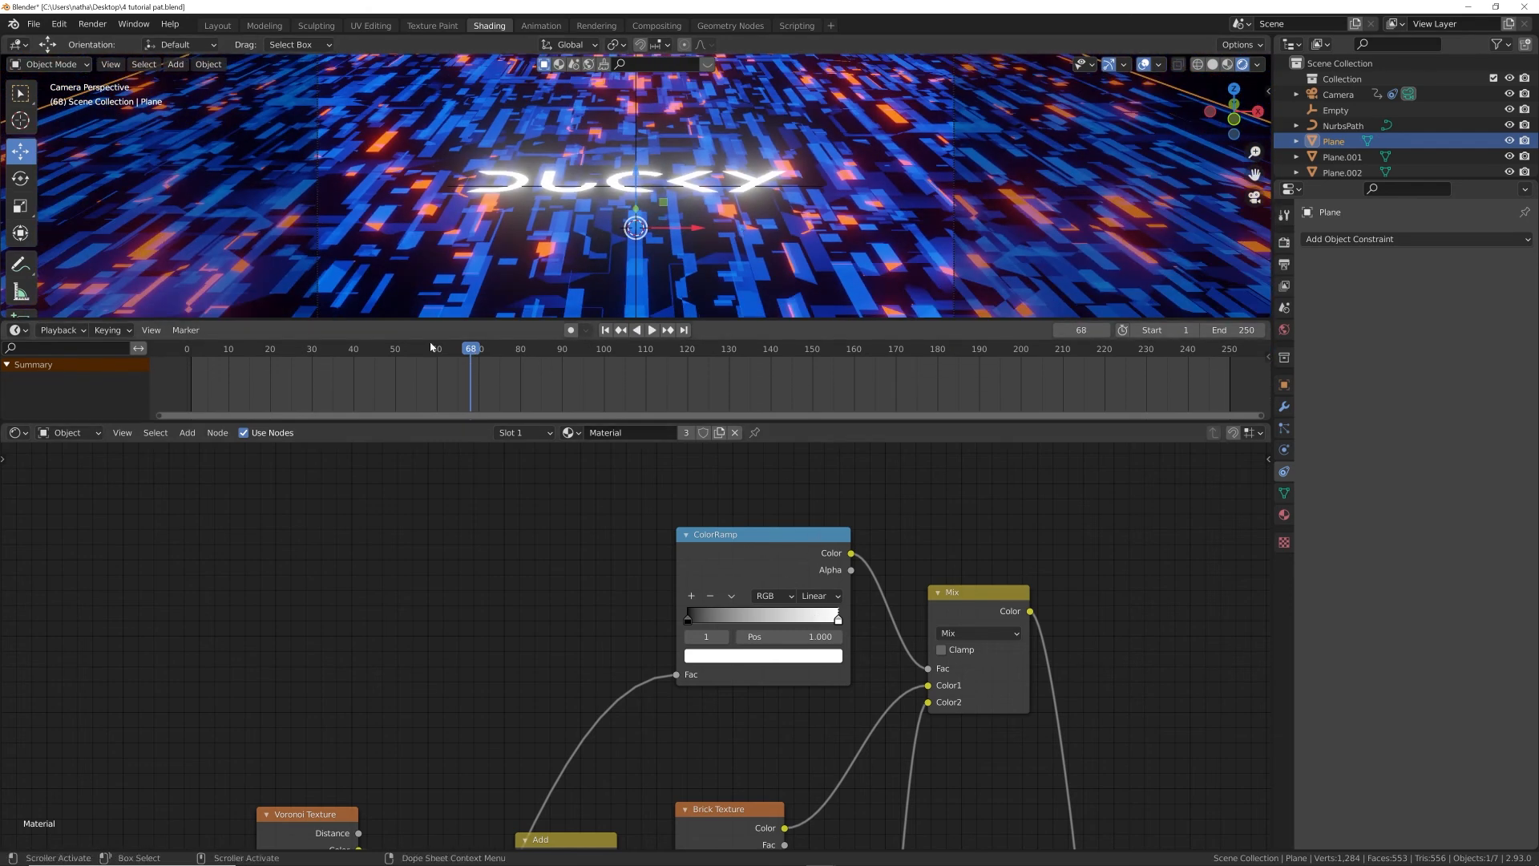
pyautogui.rightClick(780, 638)
pyautogui.click(722, 642)
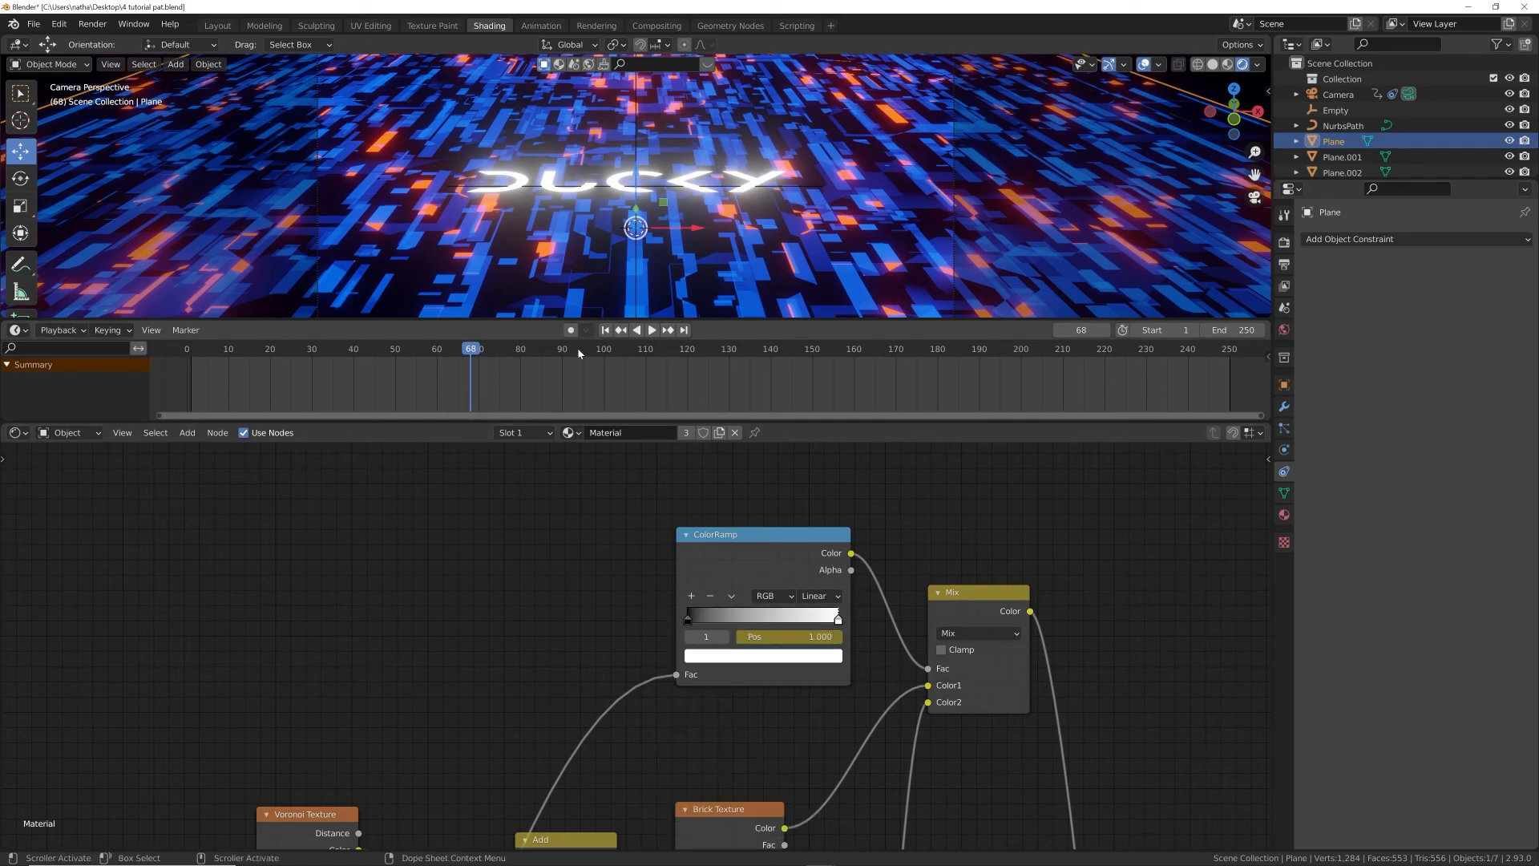
# - Move the upper ColorRamp's white stop to position 0.304 and keyframe it on frame 129
pyautogui.press('space')
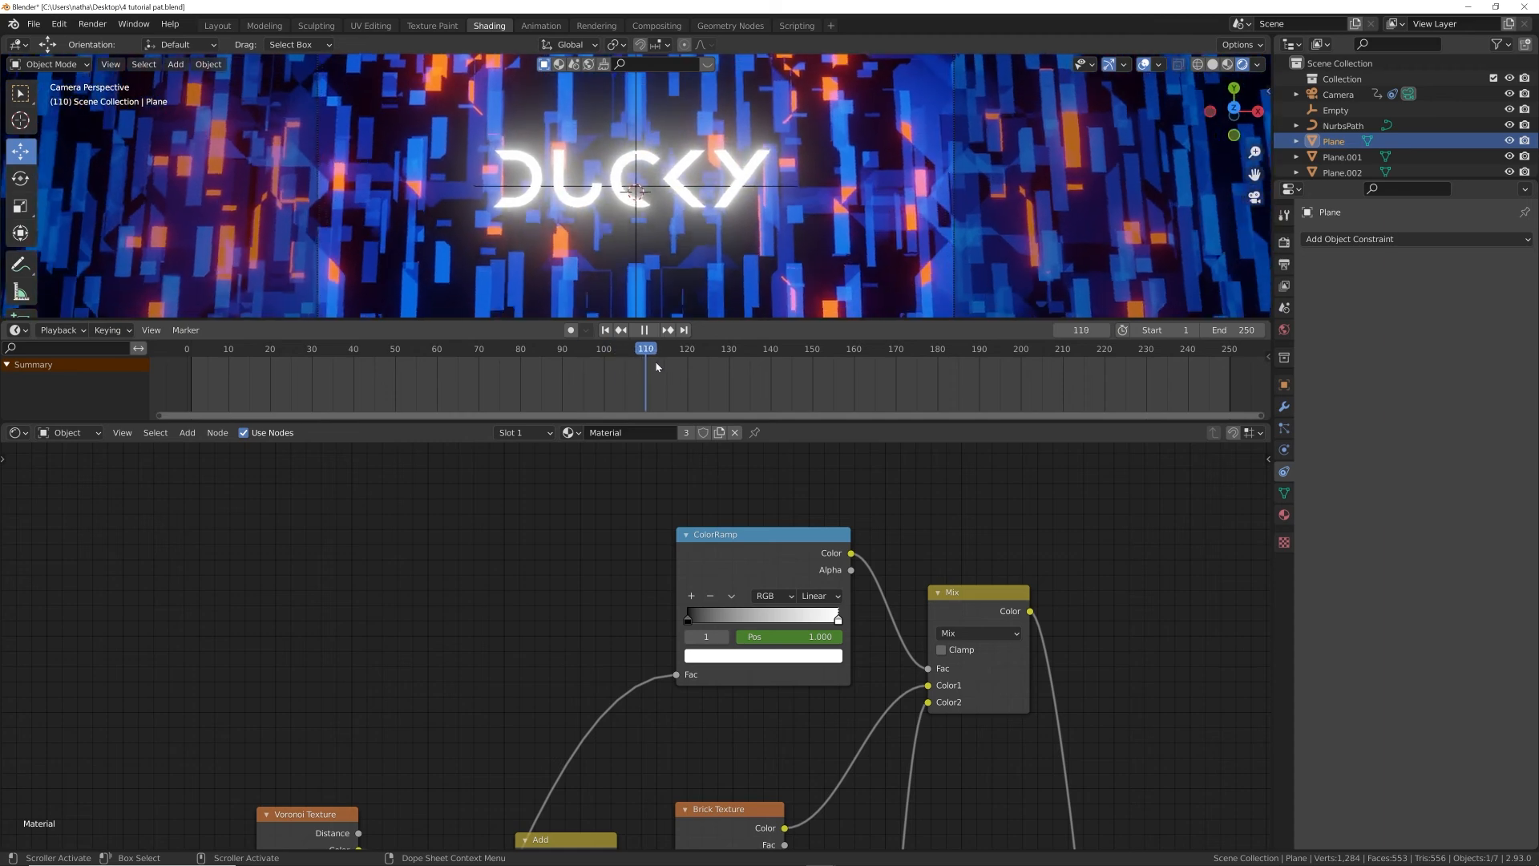
pyautogui.press('space')
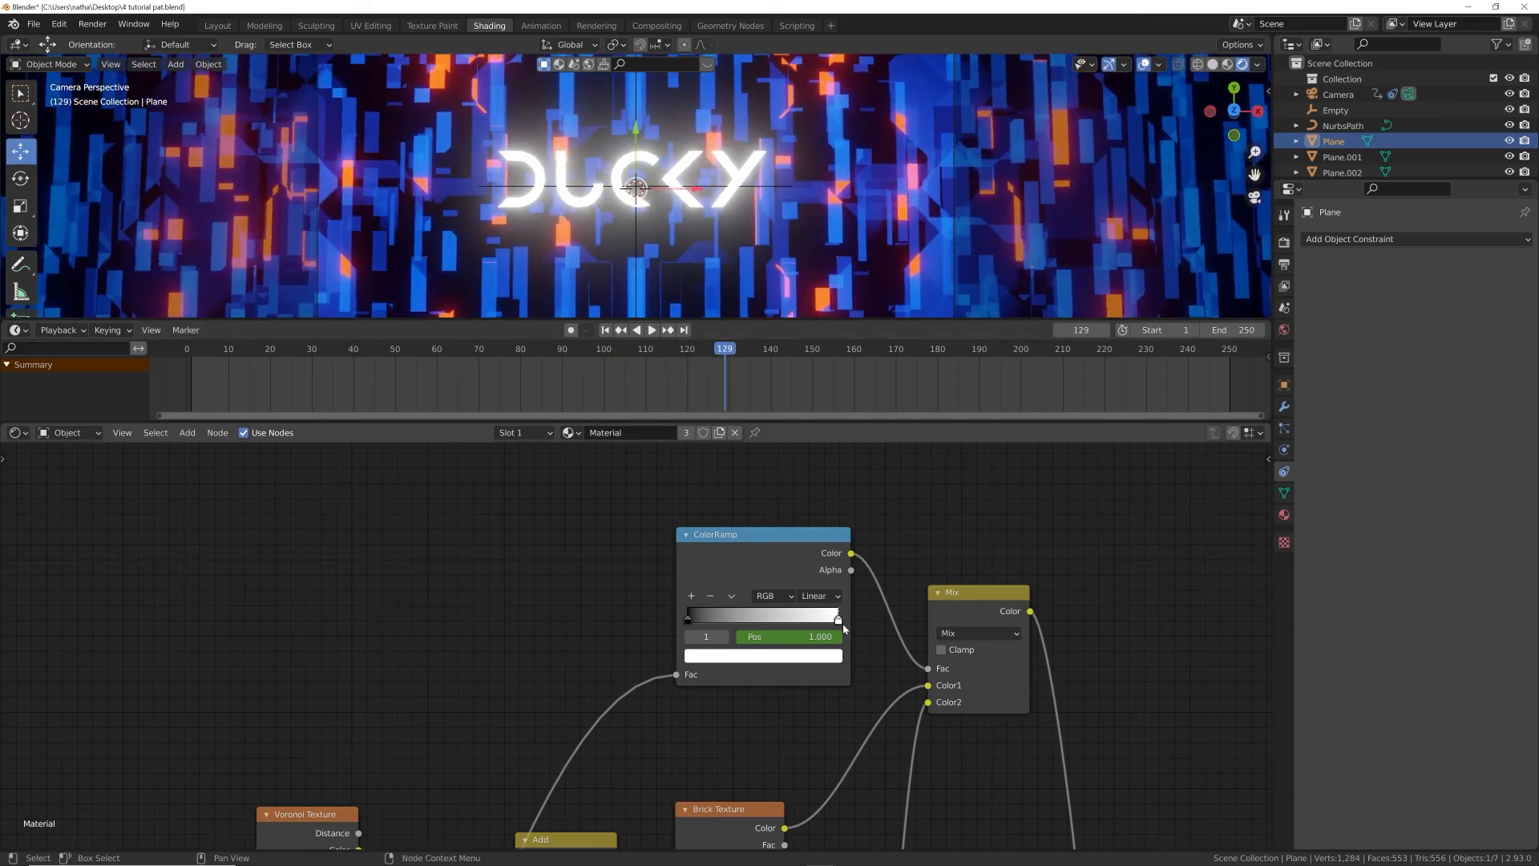
pyautogui.moveTo(839, 623); pyautogui.dragTo(729, 619)
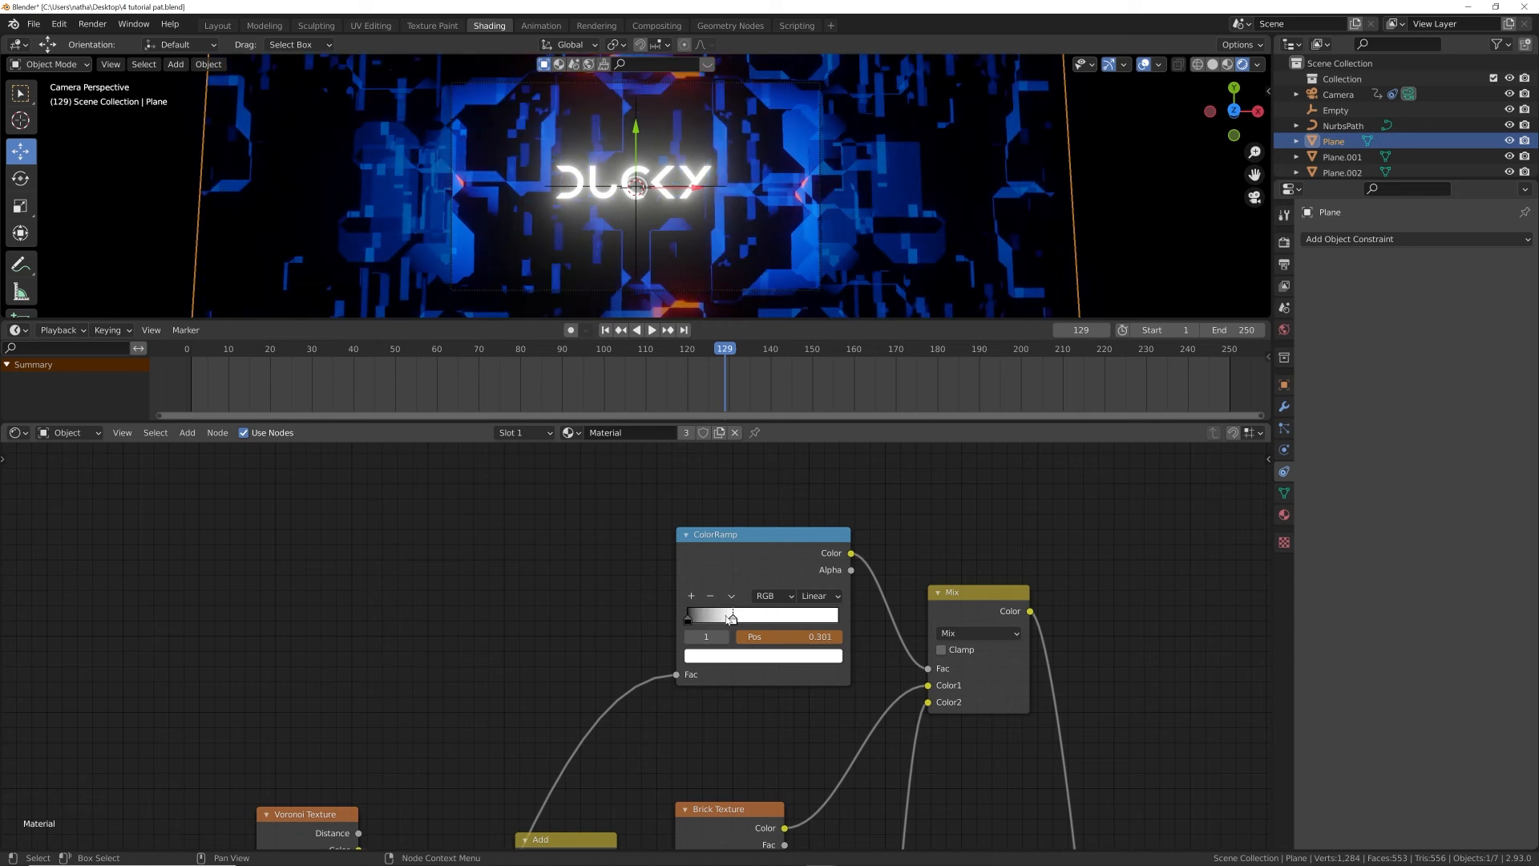
pyautogui.rightClick(794, 638)
pyautogui.click(787, 637)
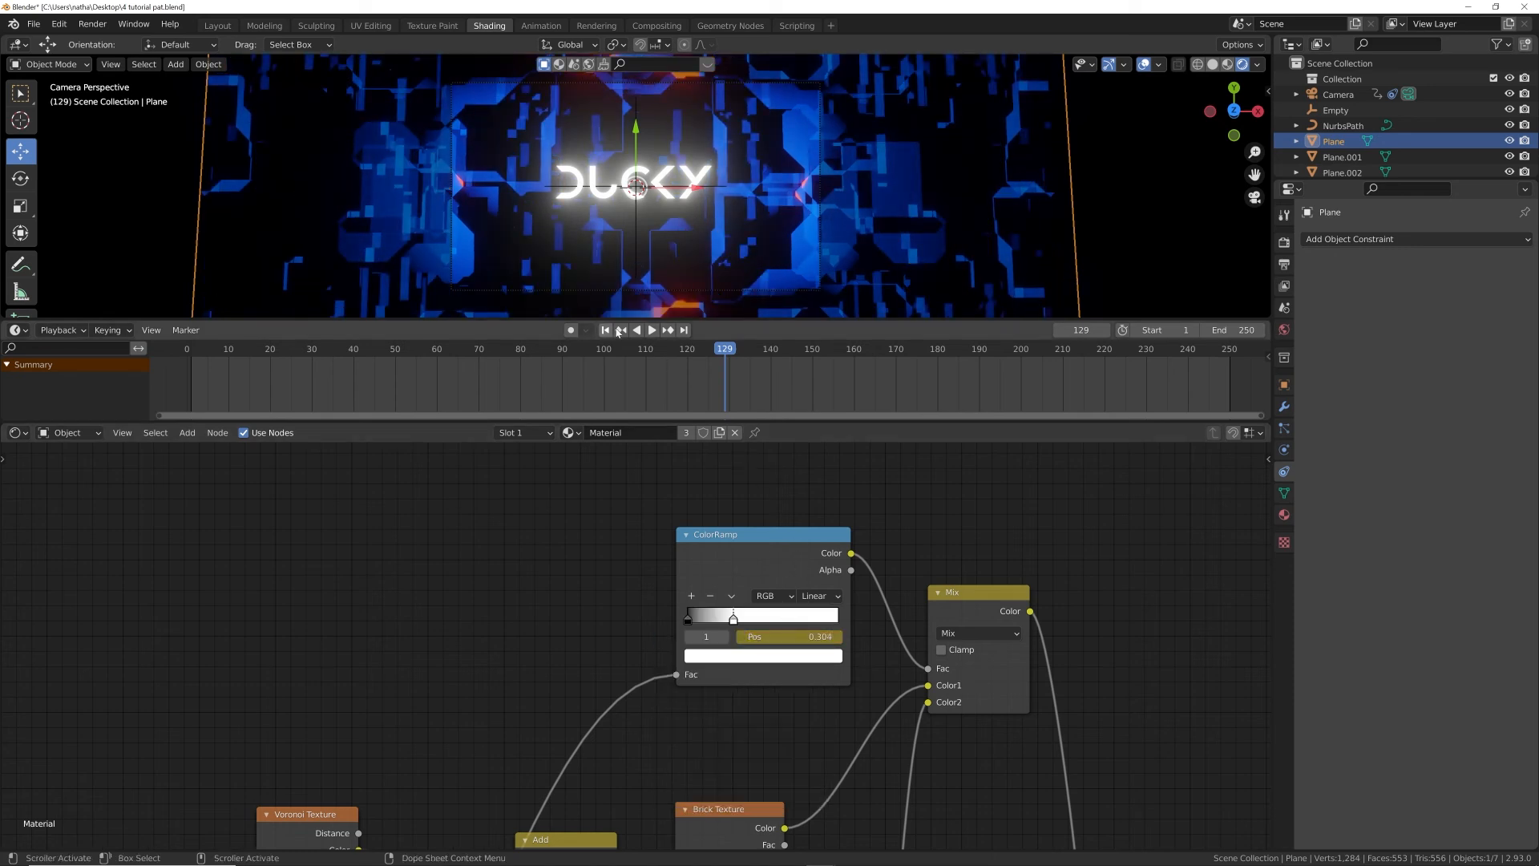
# - Play the animation from about frame 60 to check the plane's ColorRamp transition
pyautogui.moveTo(723, 353); pyautogui.dragTo(455, 349)
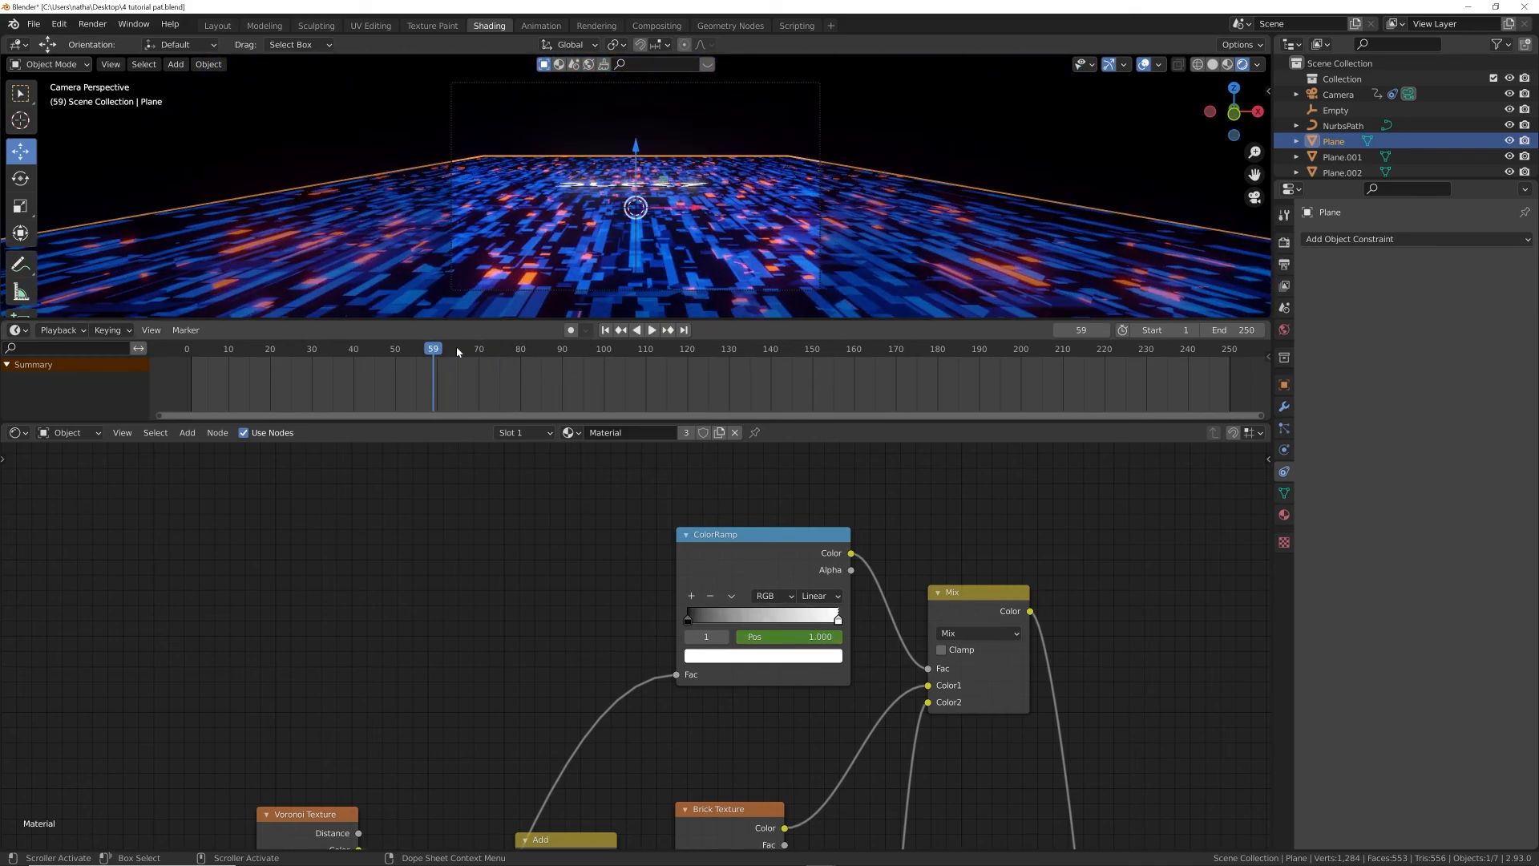
pyautogui.press('space')
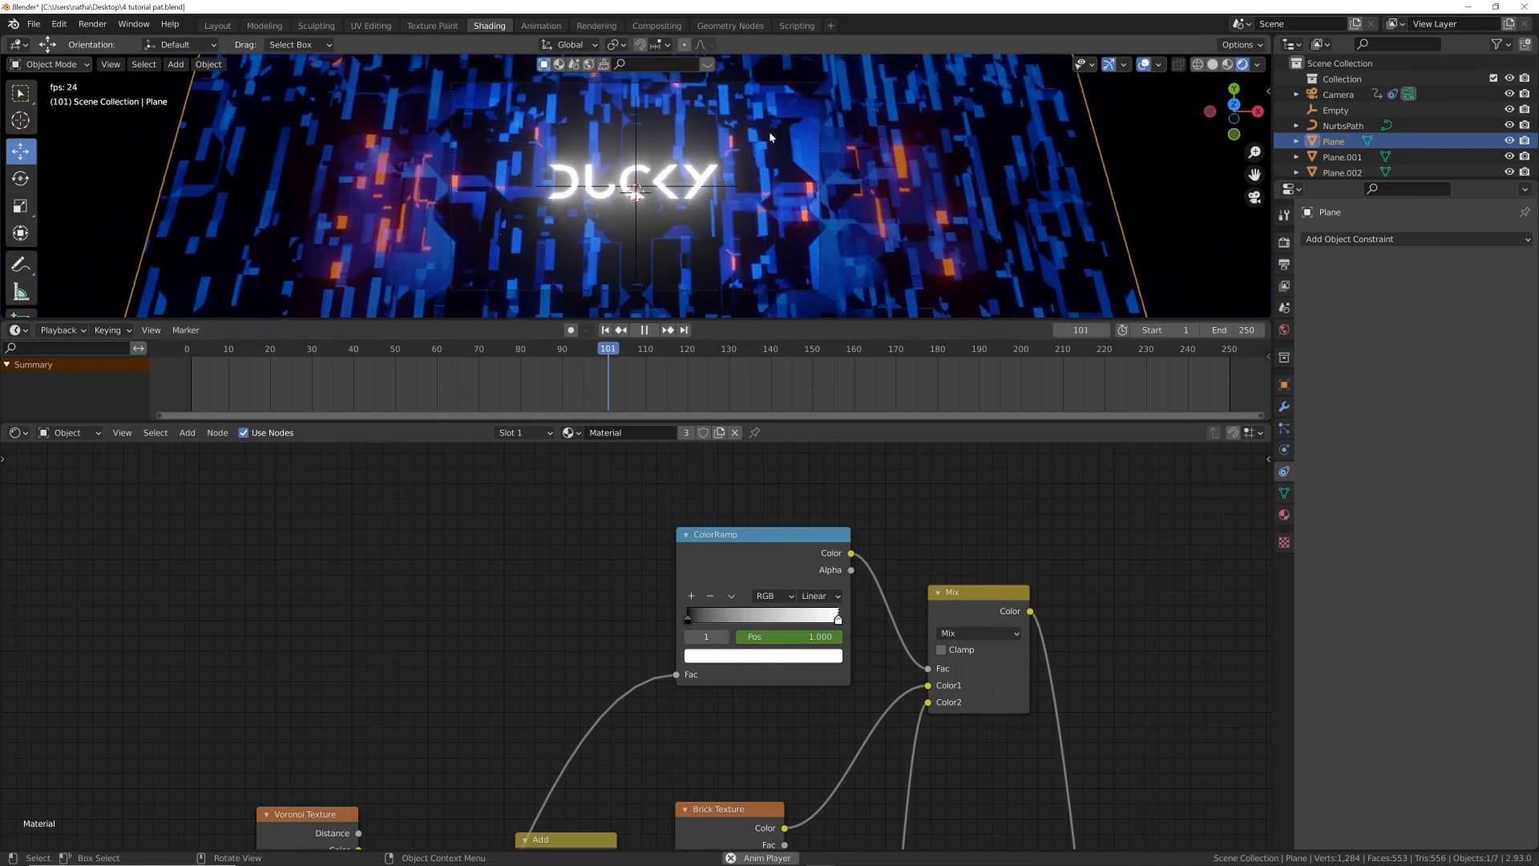
pyautogui.press('space')
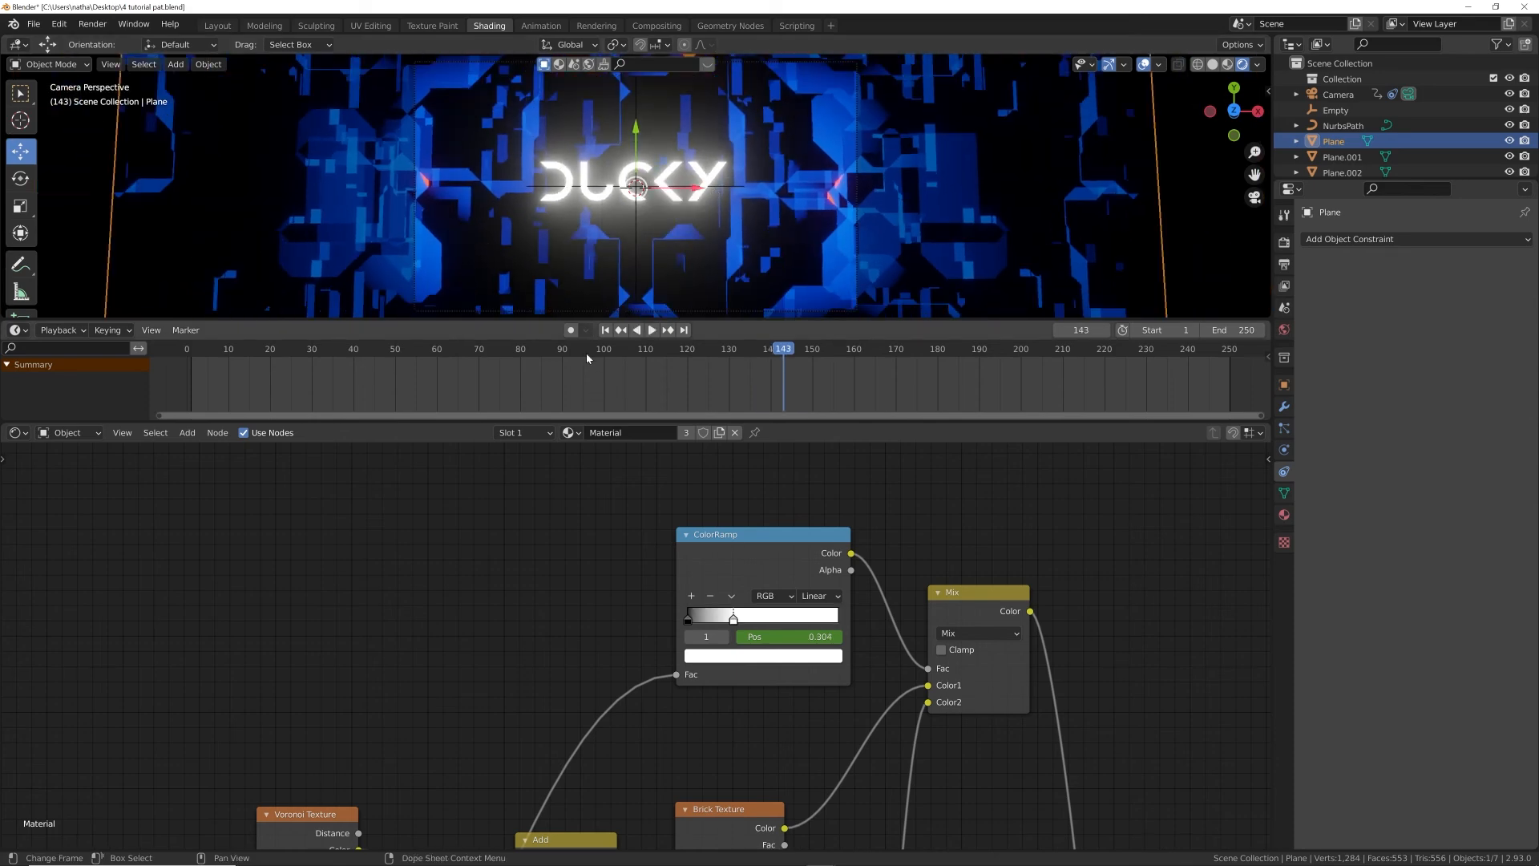
# - Return to frame 1 and set the default keyframe interpolation to Linear in the animation preferences
pyautogui.click(605, 329)
pyautogui.moveTo(486, 818); pyautogui.dragTo(657, 528, button='middle')
pyautogui.click(59, 23)
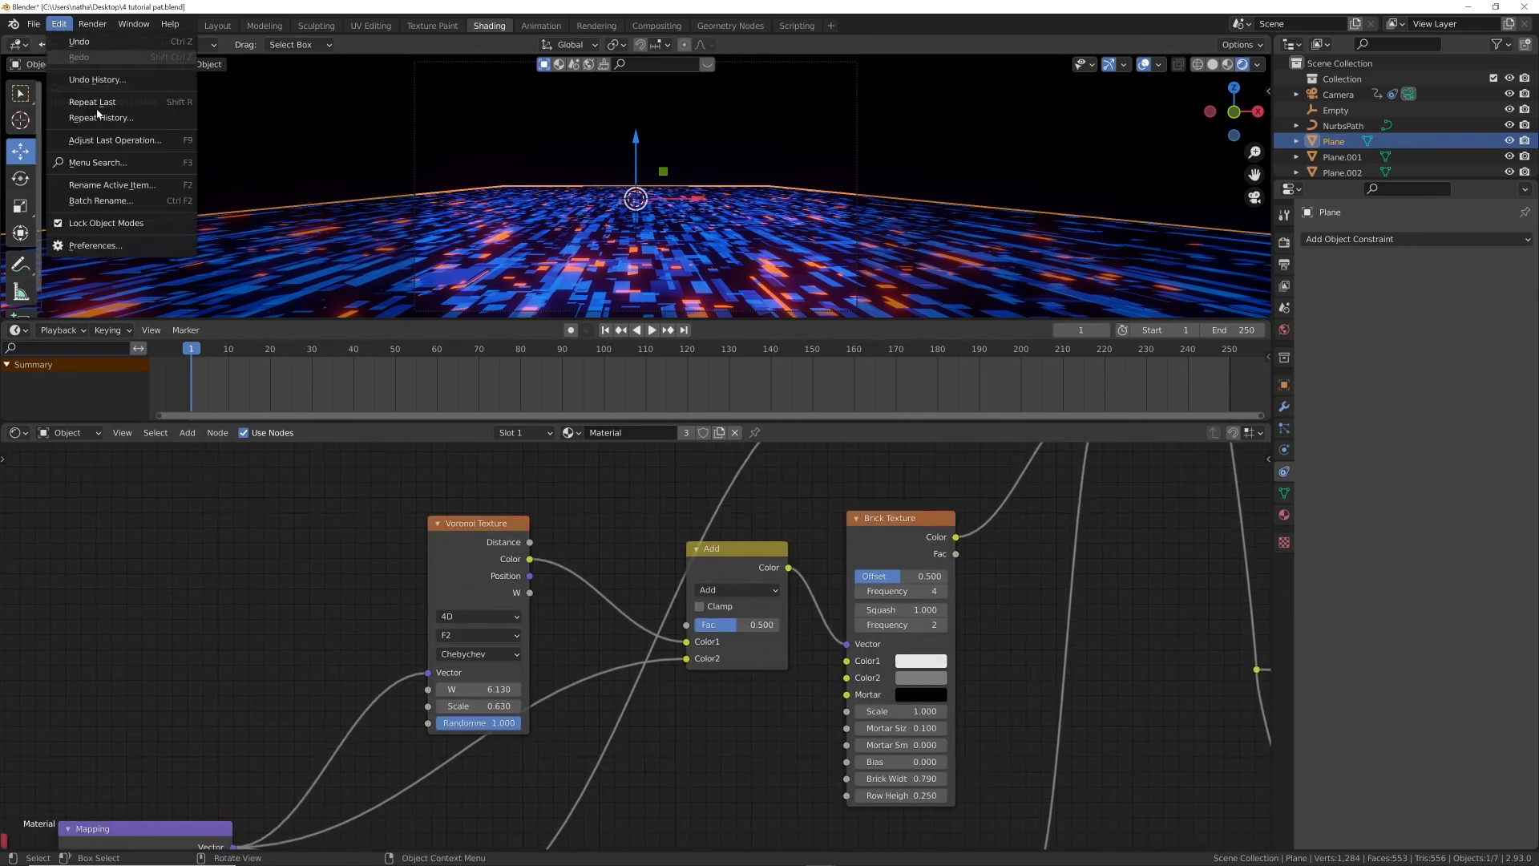
pyautogui.click(95, 246)
pyautogui.click(311, 327)
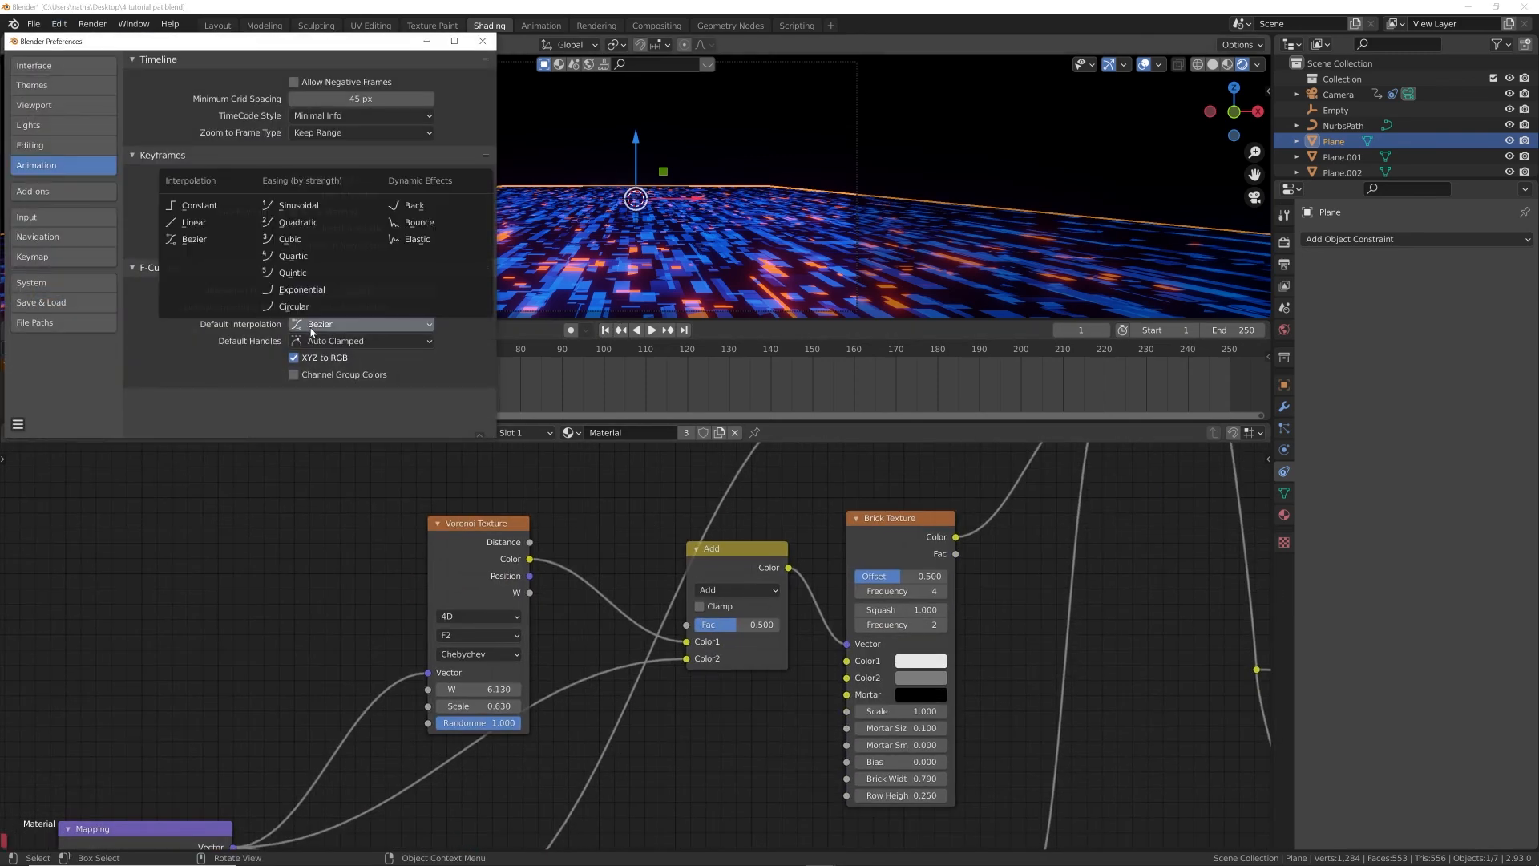
pyautogui.click(194, 222)
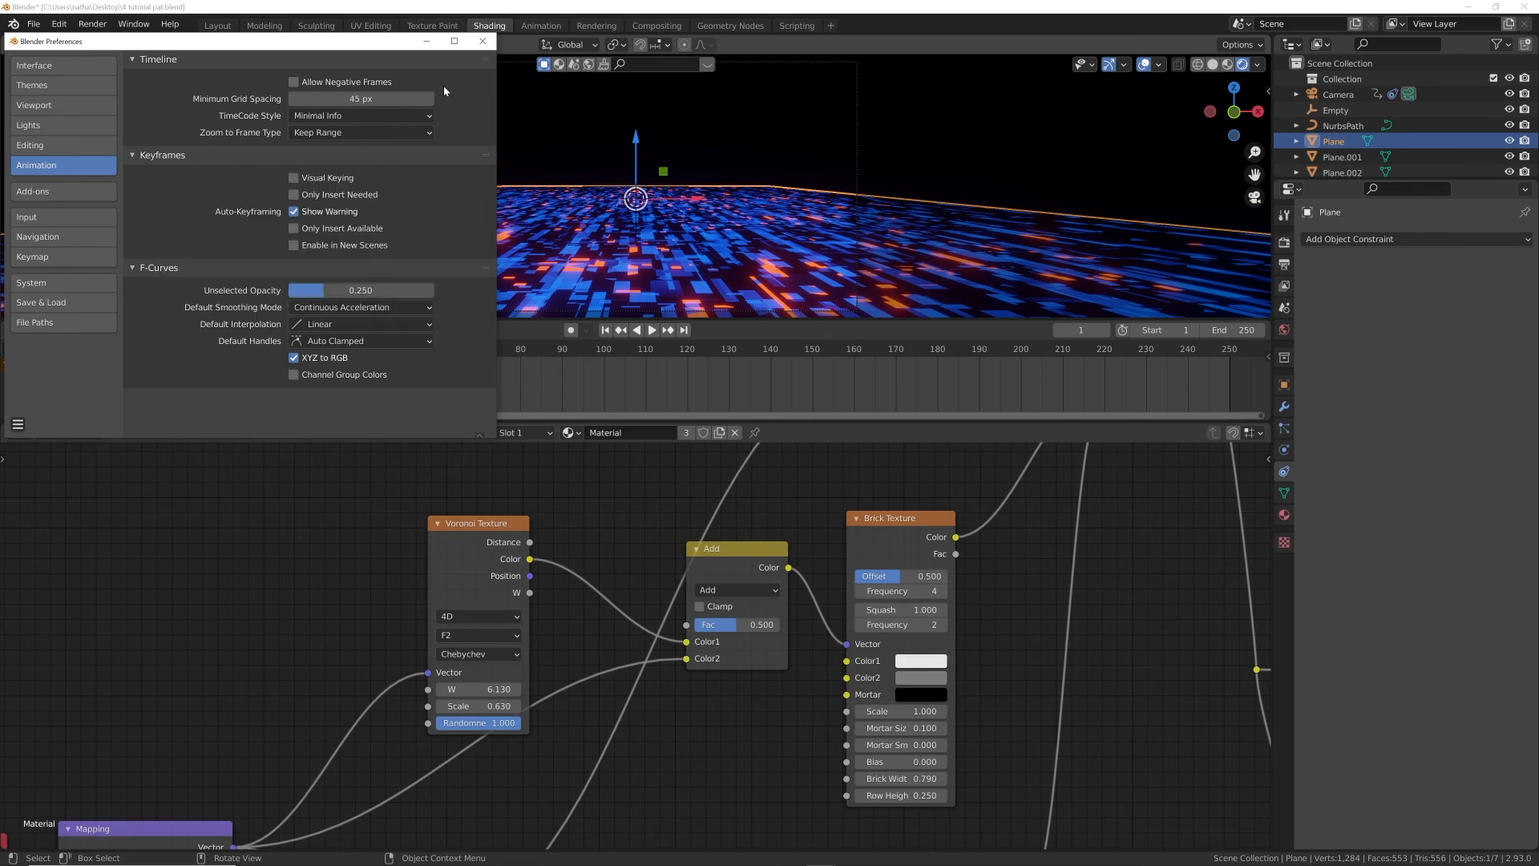
pyautogui.click(481, 42)
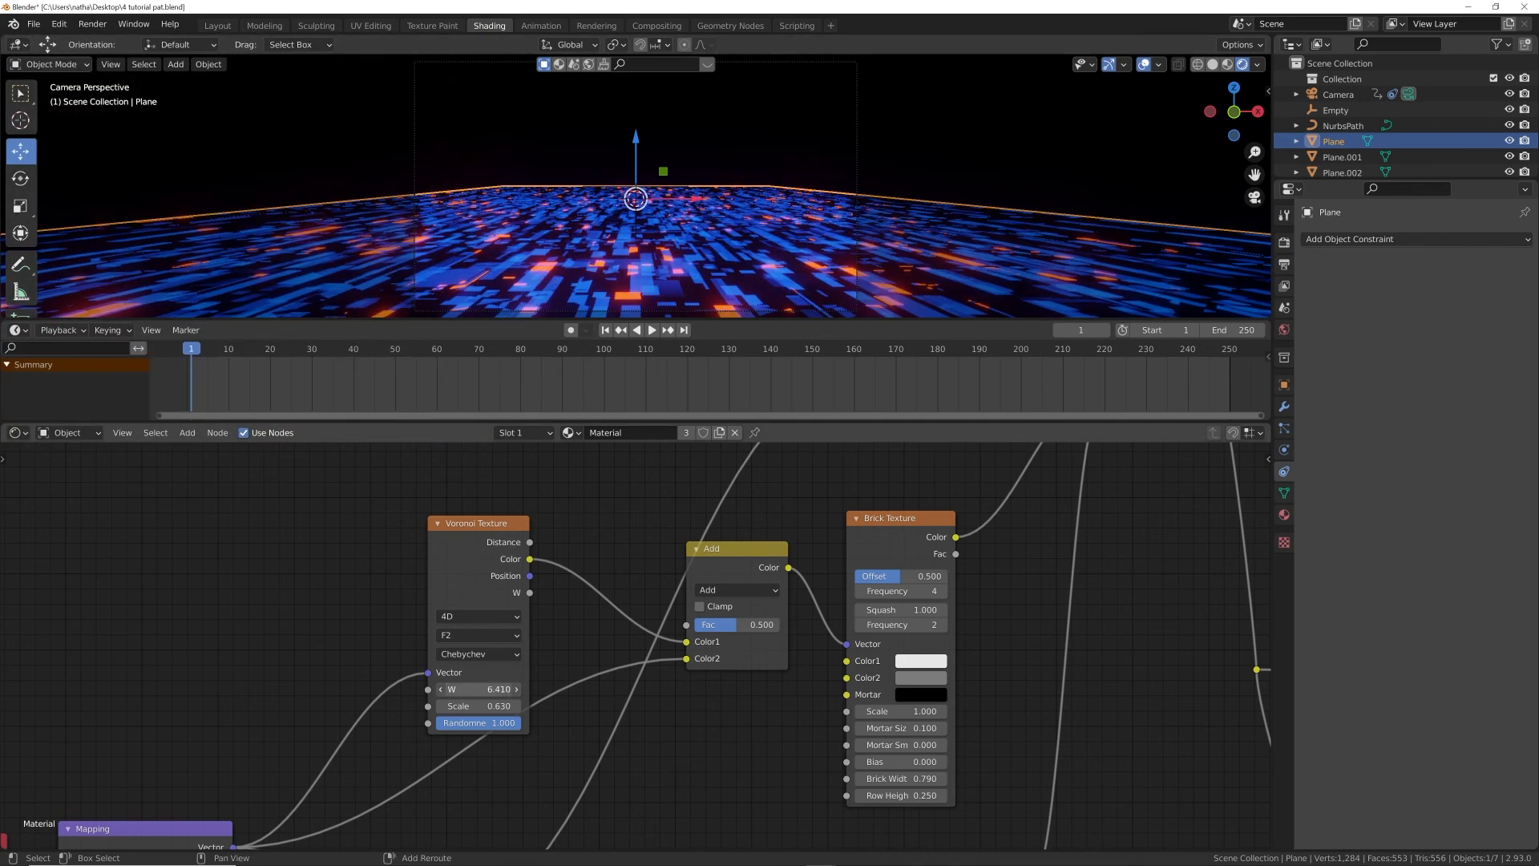
# - Keyframe the Voronoi Texture's W at 6.570 on frame 1 and at a higher value on frame 250
pyautogui.rightClick(479, 689)
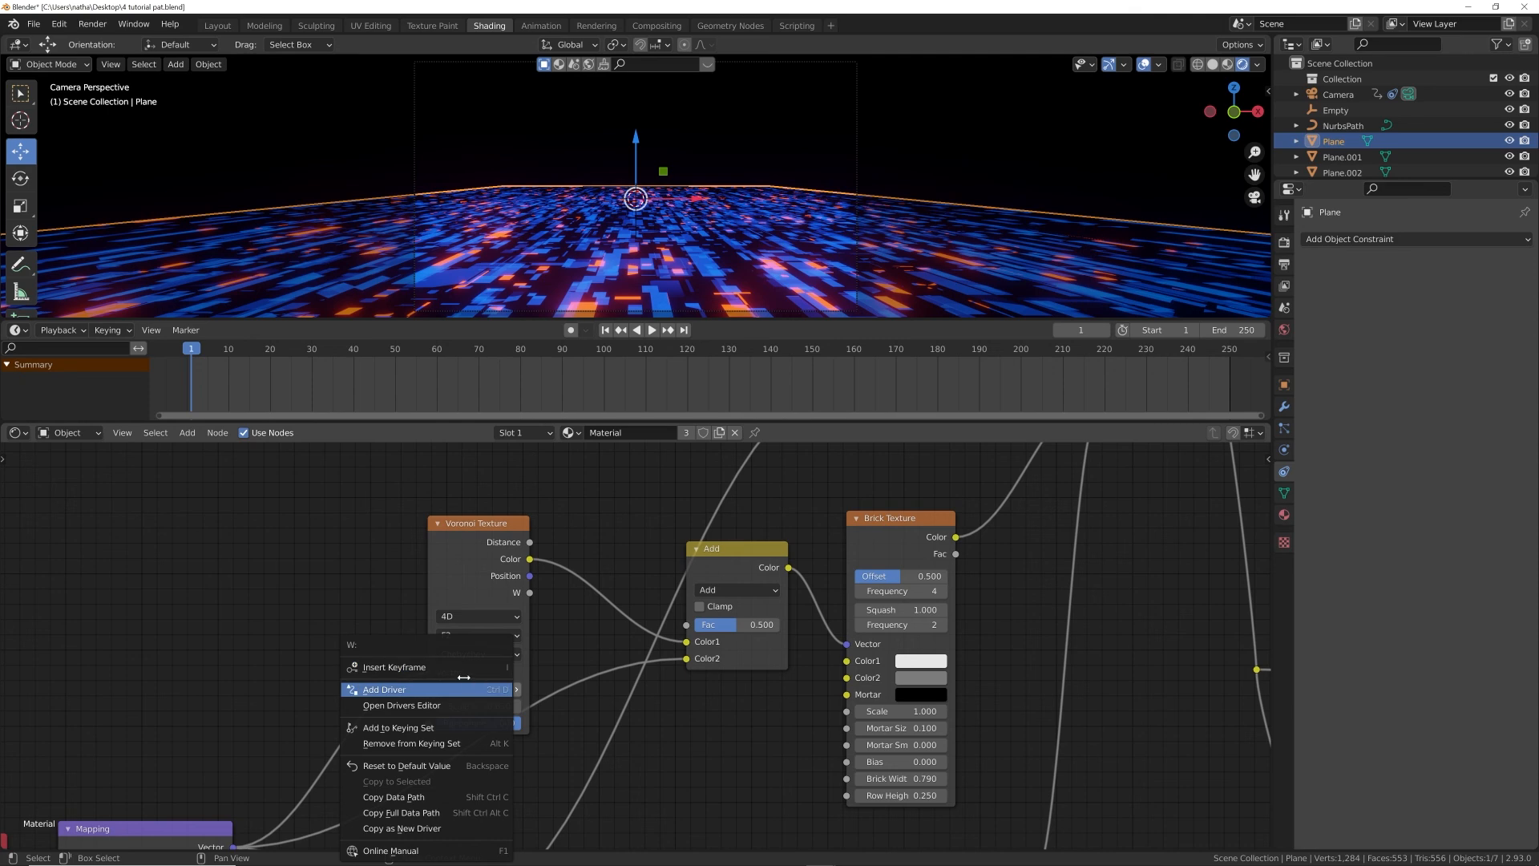
pyautogui.click(473, 667)
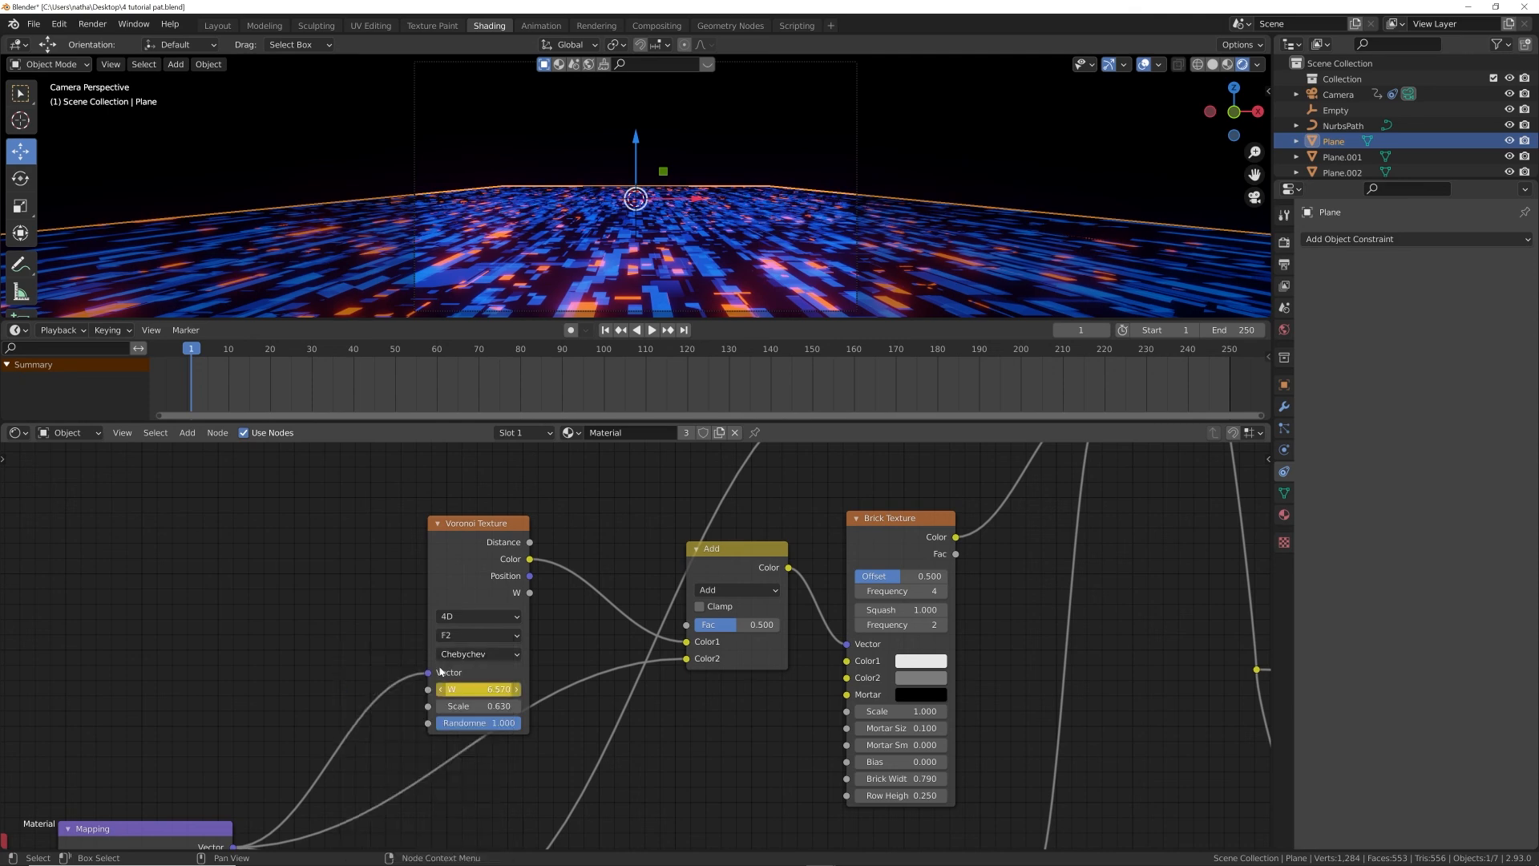
pyautogui.click(684, 330)
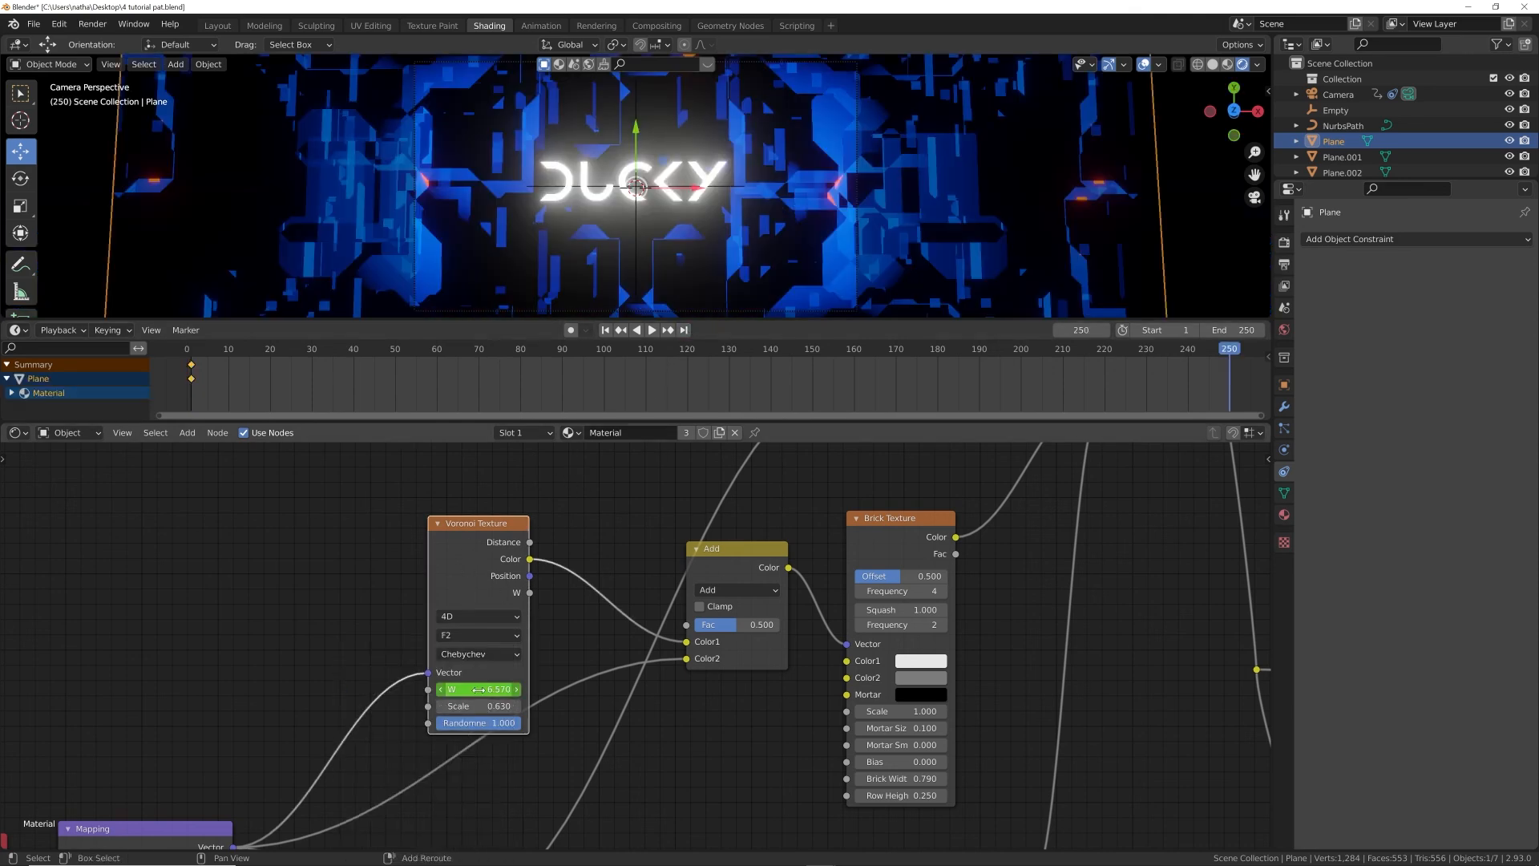
pyautogui.moveTo(478, 690); pyautogui.dragTo(478, 689)
pyautogui.rightClick(478, 689)
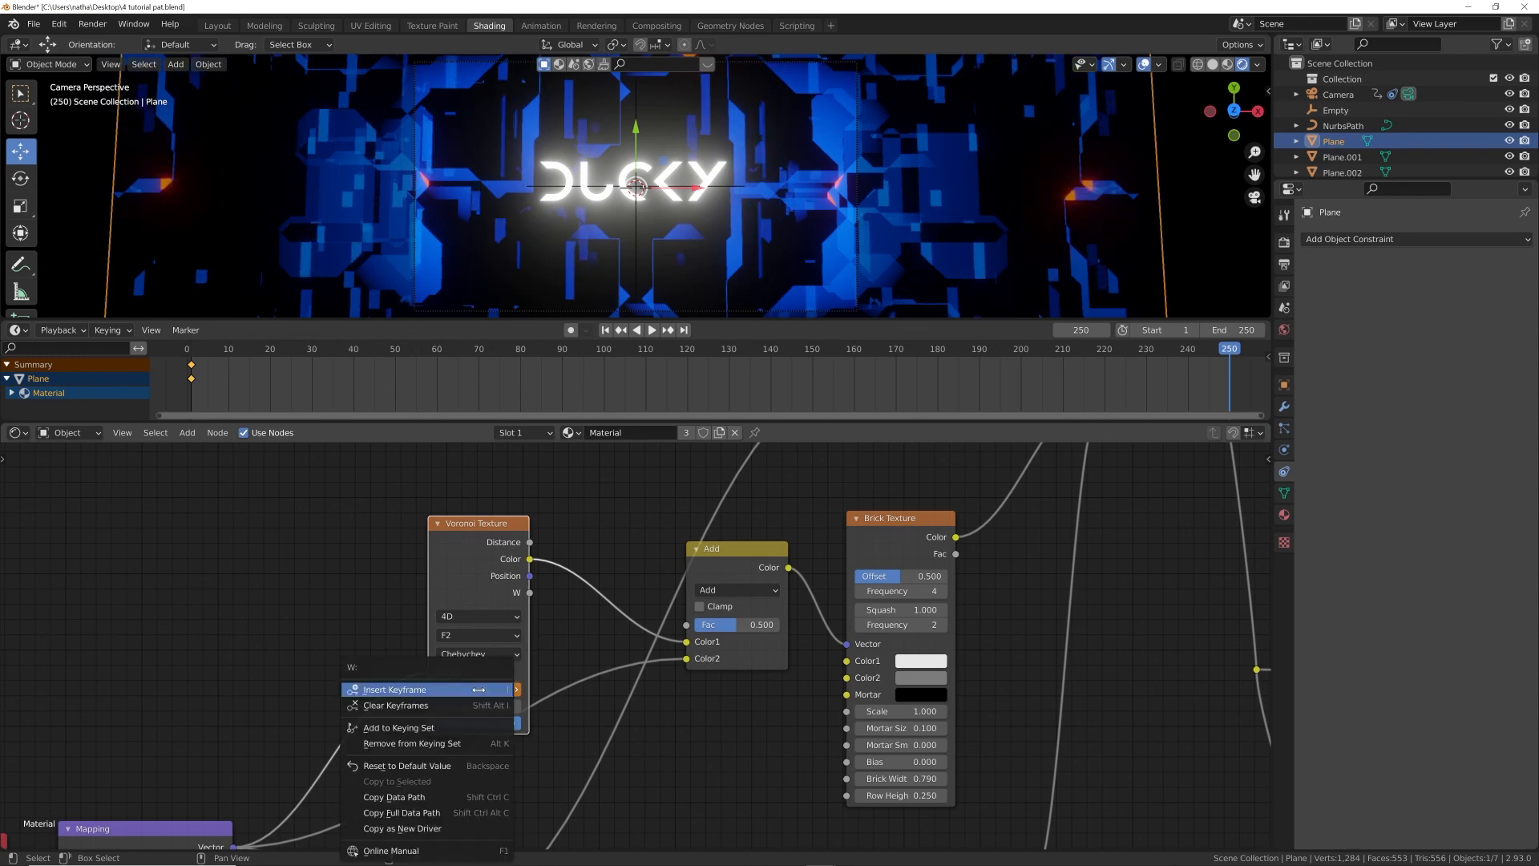
pyautogui.click(448, 690)
# - Play the animation from frame 1 to check the Voronoi pattern's motion
pyautogui.click(605, 330)
pyautogui.press('space')
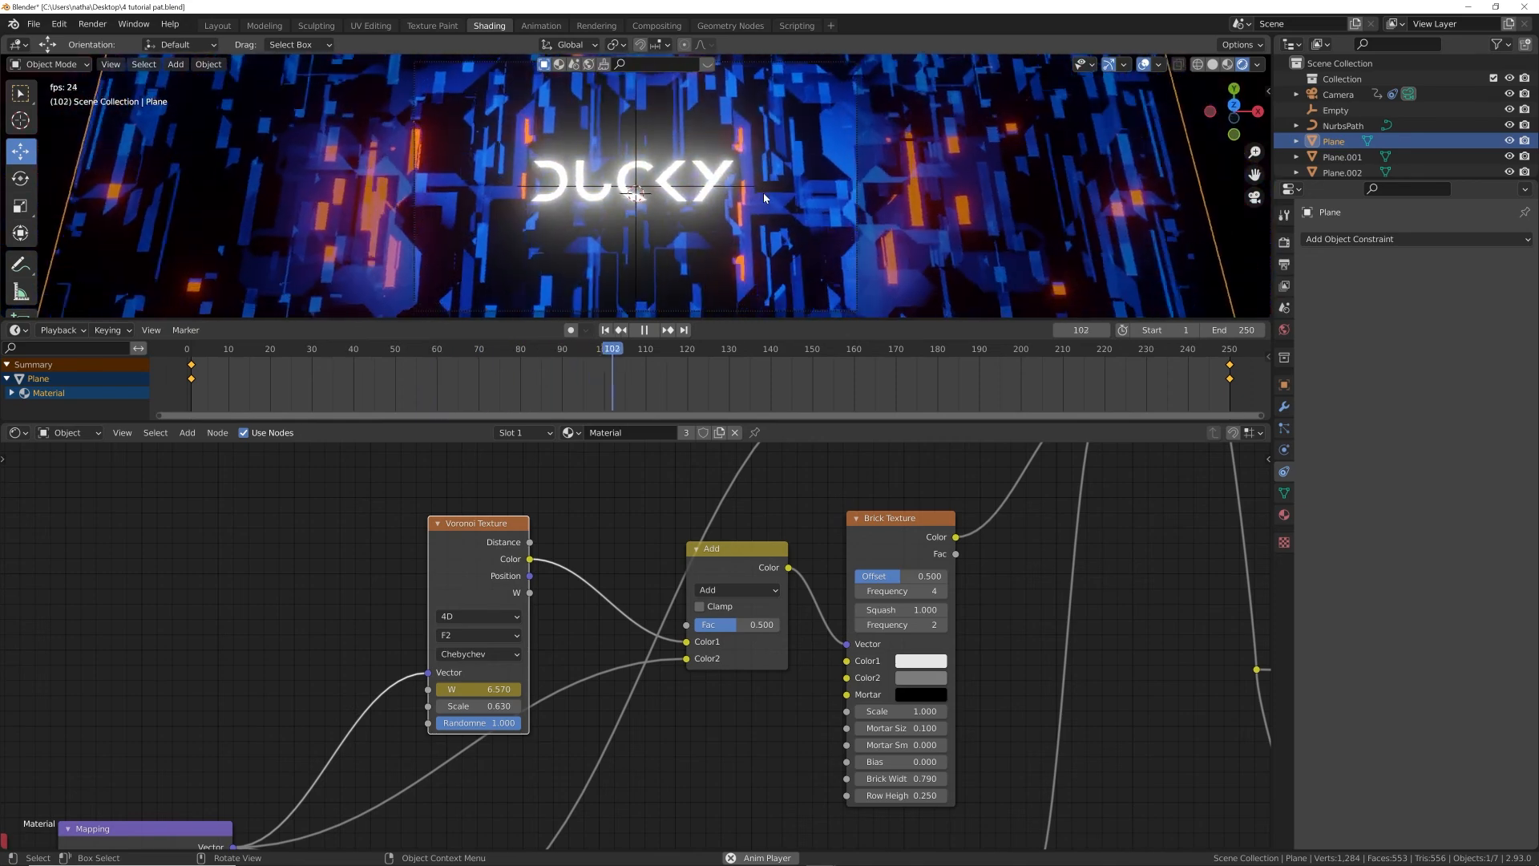
pyautogui.press('space')
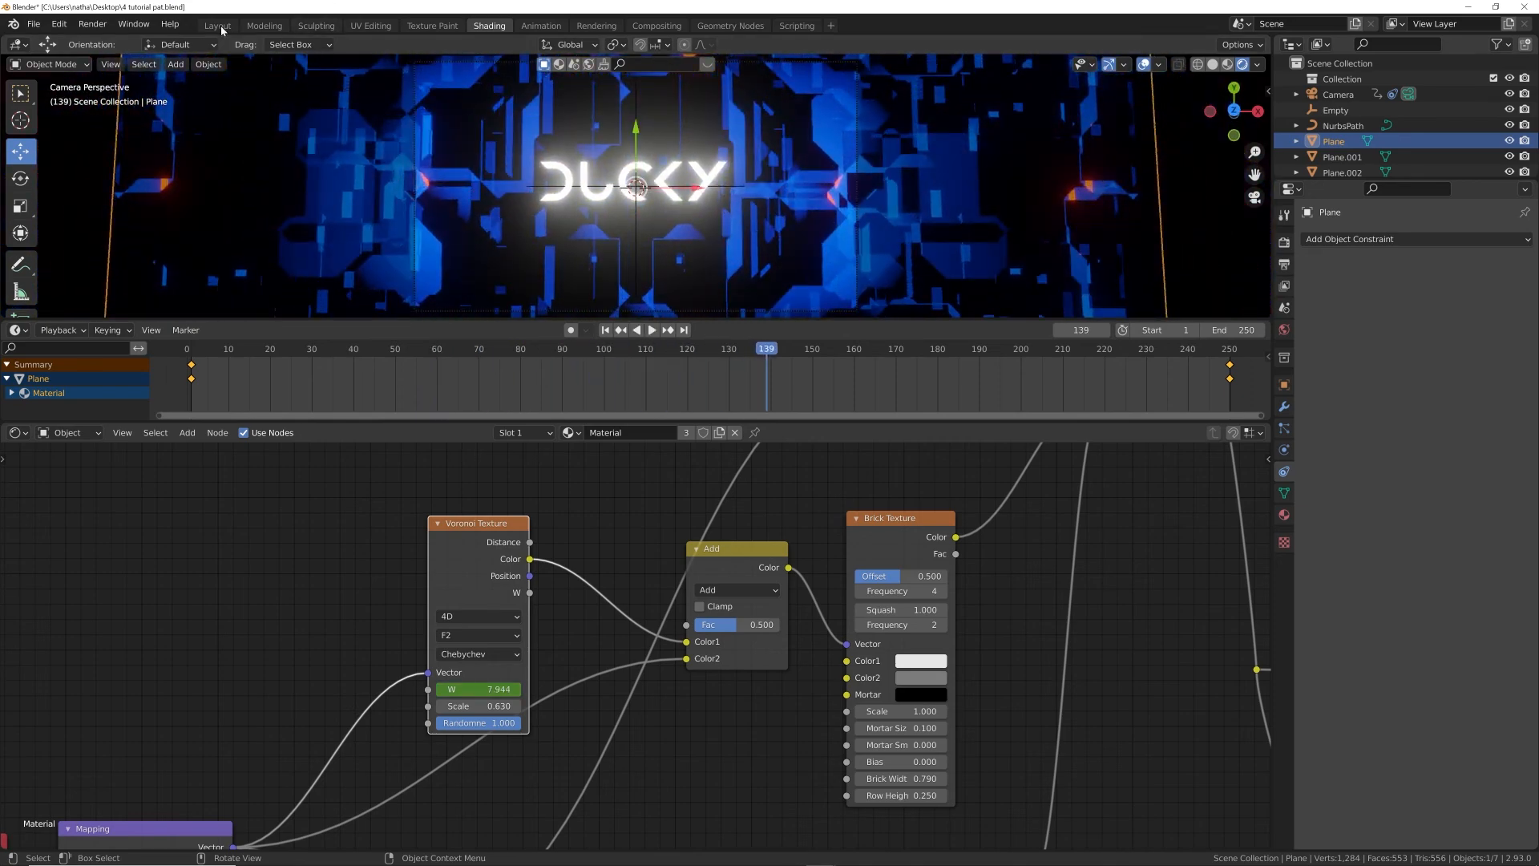
# - Switch to the Layout workspace and hide the viewport's gizmos and overlays
pyautogui.click(215, 25)
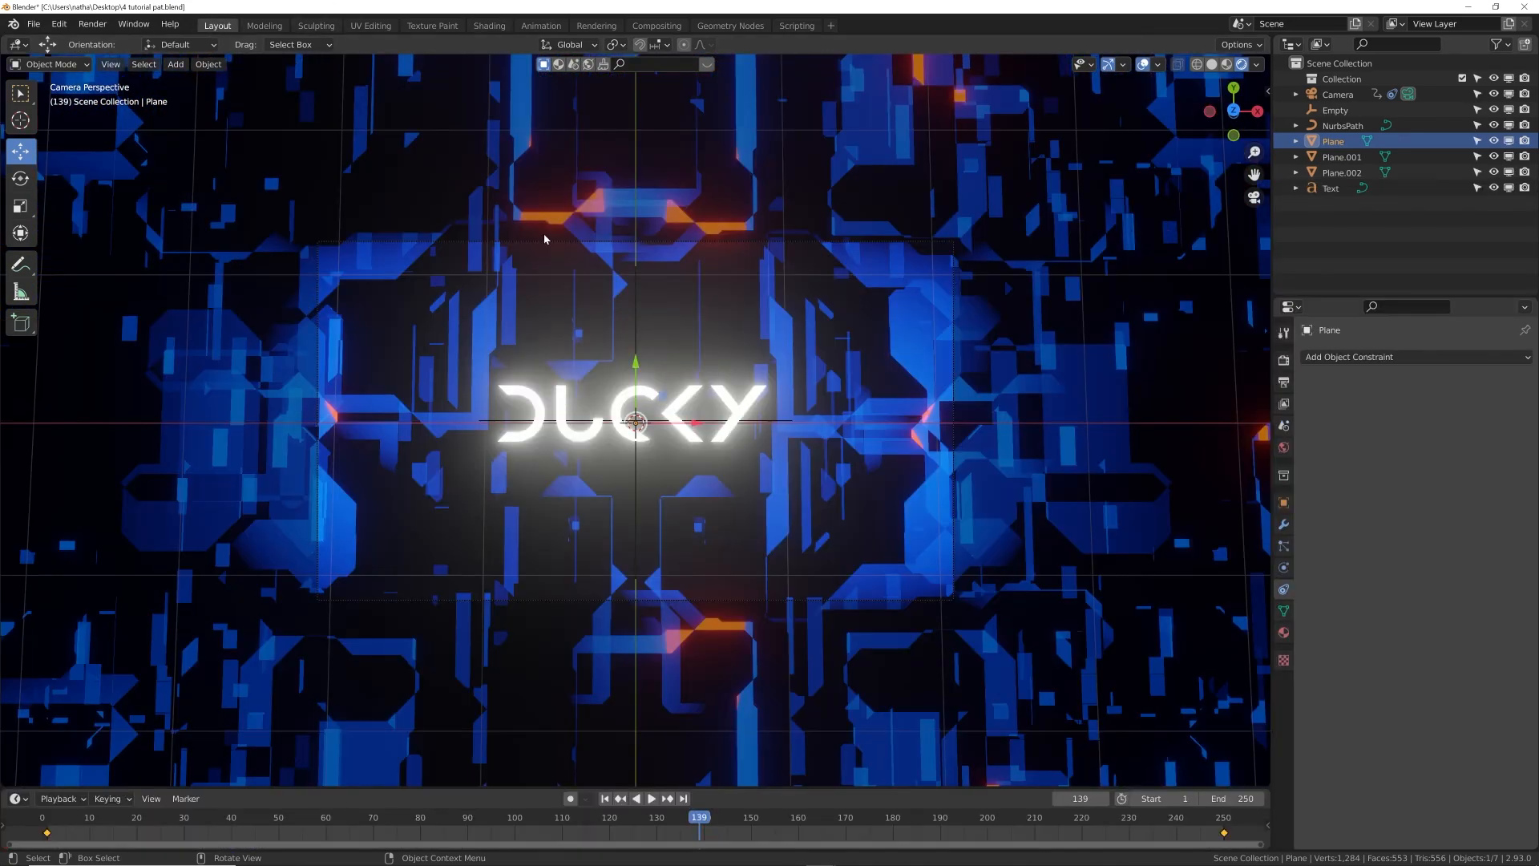
pyautogui.click(1108, 65)
pyautogui.click(1143, 65)
pyautogui.scroll(4, 769, 378)
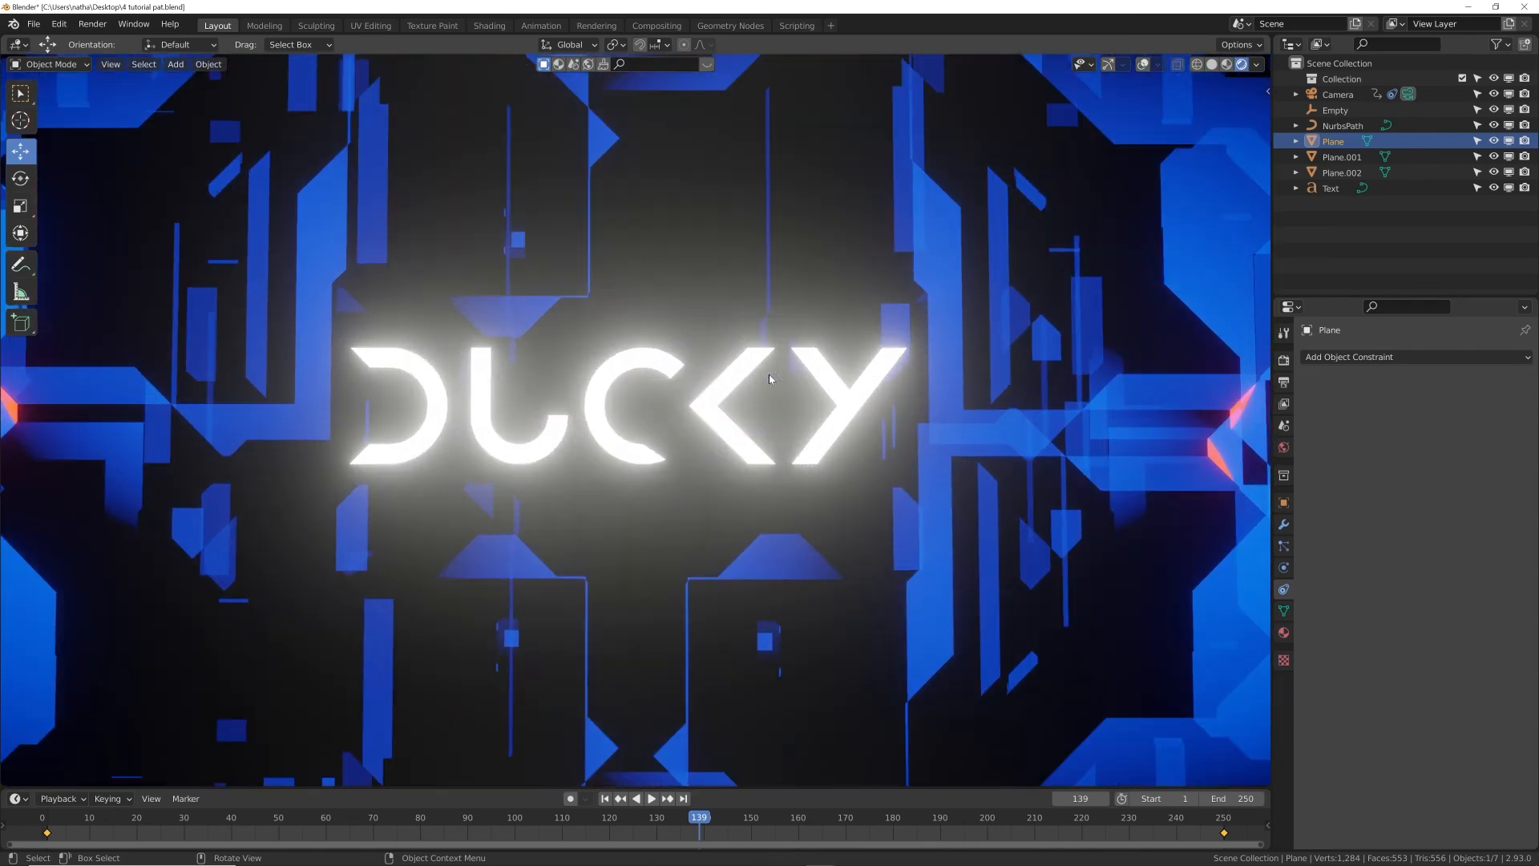
pyautogui.scroll(-4, 768, 374)
# - Play the complete logo animation from frame 1 in the clean camera view, stopping around frame 221
pyautogui.click(604, 798)
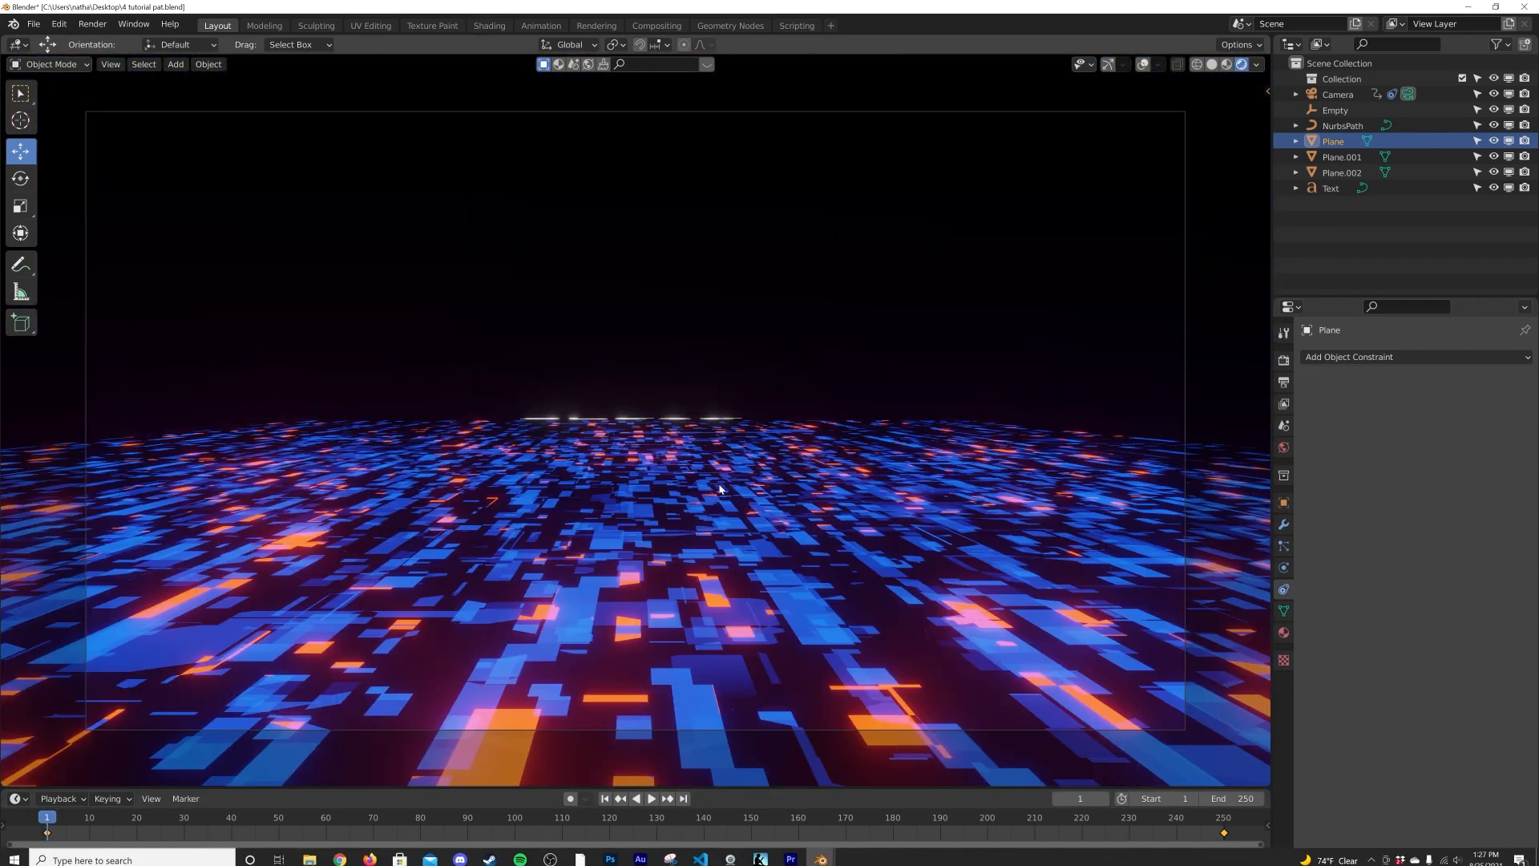
pyautogui.press('space')
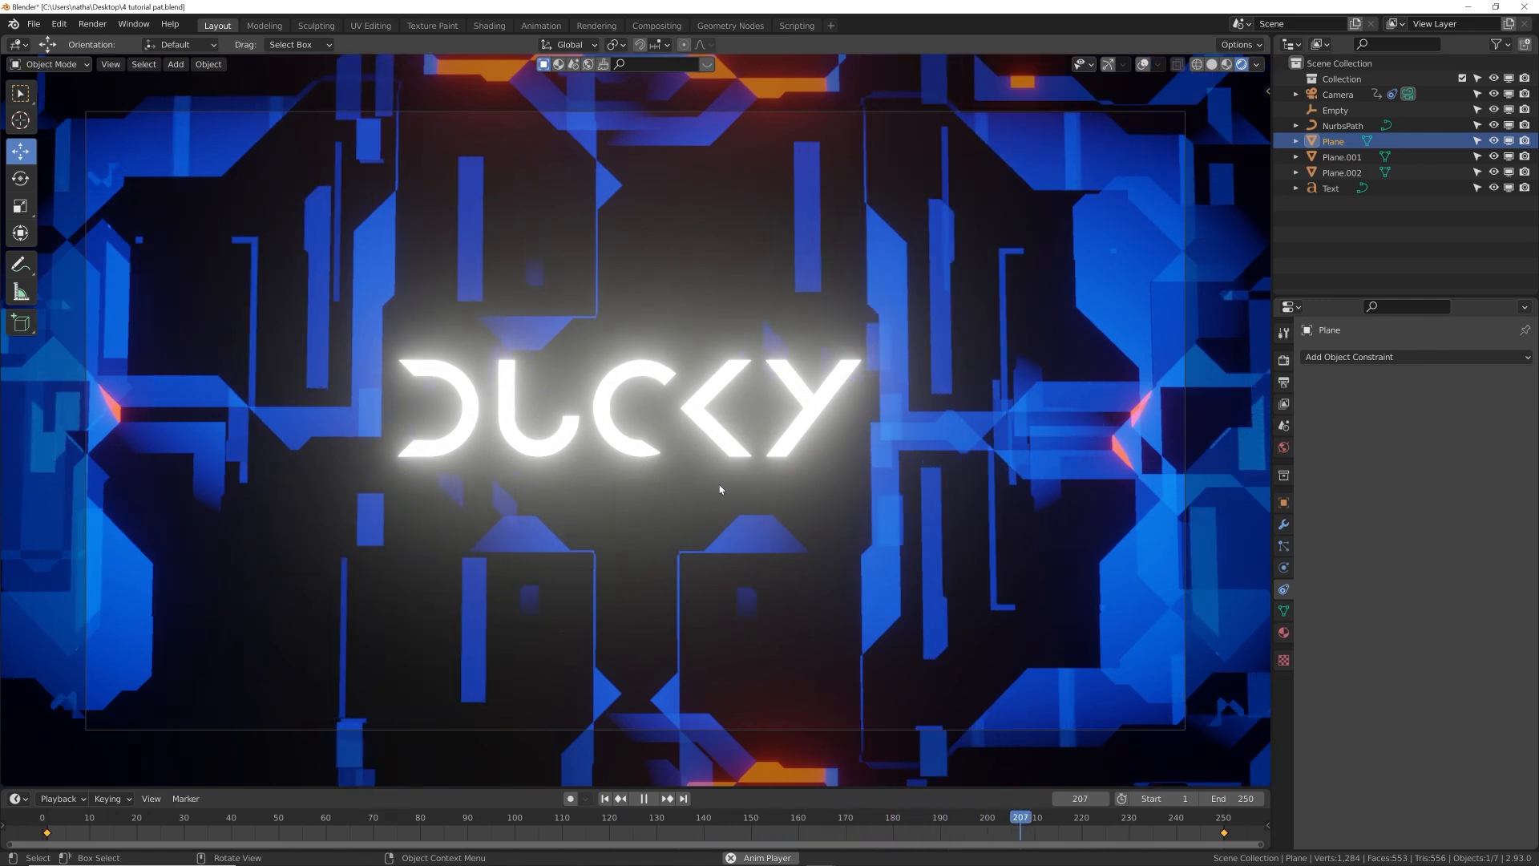
pyautogui.press('space')
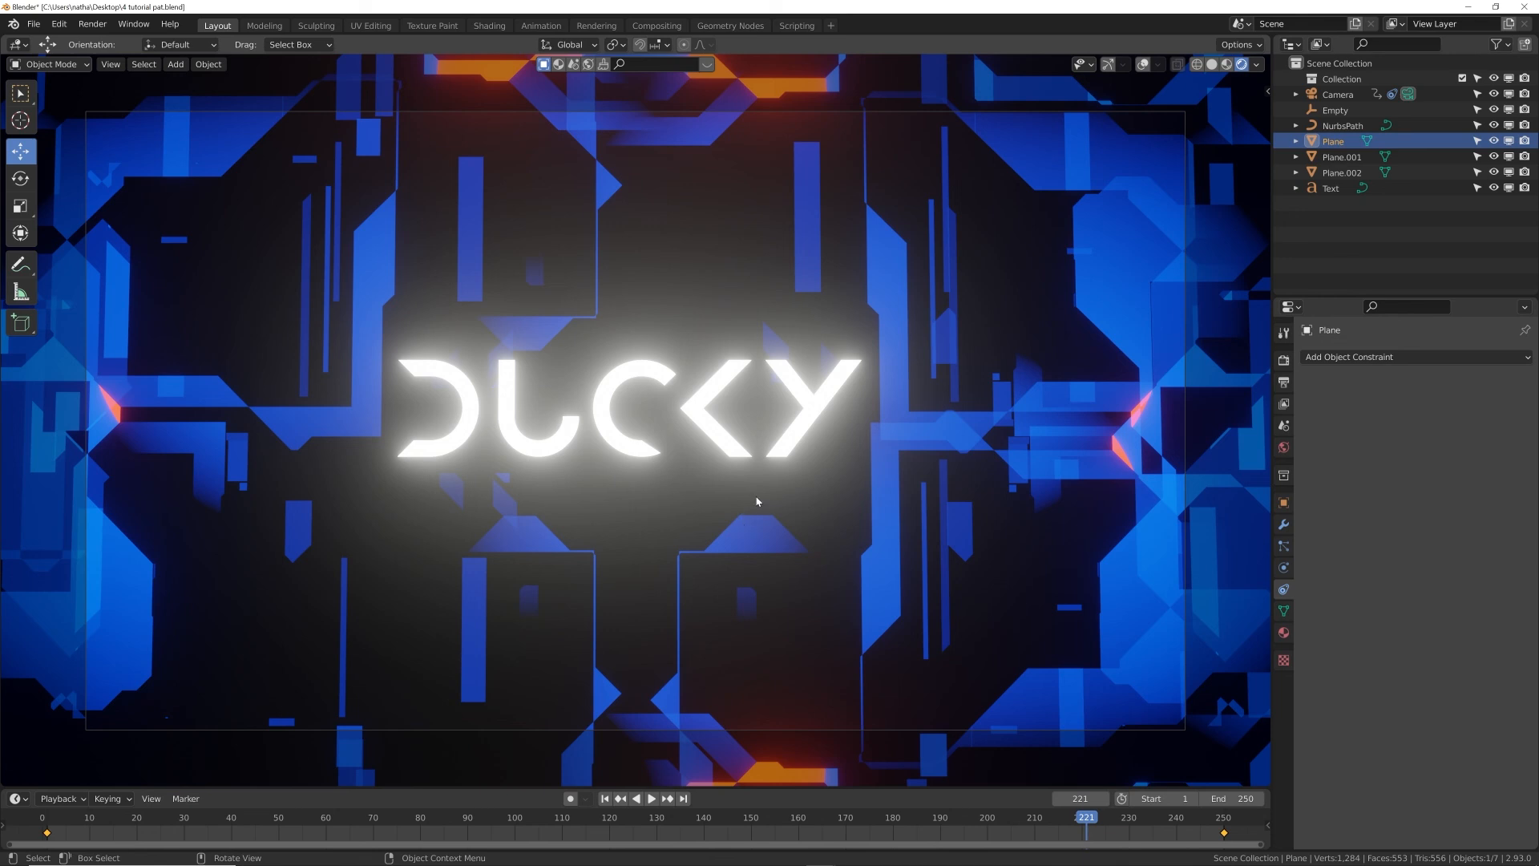